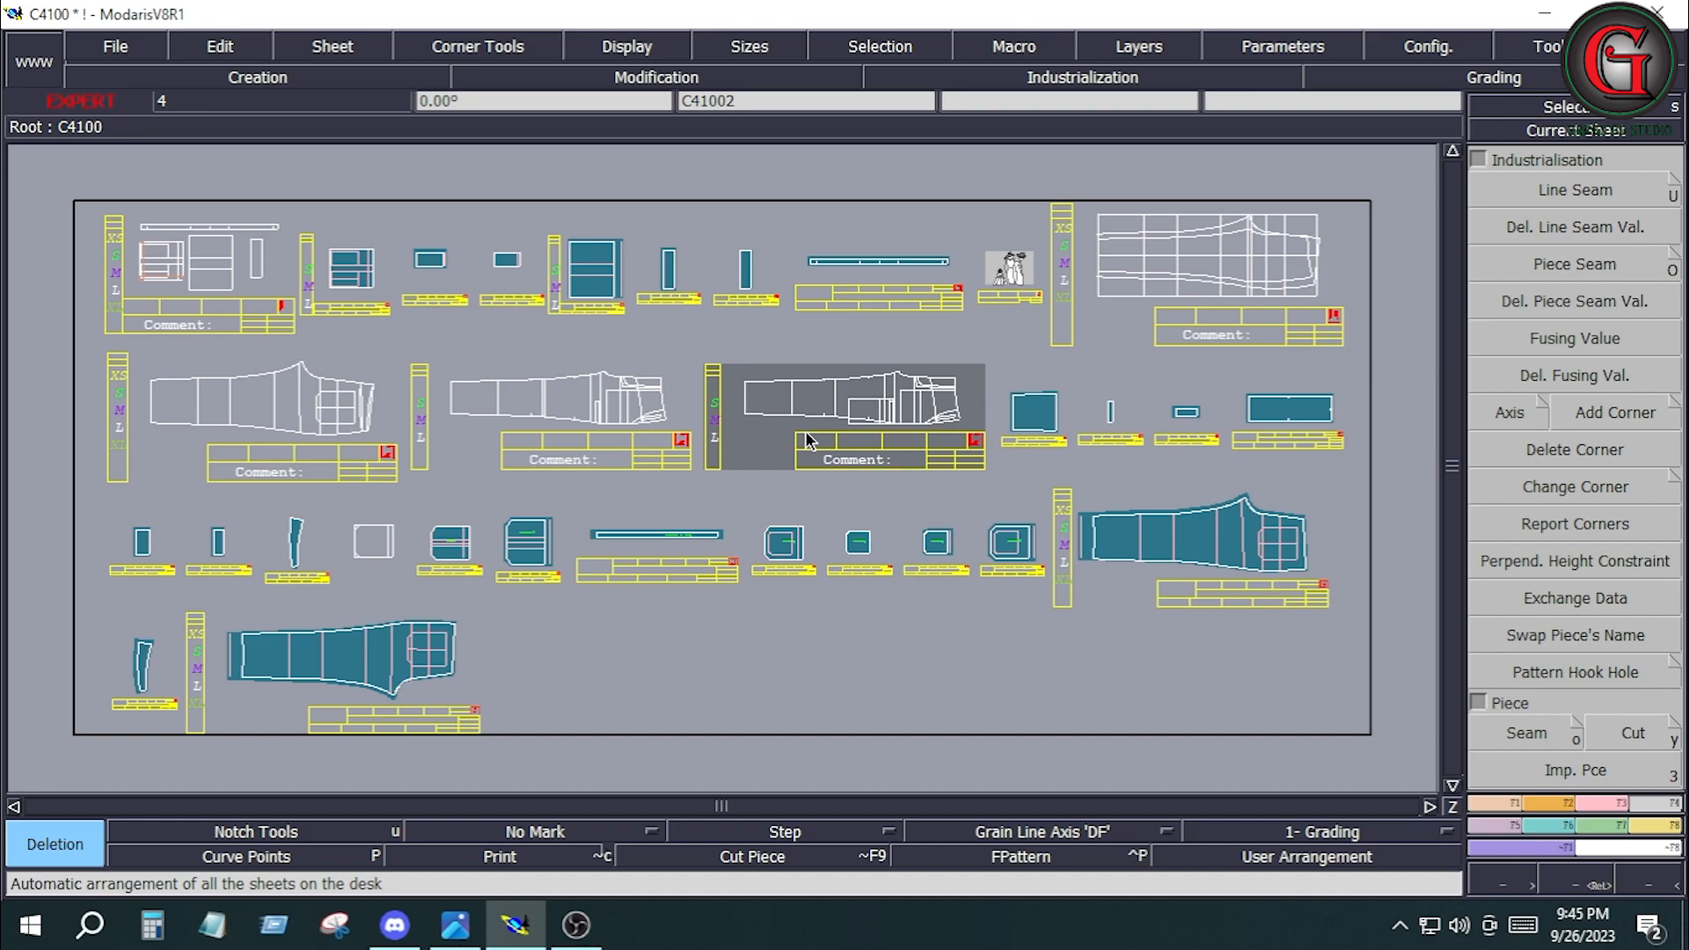
key("Home")
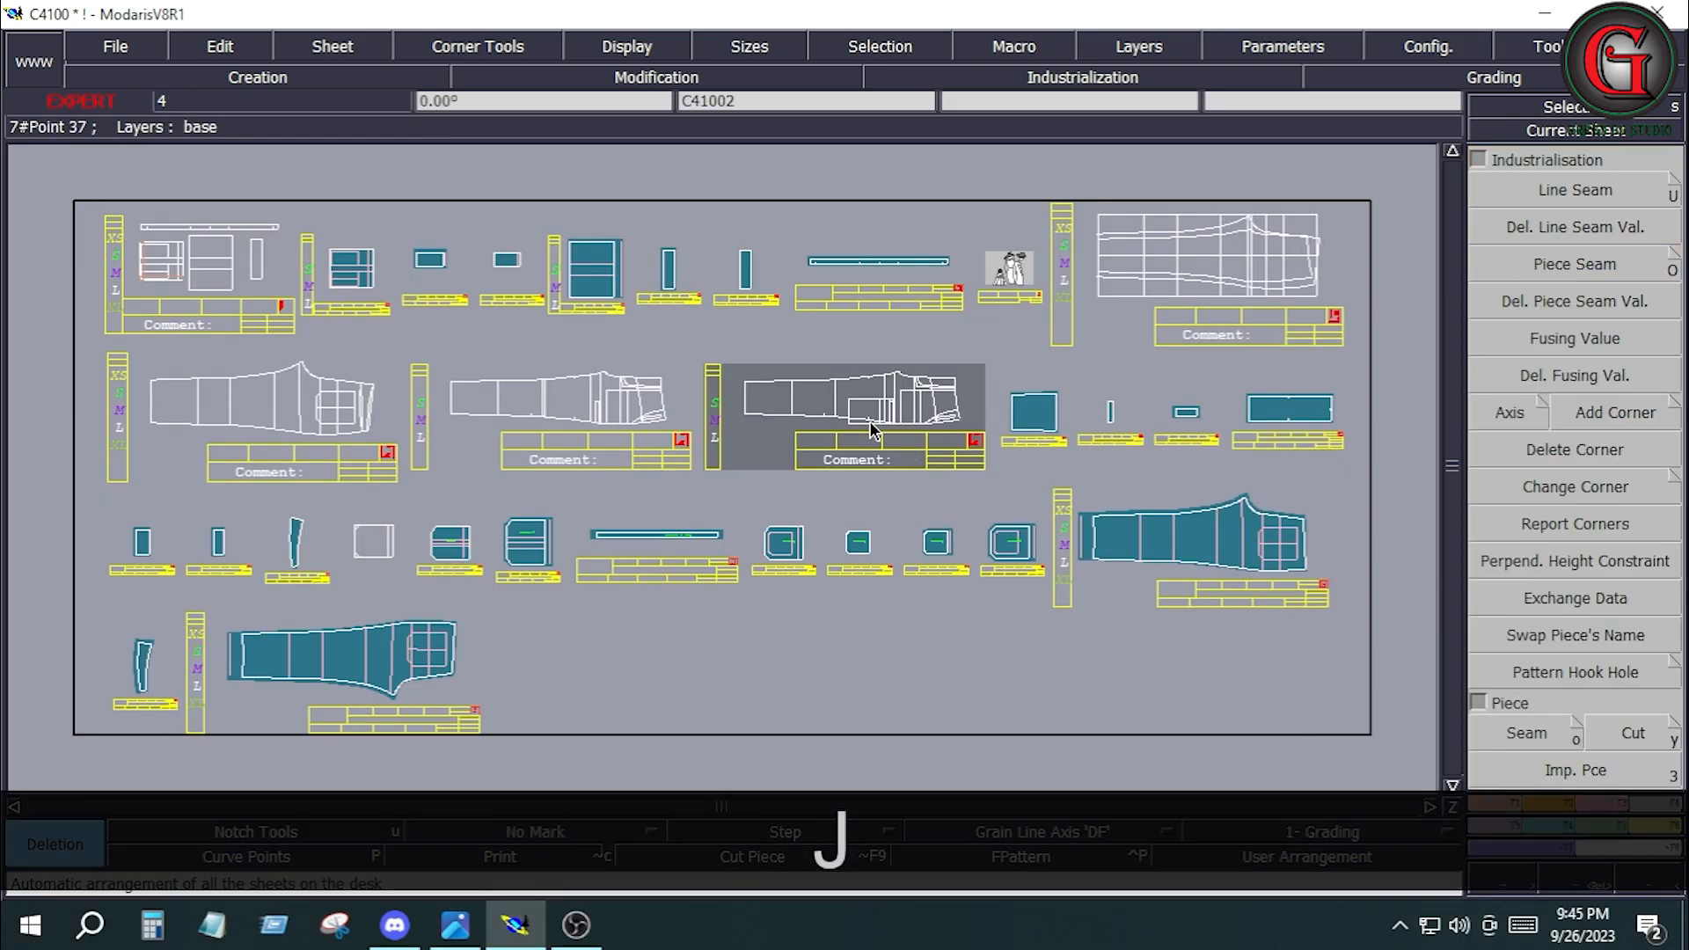
key("Home")
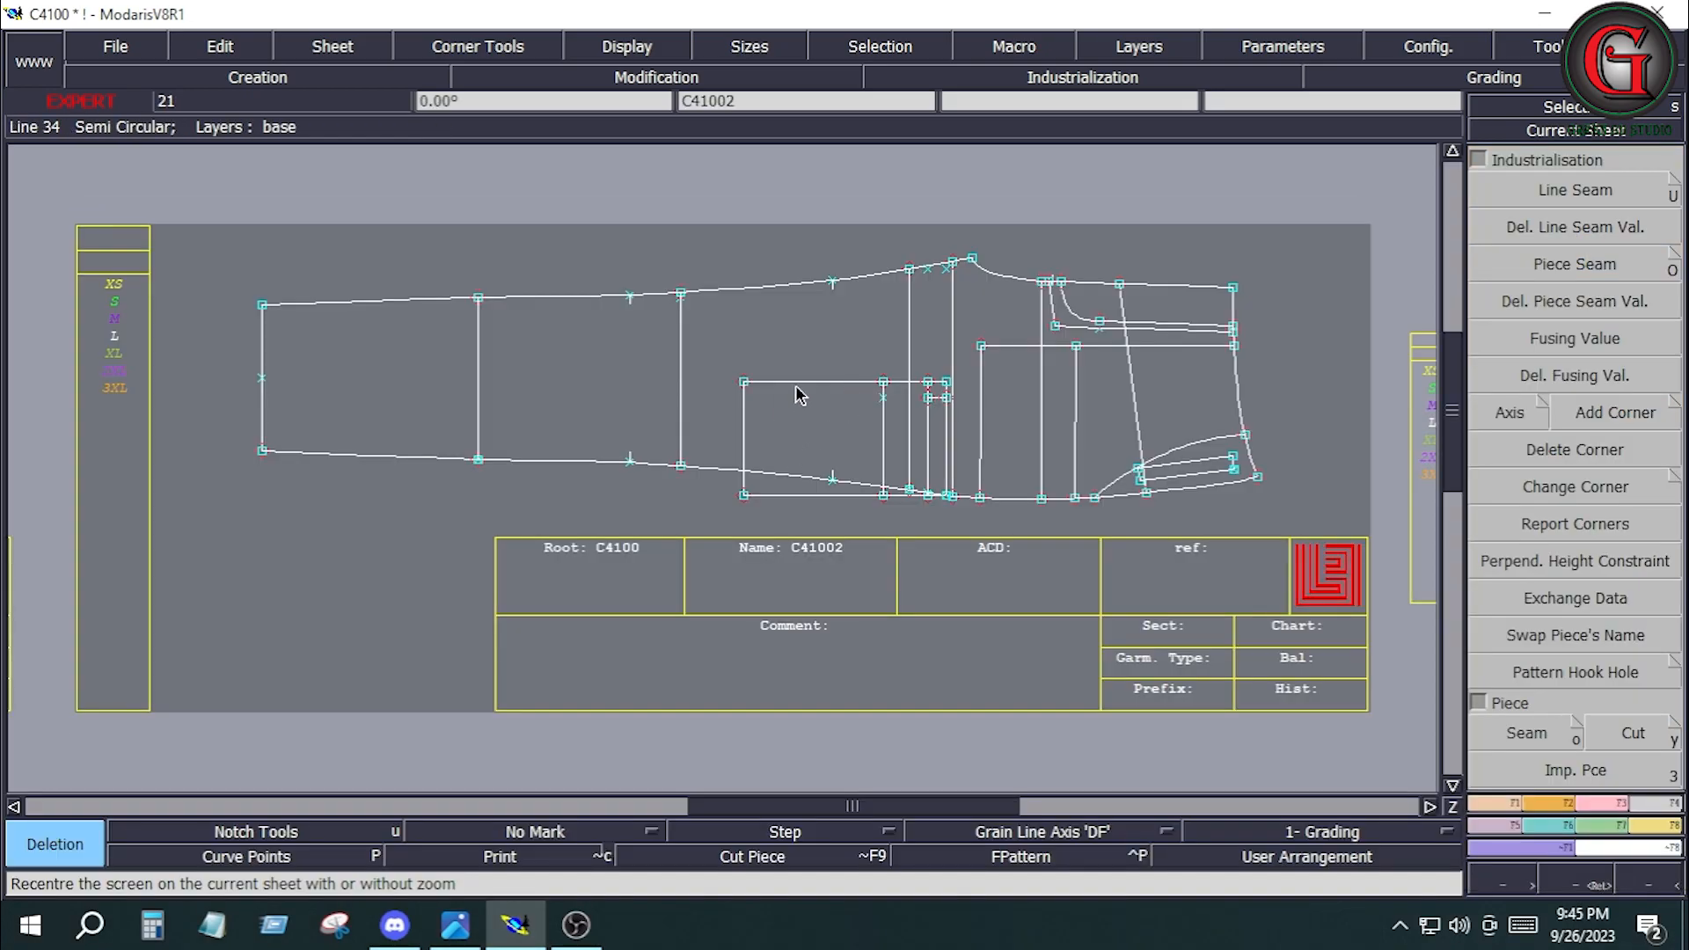
Arrange all the sheets, bring the front leg sheet C41004 to full view and delete an unneeded object from it.
key("j")
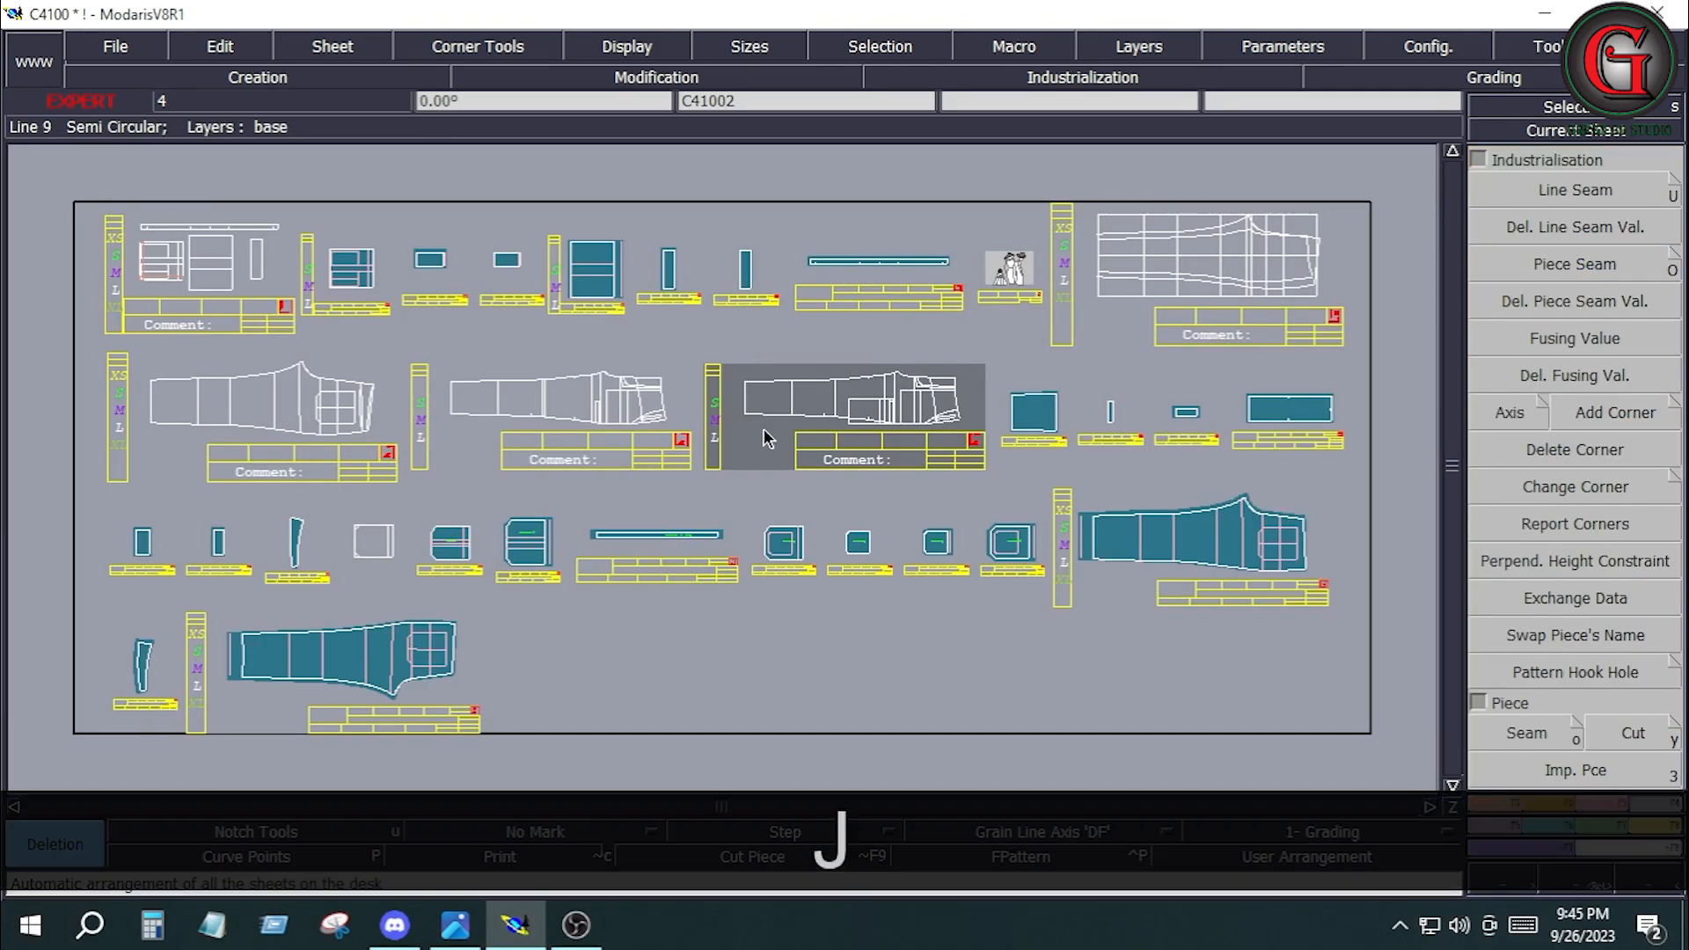
left_click(577, 410)
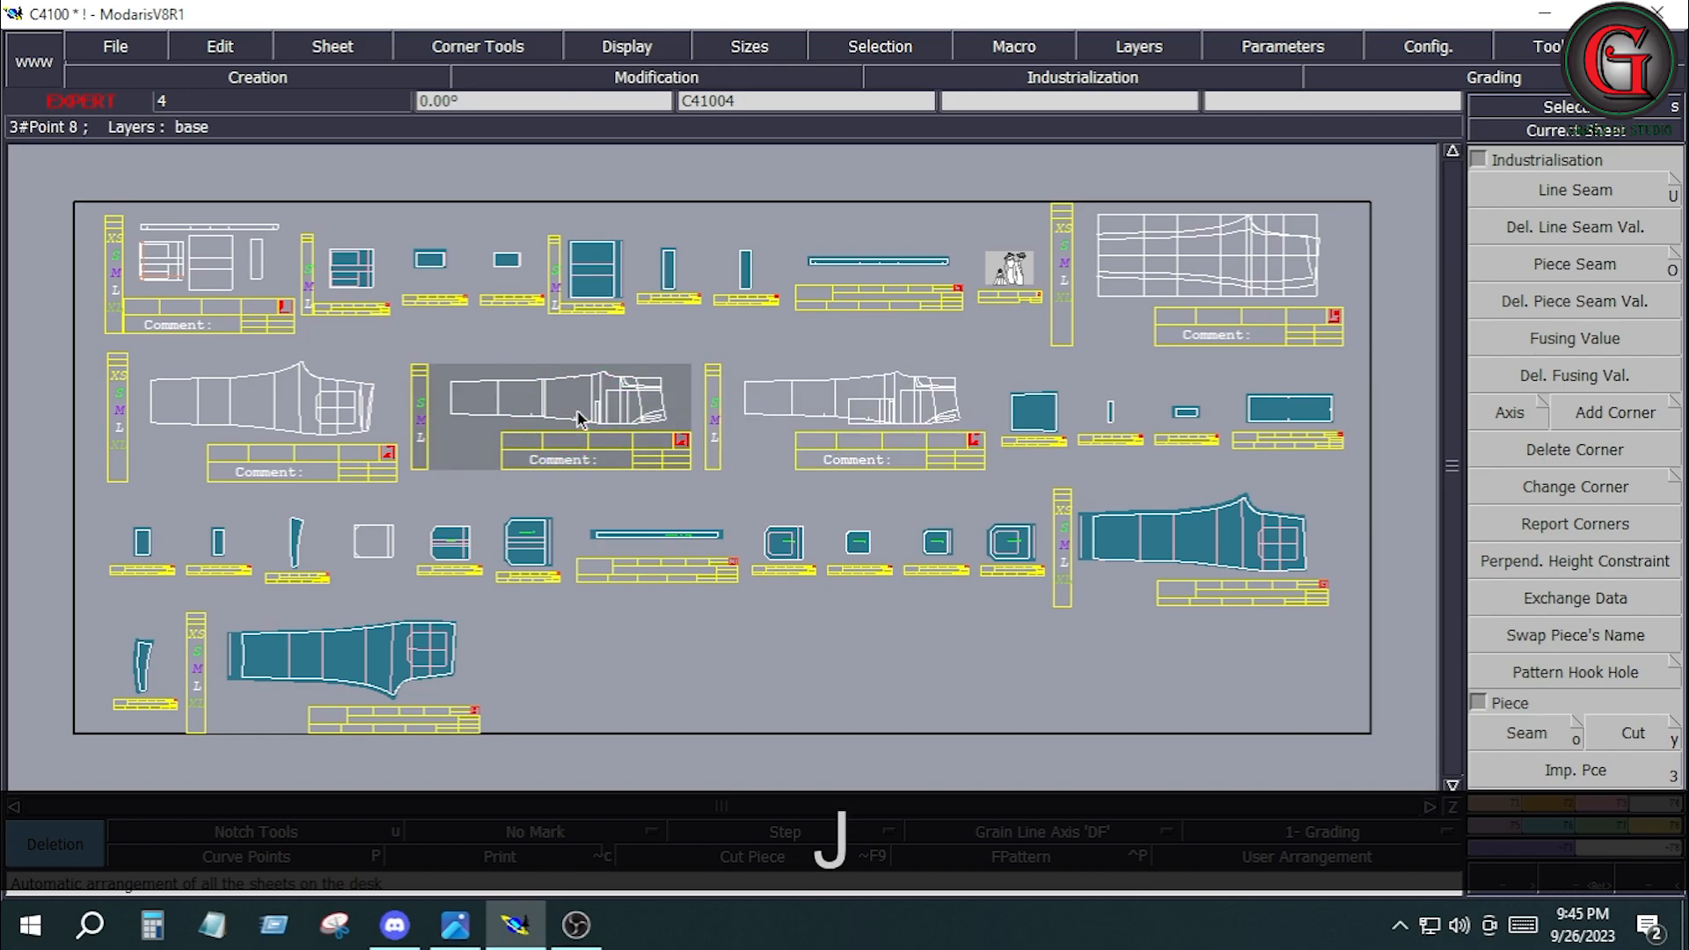
key("Home")
key("Delete")
left_click(692, 378)
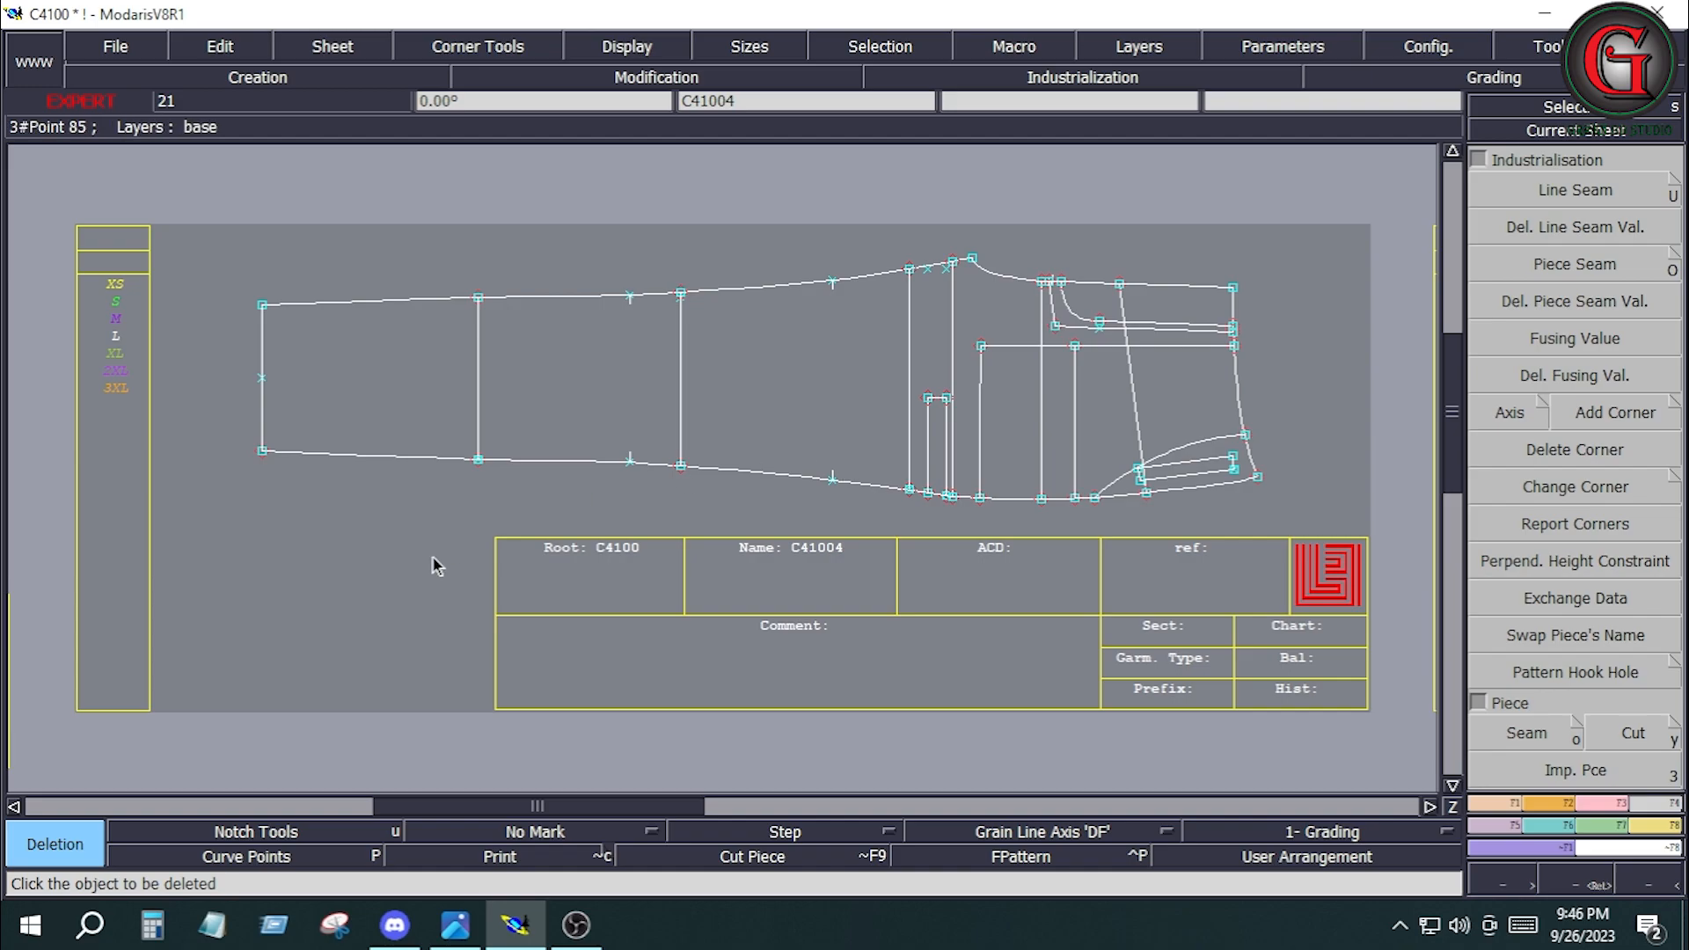
Arrange the sheets and isolate the pleated pocket piece, the narrow rectangular piece and the front leg C41004 through sheet selection.
key("j")
left_click(365, 284)
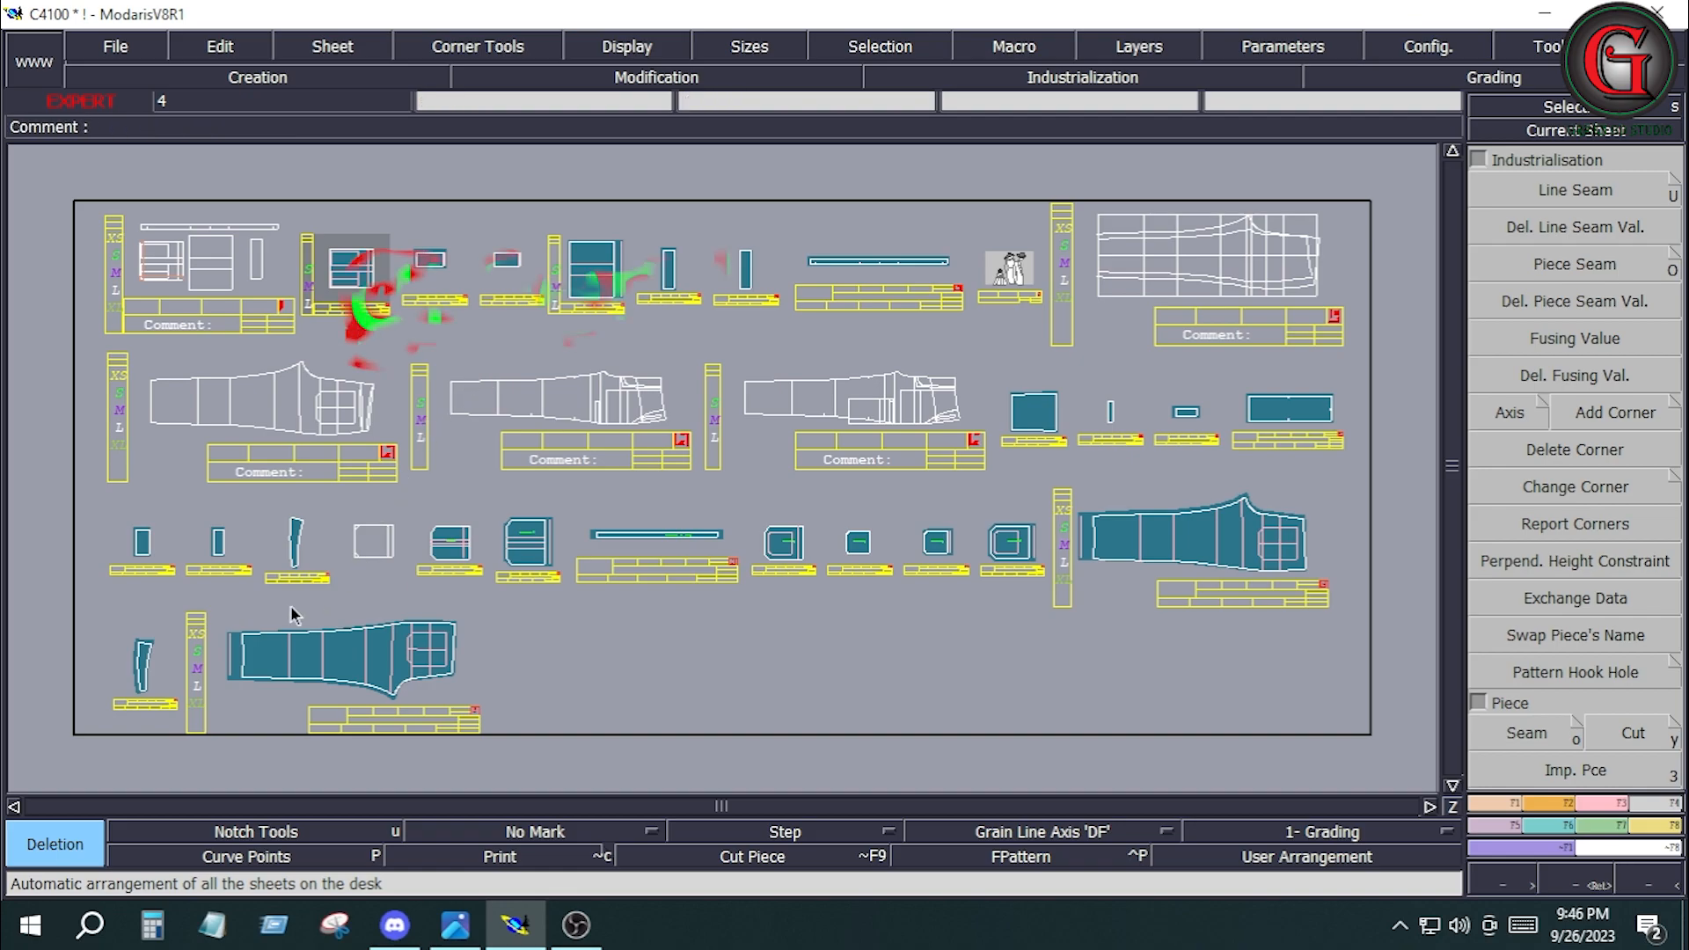
left_click(745, 286)
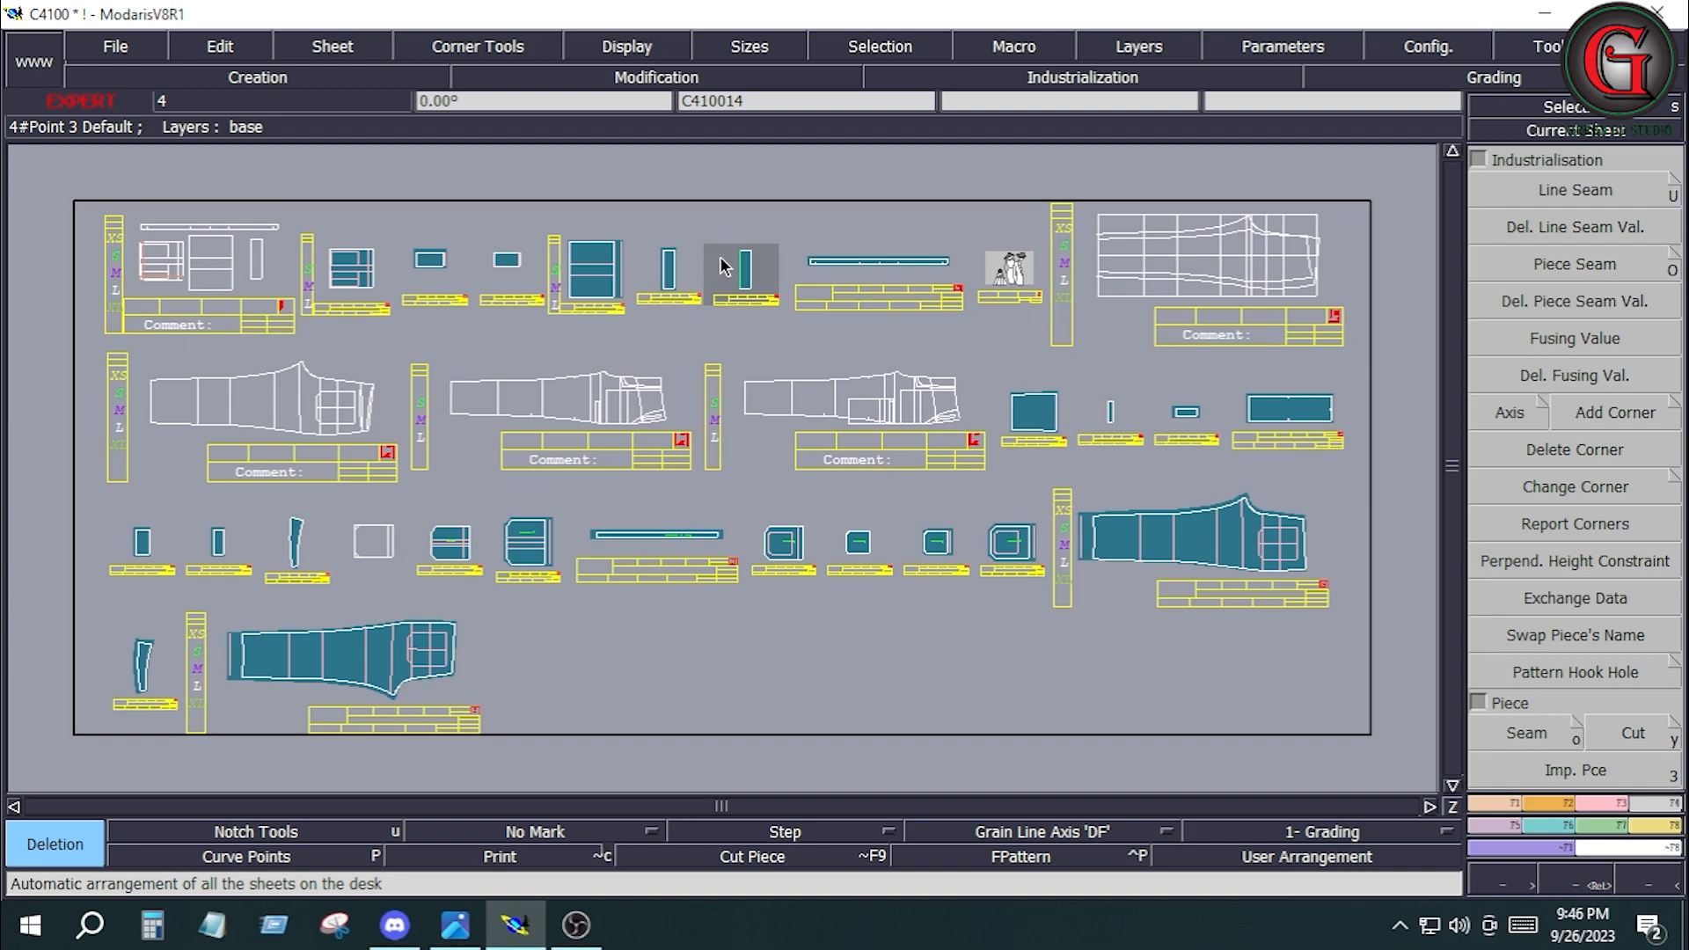
left_click(350, 60)
left_click(347, 187)
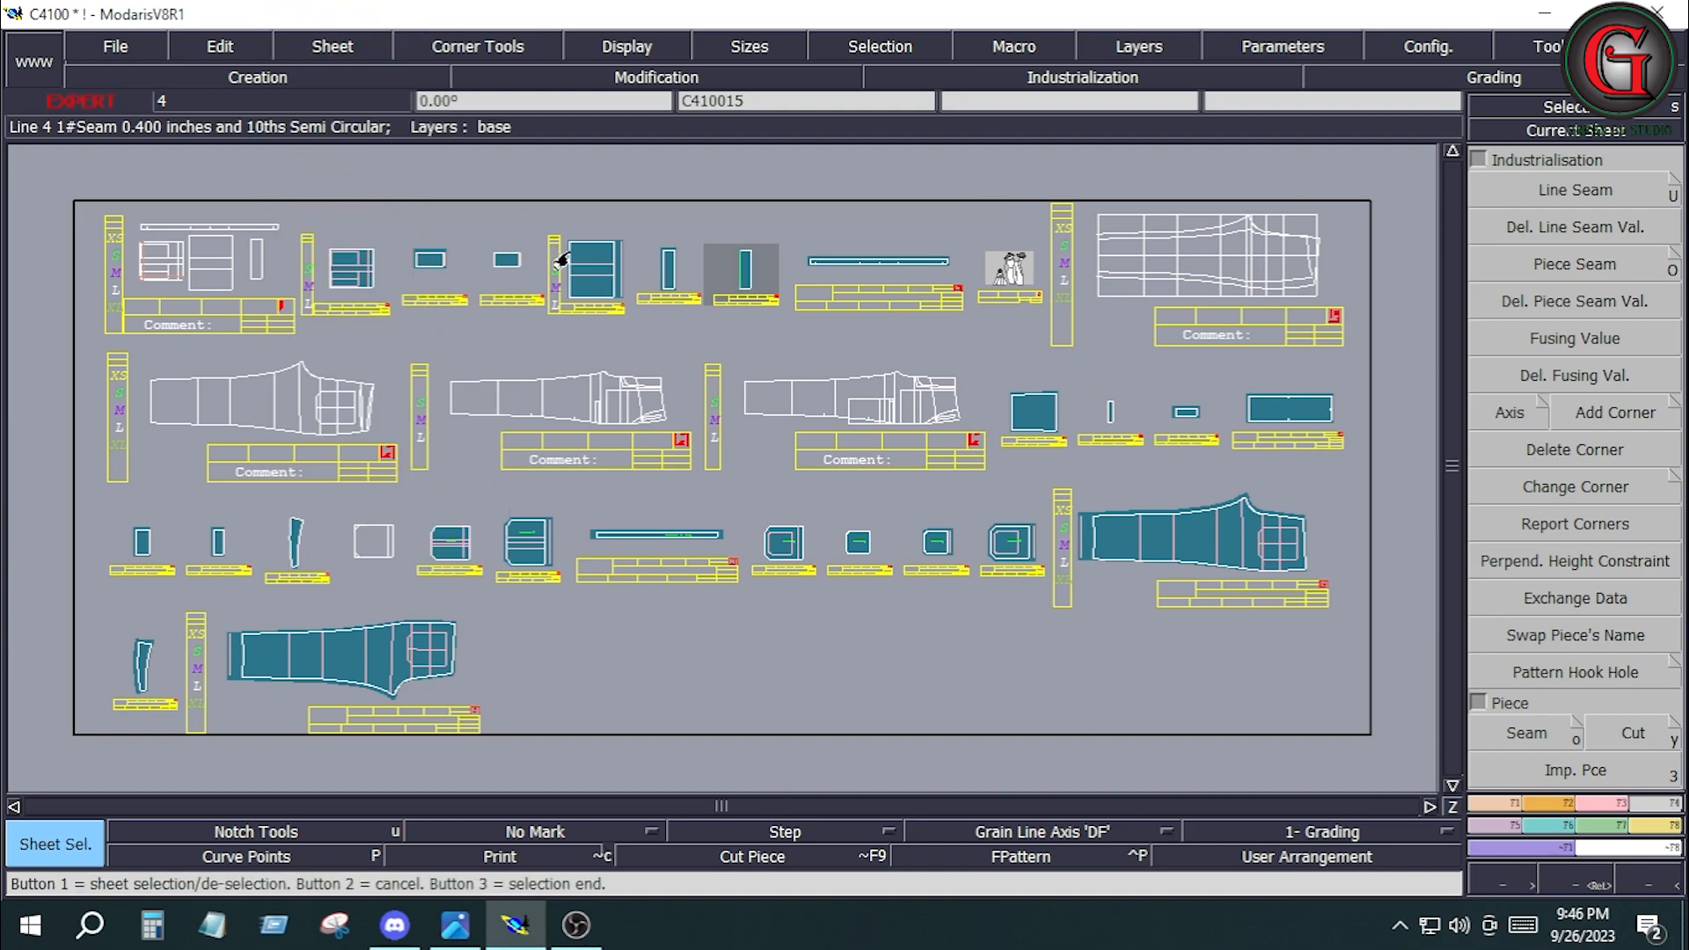
left_click(356, 287)
left_click(743, 272)
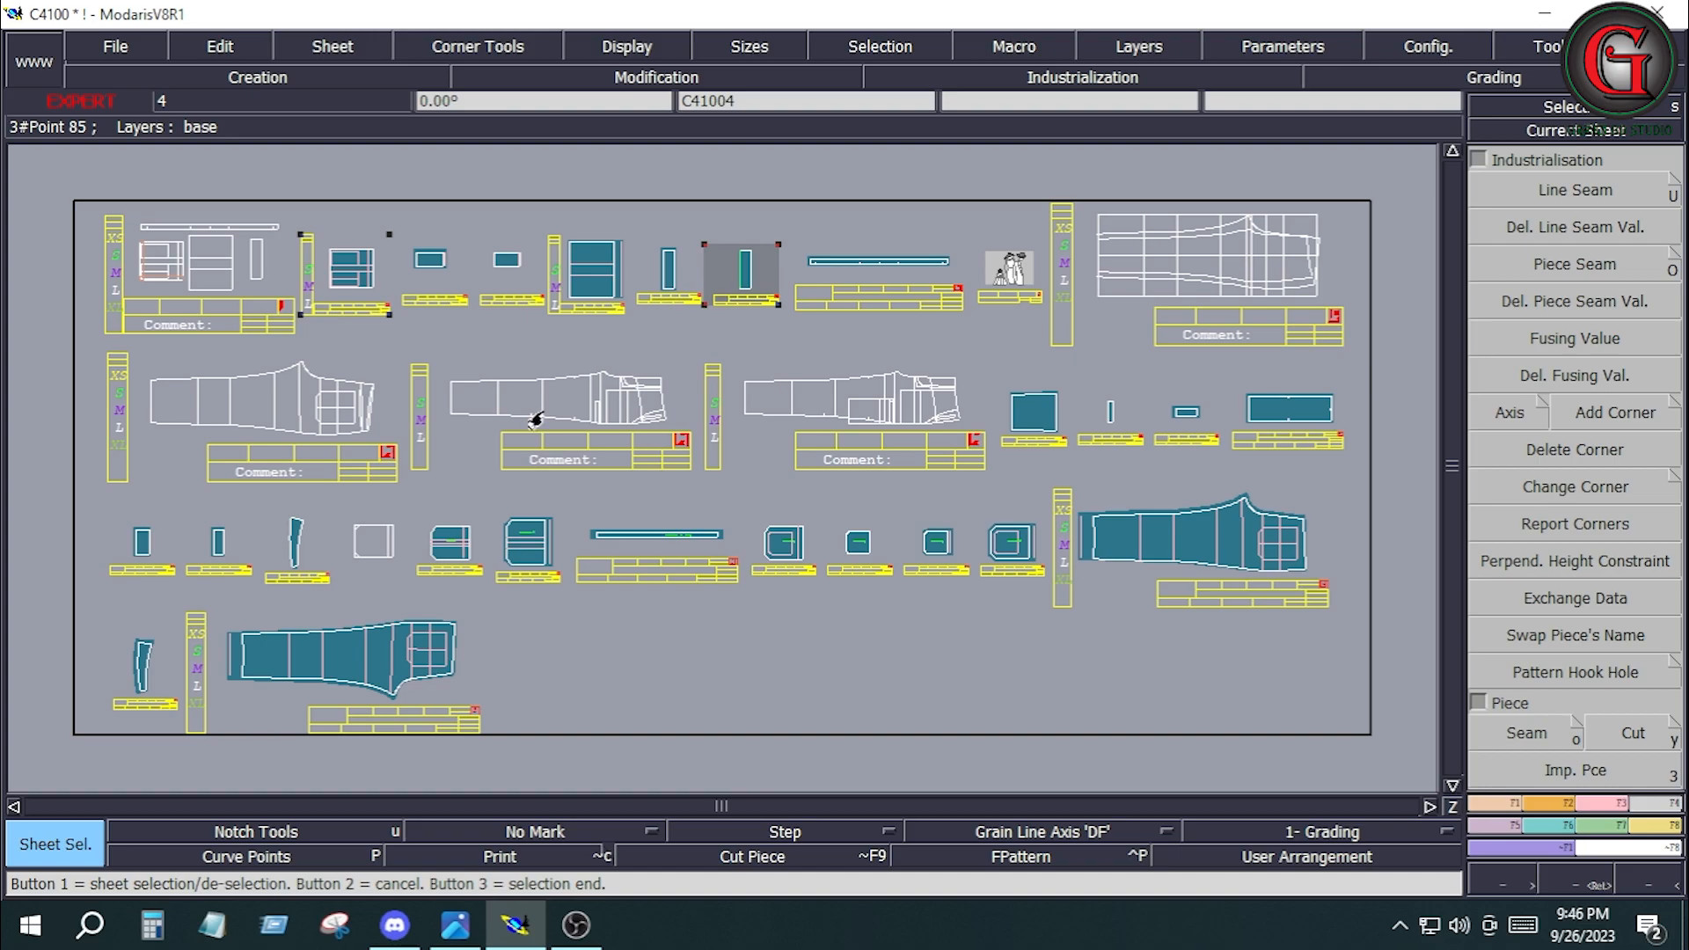
left_click(608, 388)
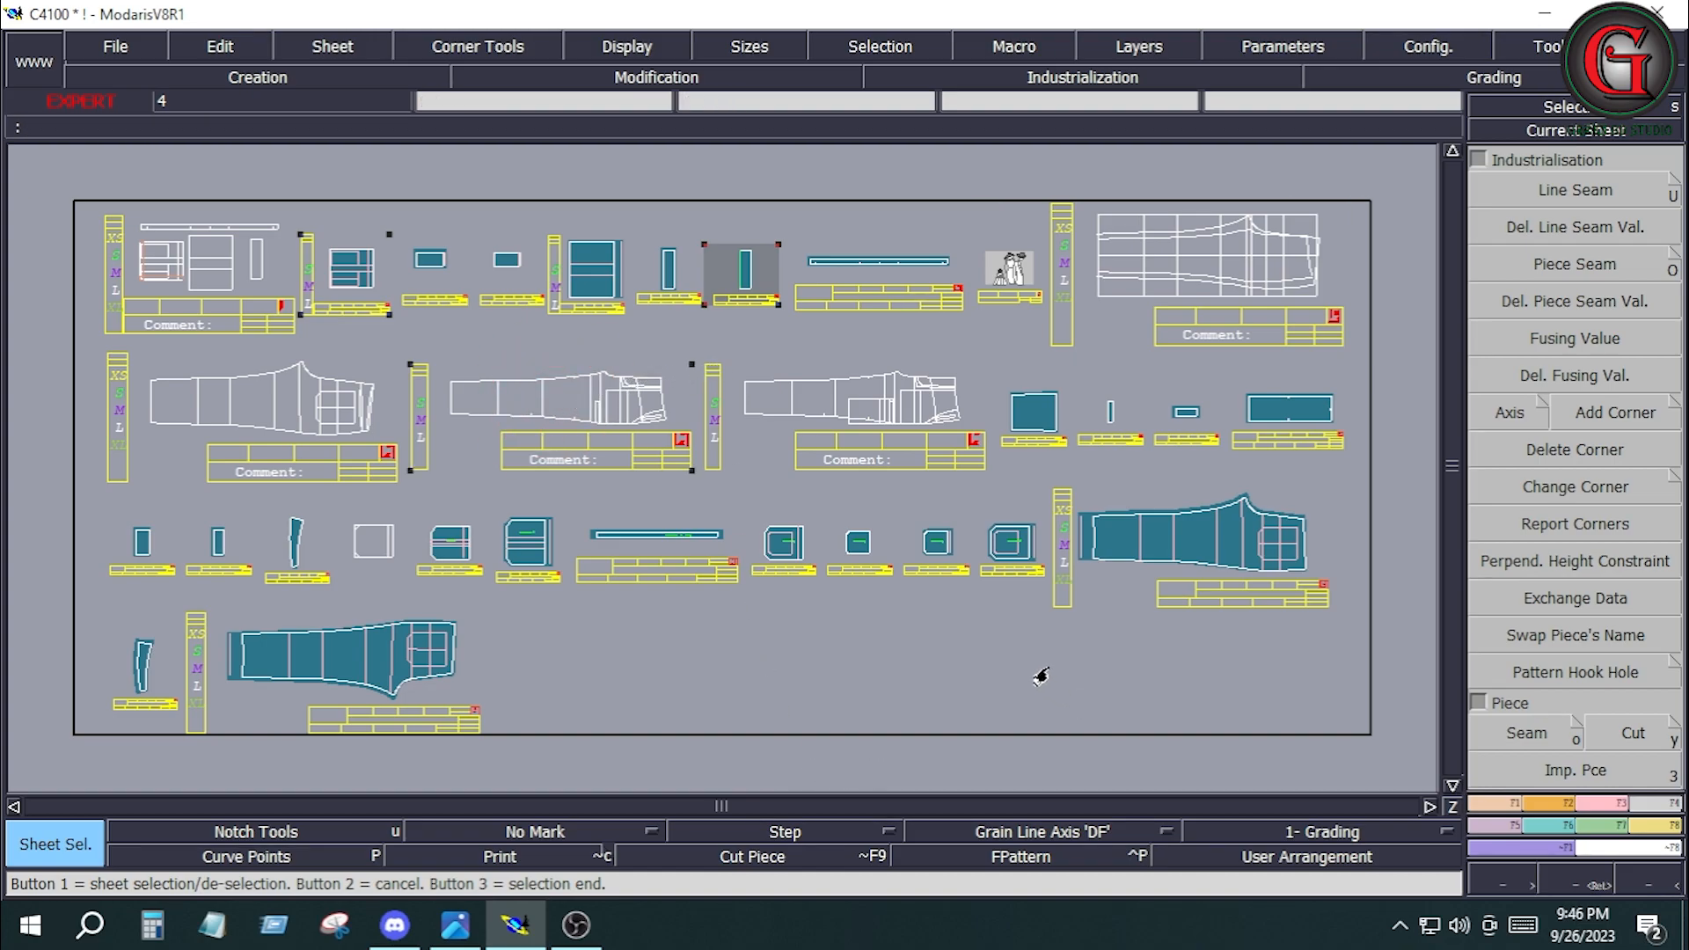
left_click(915, 687)
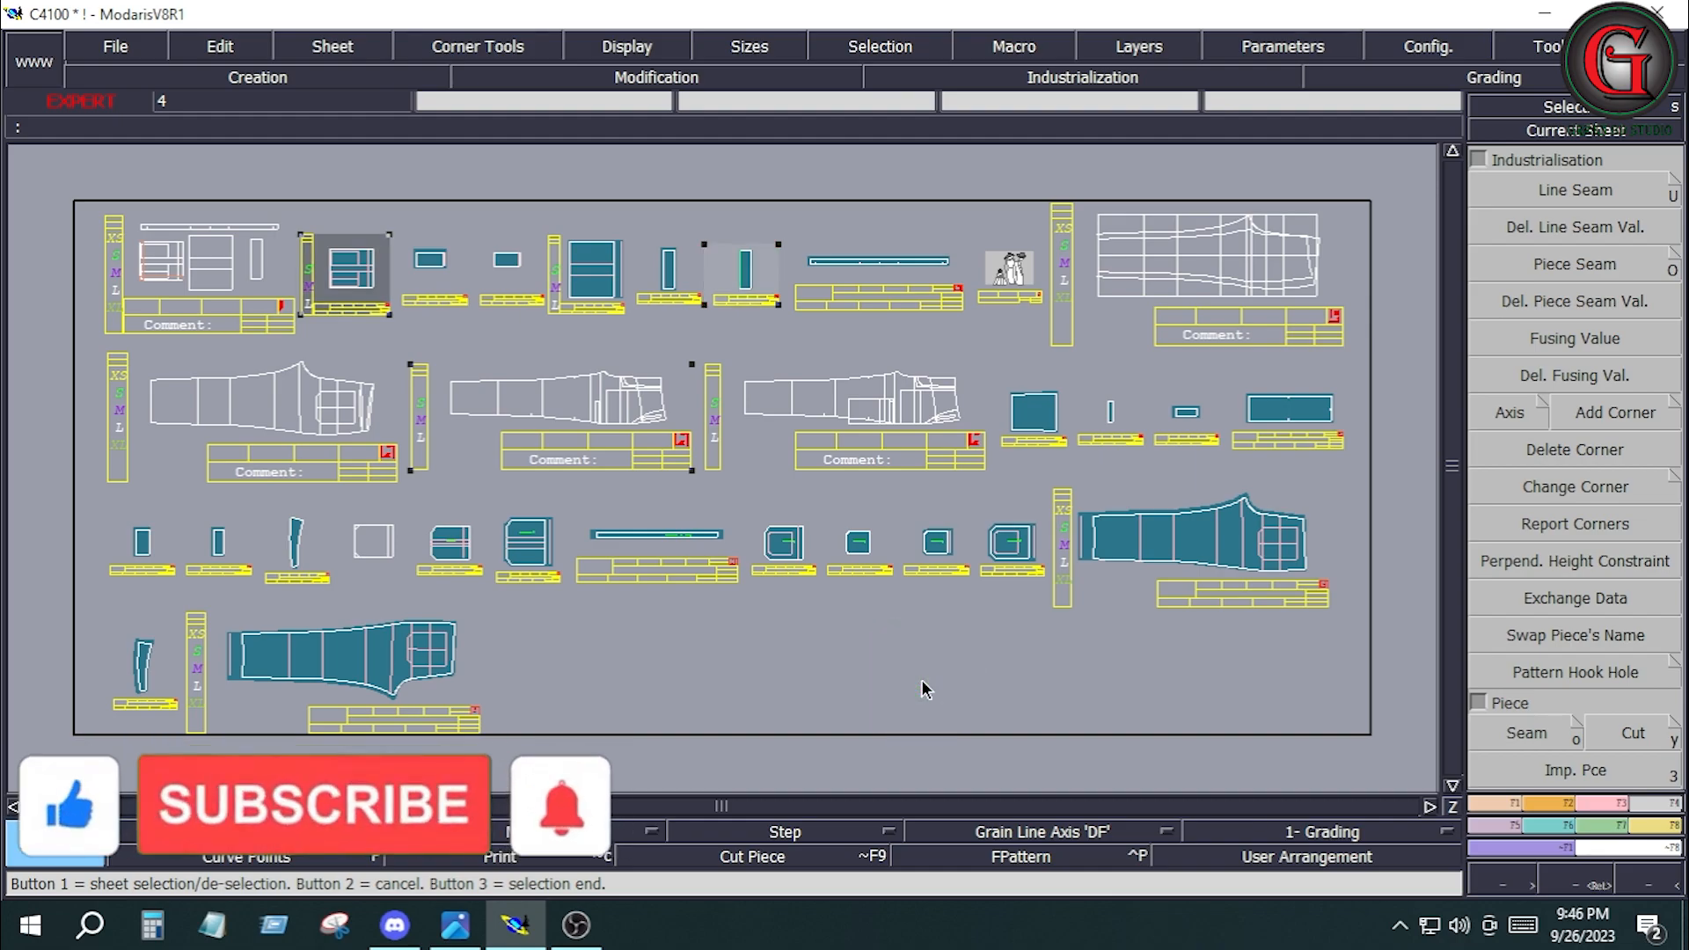
key("KP_7")
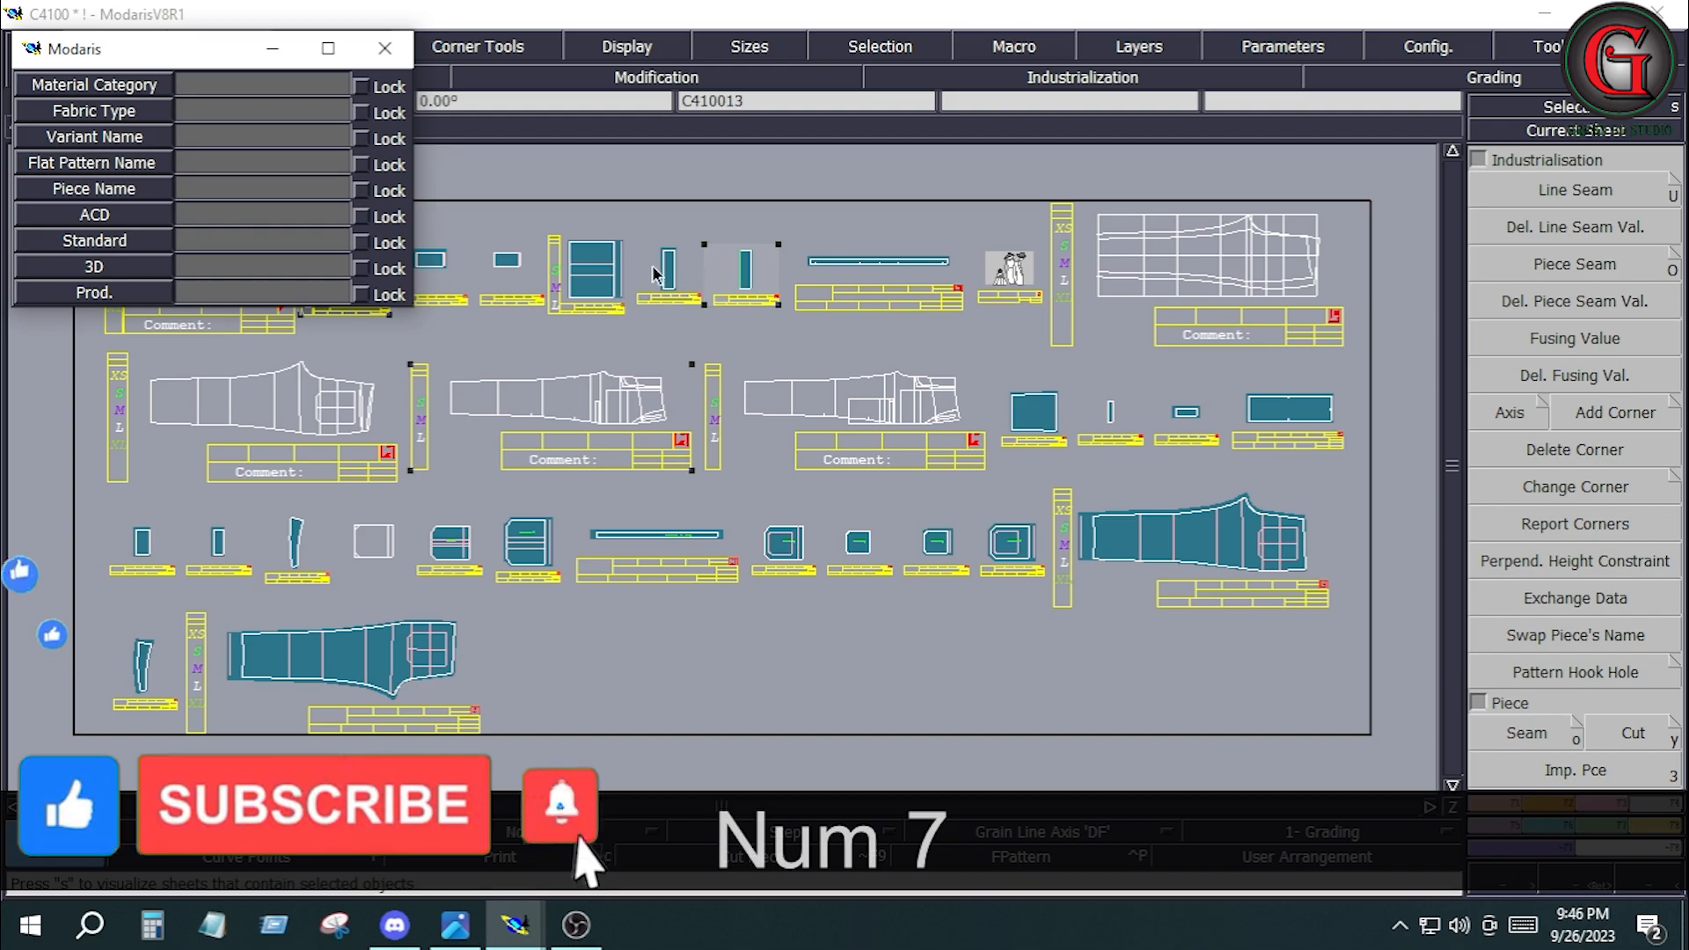
Divide the long right edge of the narrow piece C410014 into 2 parts and insert the division point into the line.
left_click(751, 272)
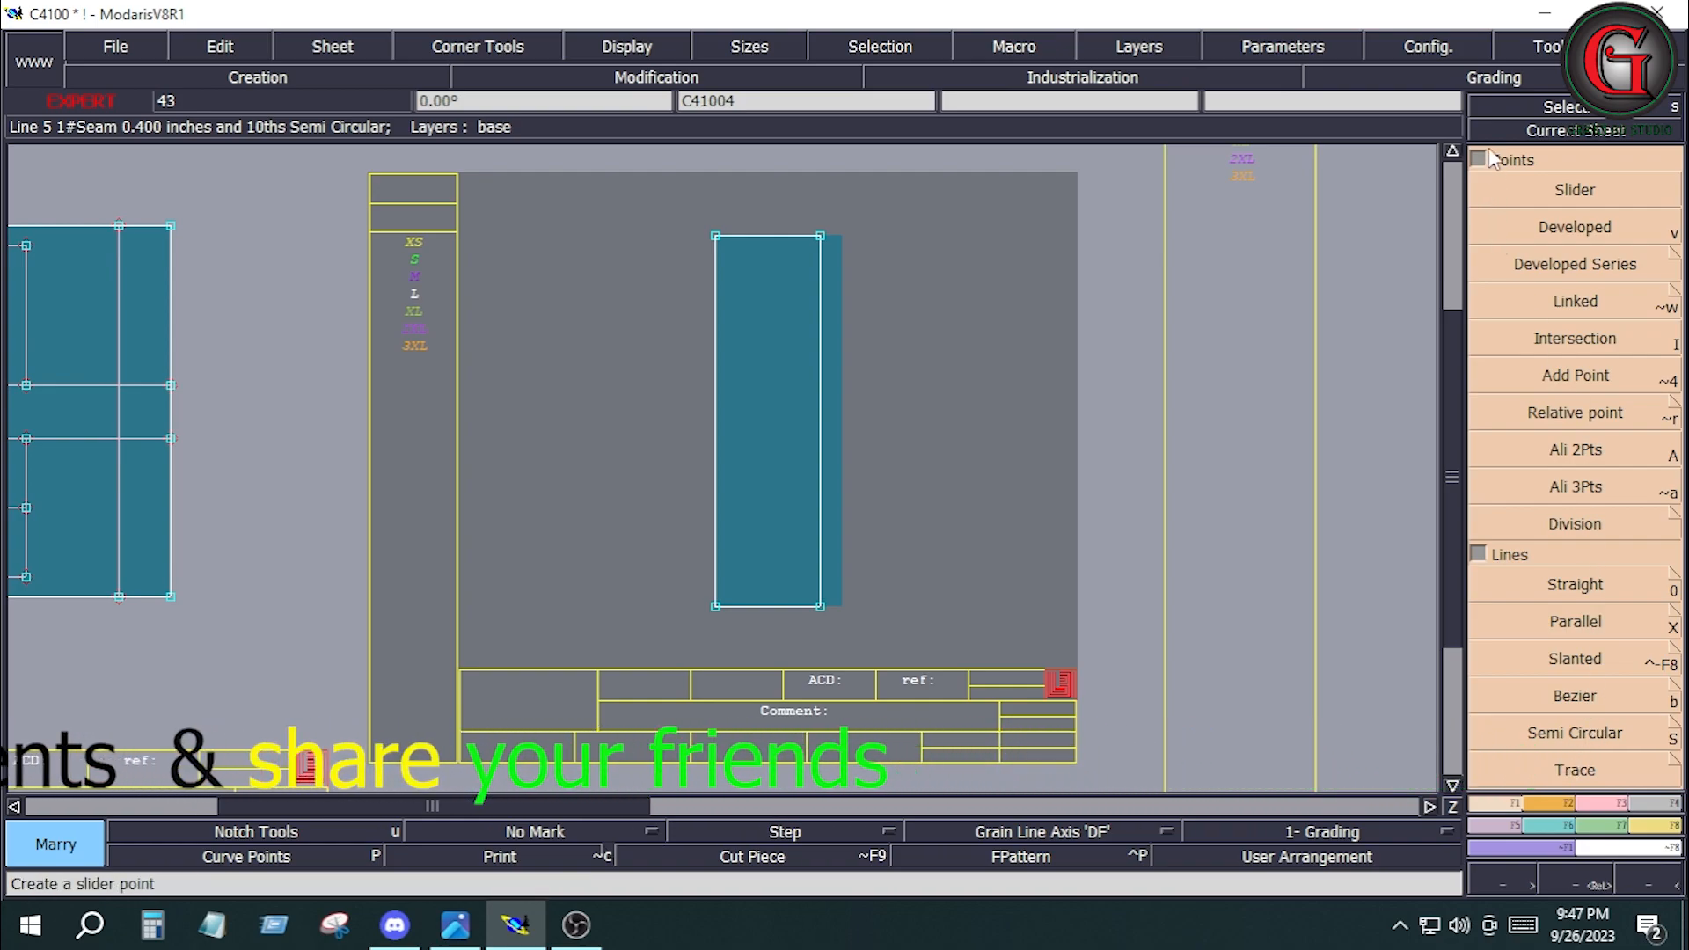
left_click(1477, 158)
left_click(1574, 669)
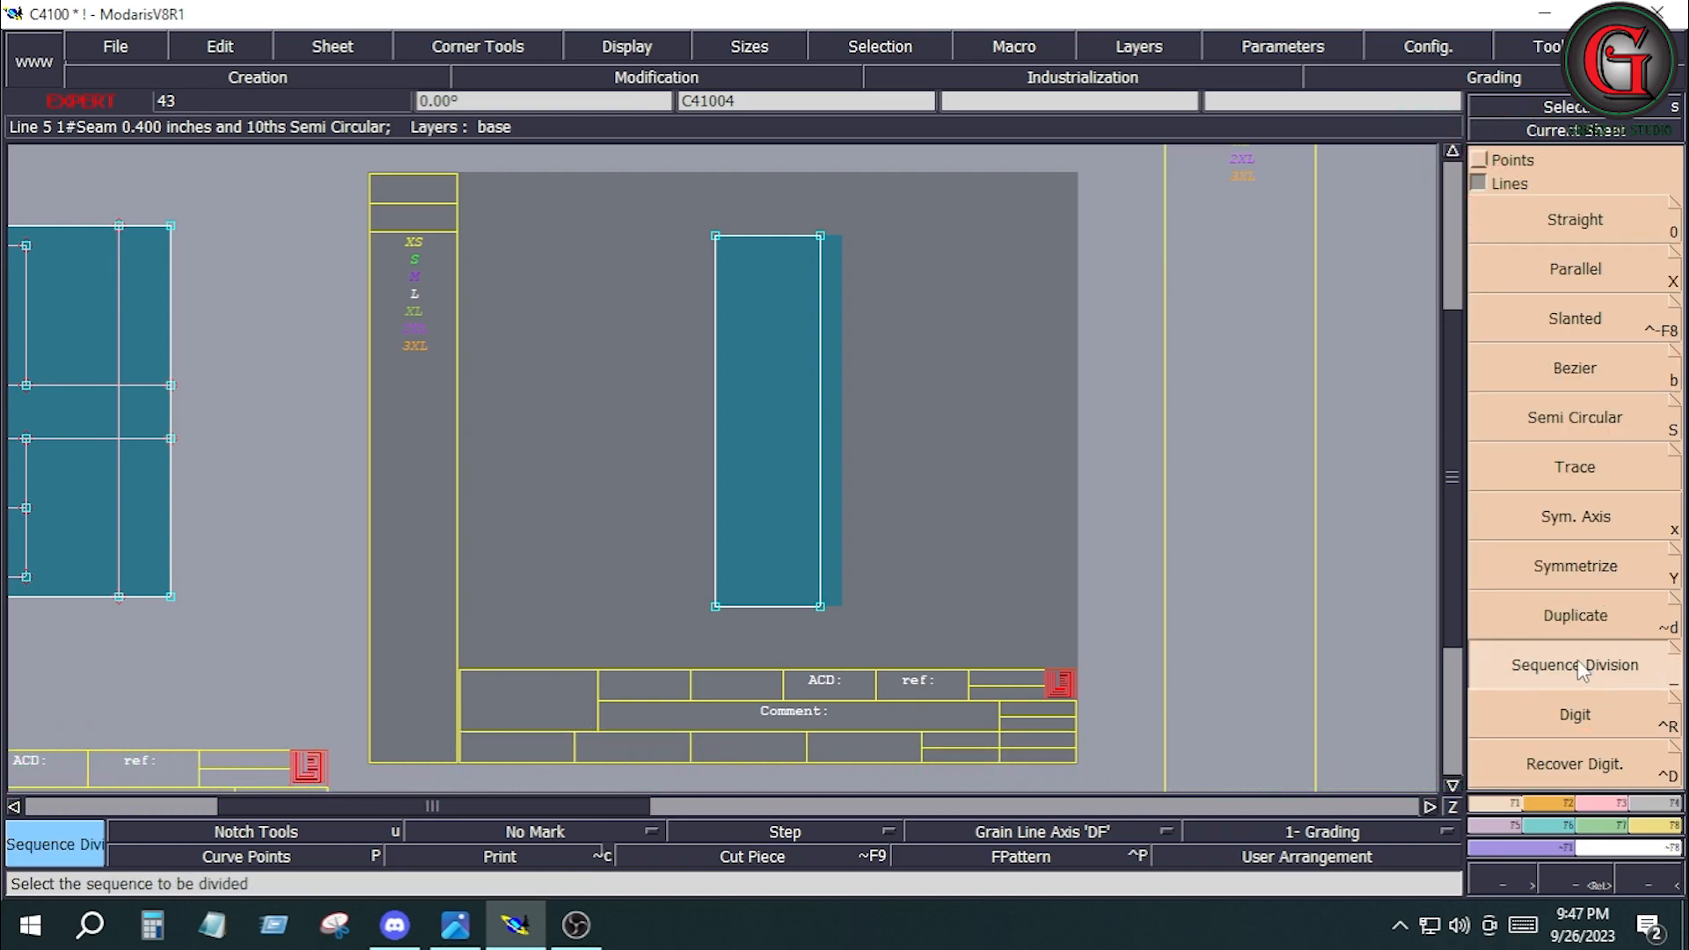
left_click(819, 605)
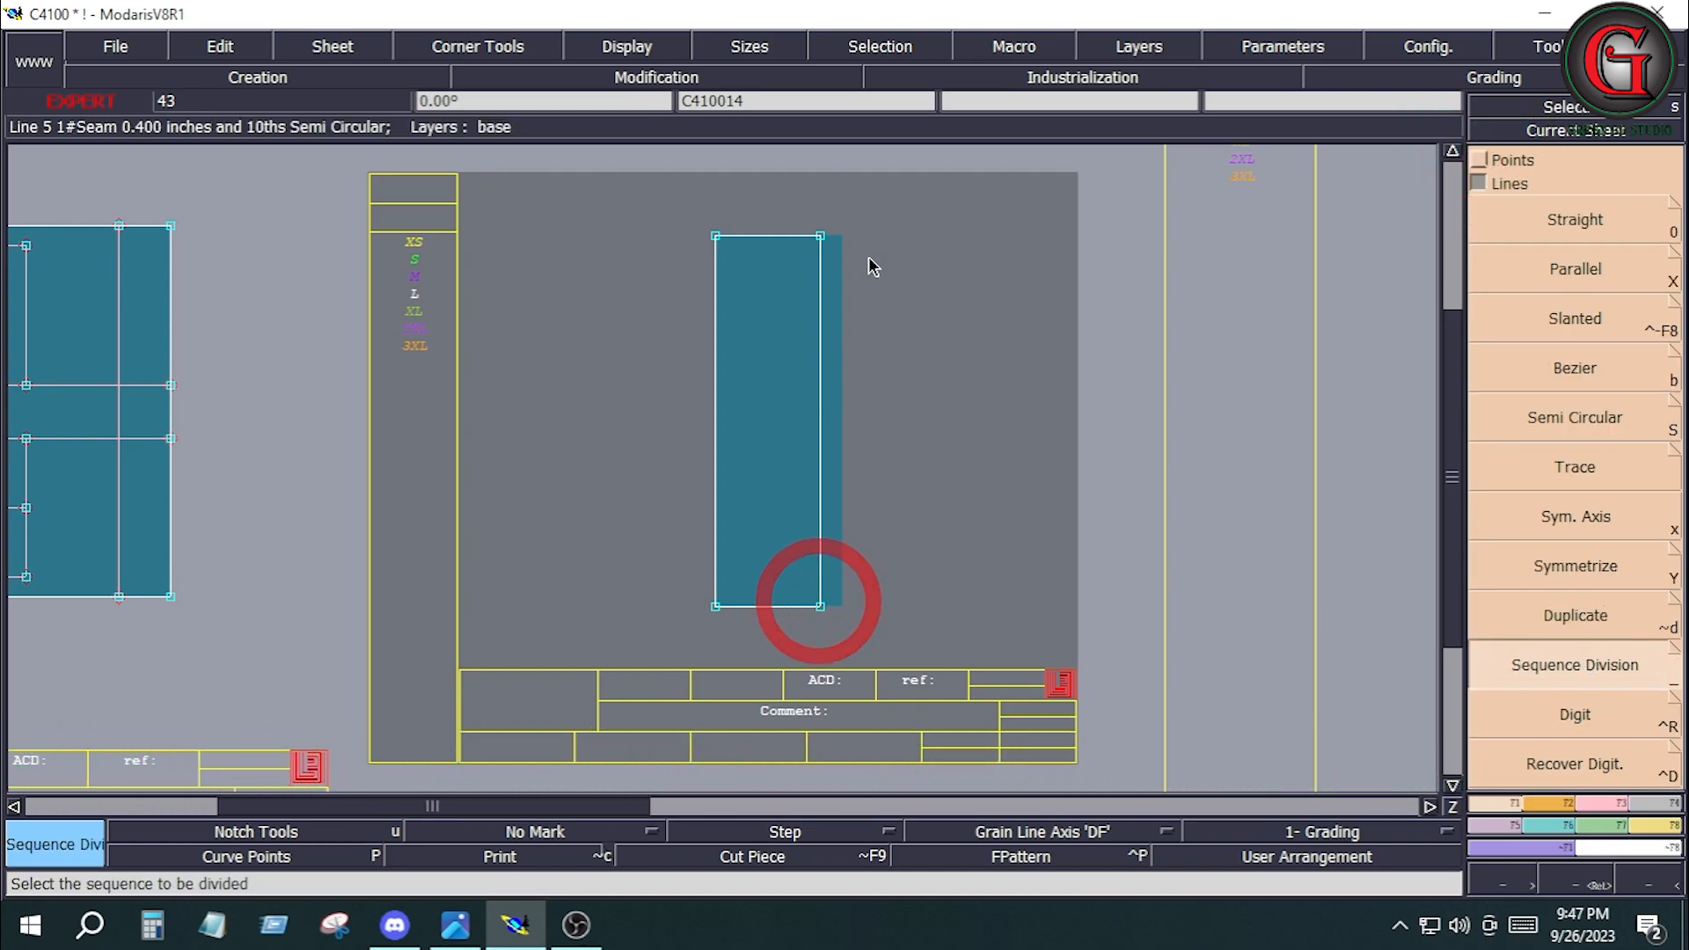
left_click(819, 238)
type("2")
key("Return")
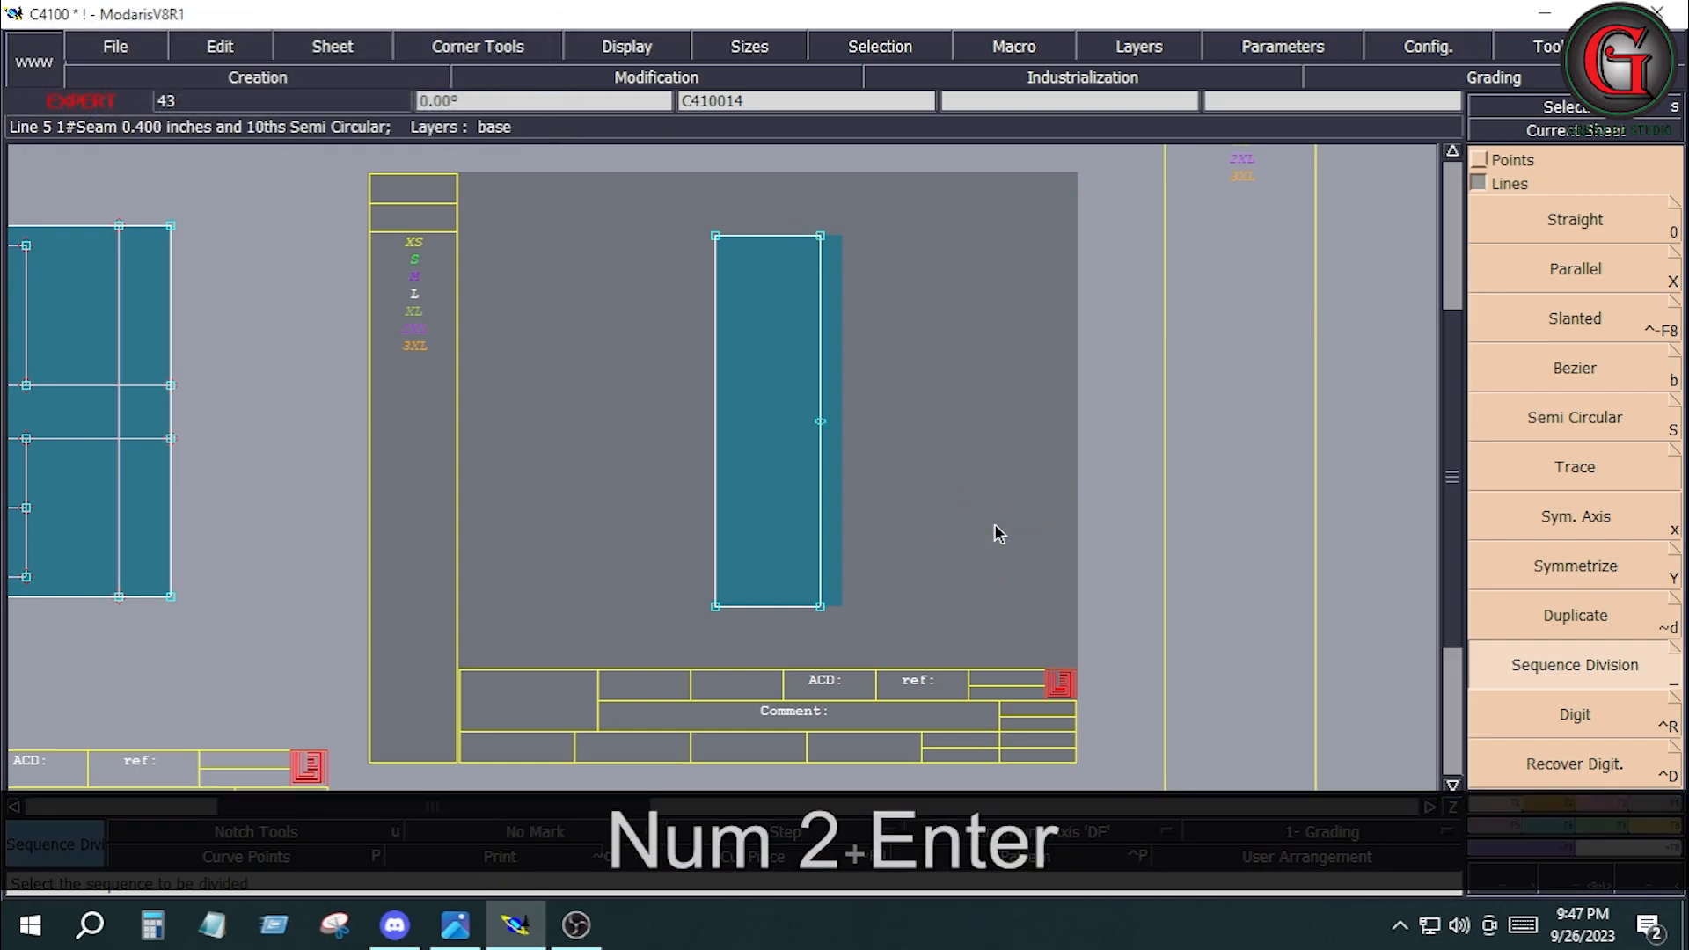
key("alt+7")
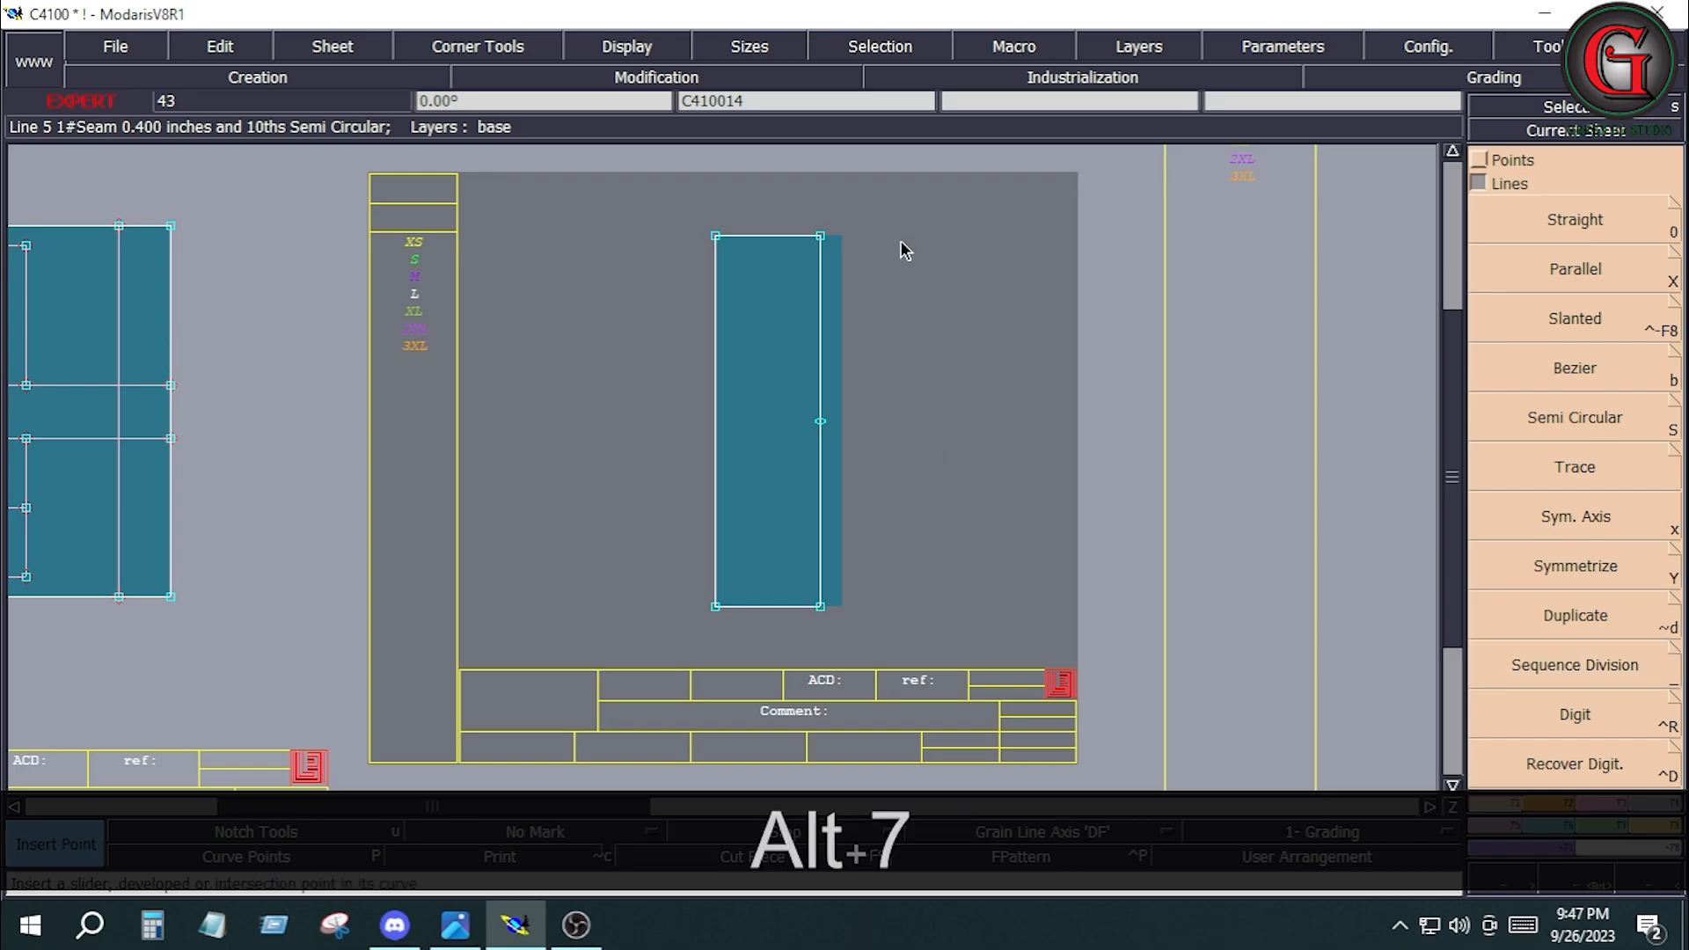
left_click(819, 423)
Marry the edge midpoint of the narrow piece C410014 to the lower side seam point of the front leg C41004.
key("j")
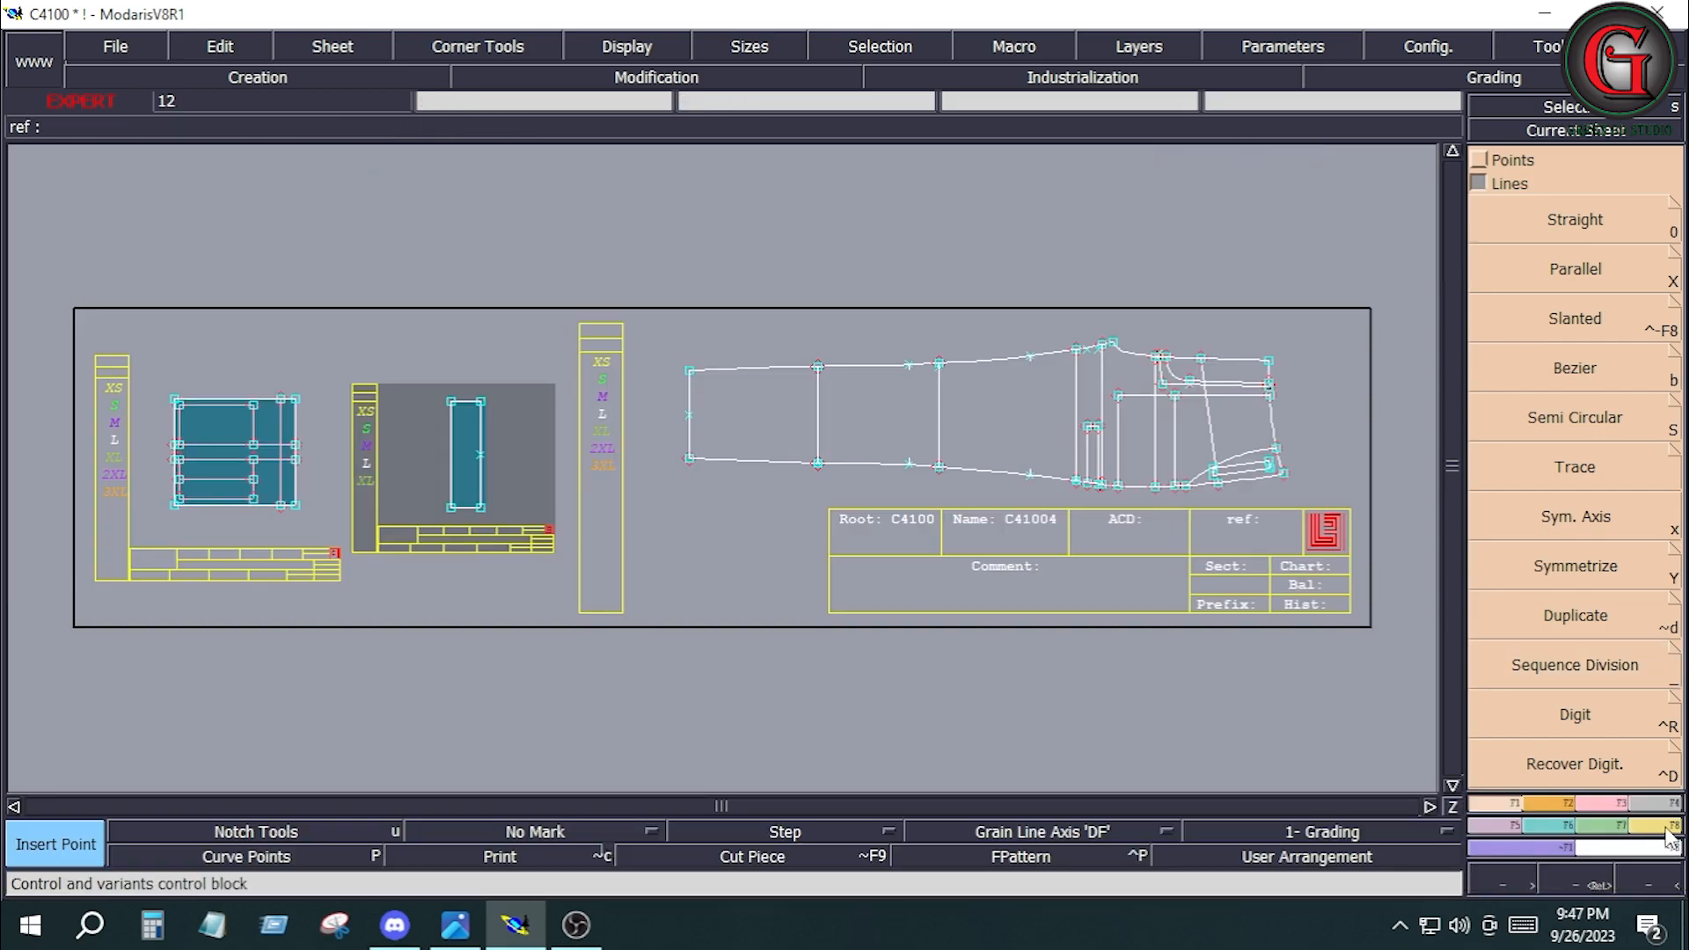
left_click(1666, 828)
left_click(1623, 420)
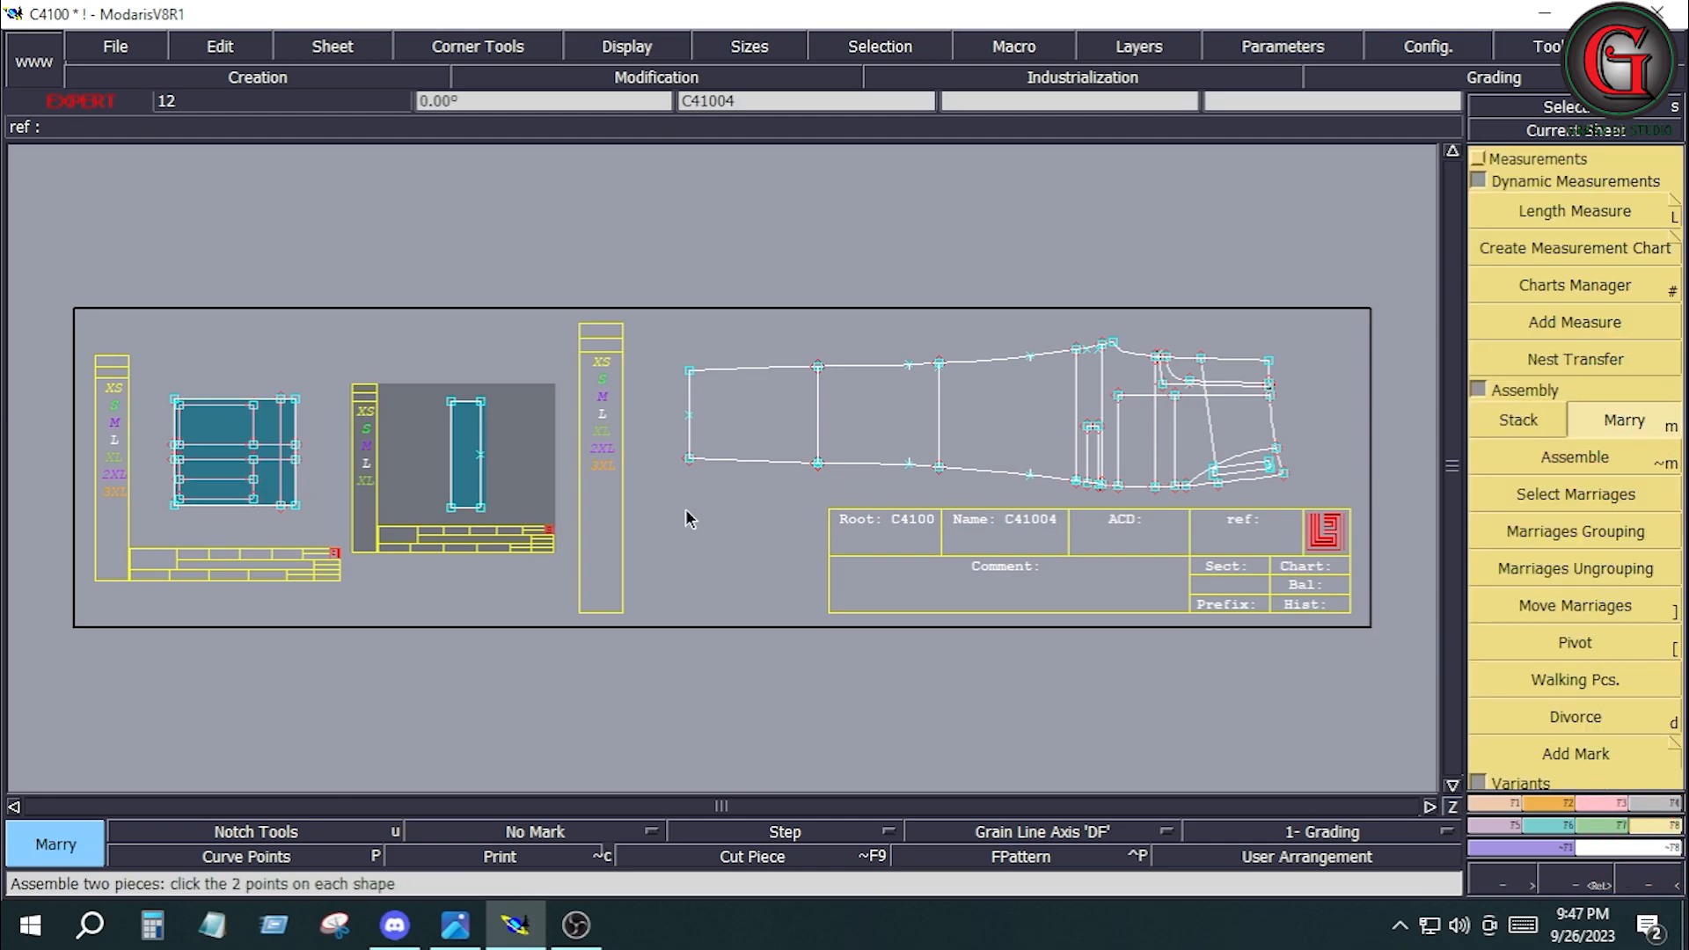
left_click(481, 455)
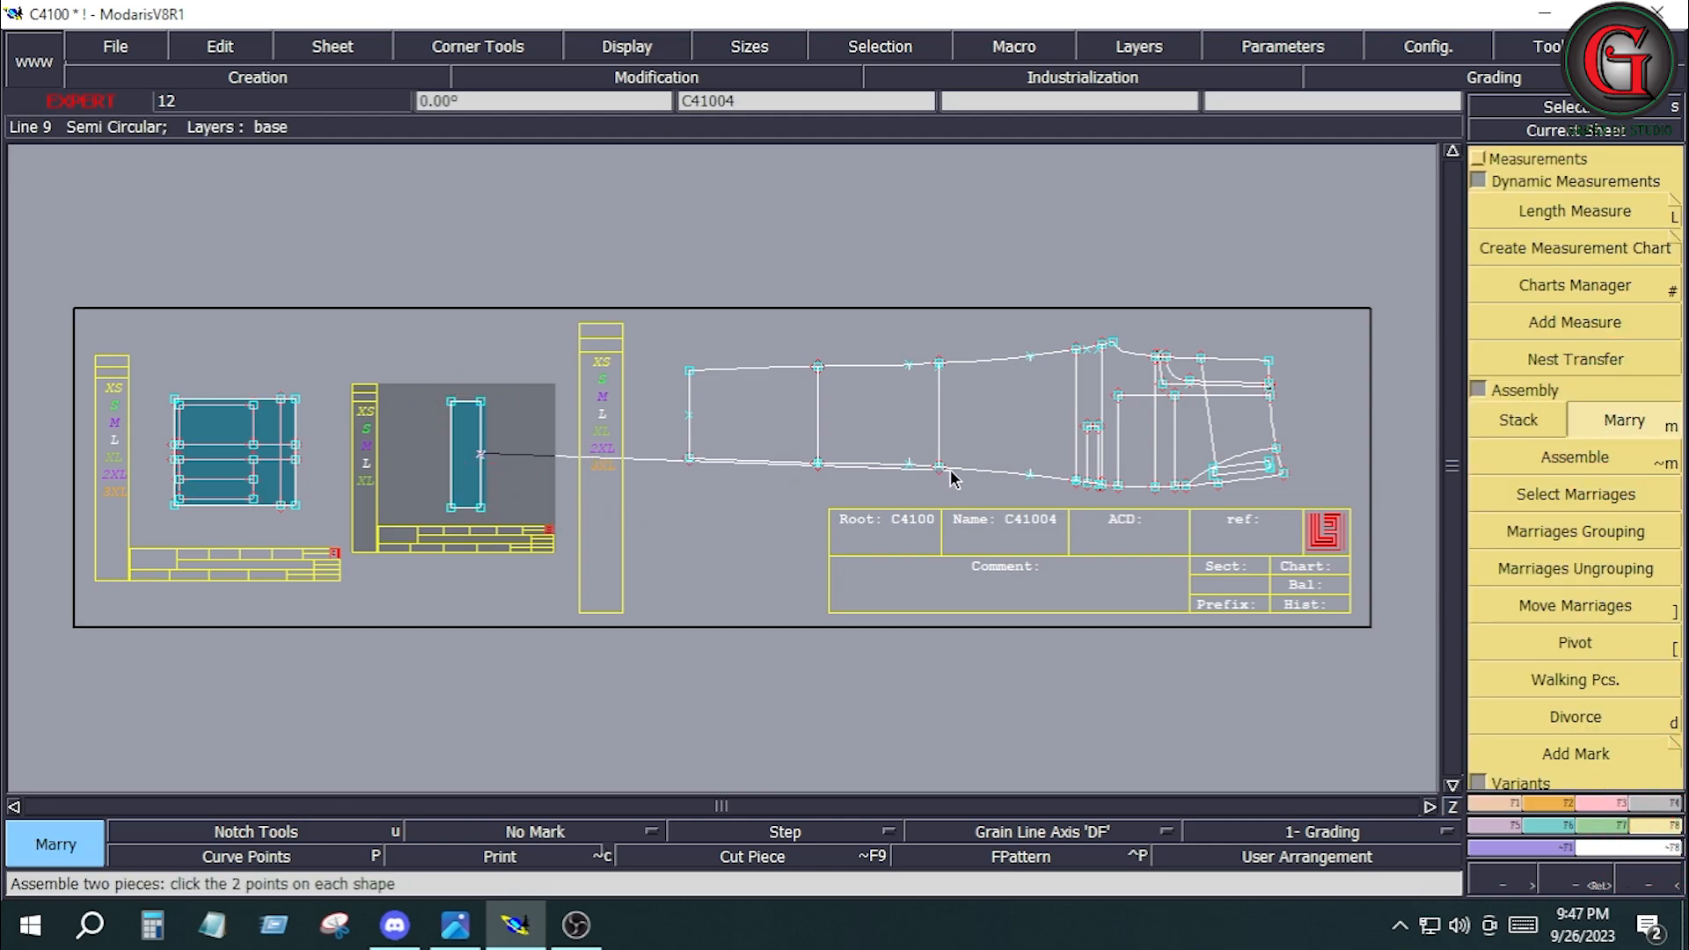
left_click(1079, 483)
Create a division point midway between the two pleat line ends on the right edge of the pocket piece C410016.
key("j")
key("Return")
left_click_drag(1253, 413, 1297, 493)
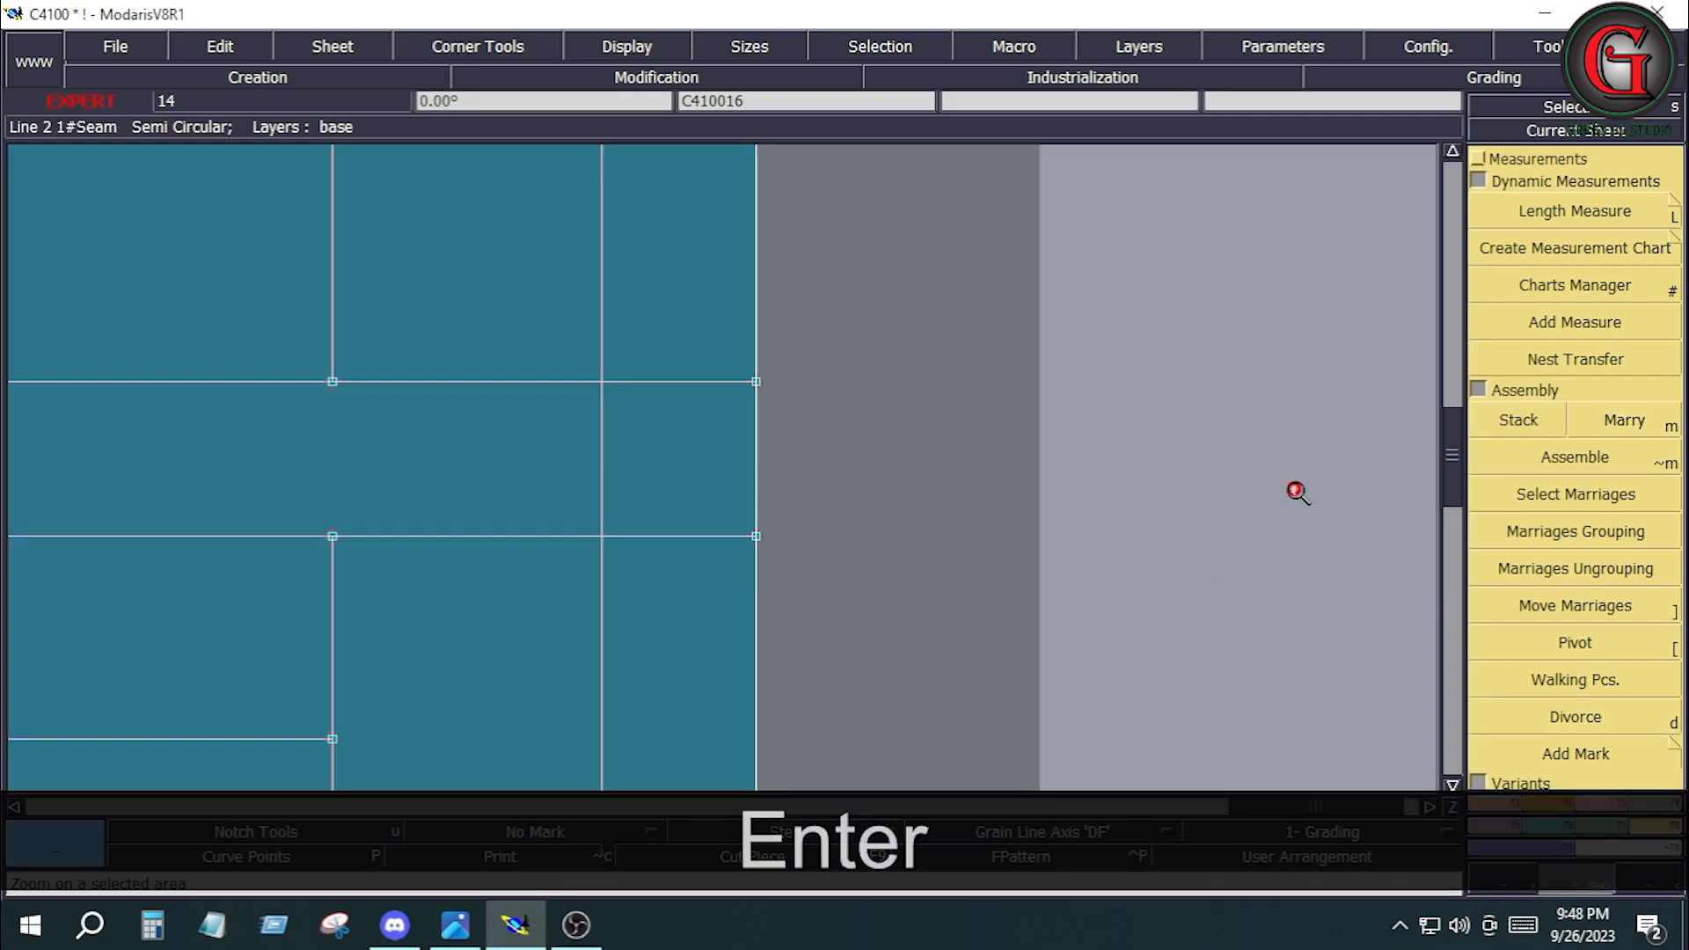
left_click(1480, 158)
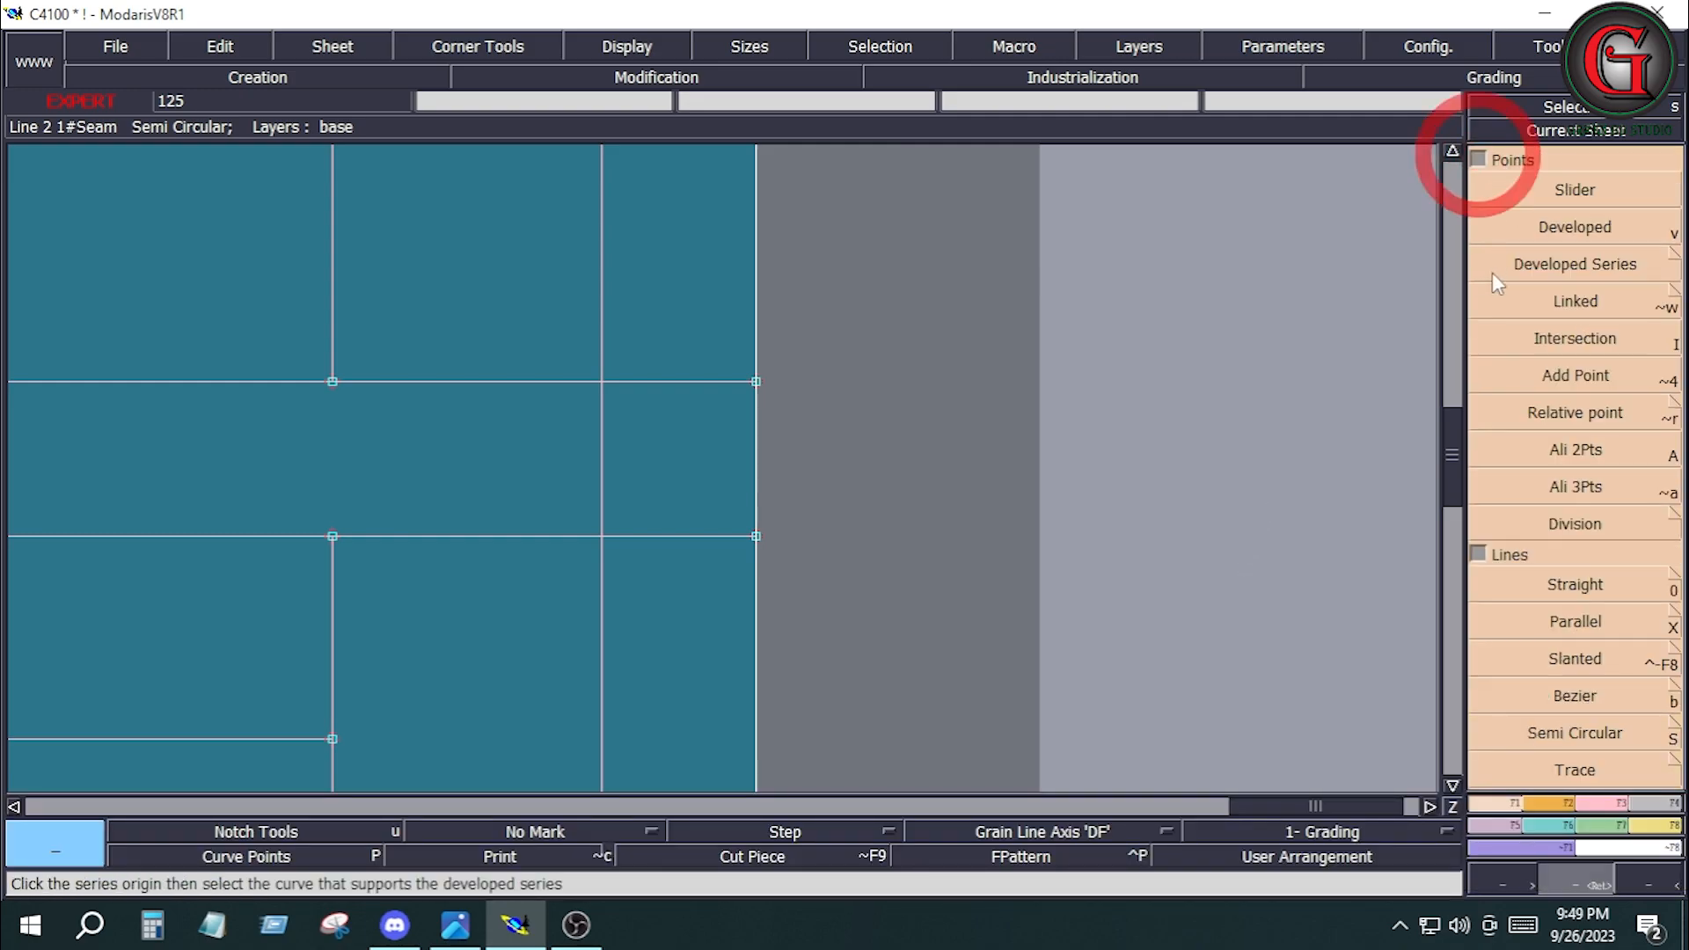
left_click(1574, 525)
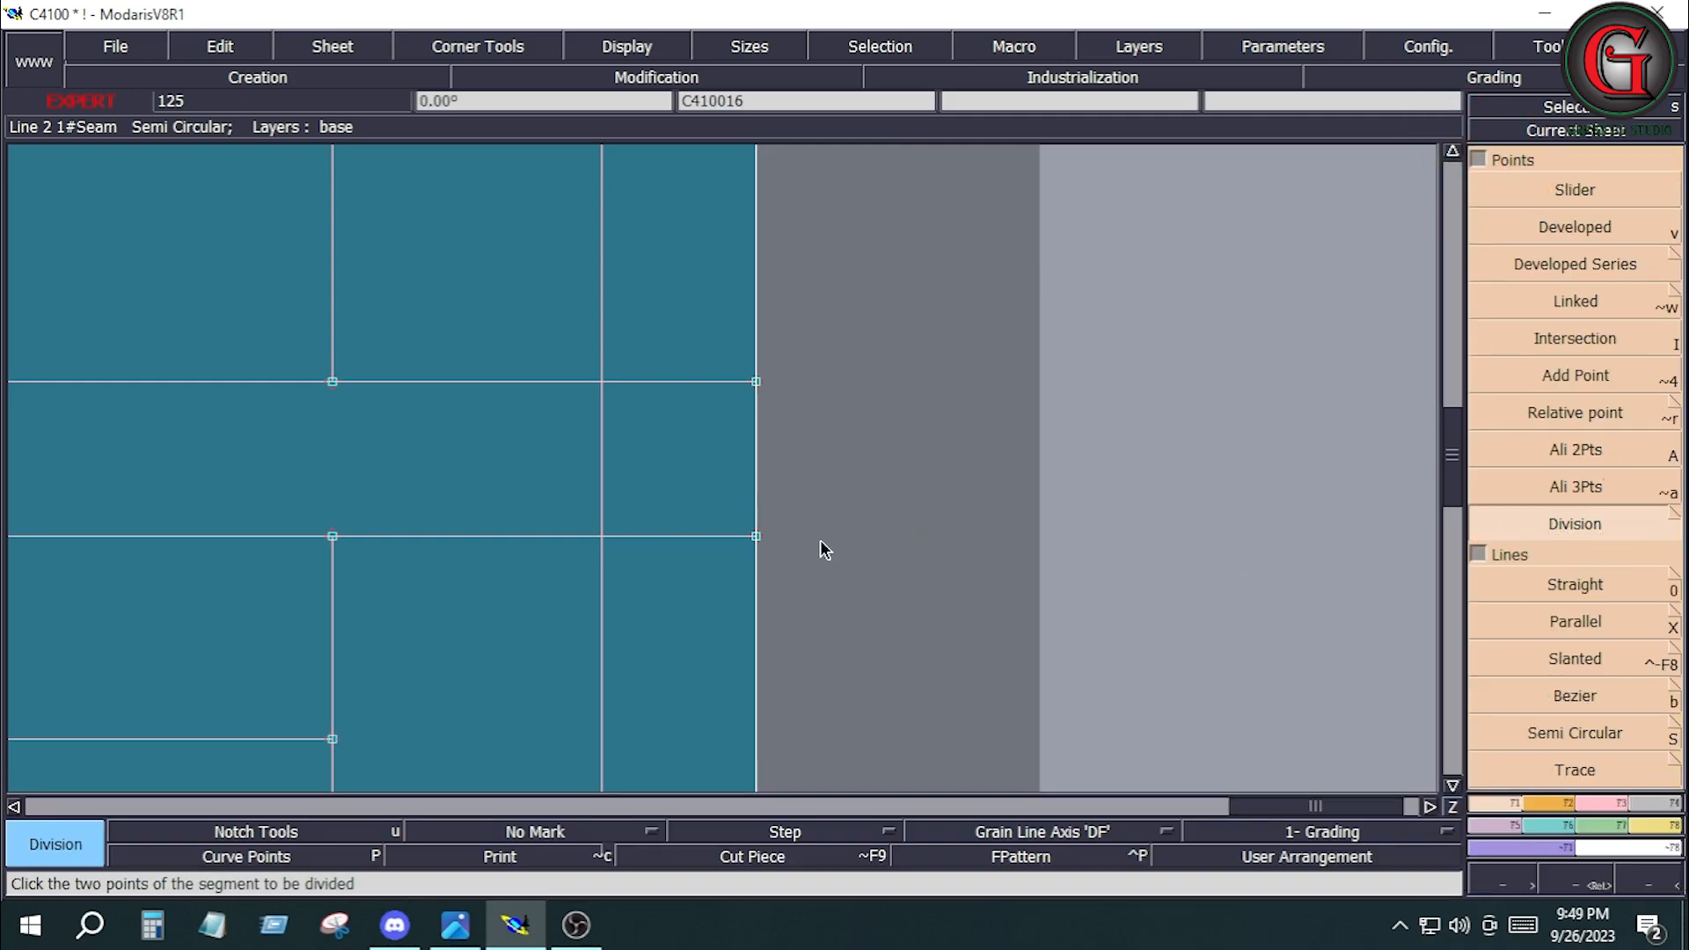
left_click(756, 535)
left_click(756, 382)
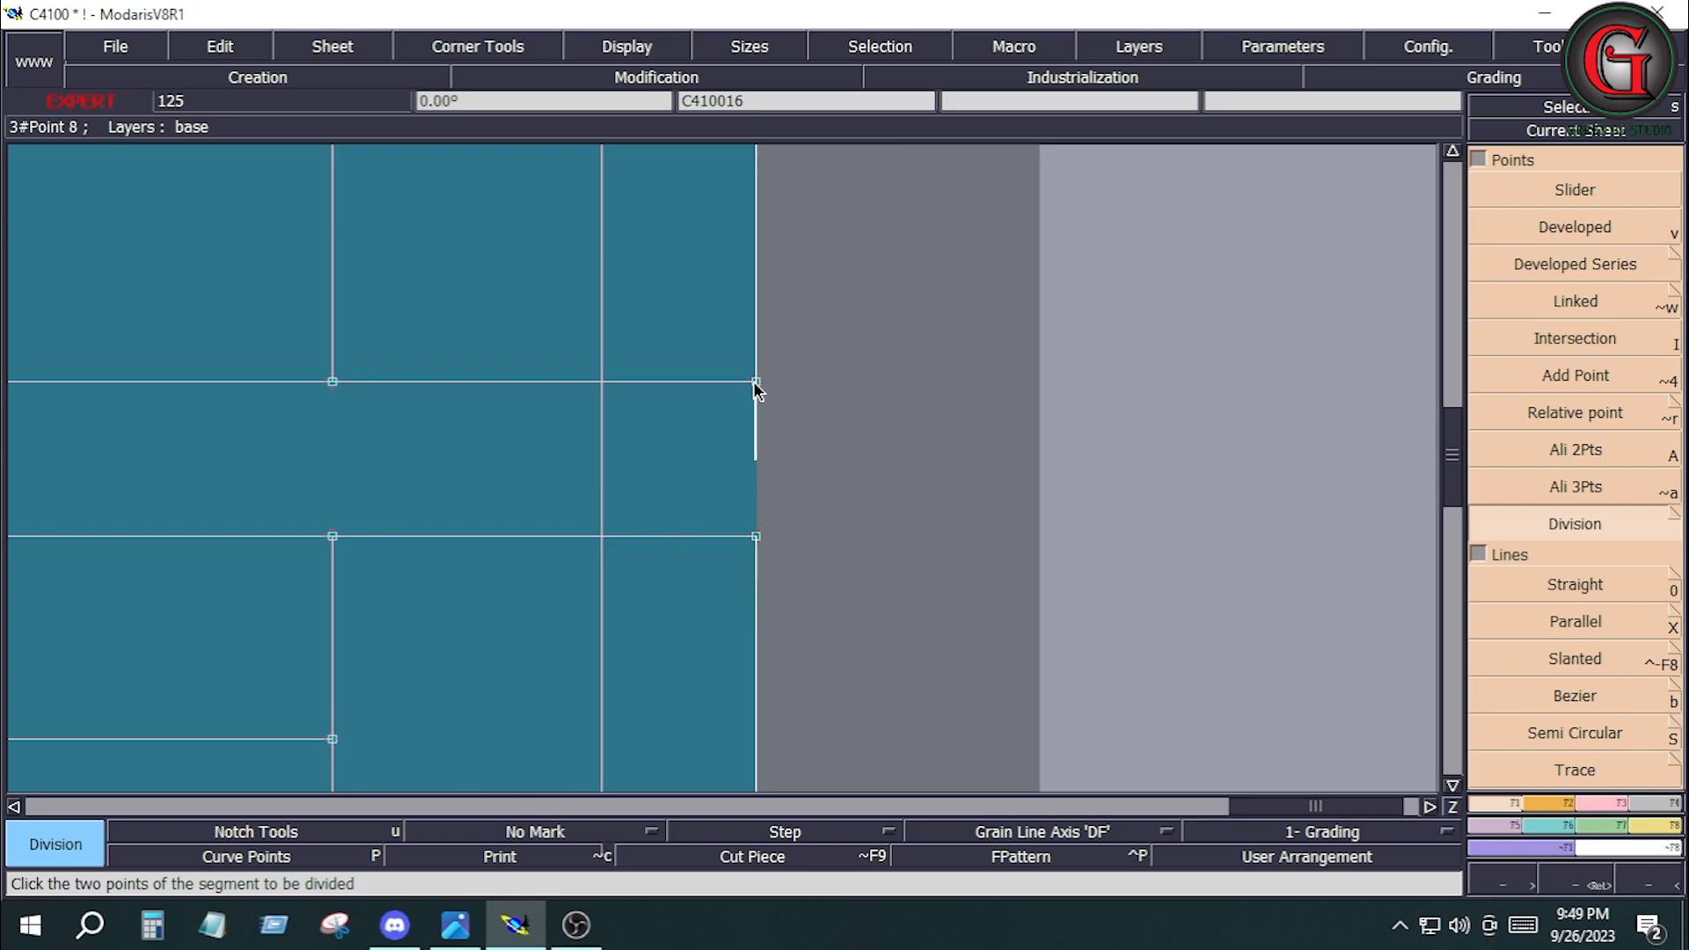
key("Return")
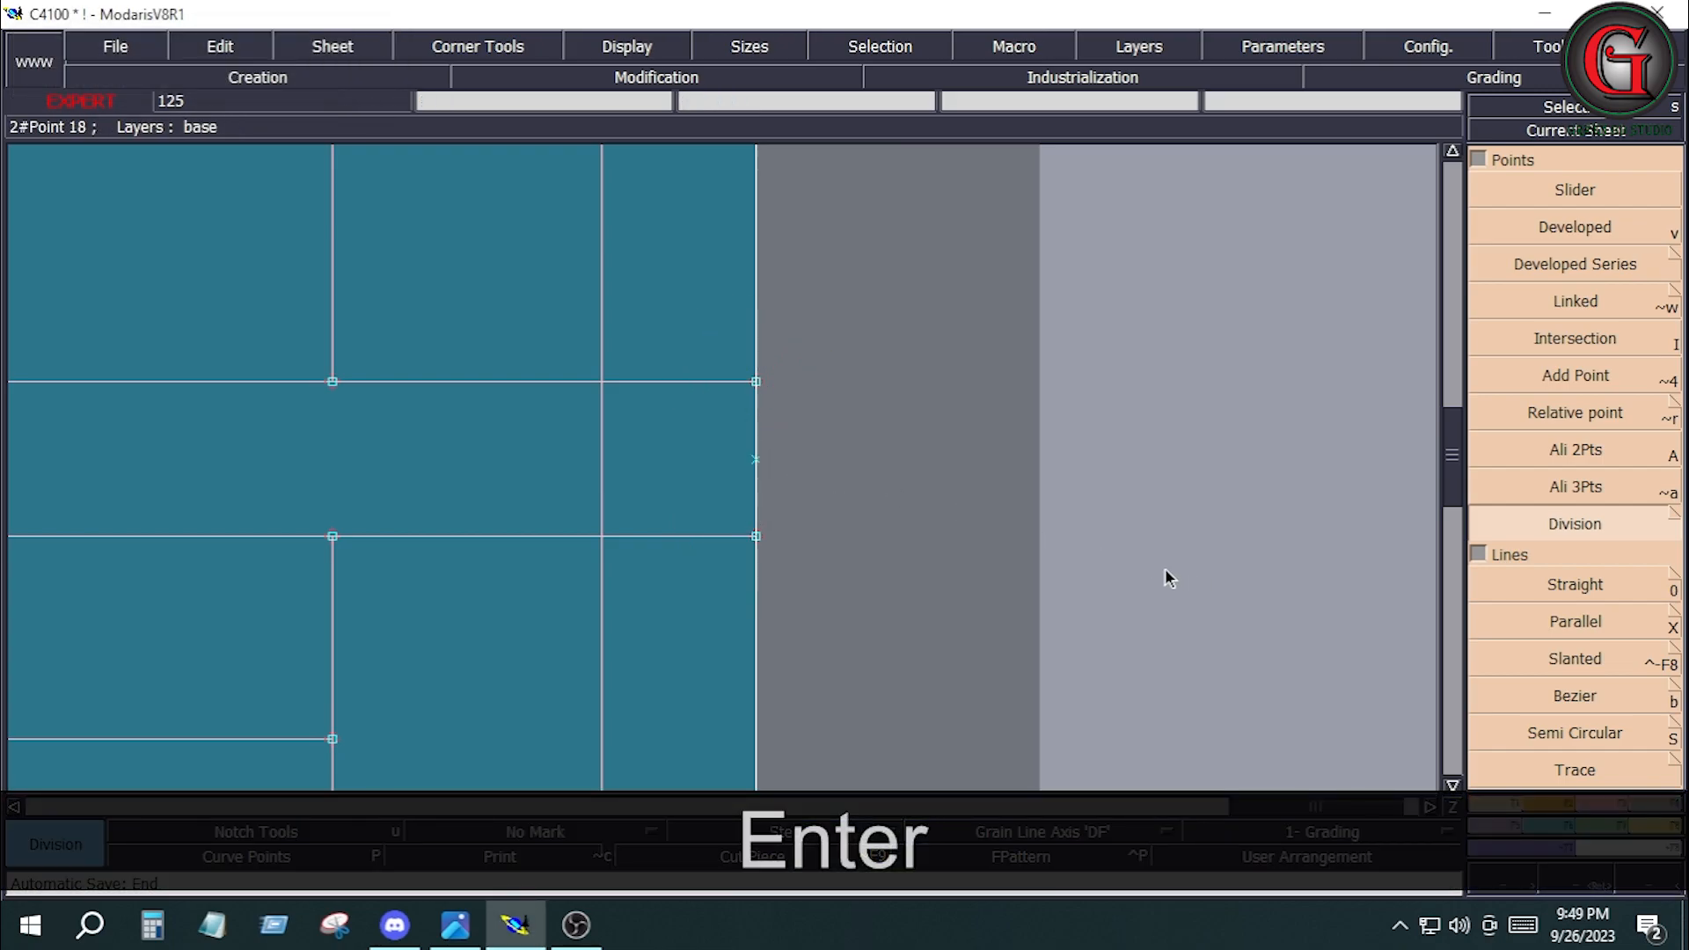
Marry the pocket piece C410016 by its new edge midpoint to the front leg's side seam, beside the married narrow piece.
key("j")
left_click(1653, 825)
left_click(1623, 421)
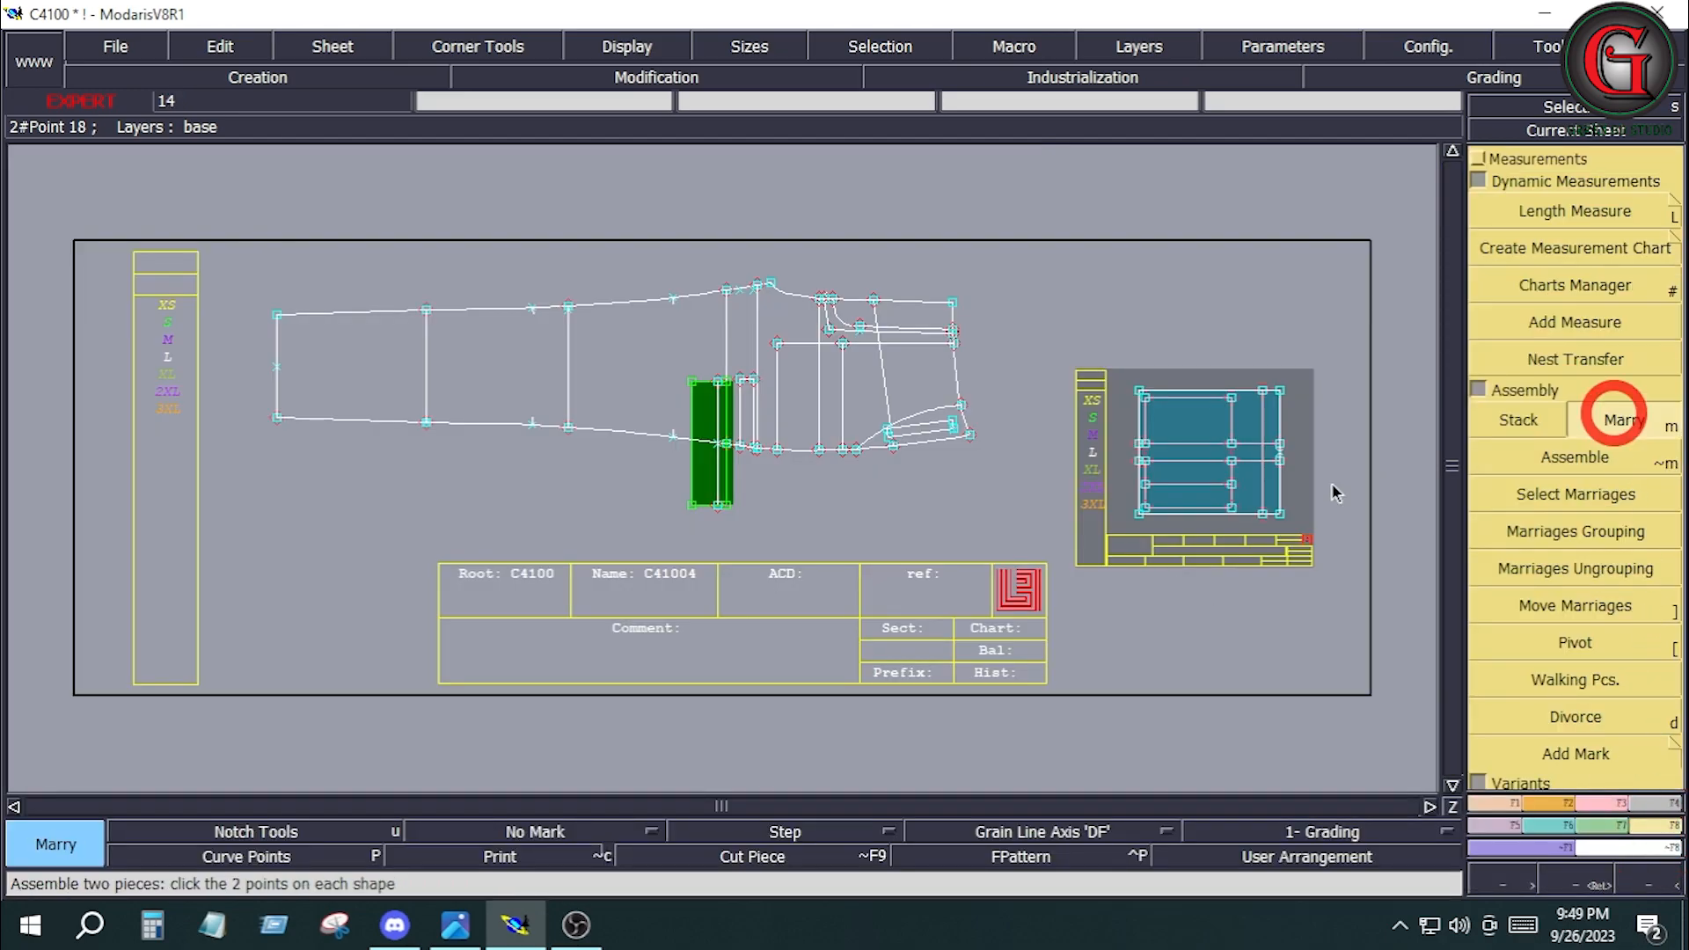
left_click(1278, 452)
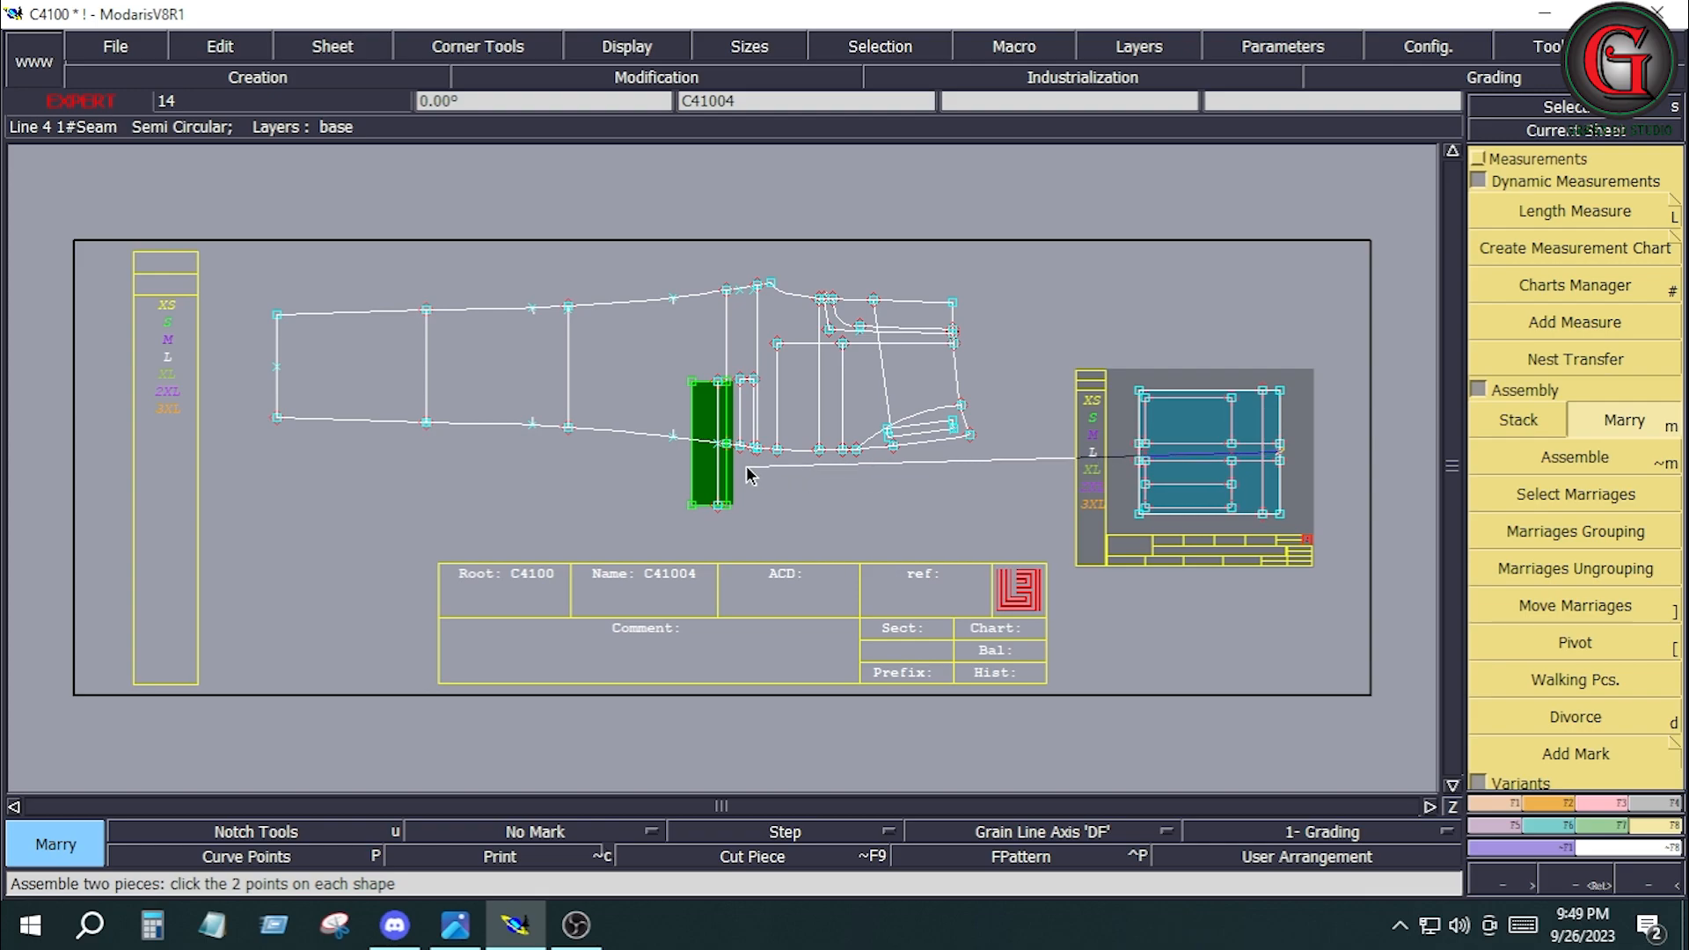
left_click(720, 444)
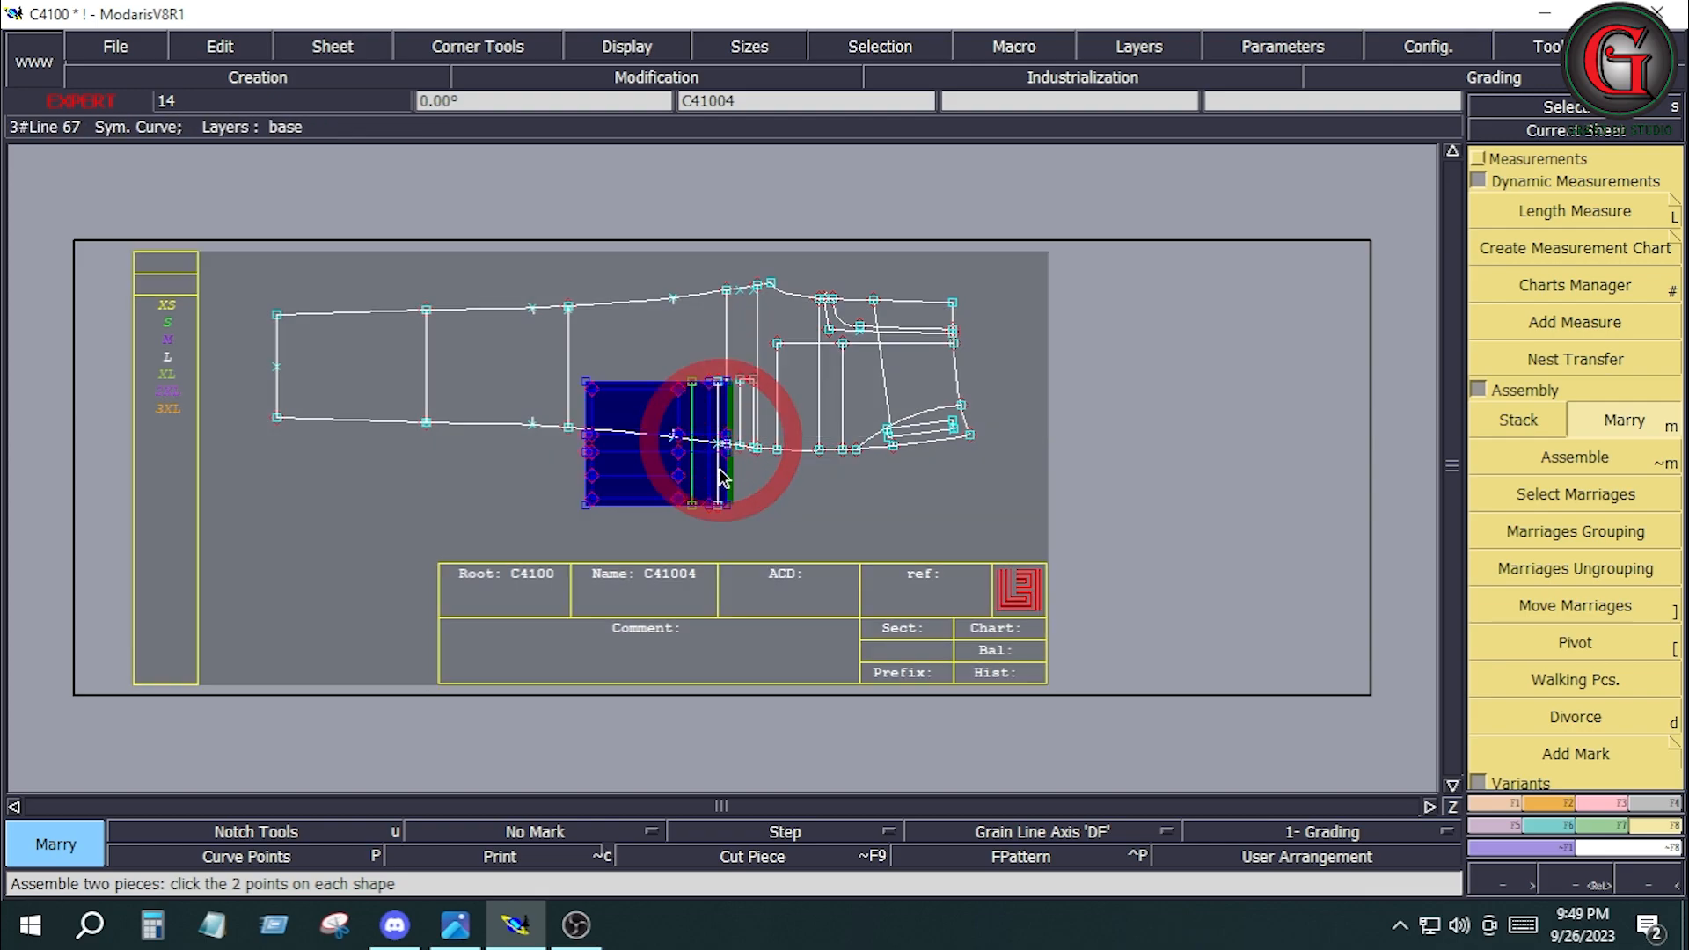
key("Return")
Move the married pocket piece so its right edge aligns with the narrow piece's inner vertical line at the side seam.
left_click_drag(504, 346, 788, 530)
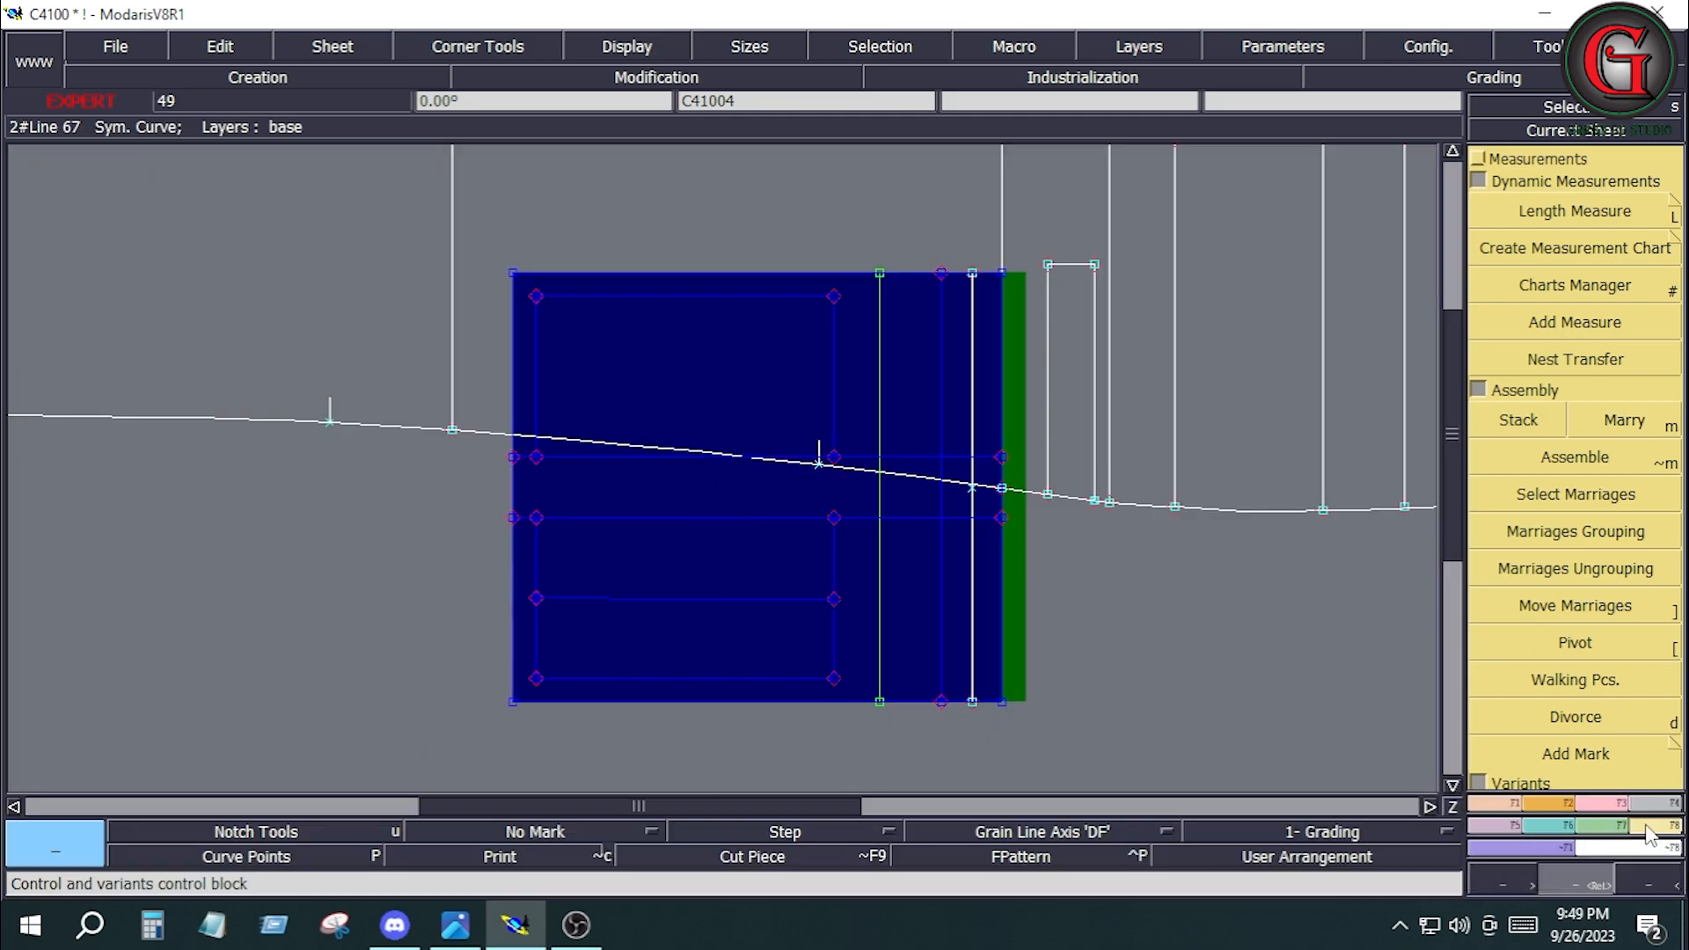
left_click(1575, 606)
left_click(1004, 538)
left_click(840, 576)
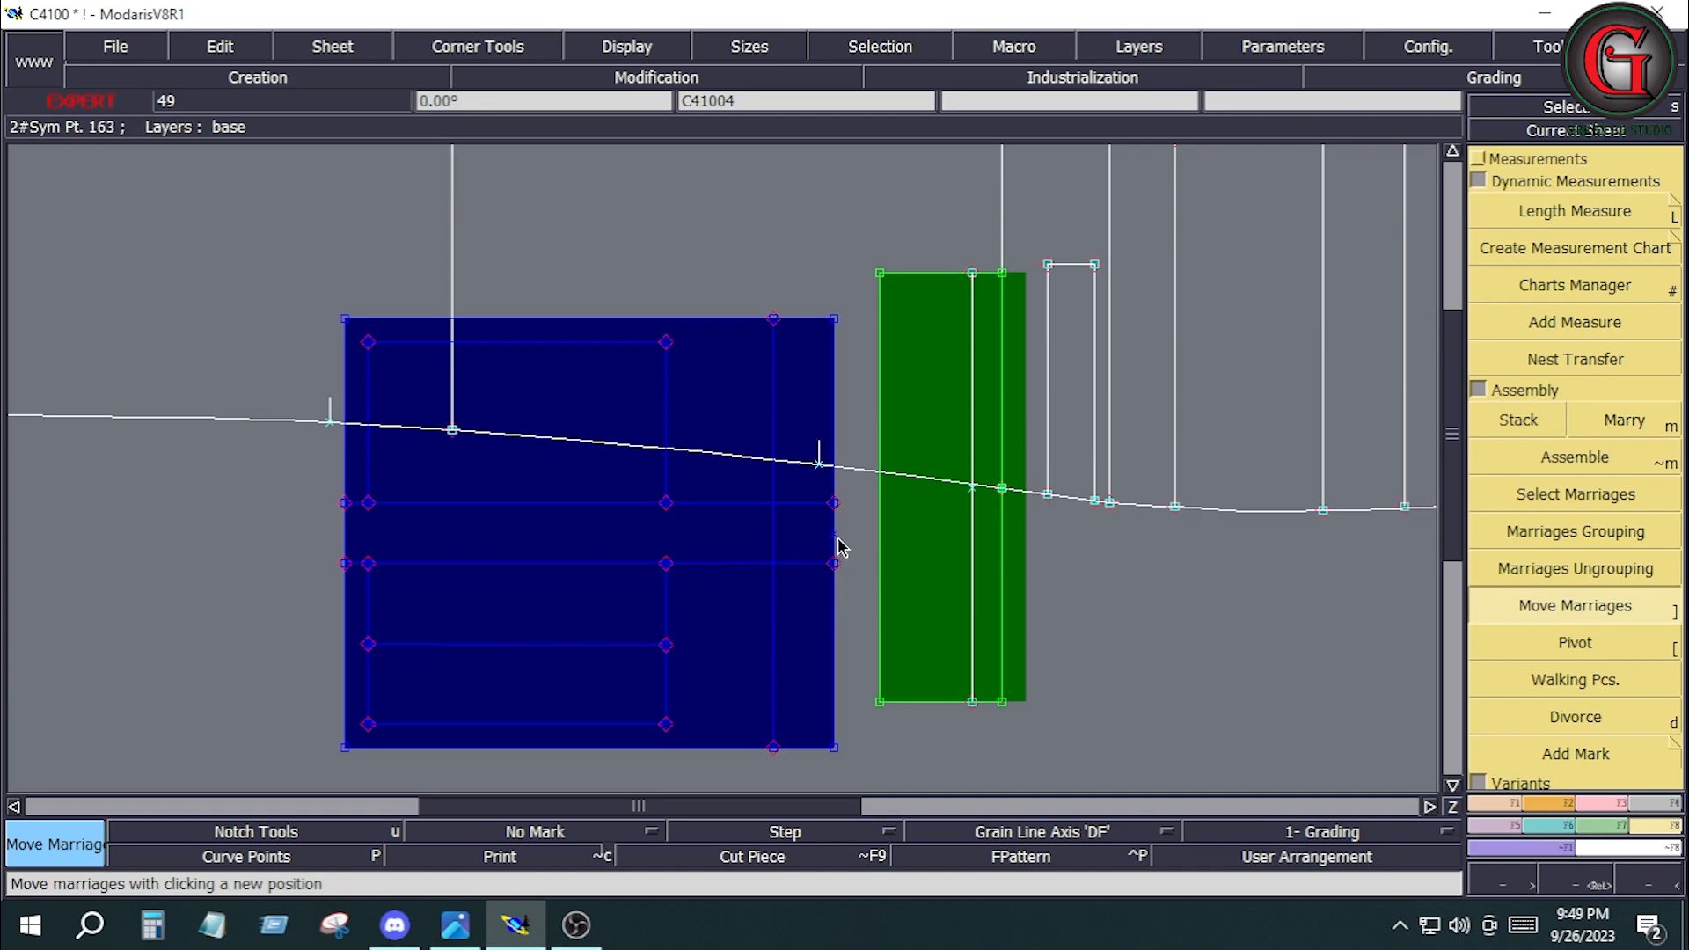
left_click(837, 539)
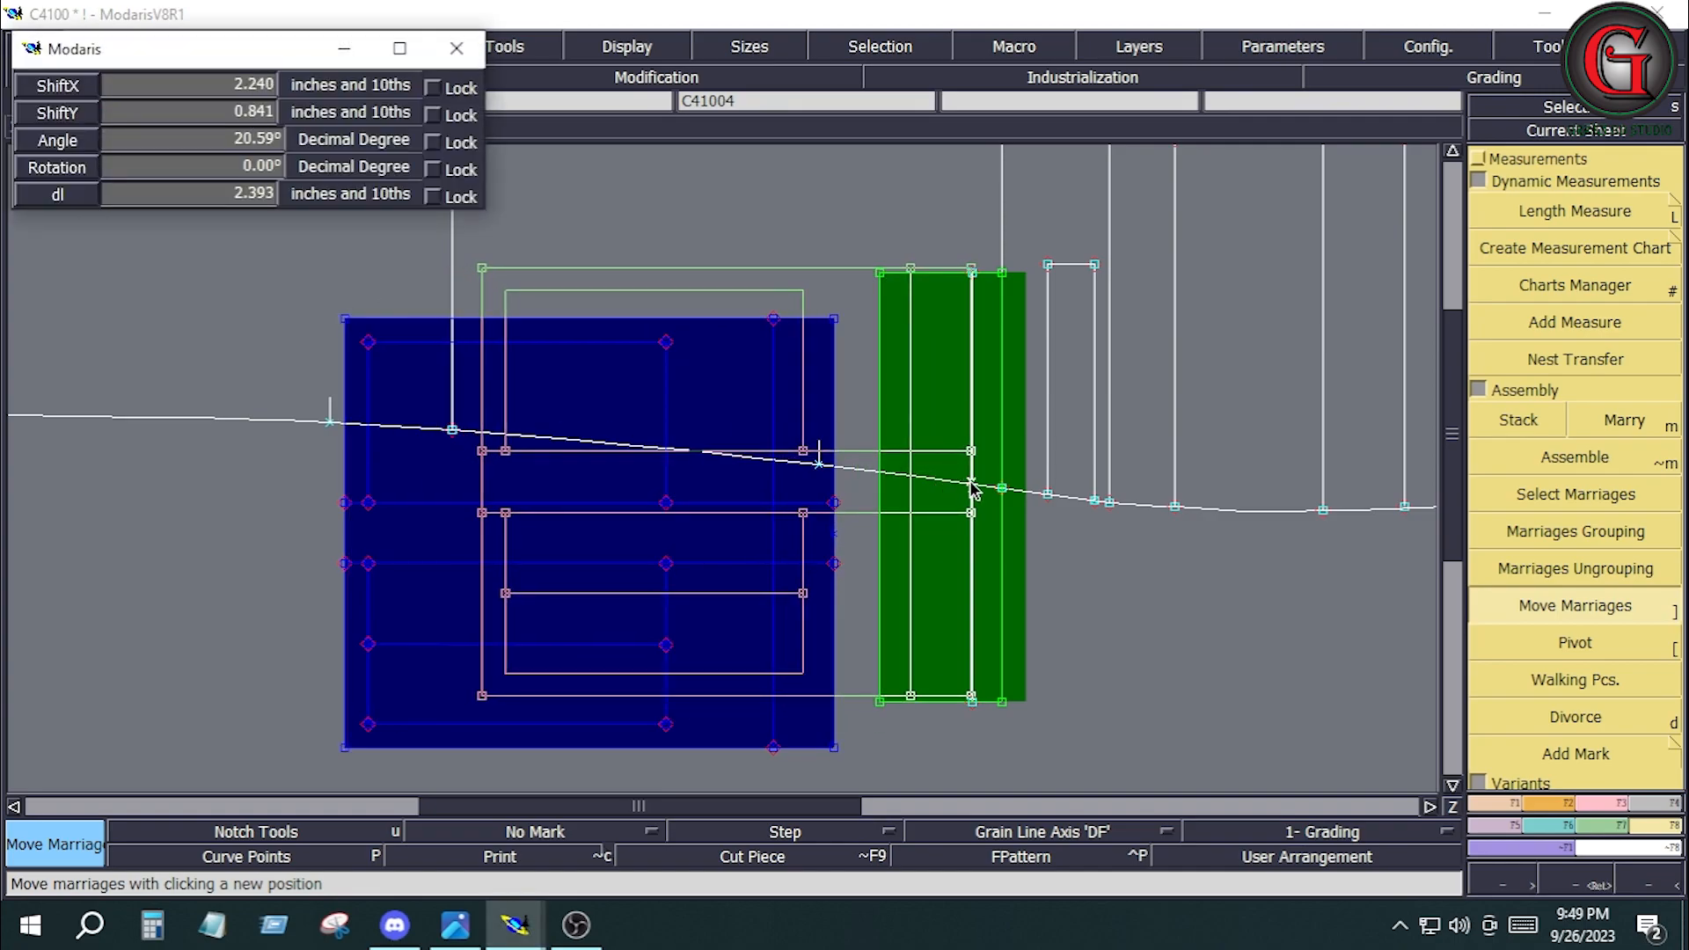
left_click(972, 487)
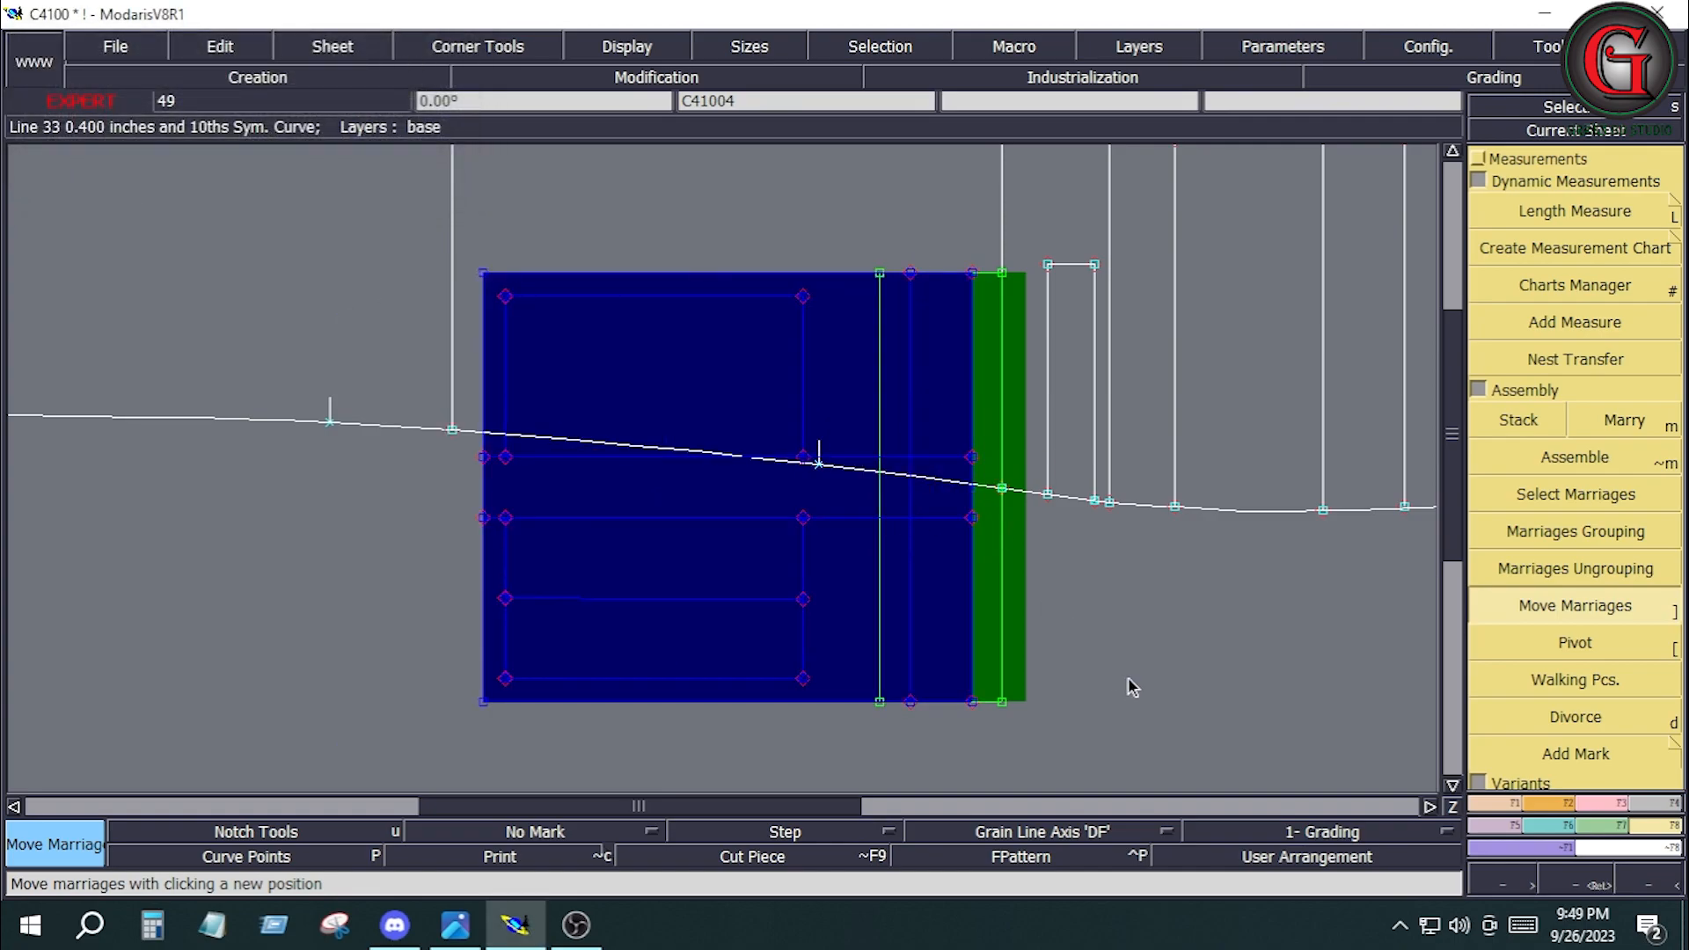
Trace the married pocket piece's side and inner edges onto the front leg with Bezier lines between its corners.
key("Return")
left_click_drag(406, 211, 1082, 814)
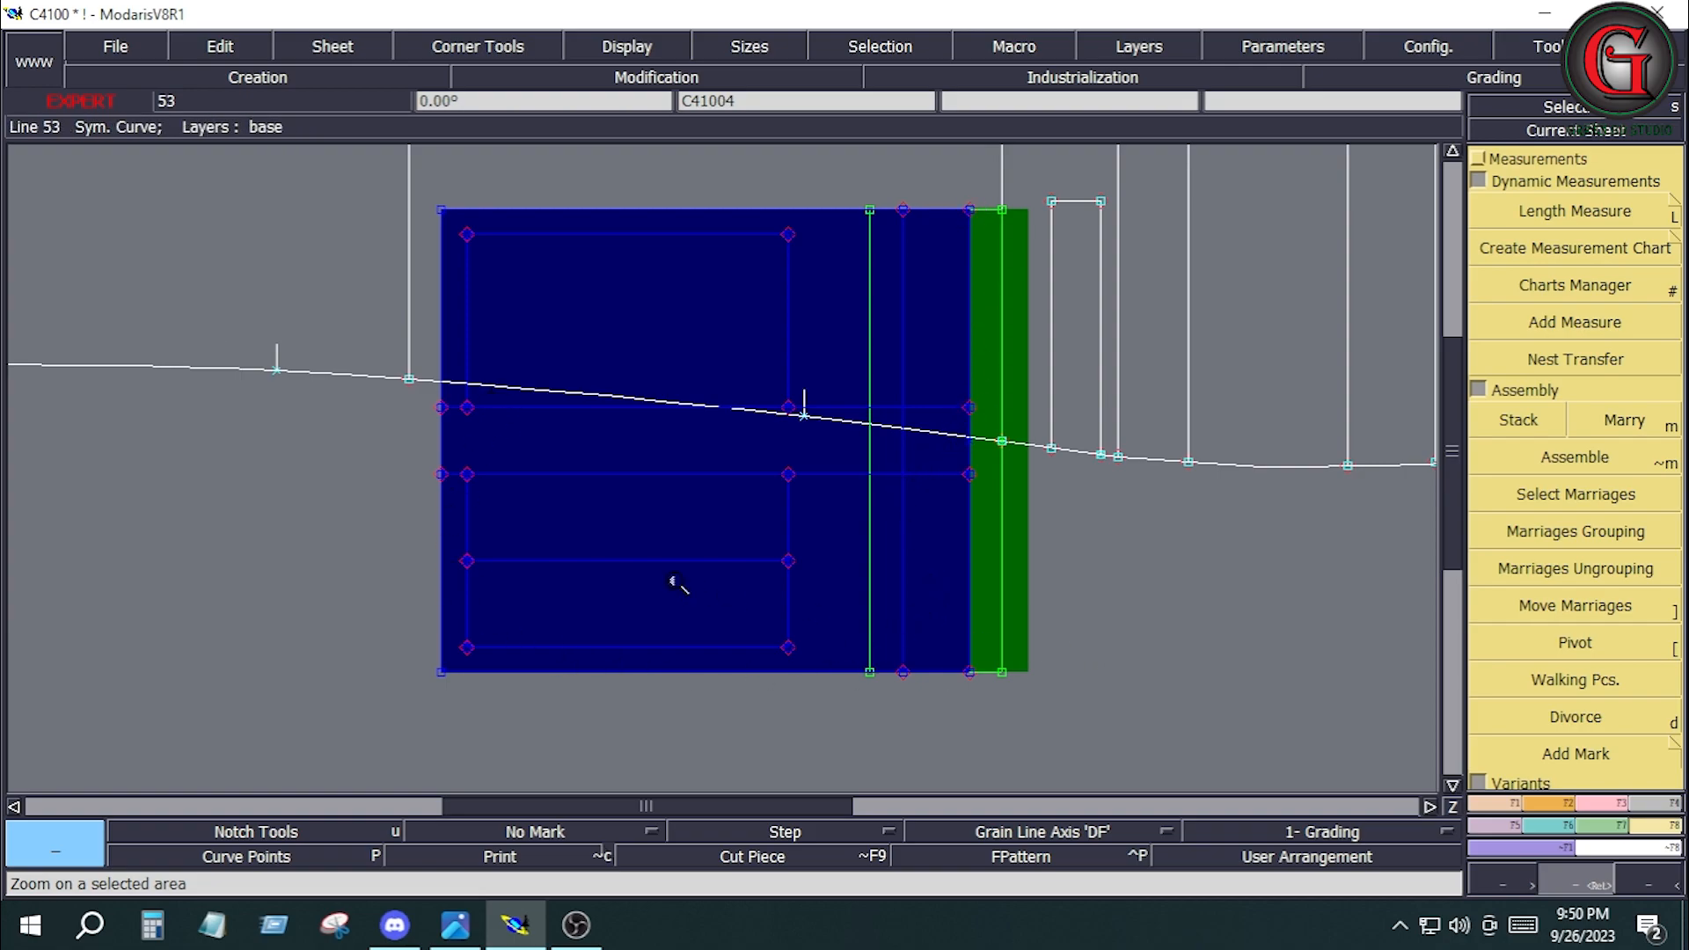
left_click(1496, 802)
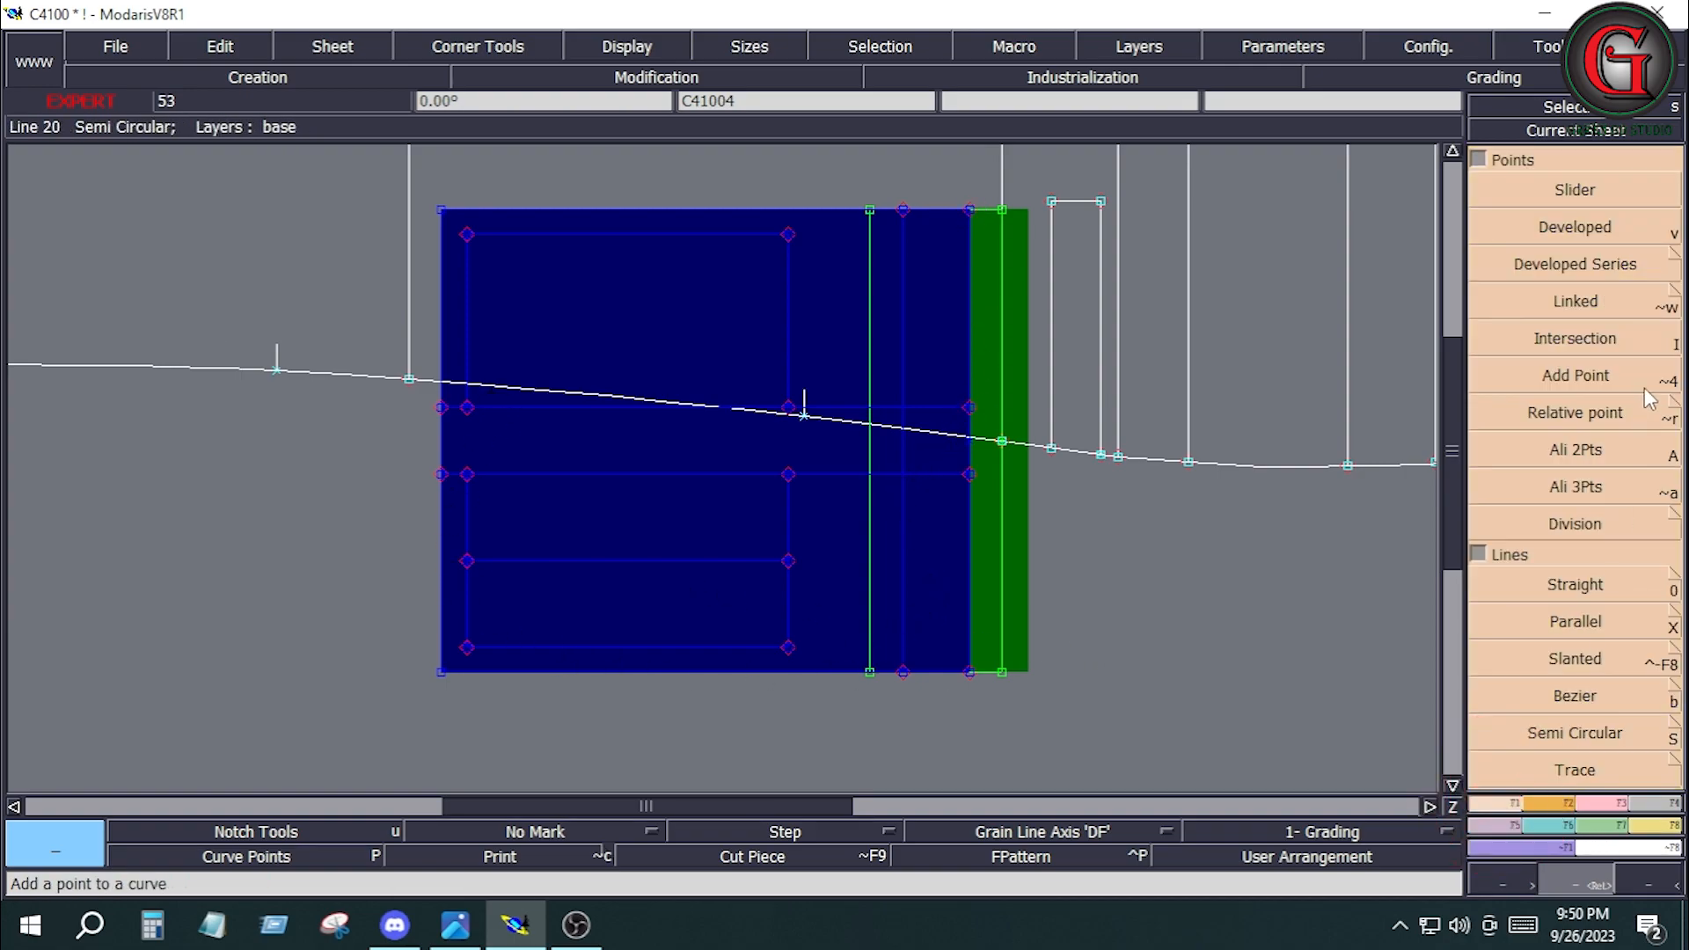
left_click(1581, 696)
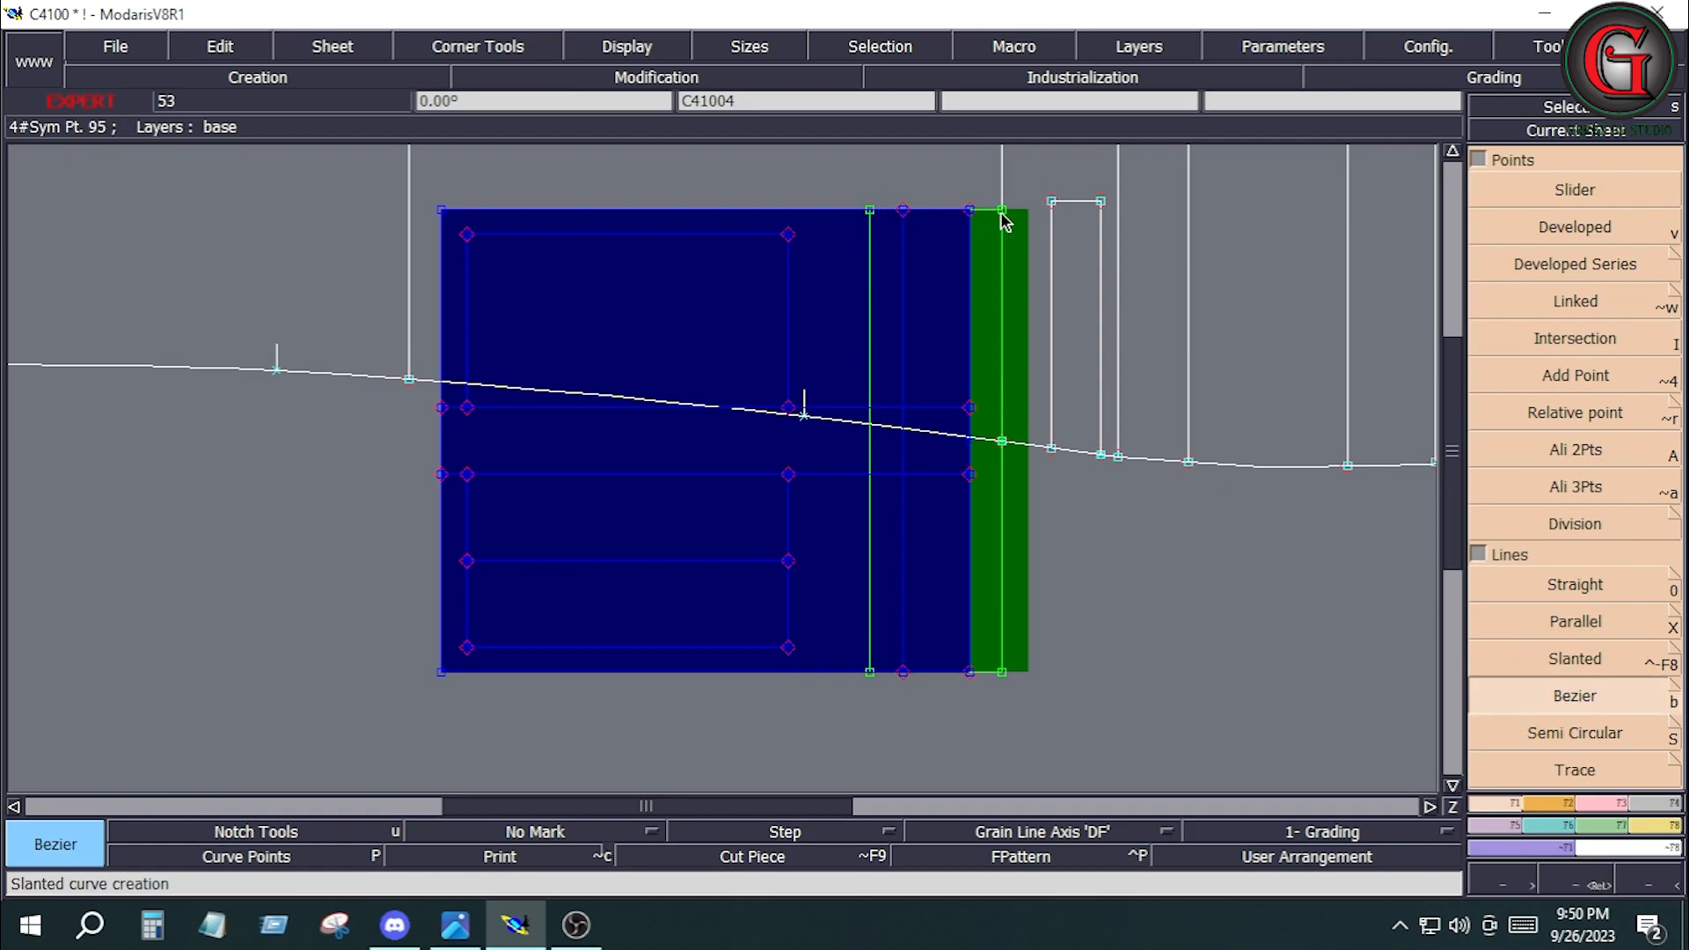
left_click(1003, 211)
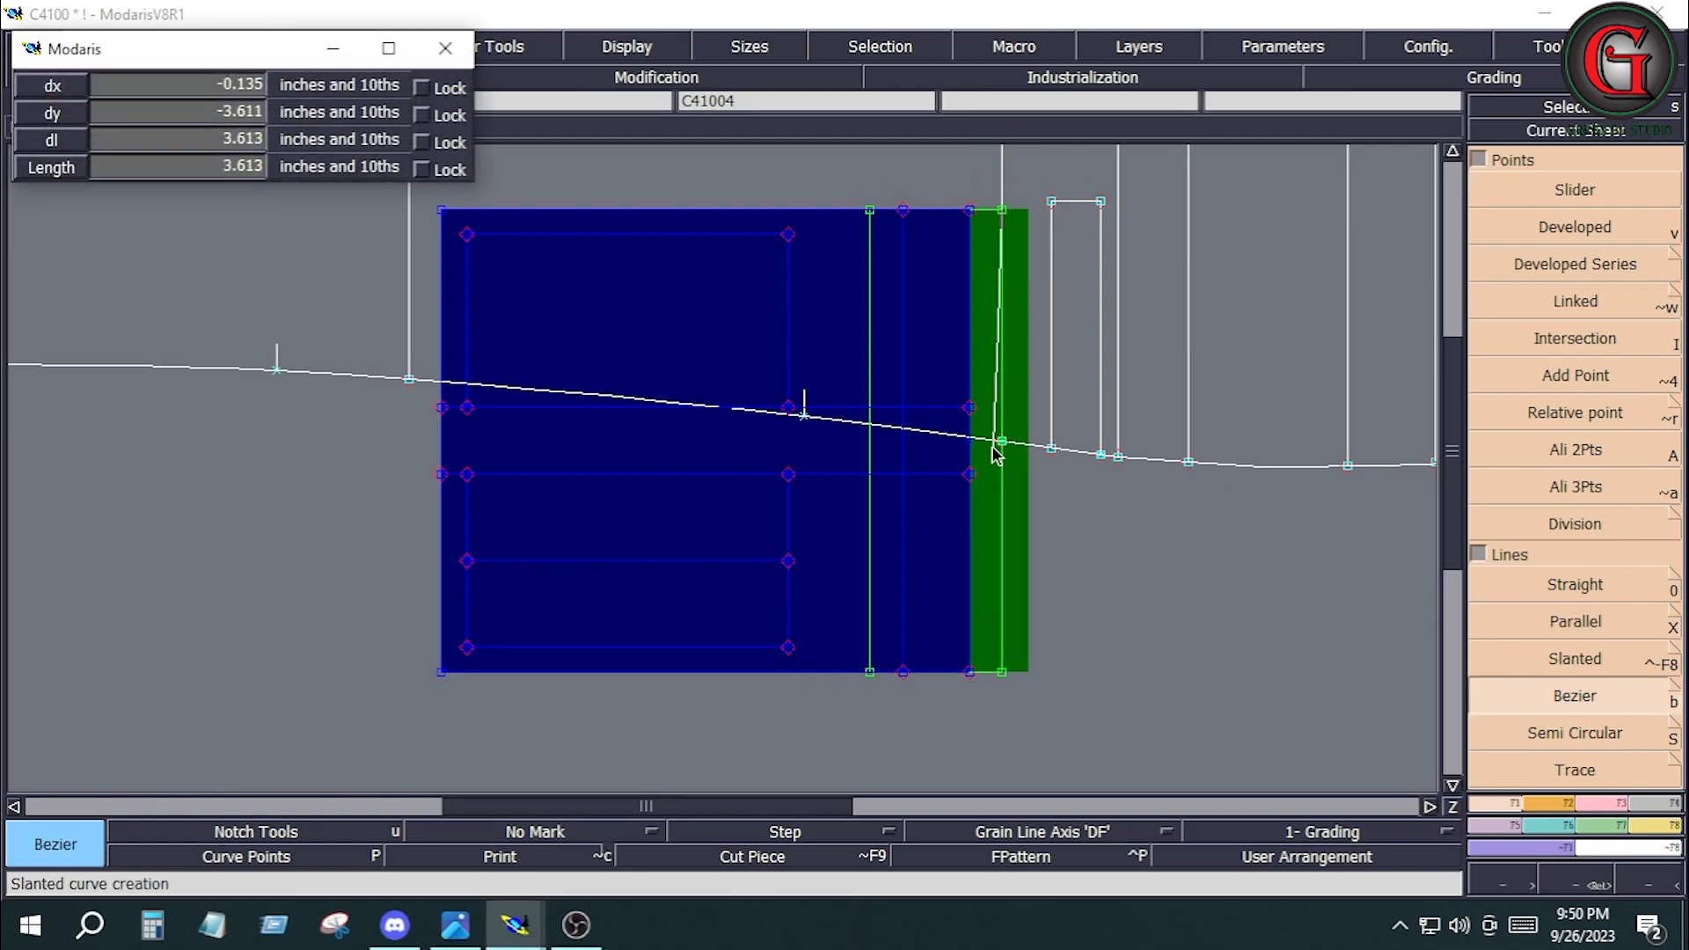
left_click(1002, 441)
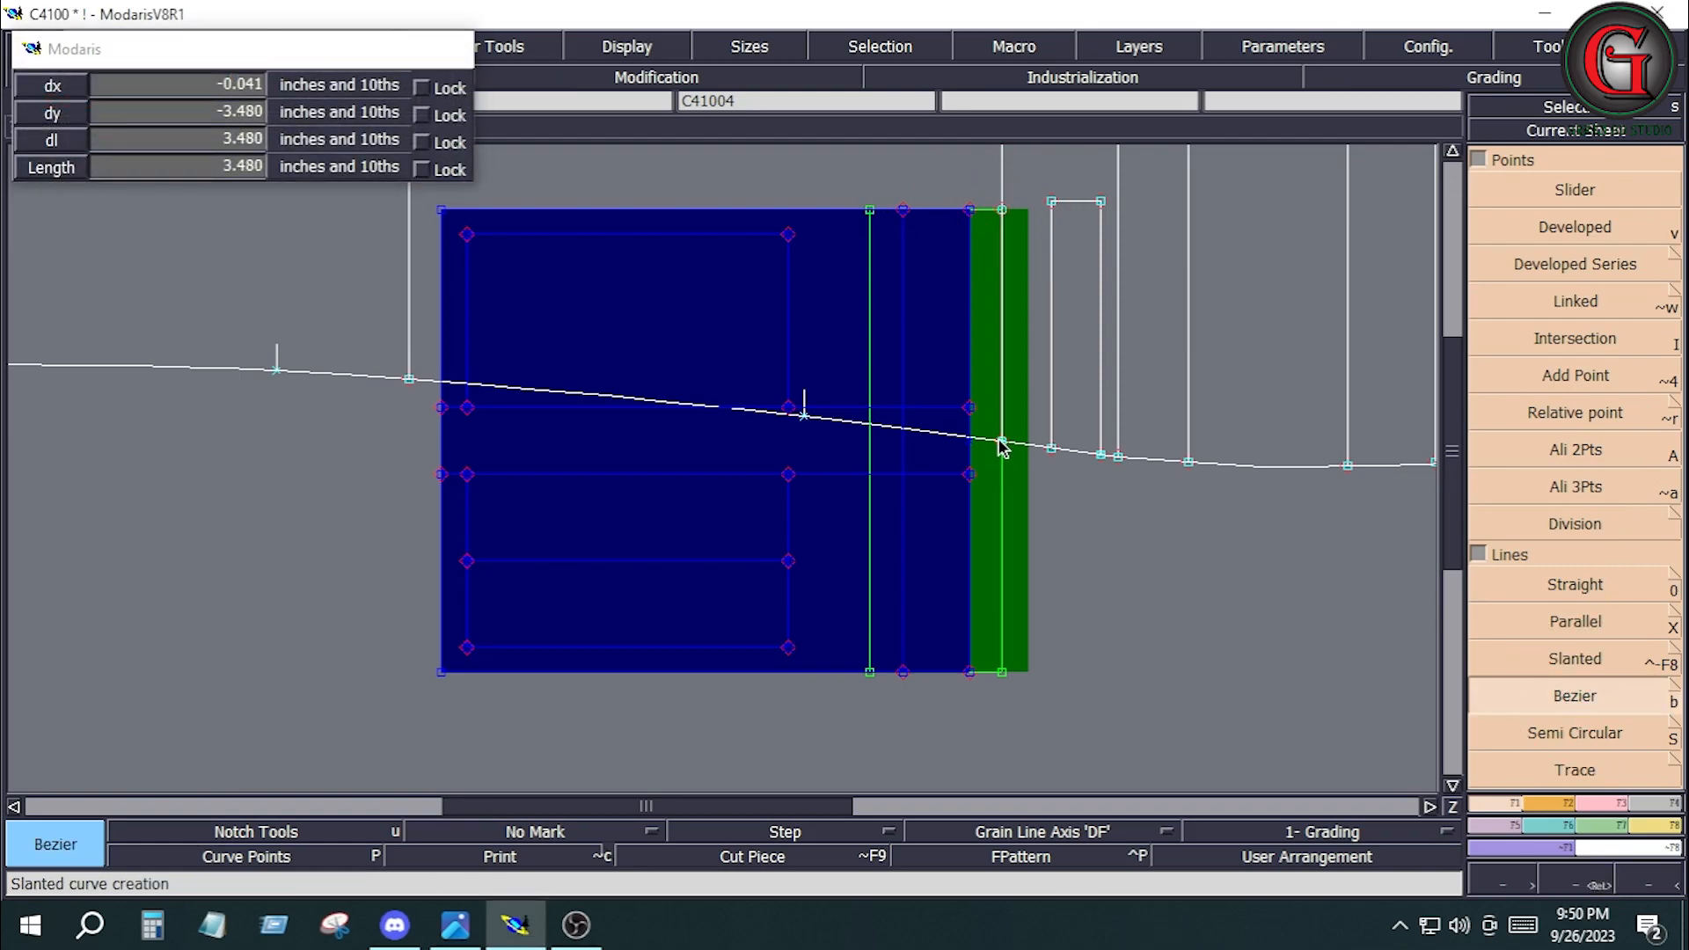
left_click(440, 211)
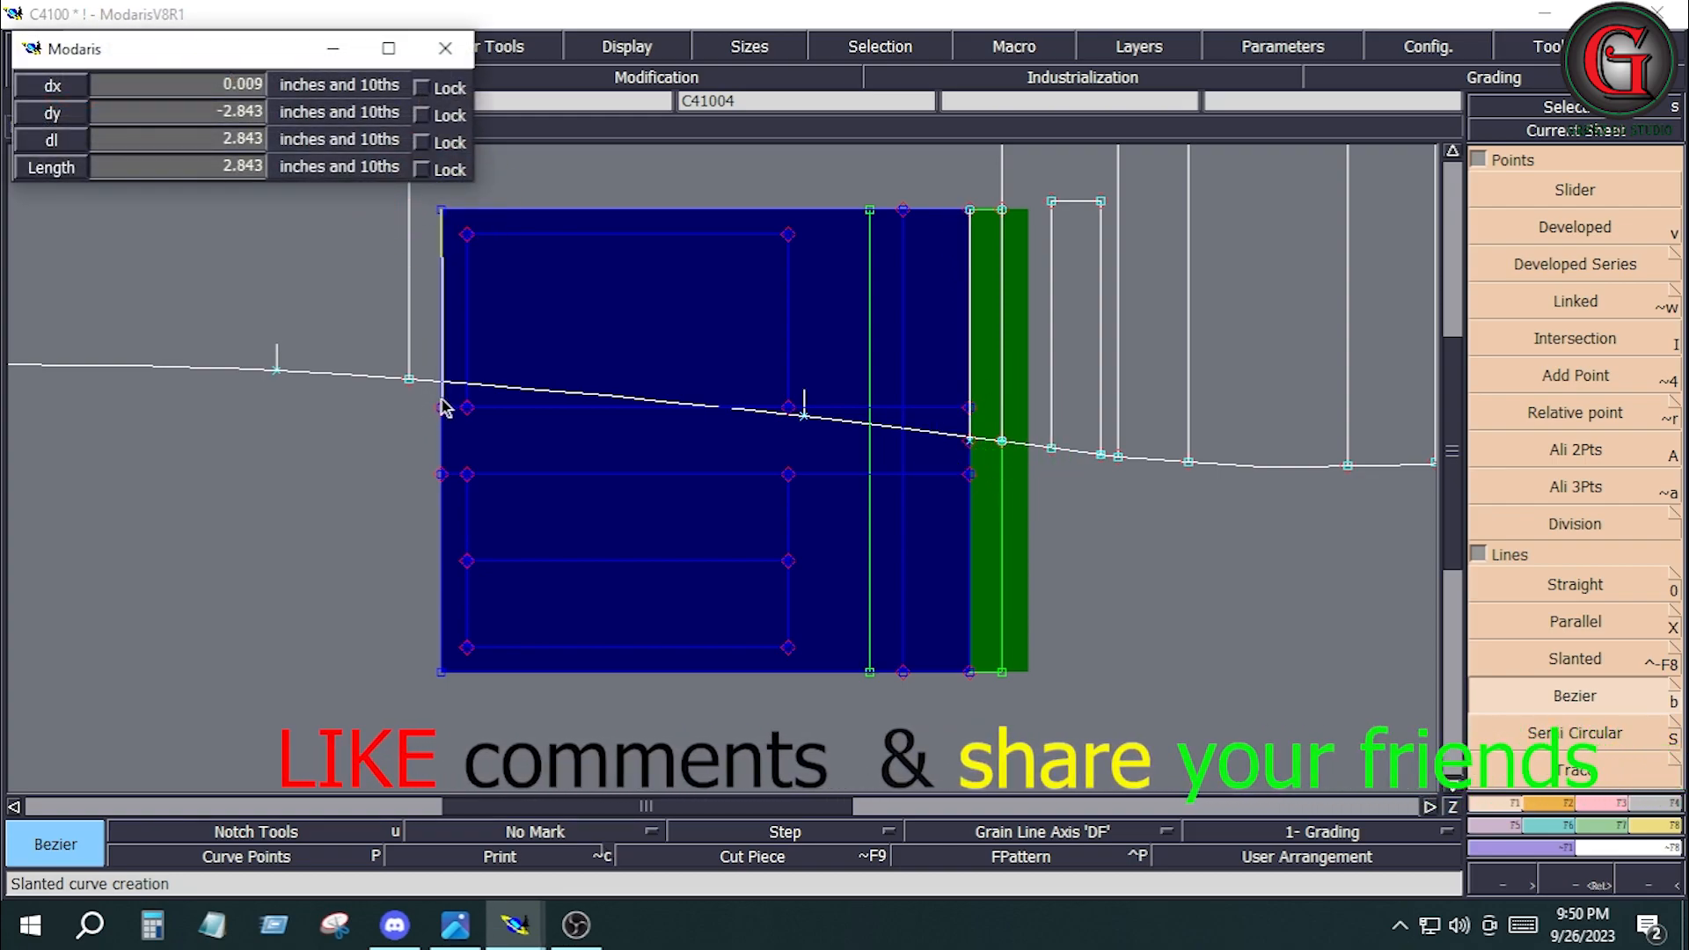
left_click(443, 385)
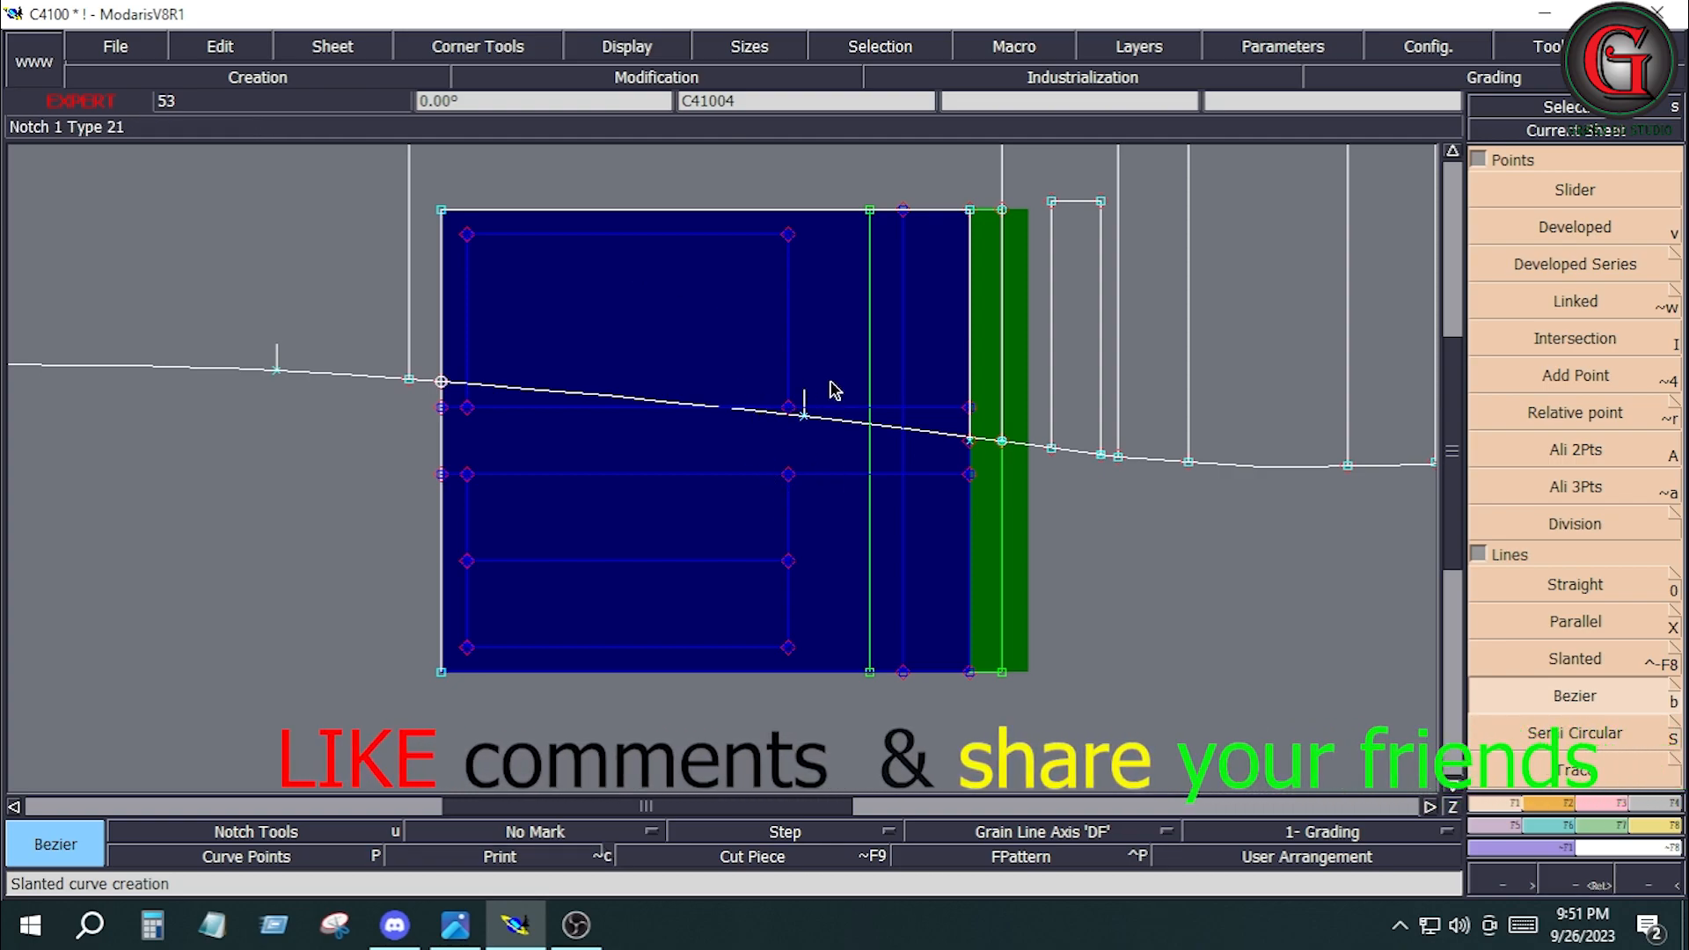
Divorce the pocket piece from the front leg, keeping its traced lines.
left_click(1662, 825)
left_click(1602, 732)
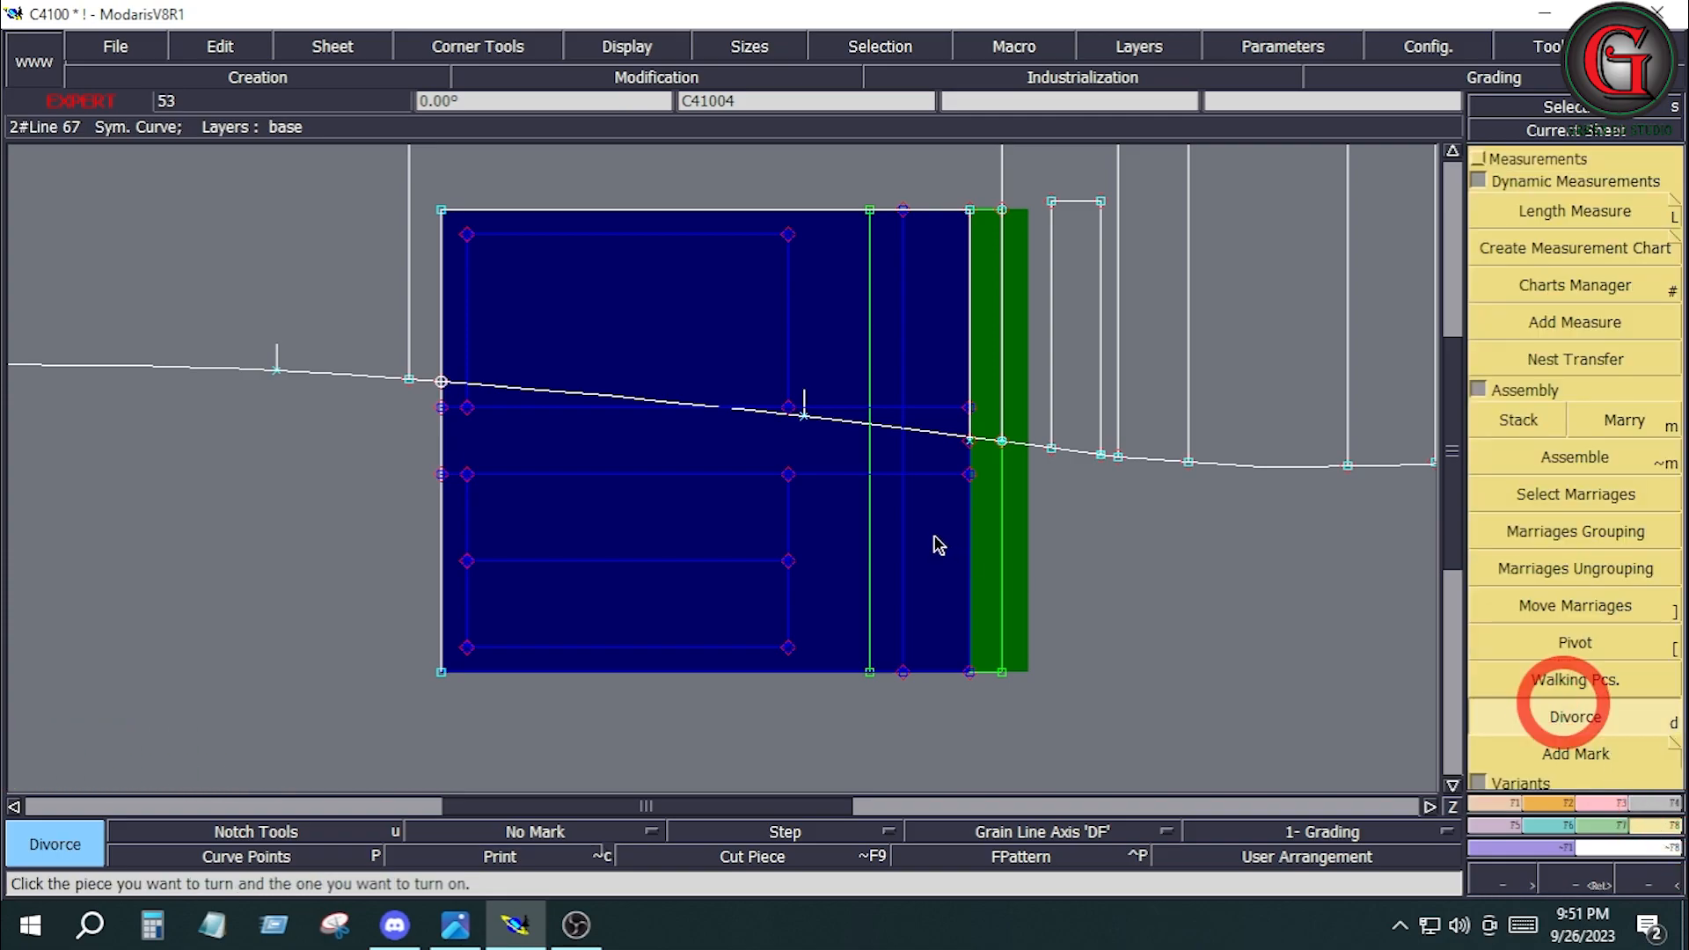
left_click(906, 528)
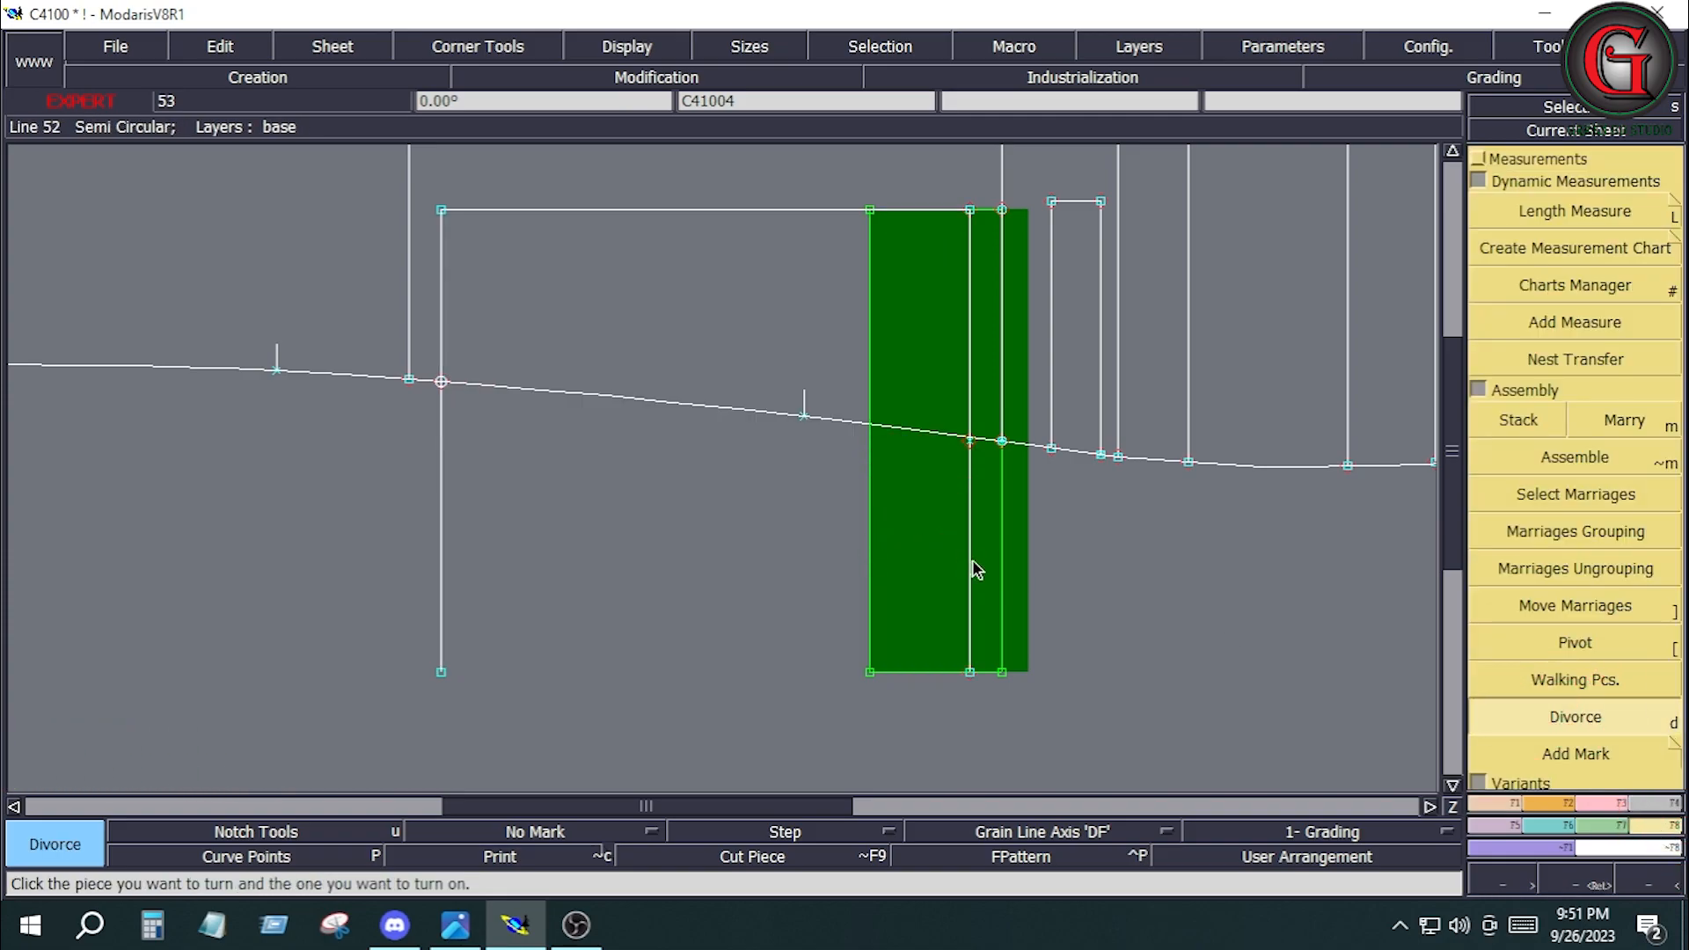
Adjust the pocket's traced side lines to meet the front leg's side seam using Adjust 2 Lines.
left_click(1589, 806)
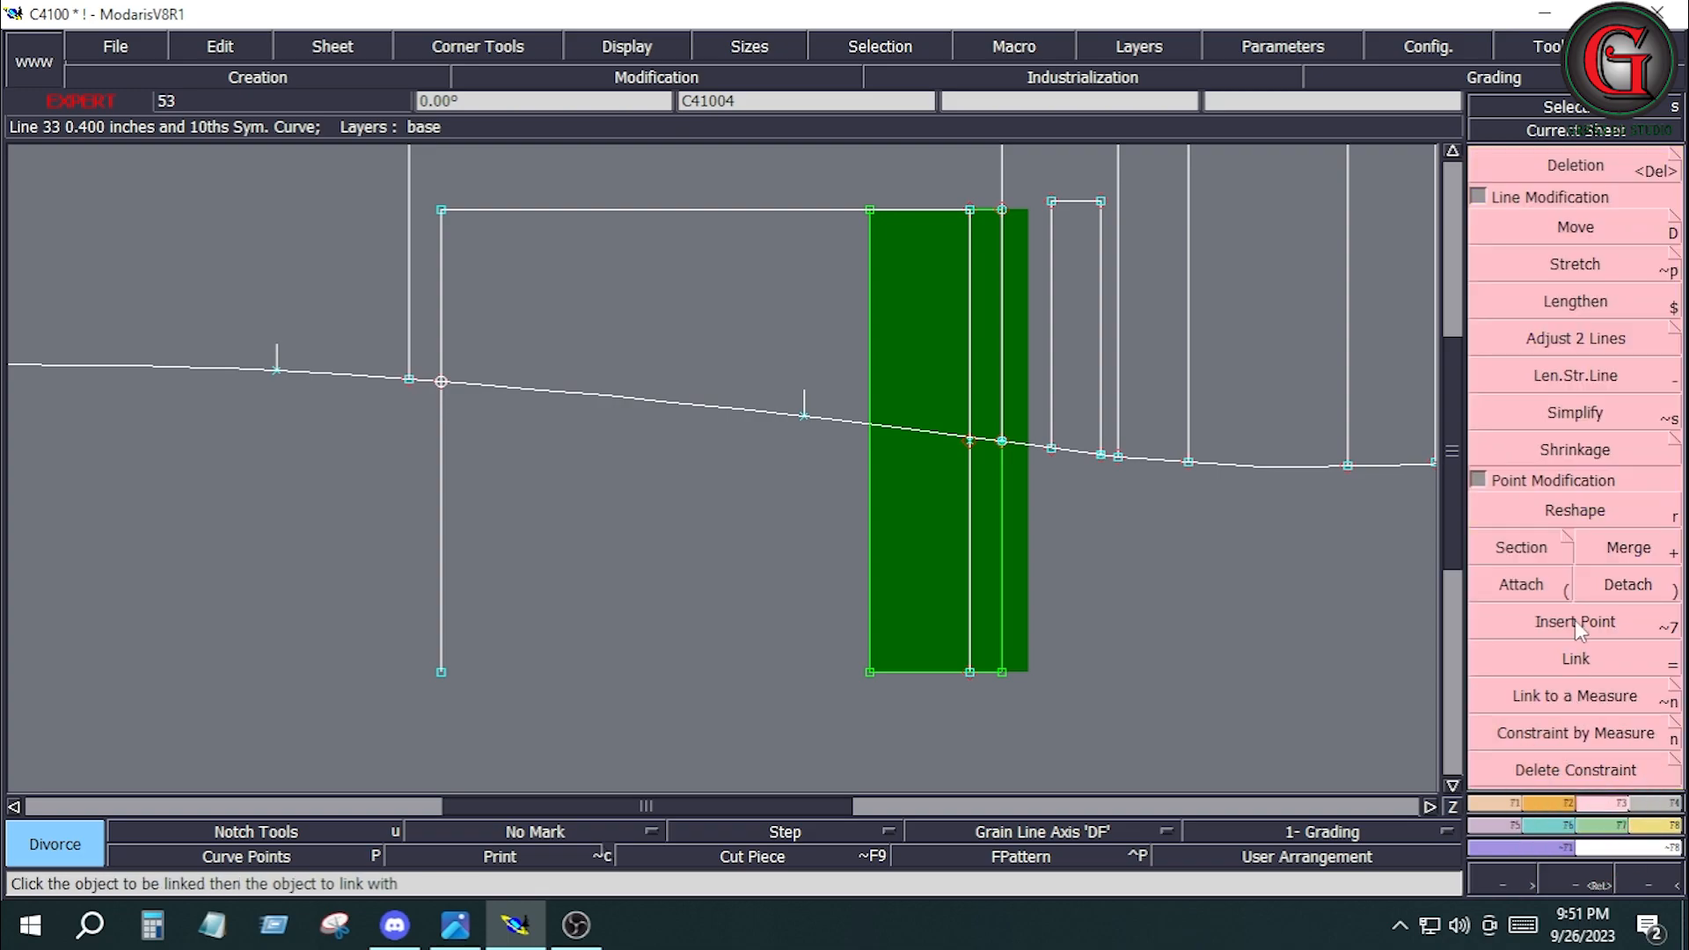
left_click(1560, 339)
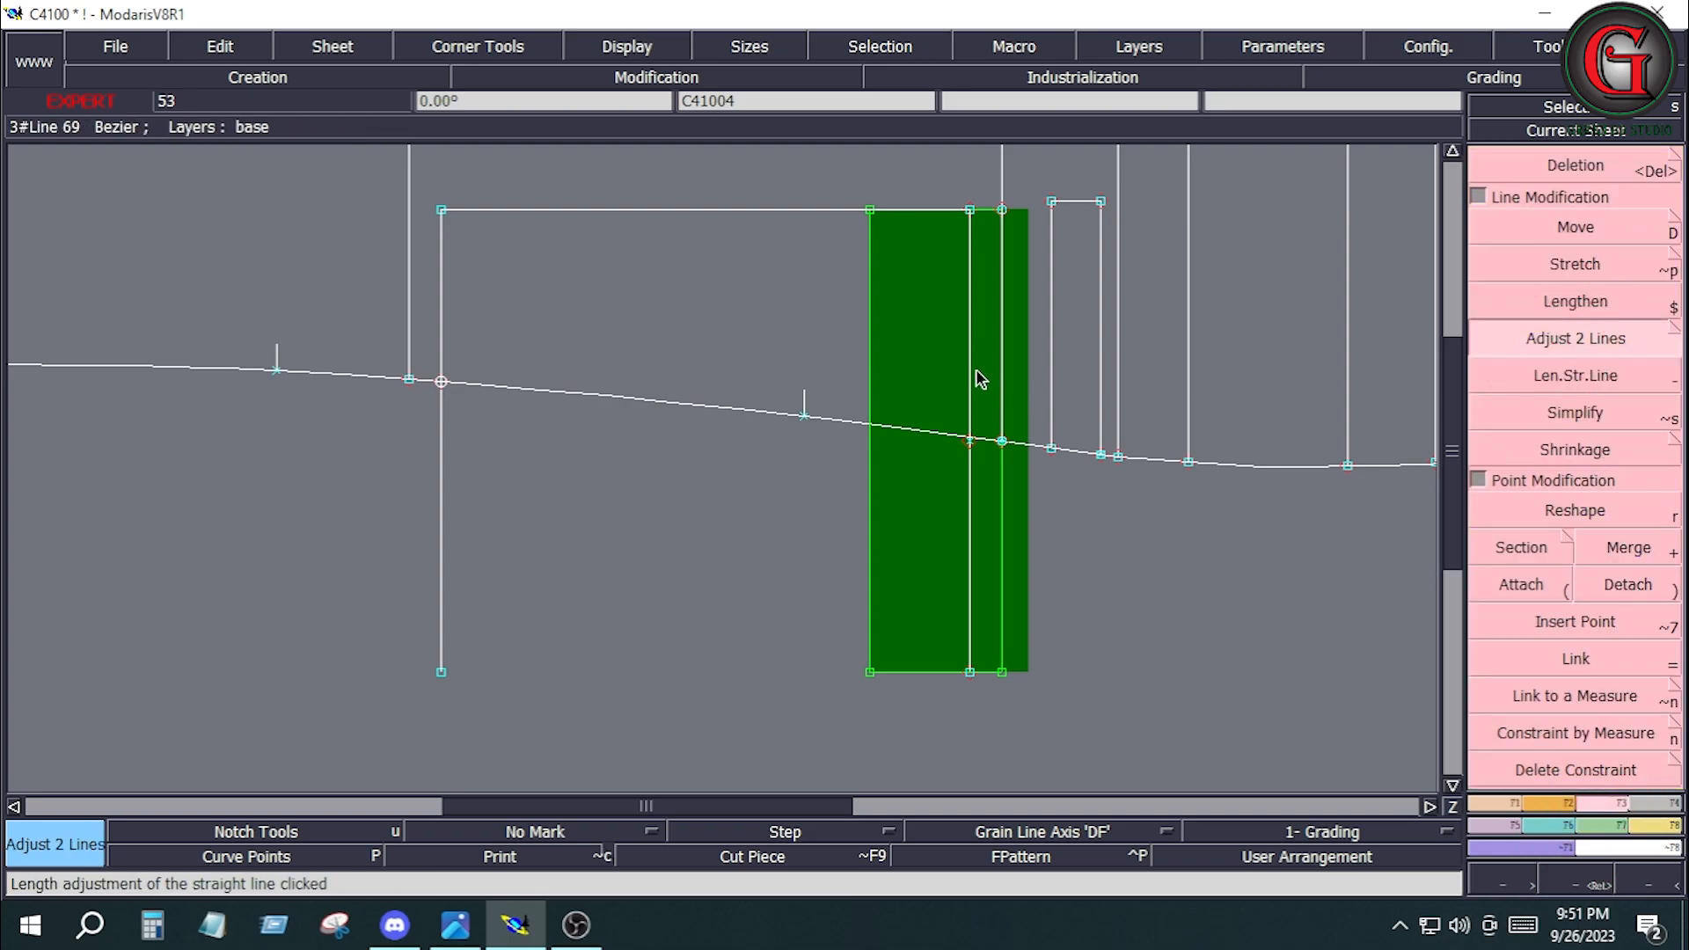
left_click(938, 431)
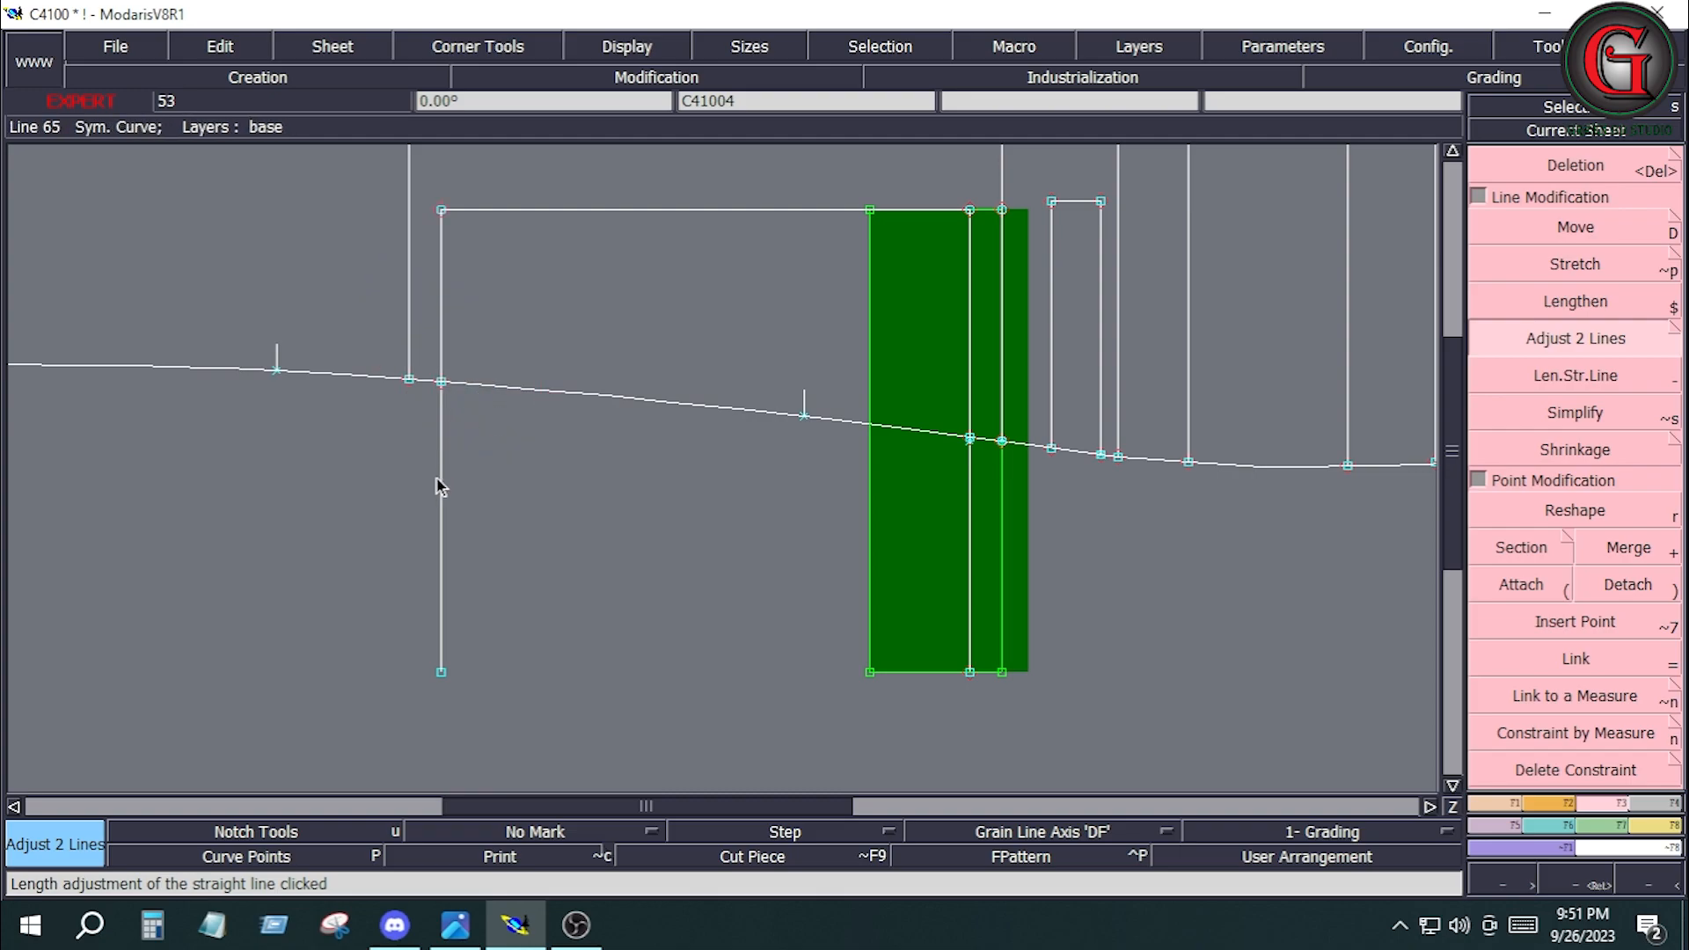
Delete the leftover segments of the pocket's two traced side lines that extend outside the side seam.
key("Delete")
left_click(442, 516)
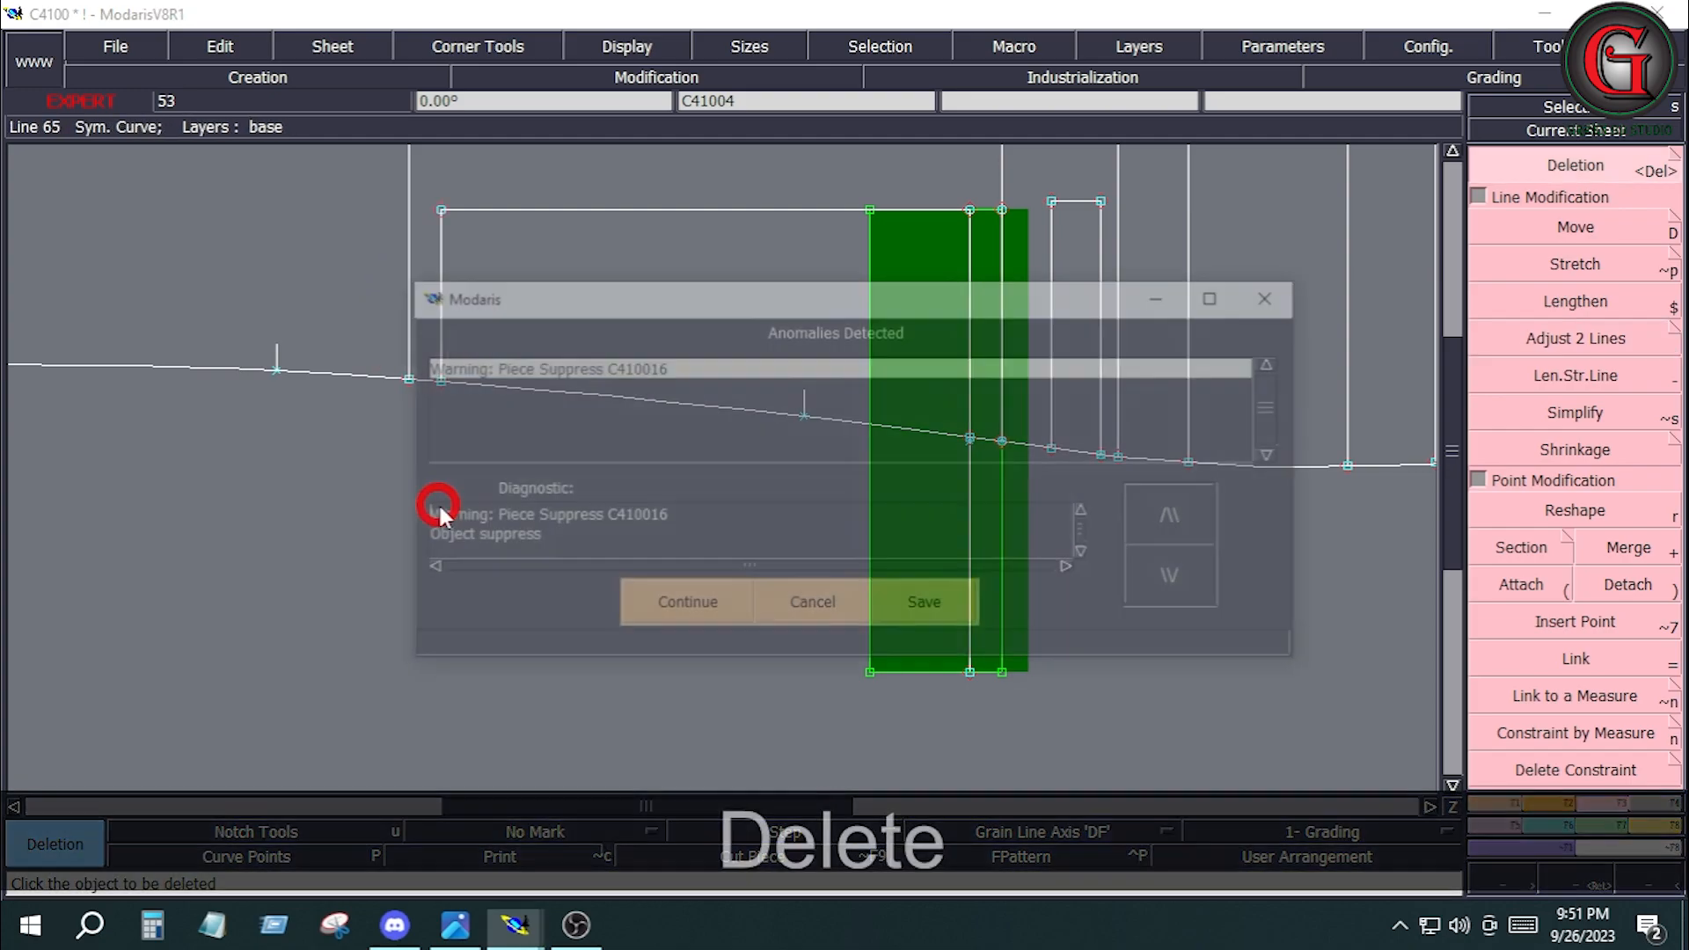
left_click(683, 604)
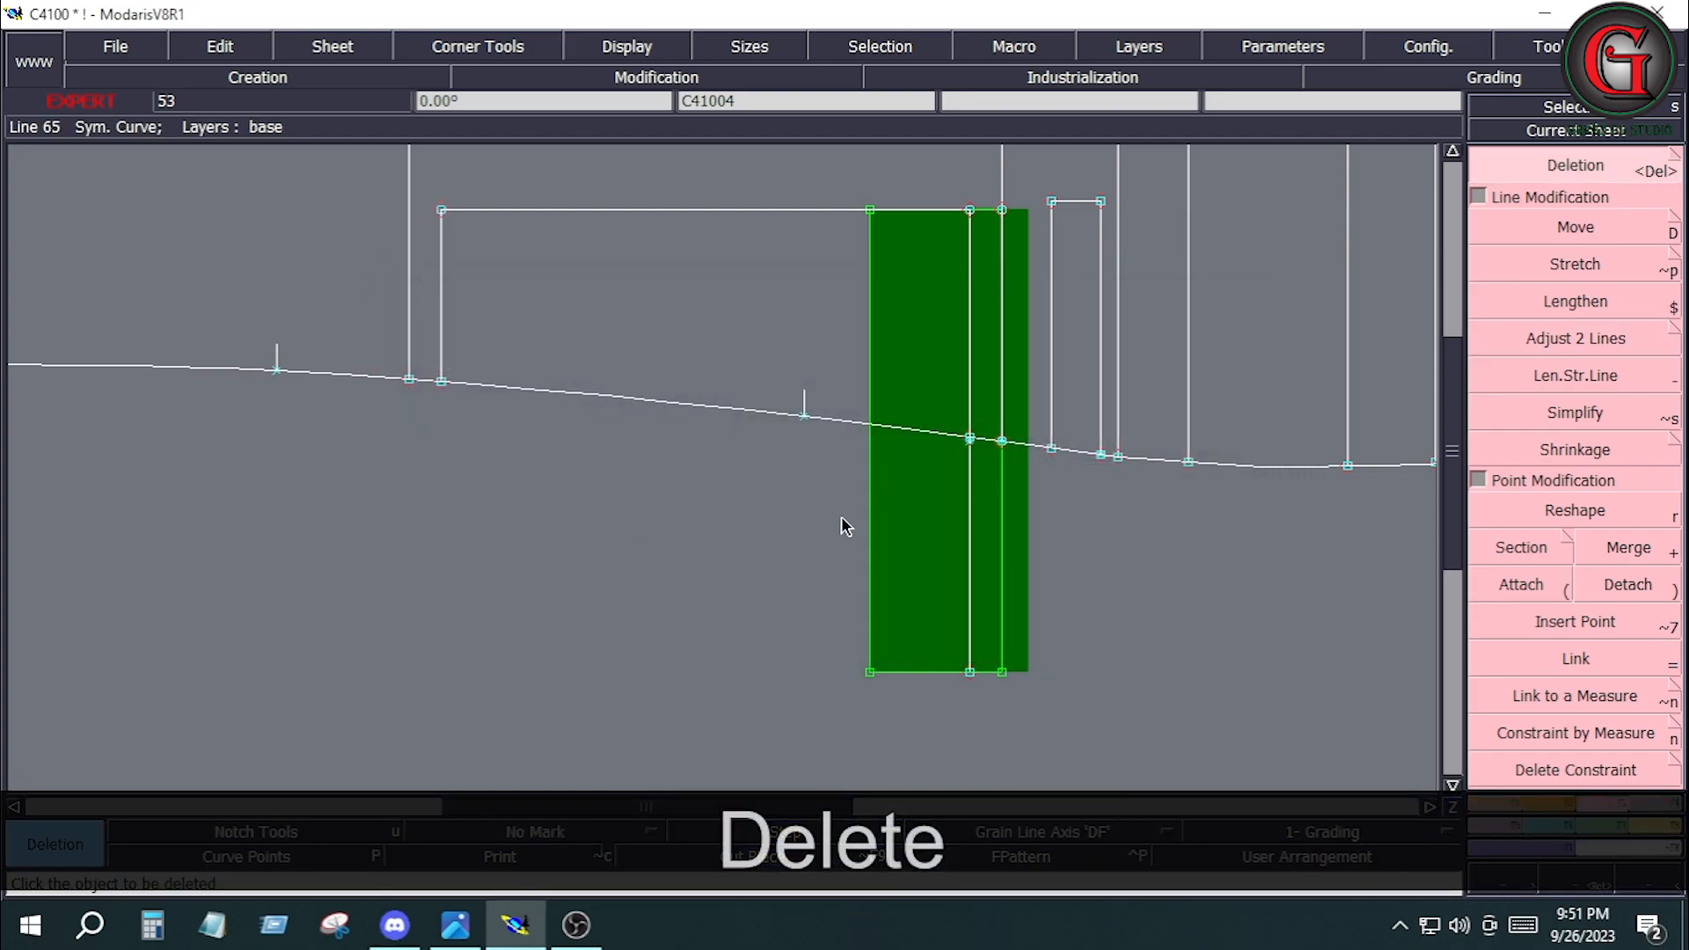
left_click(971, 521)
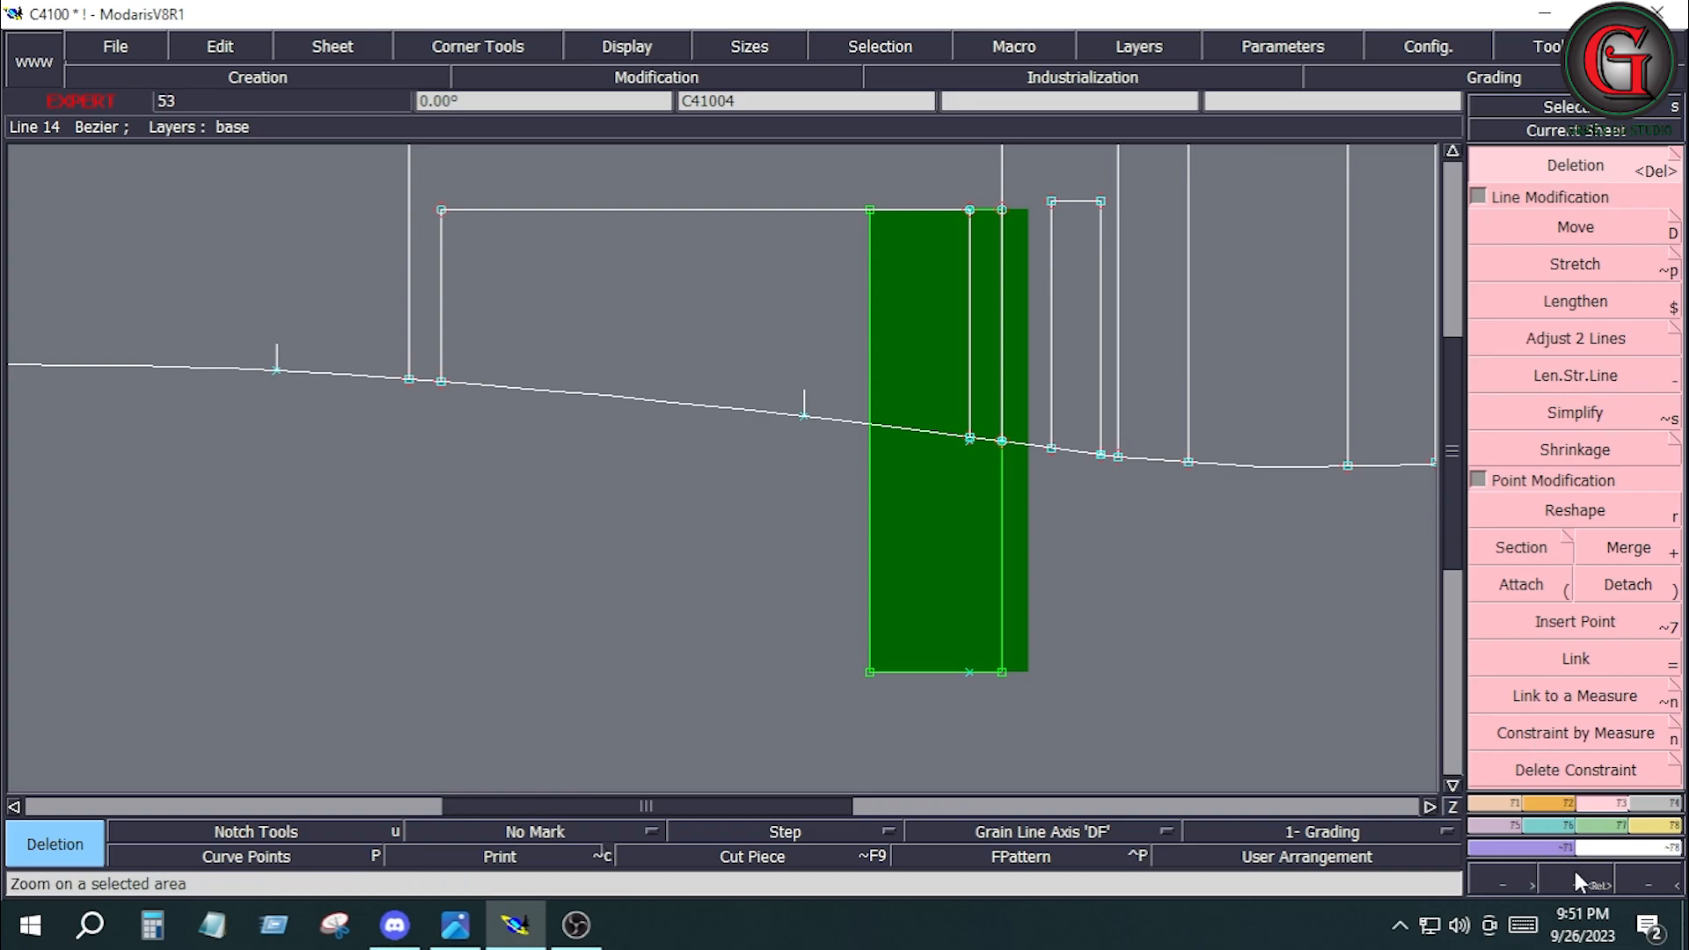
Move the married narrow piece with ShiftX 0 and ShiftY 0.188 inches, inward from the side seam.
left_click(1634, 801)
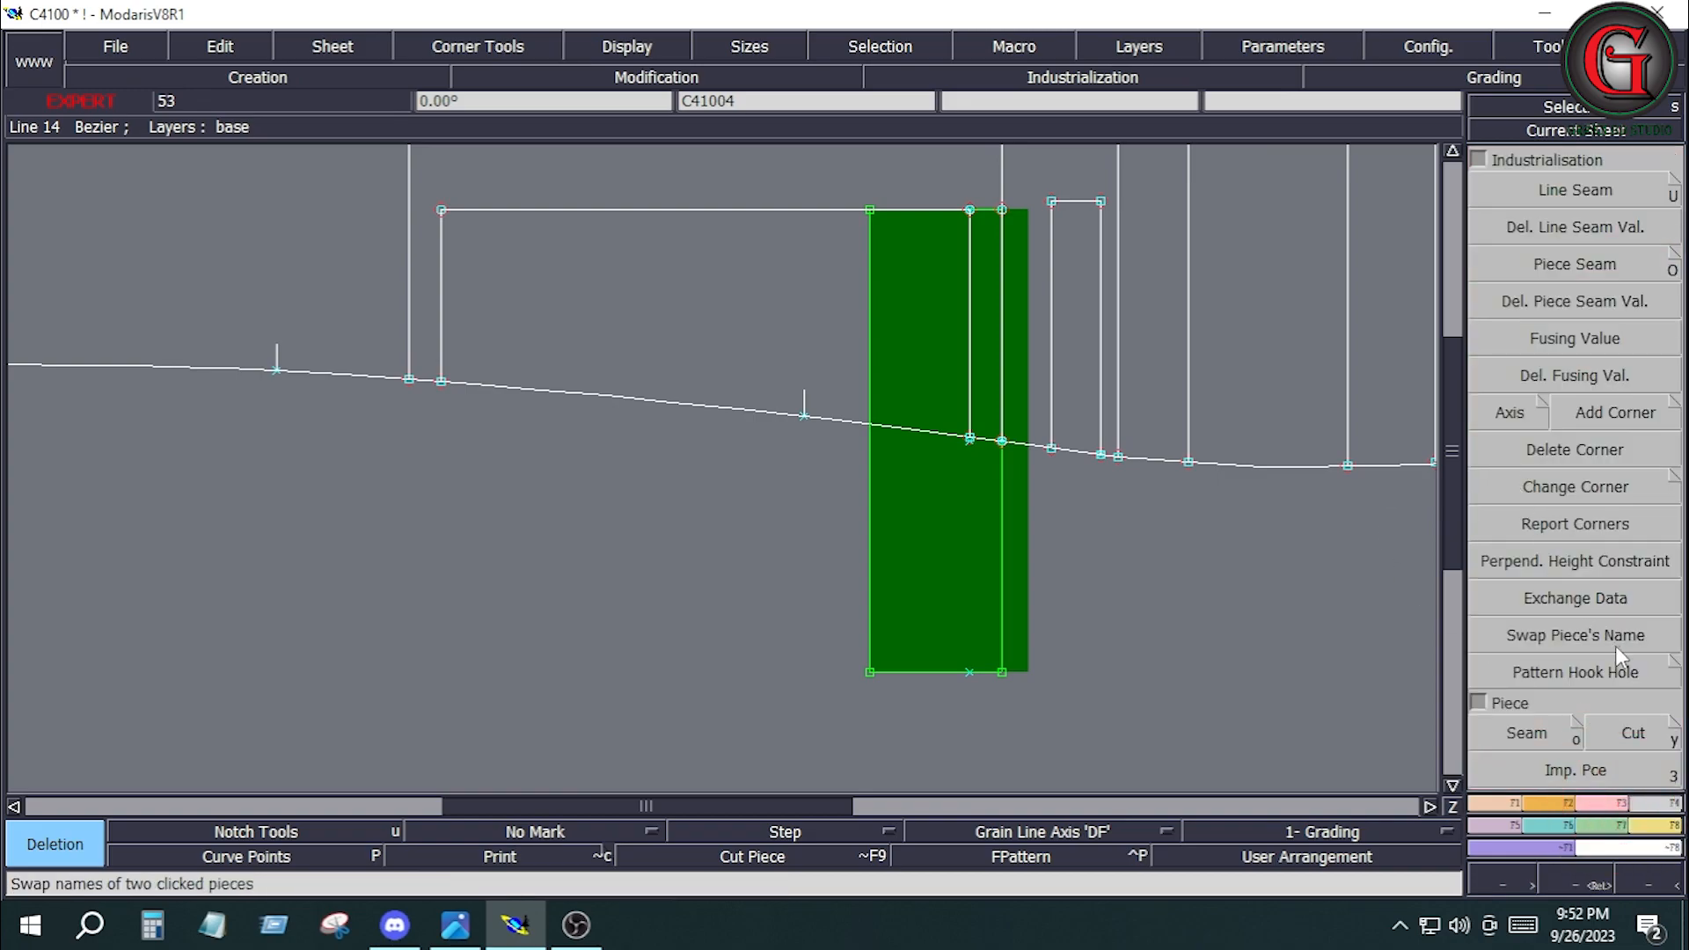
left_click(1653, 825)
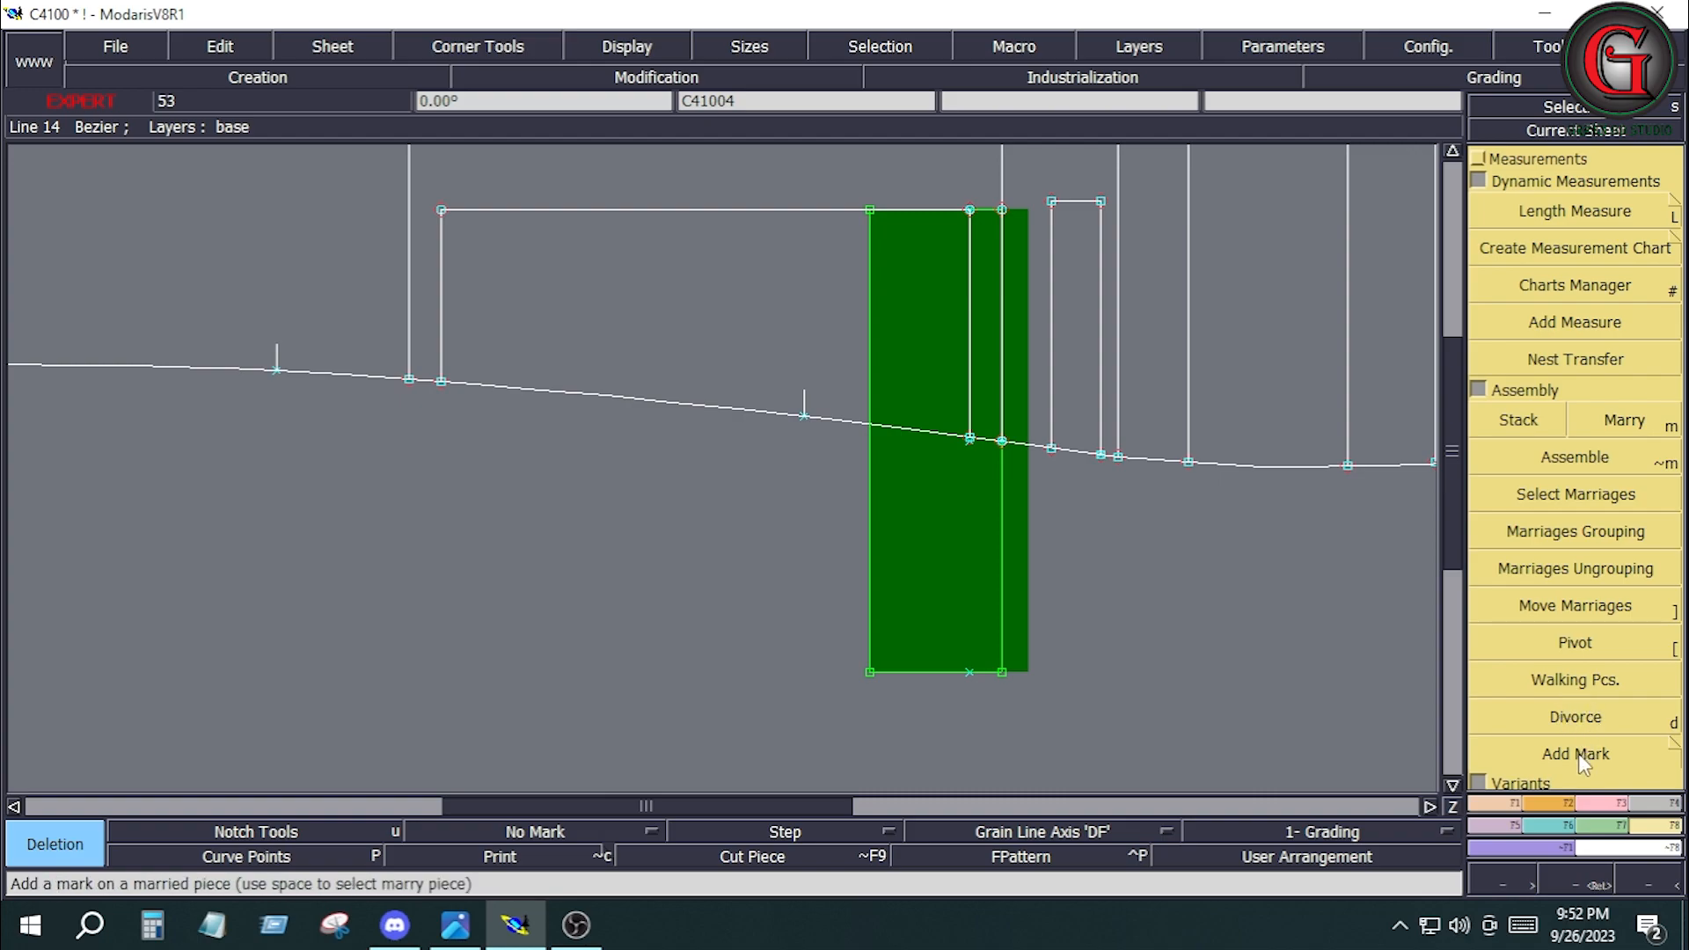
left_click(1577, 614)
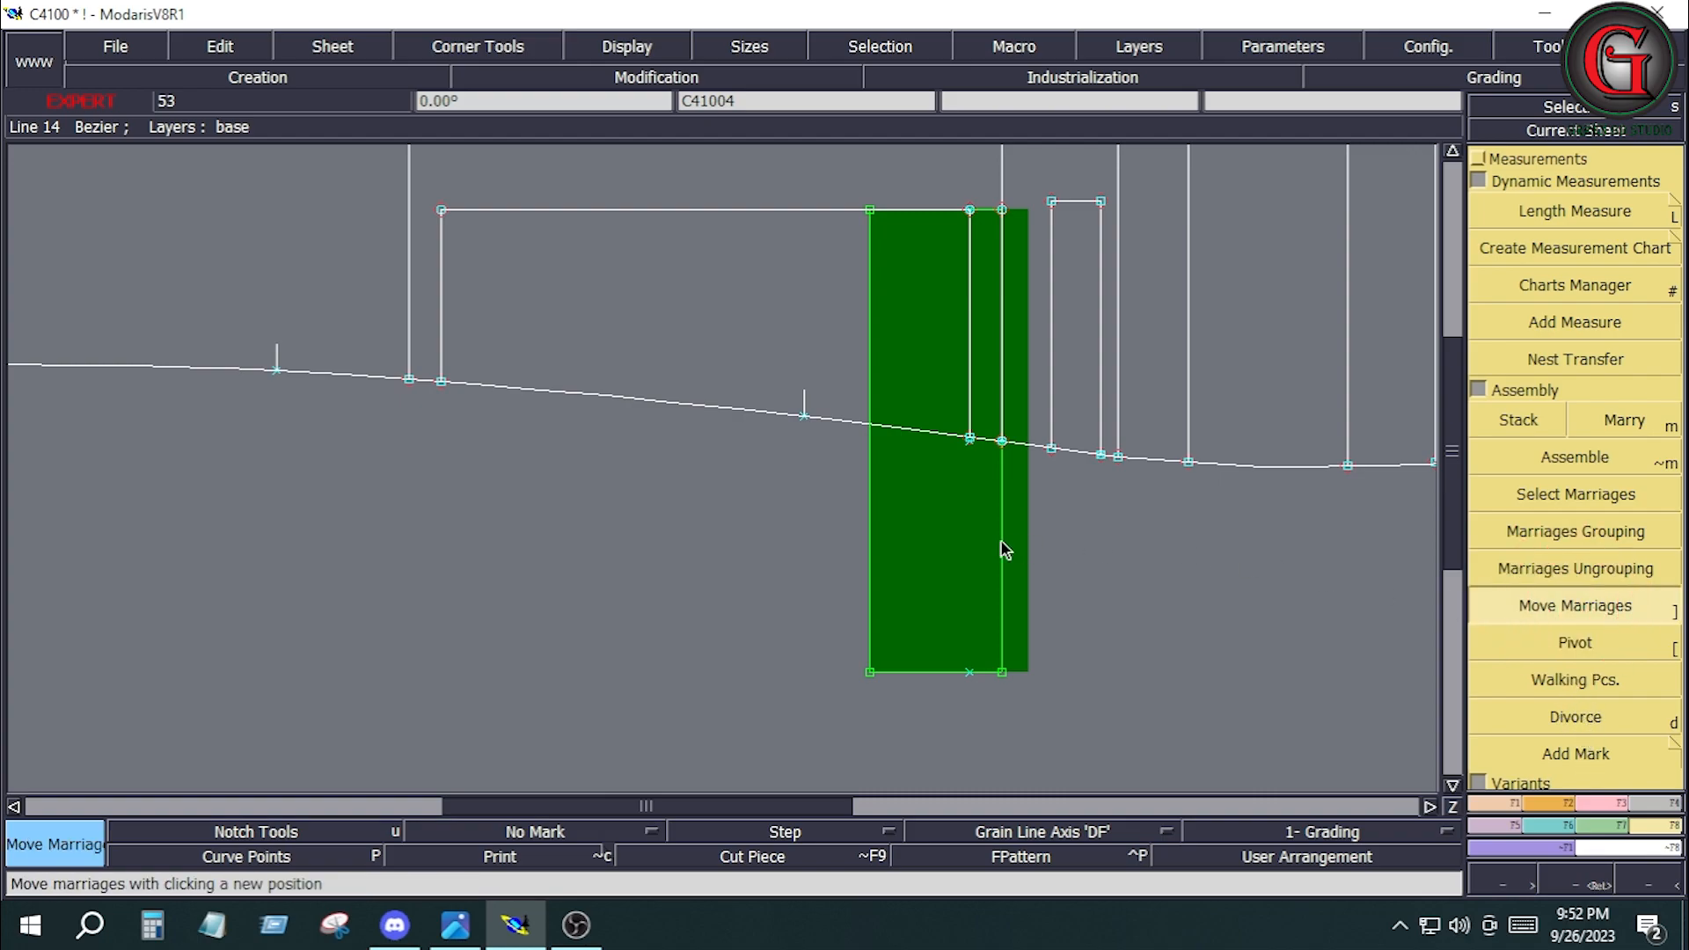
left_click(942, 512)
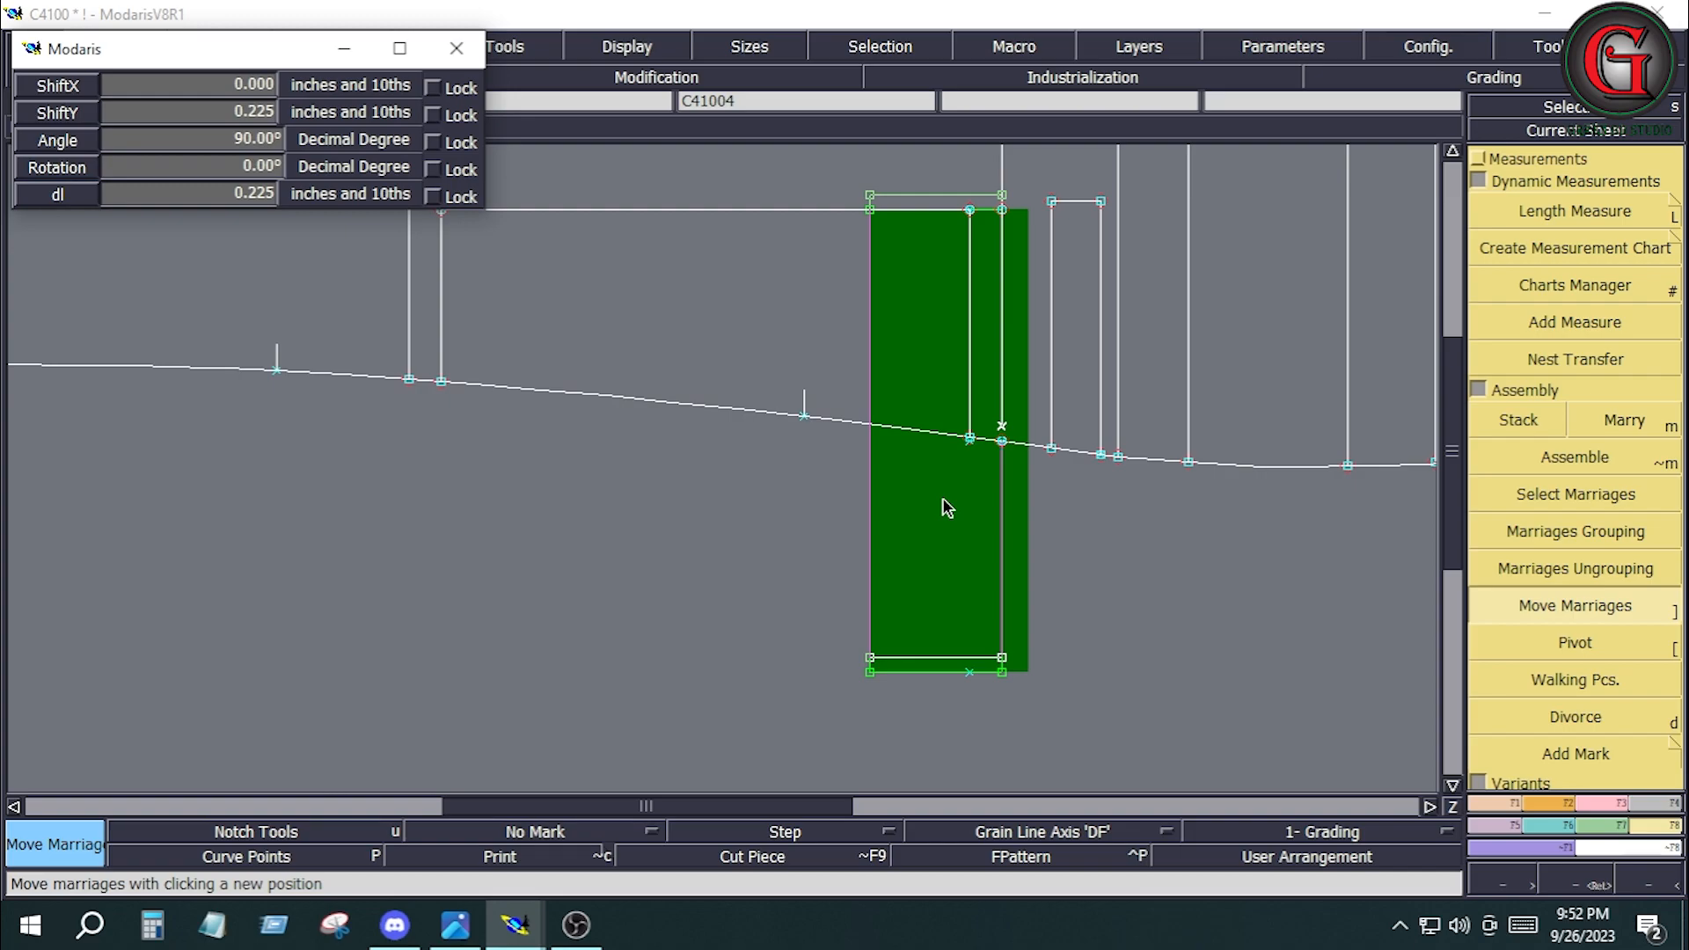
key("Down")
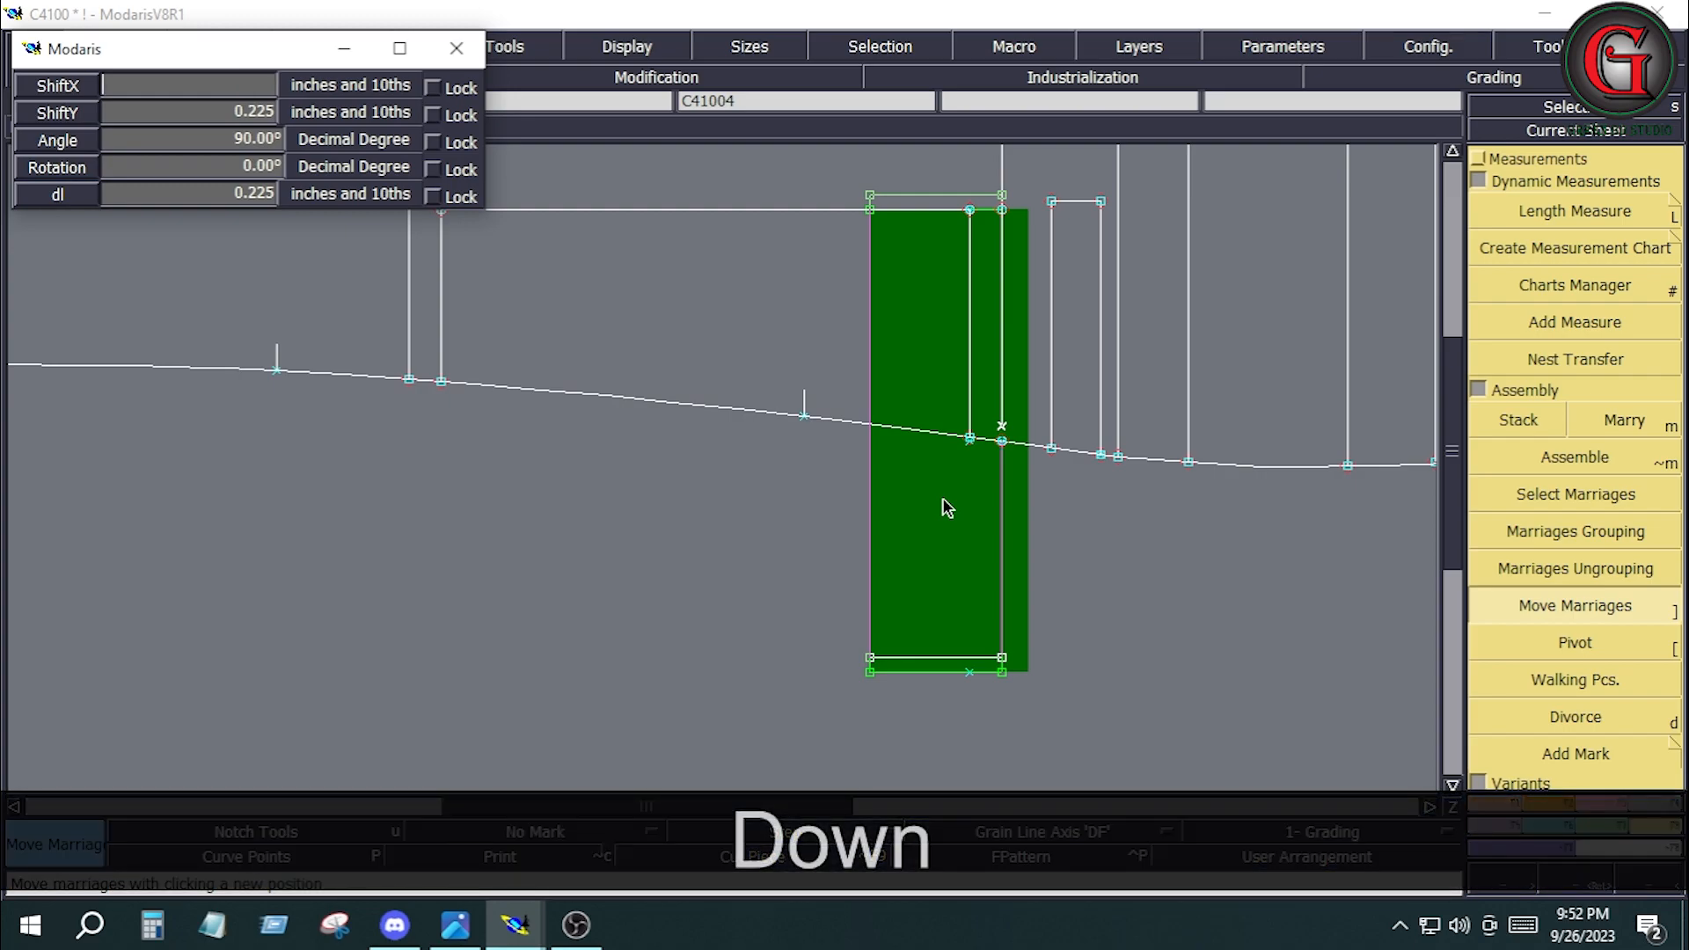
type("0")
key("Down")
type(".")
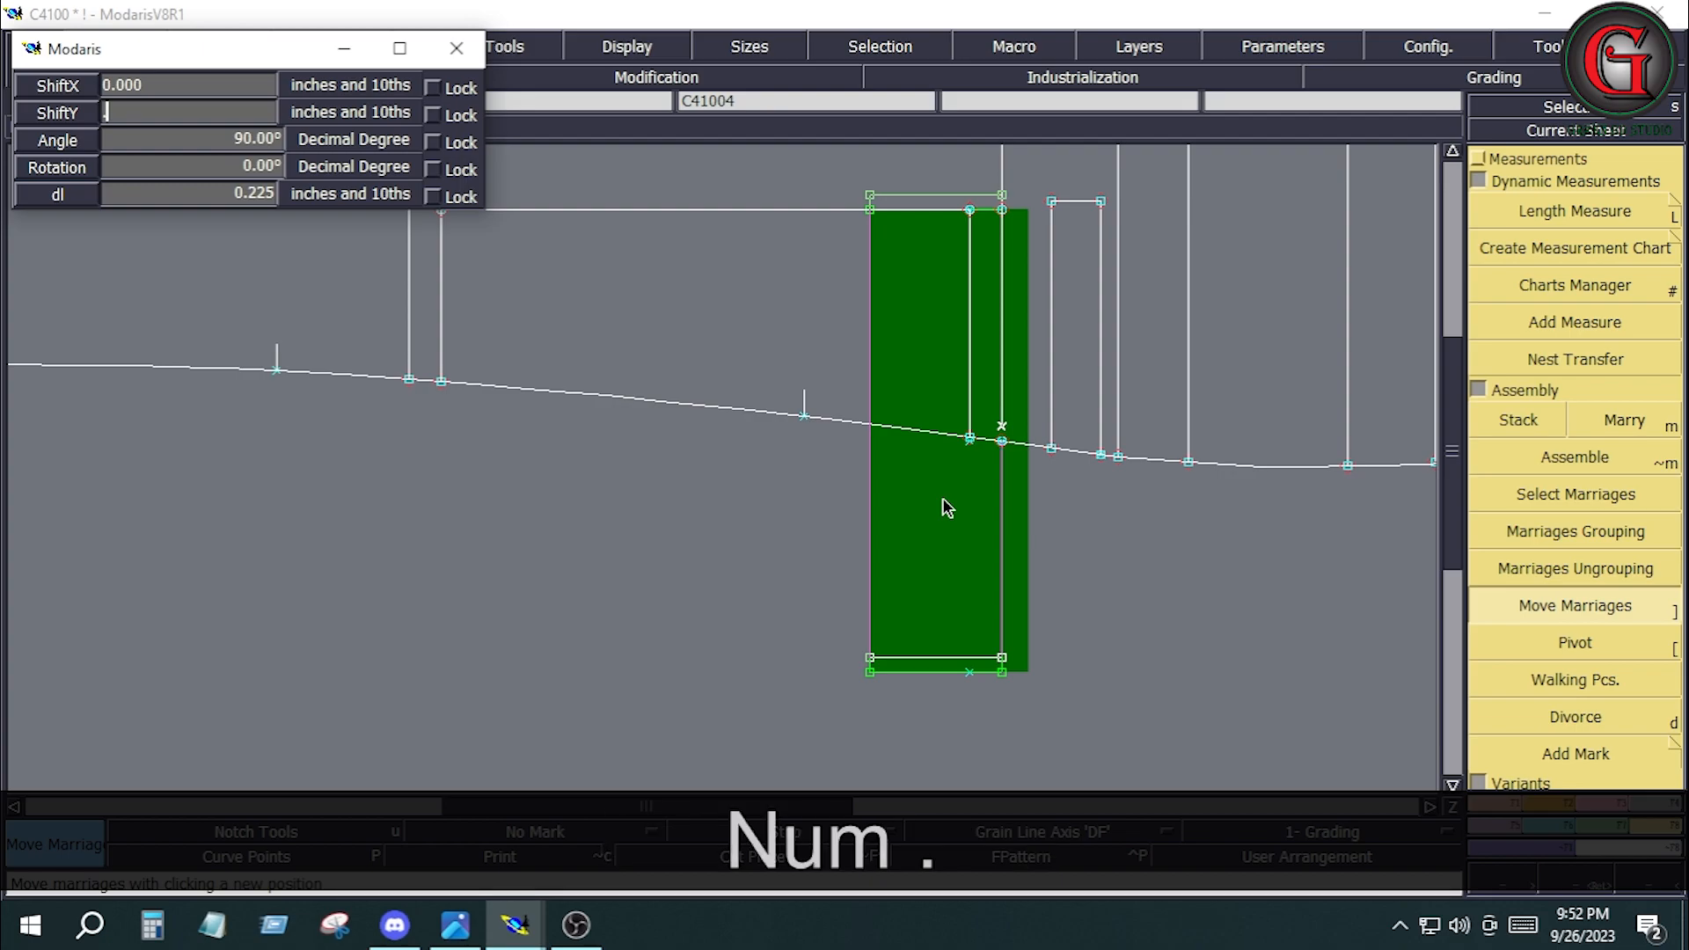
type("188")
key("Return")
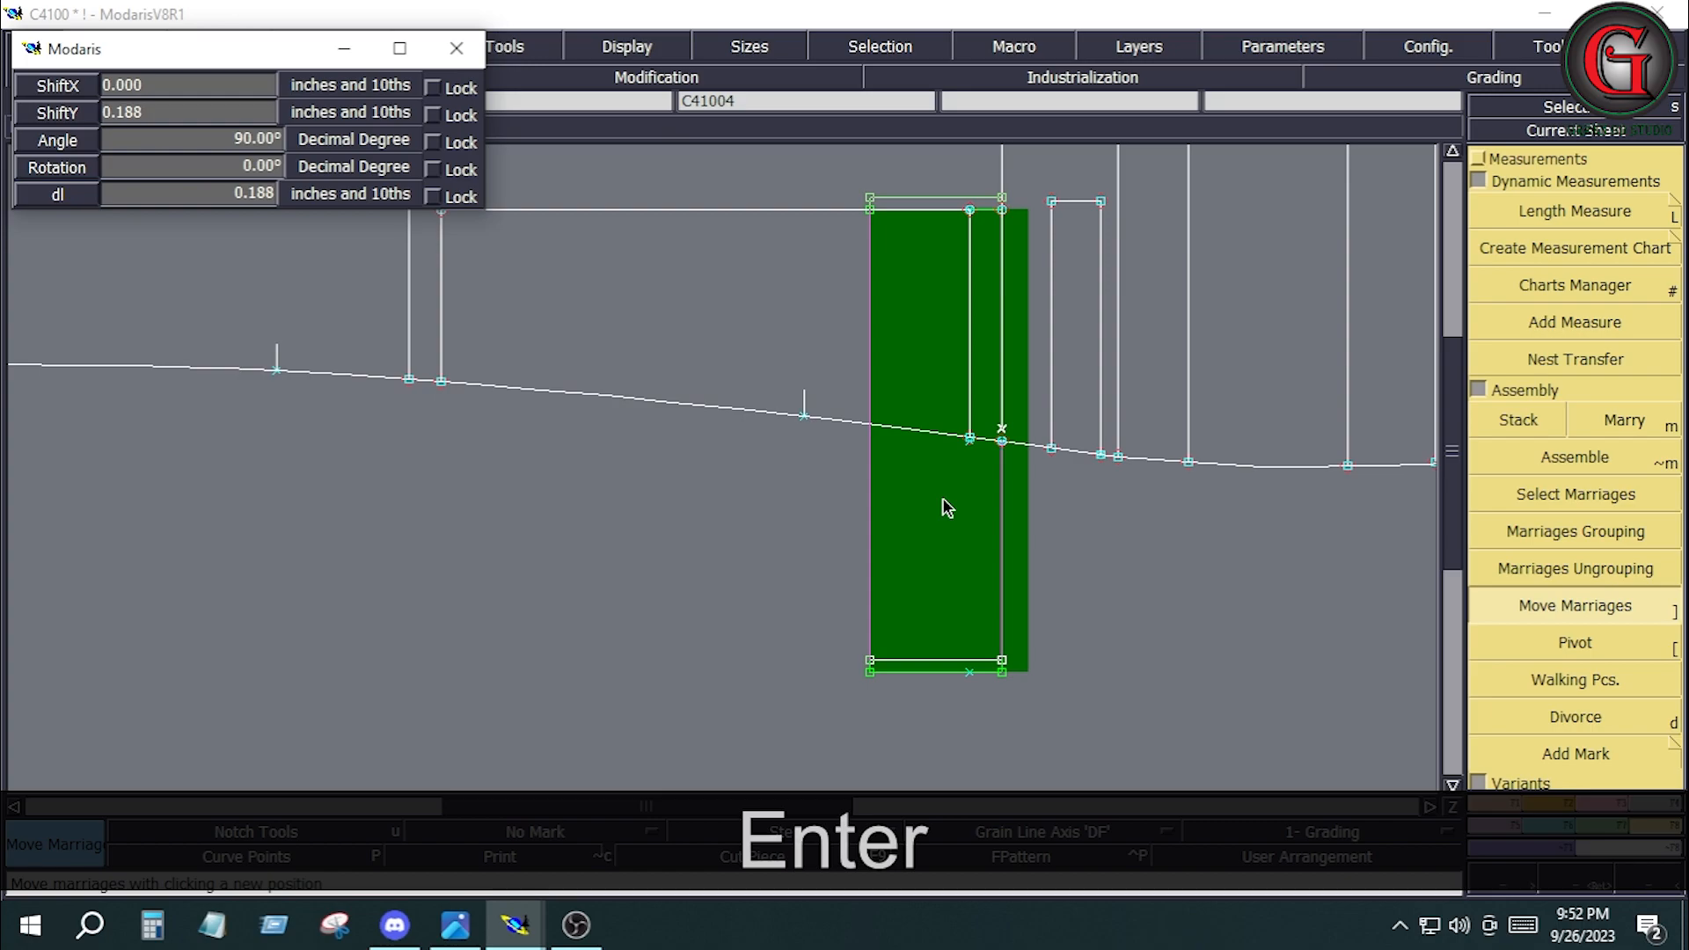
left_click(797, 523)
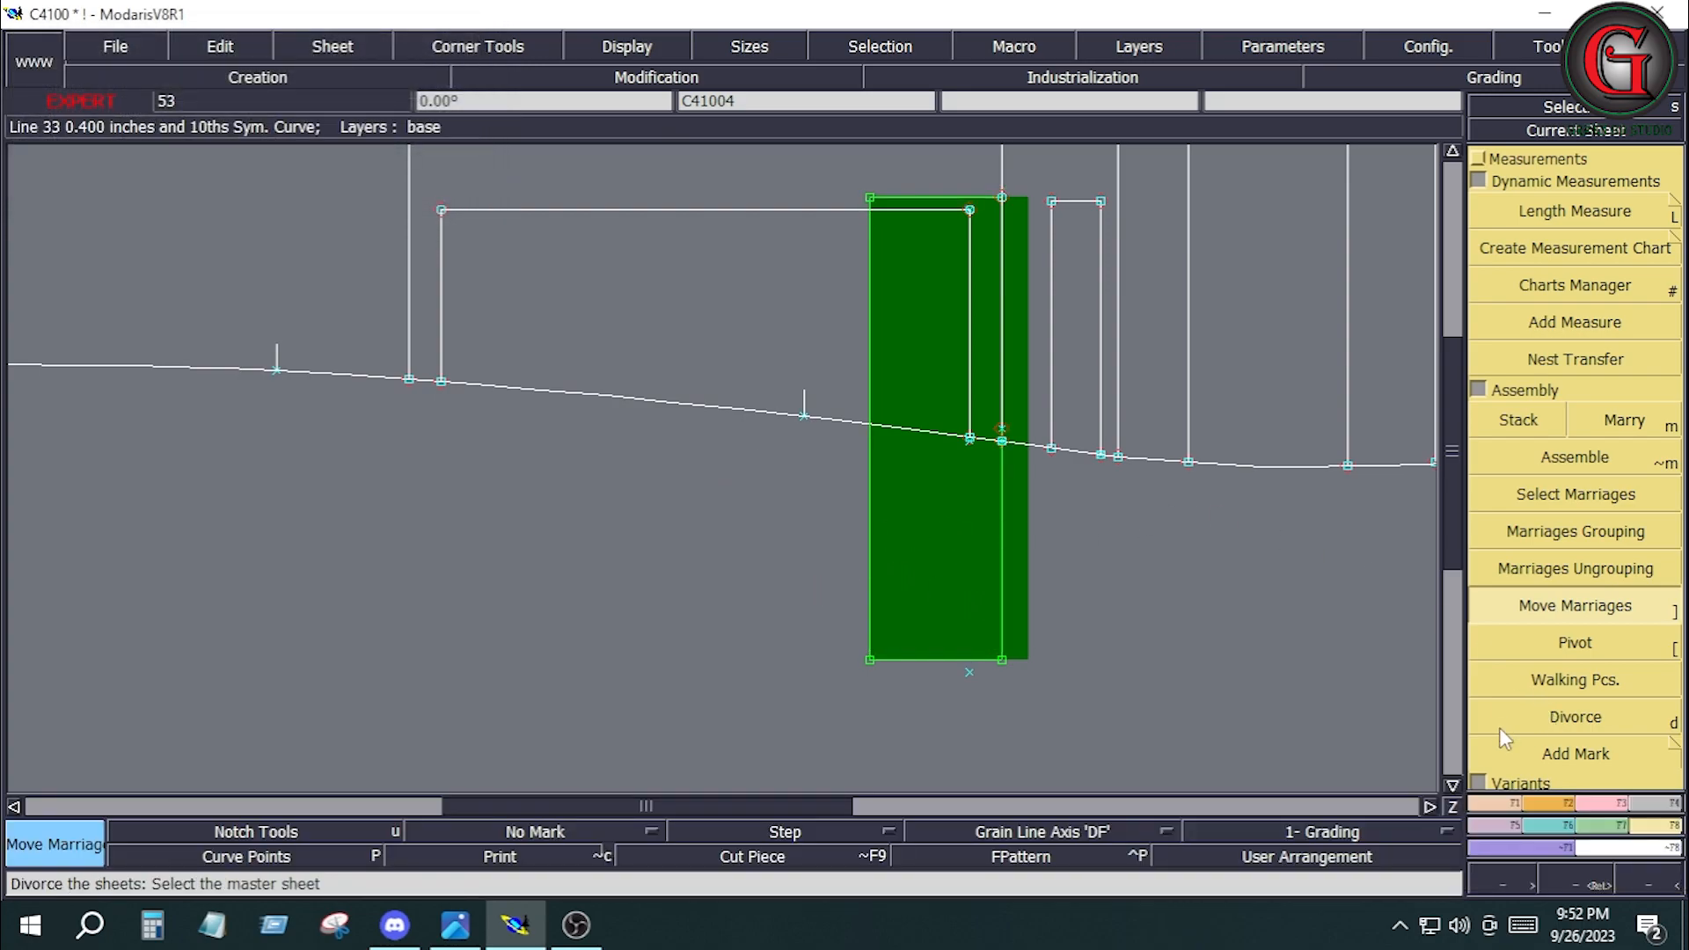
Trace the narrow piece's inner and left edges onto the front leg with Bezier lines and divorce the narrow piece.
left_click(1508, 803)
left_click(1581, 697)
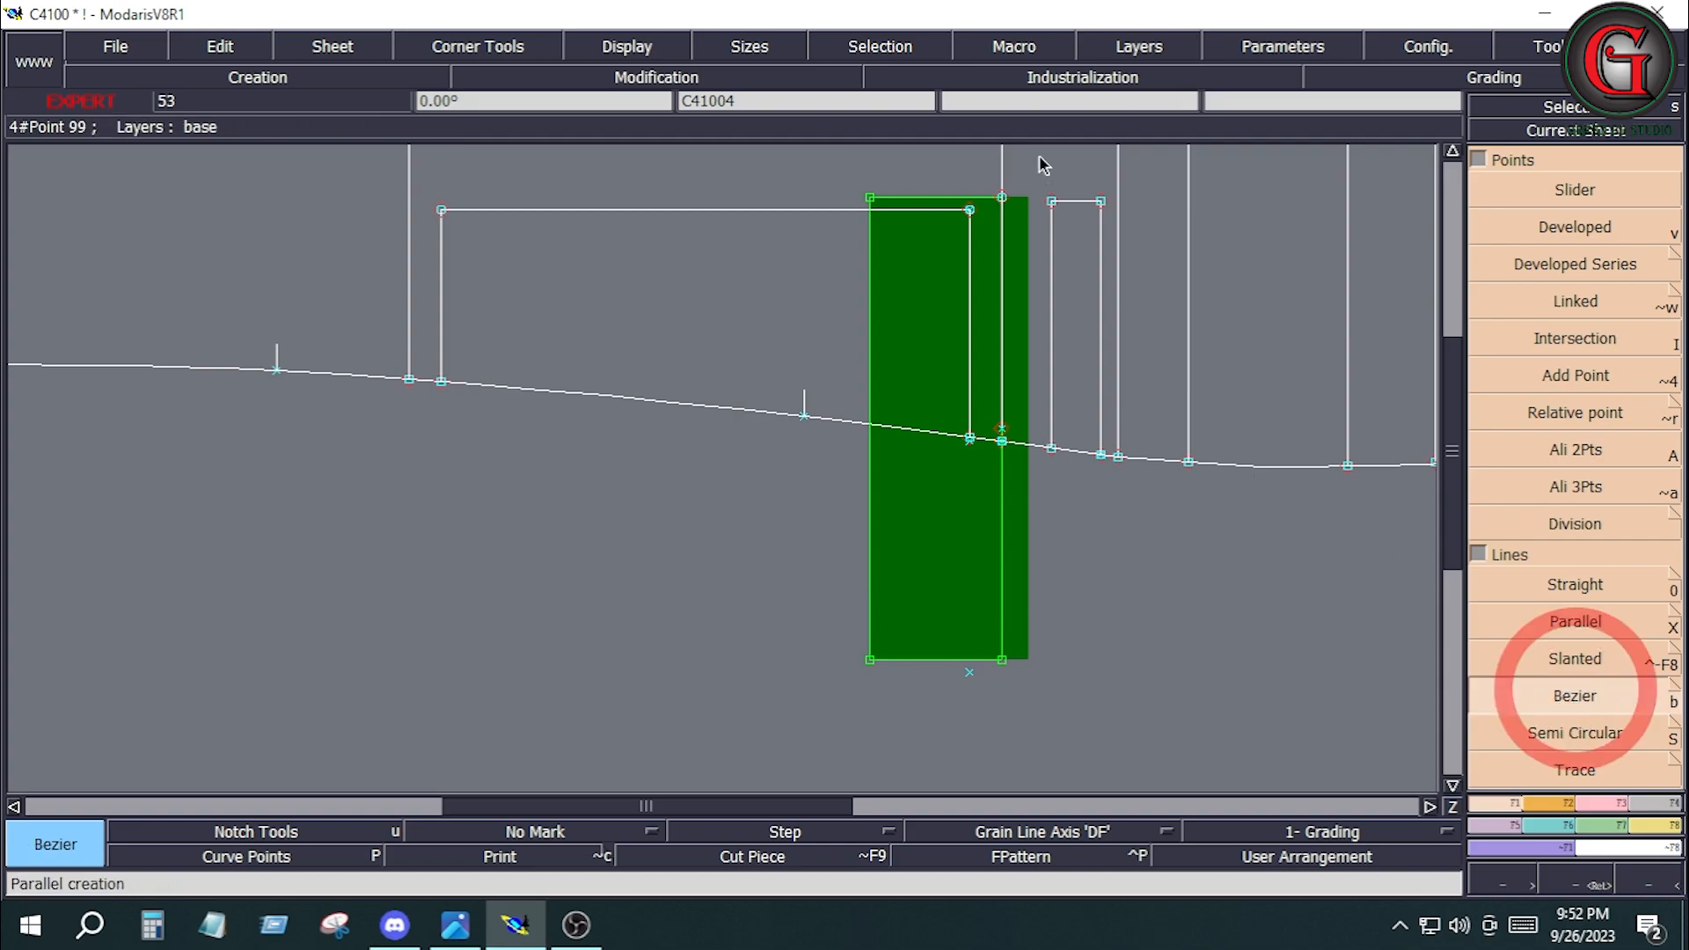
left_click(1003, 199)
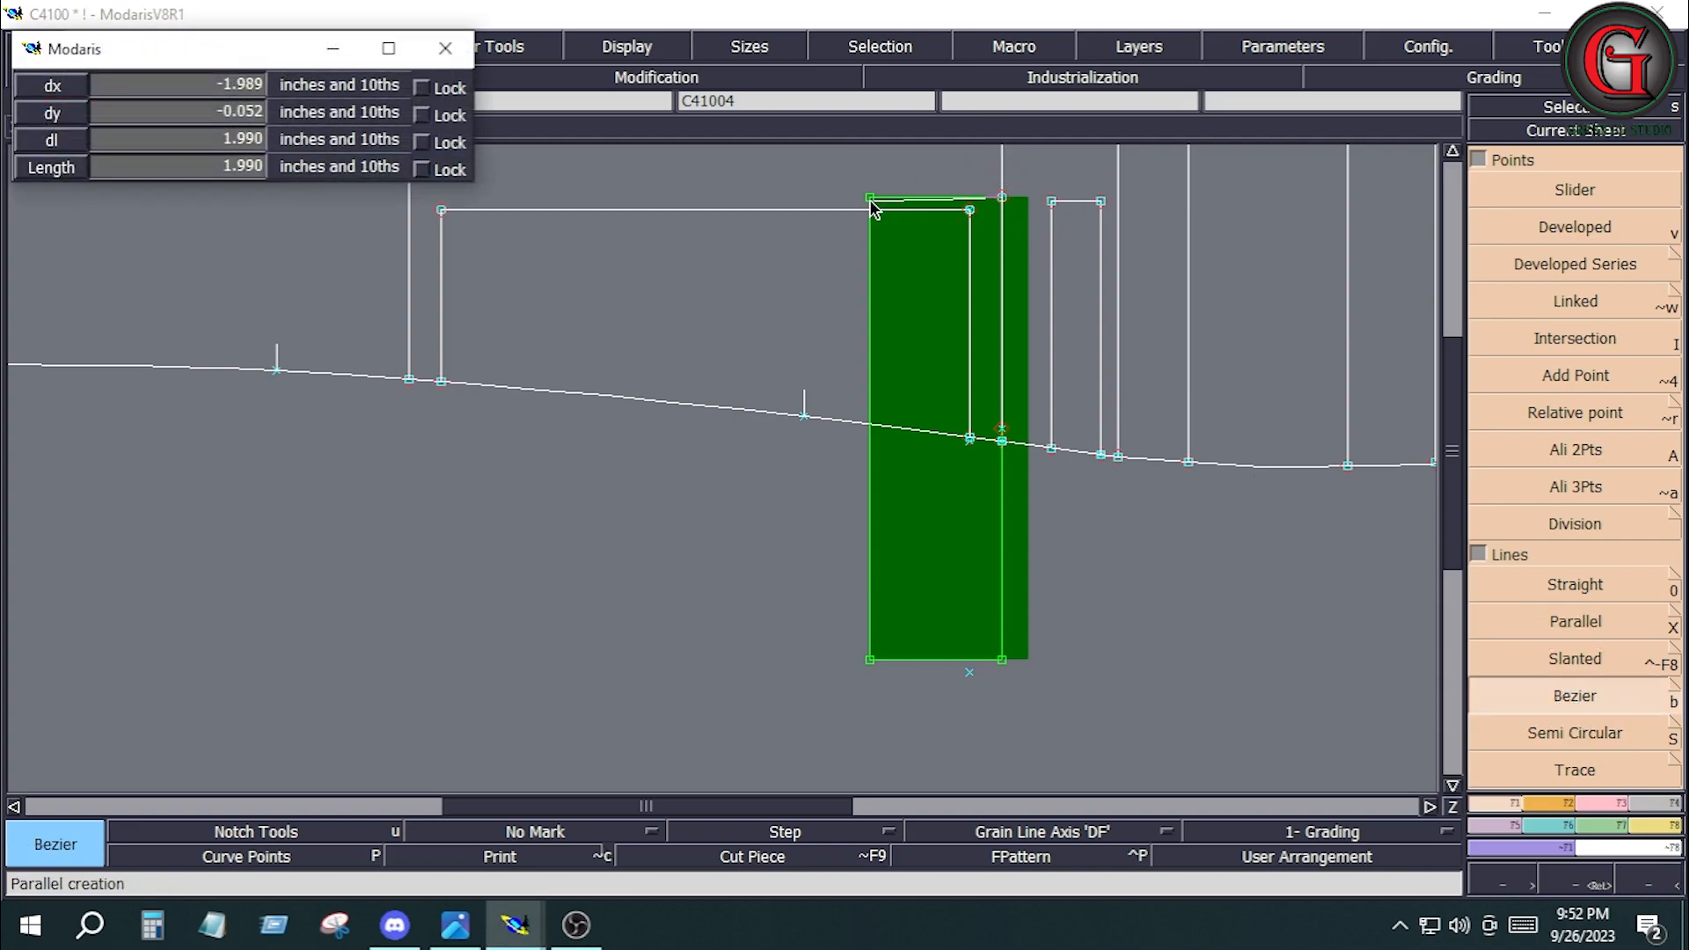
left_click(871, 199)
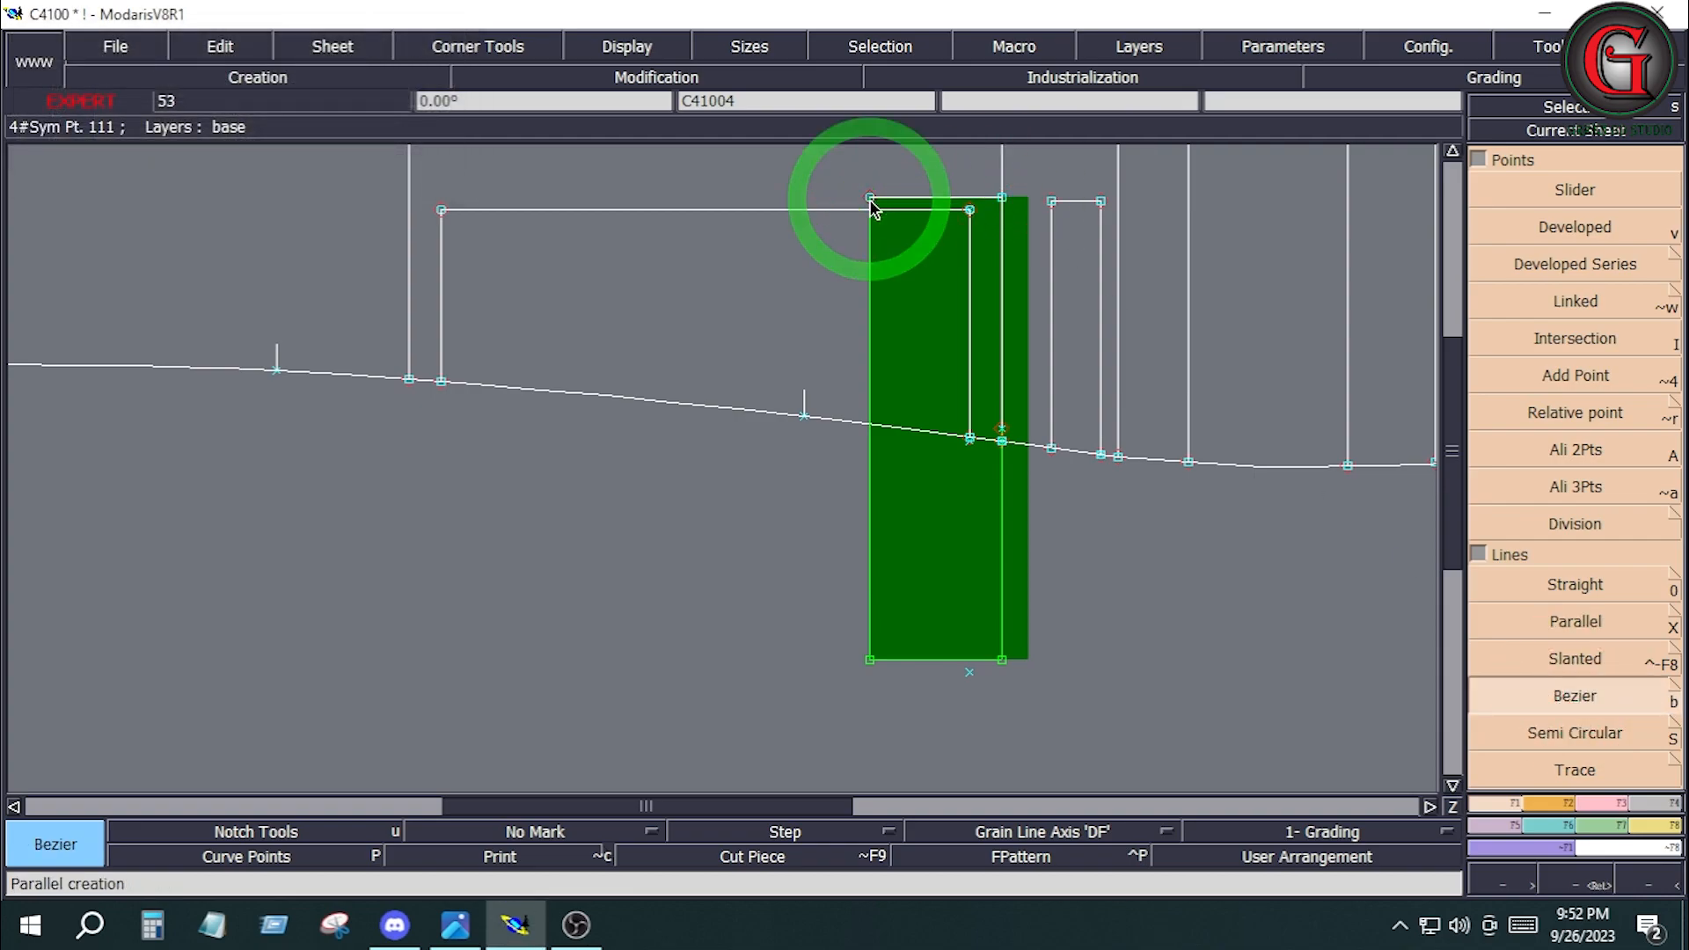
left_click(870, 425)
key("d")
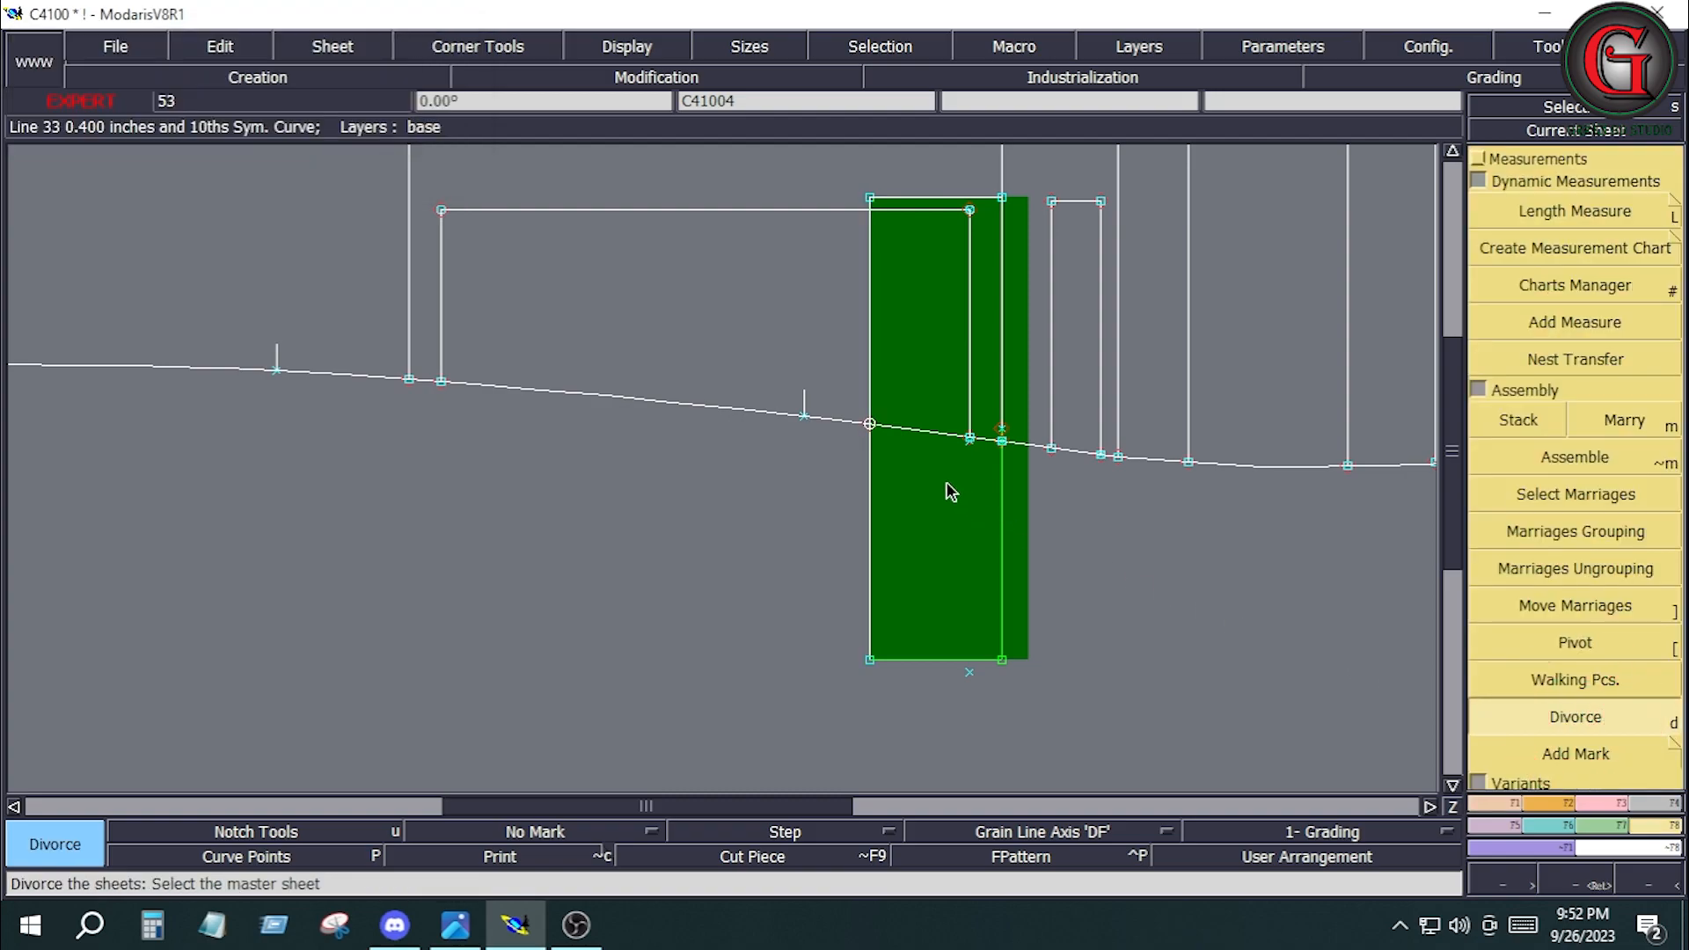
left_click(946, 484)
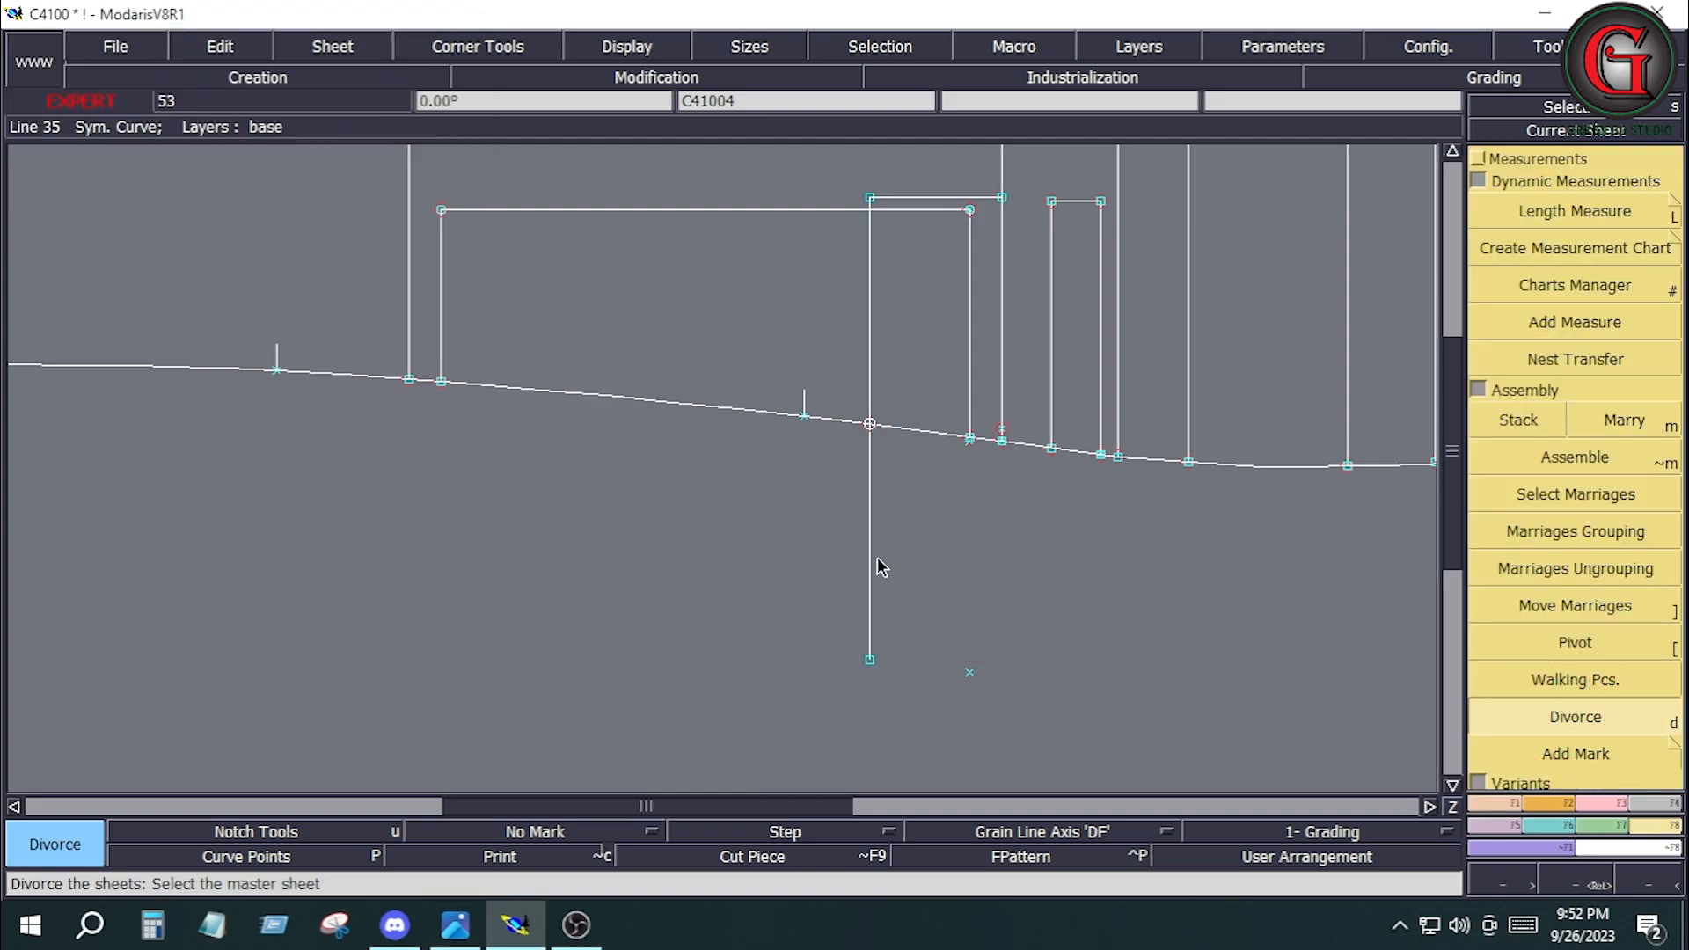
Adjust the narrow piece's traced left line to the side seam and delete its leftover segment outside the seam.
left_click(1618, 797)
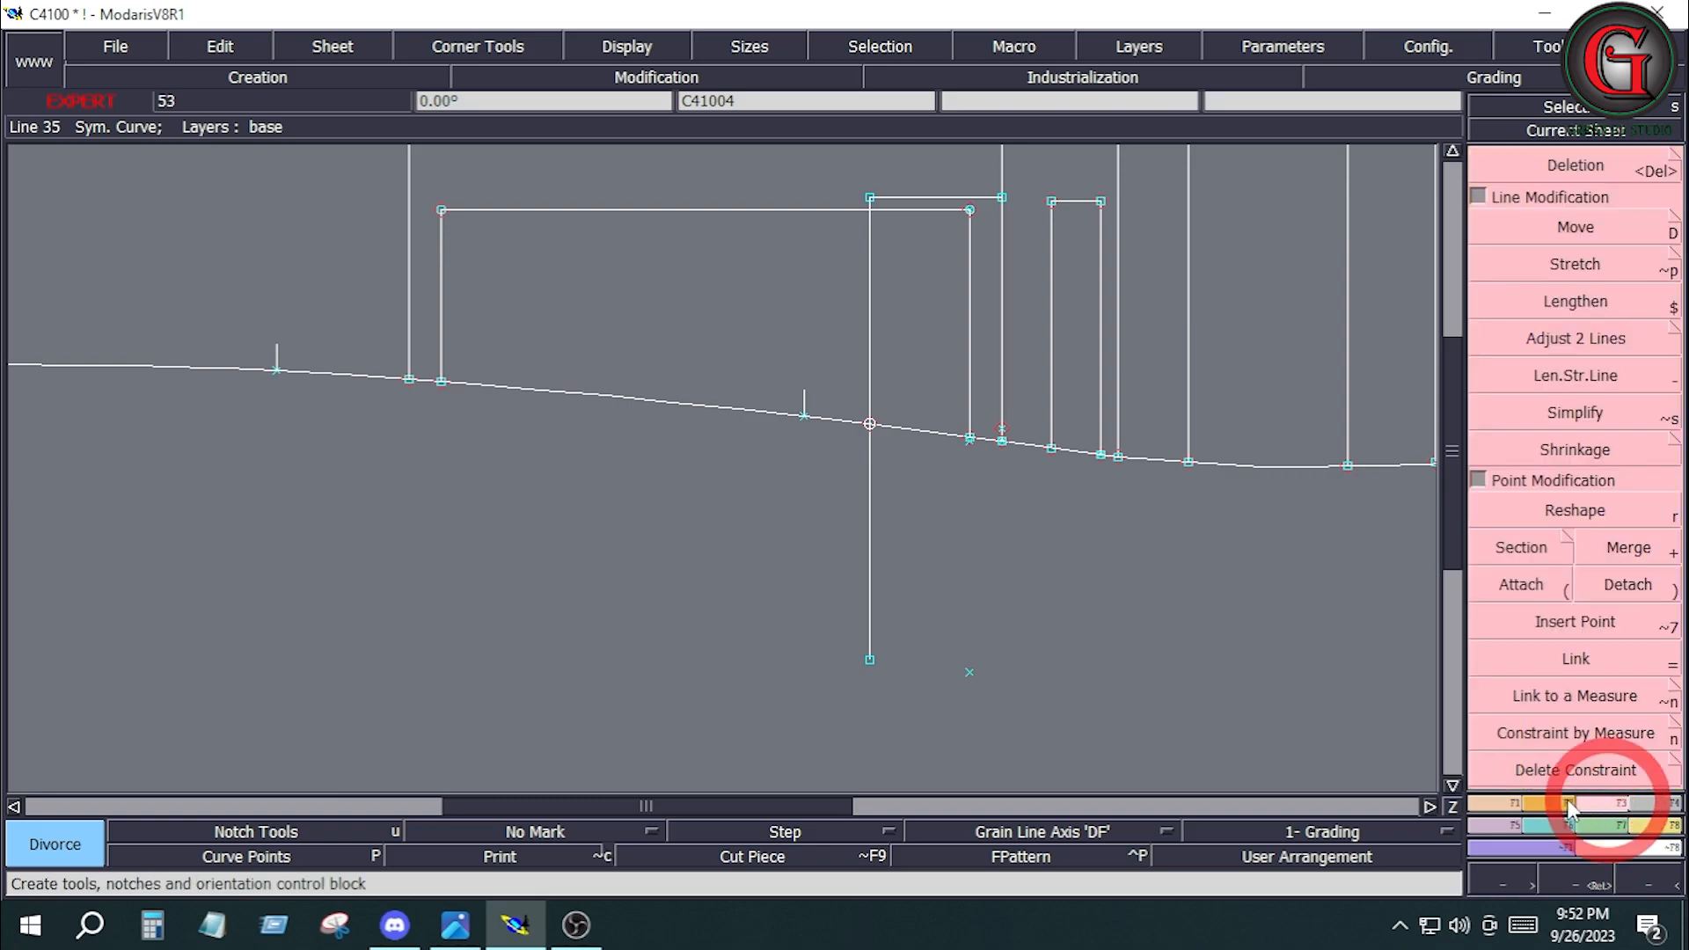
left_click(1578, 340)
left_click(868, 347)
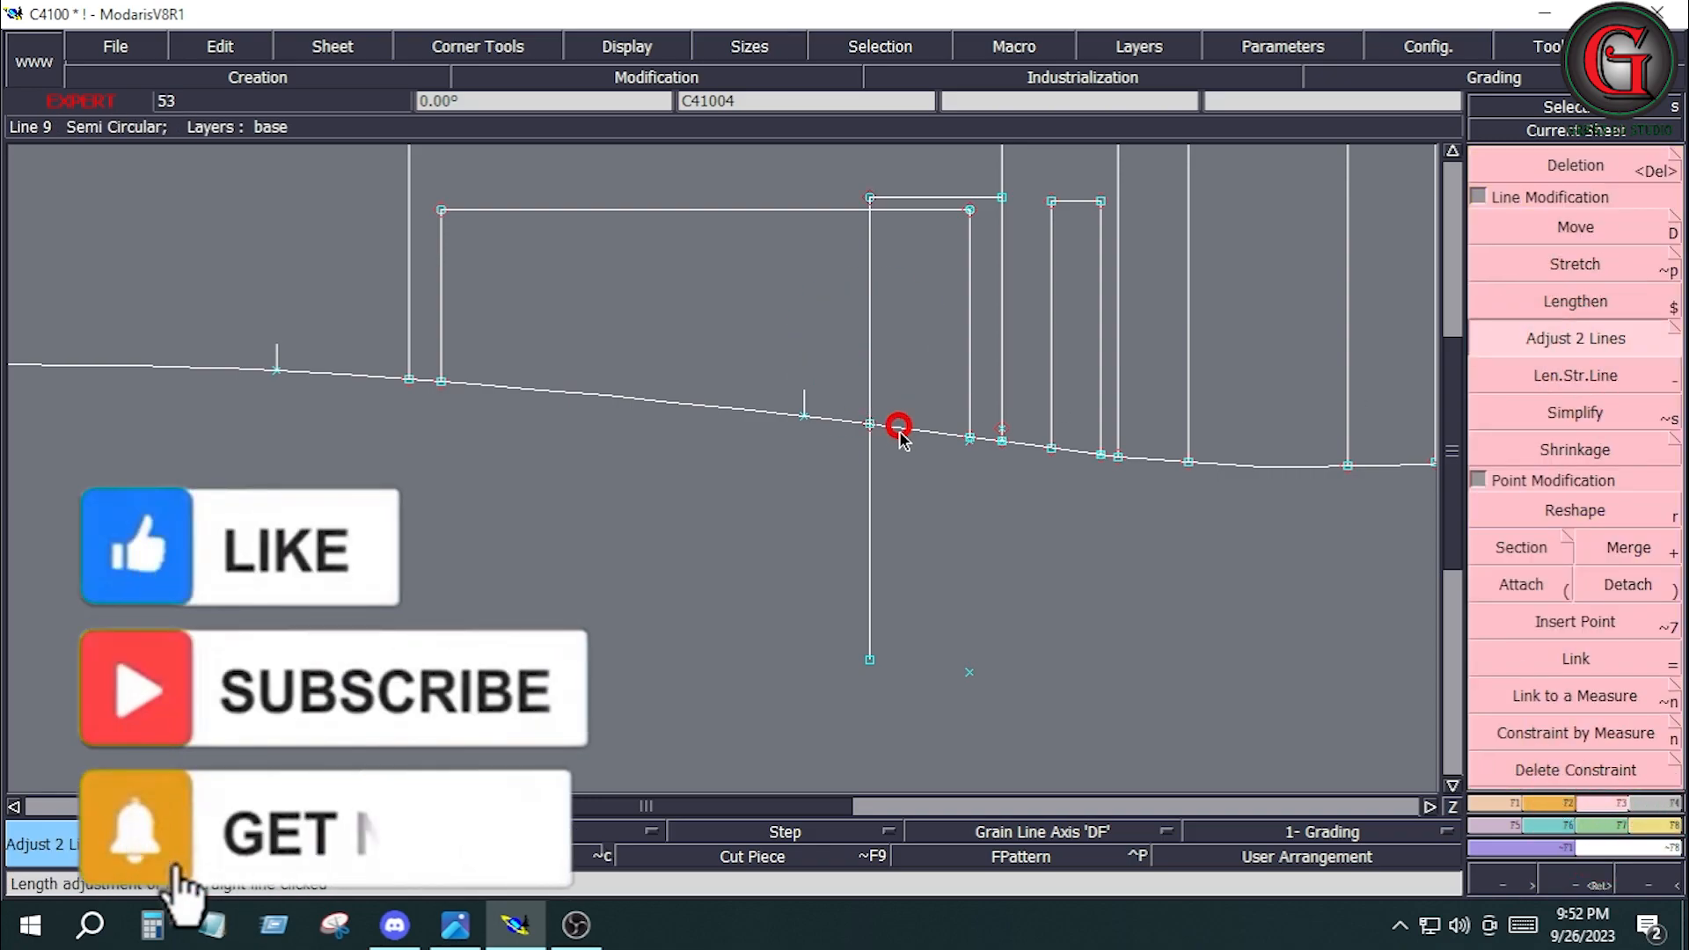
key("Delete")
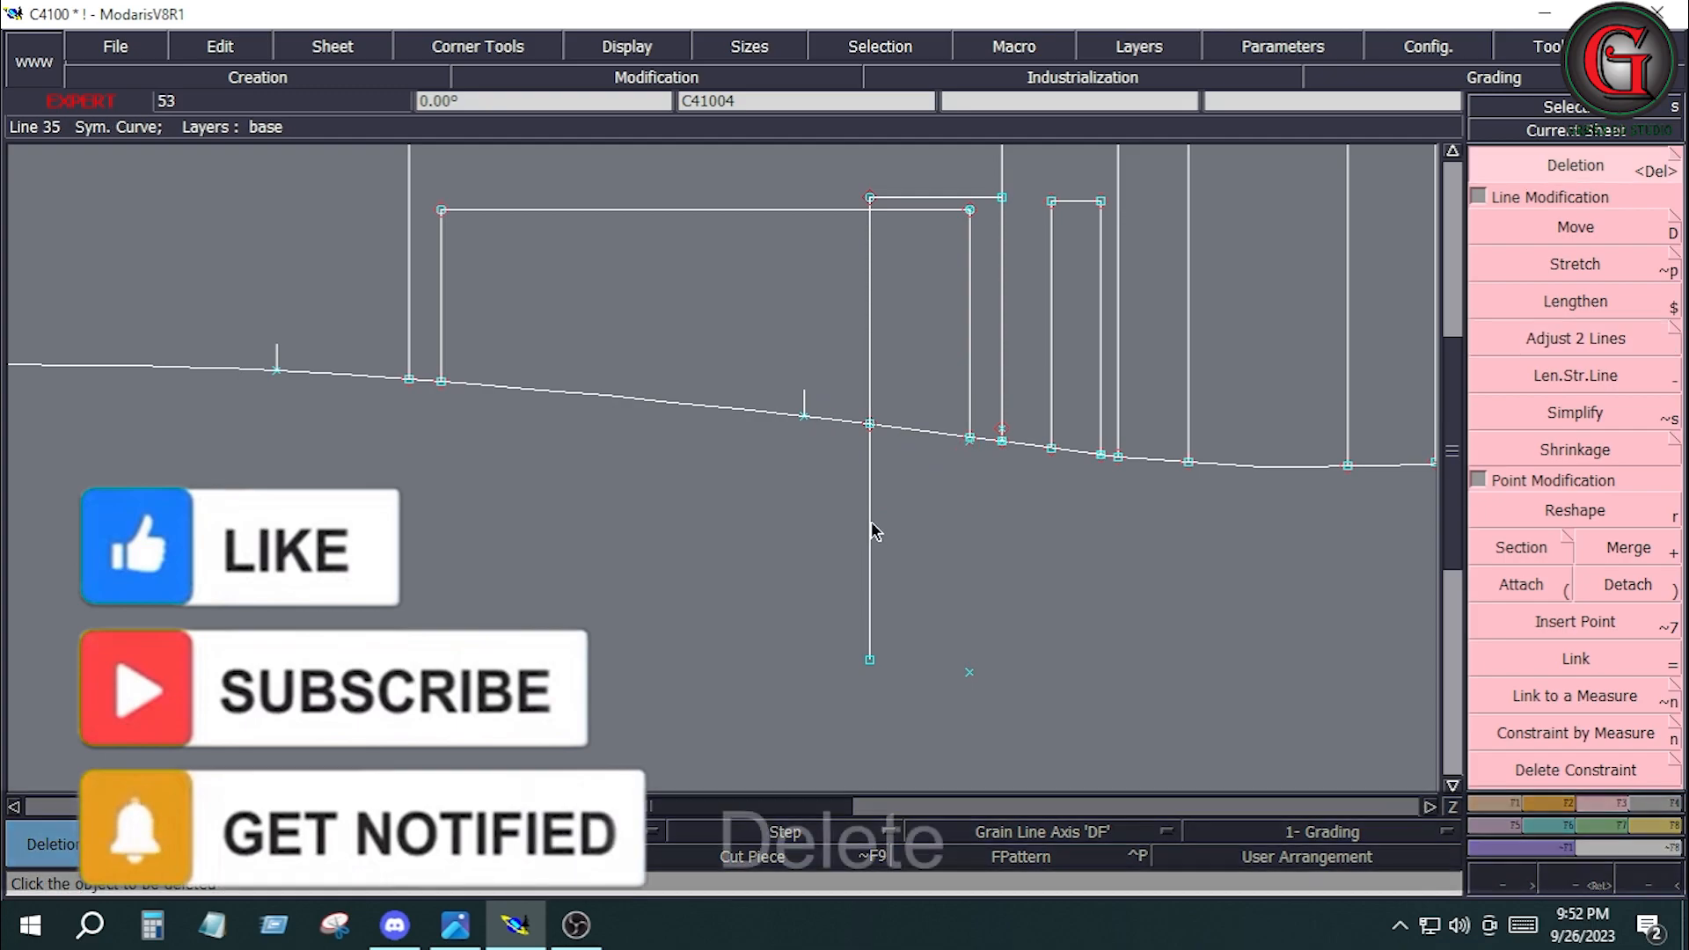
left_click(730, 604)
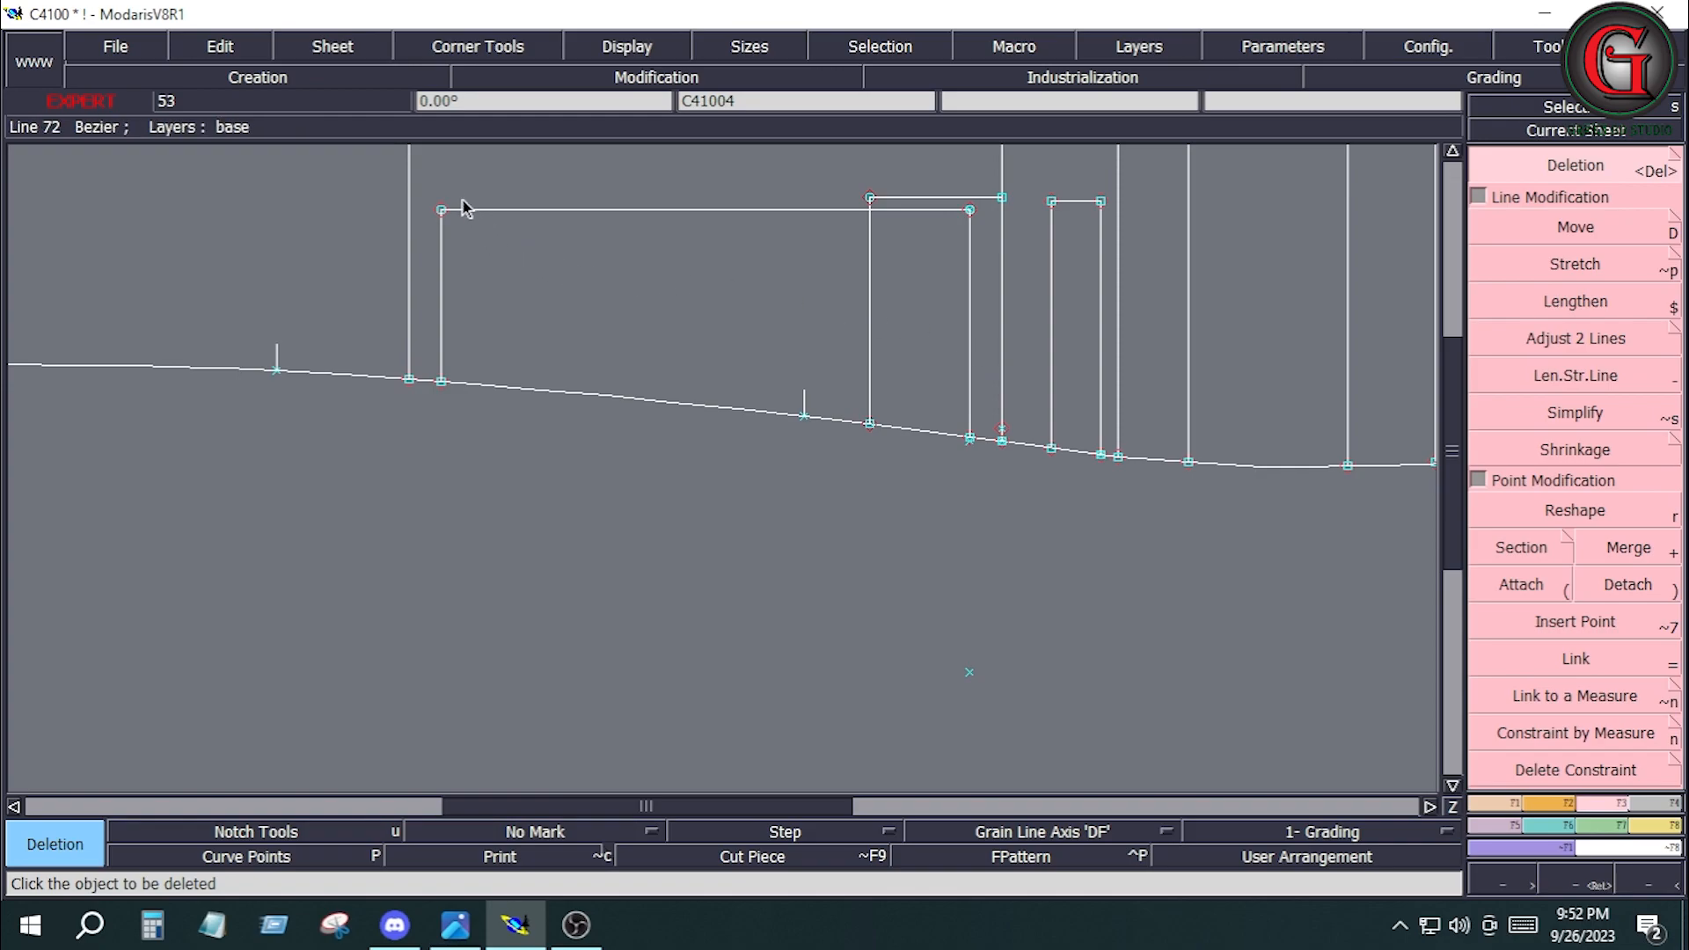
Delete the stray point just outside the side seam below the pocket's traced side line.
left_click_drag(421, 156, 1029, 488)
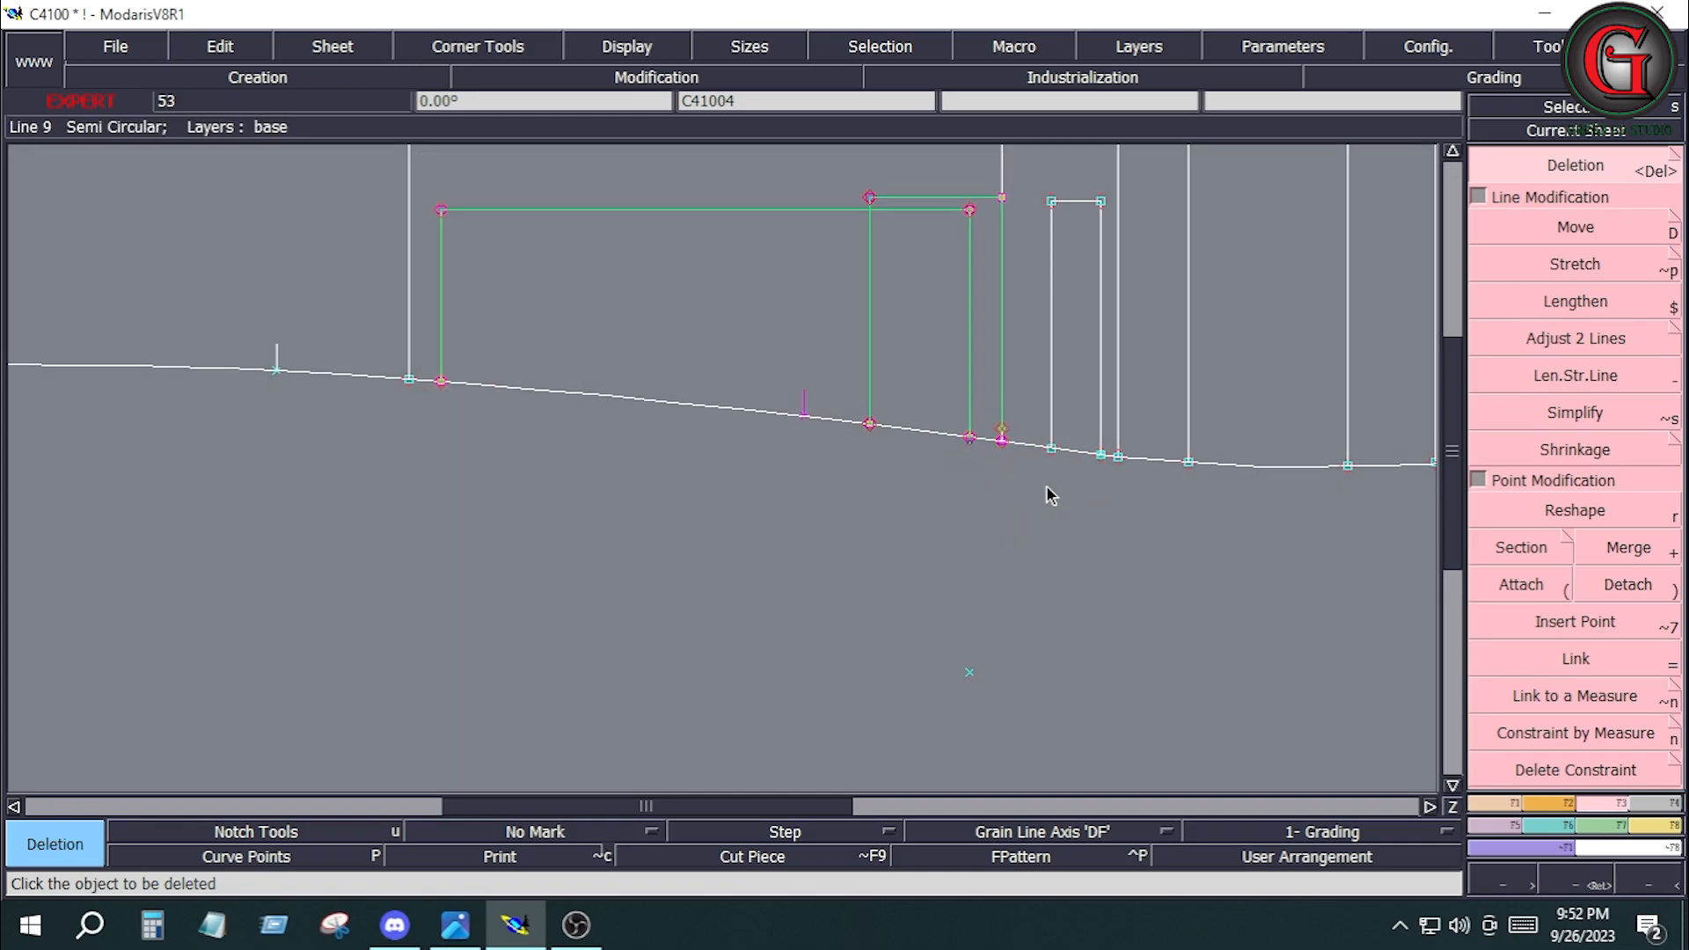
key("Home")
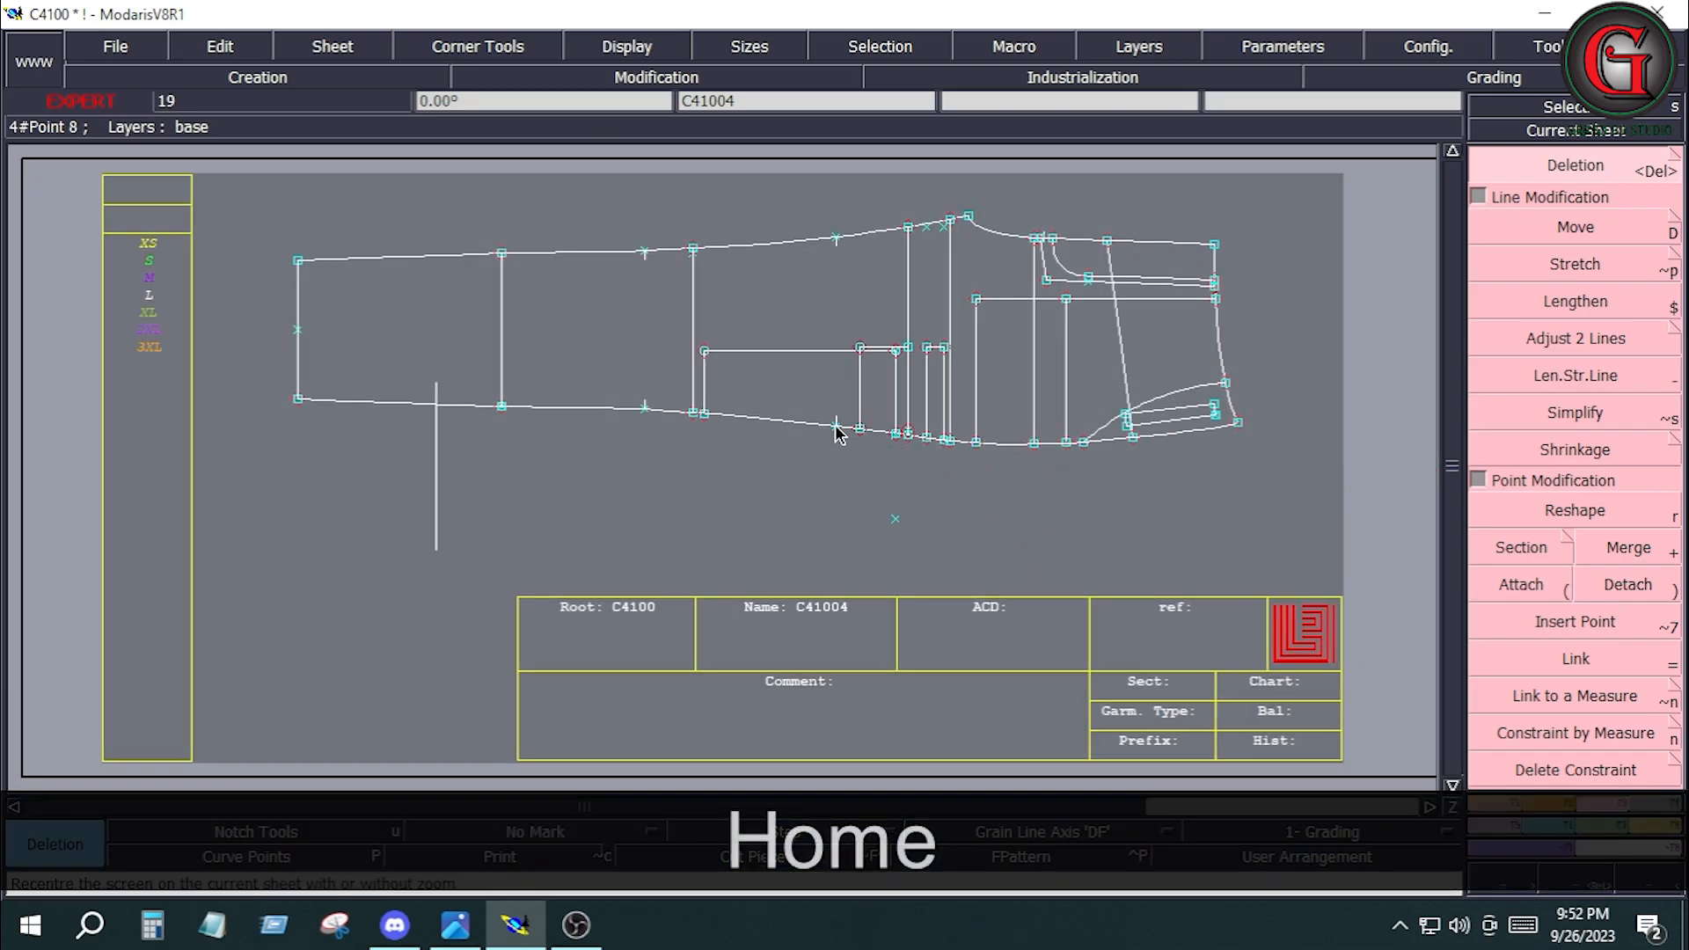
key("Return")
left_click_drag(809, 380, 943, 463)
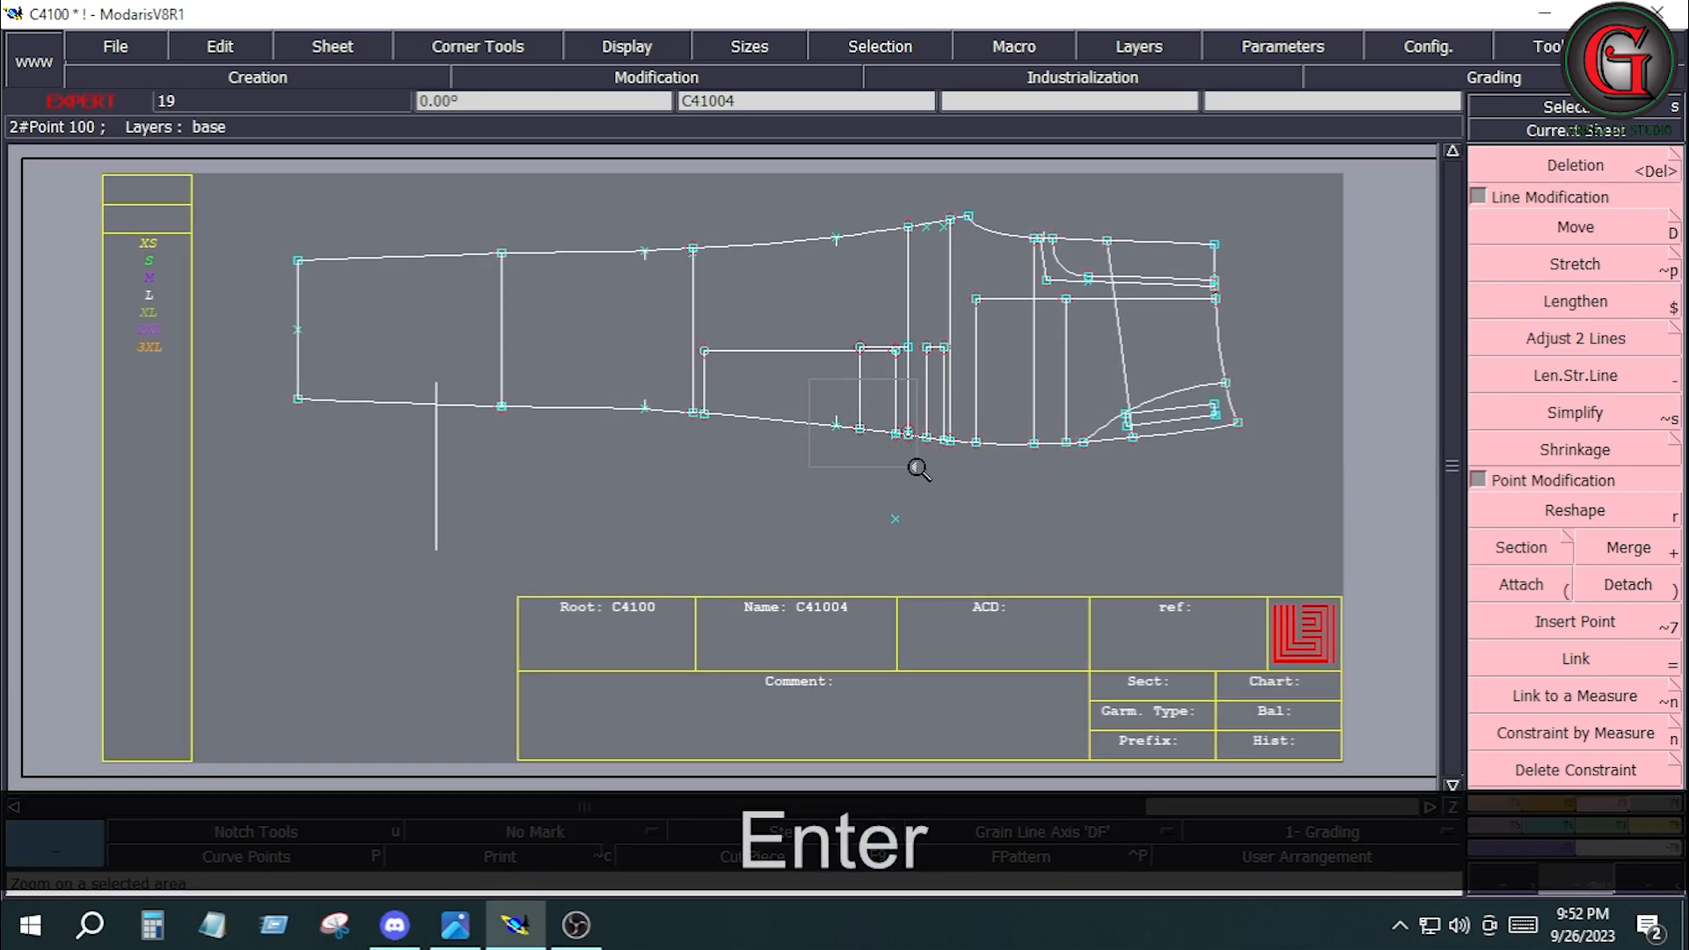
left_click(919, 468)
right_click(995, 676)
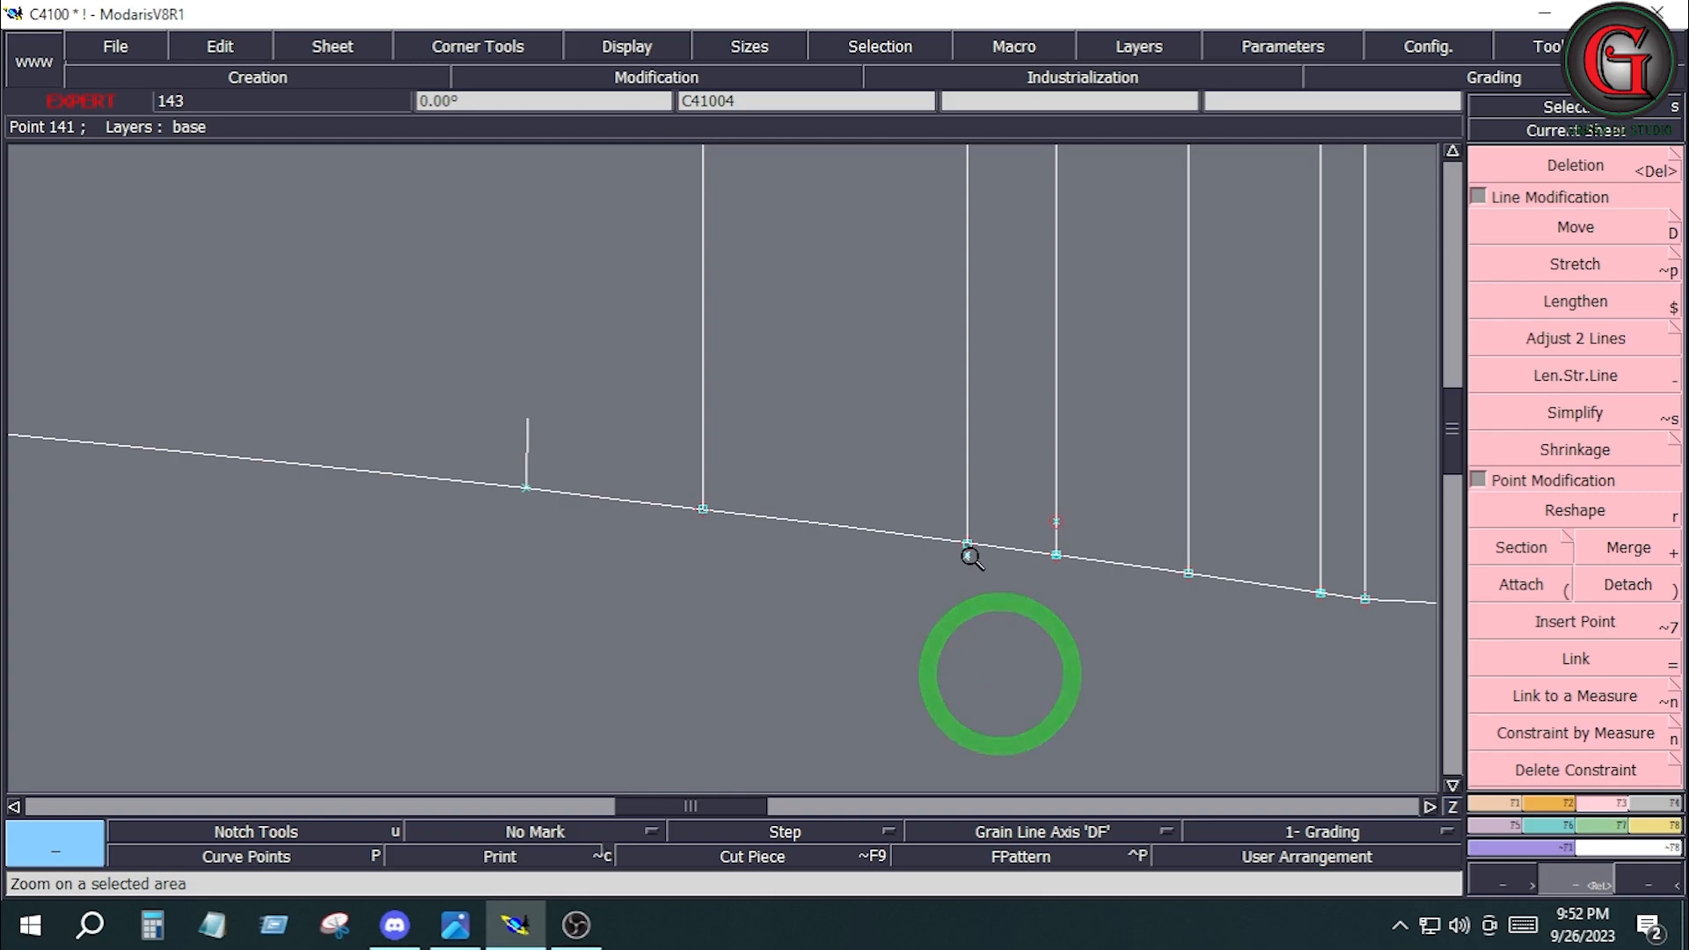
key("Delete")
left_click(1056, 520)
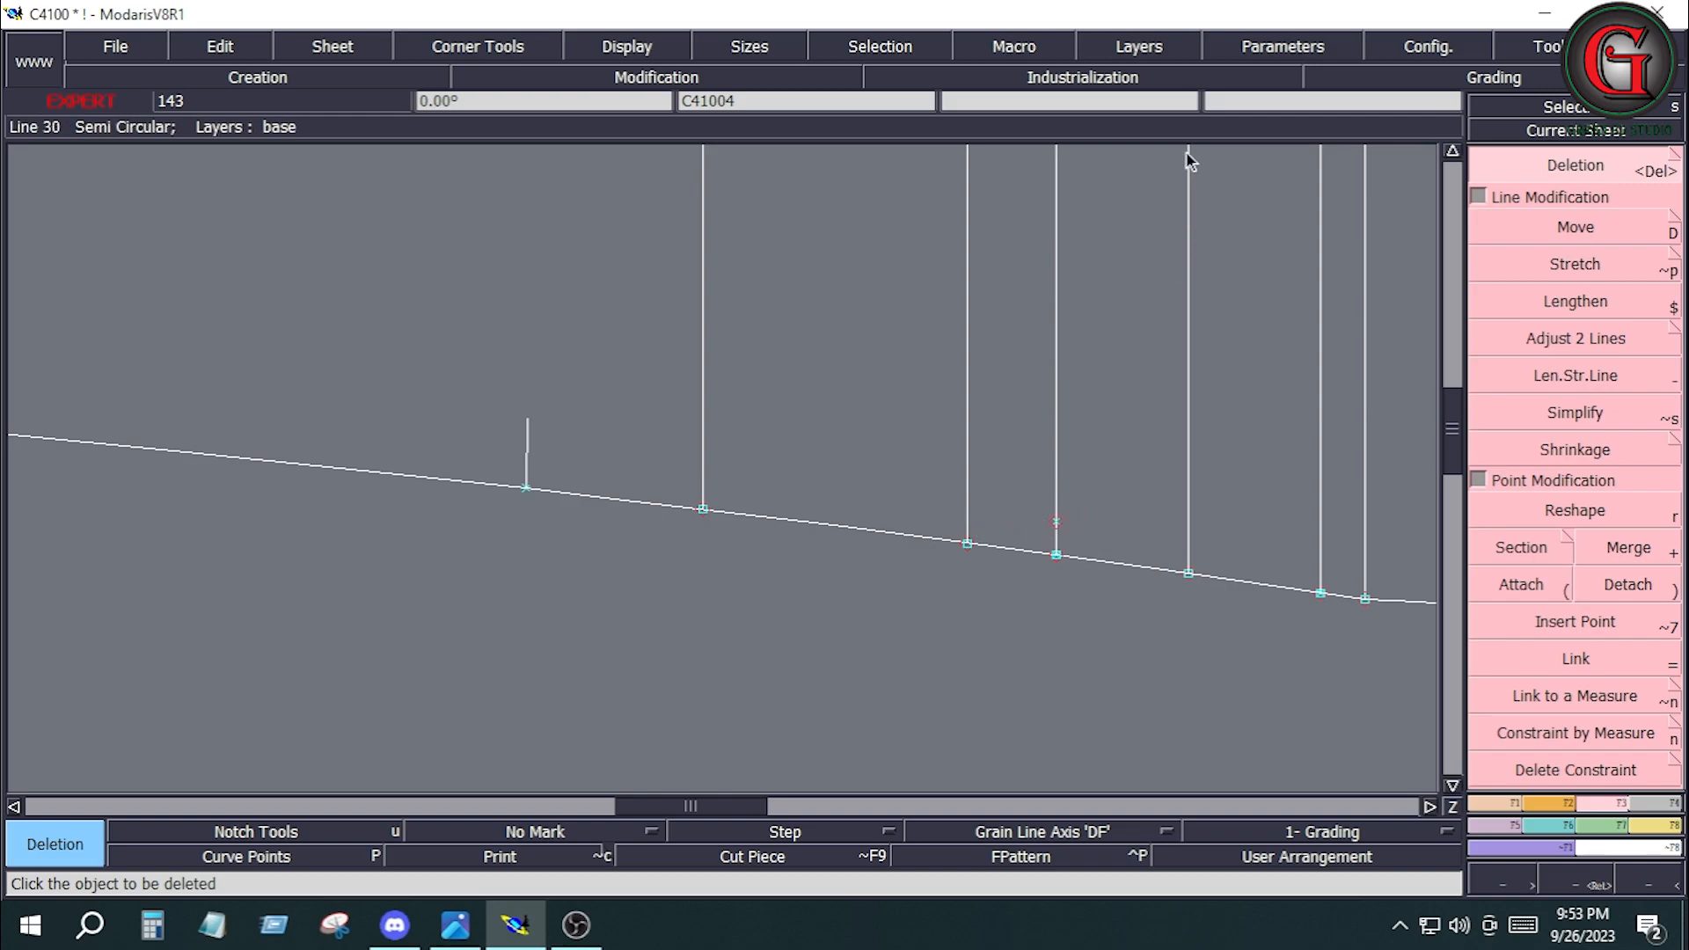
Erase the red stray point on the crosswise line, just inside the side seam, from the layer.
left_click(1138, 46)
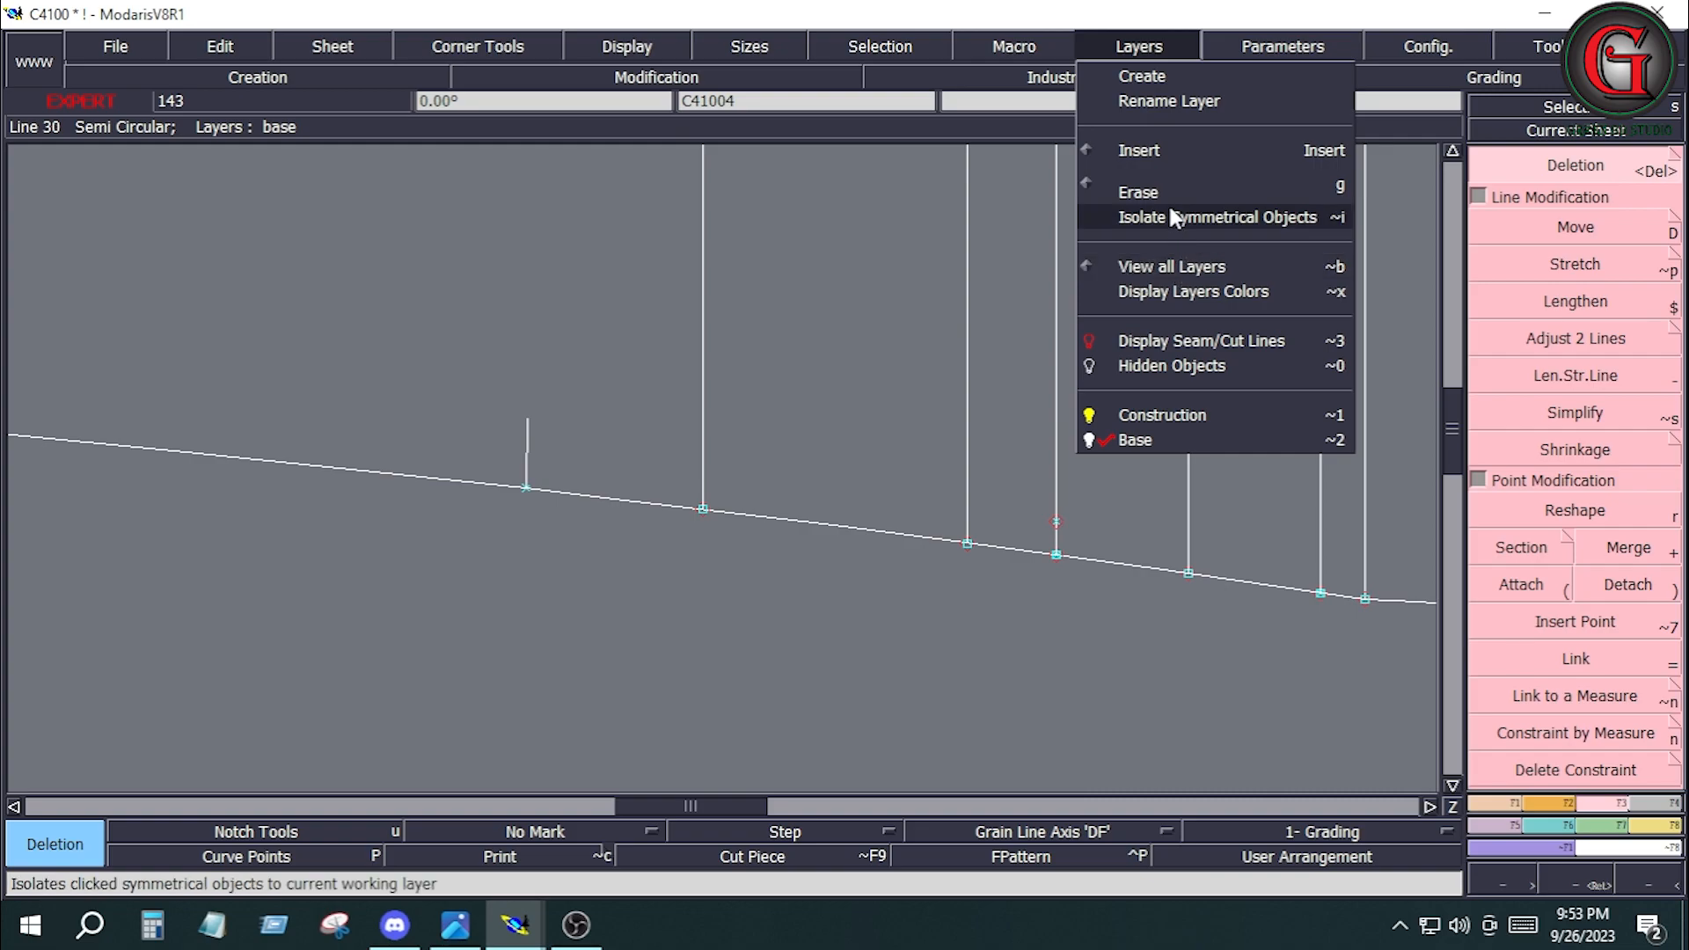
left_click(1143, 191)
left_click(1050, 525)
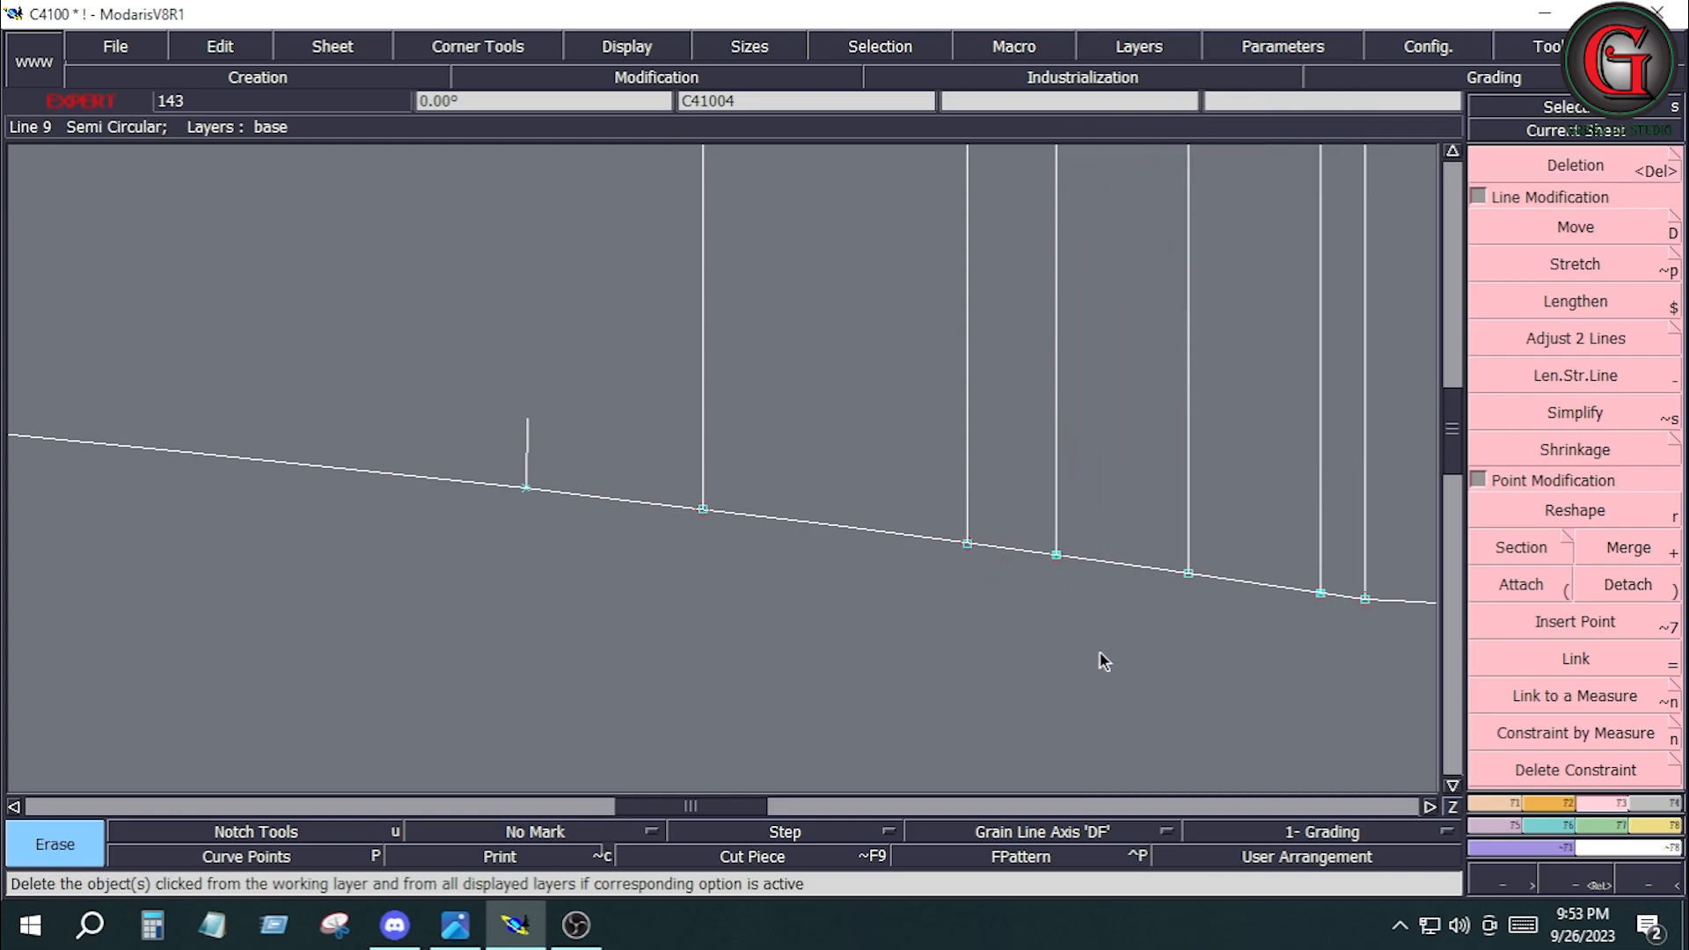
key("Delete")
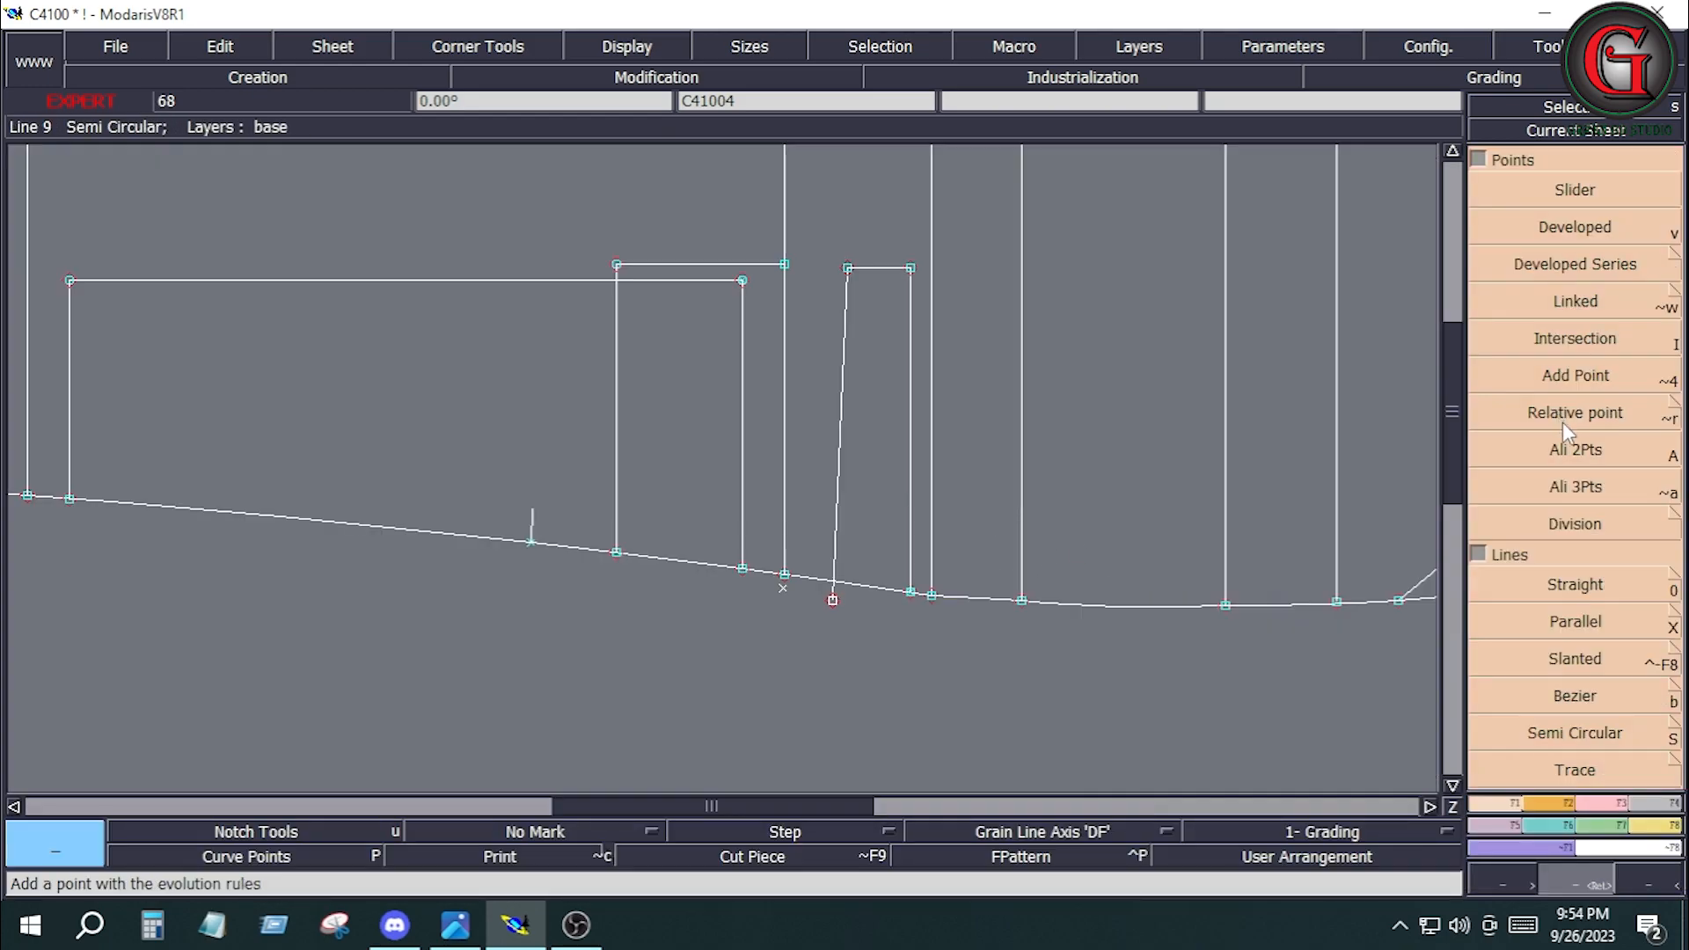
Align the lower end of the narrow piece's traced left line with its upper corner using Ali 2Pts.
left_click(1571, 453)
left_click(847, 267)
left_click(834, 599)
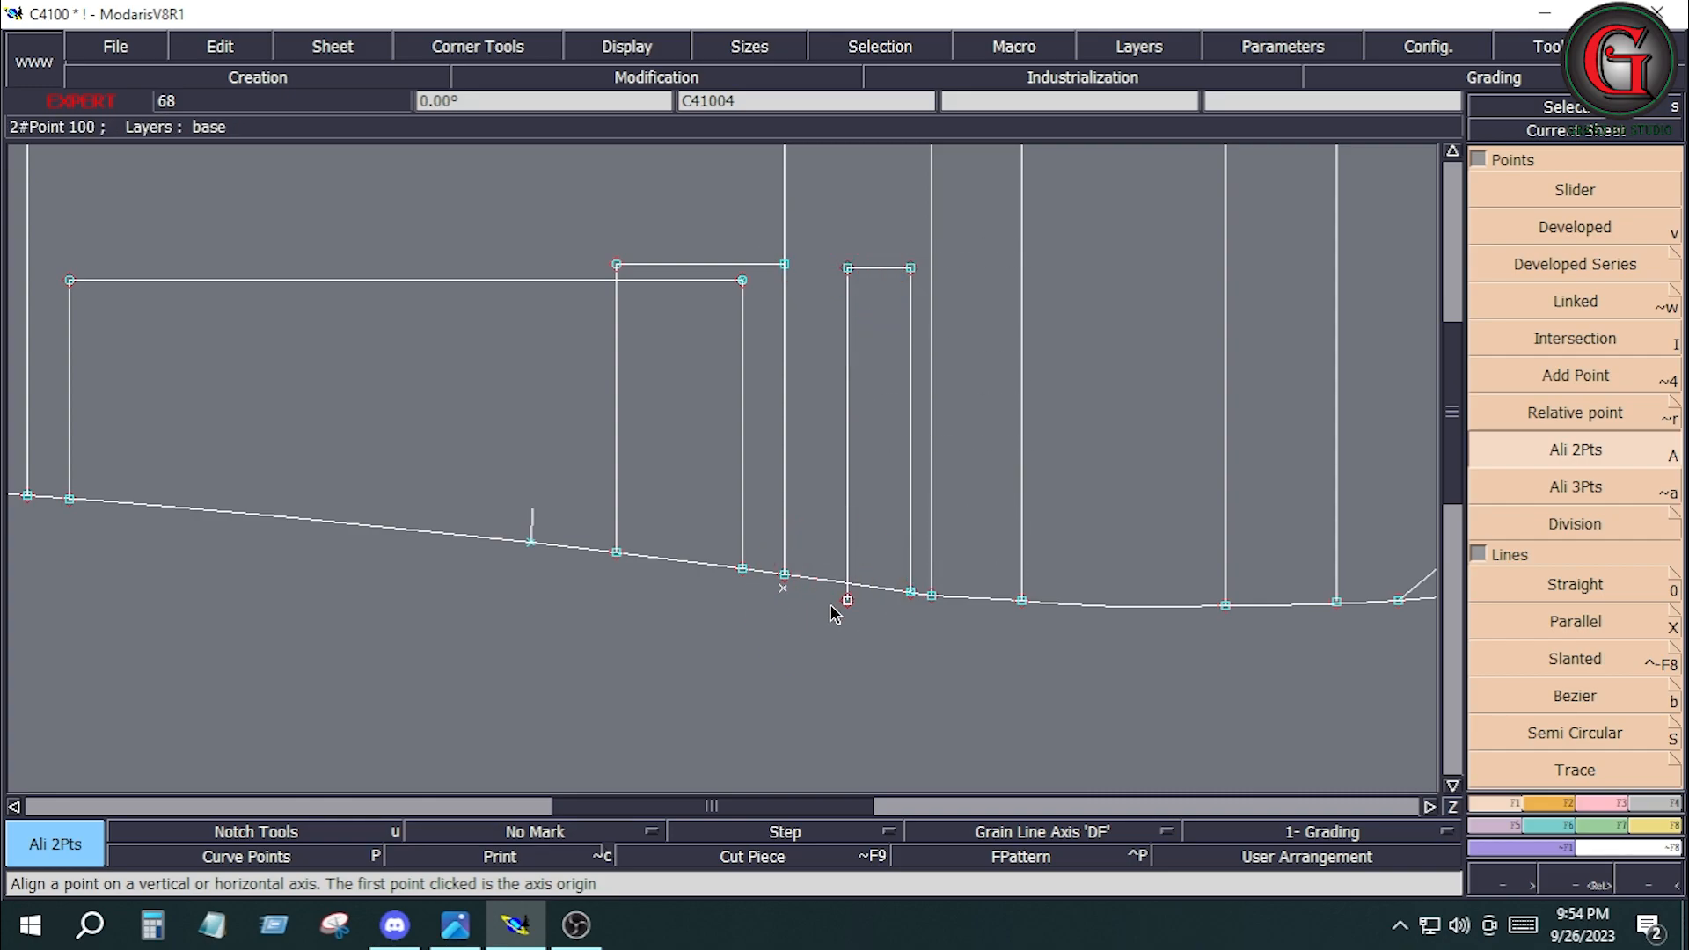
Trim the narrow piece's traced left line to the side seam with Adjust 2 Lines.
key("Delete")
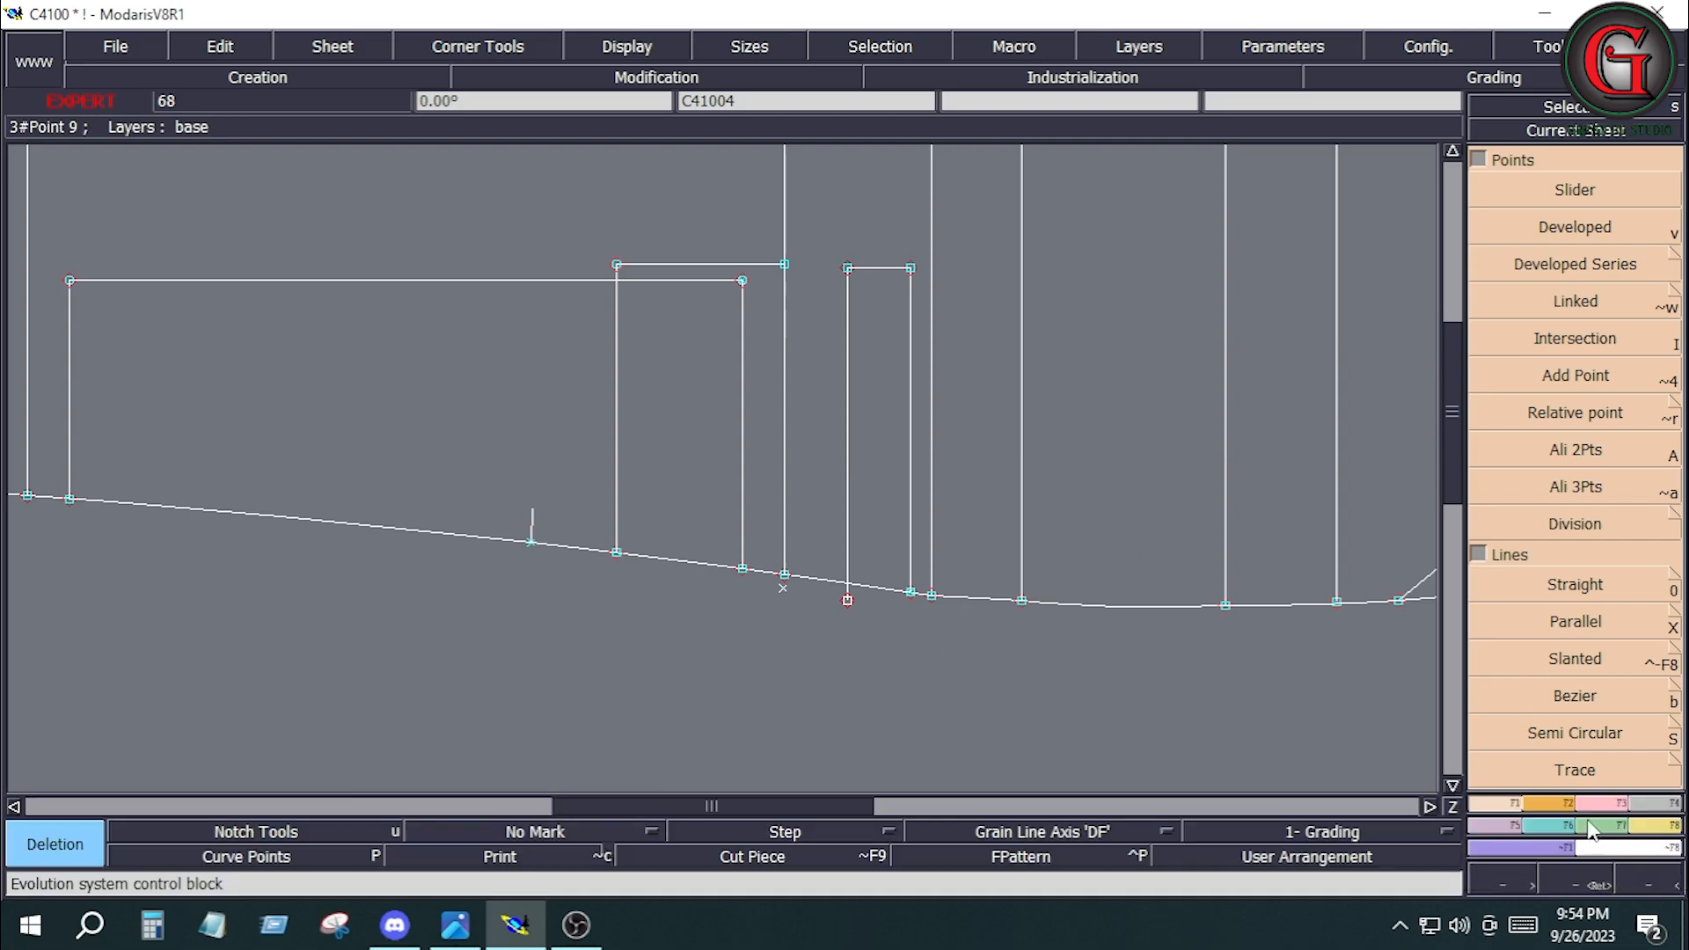
left_click(1590, 804)
left_click(1574, 343)
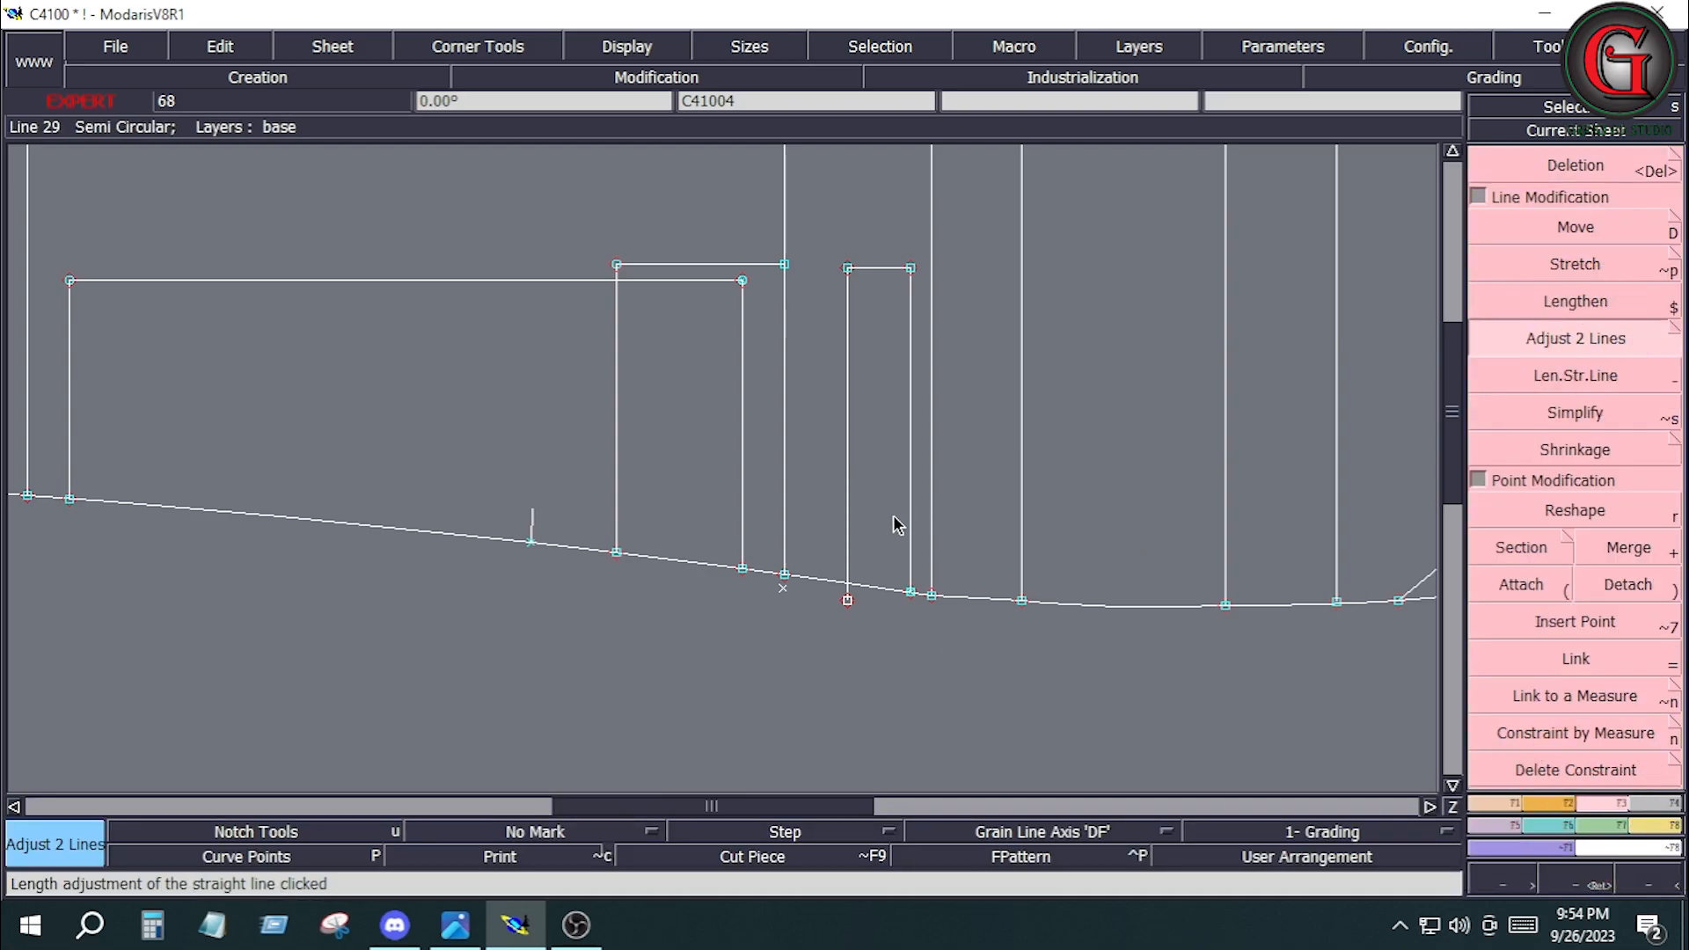
left_click(867, 584)
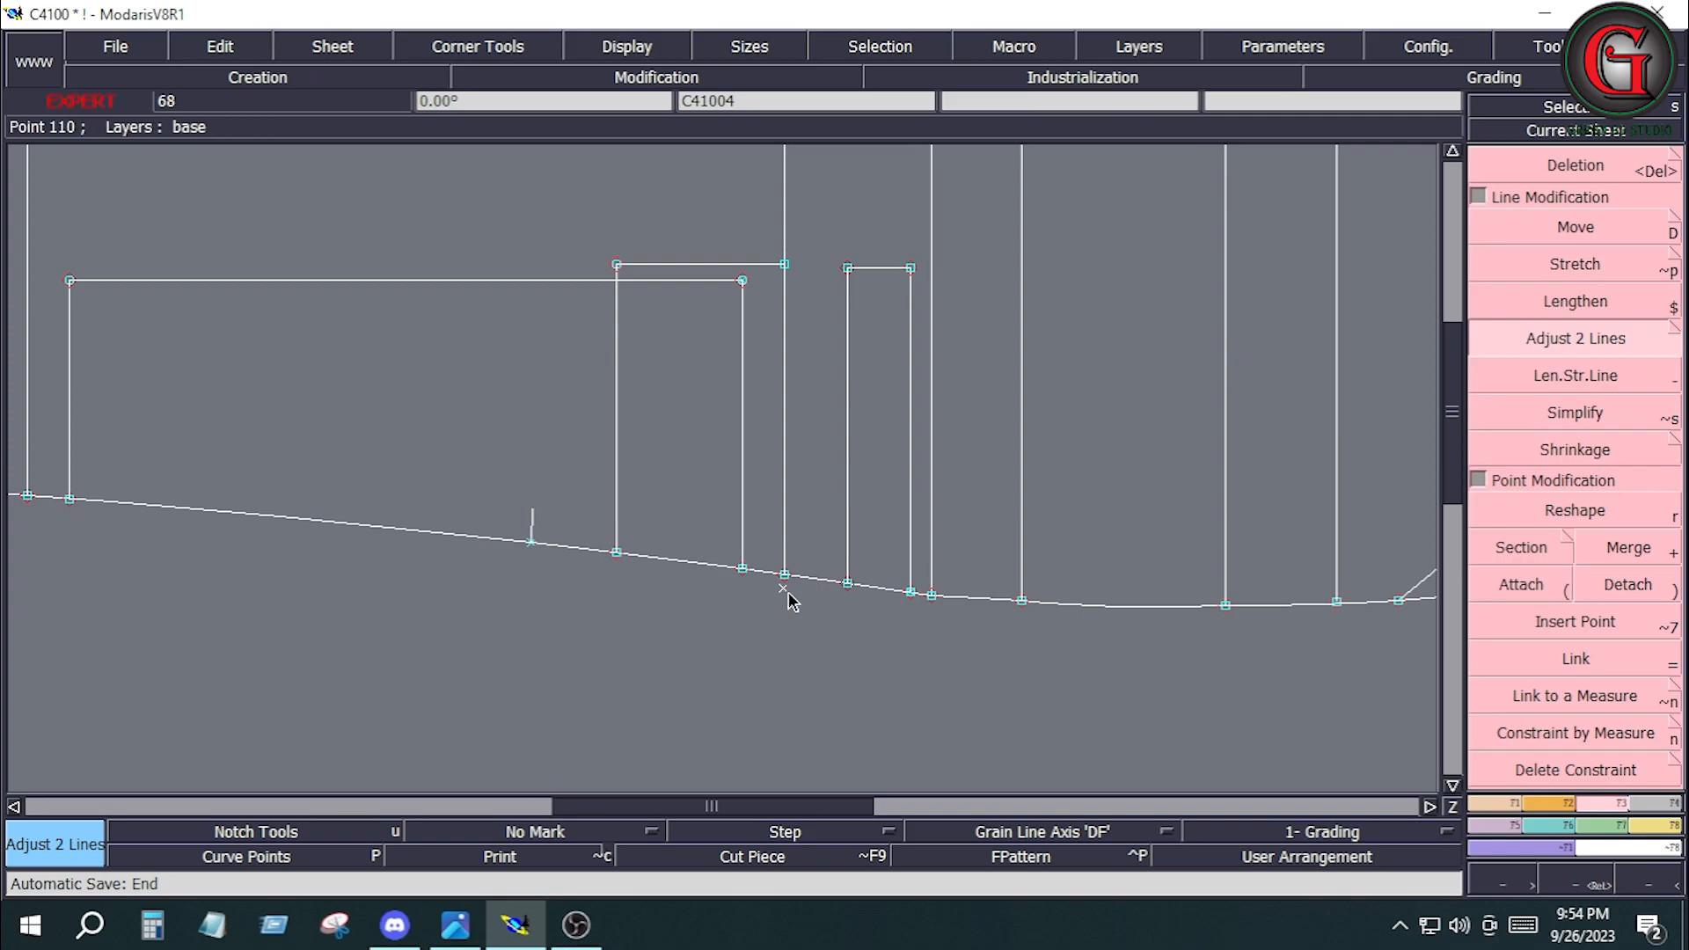
Erase the leftover point just outside the side seam, between the pocket and the narrow piece, from the layer.
key("Delete")
left_click(784, 589)
left_click(1156, 44)
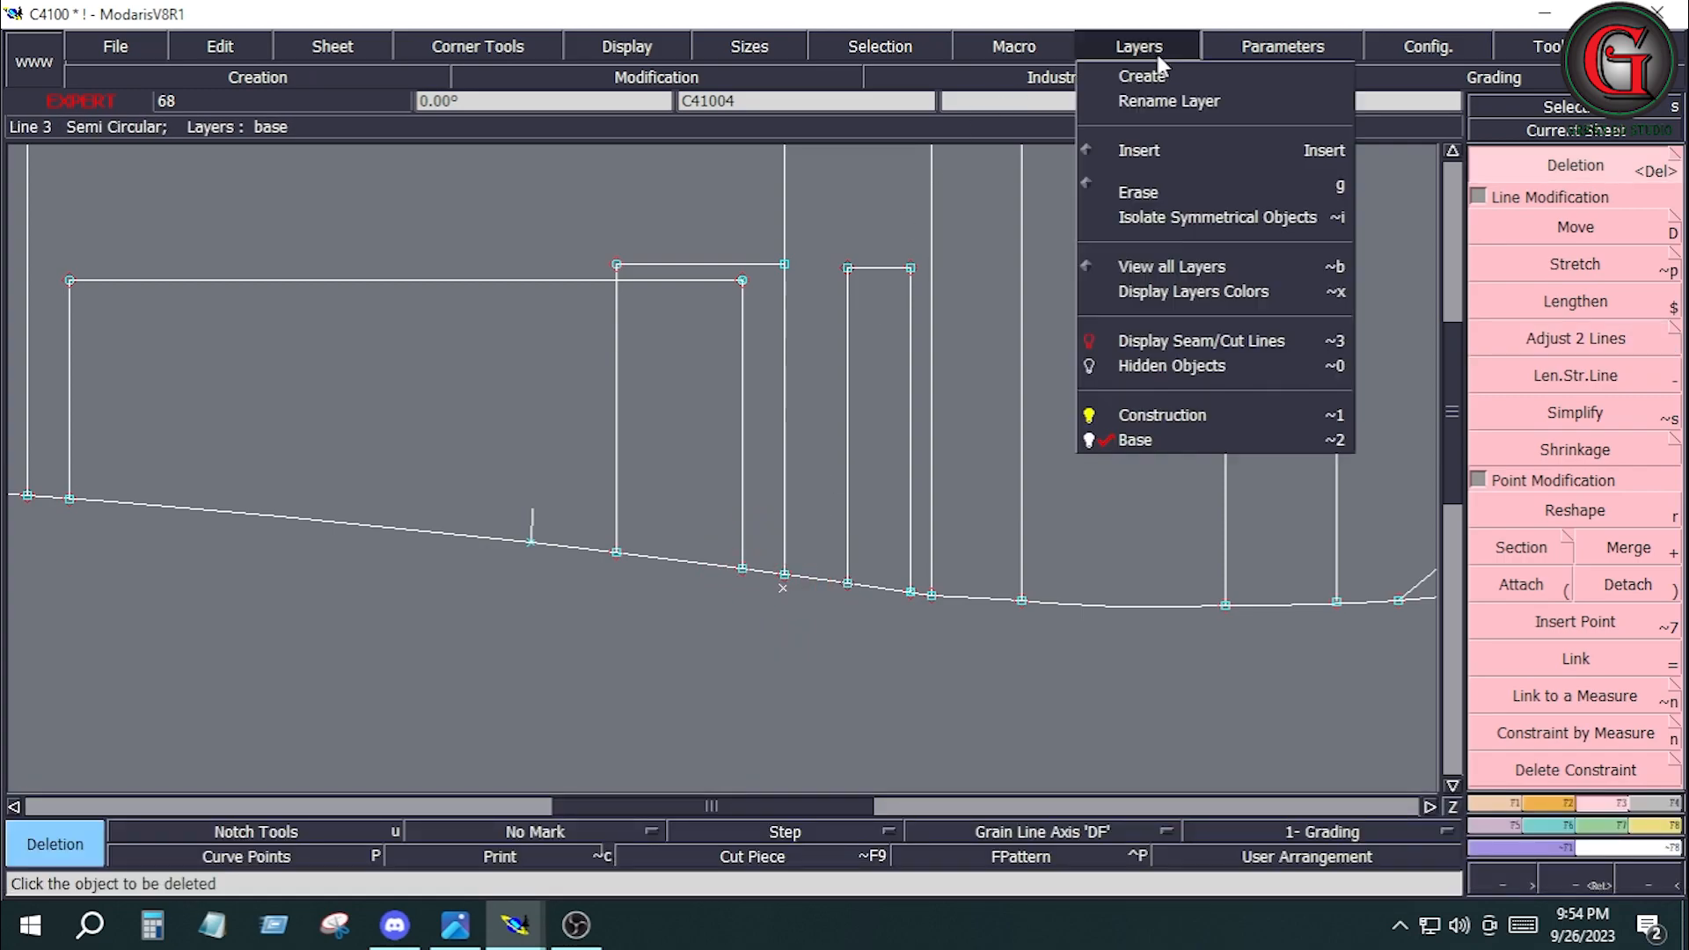
left_click(1137, 192)
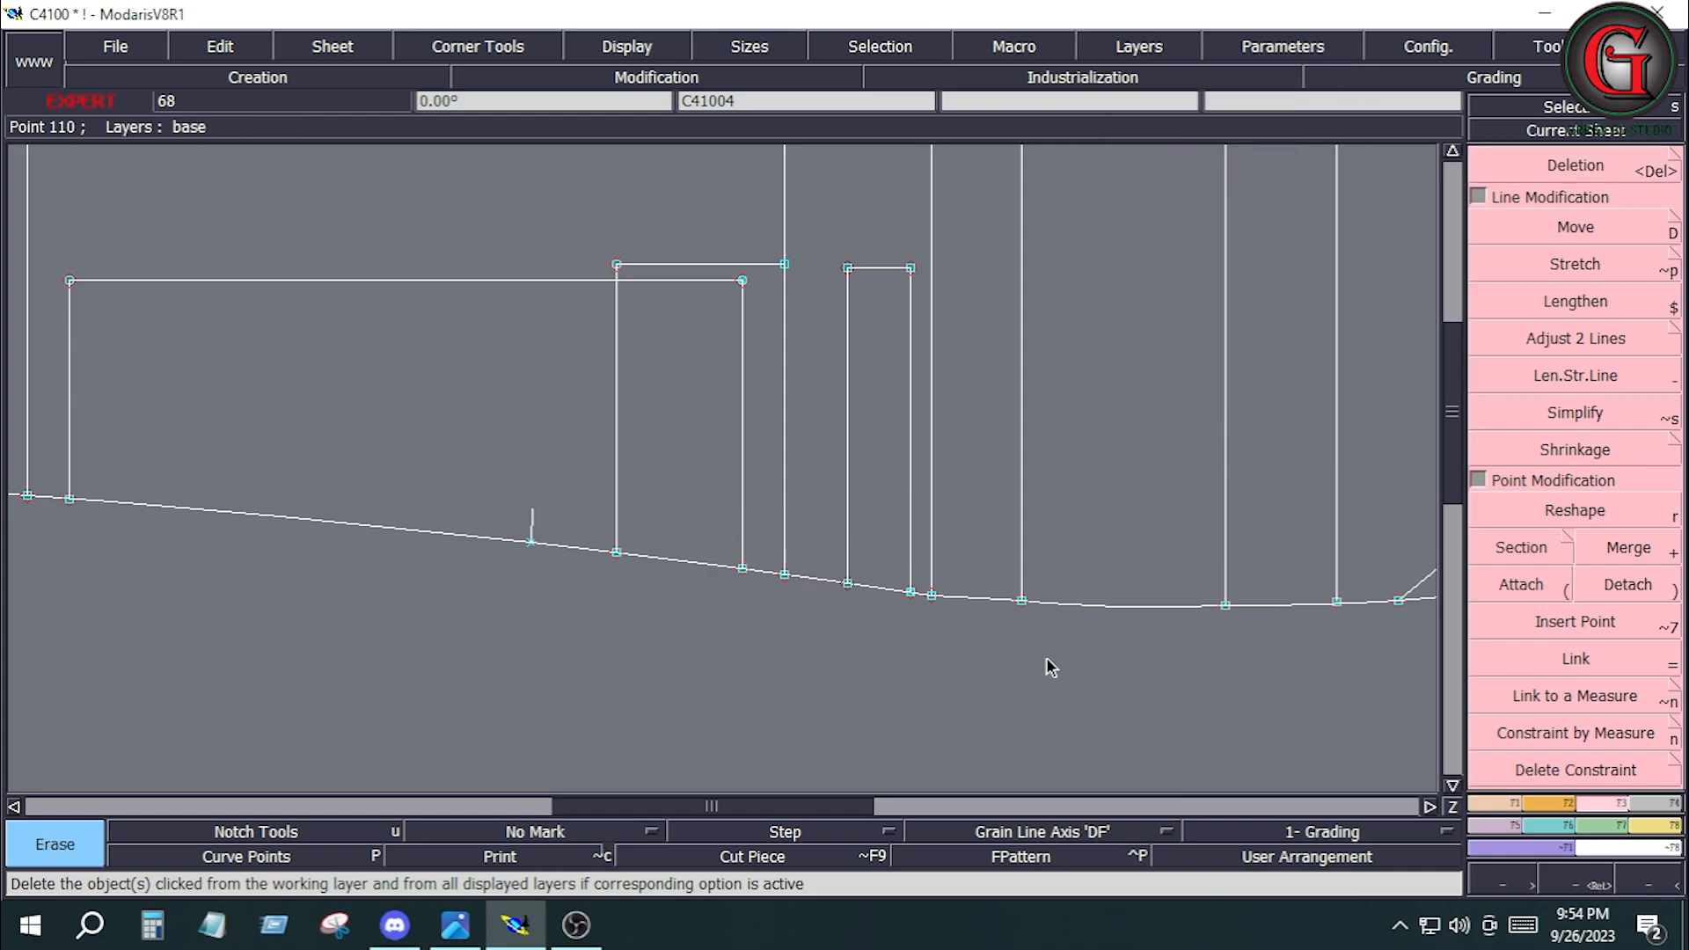
left_click(1572, 168)
Extract the front leg up to the curved pocket opening as a Seam piece, including the selected internal lines and points.
key("Home")
left_click_drag(459, 161, 1261, 473)
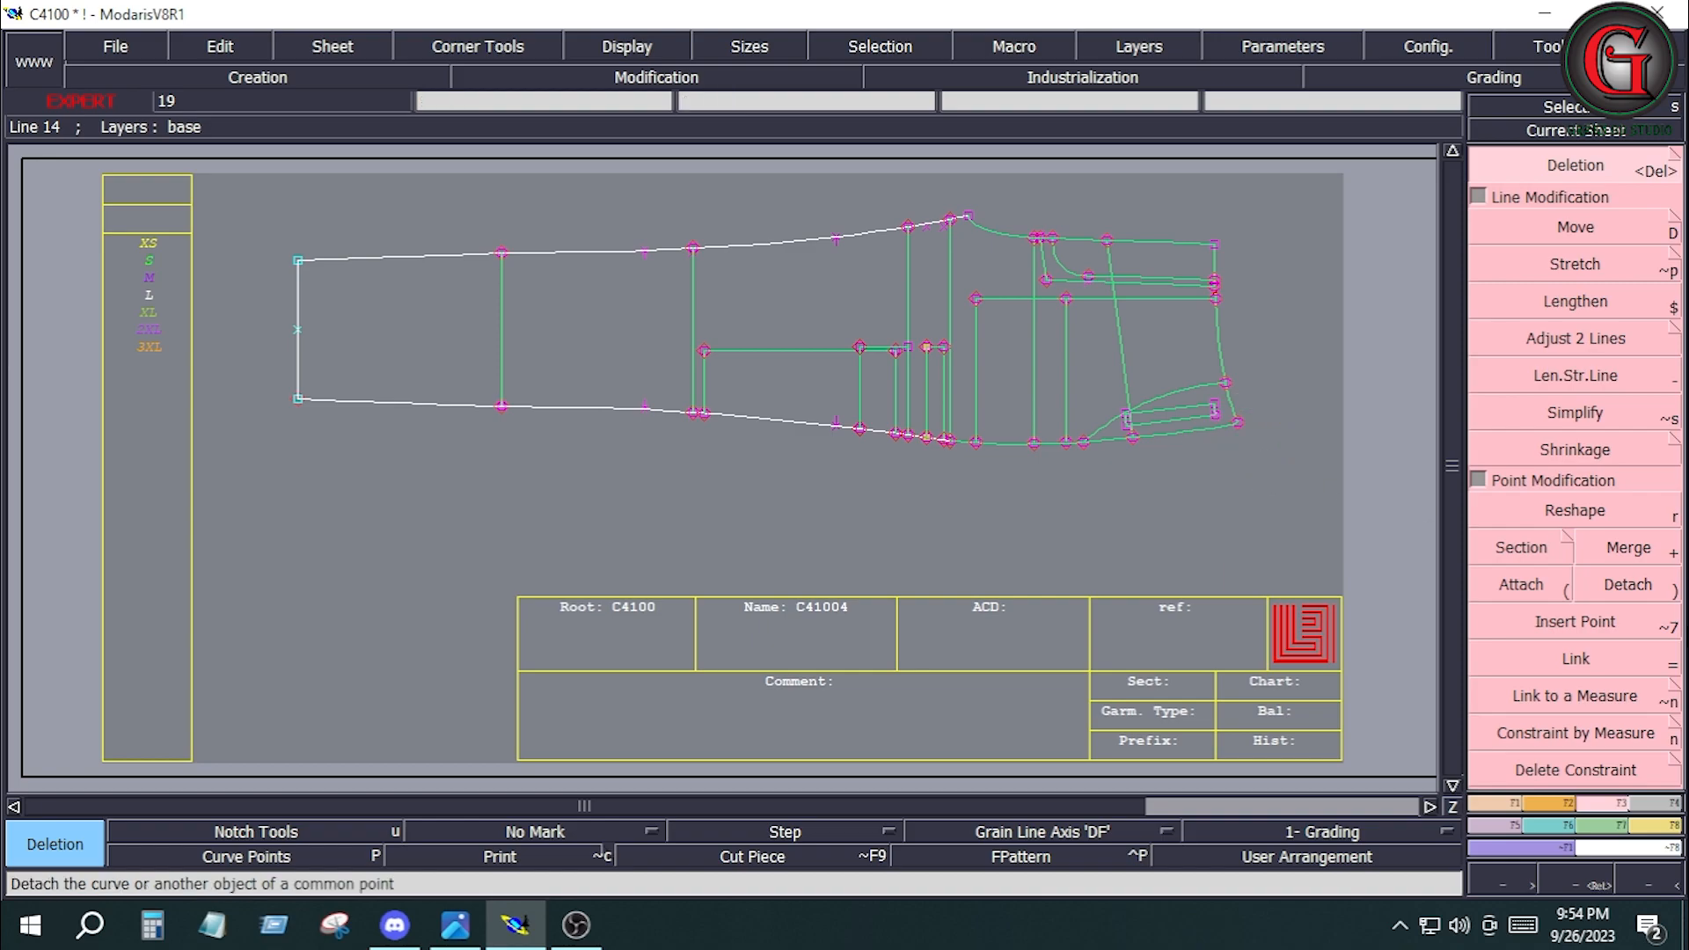
left_click(1671, 807)
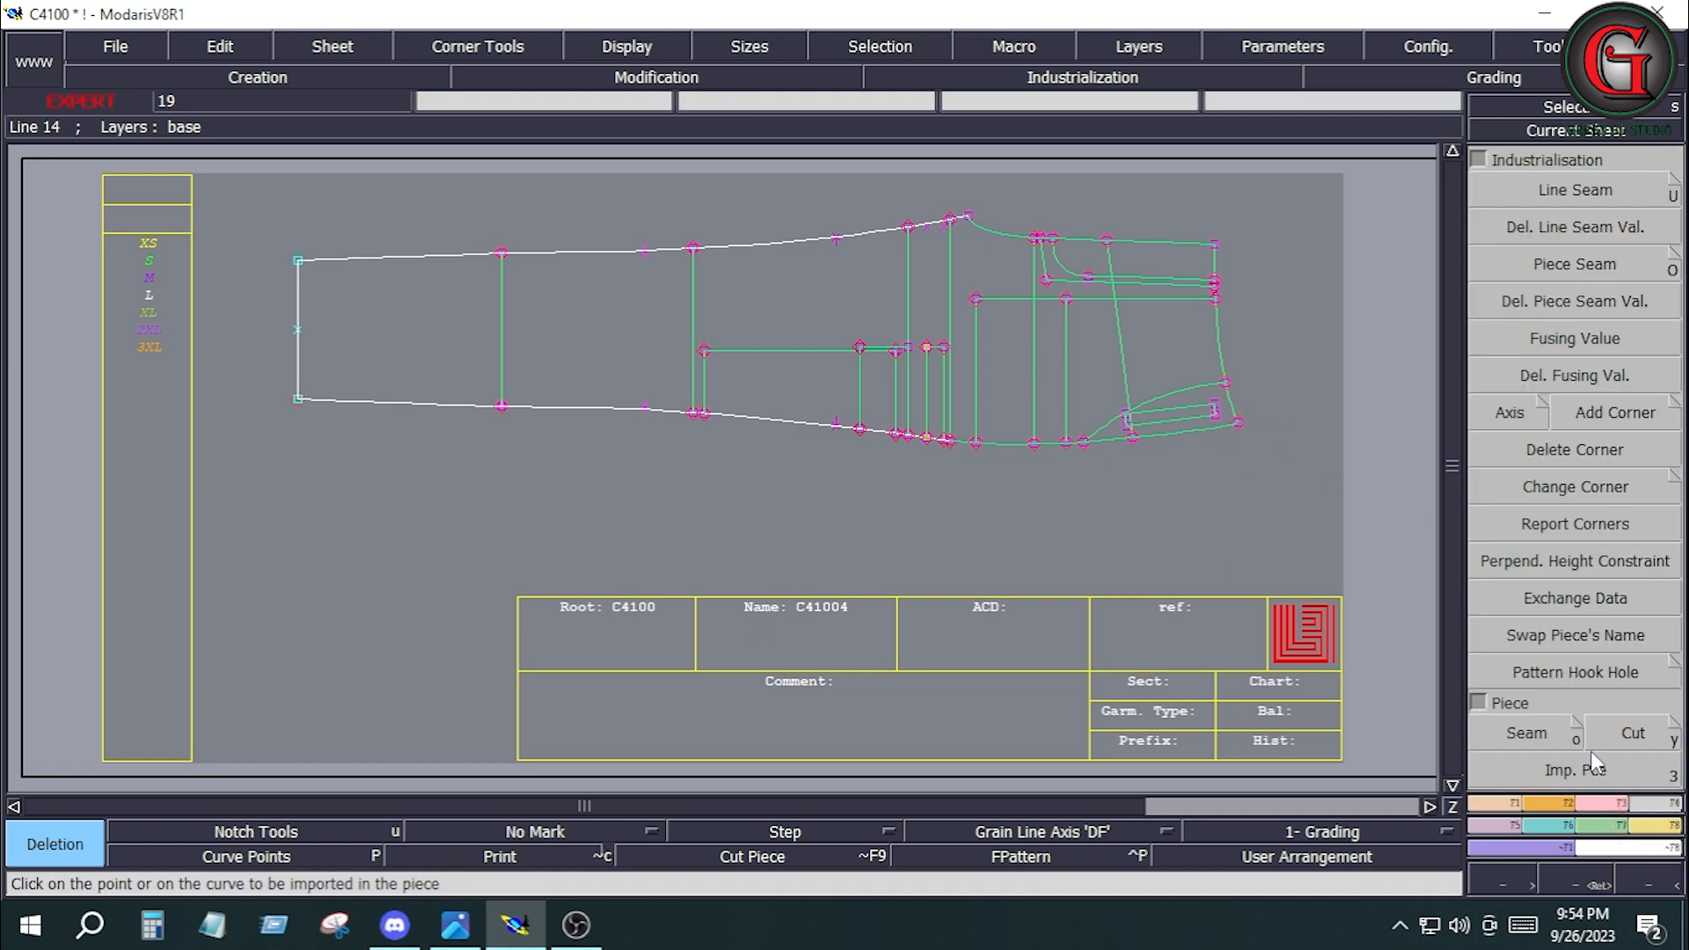
left_click(1537, 735)
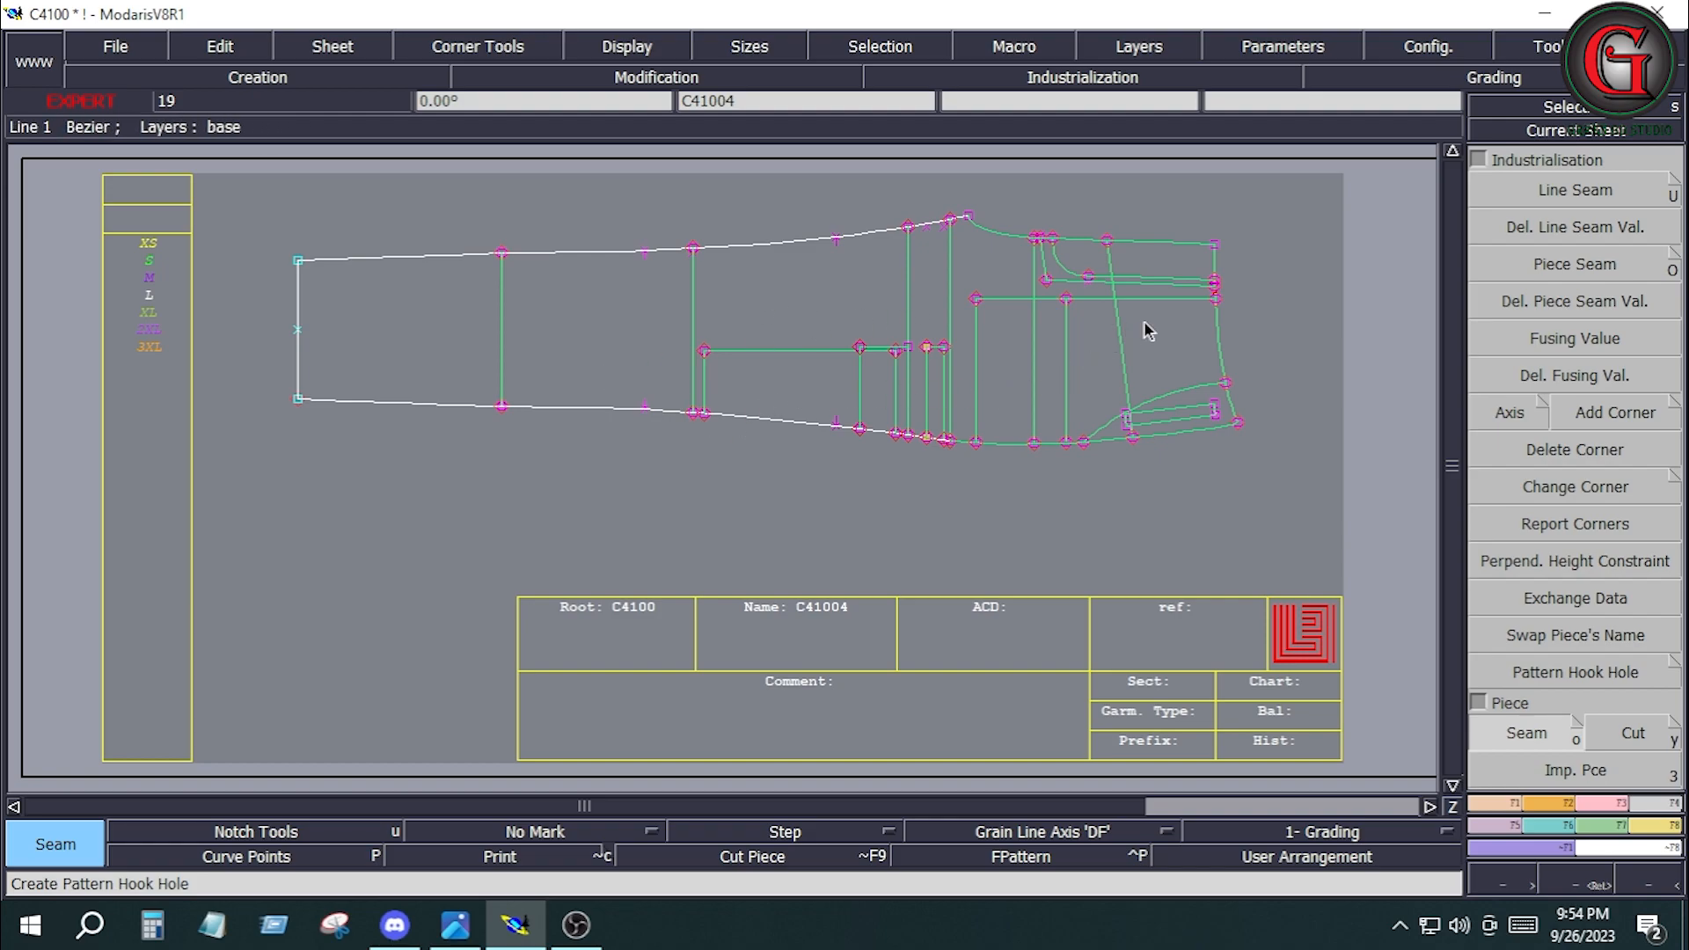
left_click(1178, 273)
left_click(1185, 337)
left_click(1032, 422)
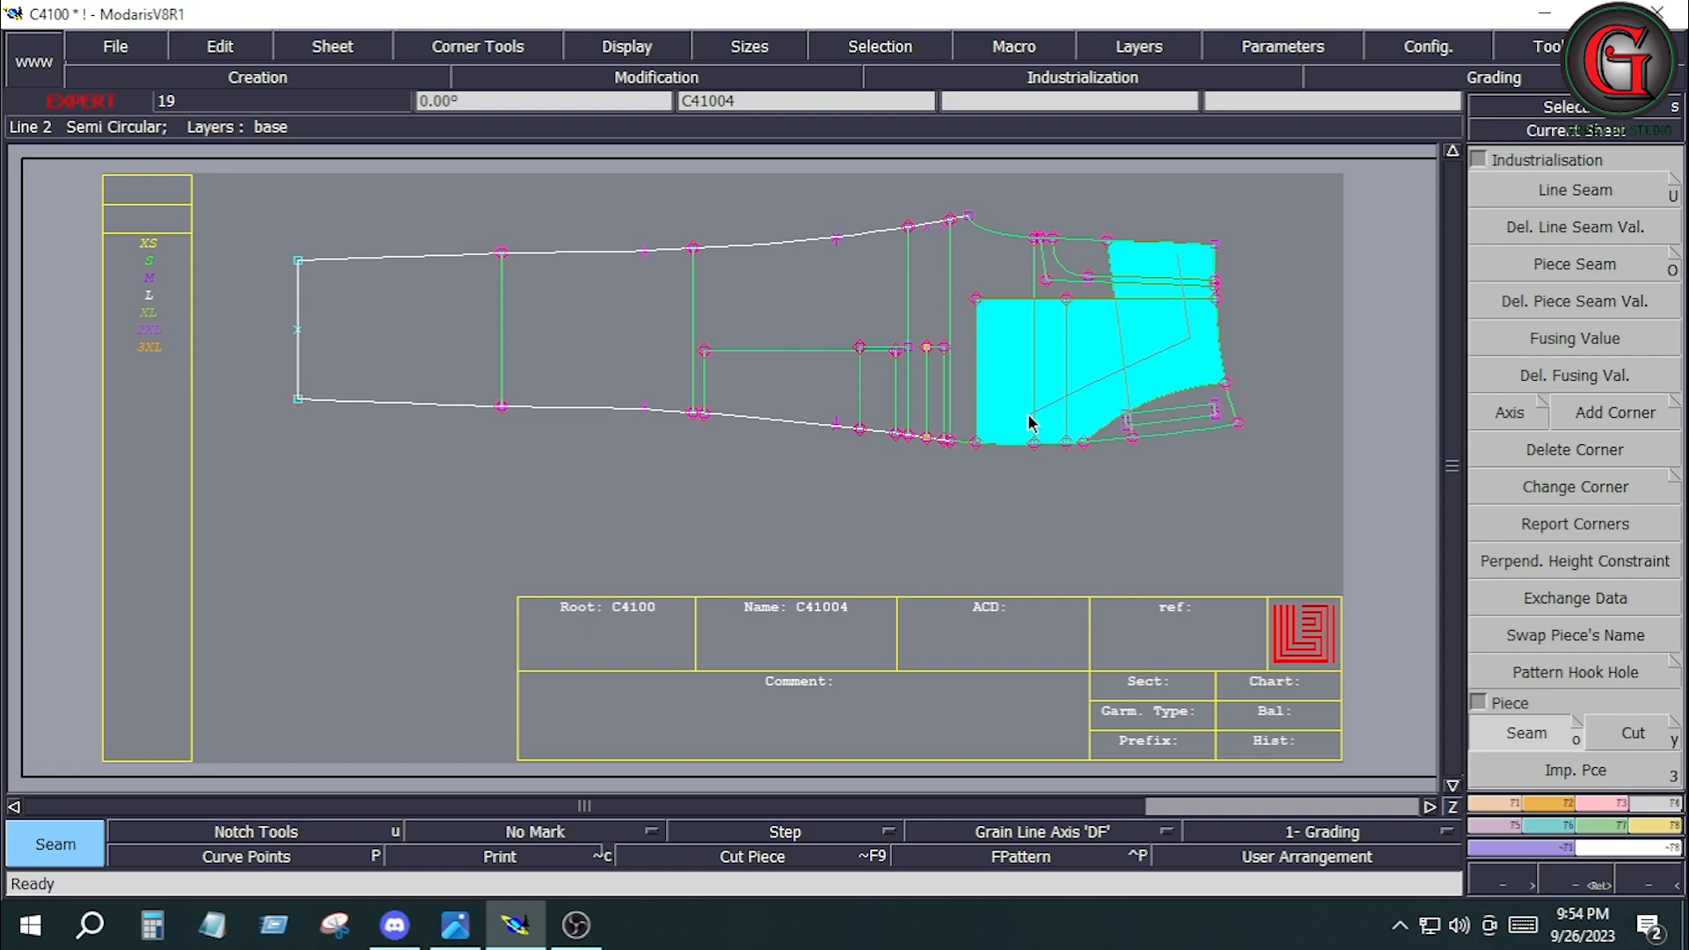
left_click(1091, 268)
left_click(935, 261)
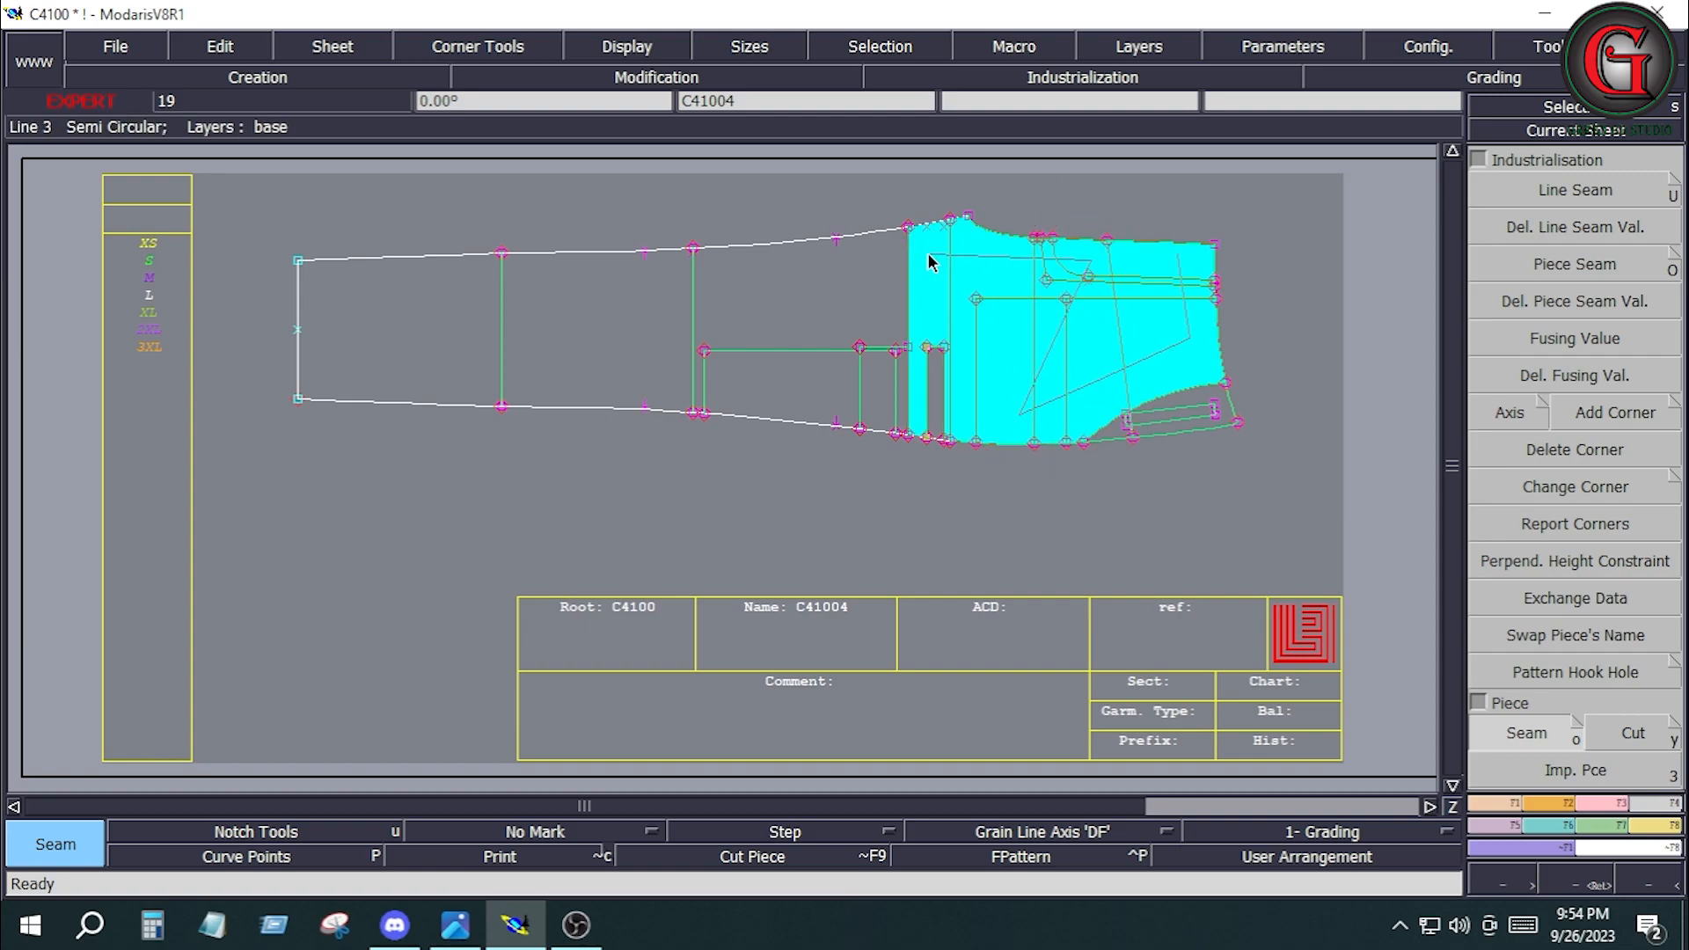
left_click(454, 310)
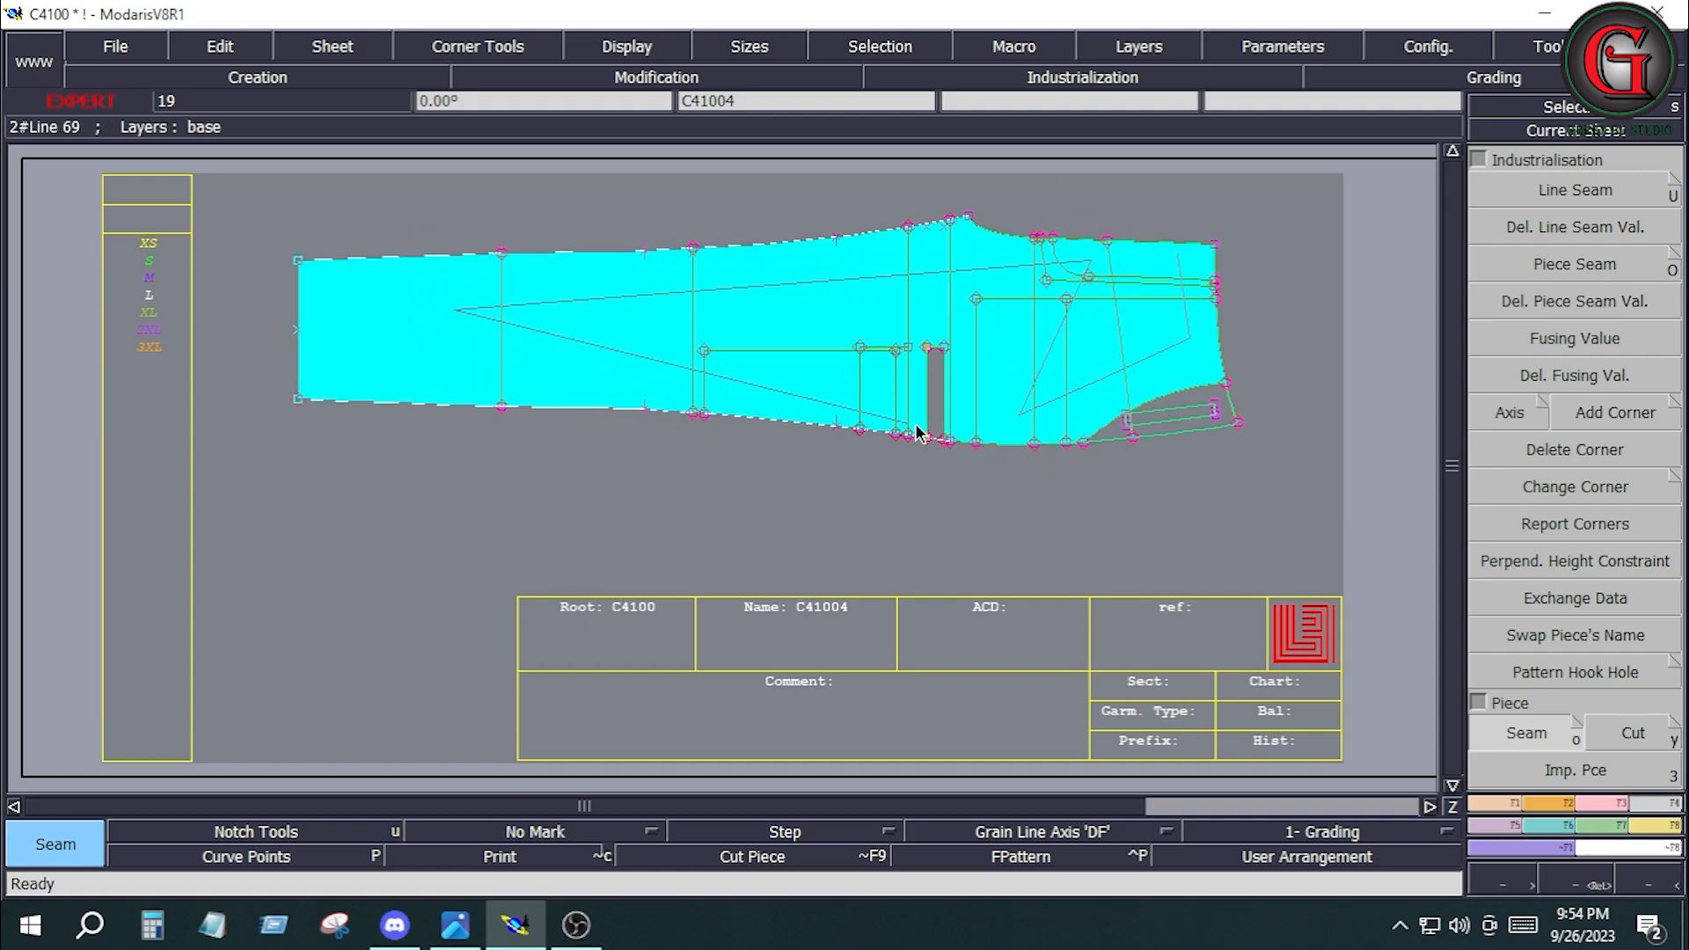
right_click(1001, 418)
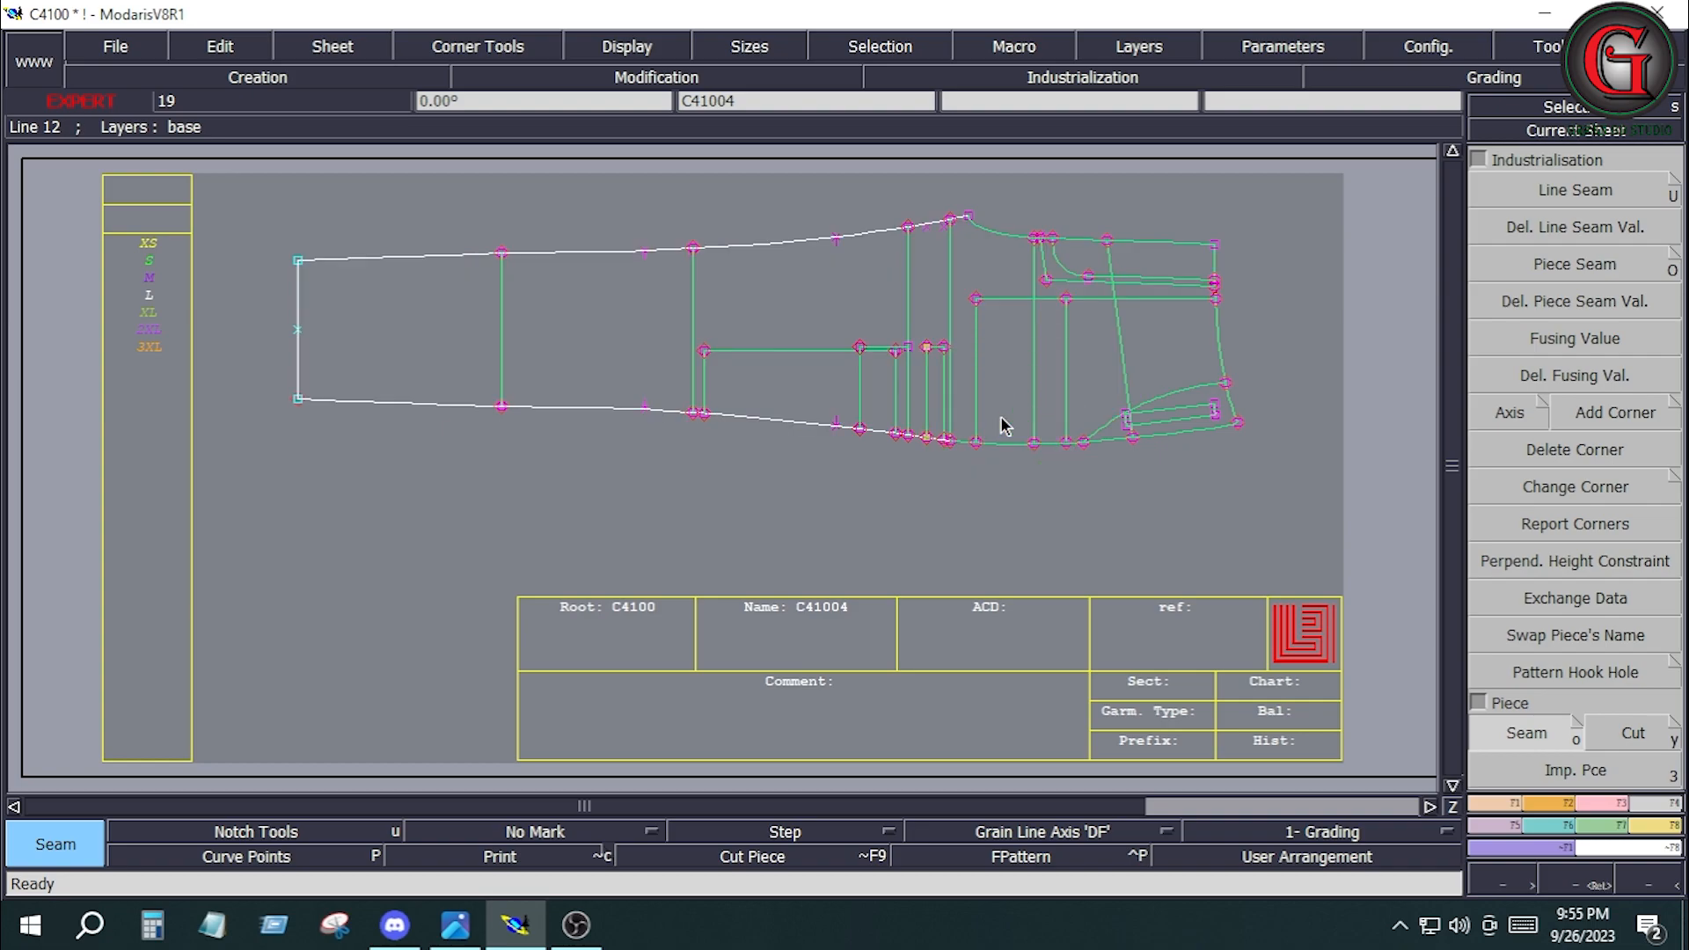
Delete the fly lines, the hip-level crosswise line, the slanted line and the lines outside the pocket opening from piece C410014.
key("j")
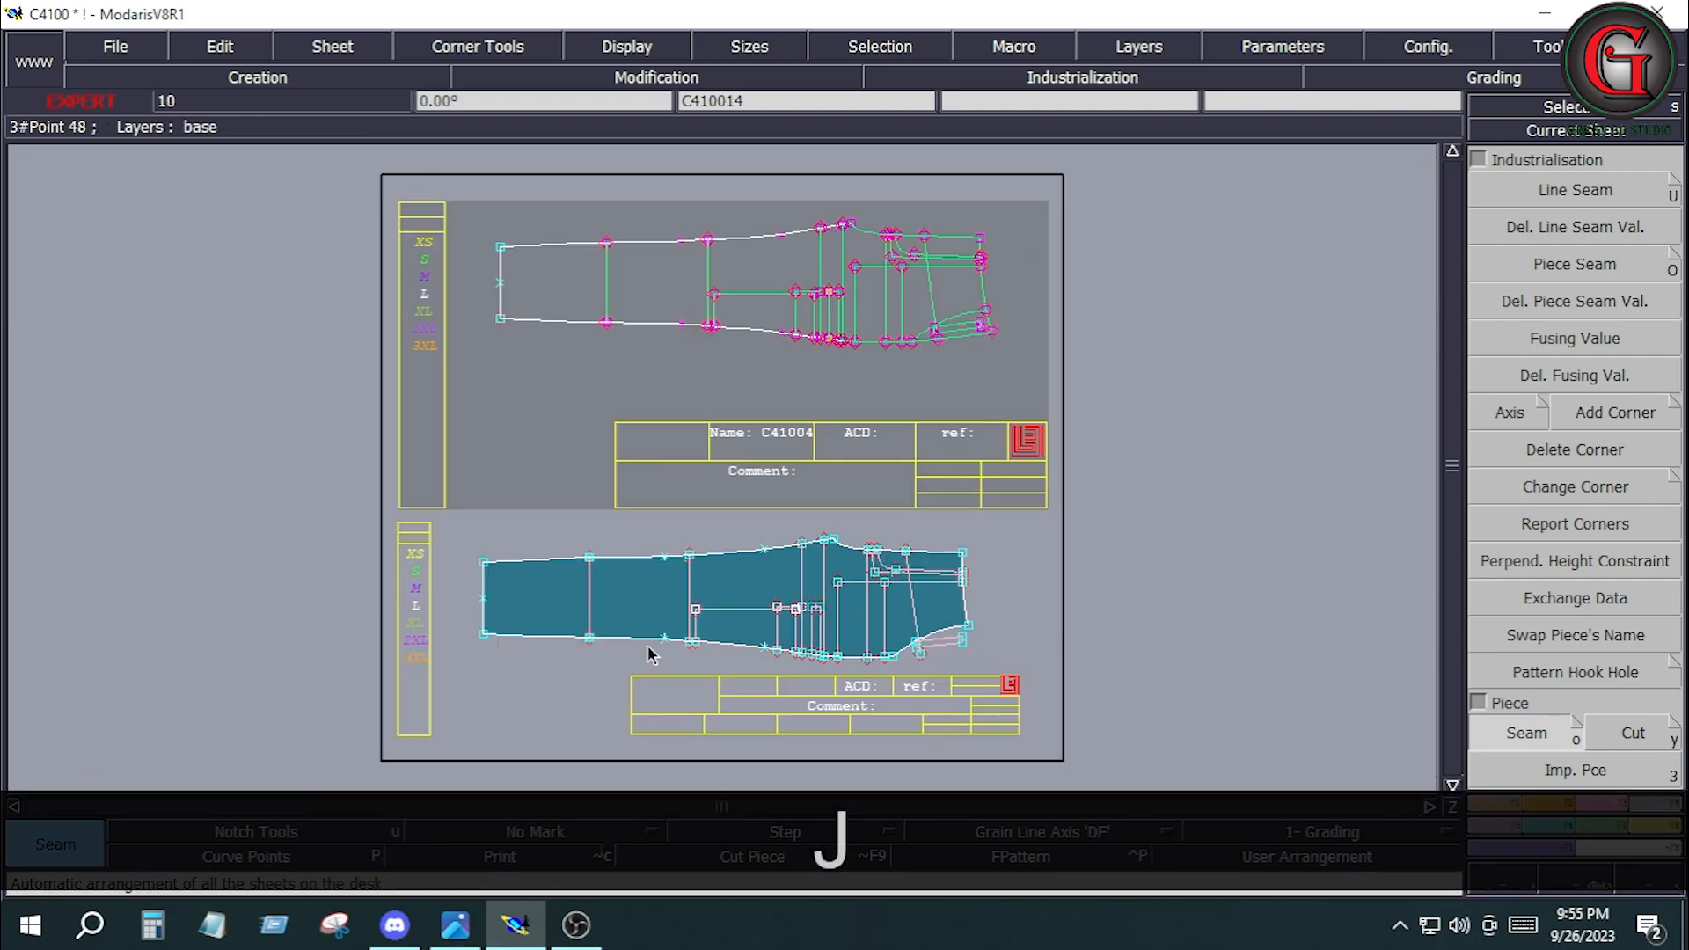
key("Home")
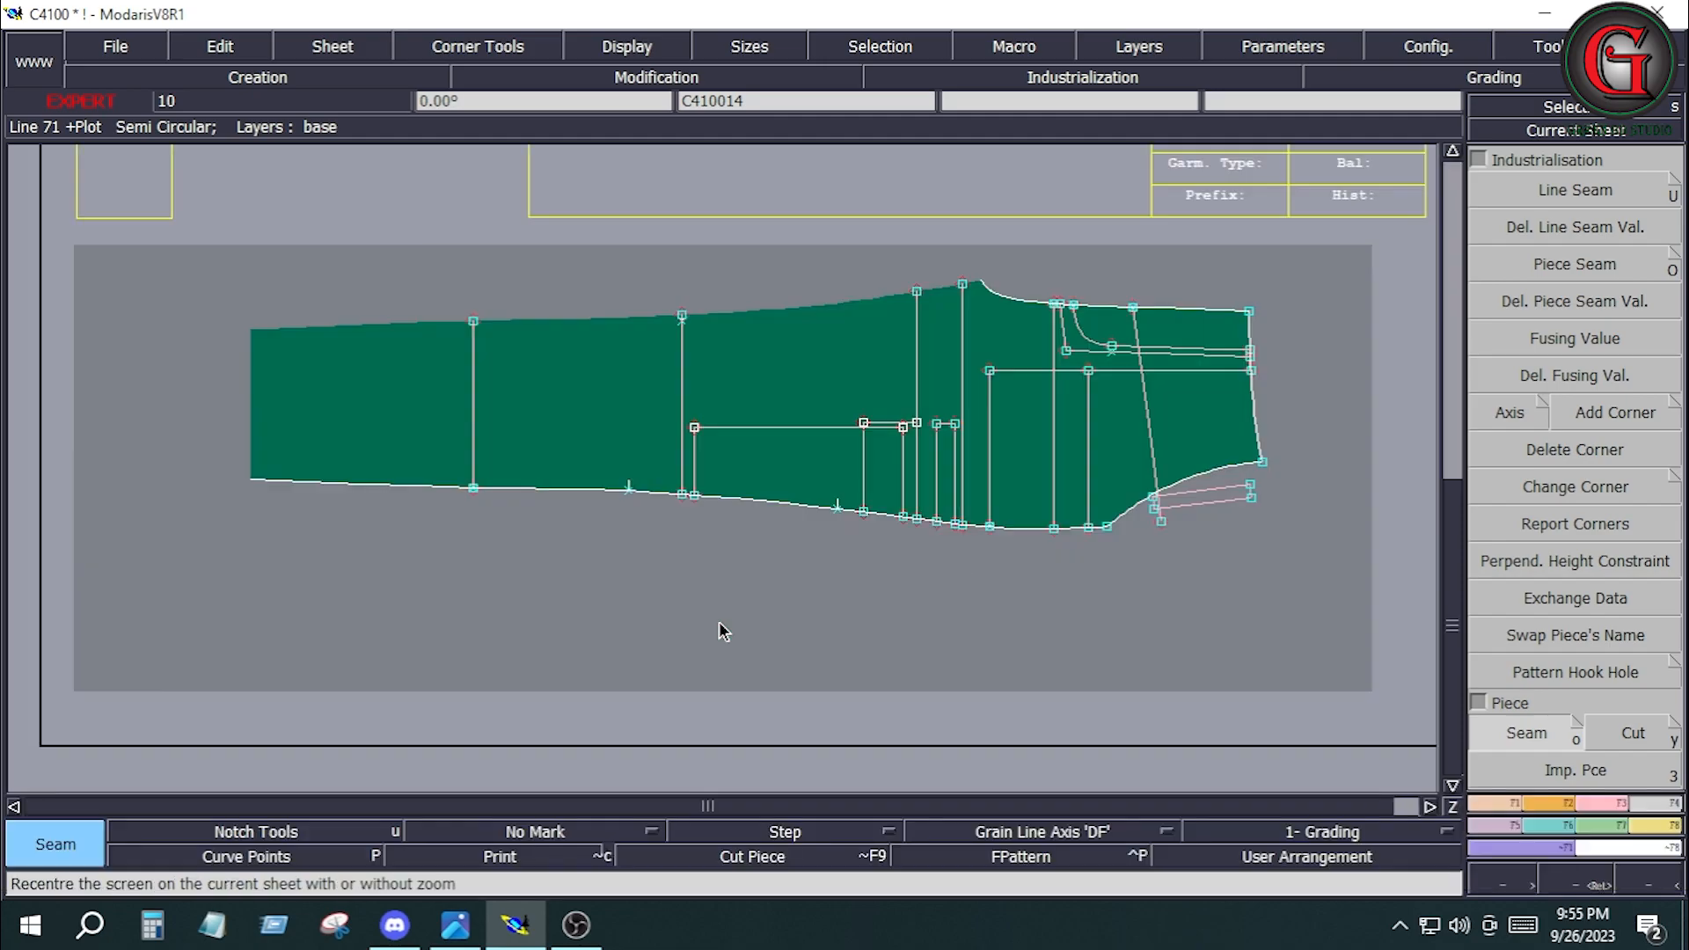
key("Delete")
left_click(1202, 353)
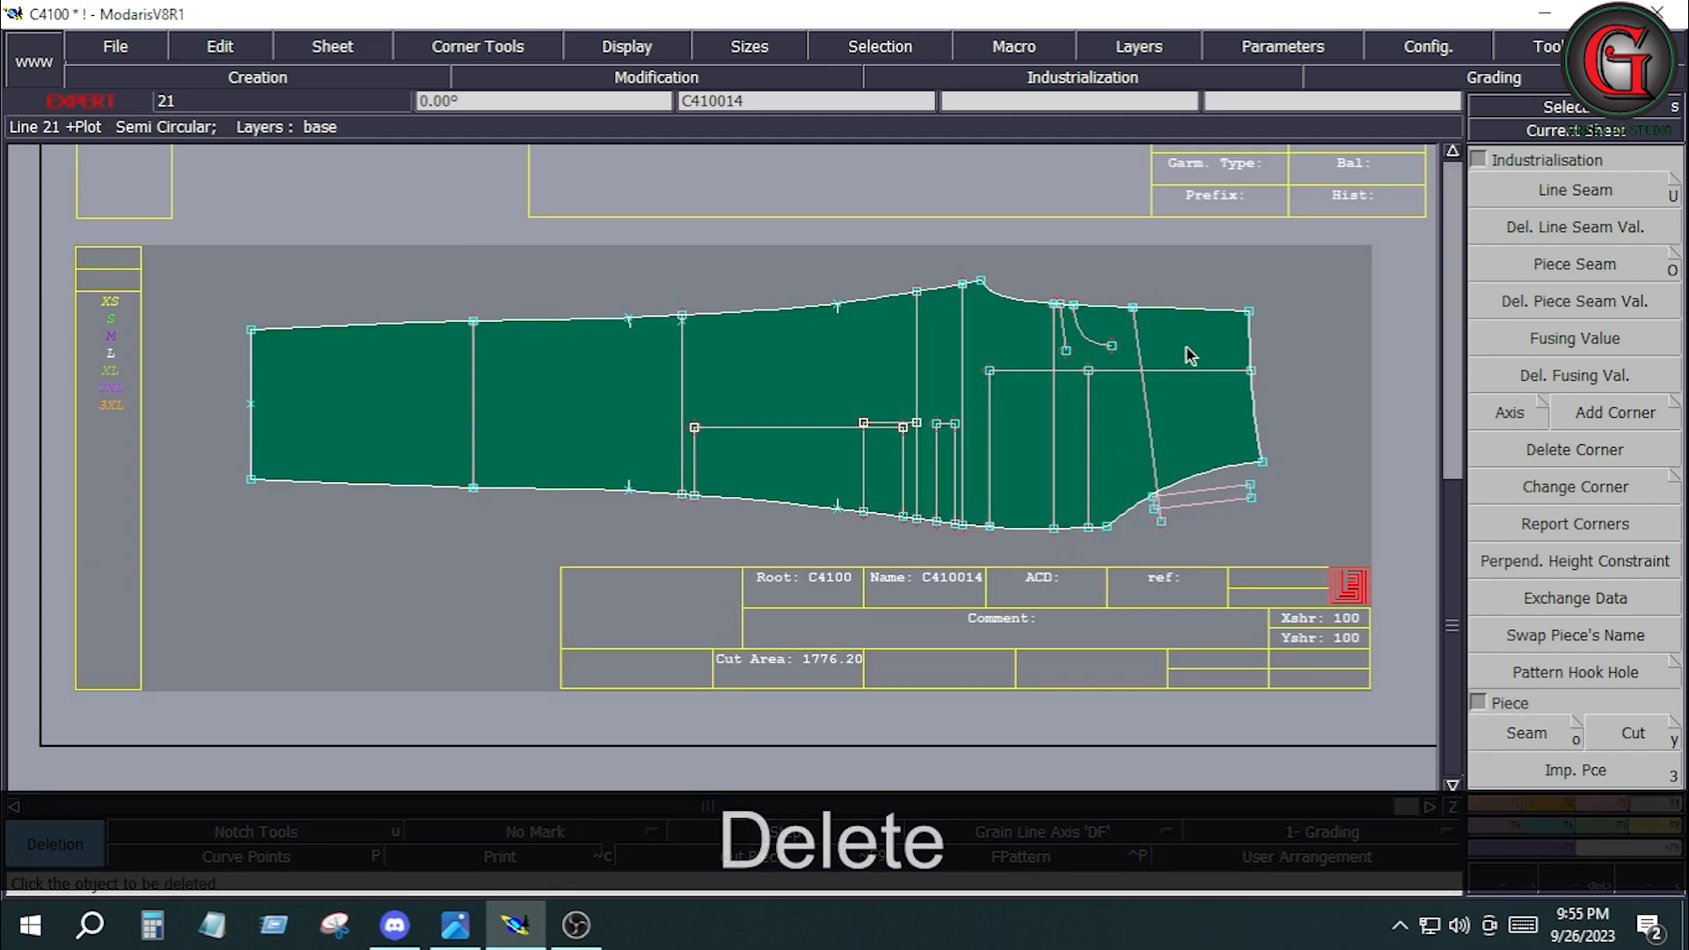
left_click(1087, 335)
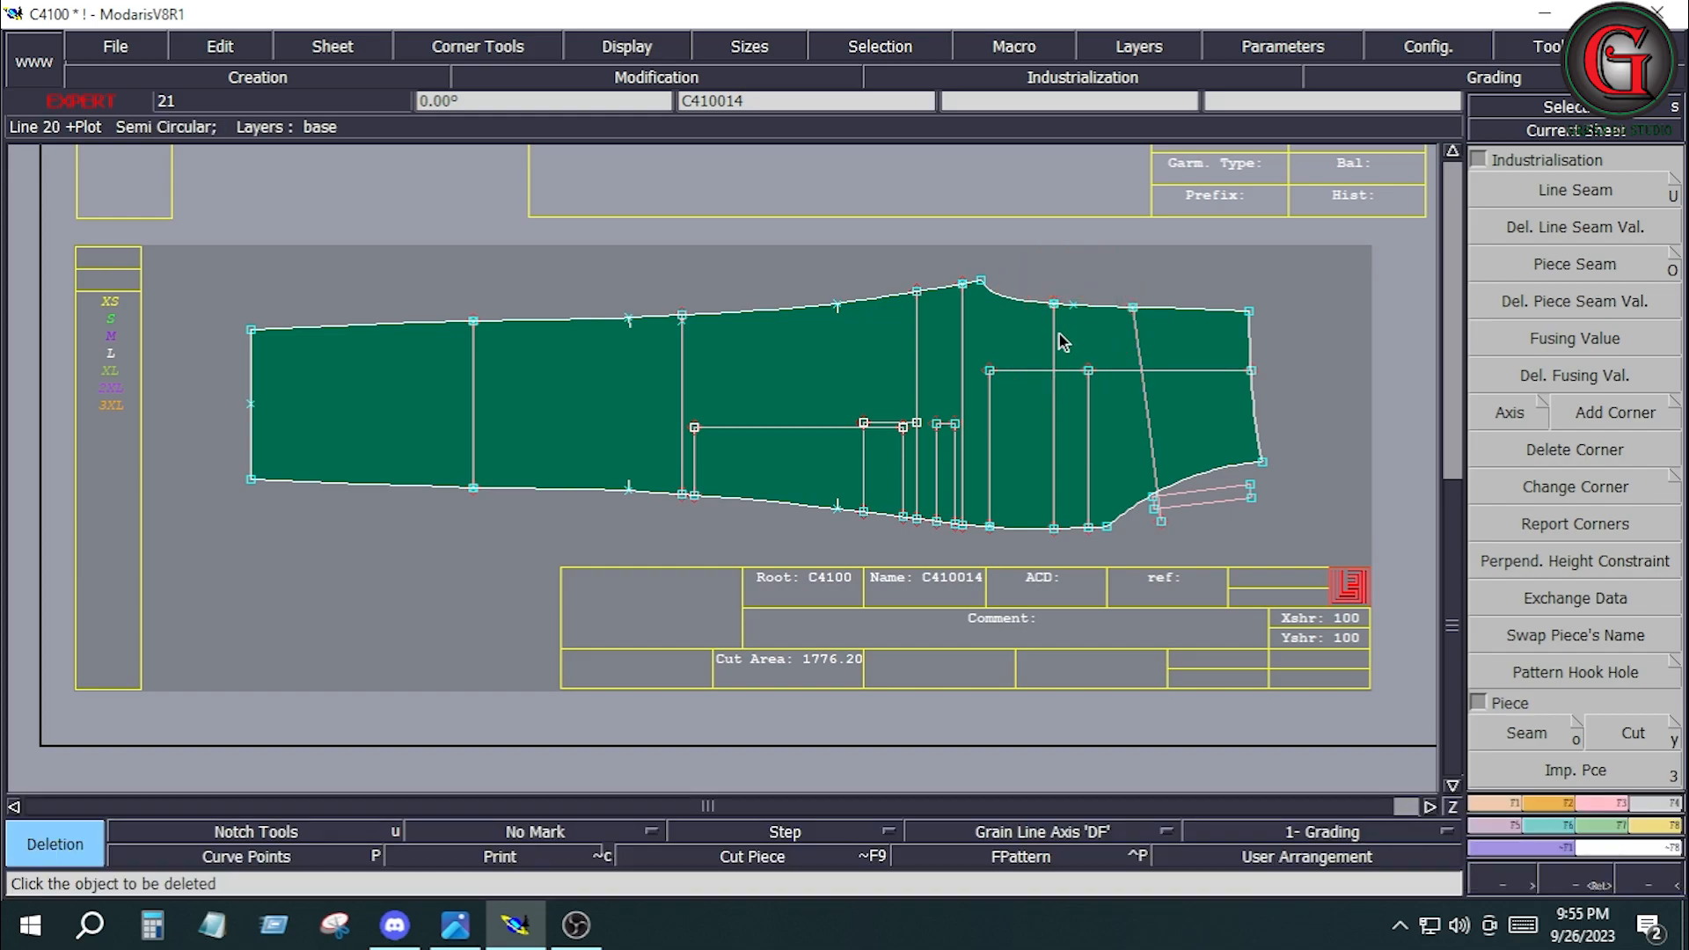
left_click(1054, 354)
left_click(1250, 485)
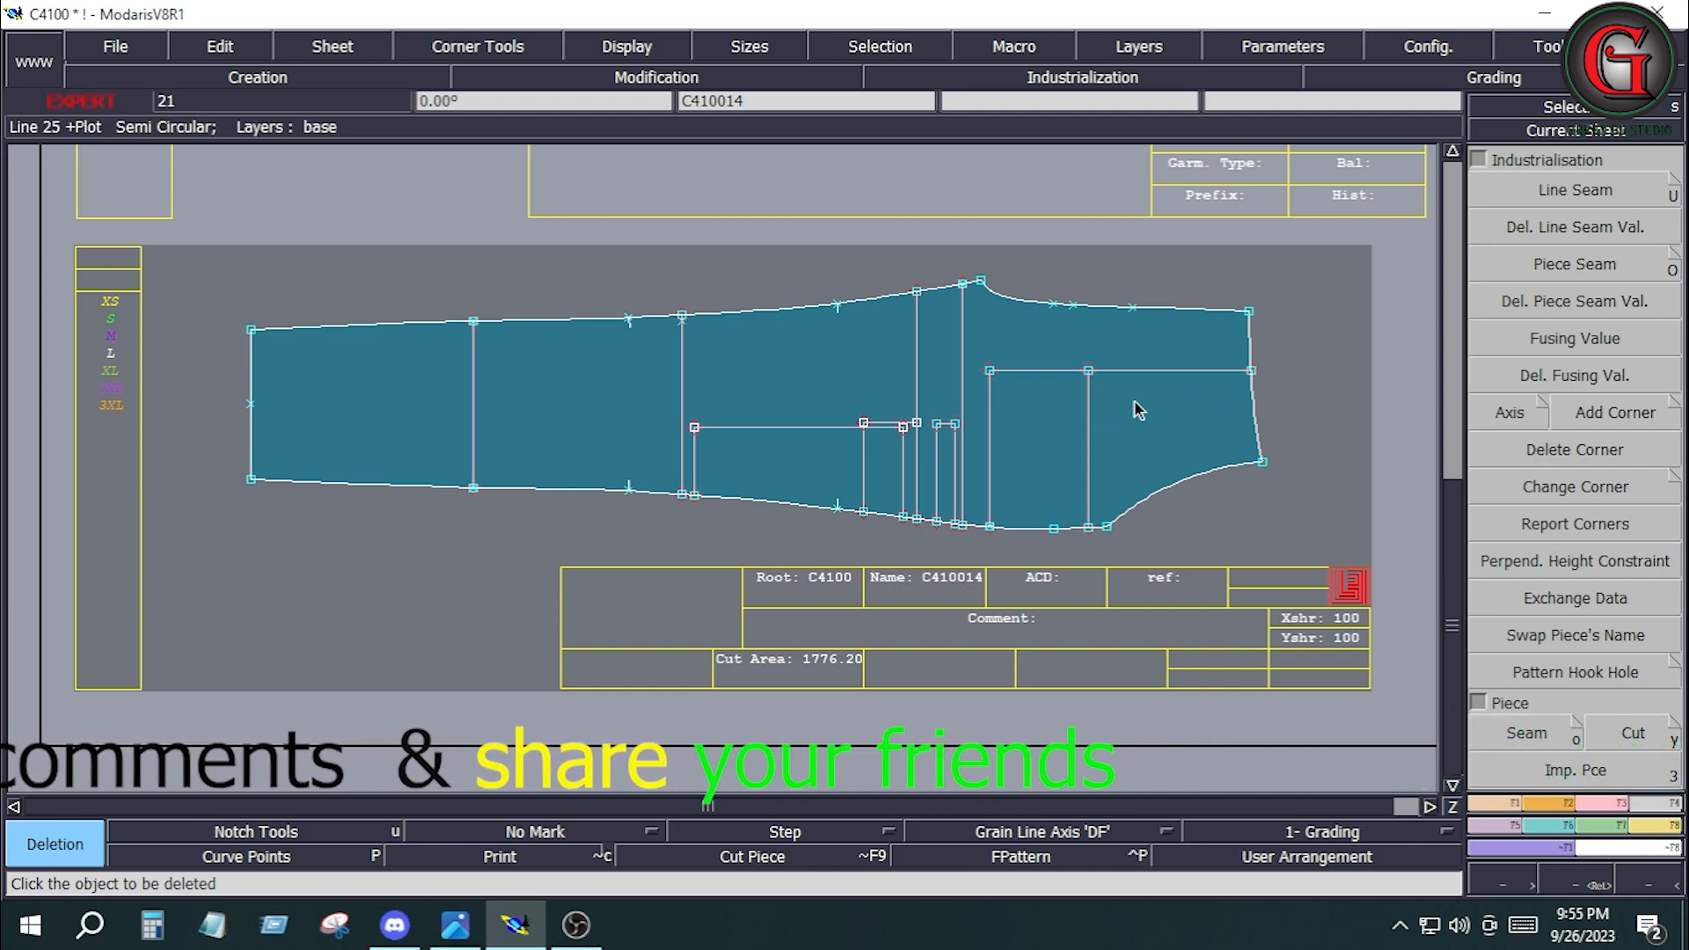
Extract the pocket bag area at the waist end of C410014 as a separate Seam piece with its internal crosswise line.
left_click(1090, 449)
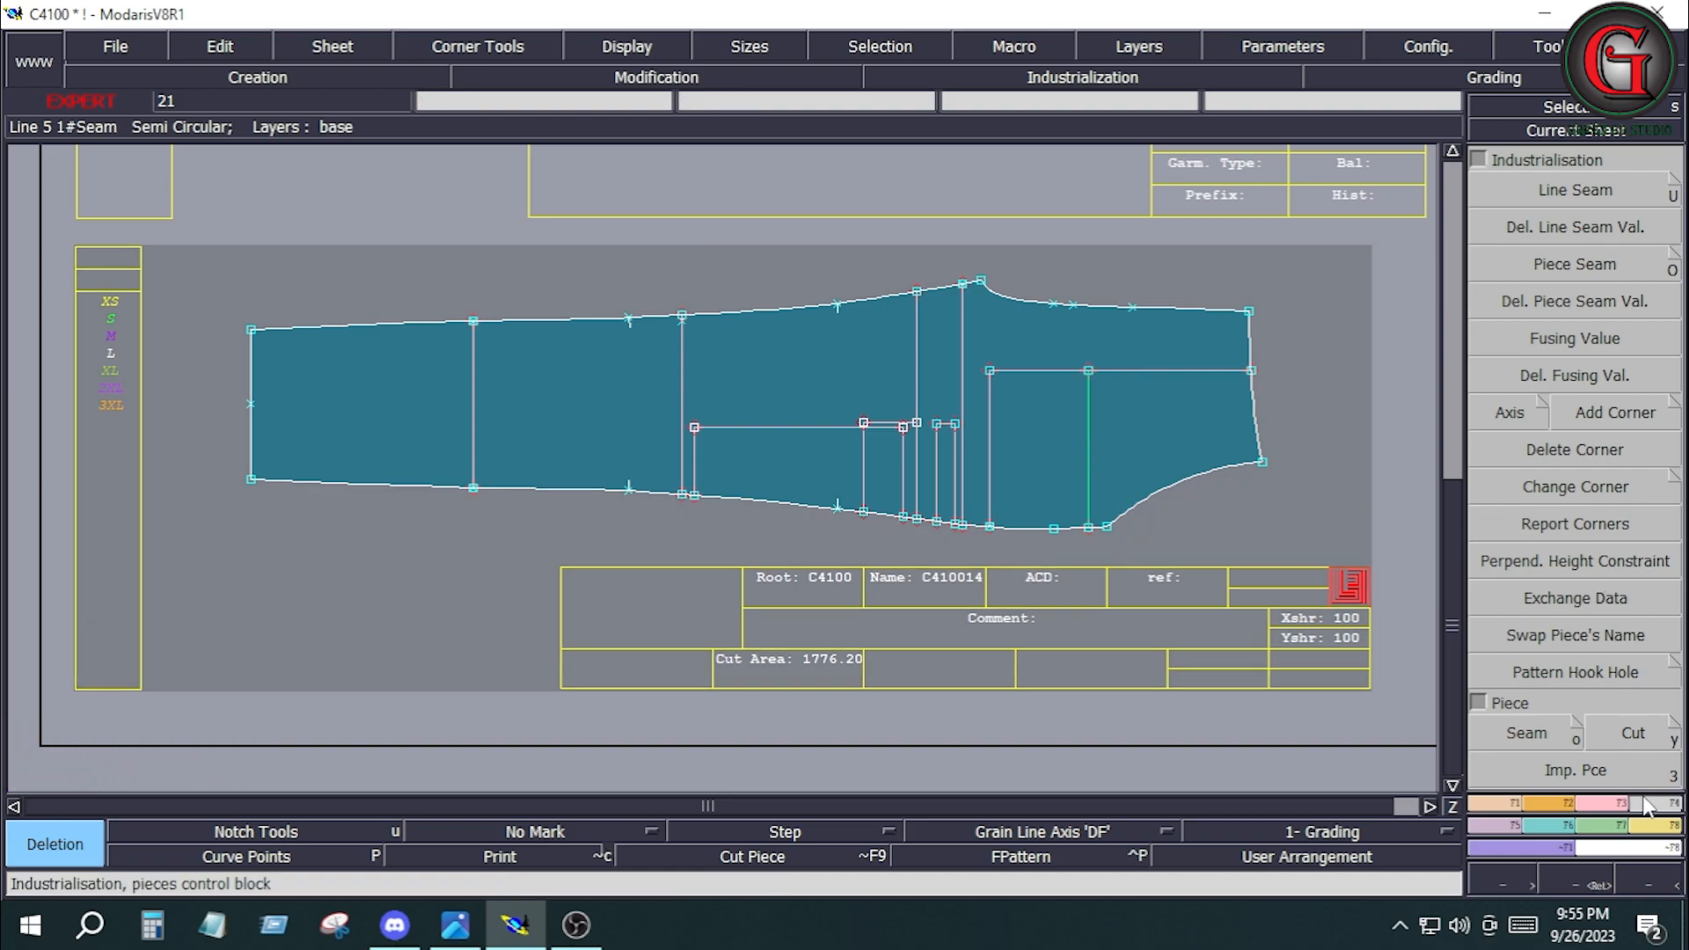
left_click(1526, 732)
left_click(1049, 453)
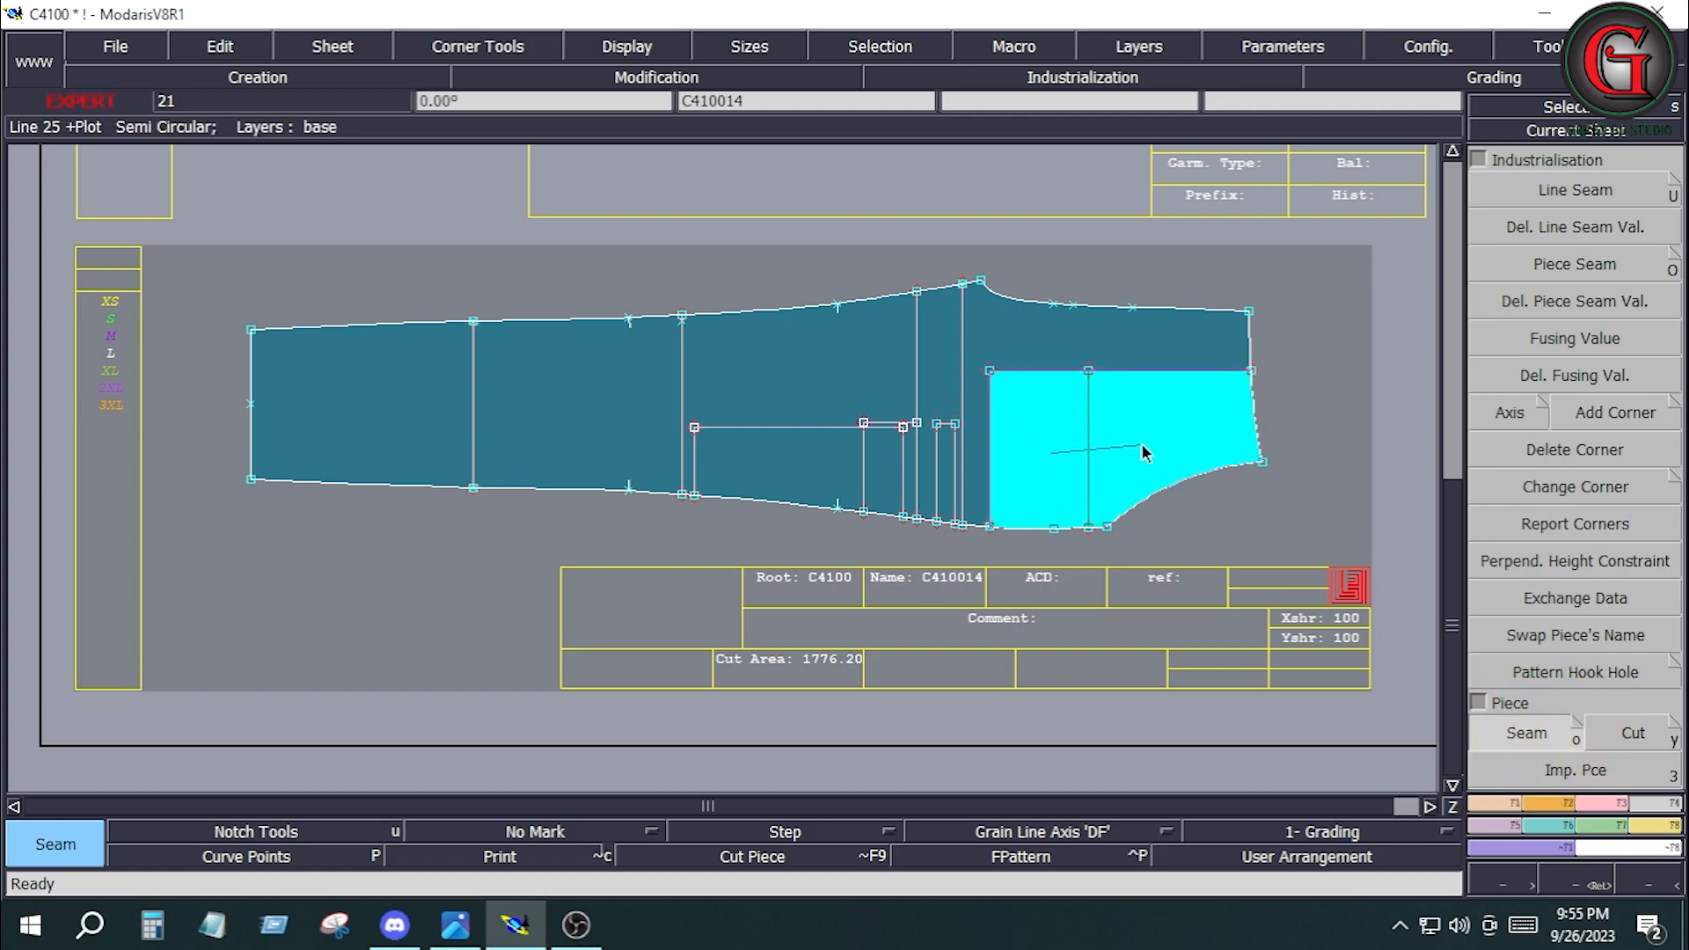
left_click(1142, 443)
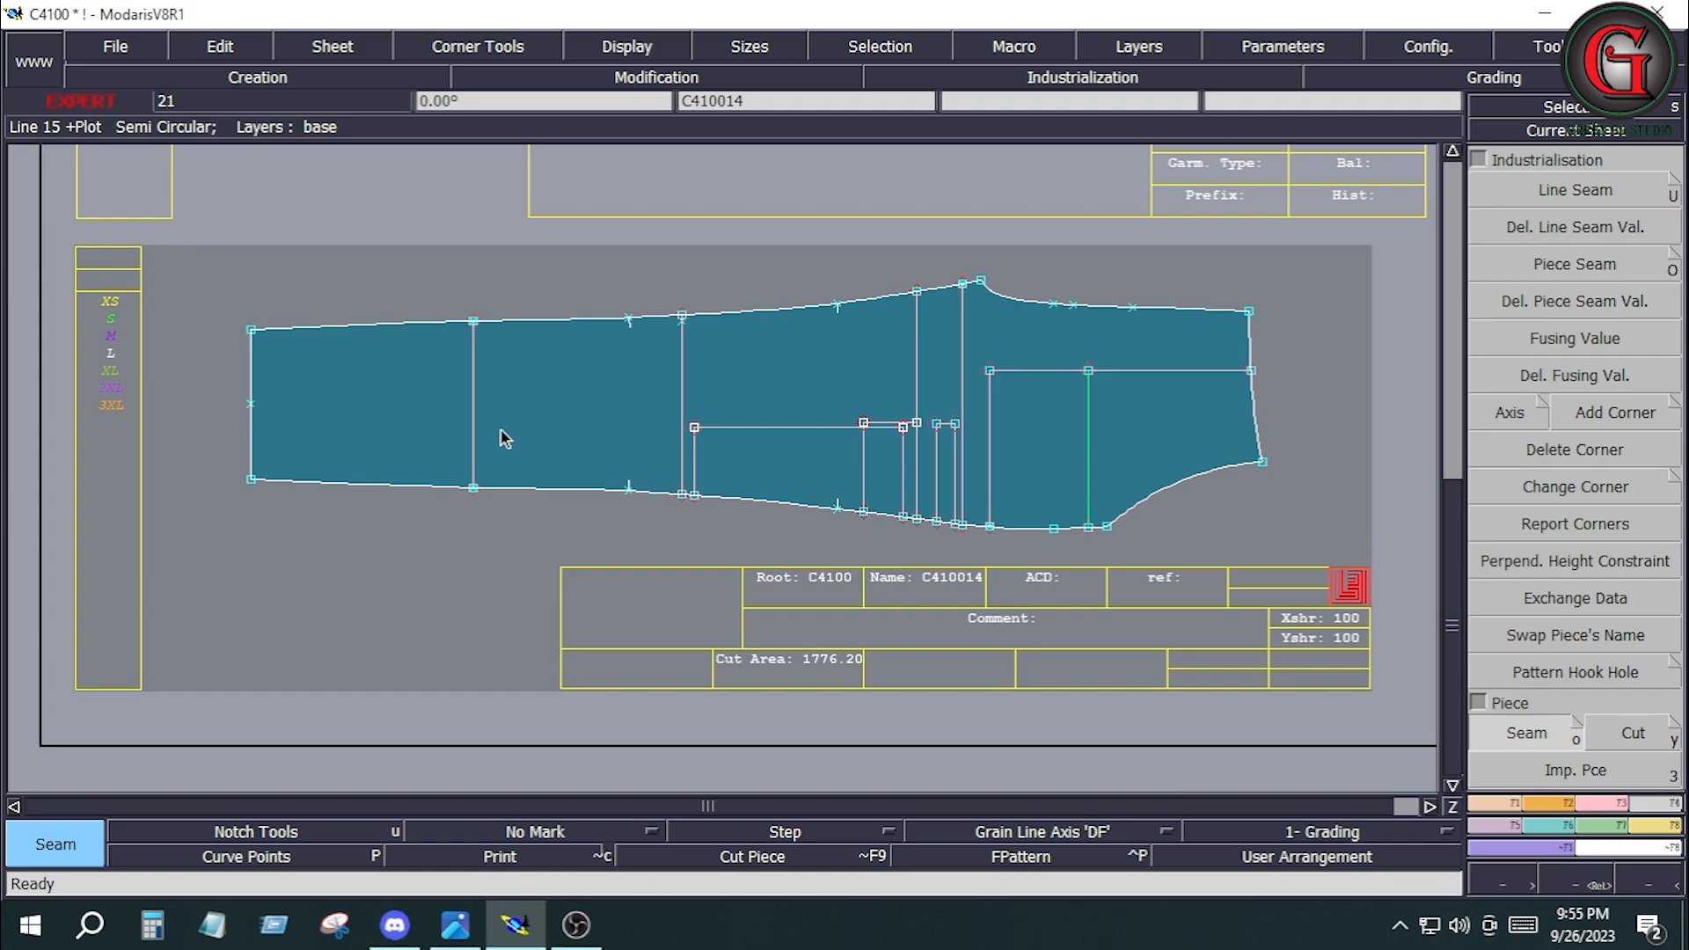
key("j")
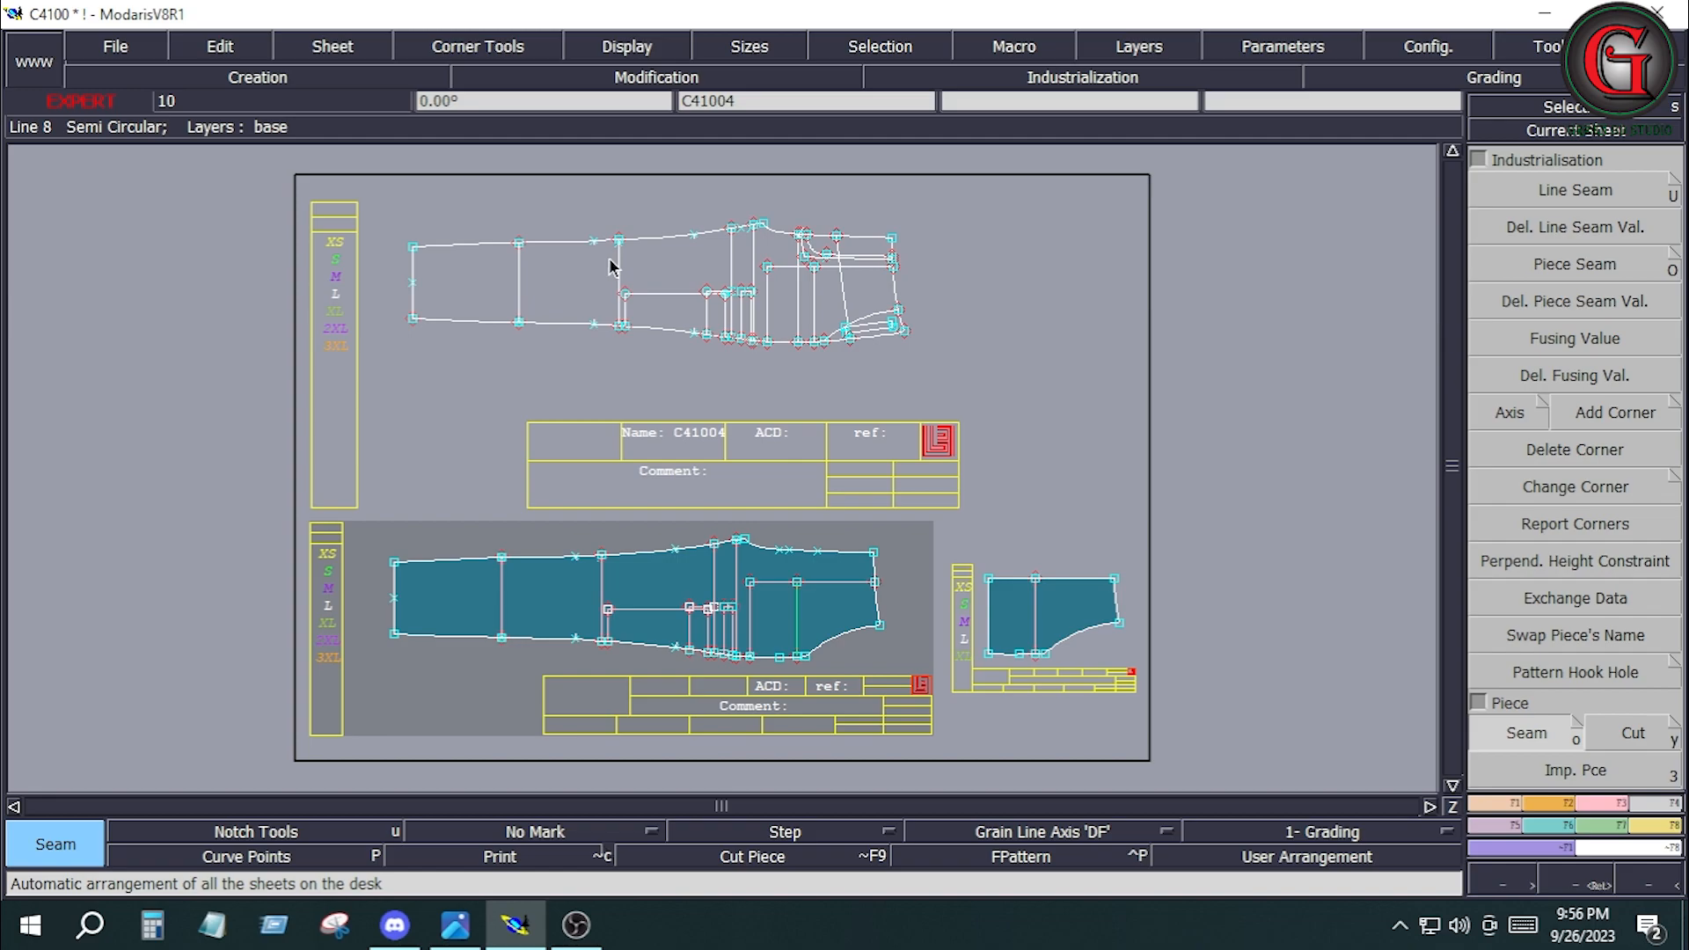
Delete the two full-width crosswise lines between the hem and the traced pocket on base pattern C41004.
key("Delete")
left_click(620, 272)
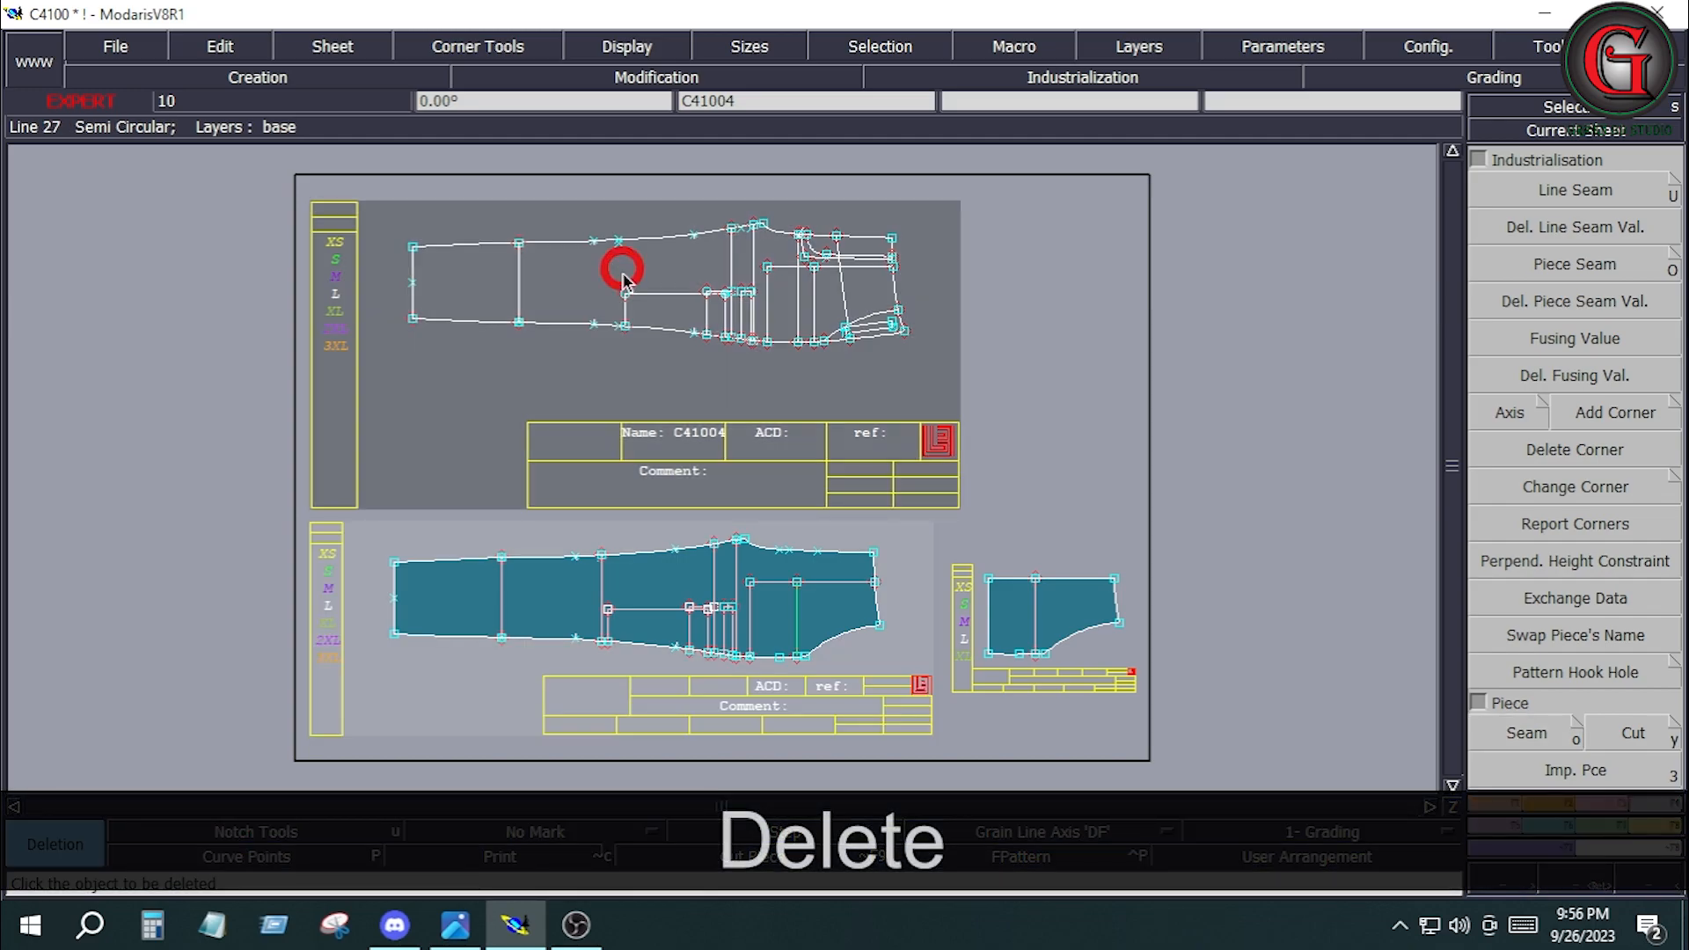
left_click(515, 286)
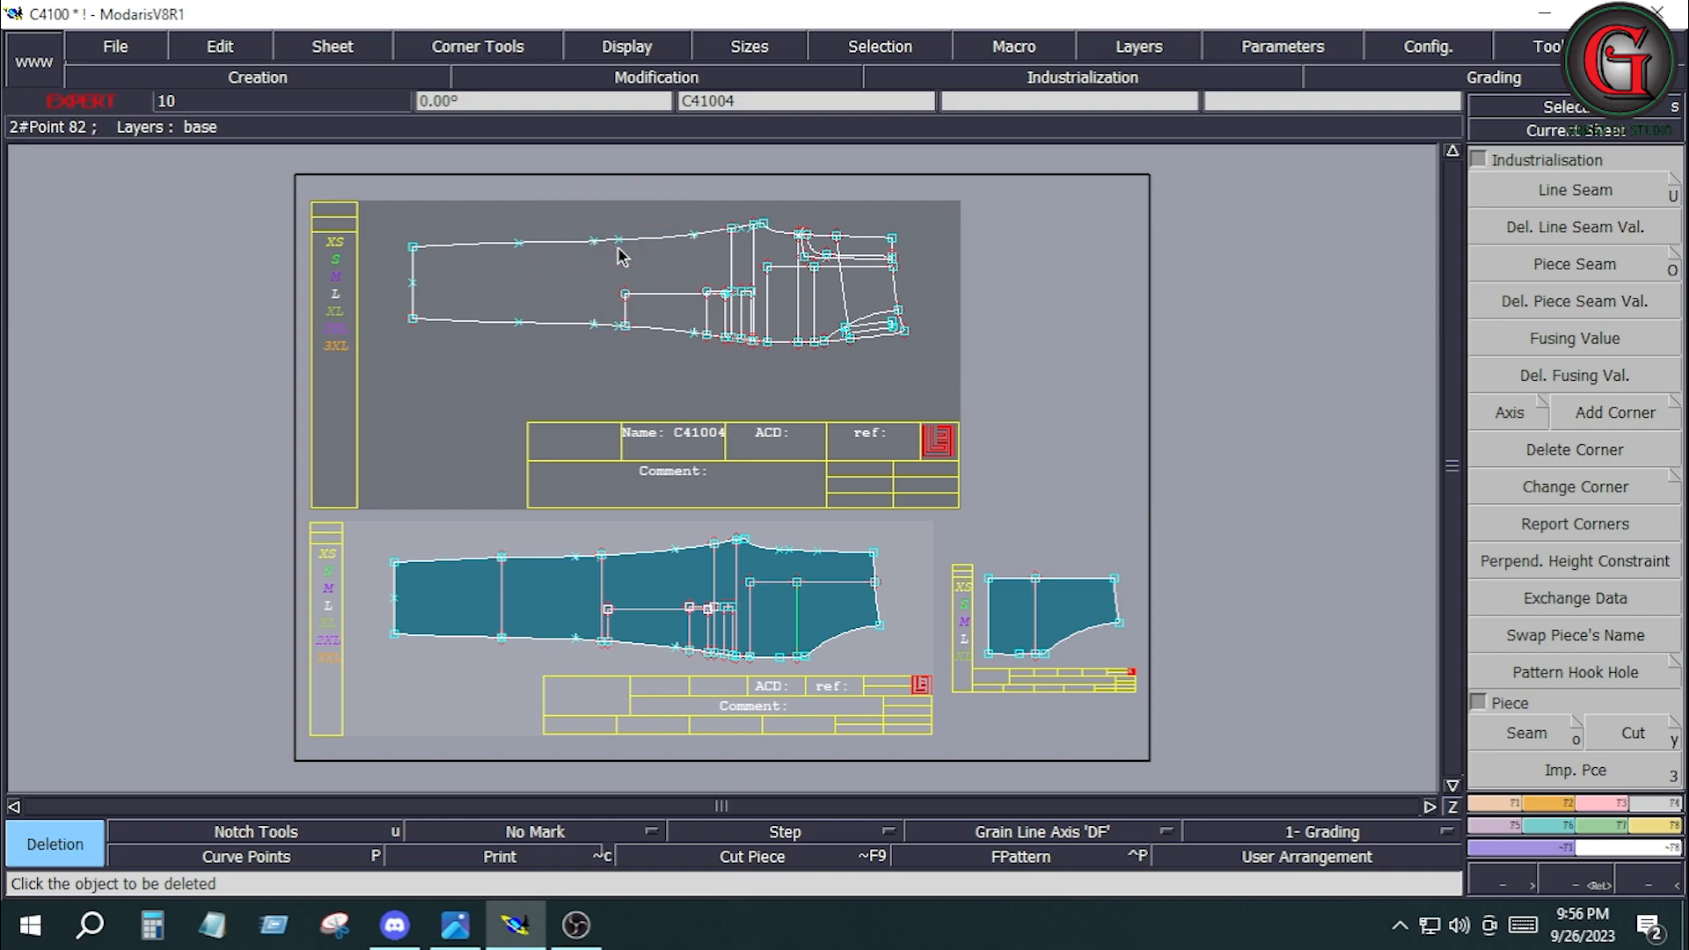
Try to delete the traced pocket's hem-side line and the removed crosswise lines' end points on C41004, and undo the deletions.
left_click(623, 313)
key("ctrl+z")
left_click(617, 245)
left_click(520, 249)
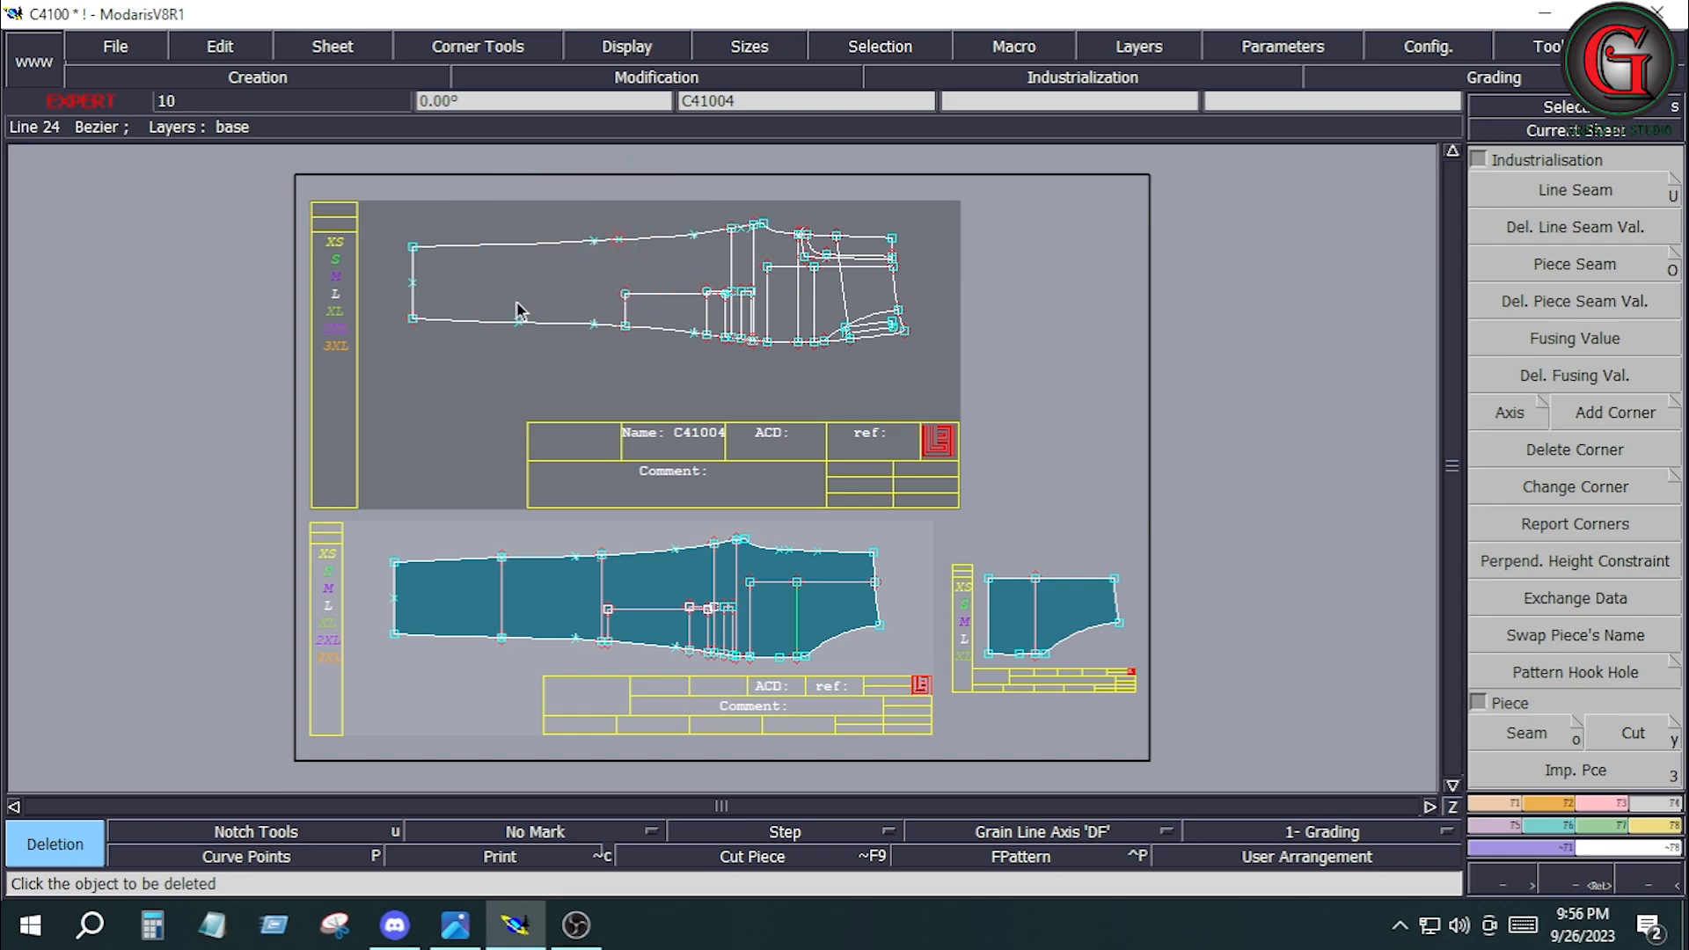
left_click(521, 331)
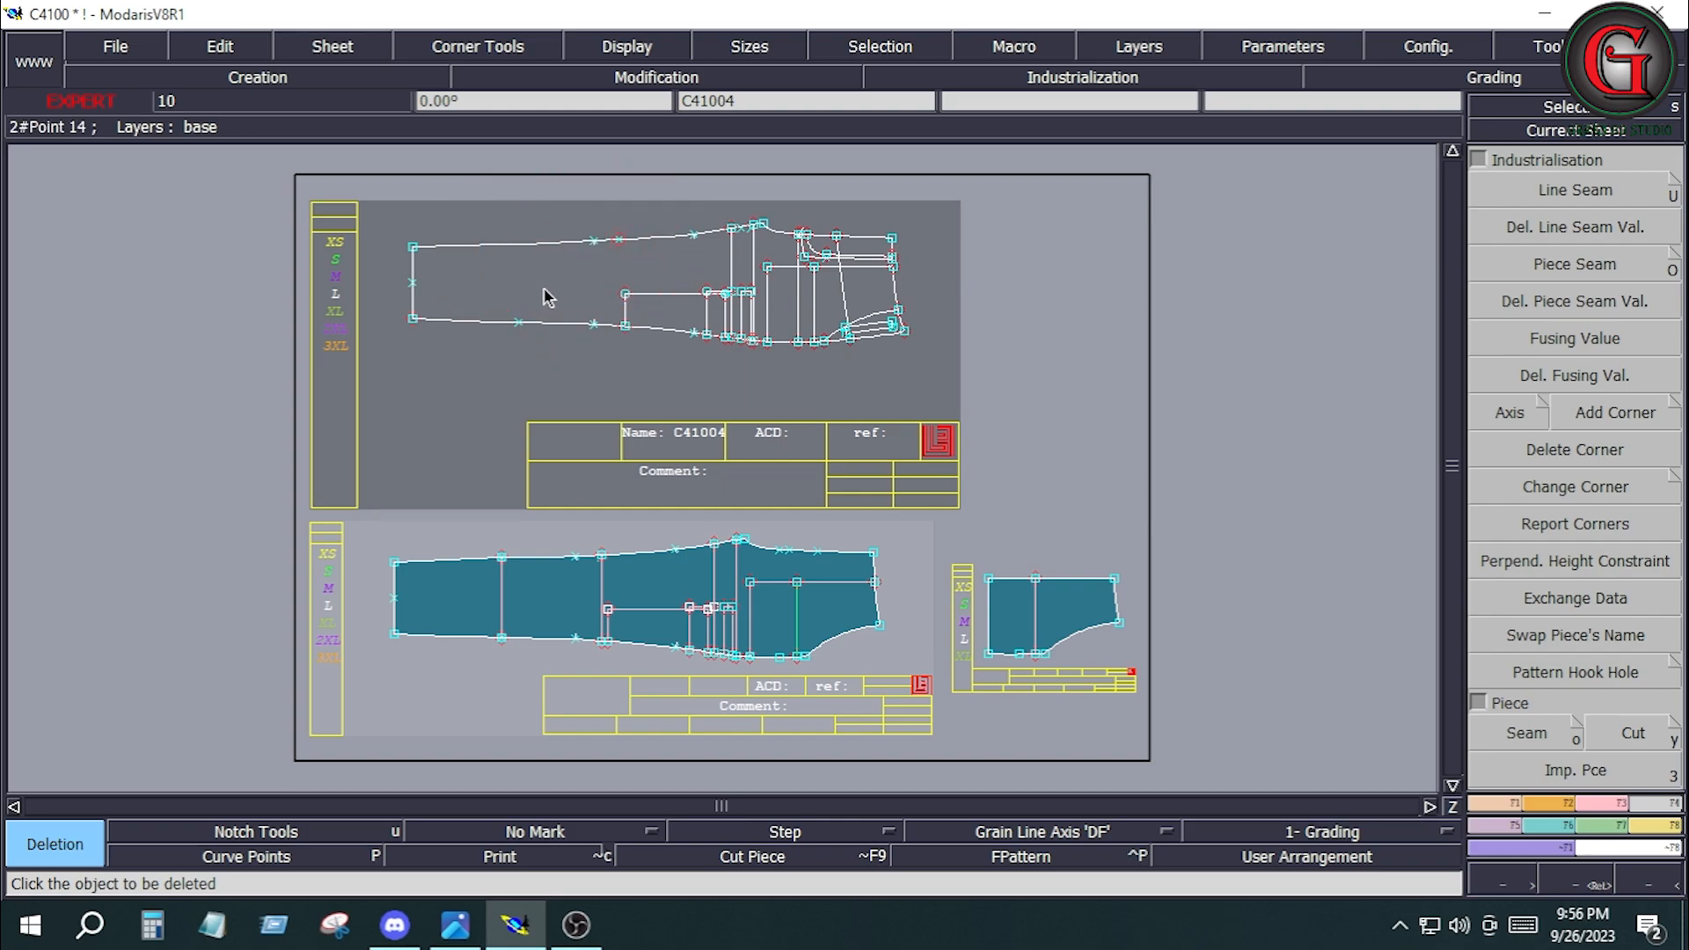
key("ctrl+z")
key("ctrl+z")
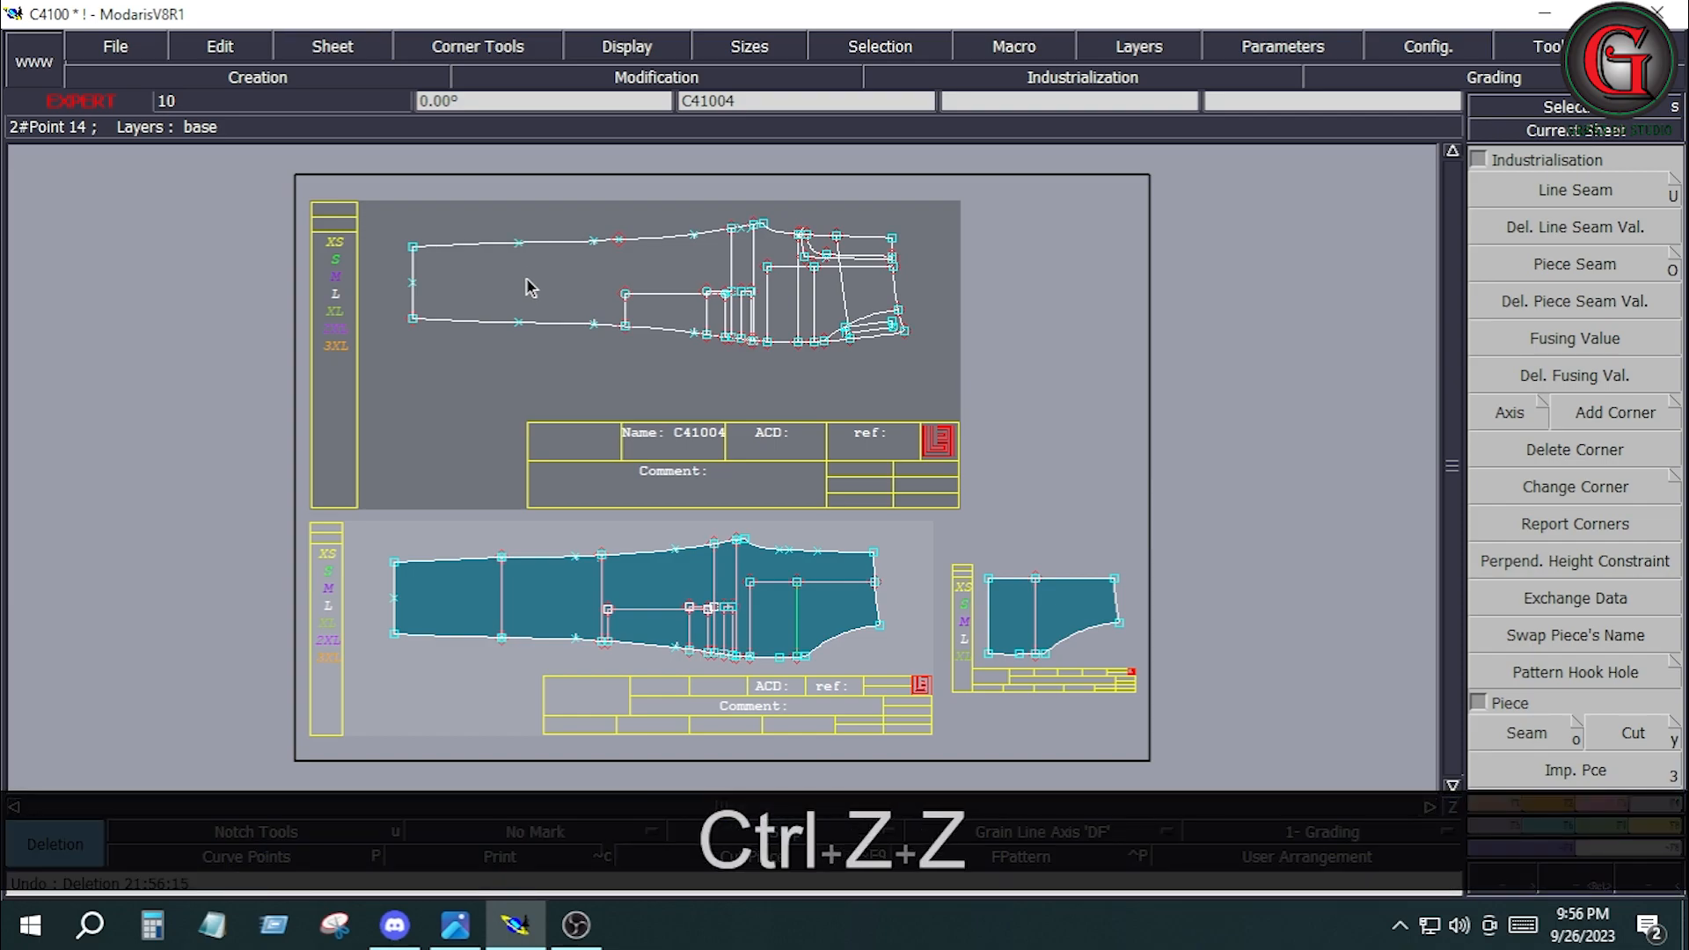
Delete the stray point on the upper leg edge of base pattern C41004.
left_click(621, 244)
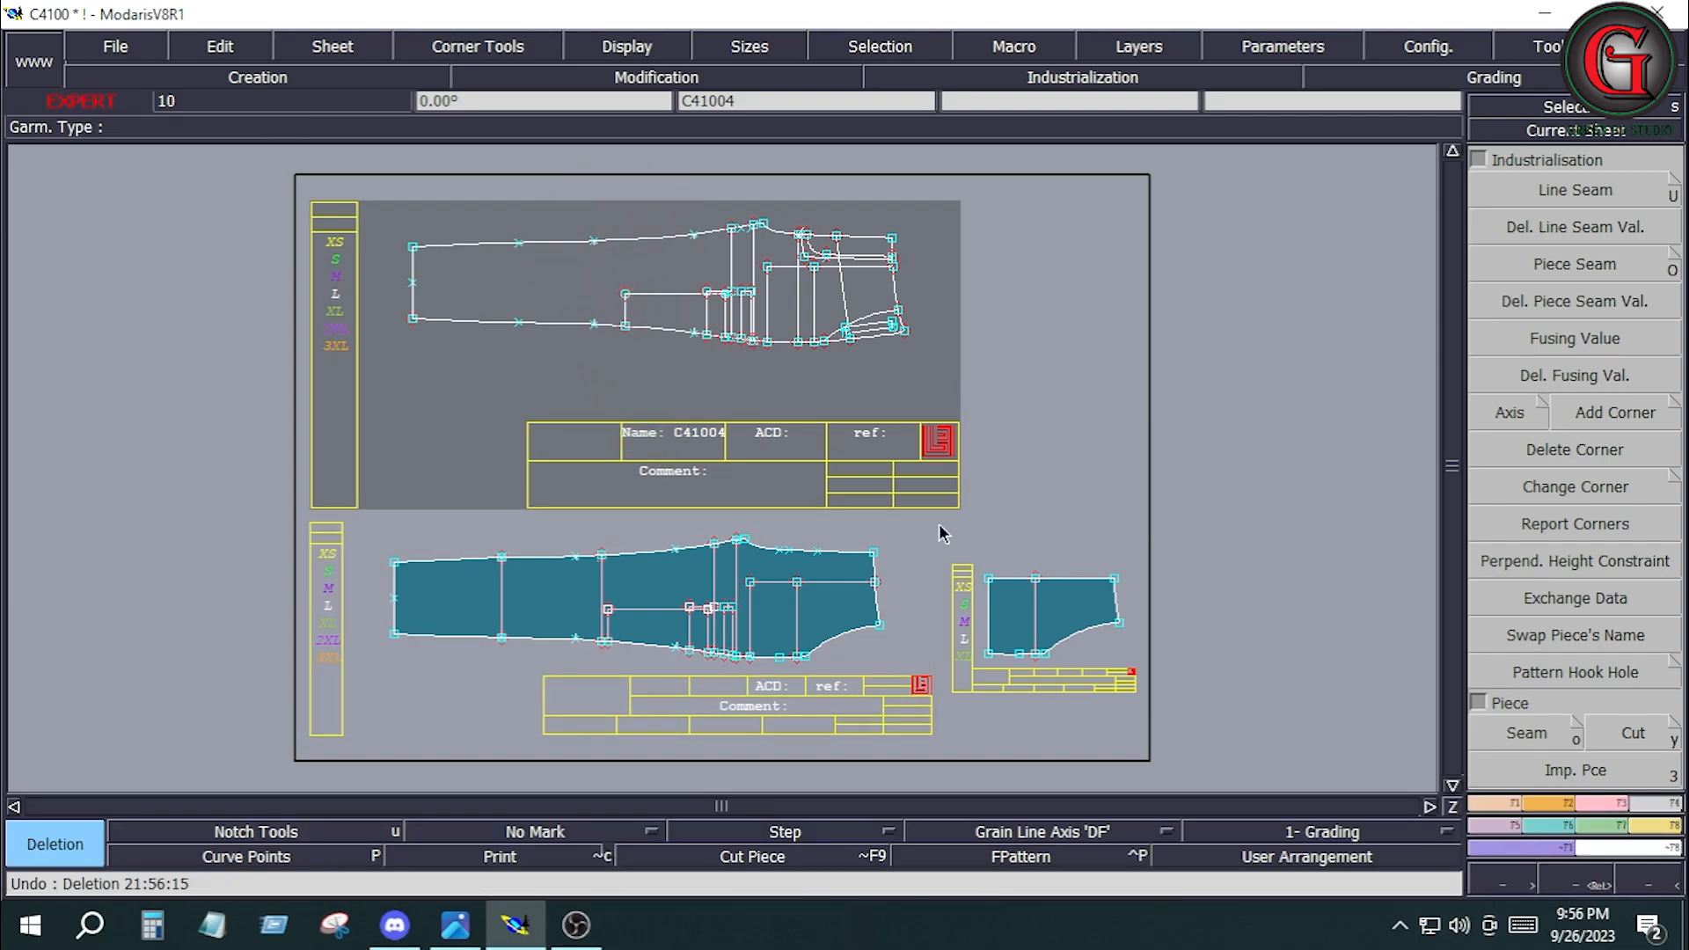
Draw a horizontal 'DF' grain line axis about 4 inches long in the middle of leg piece C410014.
key("Return")
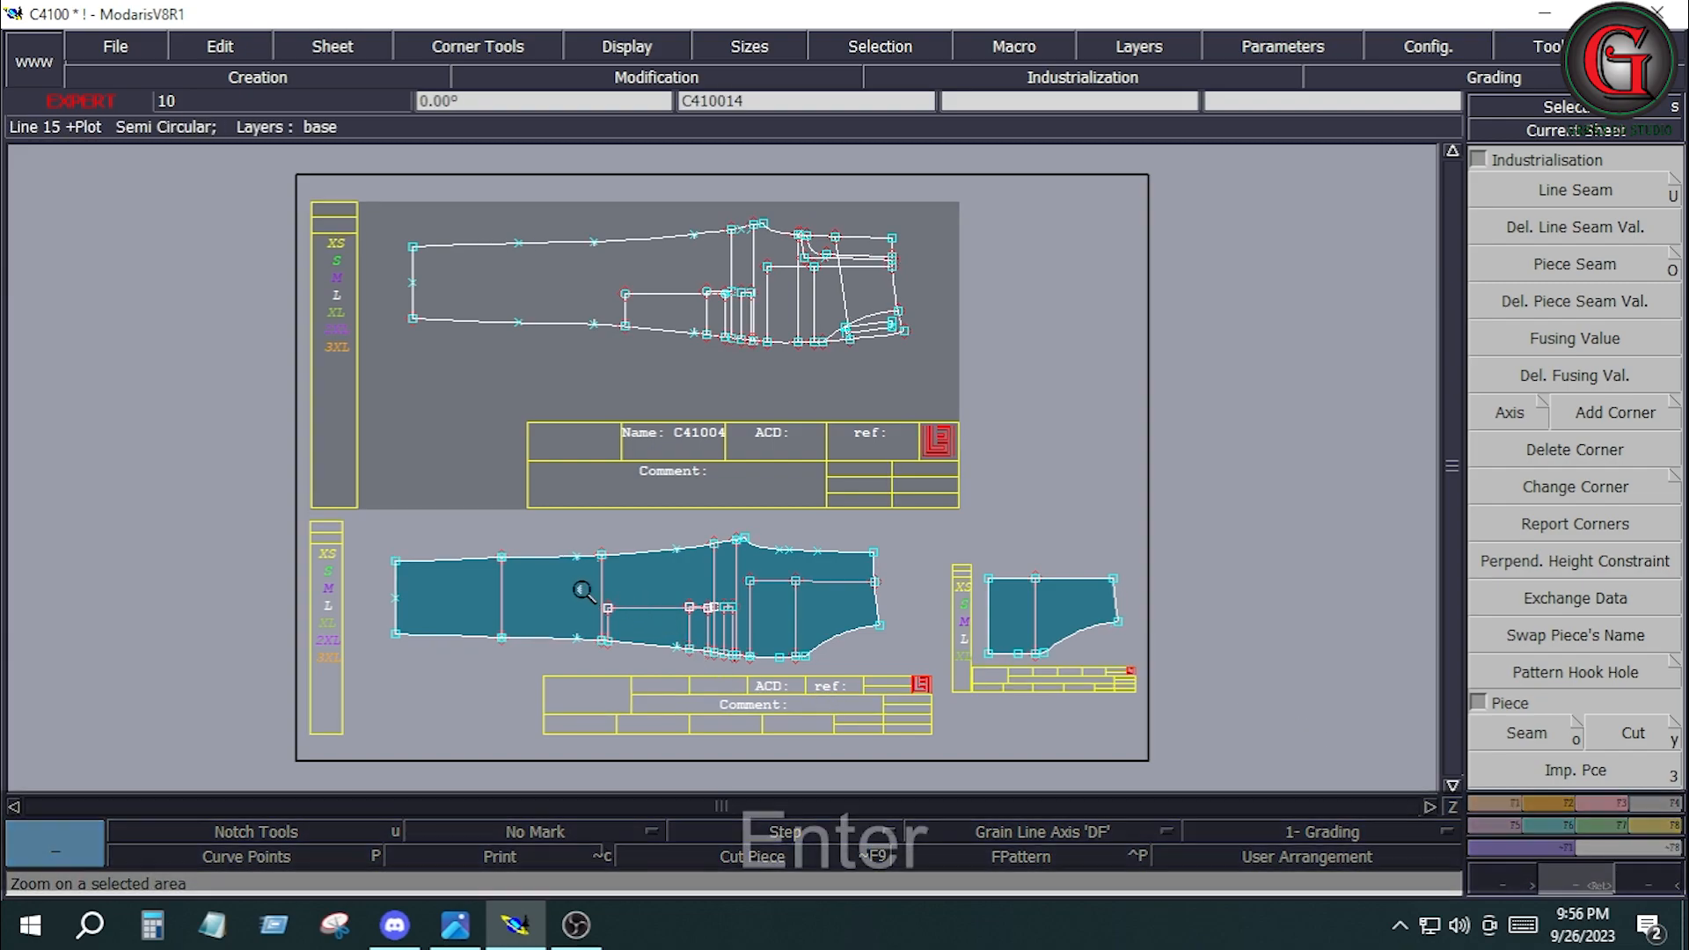
left_click_drag(348, 526, 897, 710)
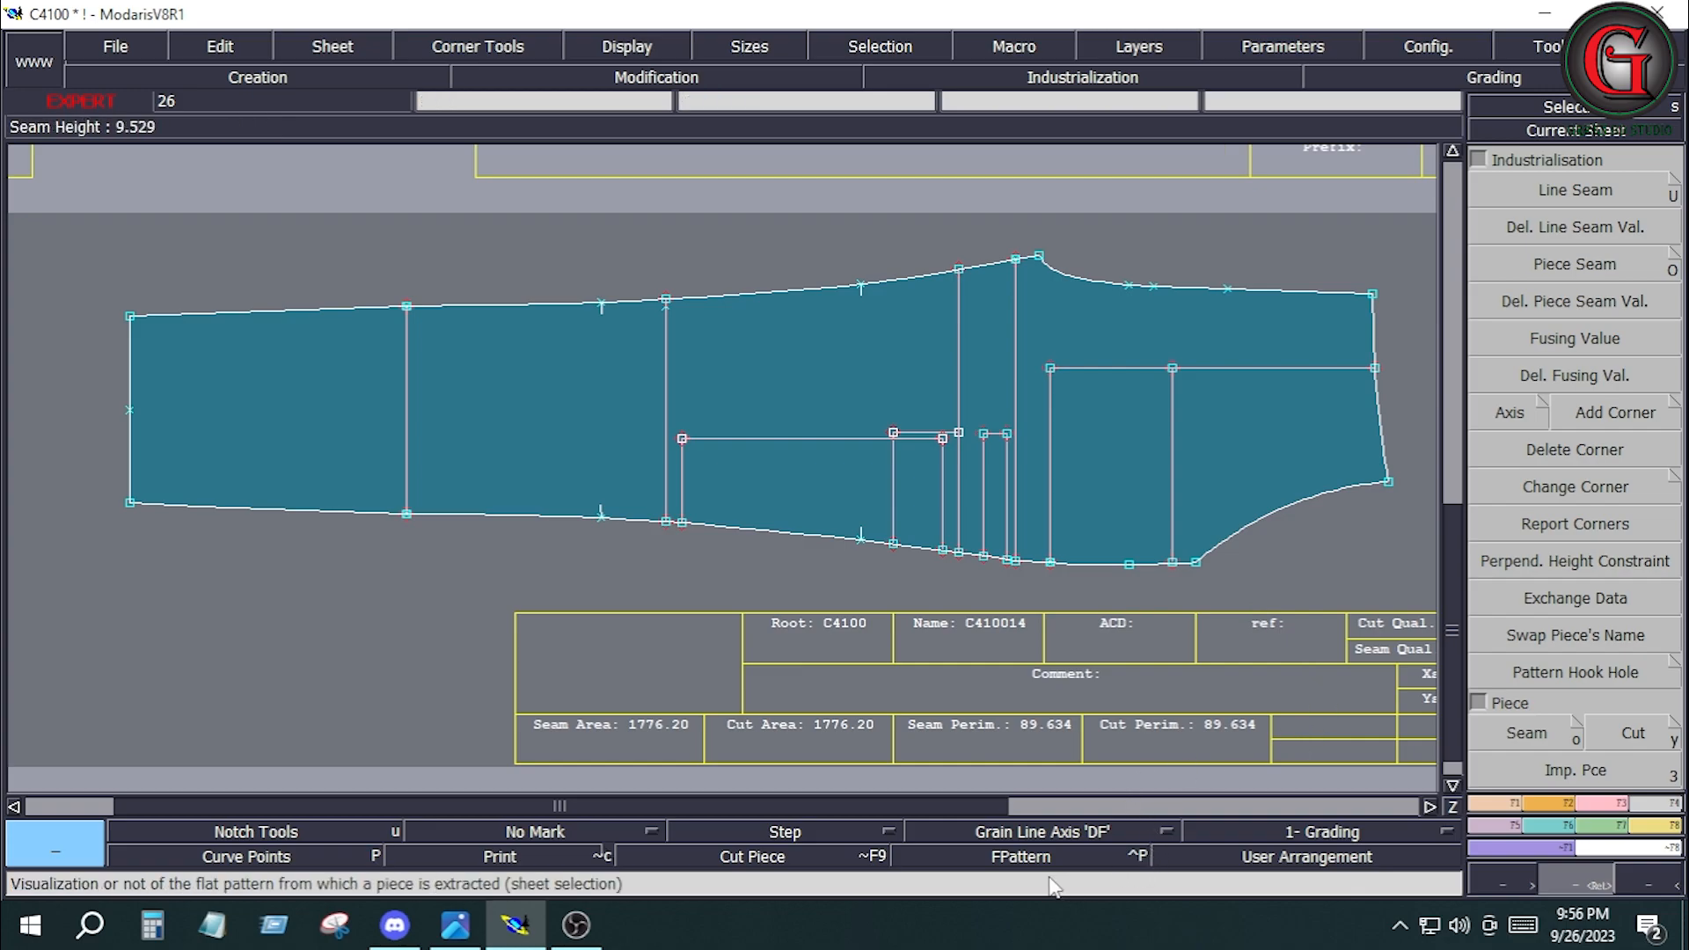
left_click(1036, 843)
left_click(1032, 740)
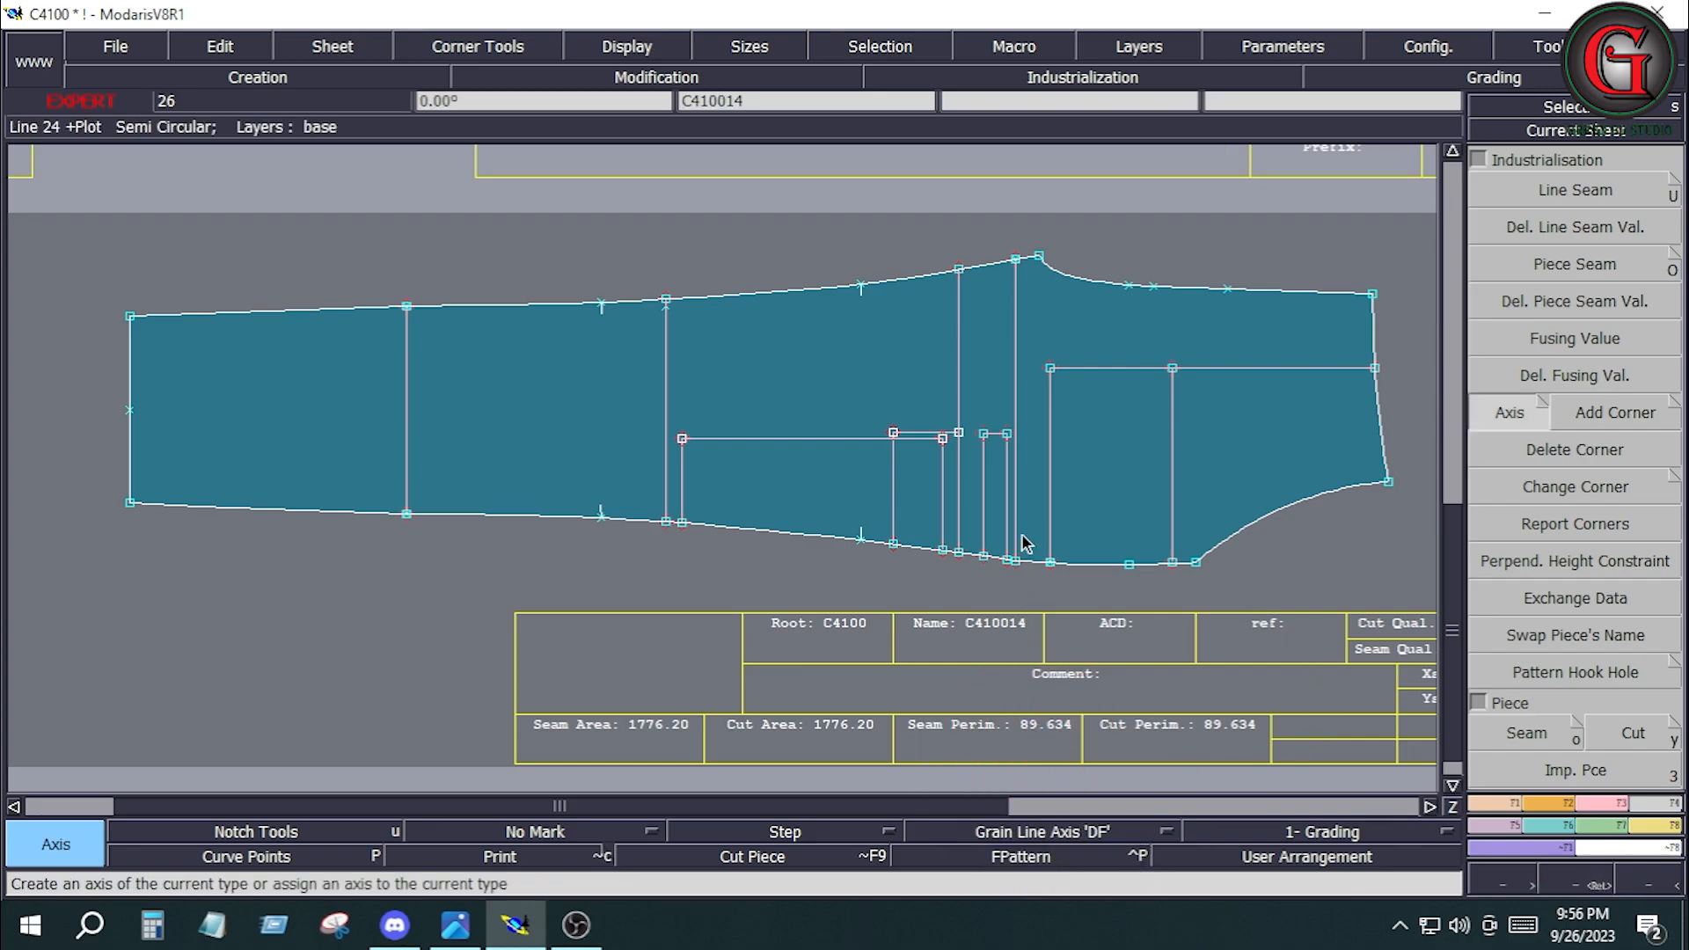
left_click(763, 371, "ctrl")
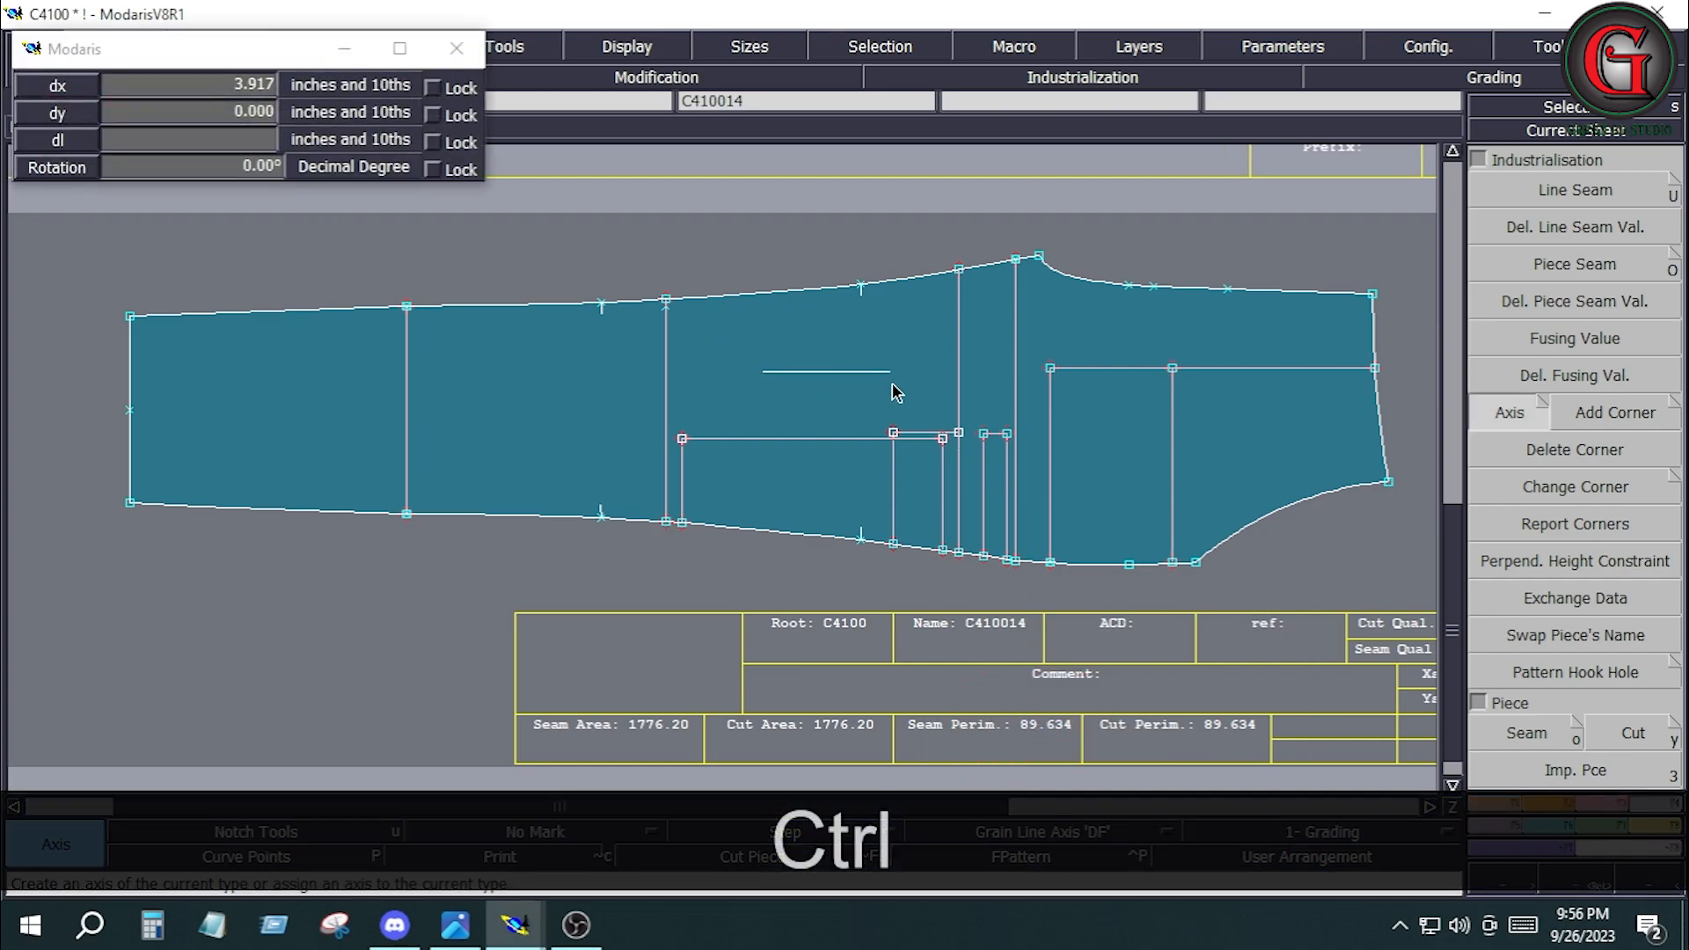
left_click(898, 371, "ctrl")
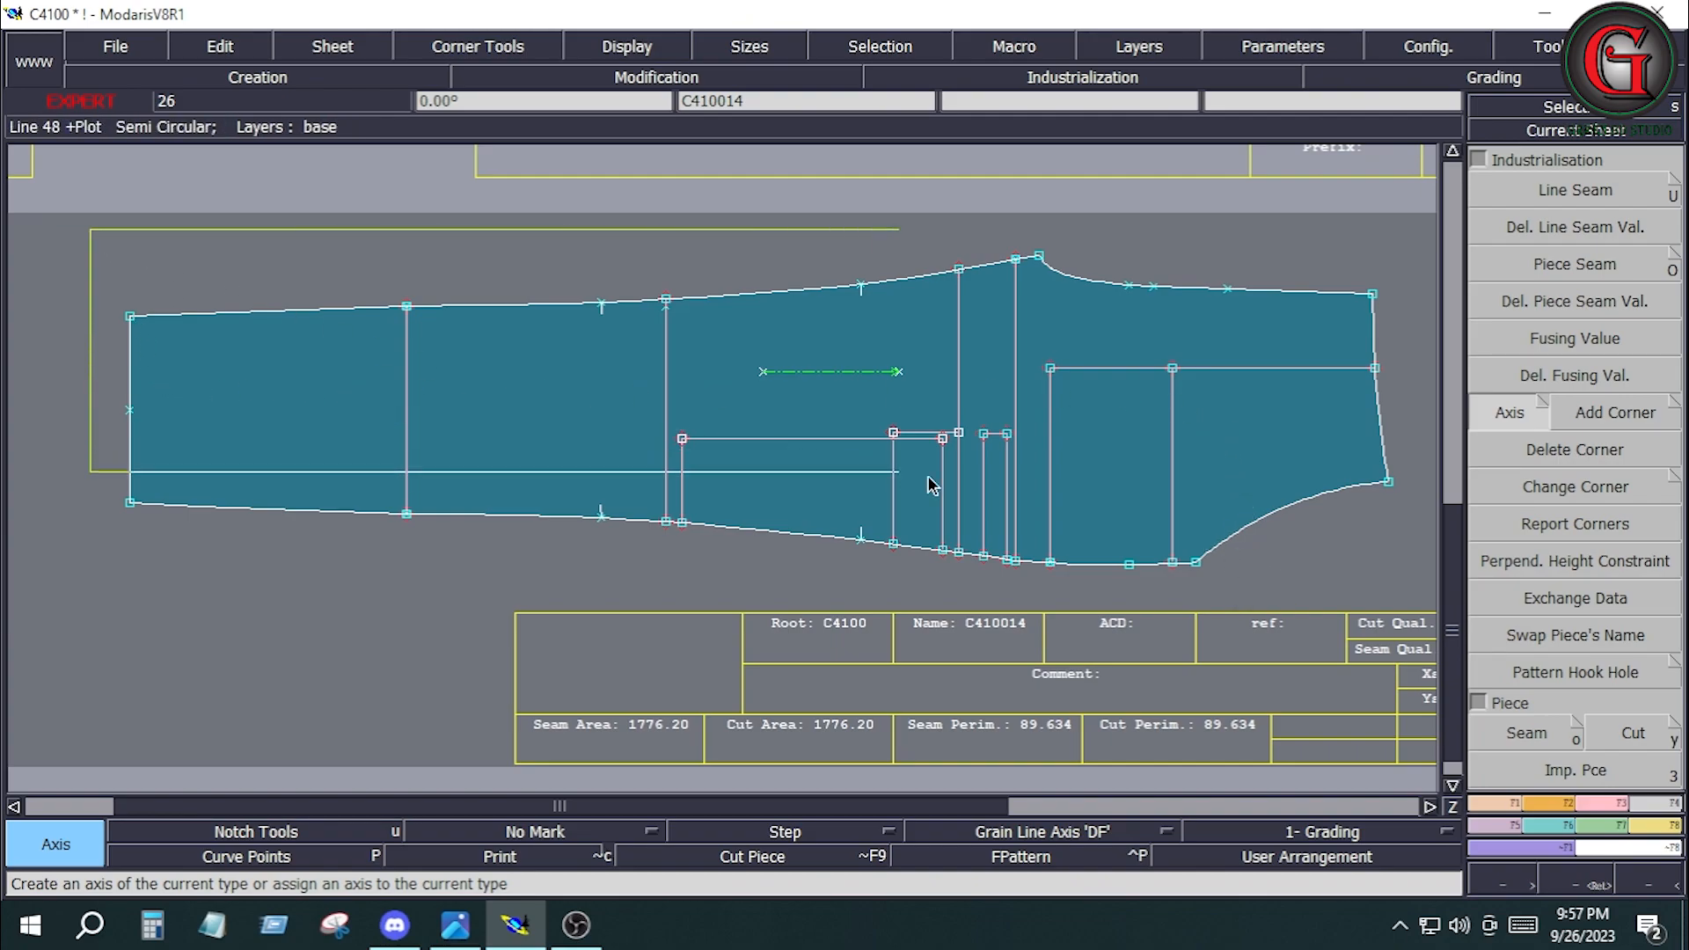
Apply a 0.4-inch line seam allowance to all lines of leg piece C410014.
left_click(1505, 599)
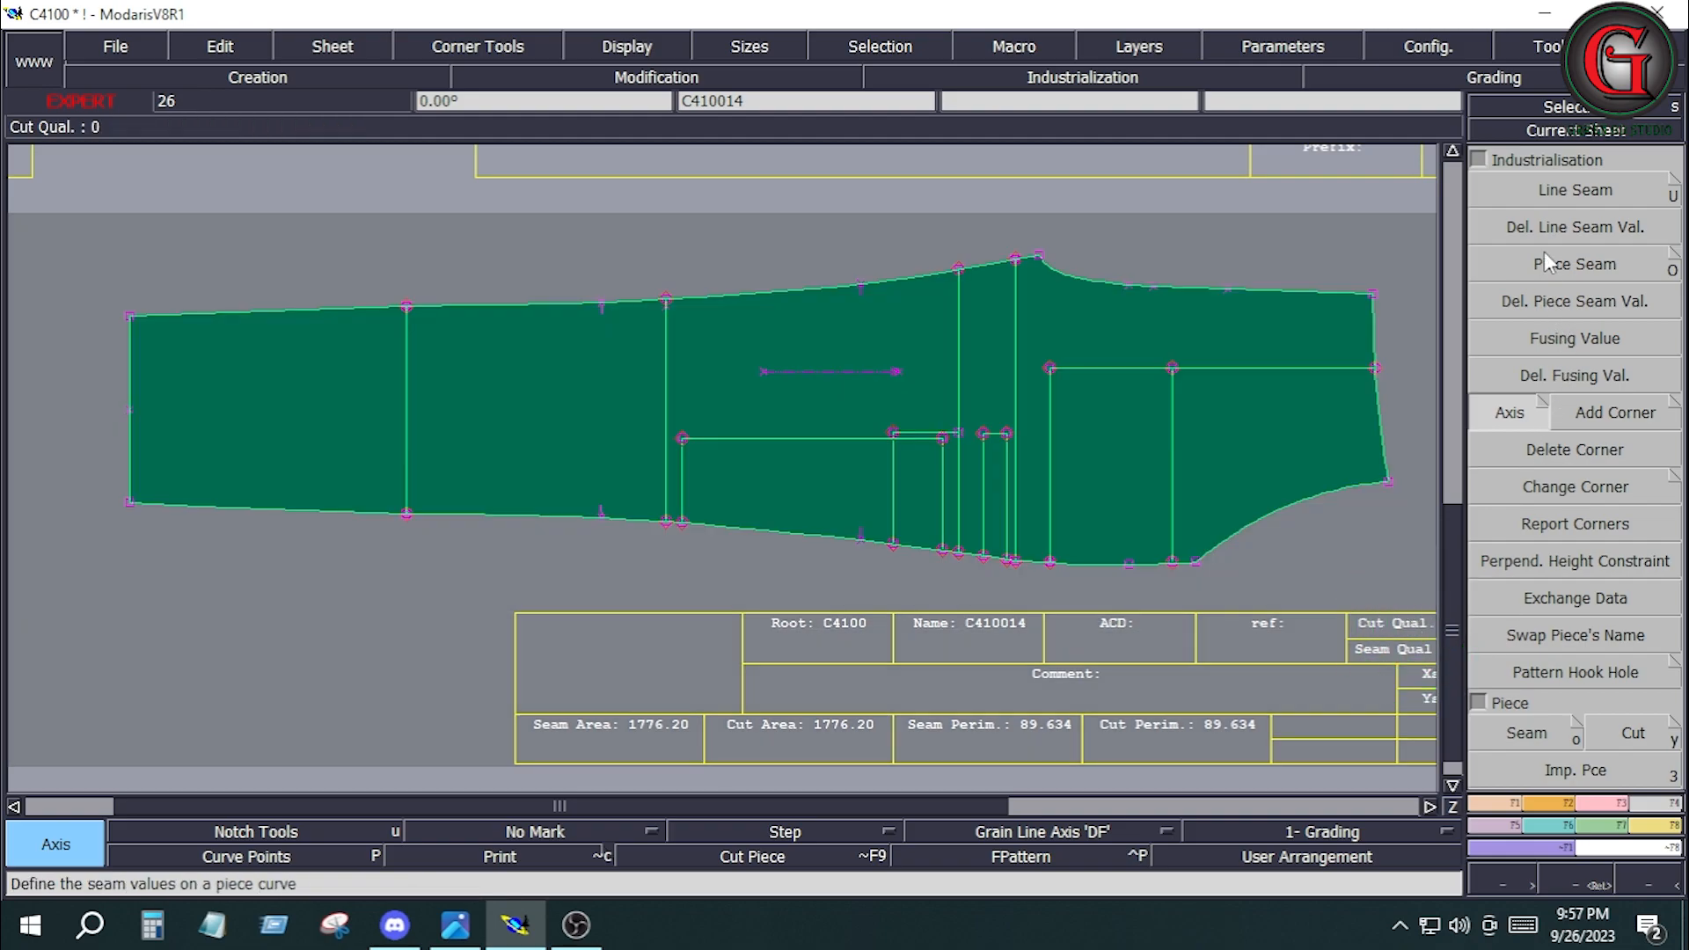
left_click(1552, 188)
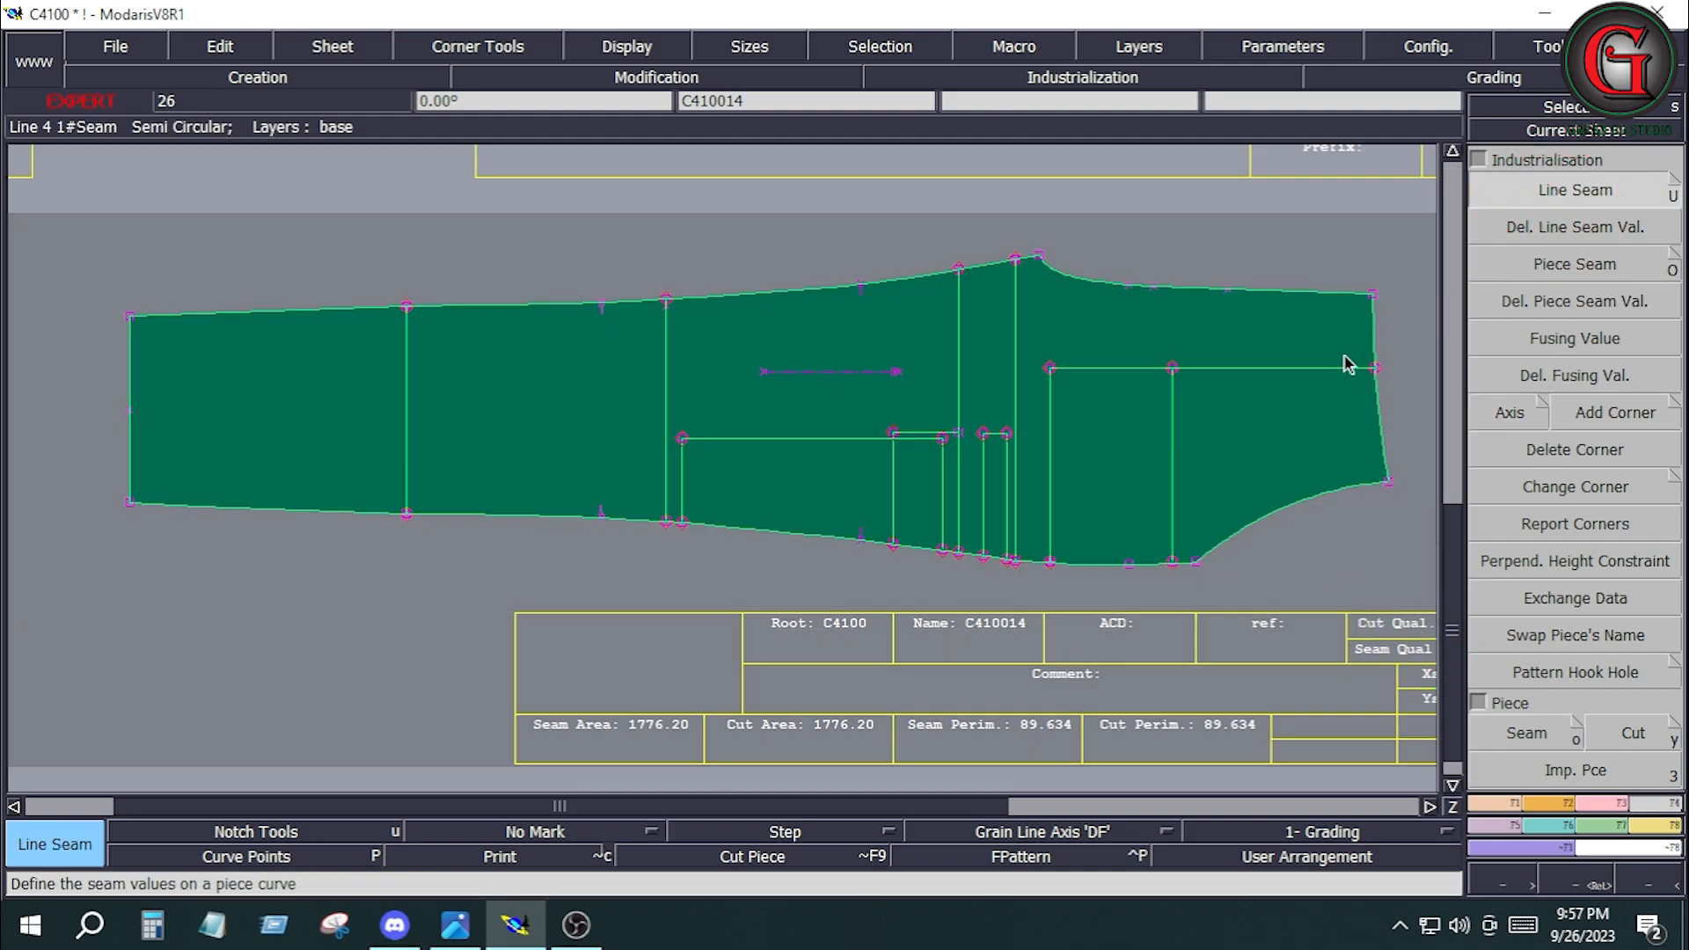
left_click(1256, 289)
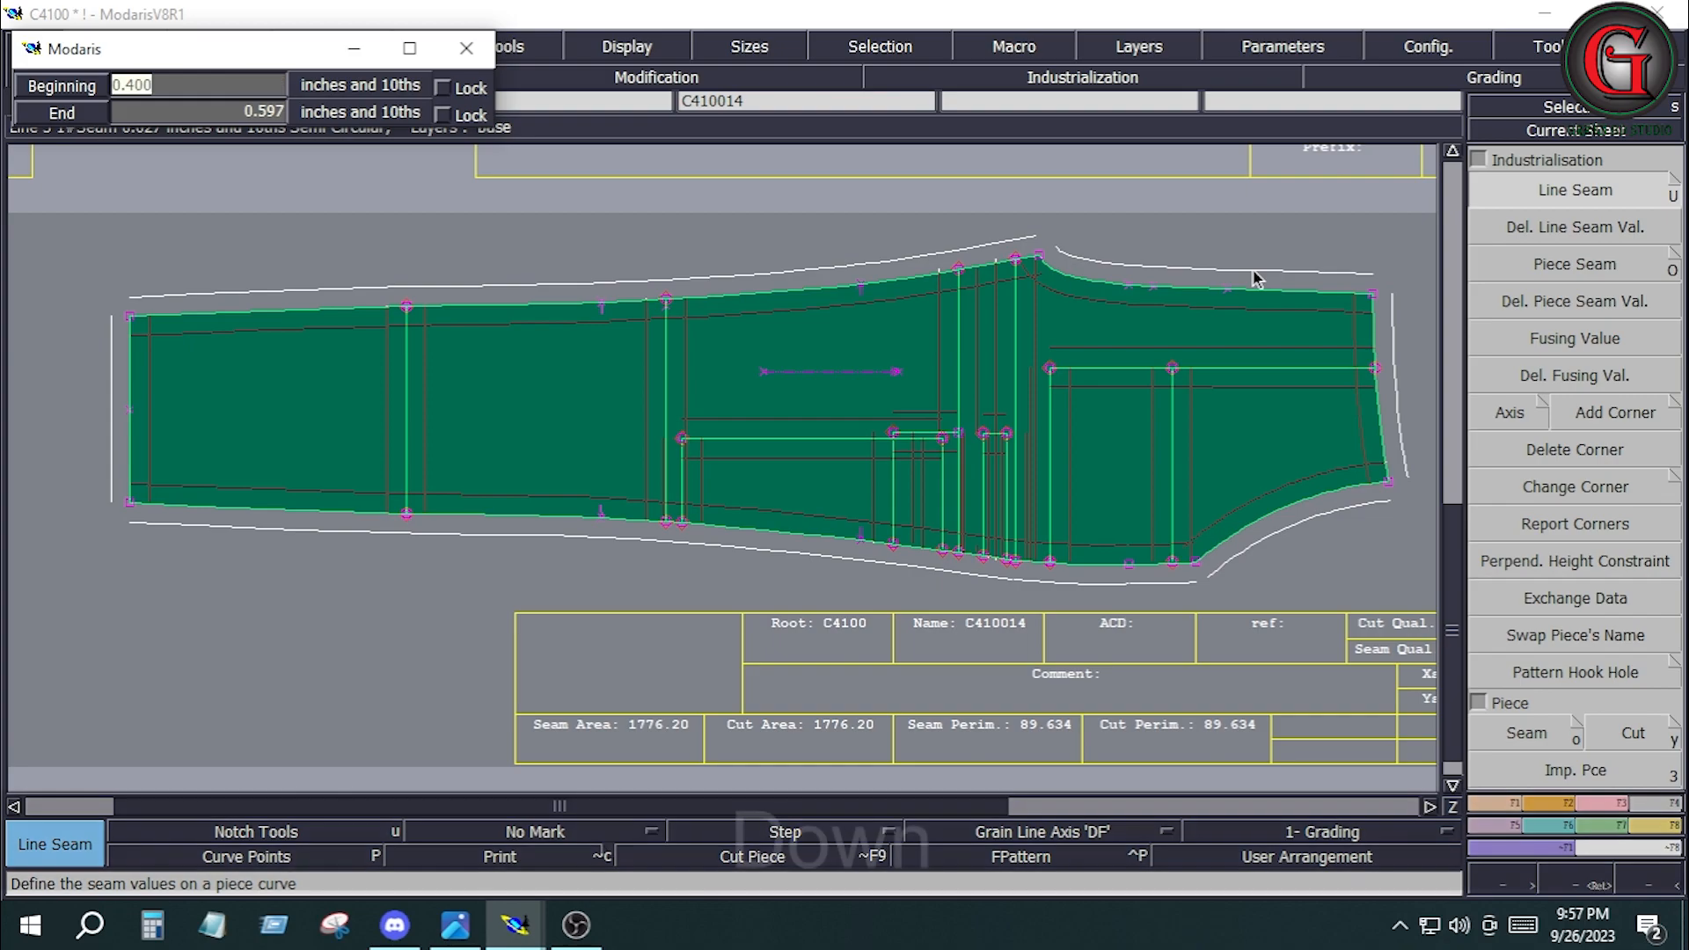
key("Down")
key("Down")
key("Down")
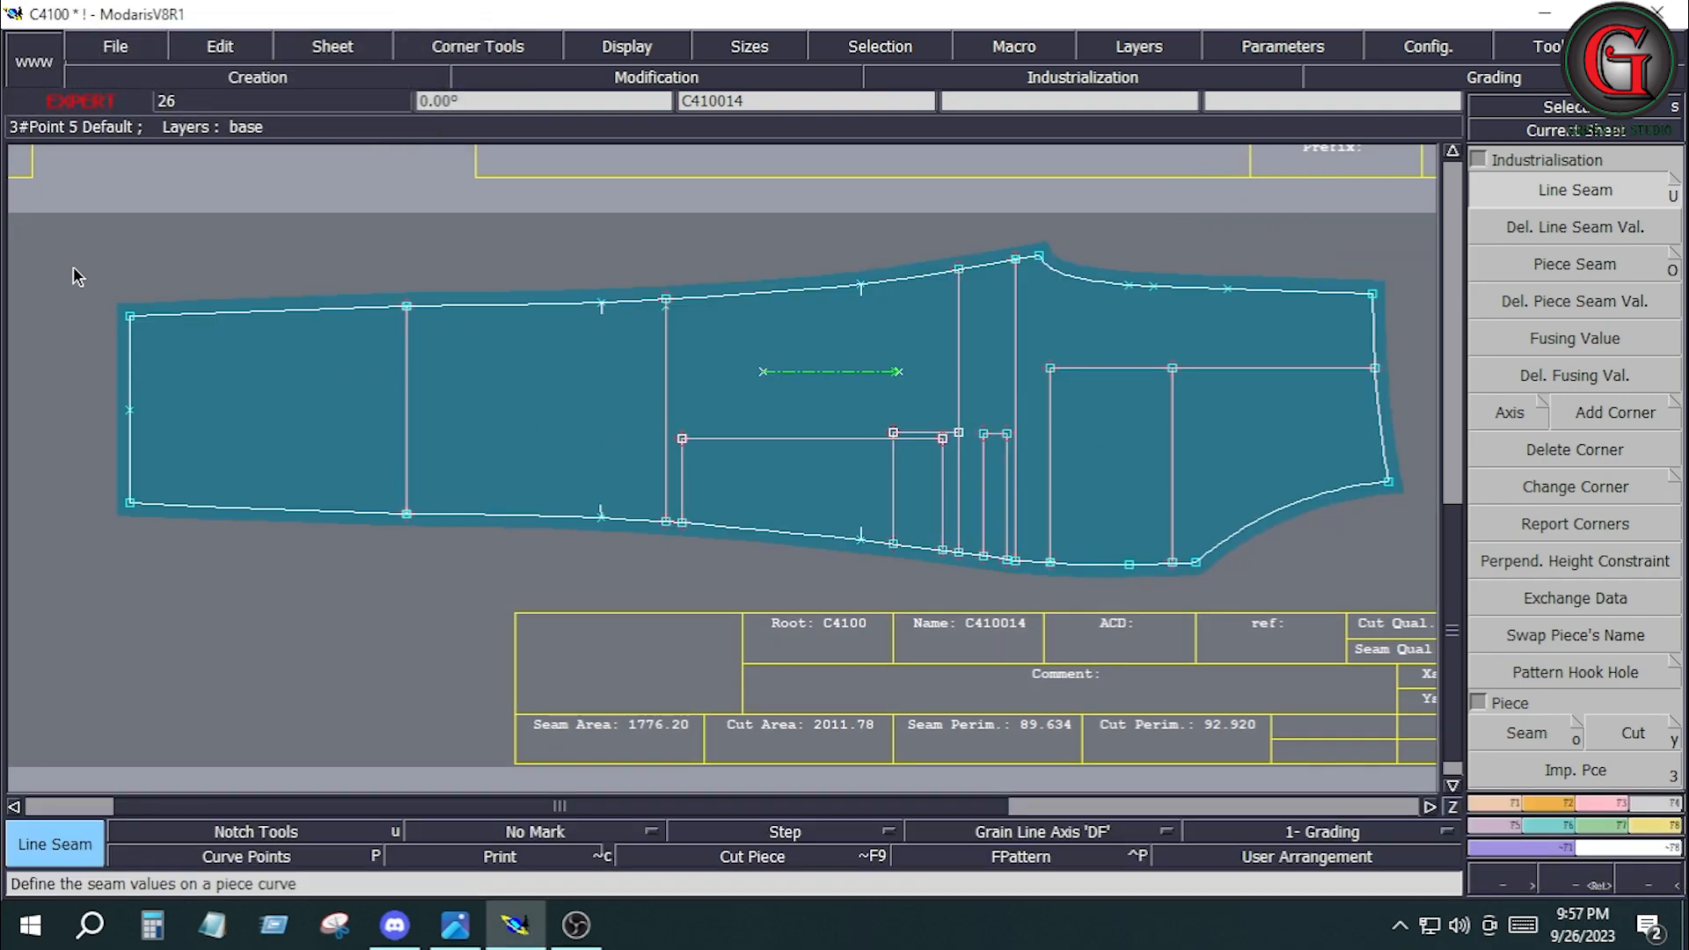
Set the hem line's seam allowance on C410014 to 2.25 inches at both beginning and end.
left_click_drag(71, 261, 225, 562)
key("Down")
type("2.25")
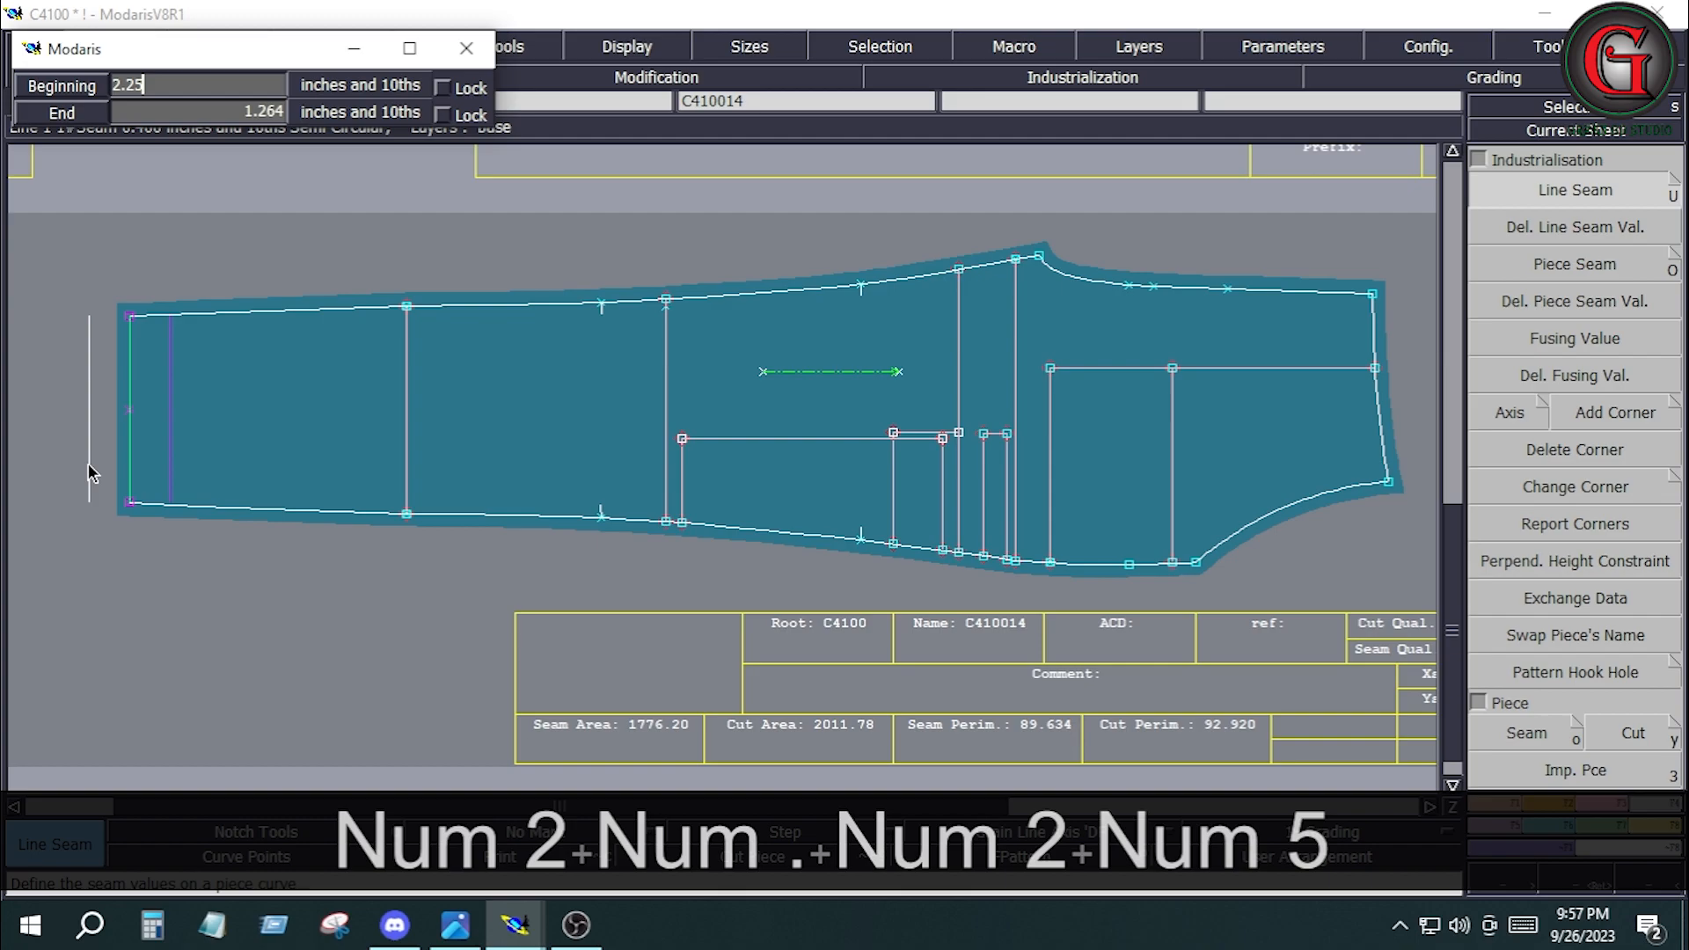
key("Down")
type("2.25")
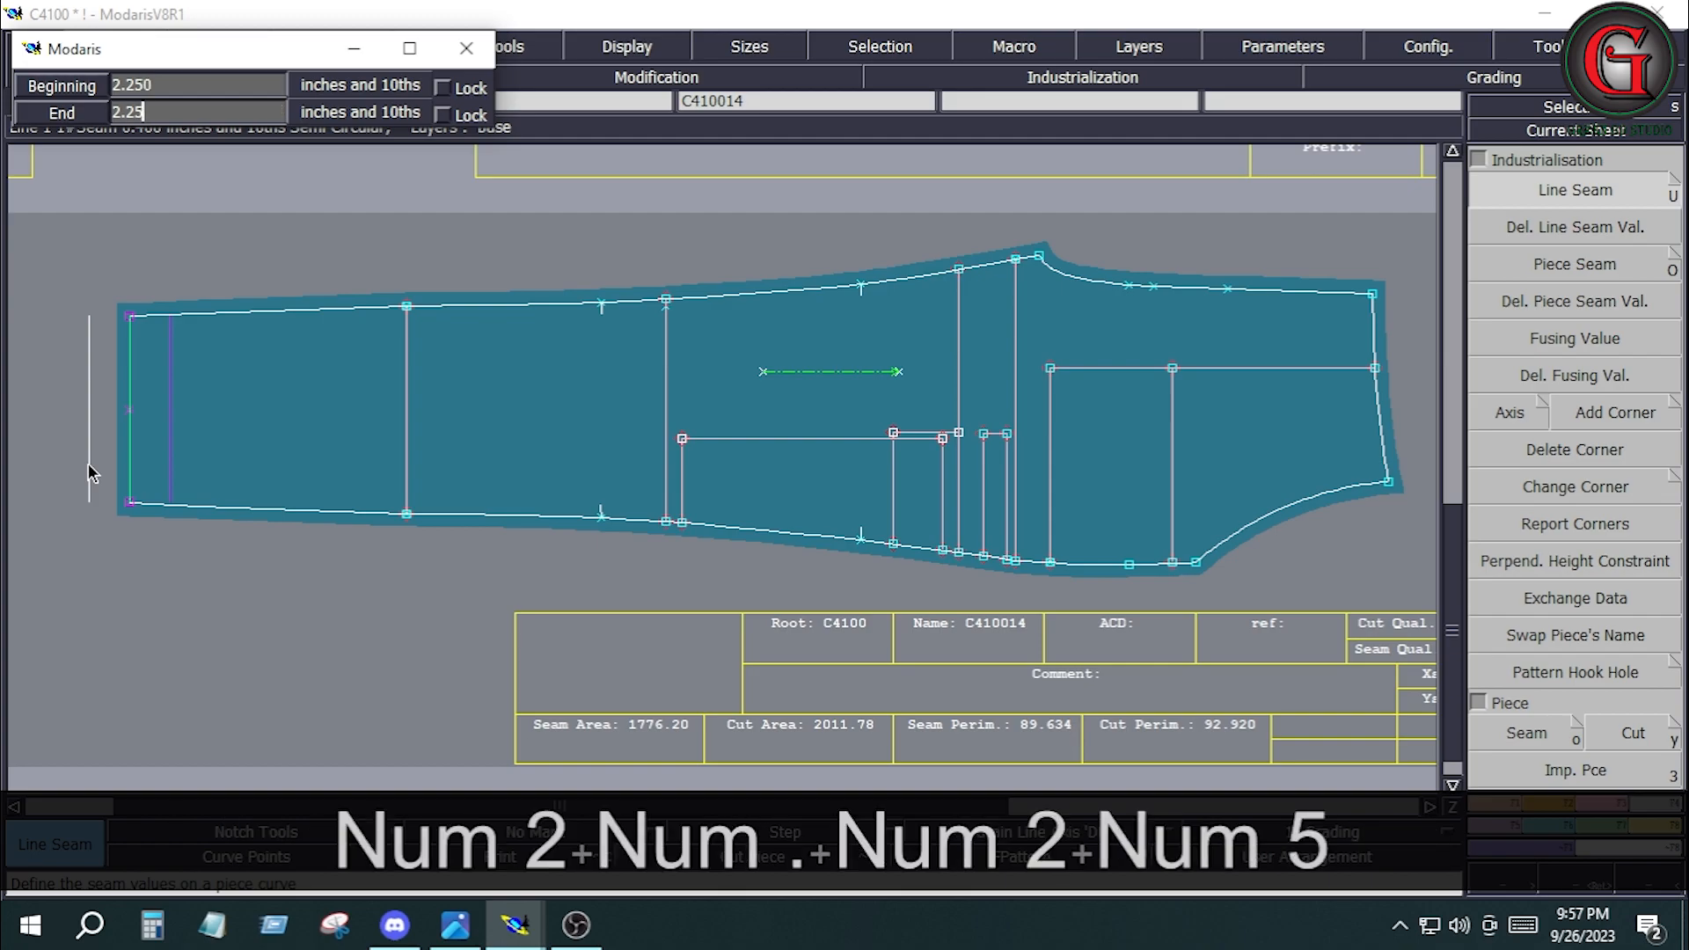
key("Return")
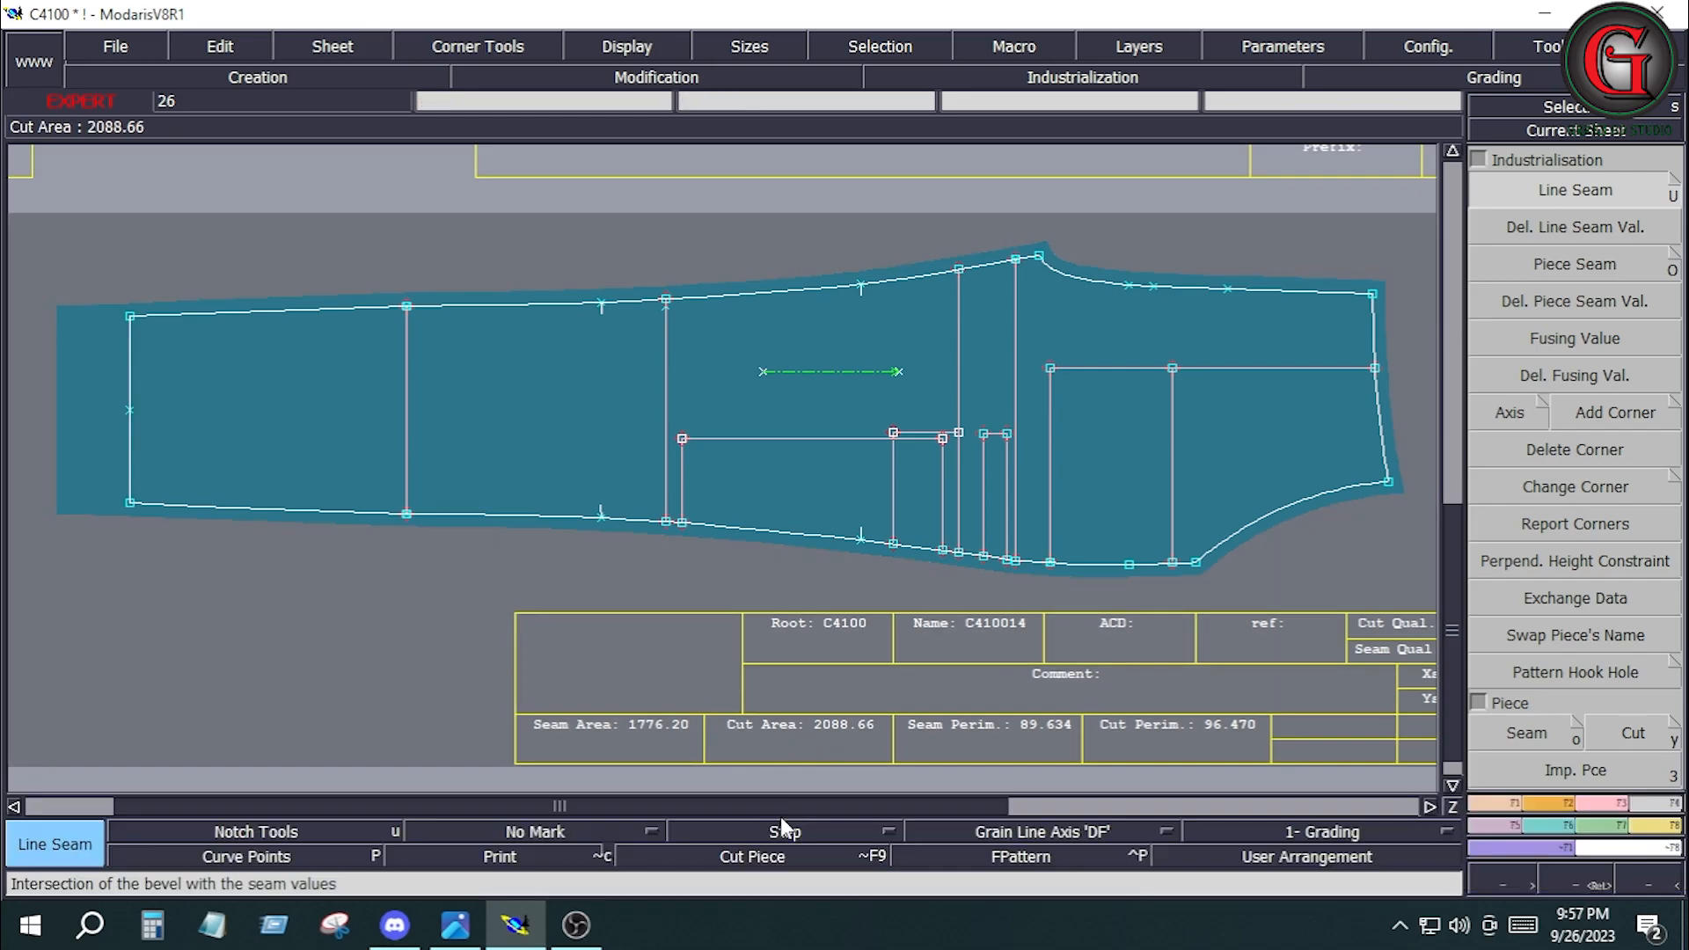
Change C410014's hem corners to Previous Symmetry at the upper corner and Next Symmetry at the lower corner.
left_click(791, 831)
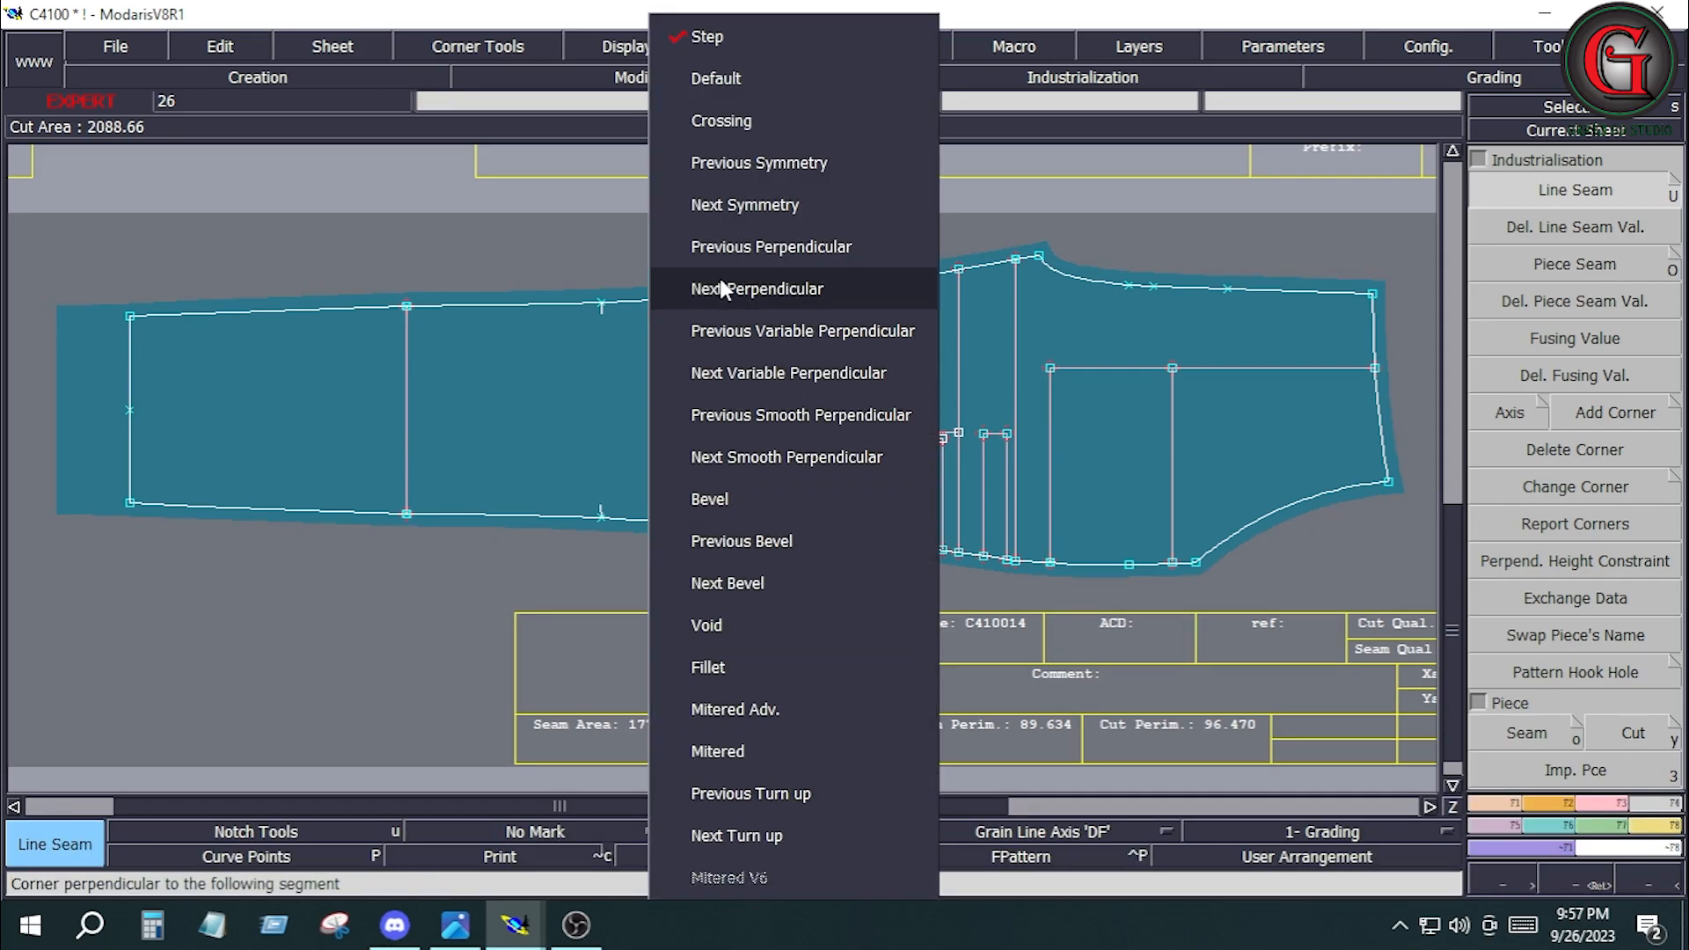
left_click(725, 162)
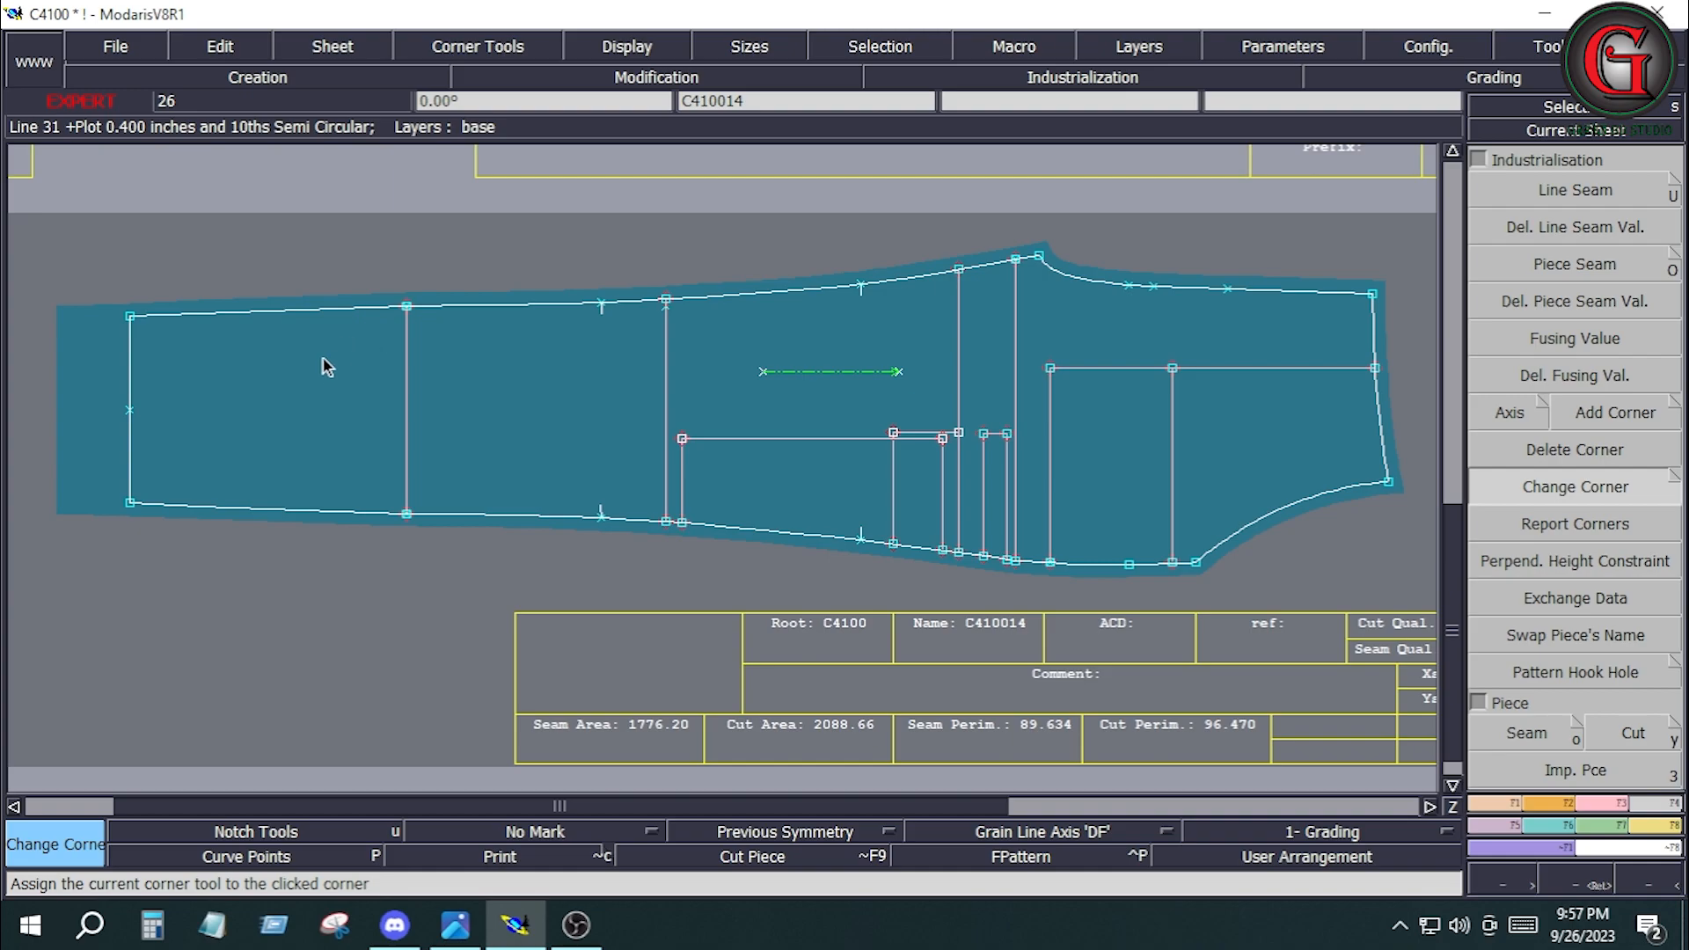
left_click(130, 317)
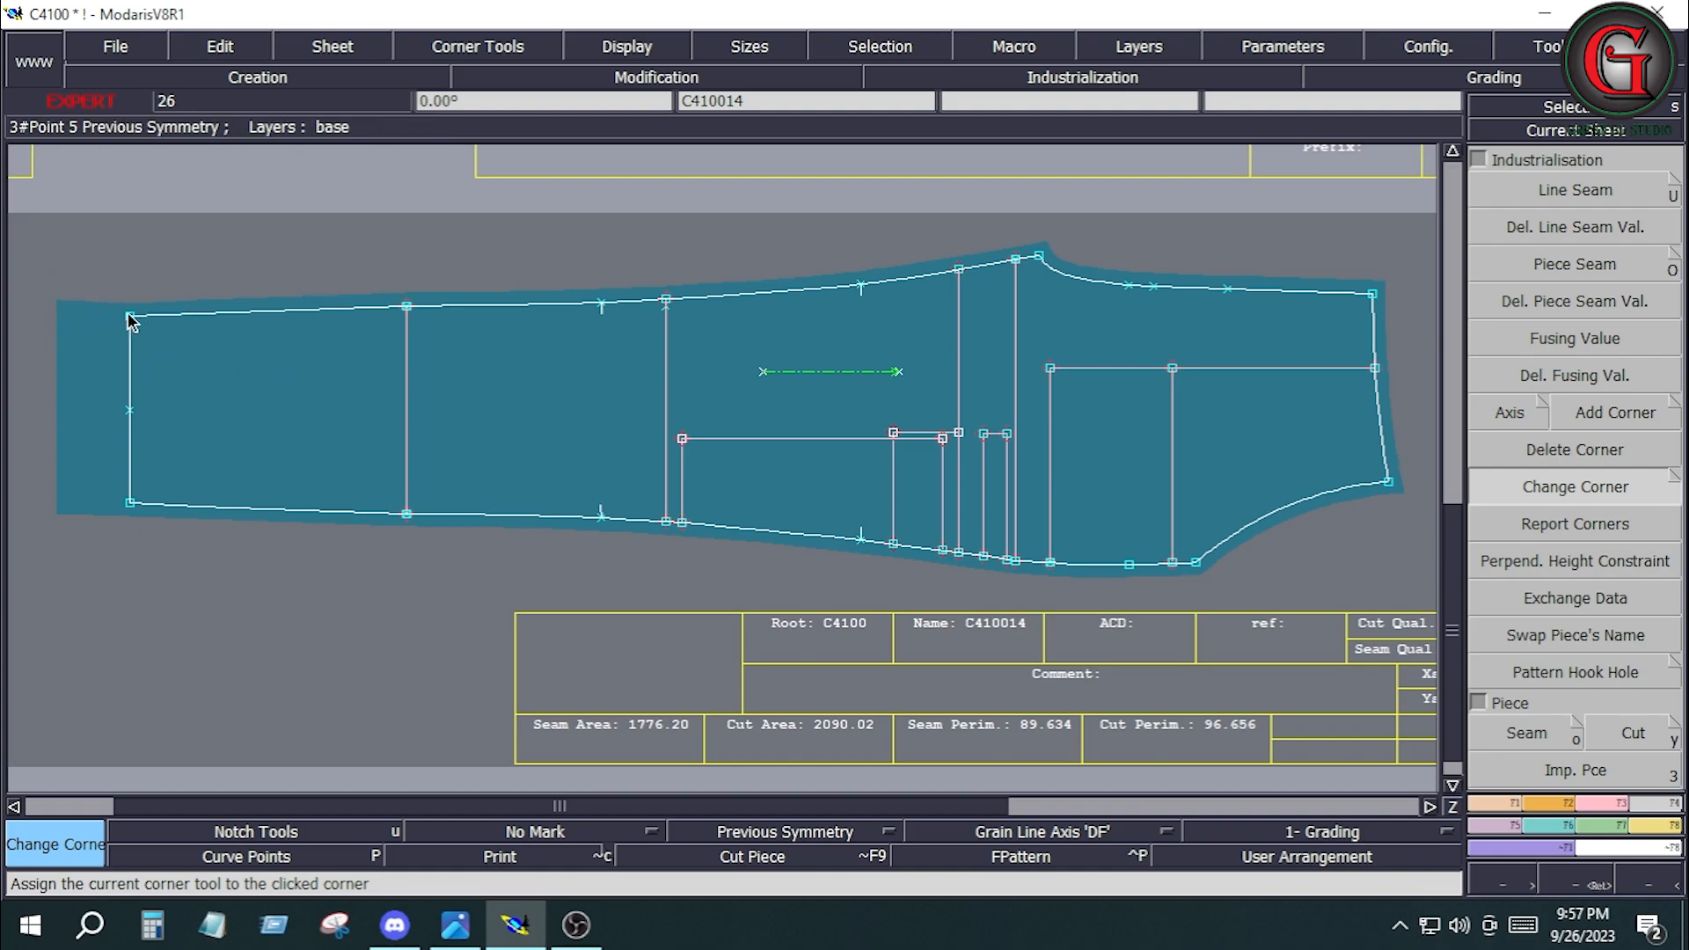
left_click(780, 830)
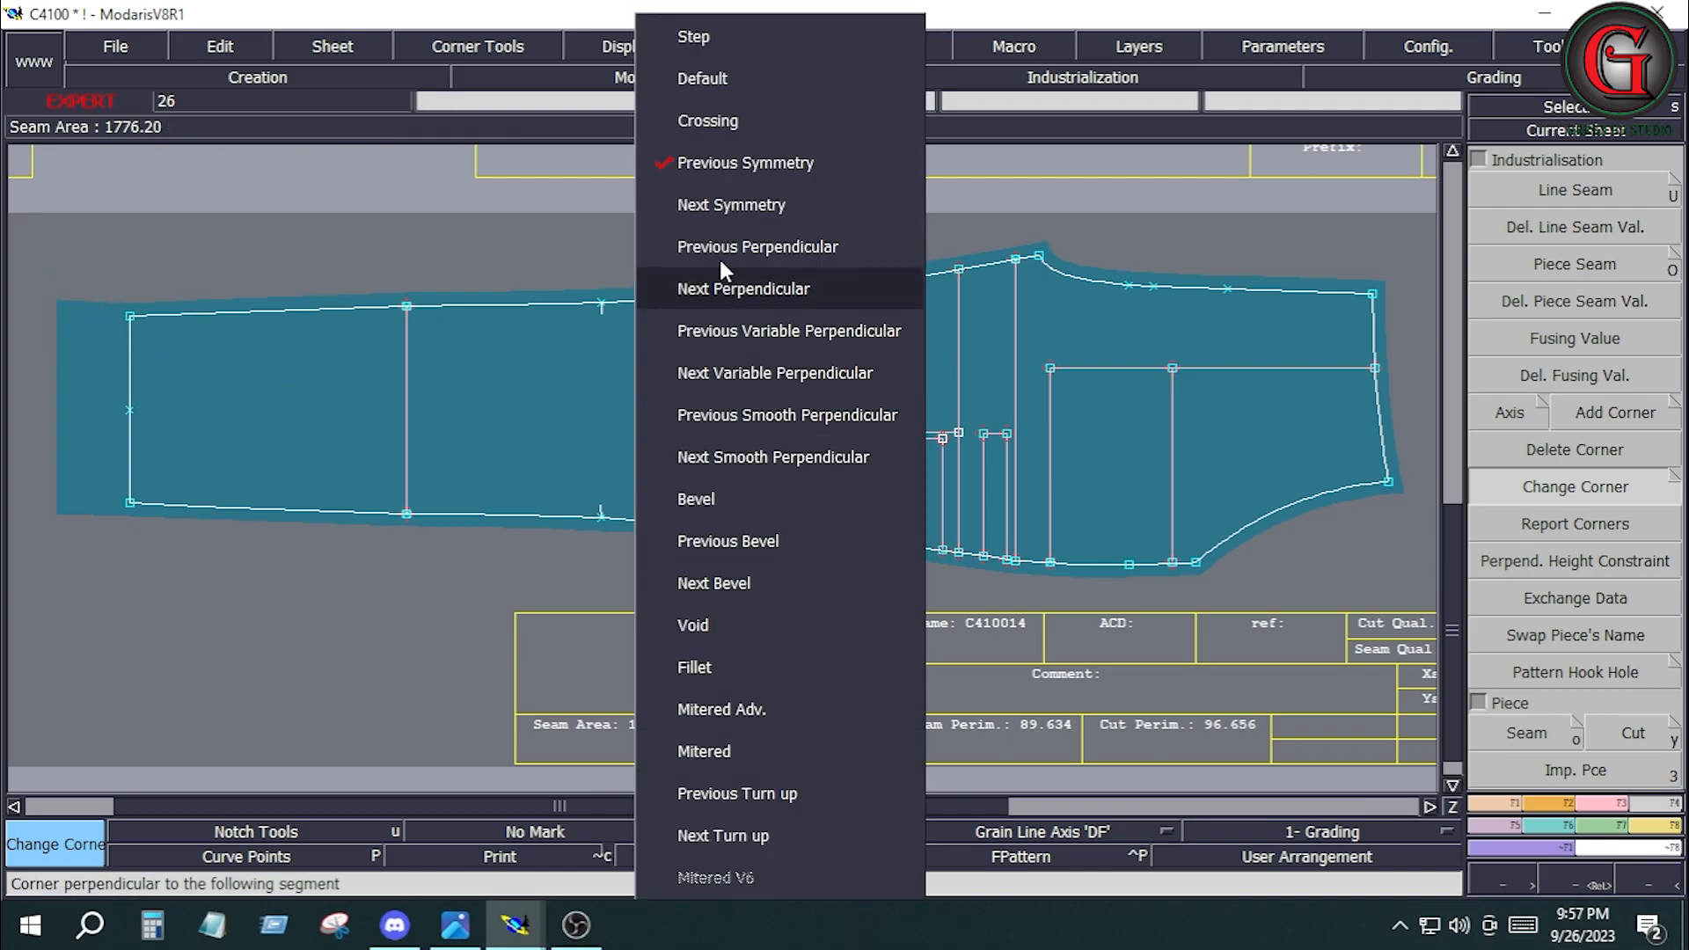
left_click(719, 205)
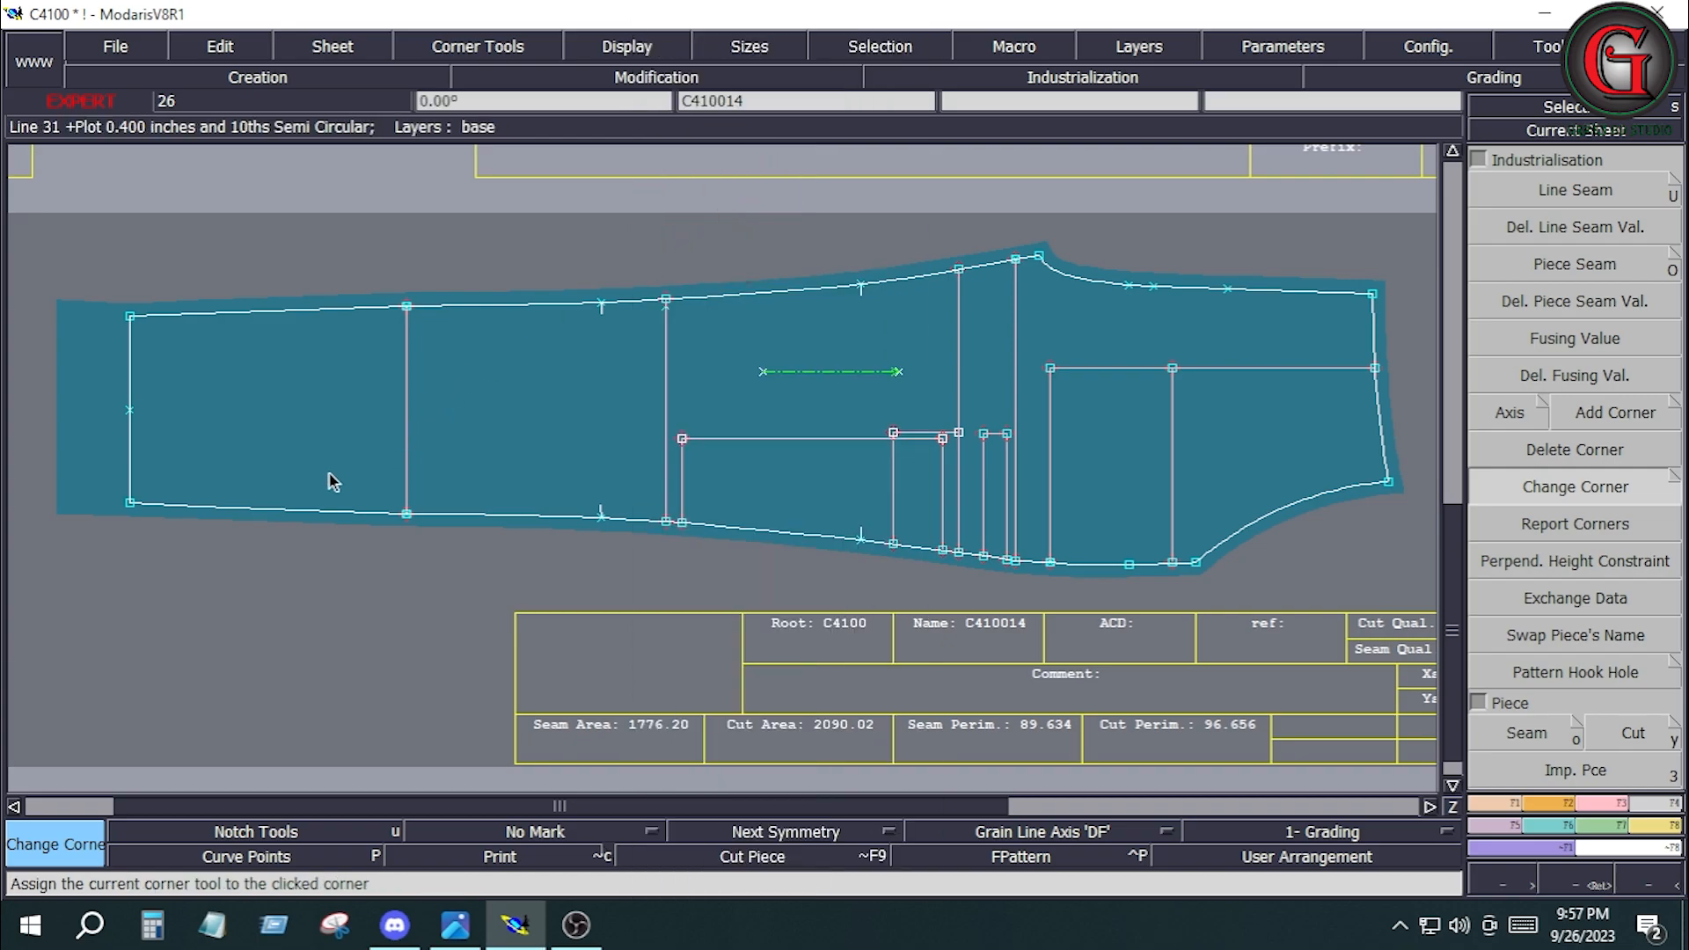
left_click(130, 504)
Apply a 0.4-inch line seam allowance to the side edge below the pocket opening on pocket bag piece C410016.
key("j")
left_click(1101, 655)
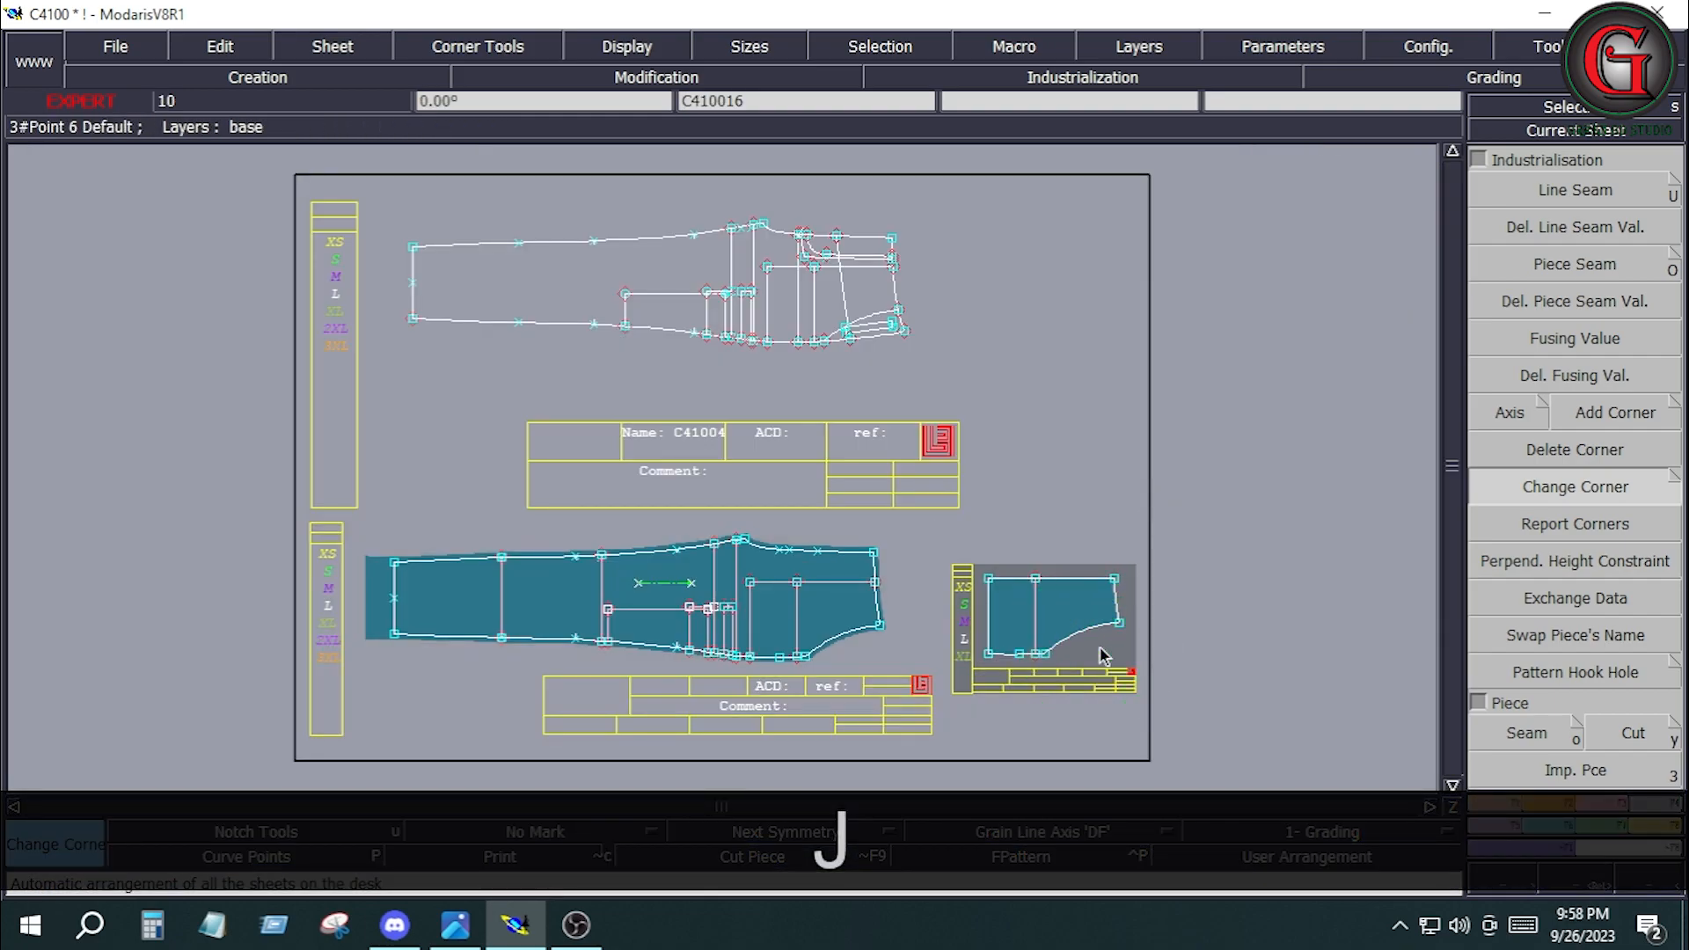
key("Home")
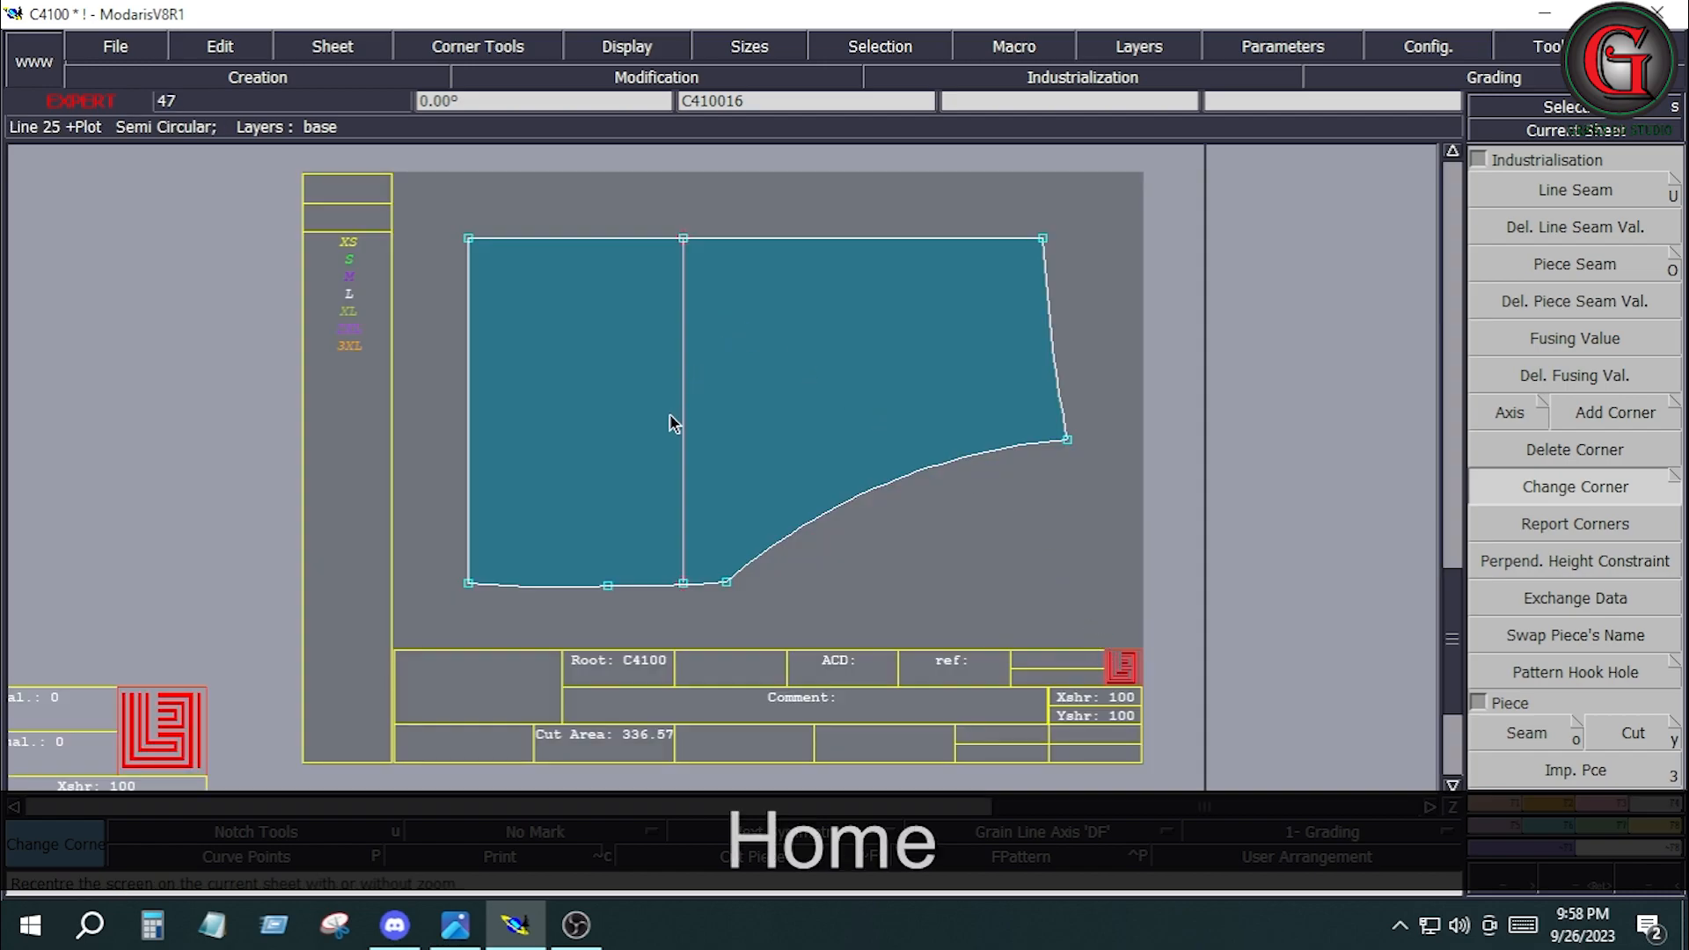
left_click_drag(461, 530, 781, 639)
left_click(640, 581)
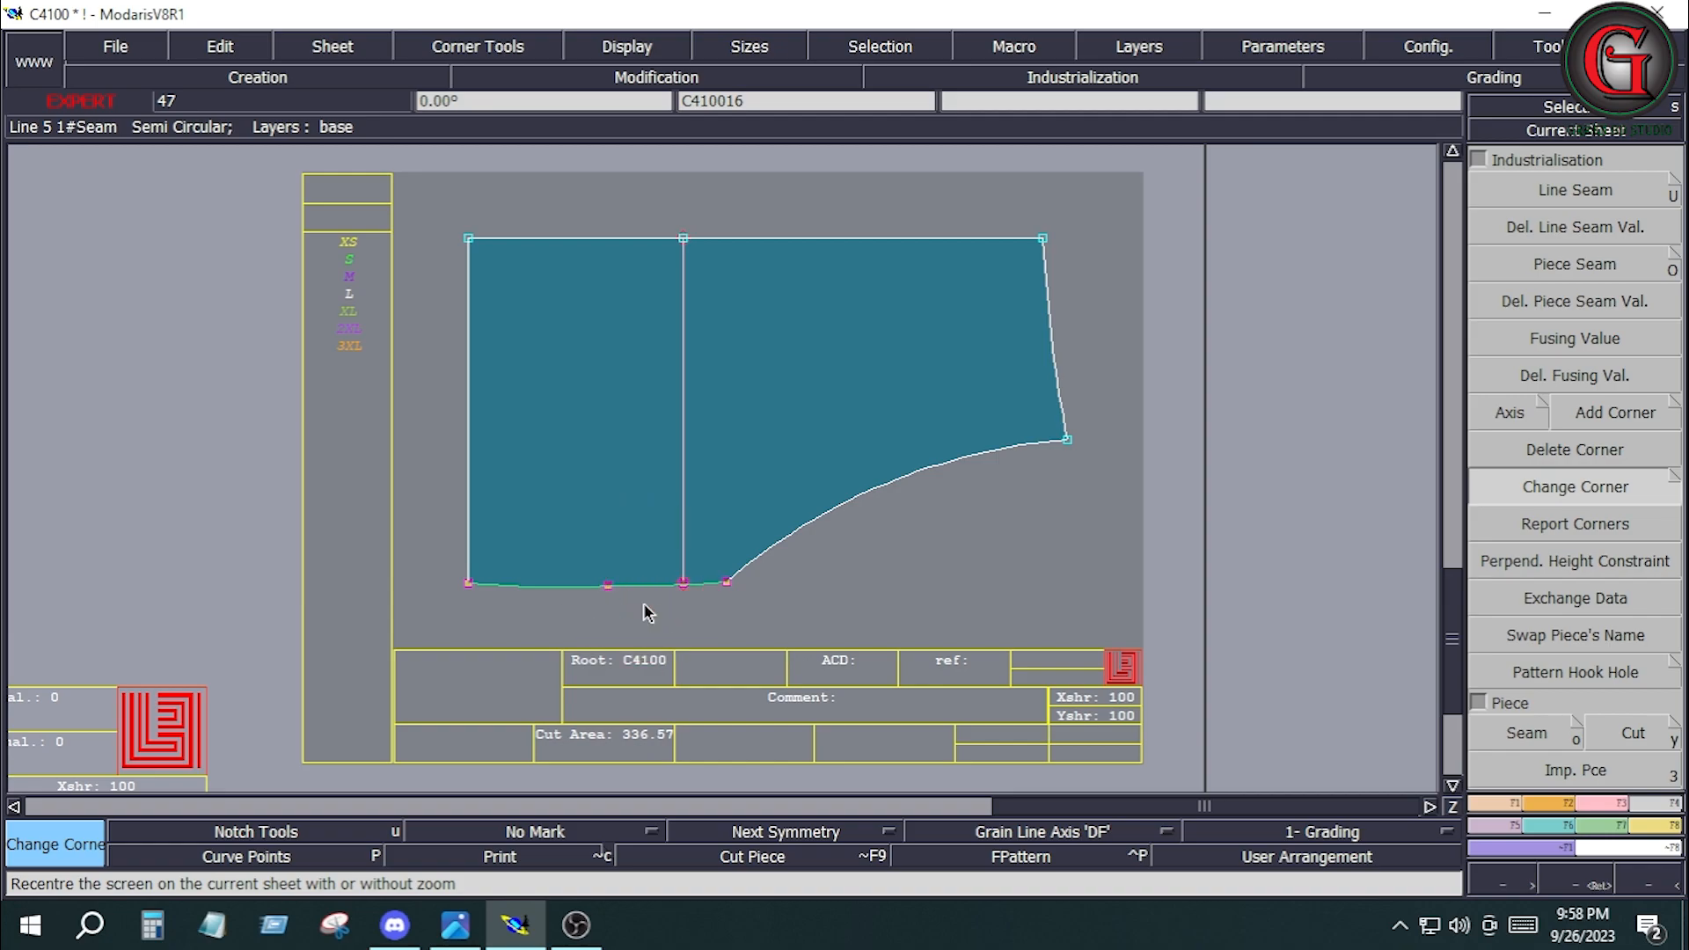
left_click(1574, 189)
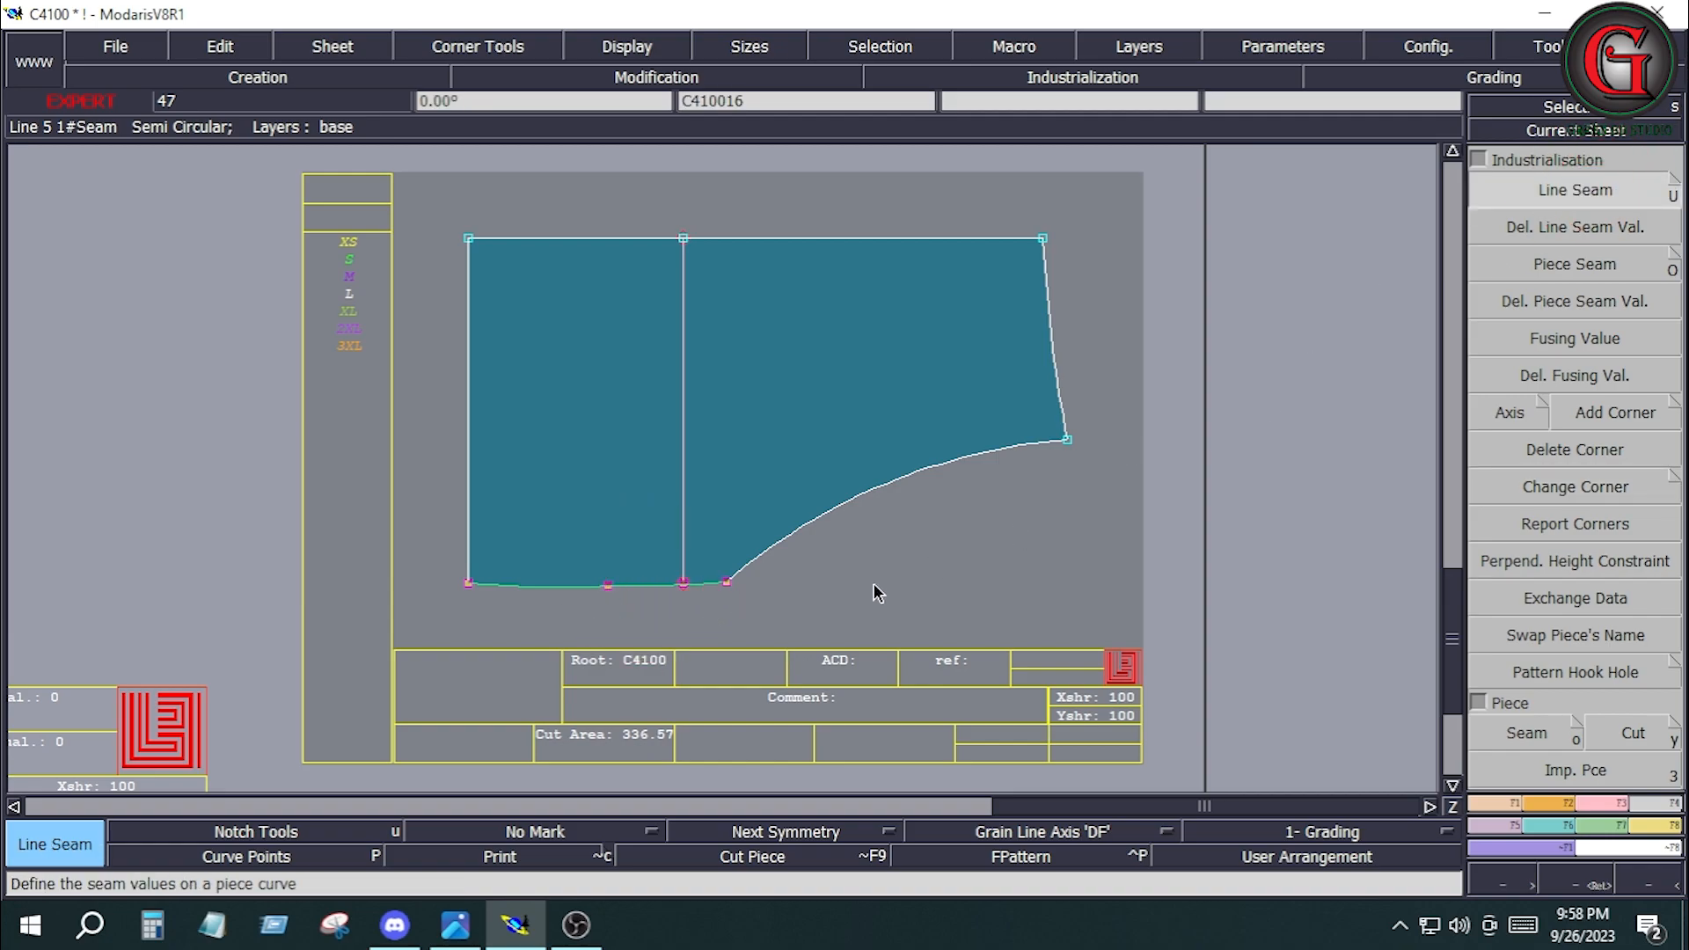
left_click(659, 599)
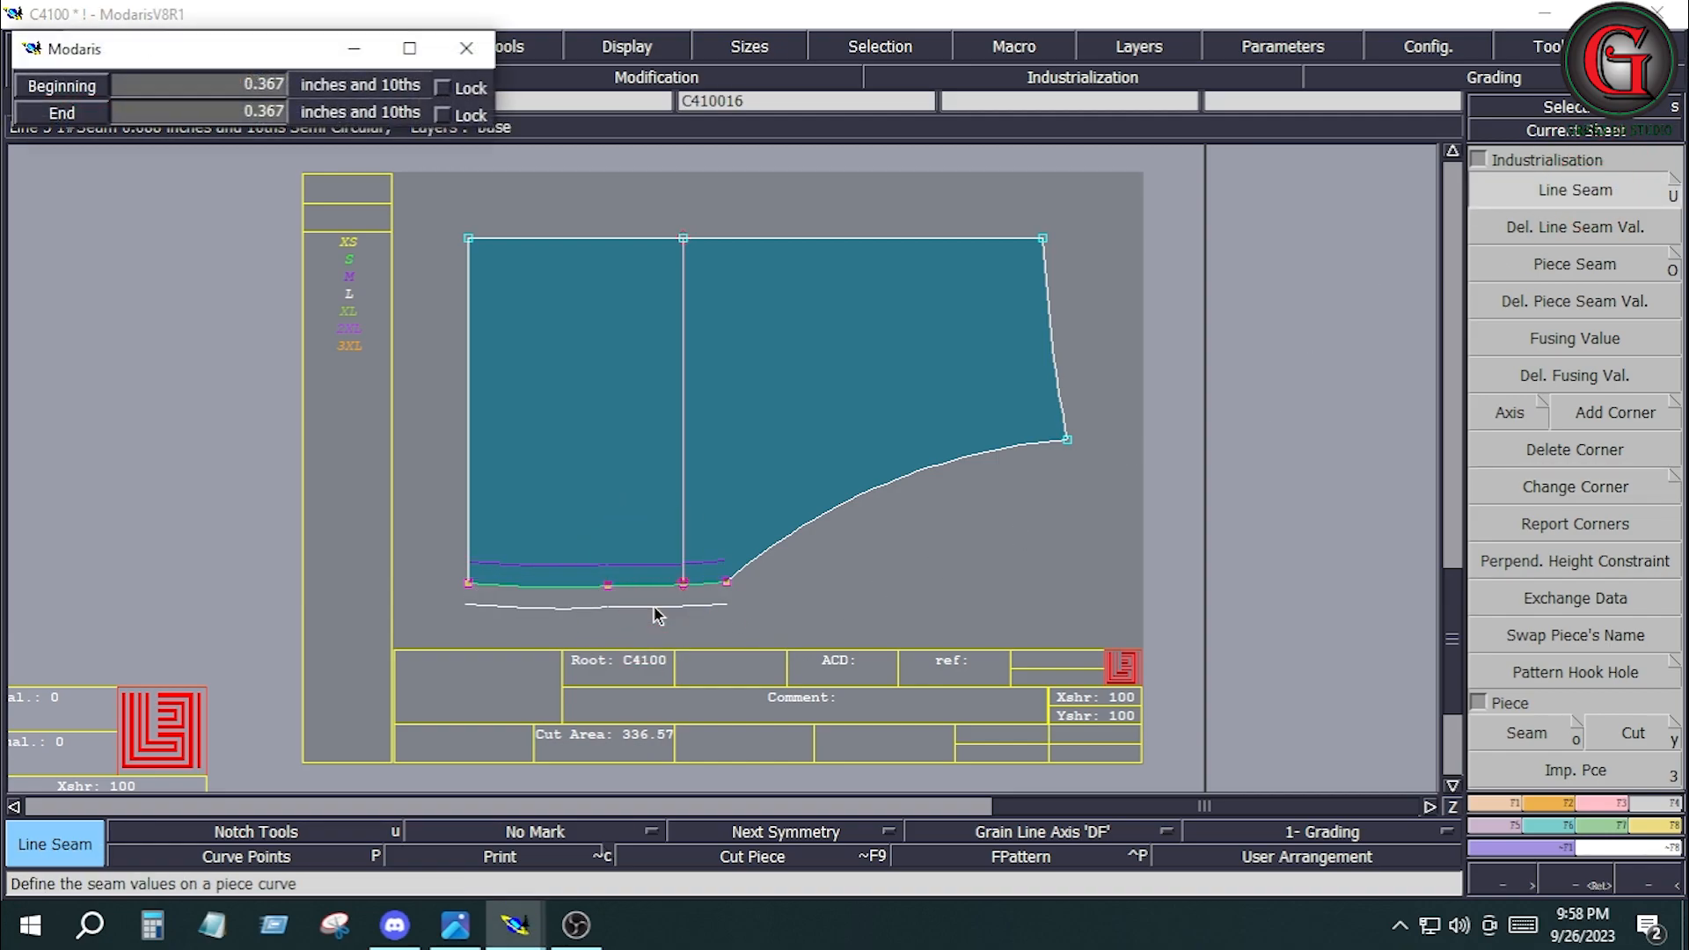
key("Down")
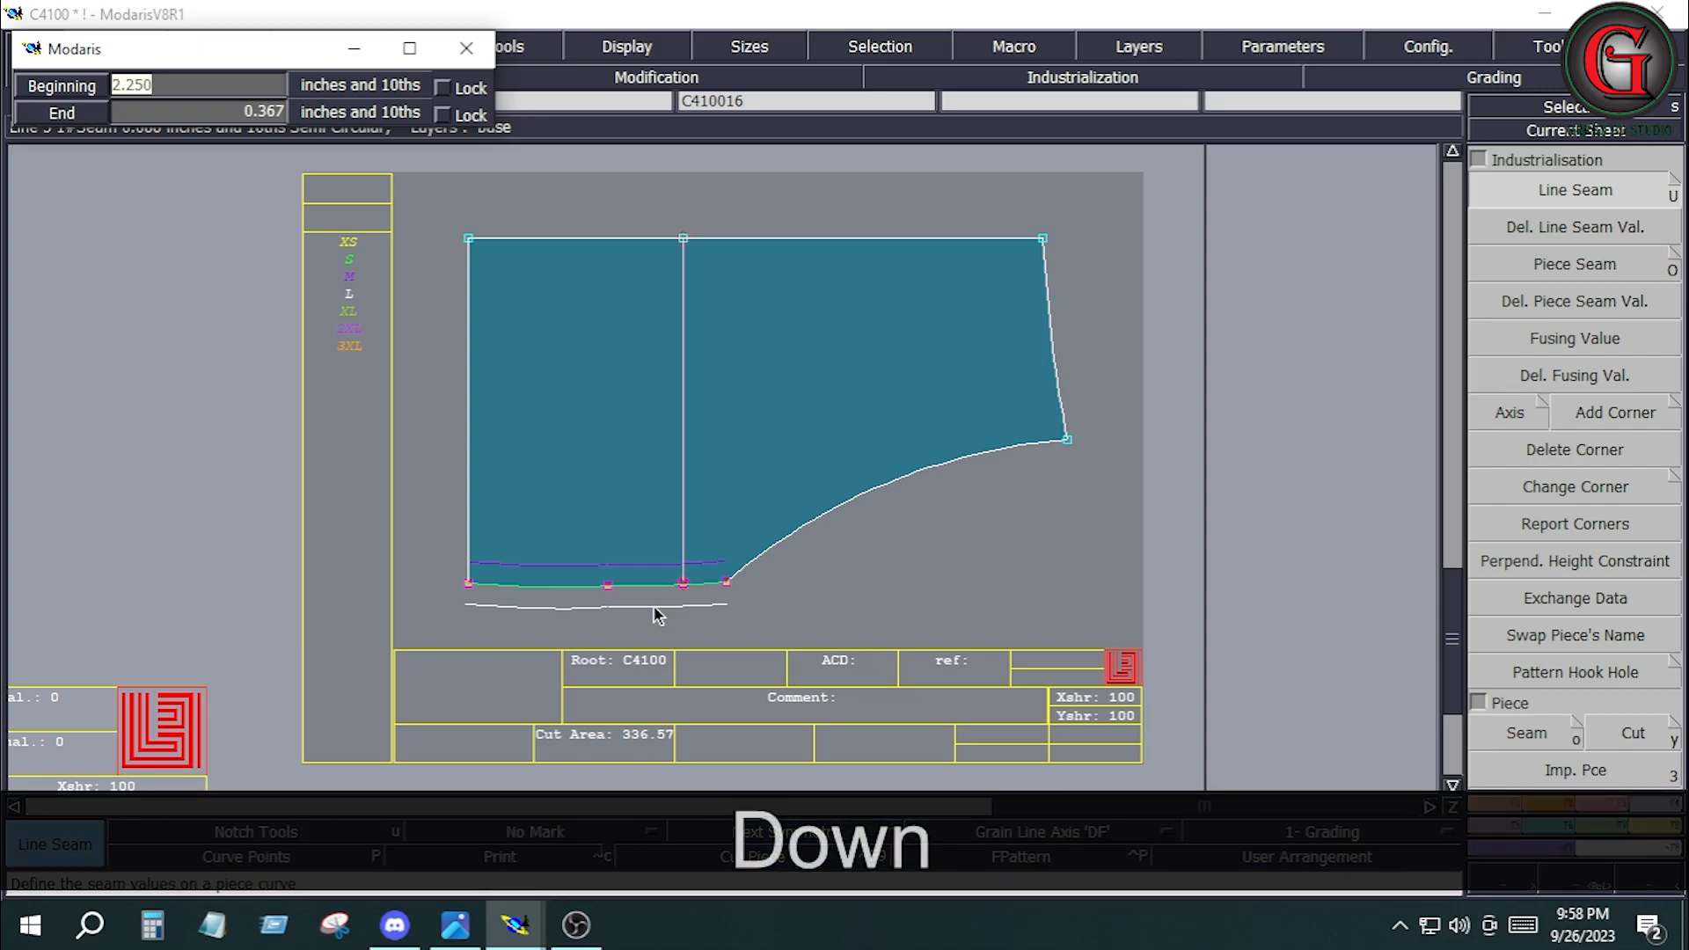
type(".4")
key("Down")
type(".4")
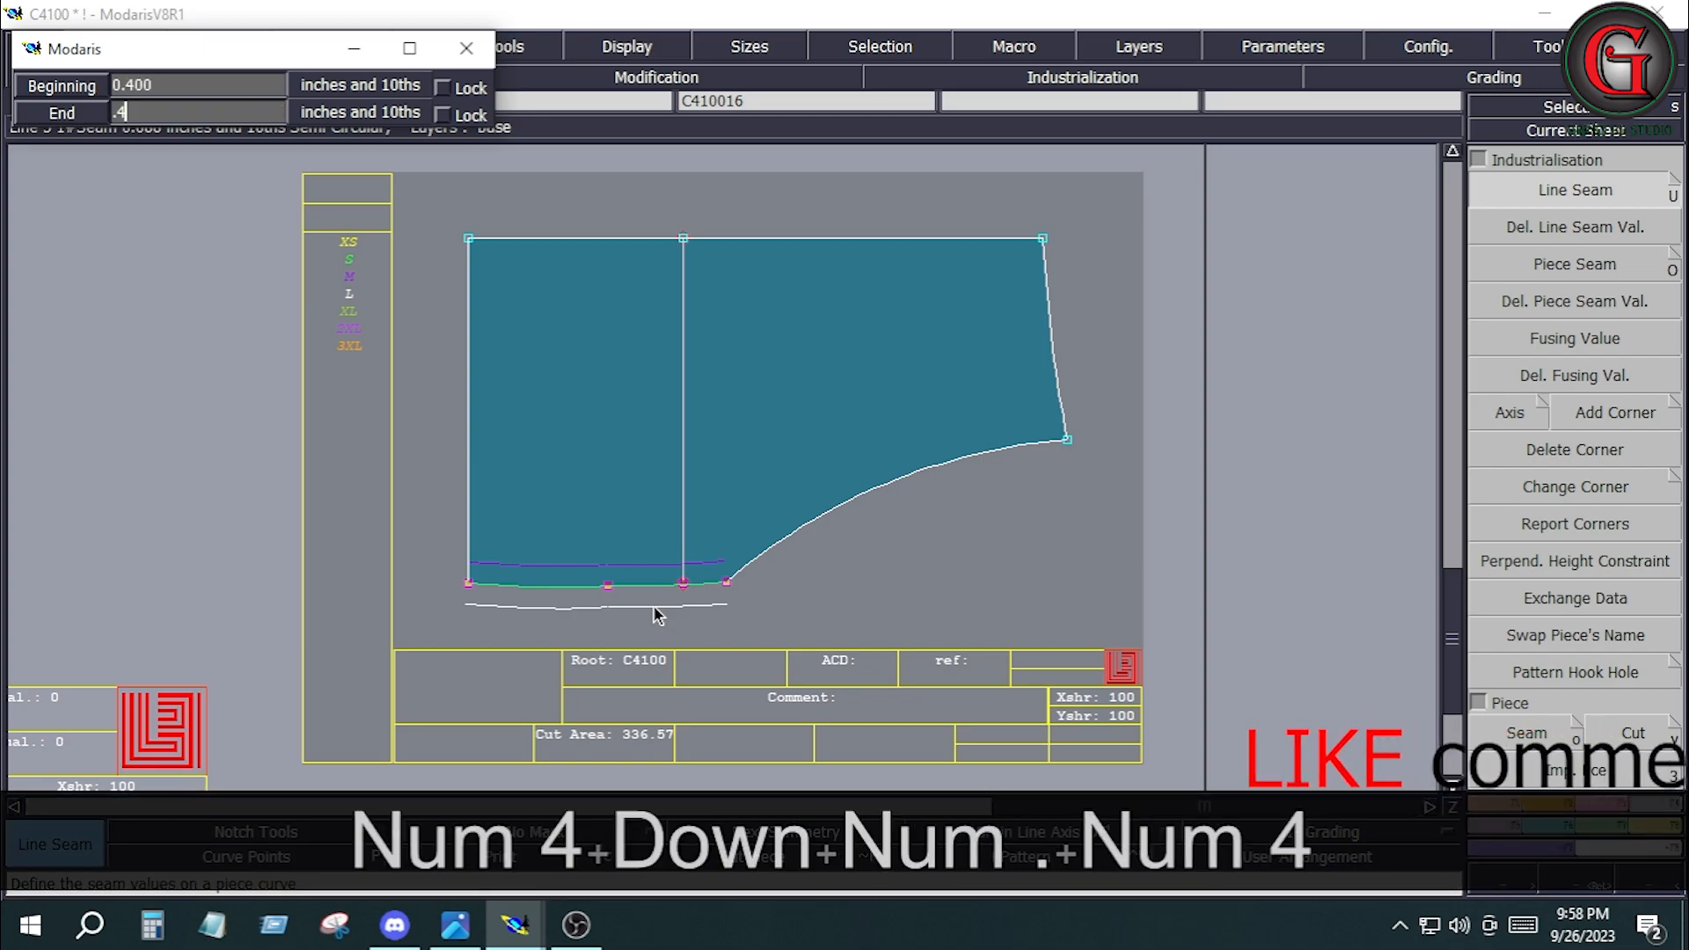
key("Down")
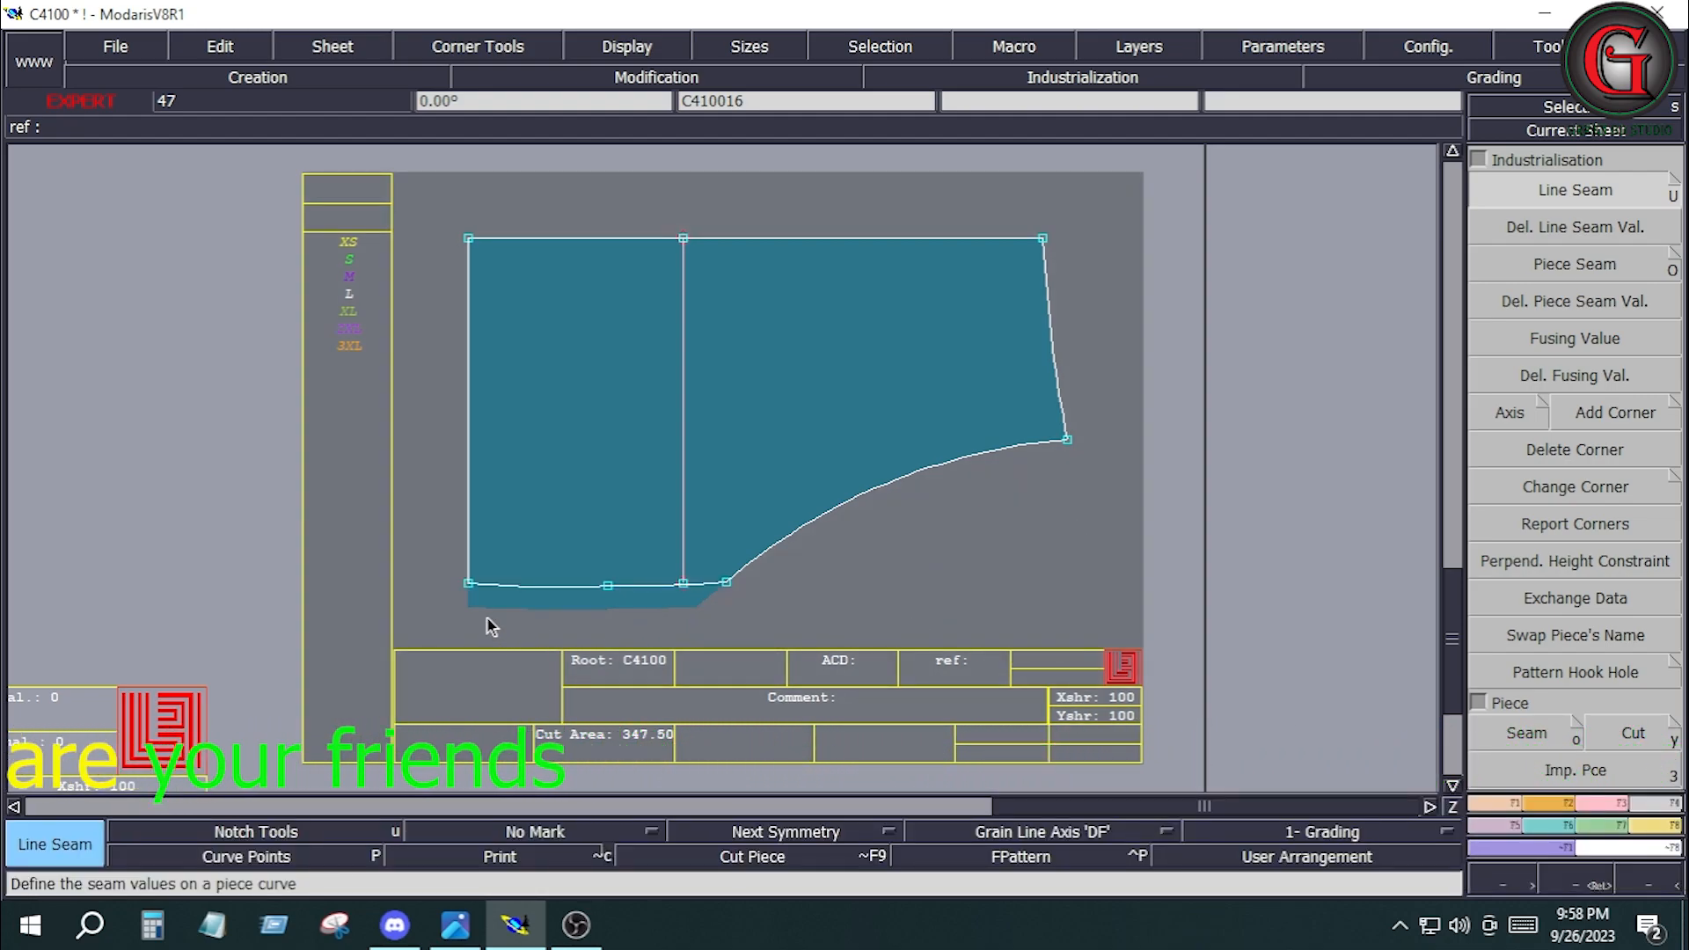
Set the seam allowance of C410016's side edge below the pocket opening to 0.5 inches at both beginning and end.
left_click_drag(444, 527, 741, 657)
left_click(642, 579)
key("Down")
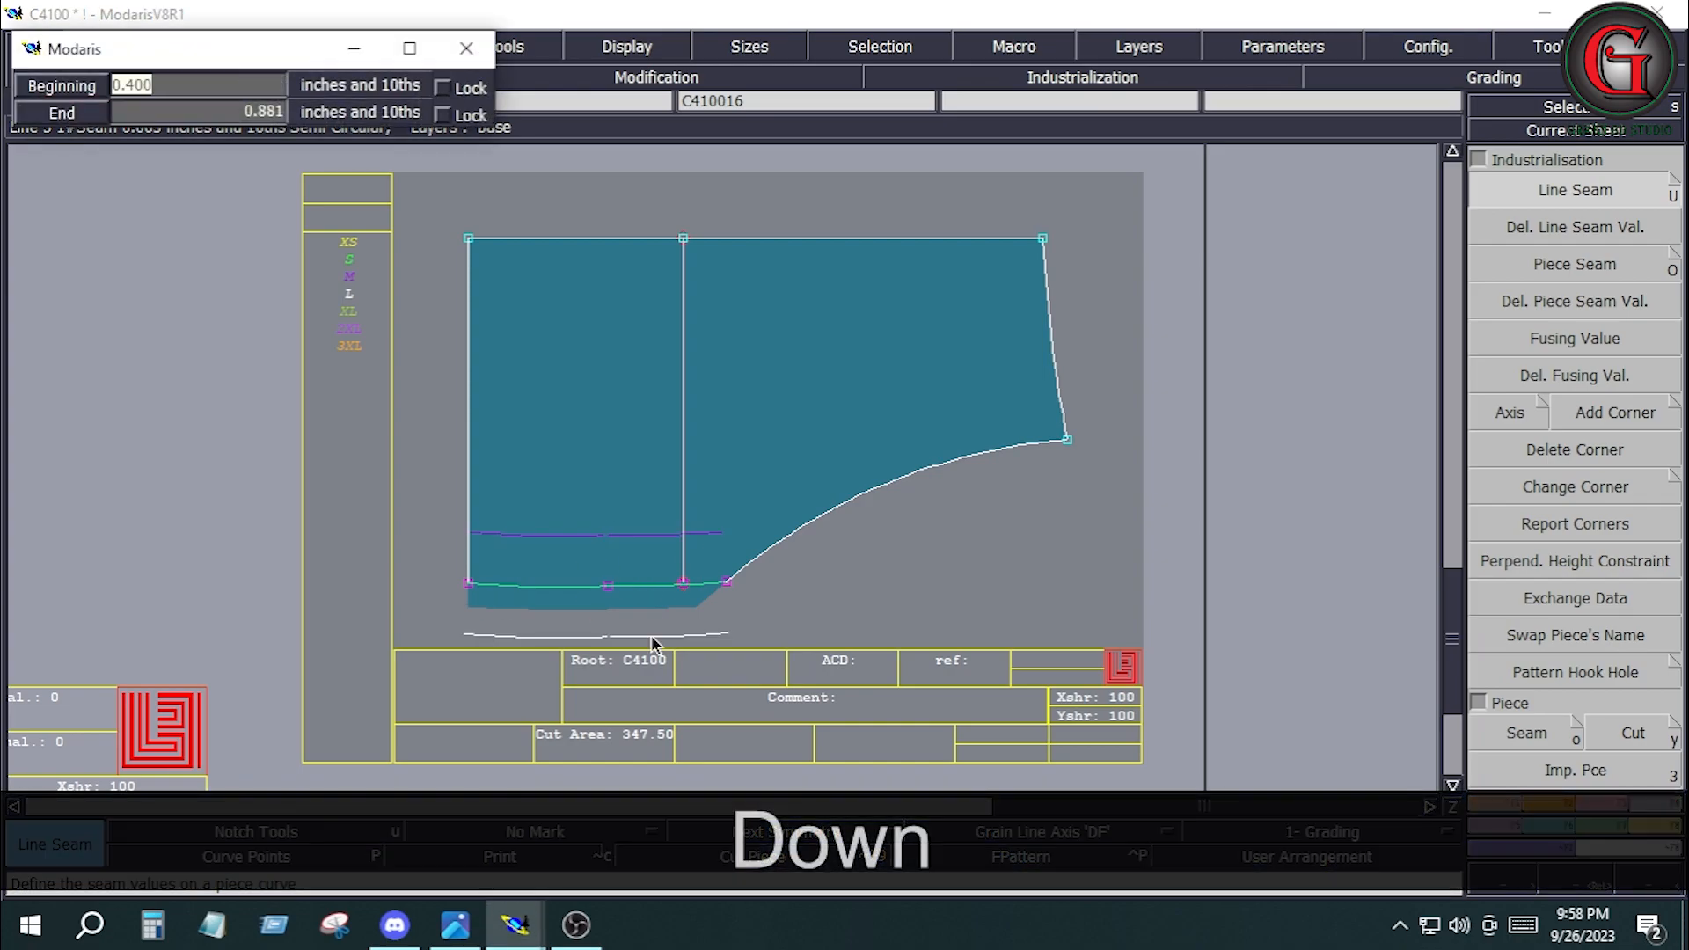
type(".5")
key("Down")
type(".5")
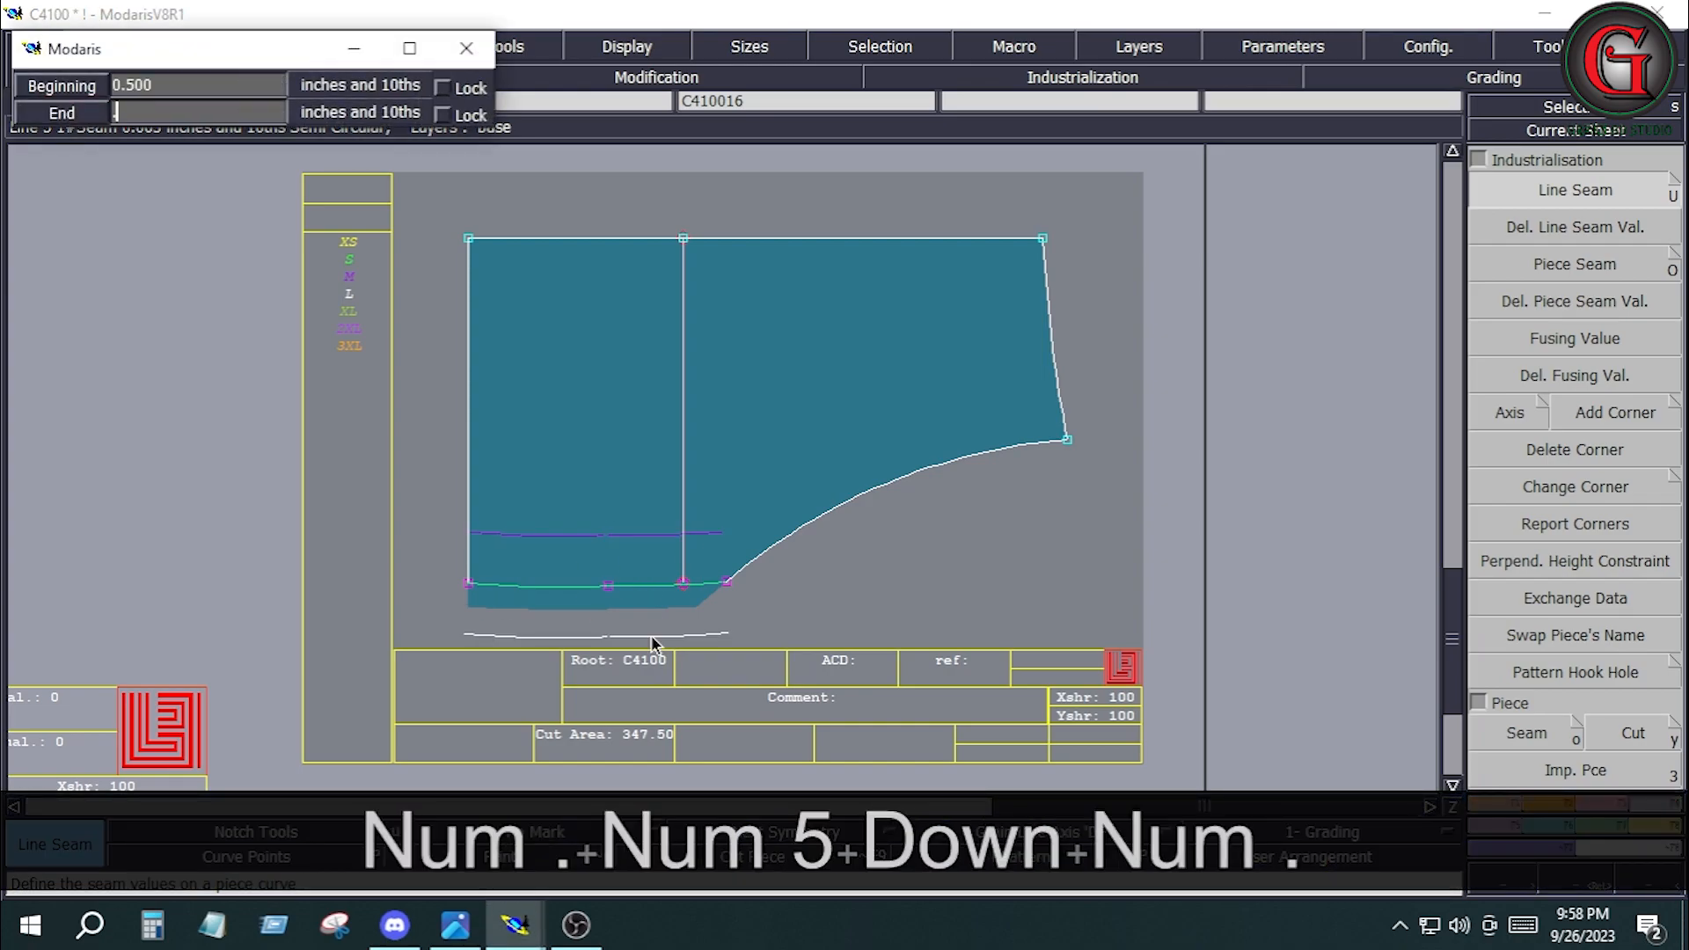
key("Down")
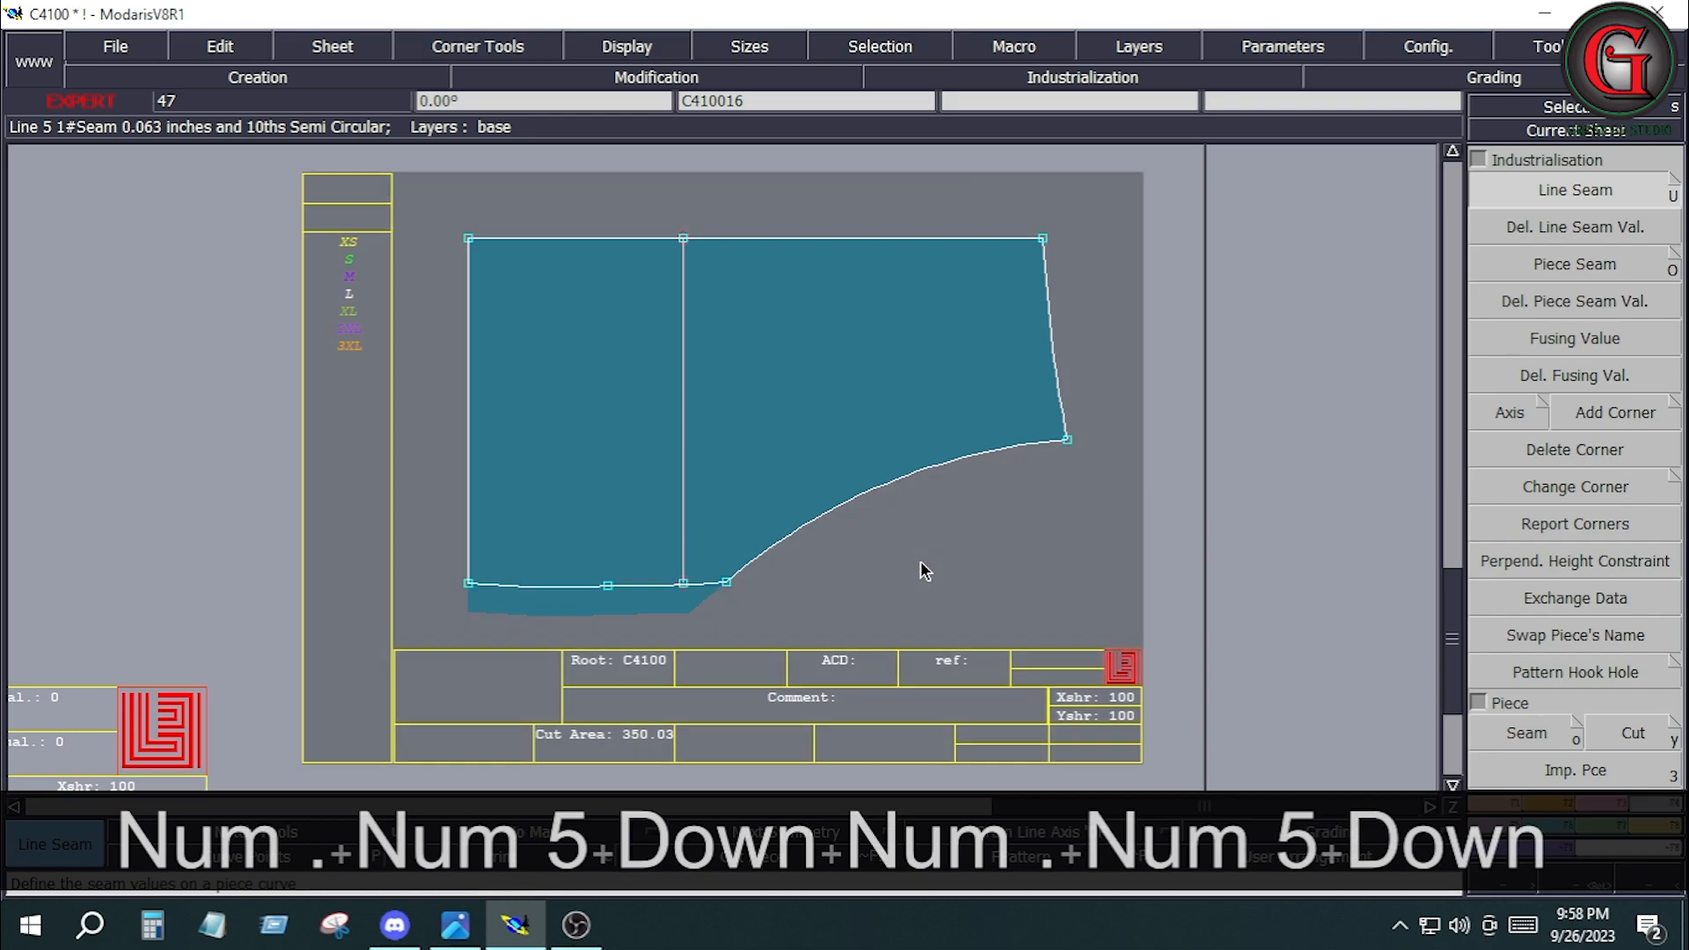
Copy pocket bag piece C410016 to a new sheet.
key("ctrl+c")
left_click(557, 433)
left_click(917, 479)
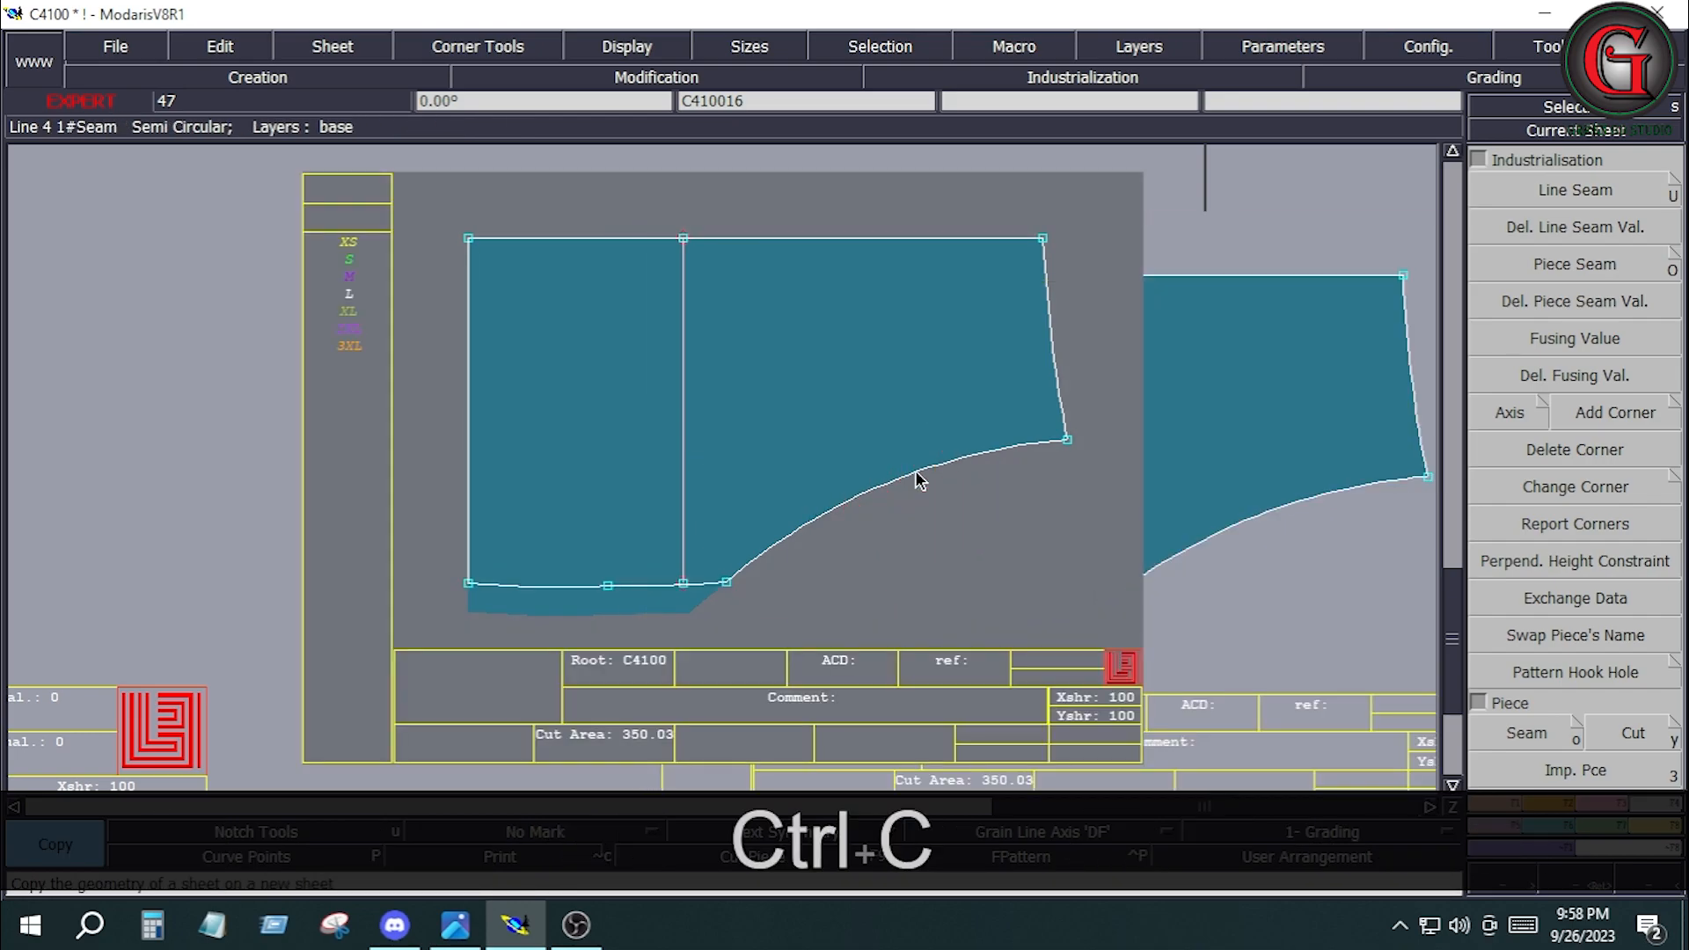
Apply a 0.5-inch line seam allowance to all lines of the copied pocket bag piece.
key("j")
left_click(462, 630)
left_click(430, 632)
key("Home")
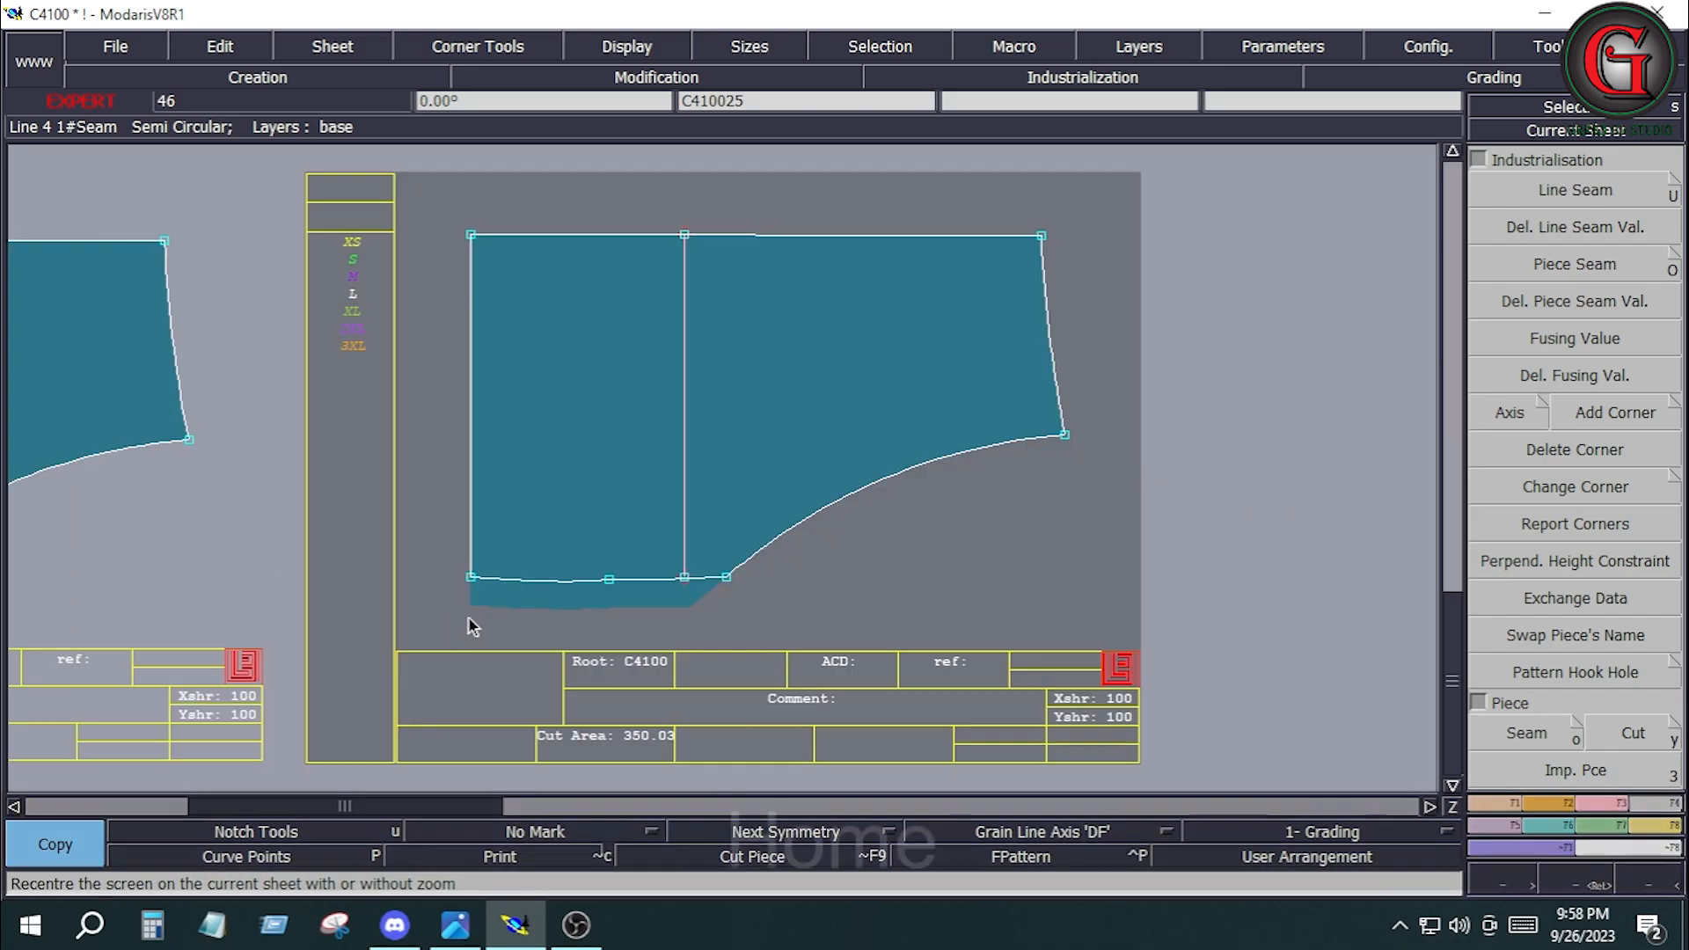
left_click(1575, 192)
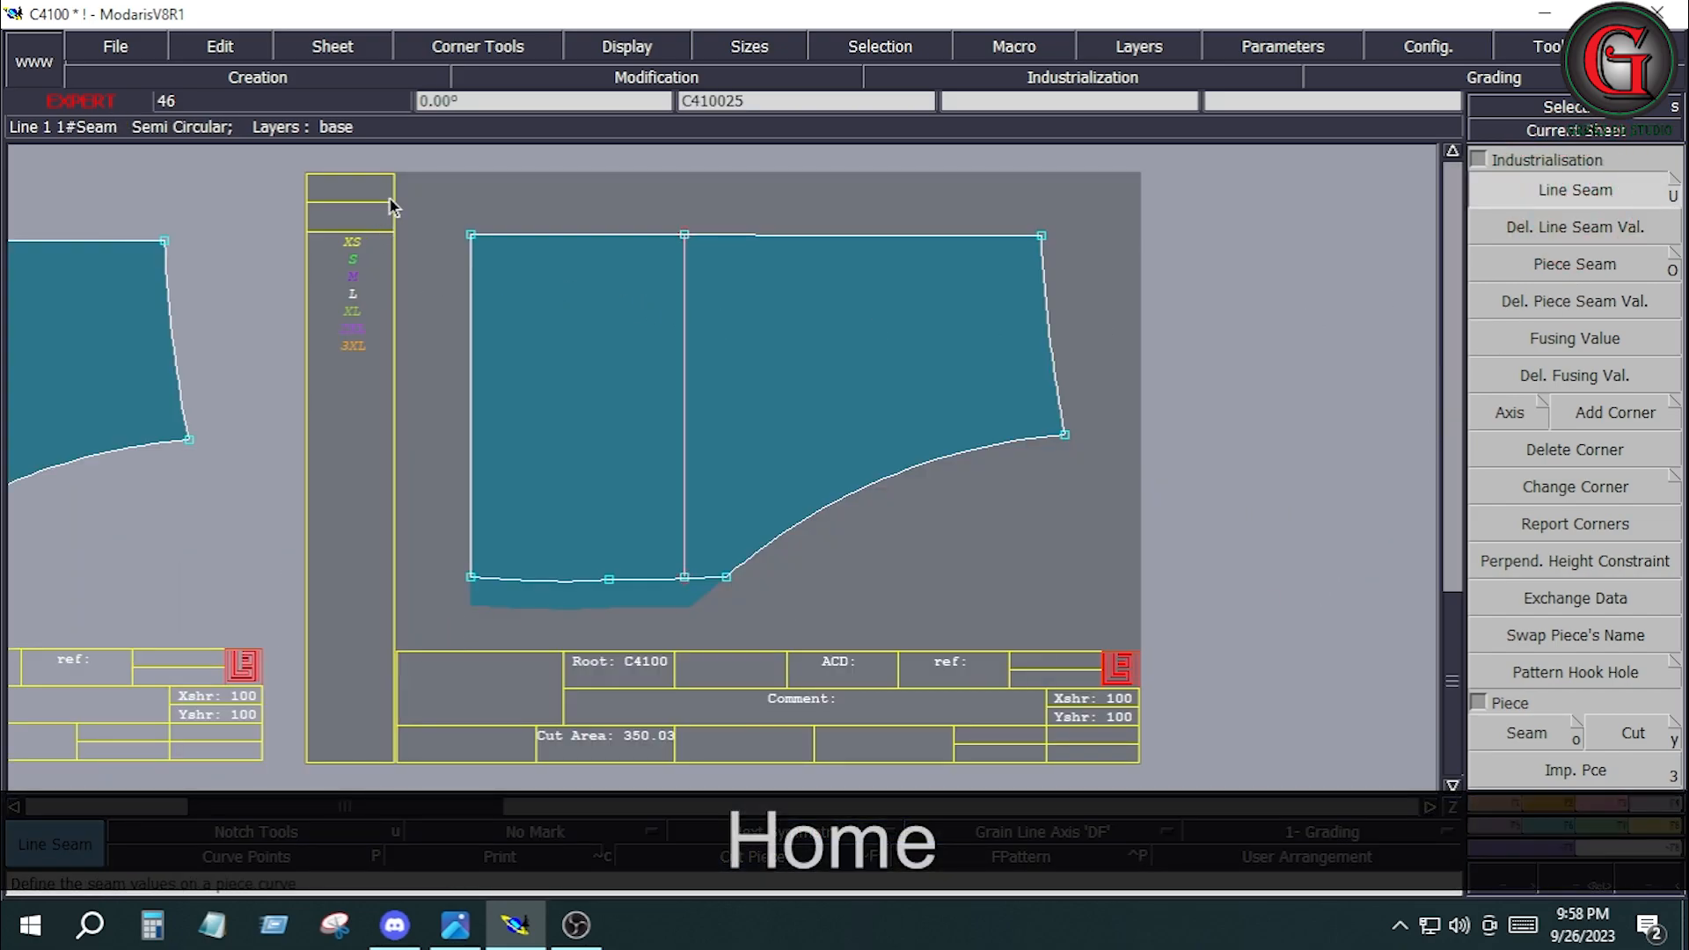
left_click_drag(403, 167, 1154, 621)
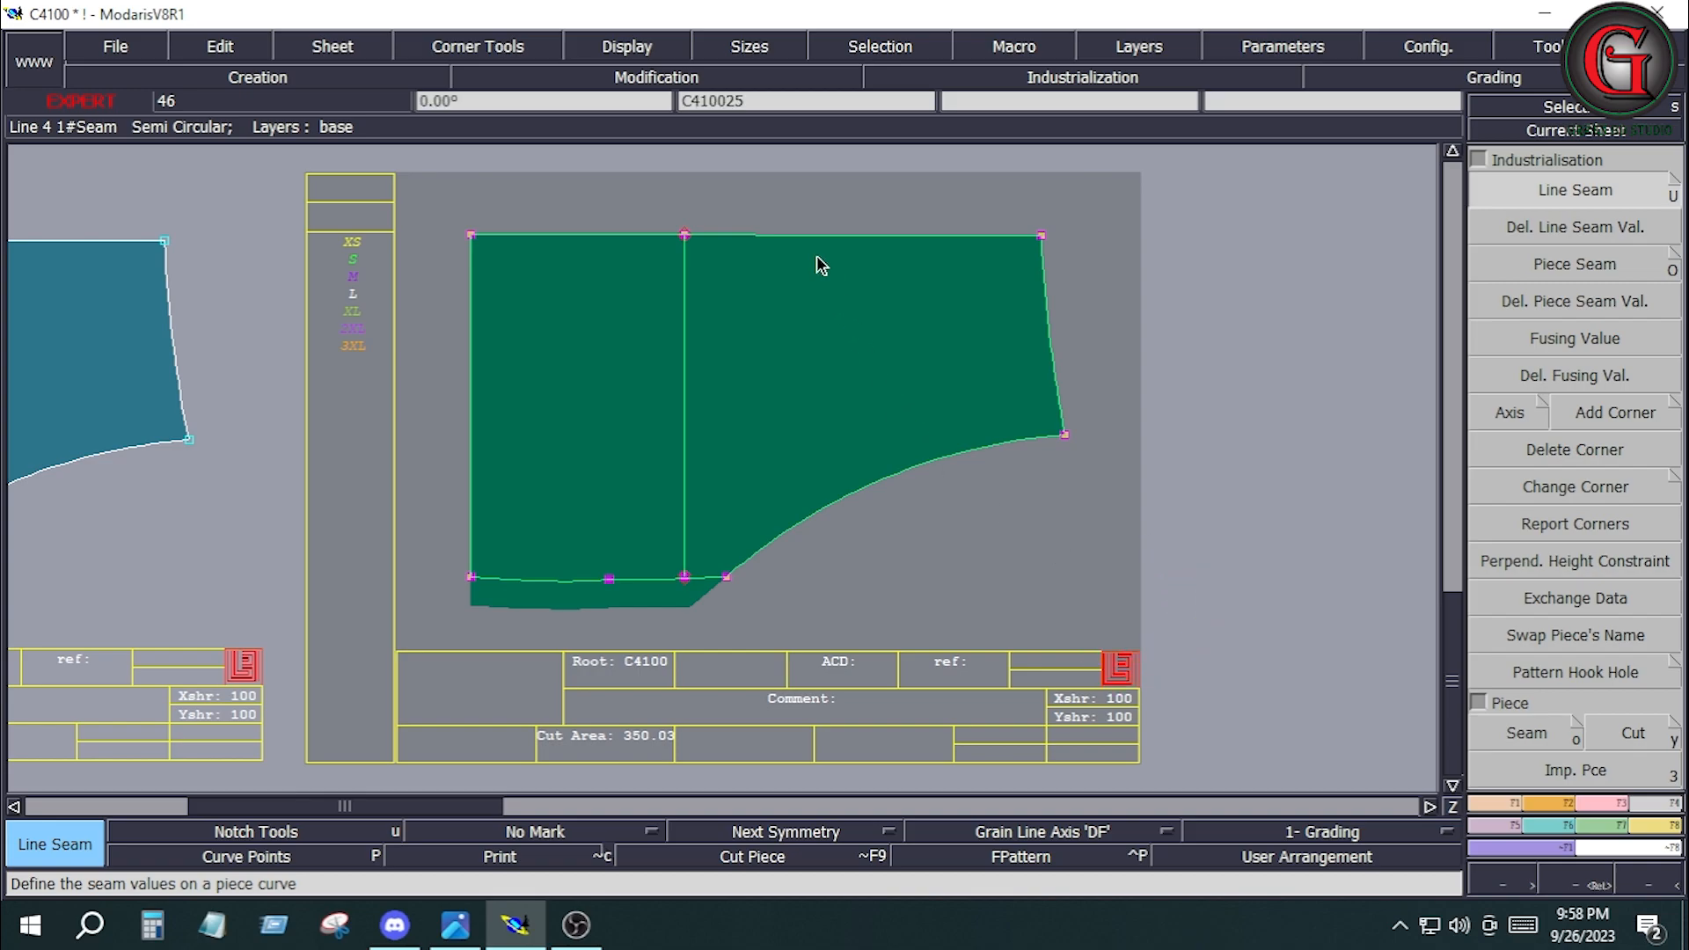
left_click(800, 220)
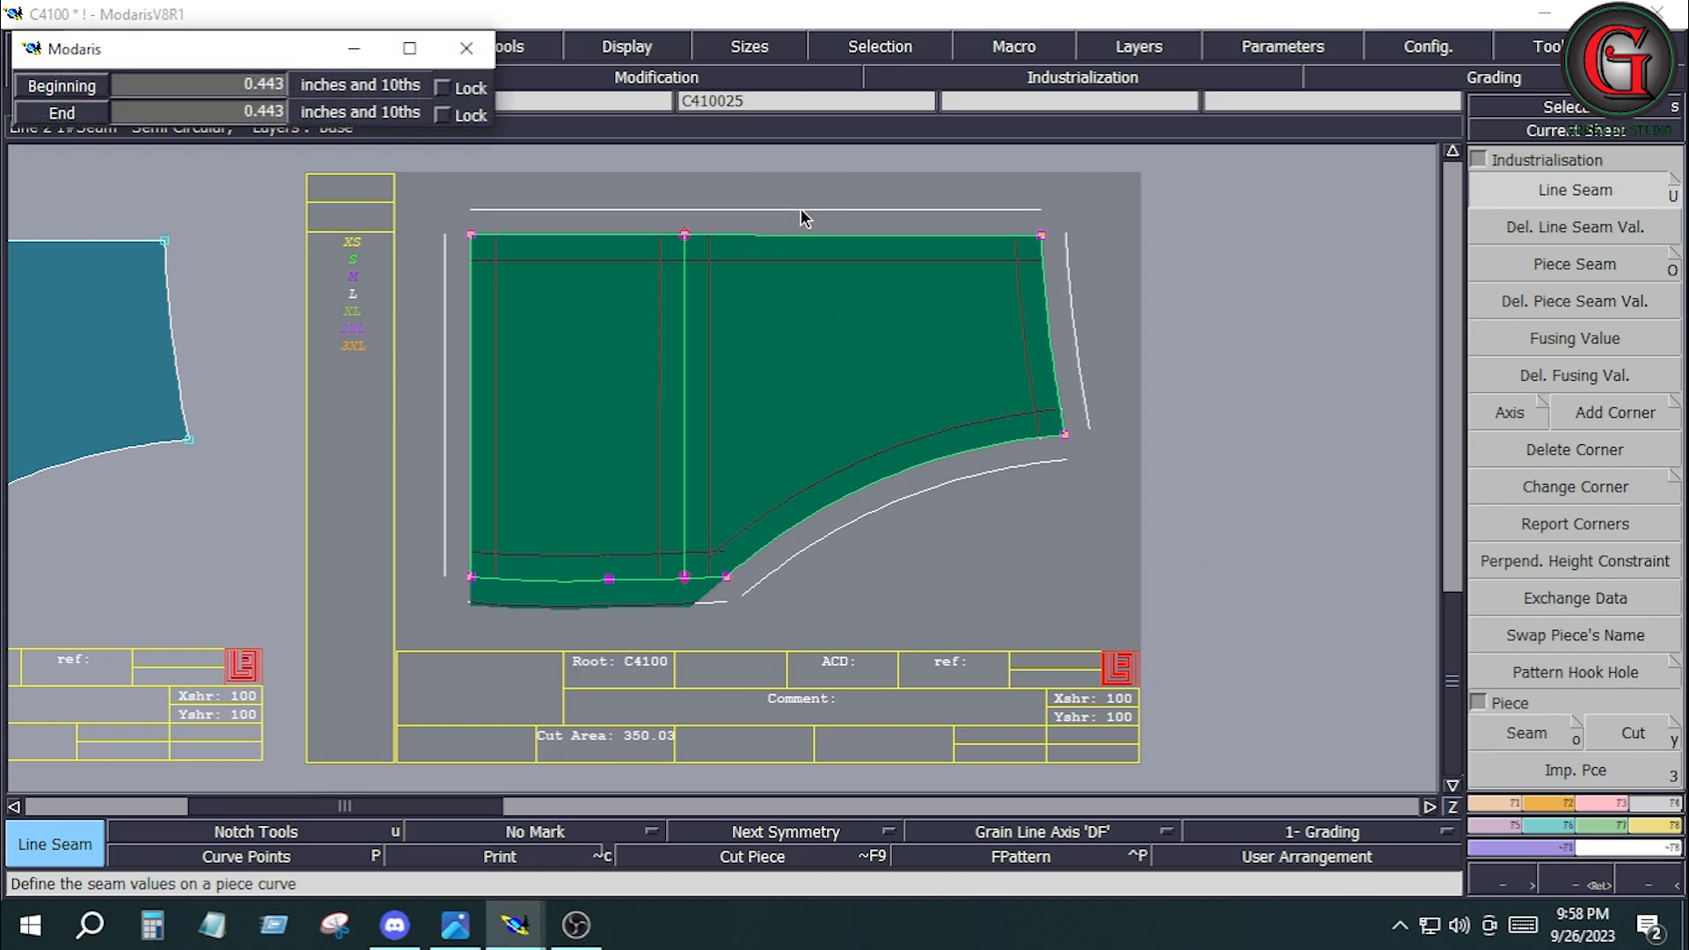
key("Down")
key("Down")
key("Down")
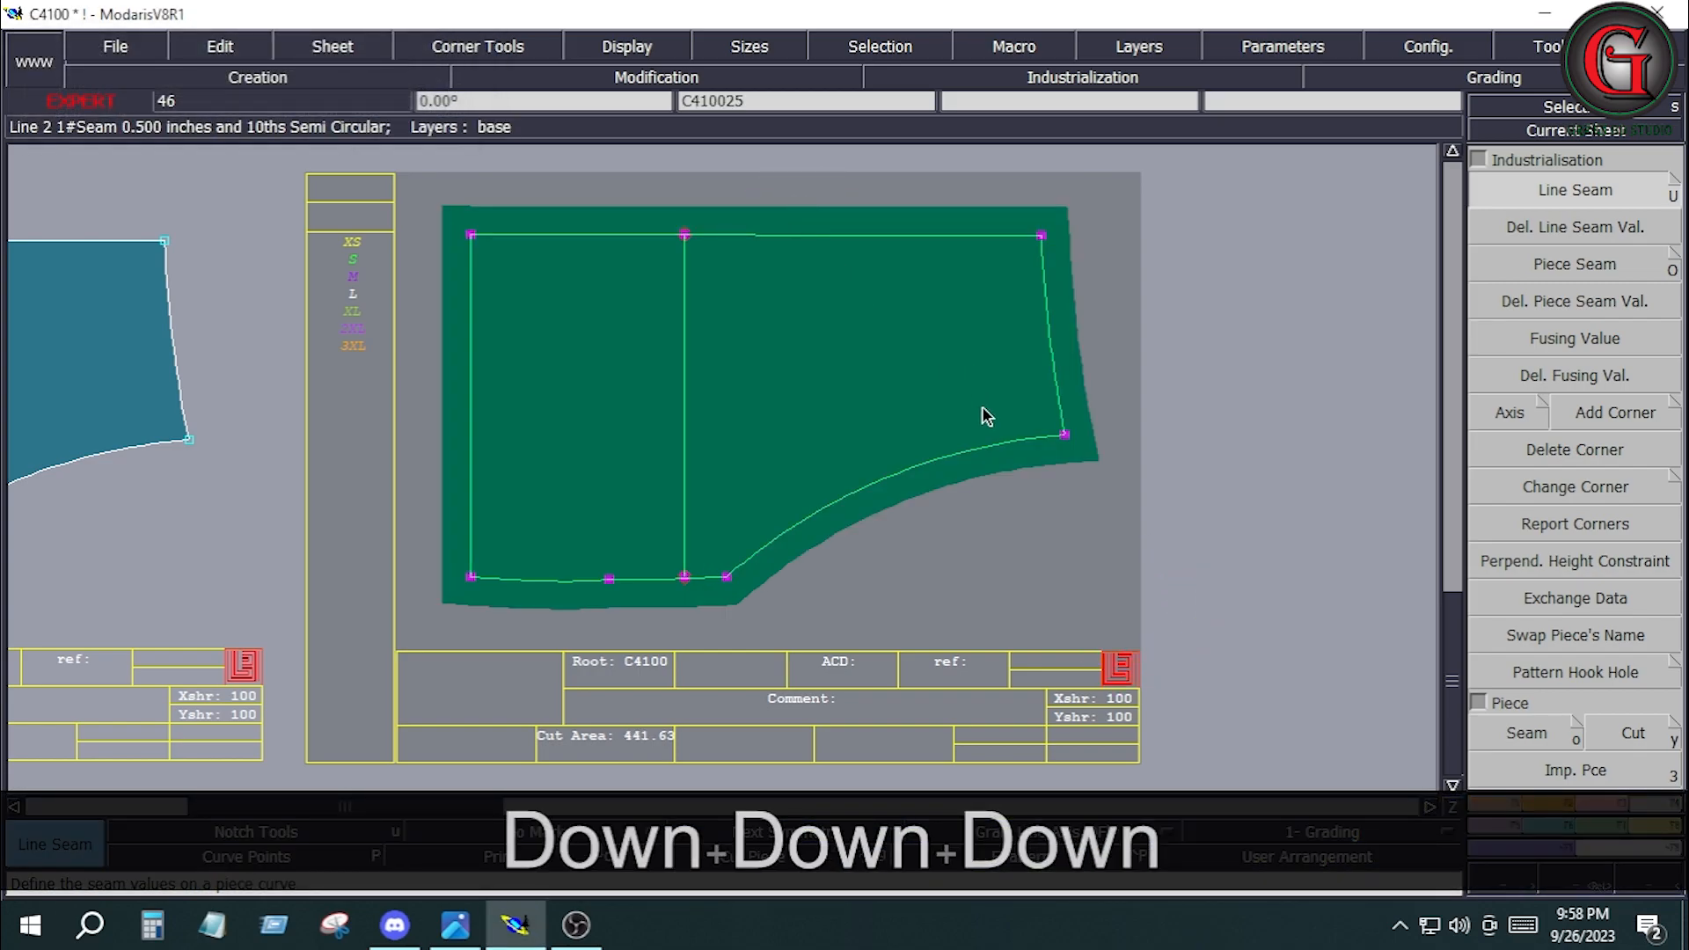
Extract the whole outline of pocket bag sheet C410025 as a new piece with the Seam tool.
left_click(999, 532)
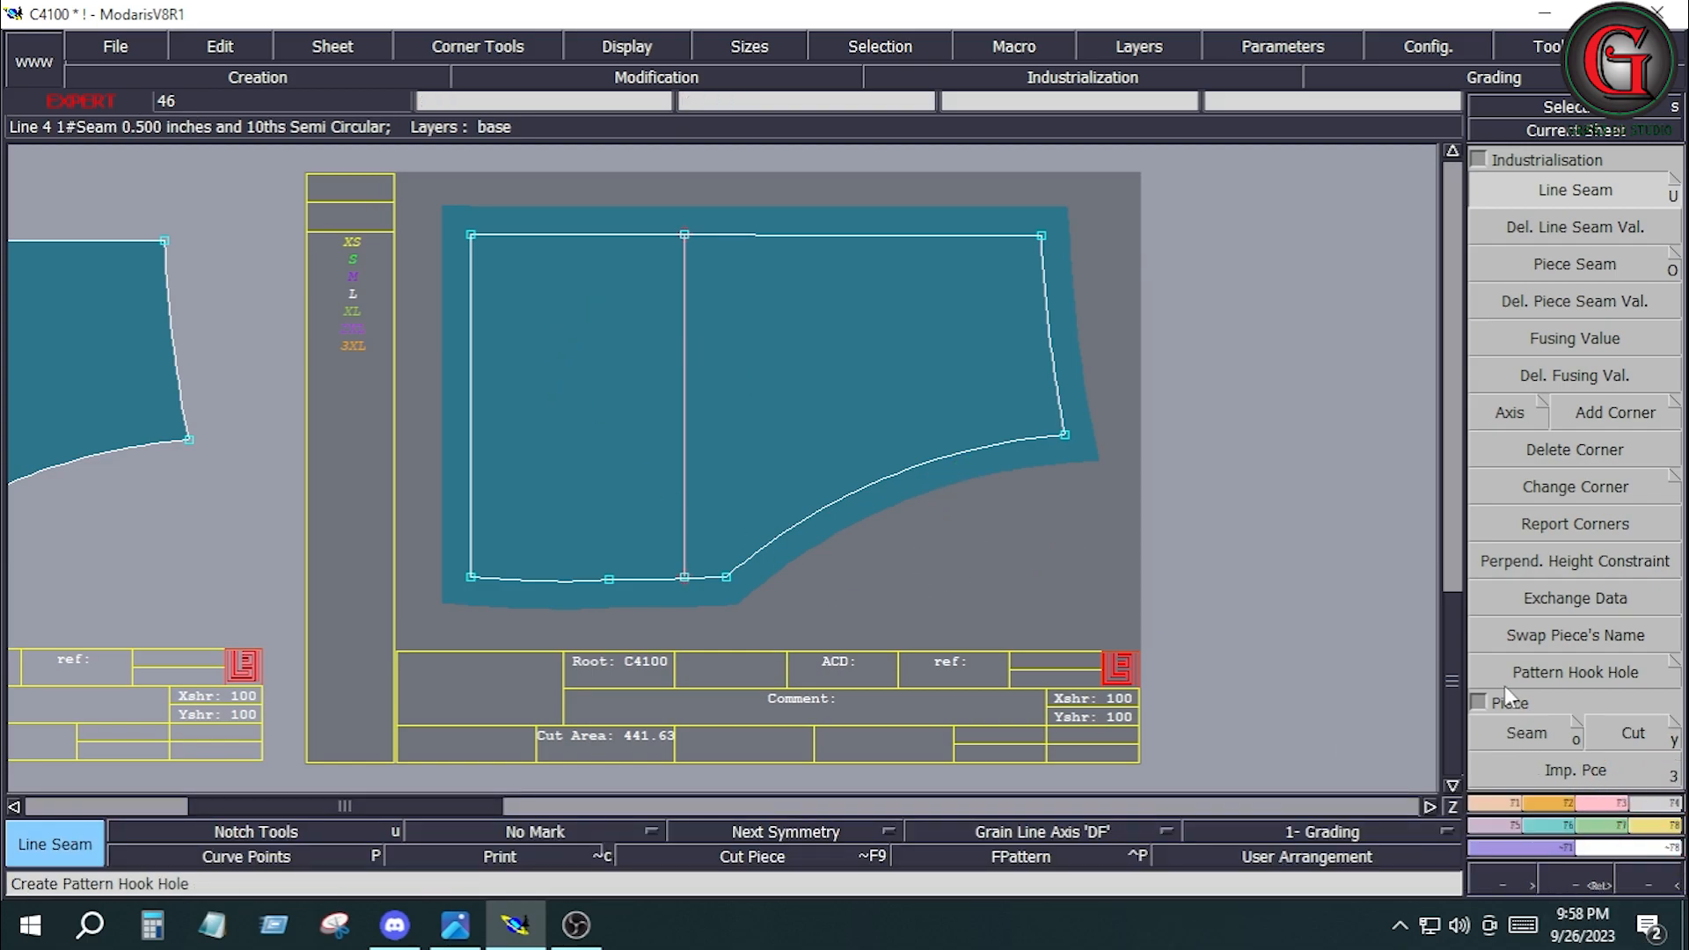
left_click(1511, 736)
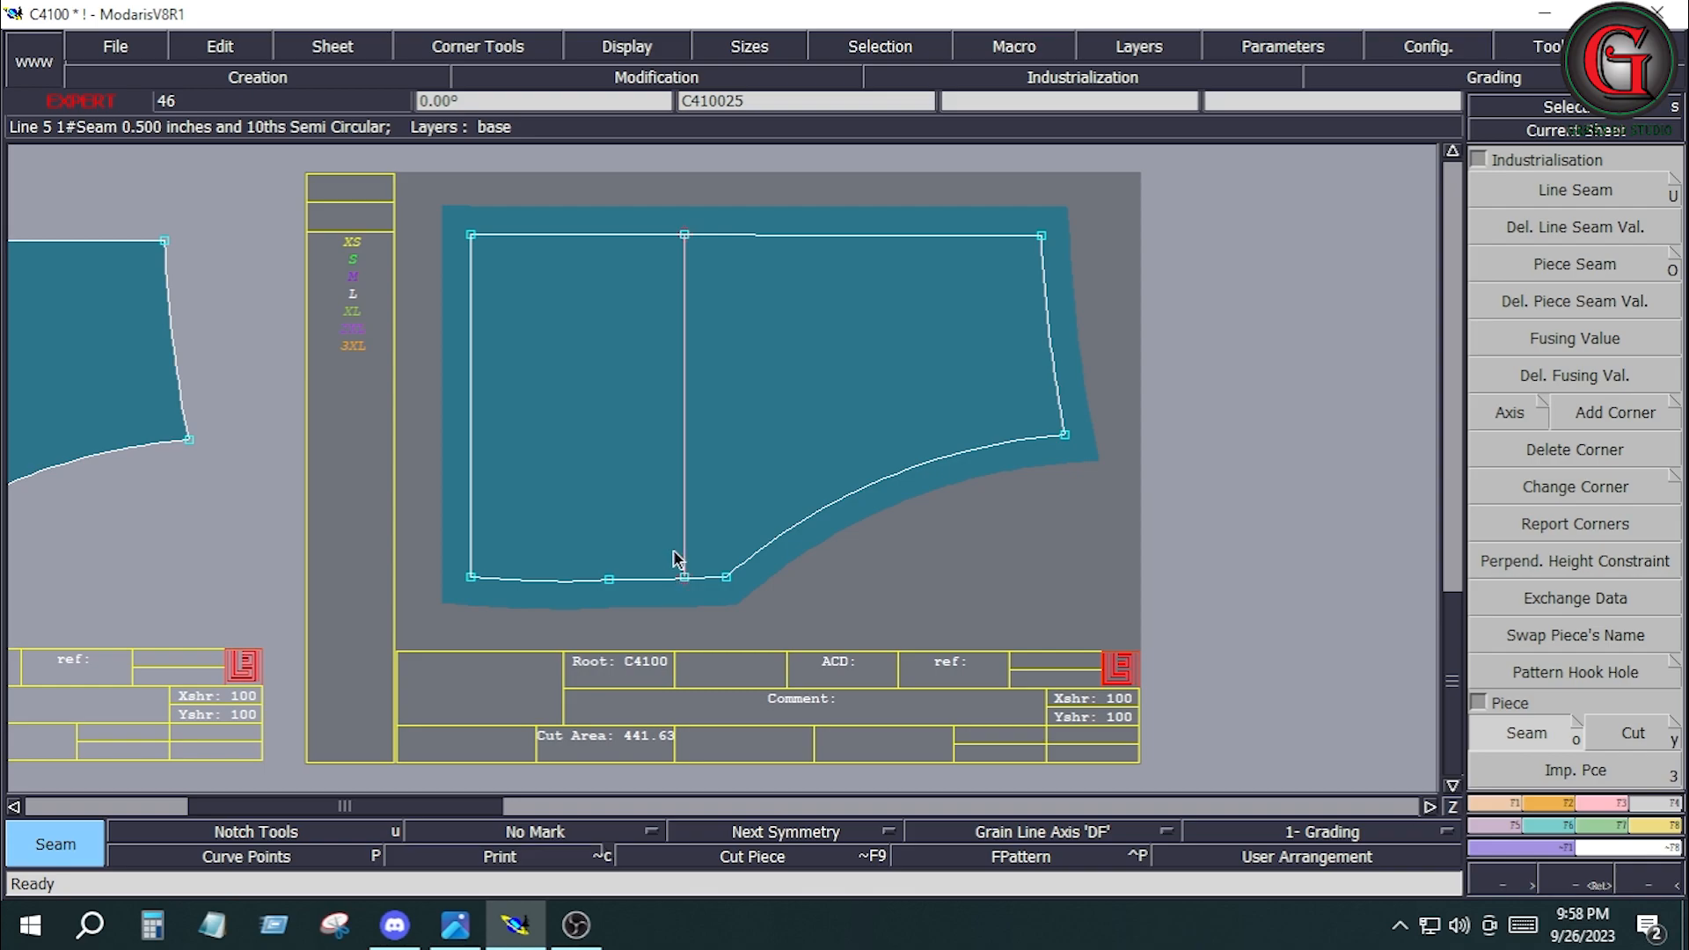
left_click(611, 392)
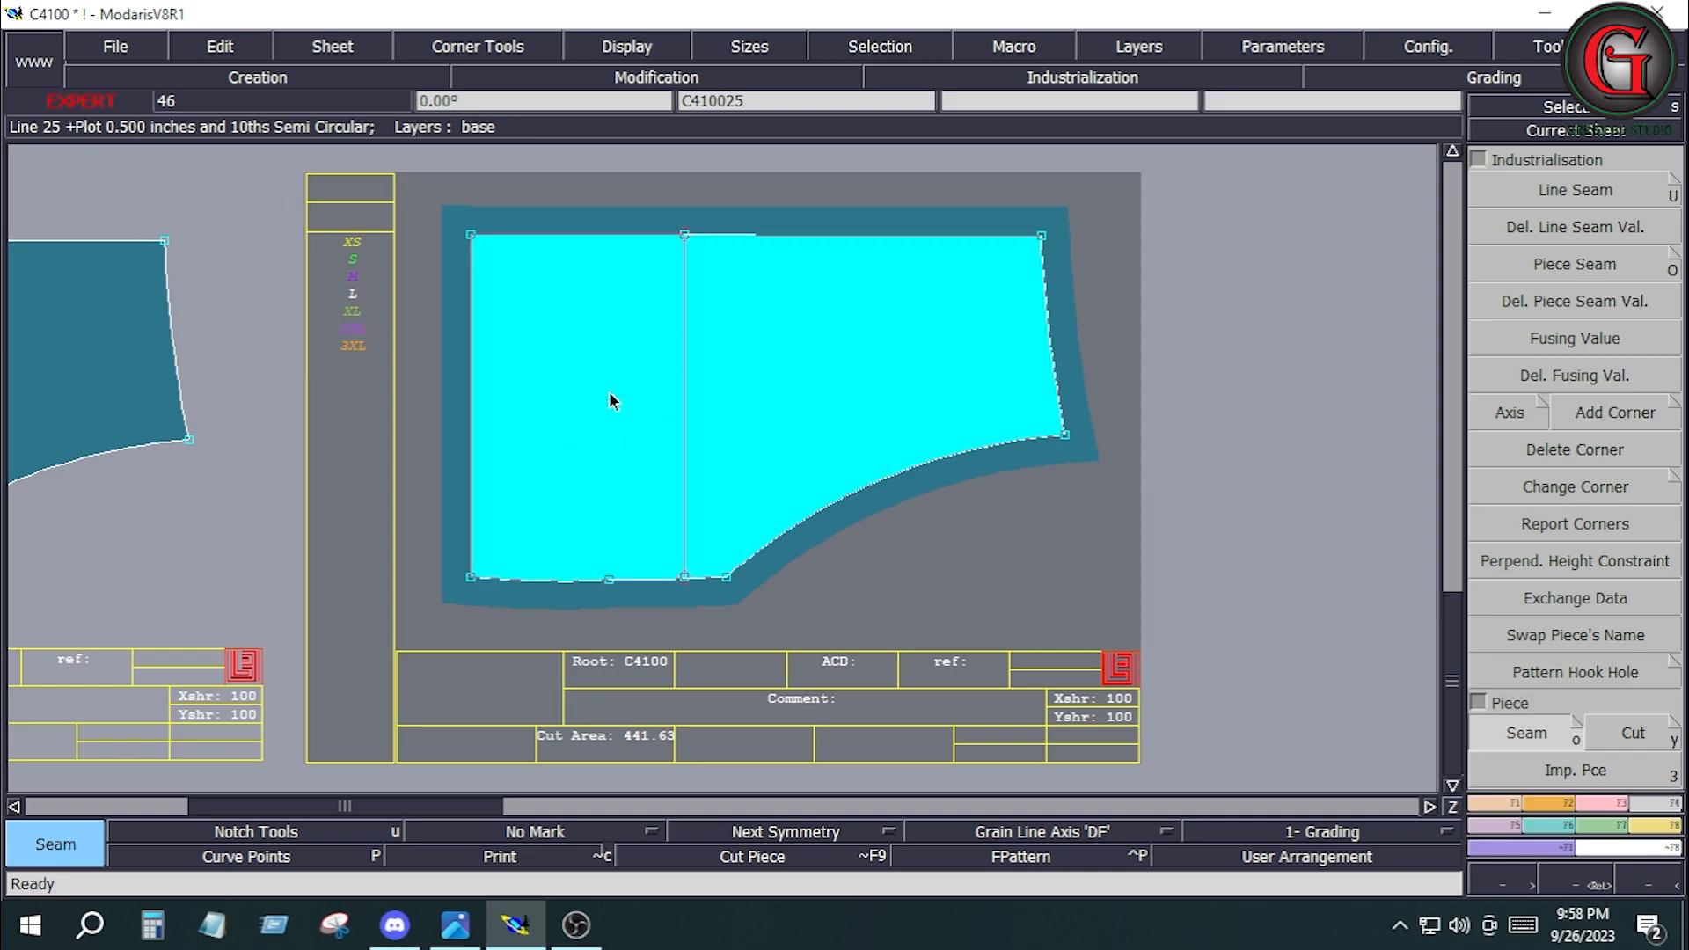
left_click(1047, 568)
Adjust the vertical inner line of pocket bag C410025 to its lower edge with Adjust 2 Lines.
left_click(1606, 804)
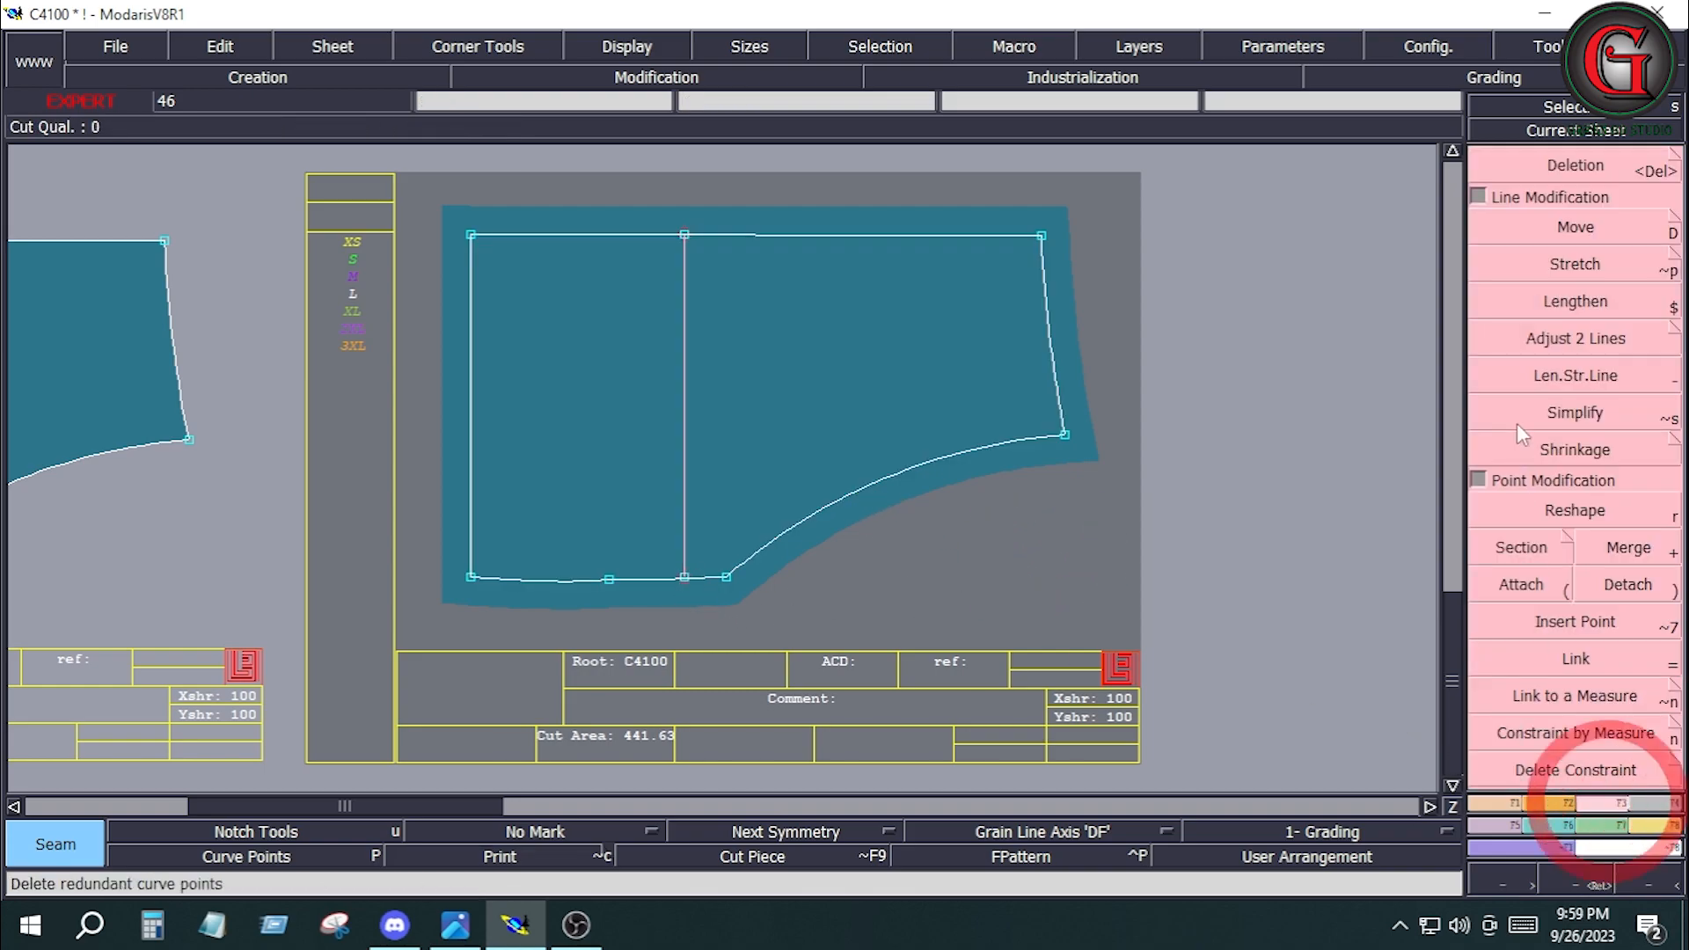
left_click(1495, 337)
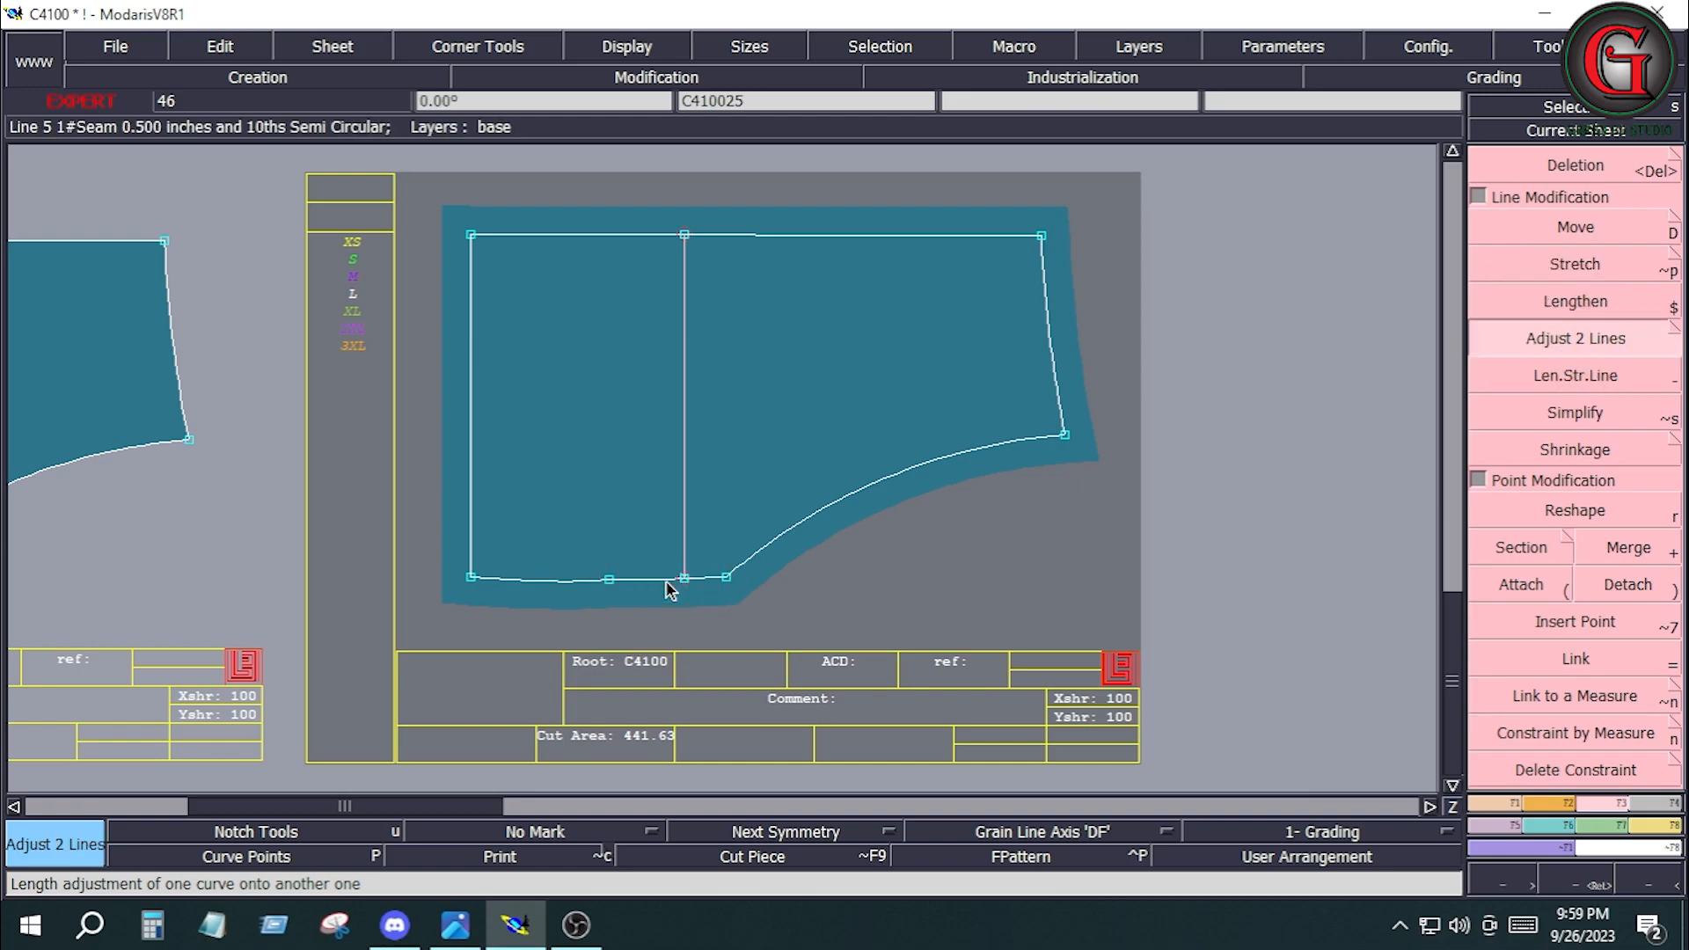
left_click(683, 331)
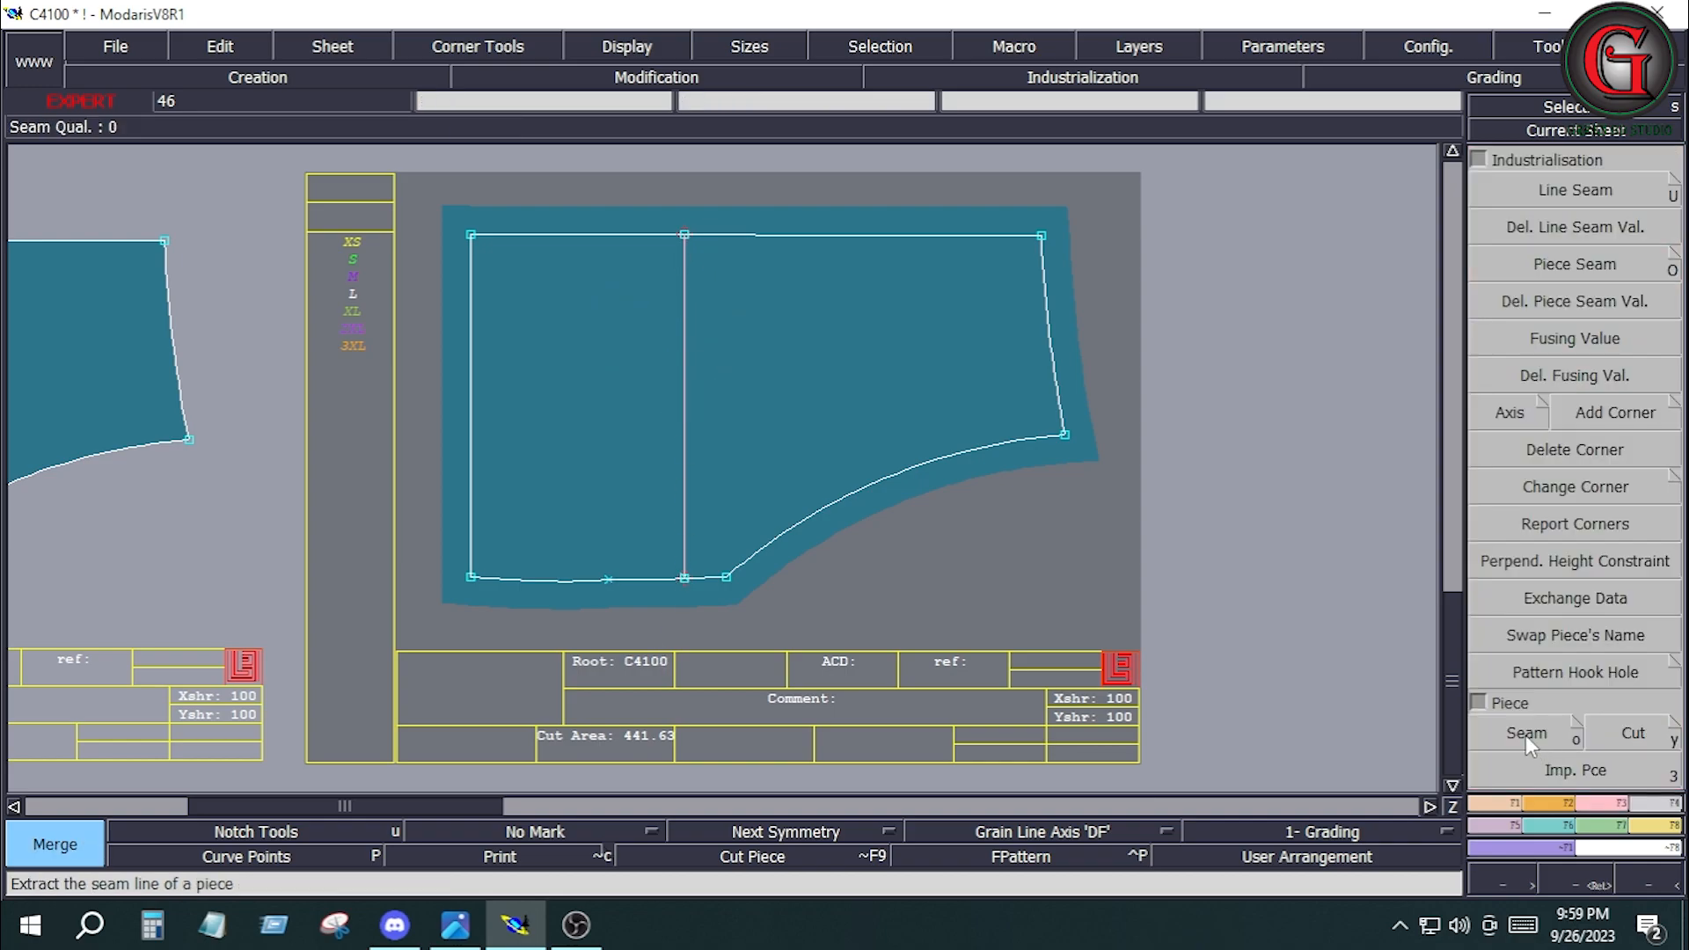
Extract the rectangular section beside the inner line of C410025 as a new seam piece and arrange all sheets on the desk.
left_click(1525, 735)
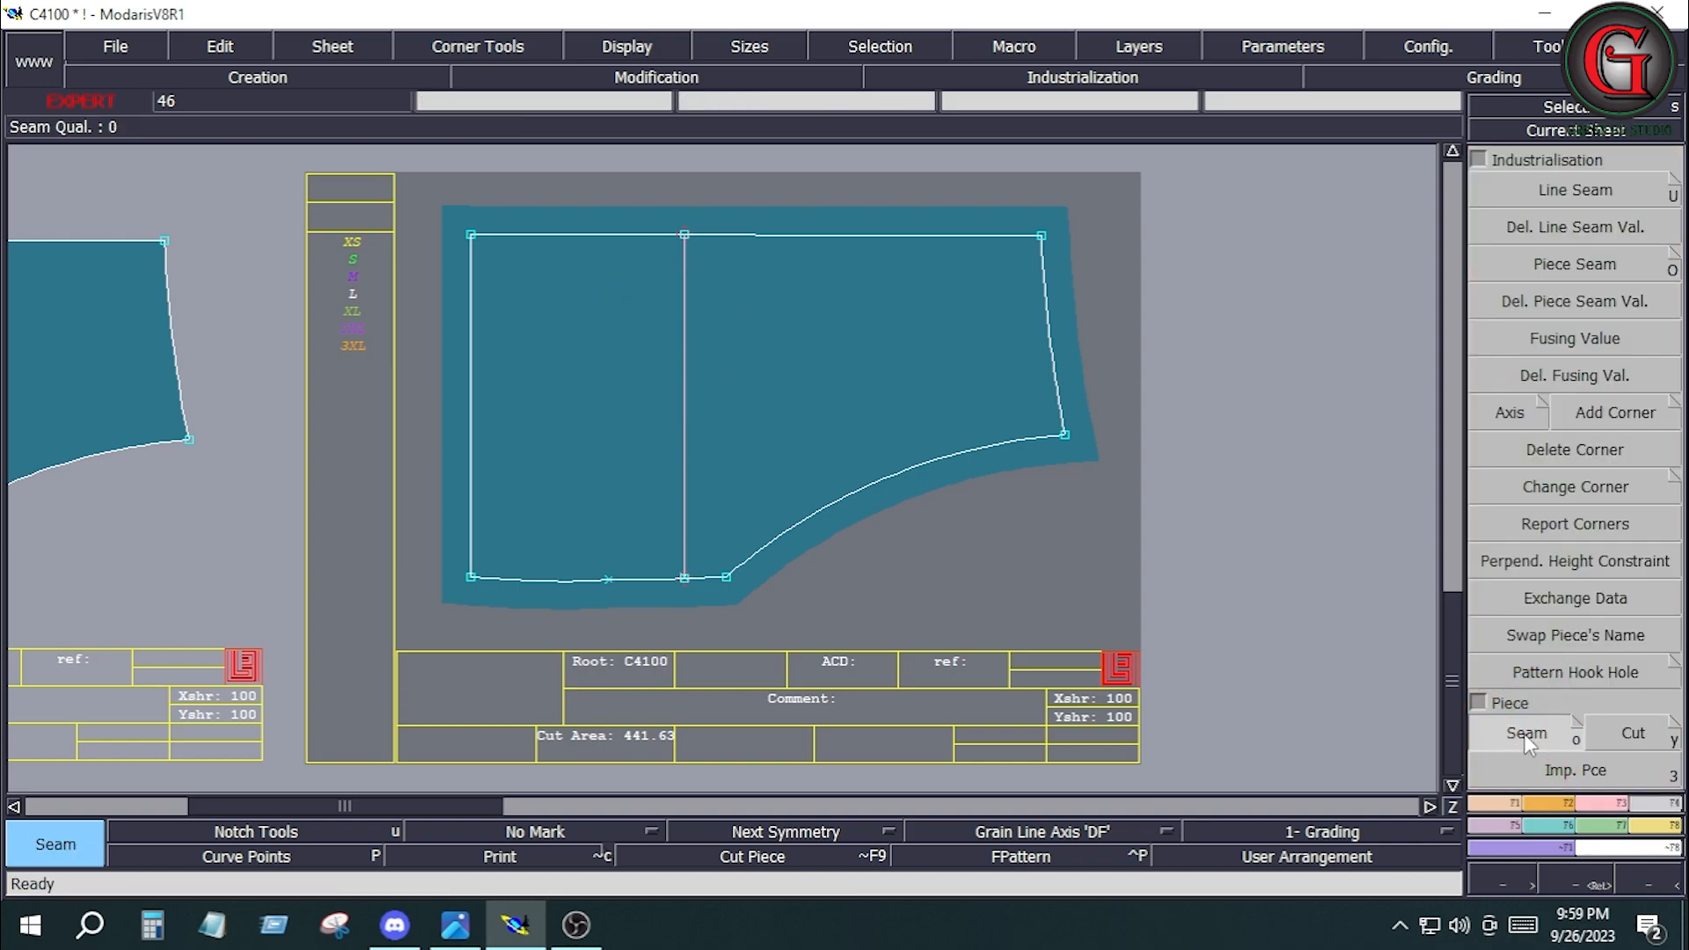
left_click(613, 397)
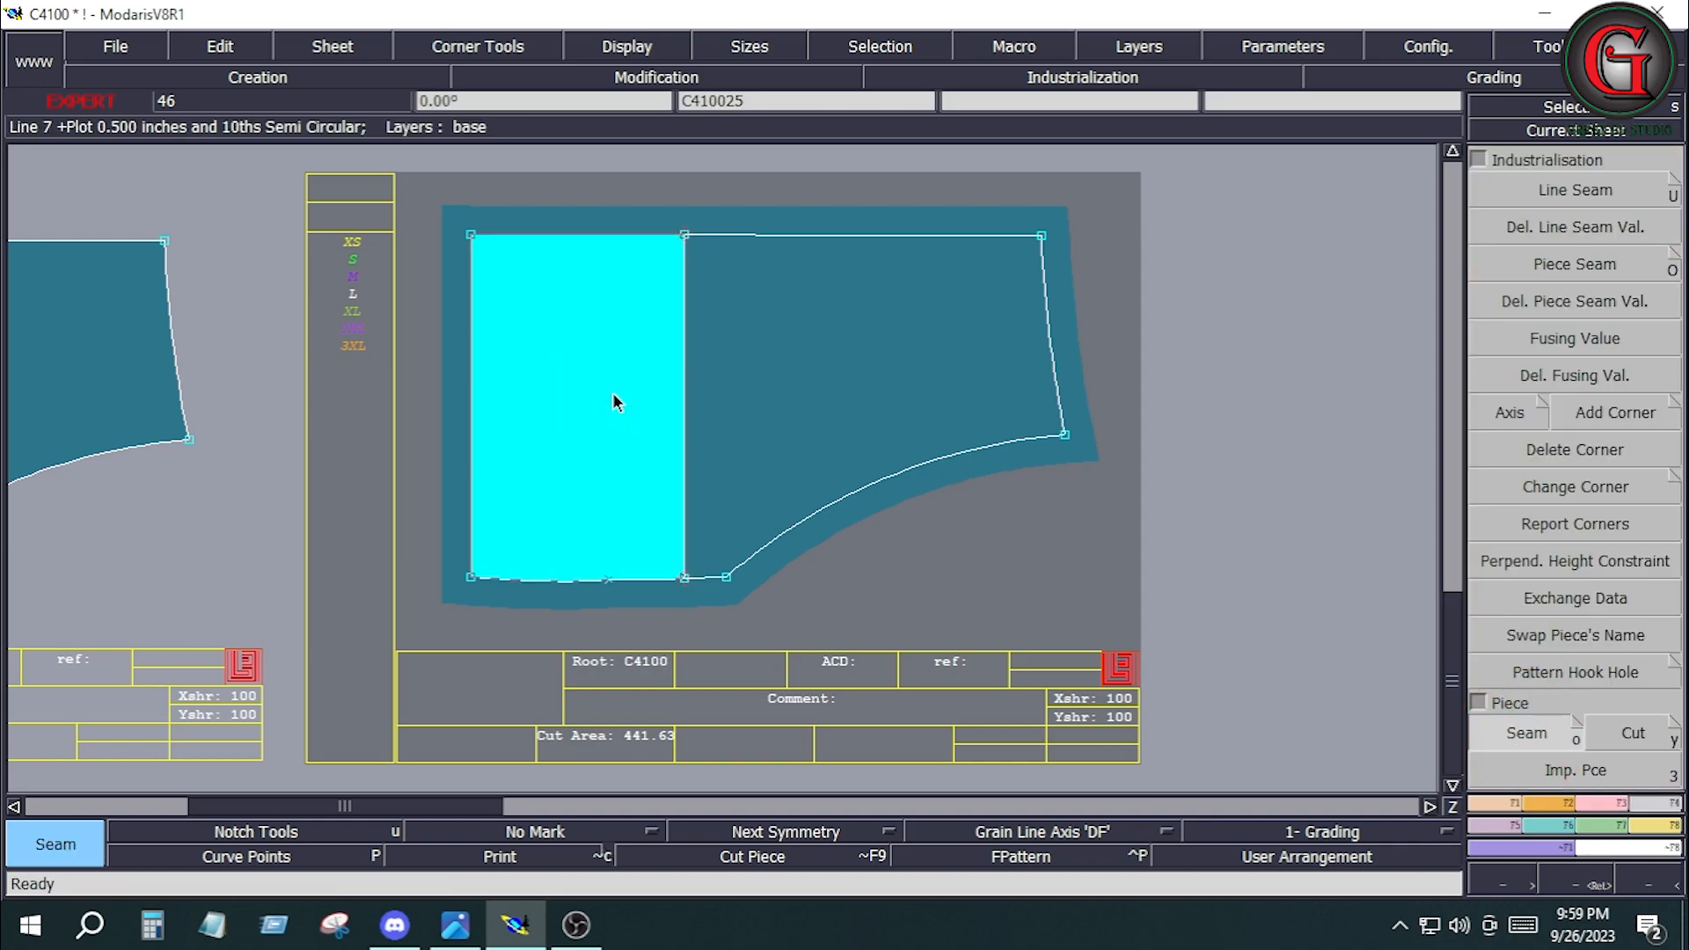
key("j")
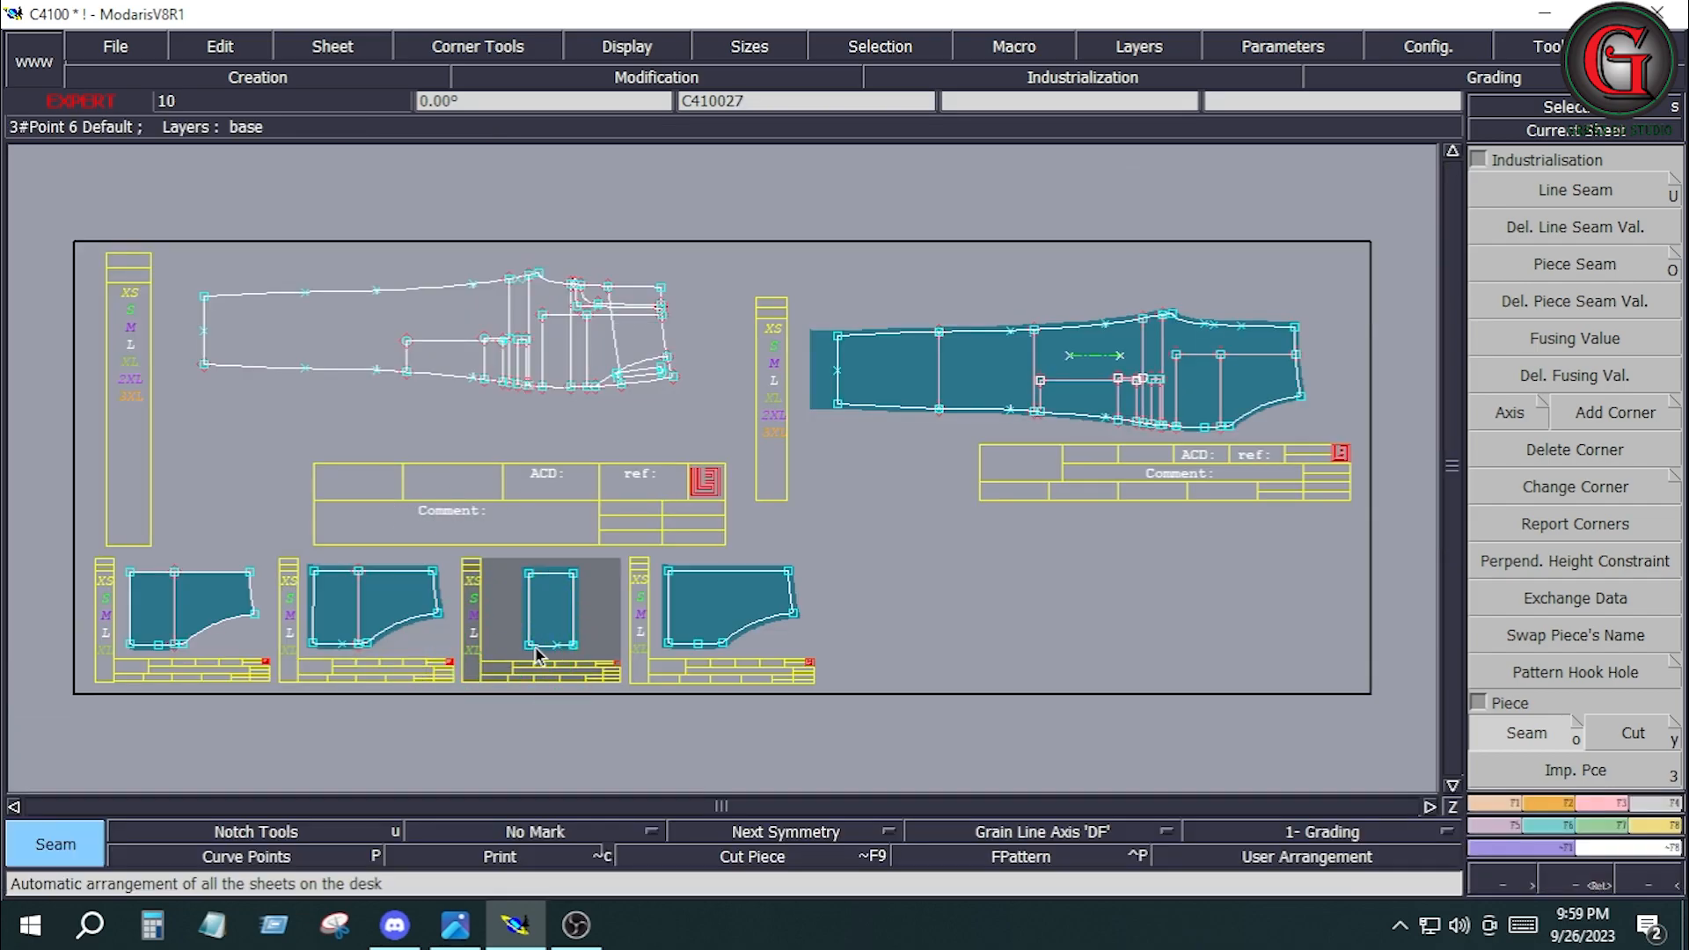
Set the line seam allowance on the right edge of rectangular piece C410027 to 0.75 inches at both beginning and end.
key("Home")
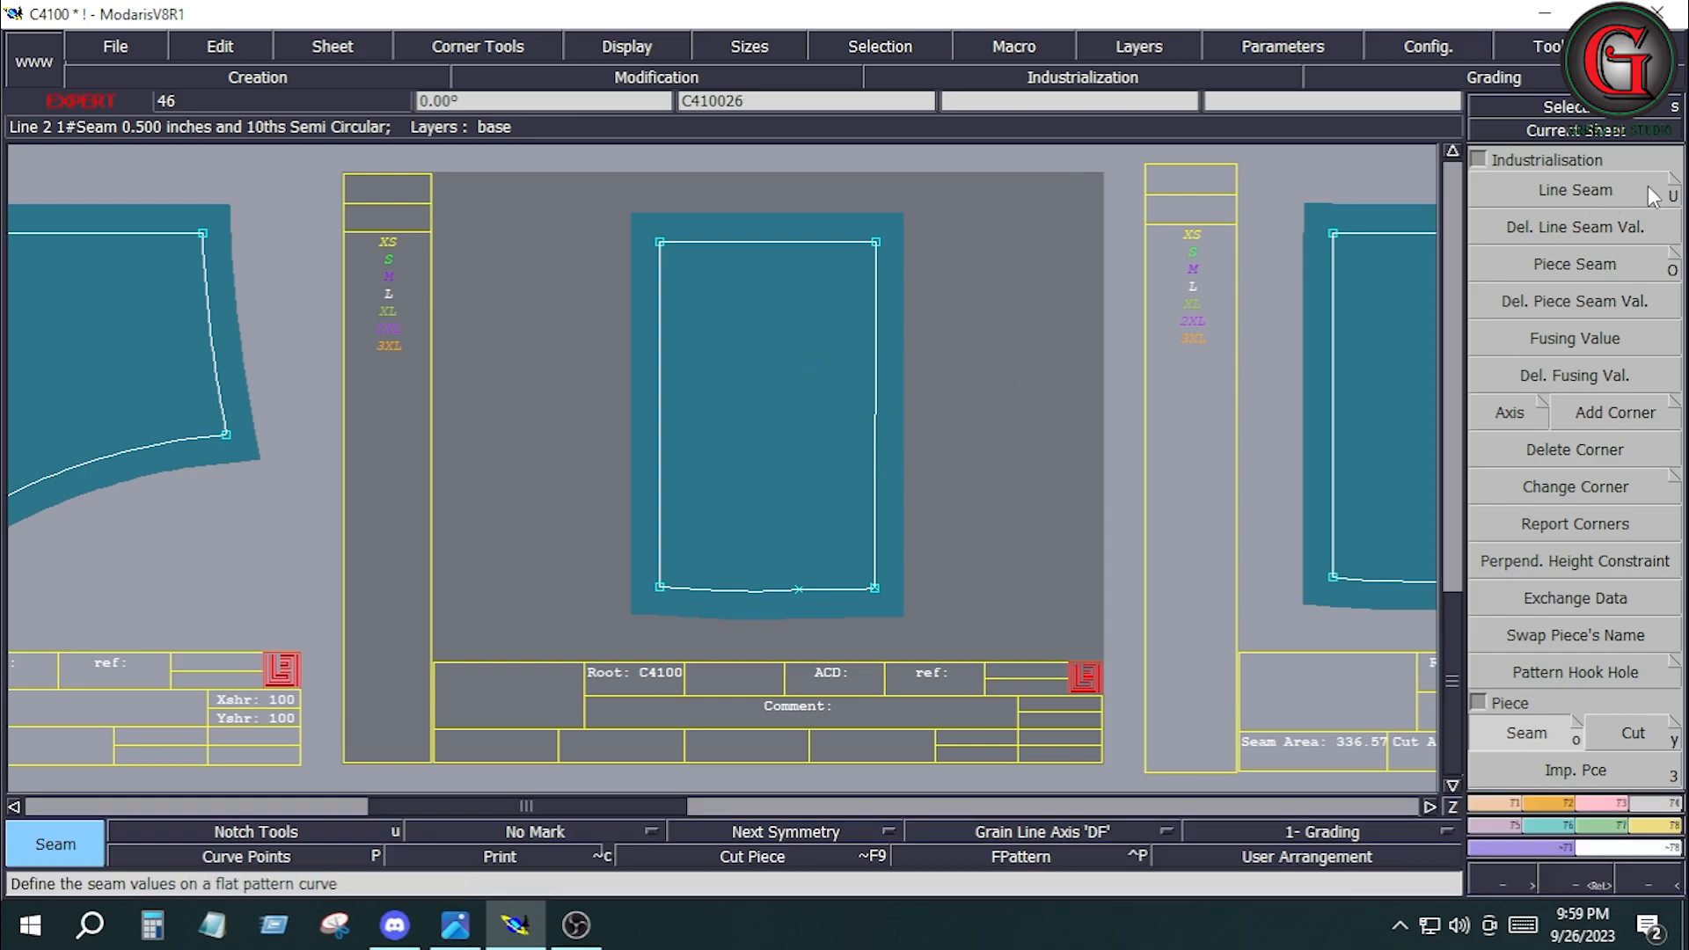
left_click(1574, 189)
left_click(877, 405)
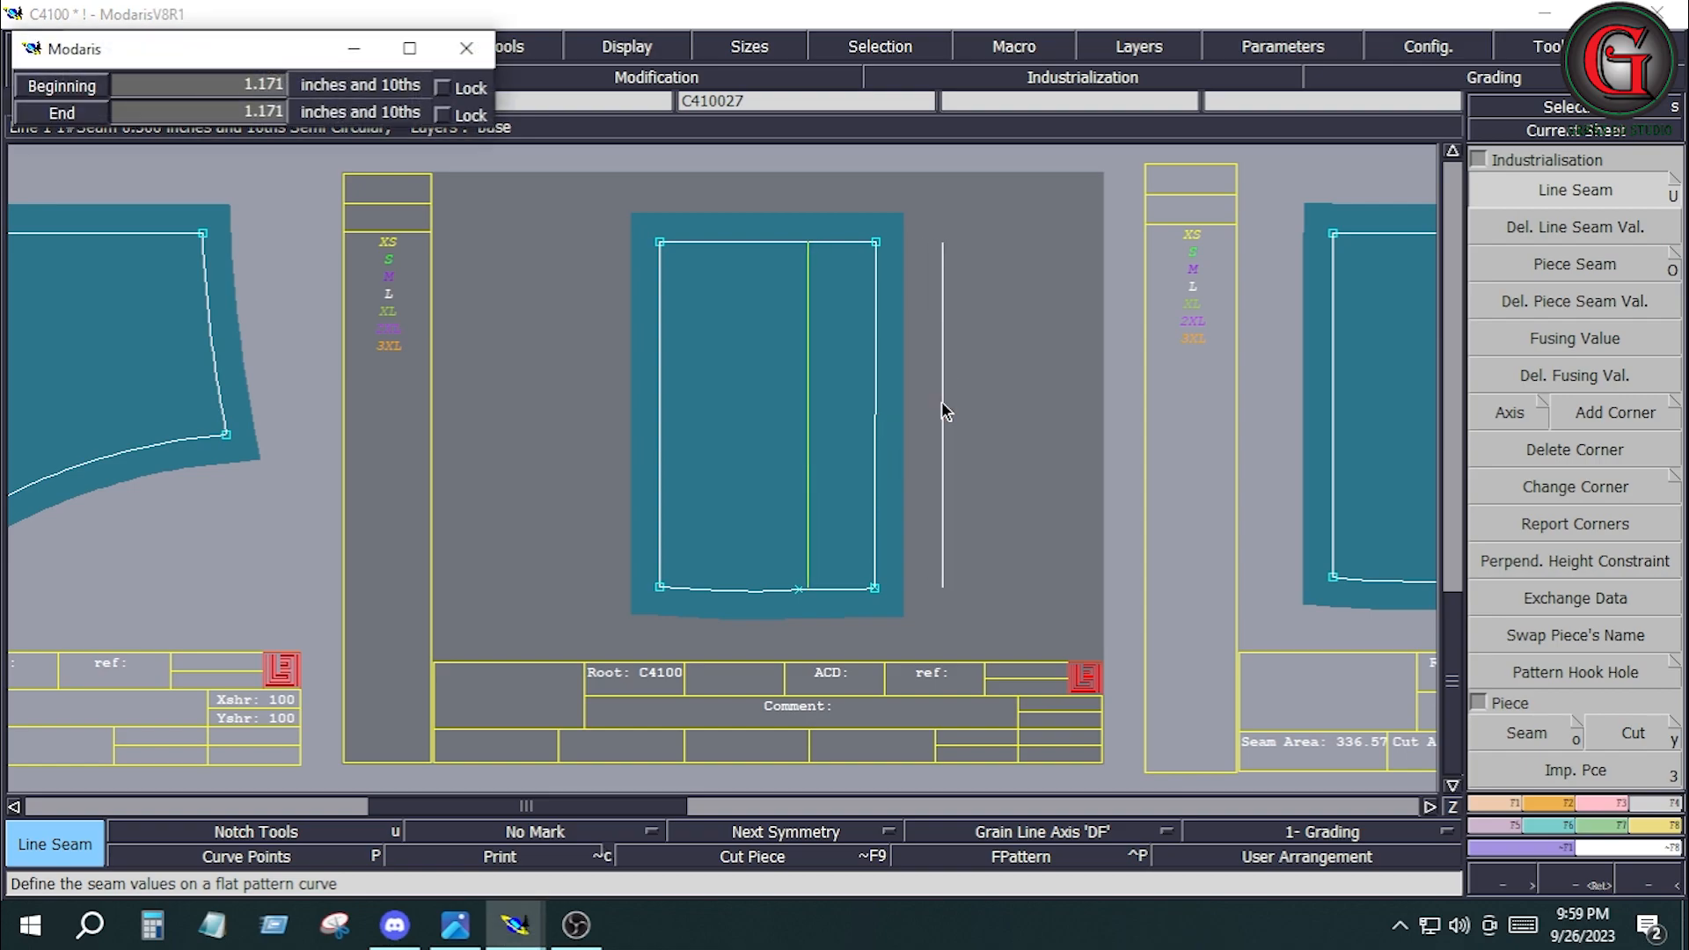
key("Down")
type(".75")
key("Down")
type(".75")
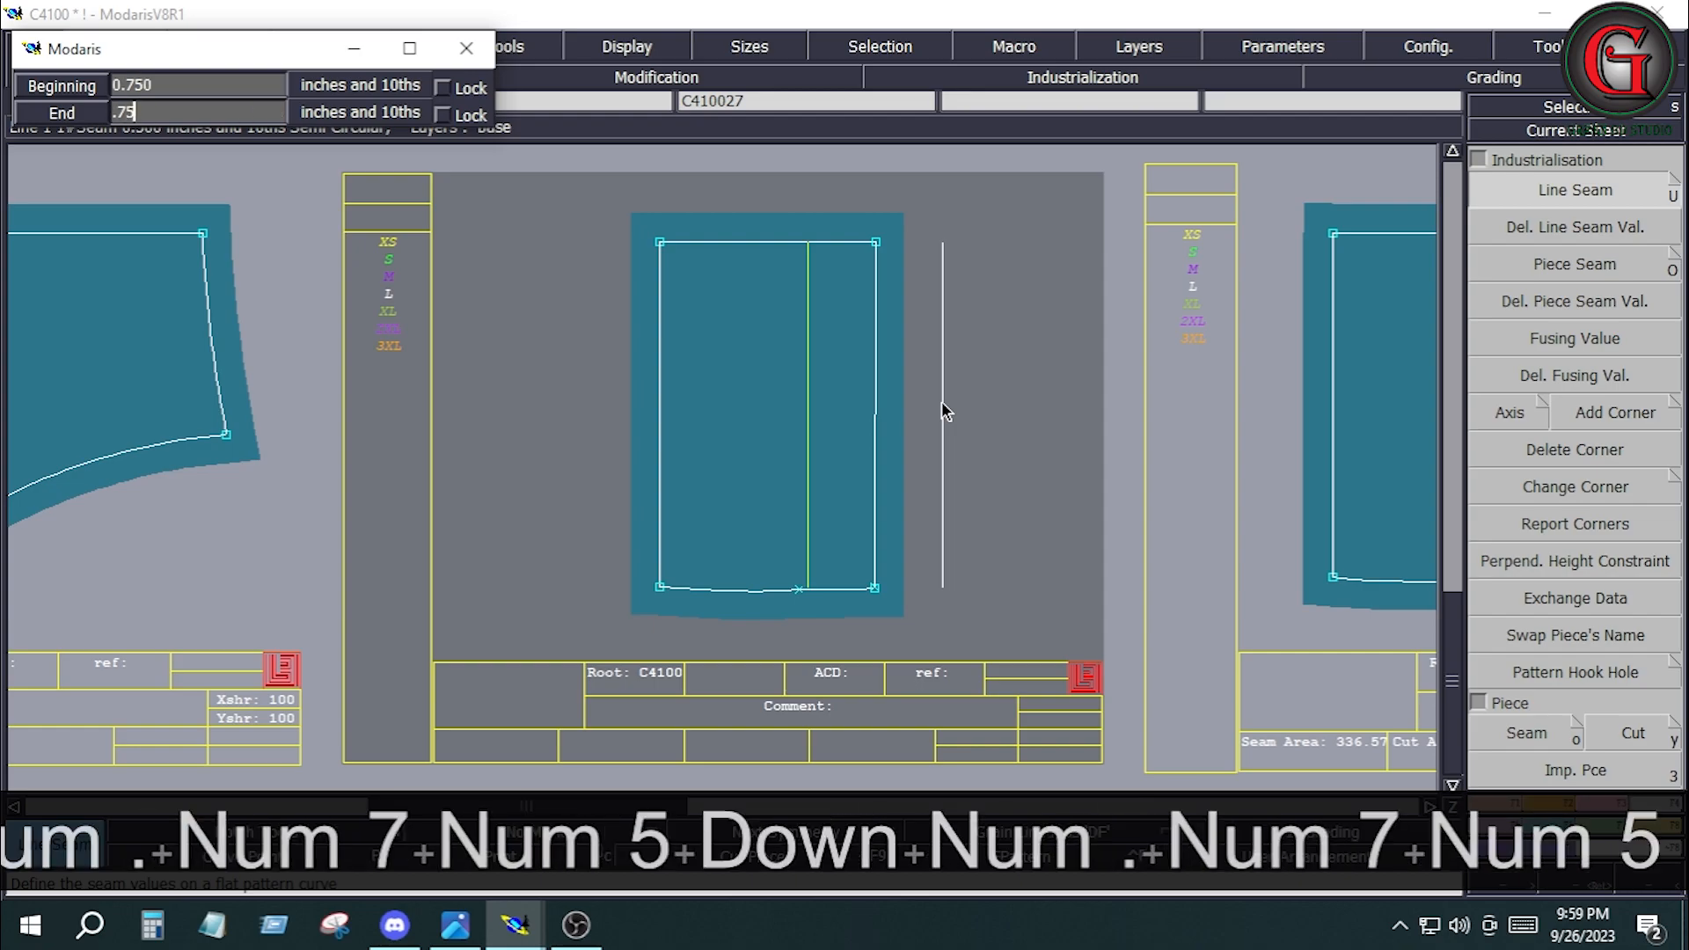
key("Return")
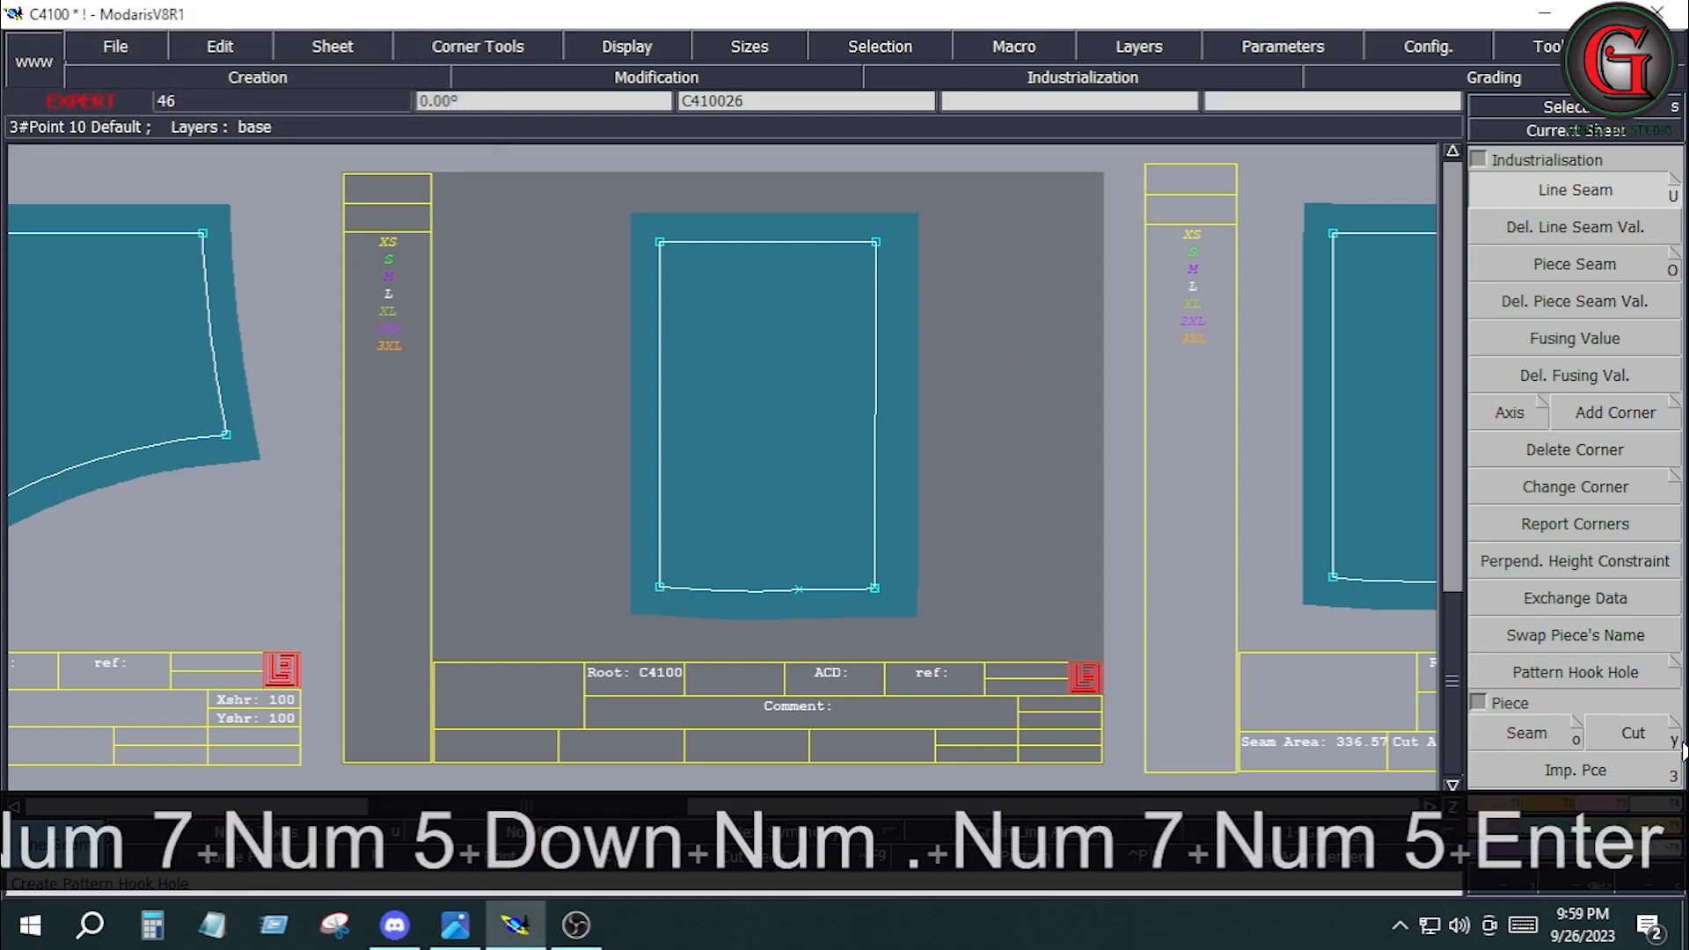
Create a line parallel to the right edge of C410027, 0.375 inches outward within the seam allowance.
left_click(1512, 803)
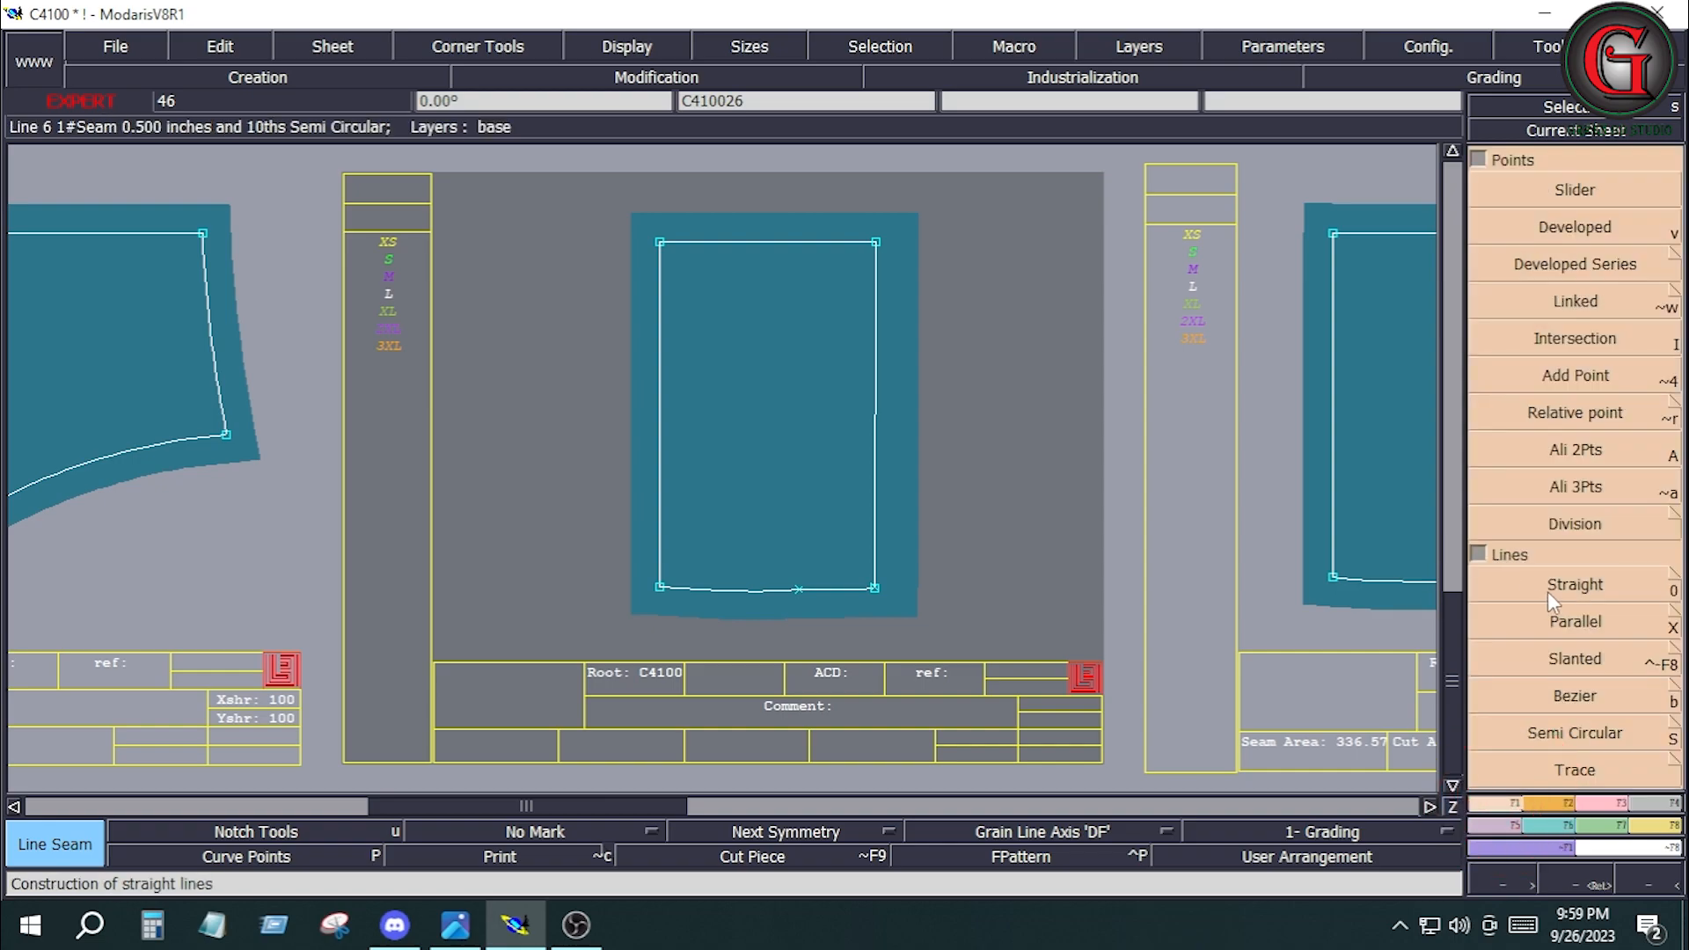
left_click(1584, 623)
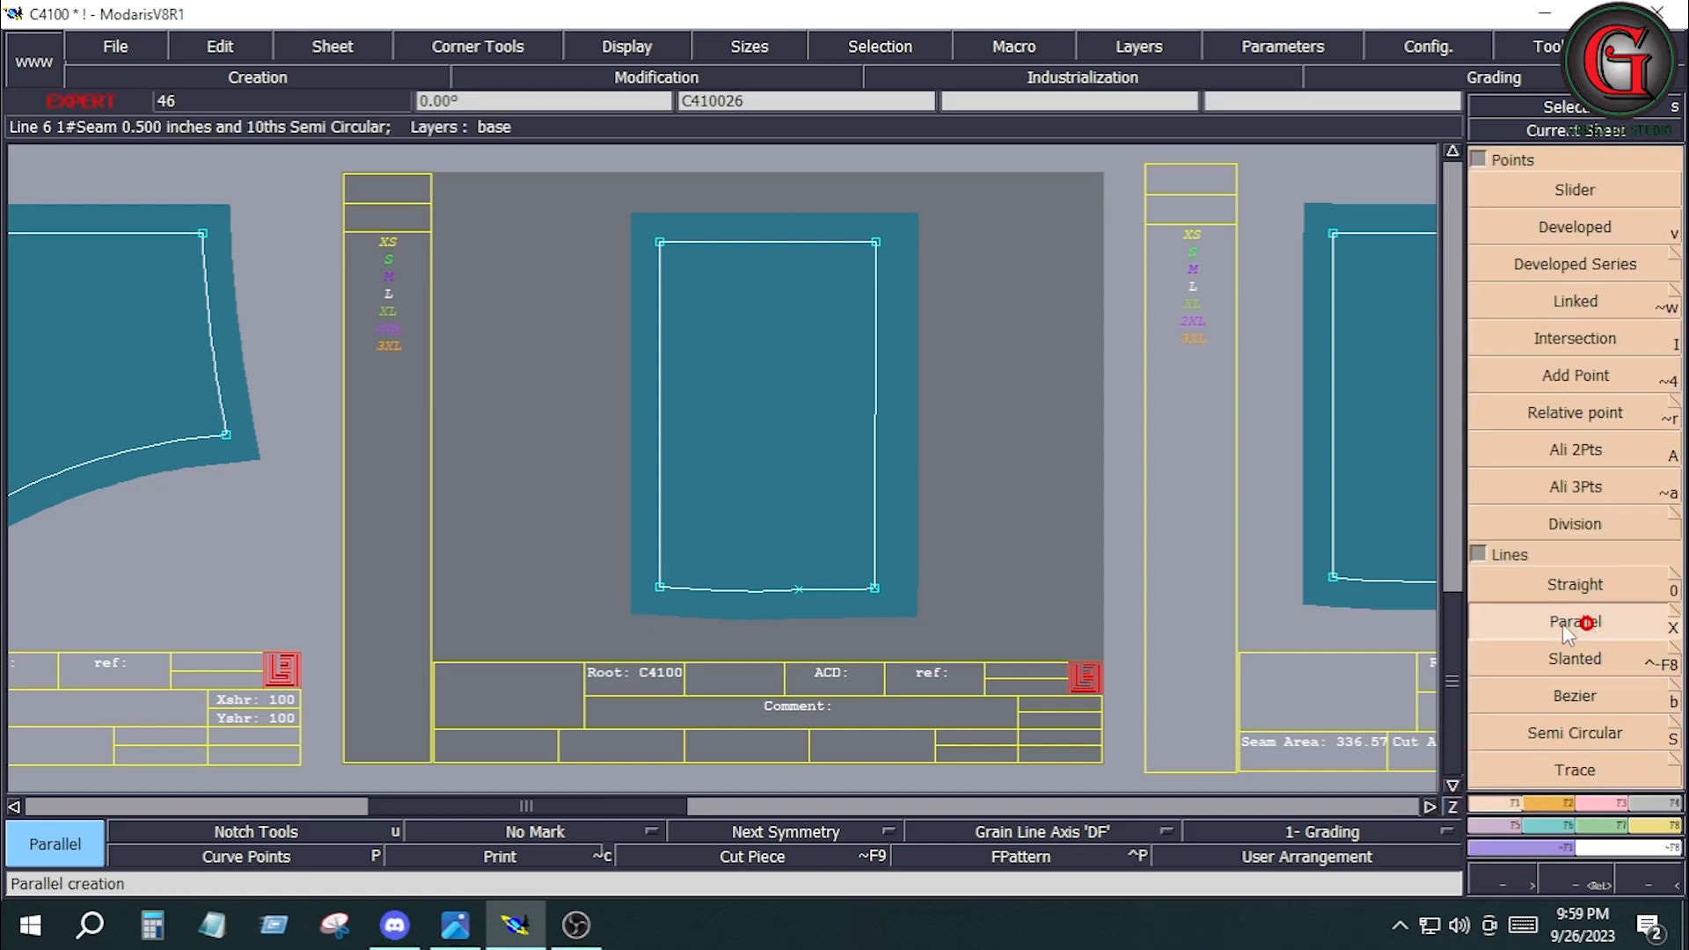
left_click(875, 451)
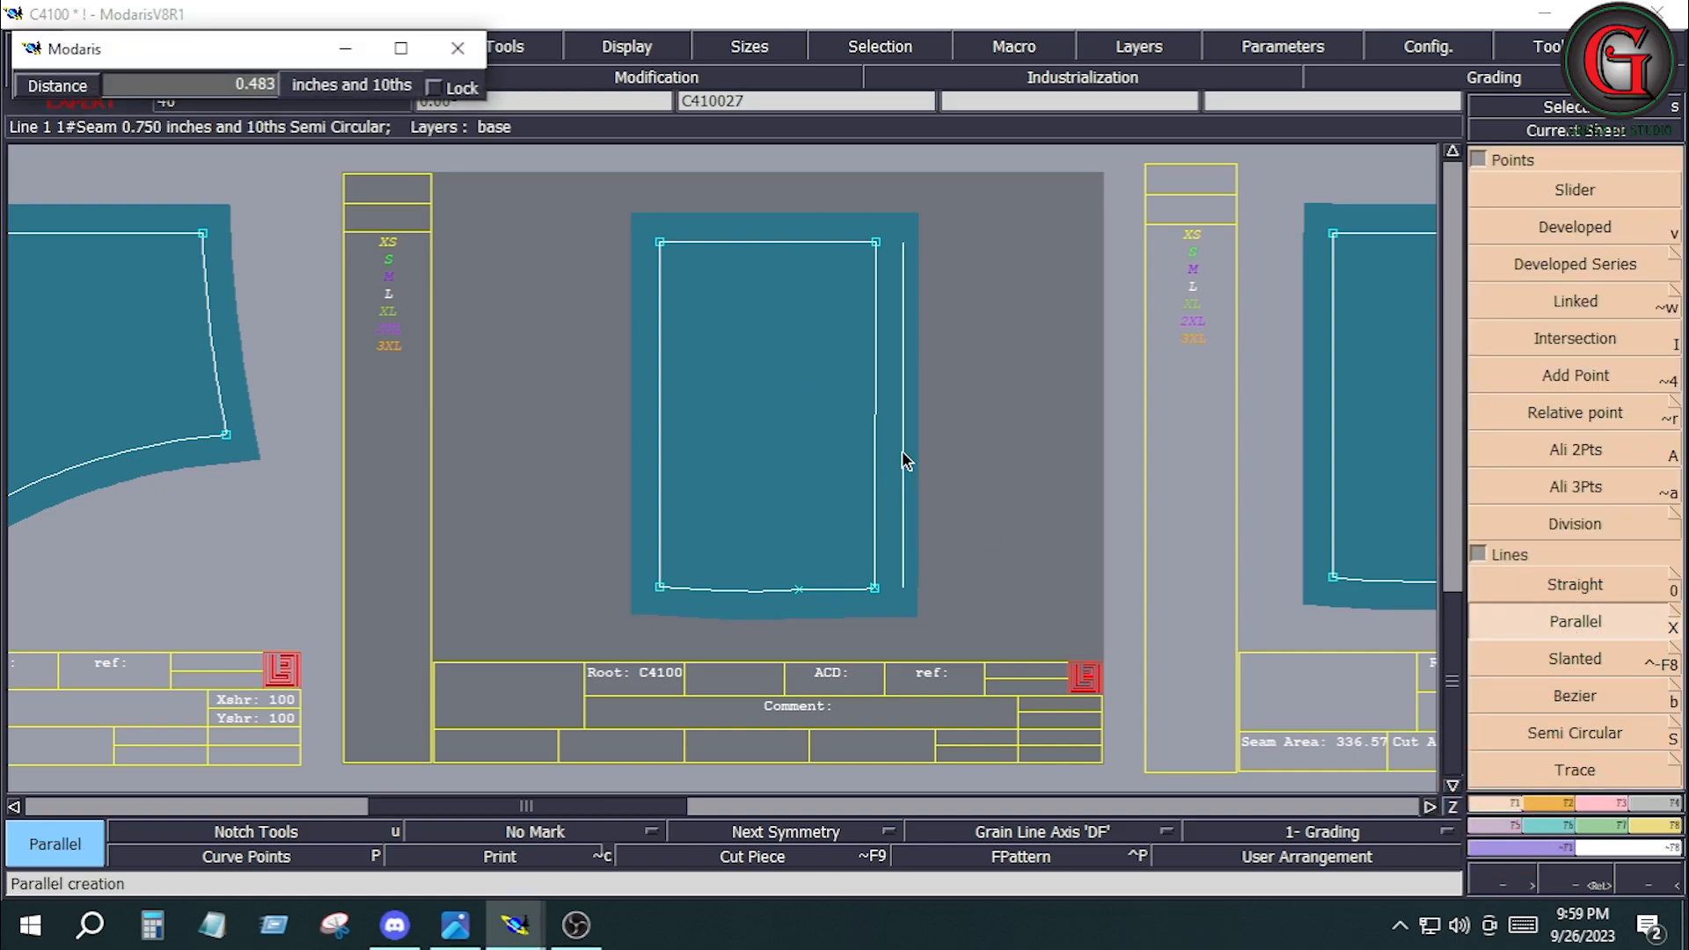
key("Down")
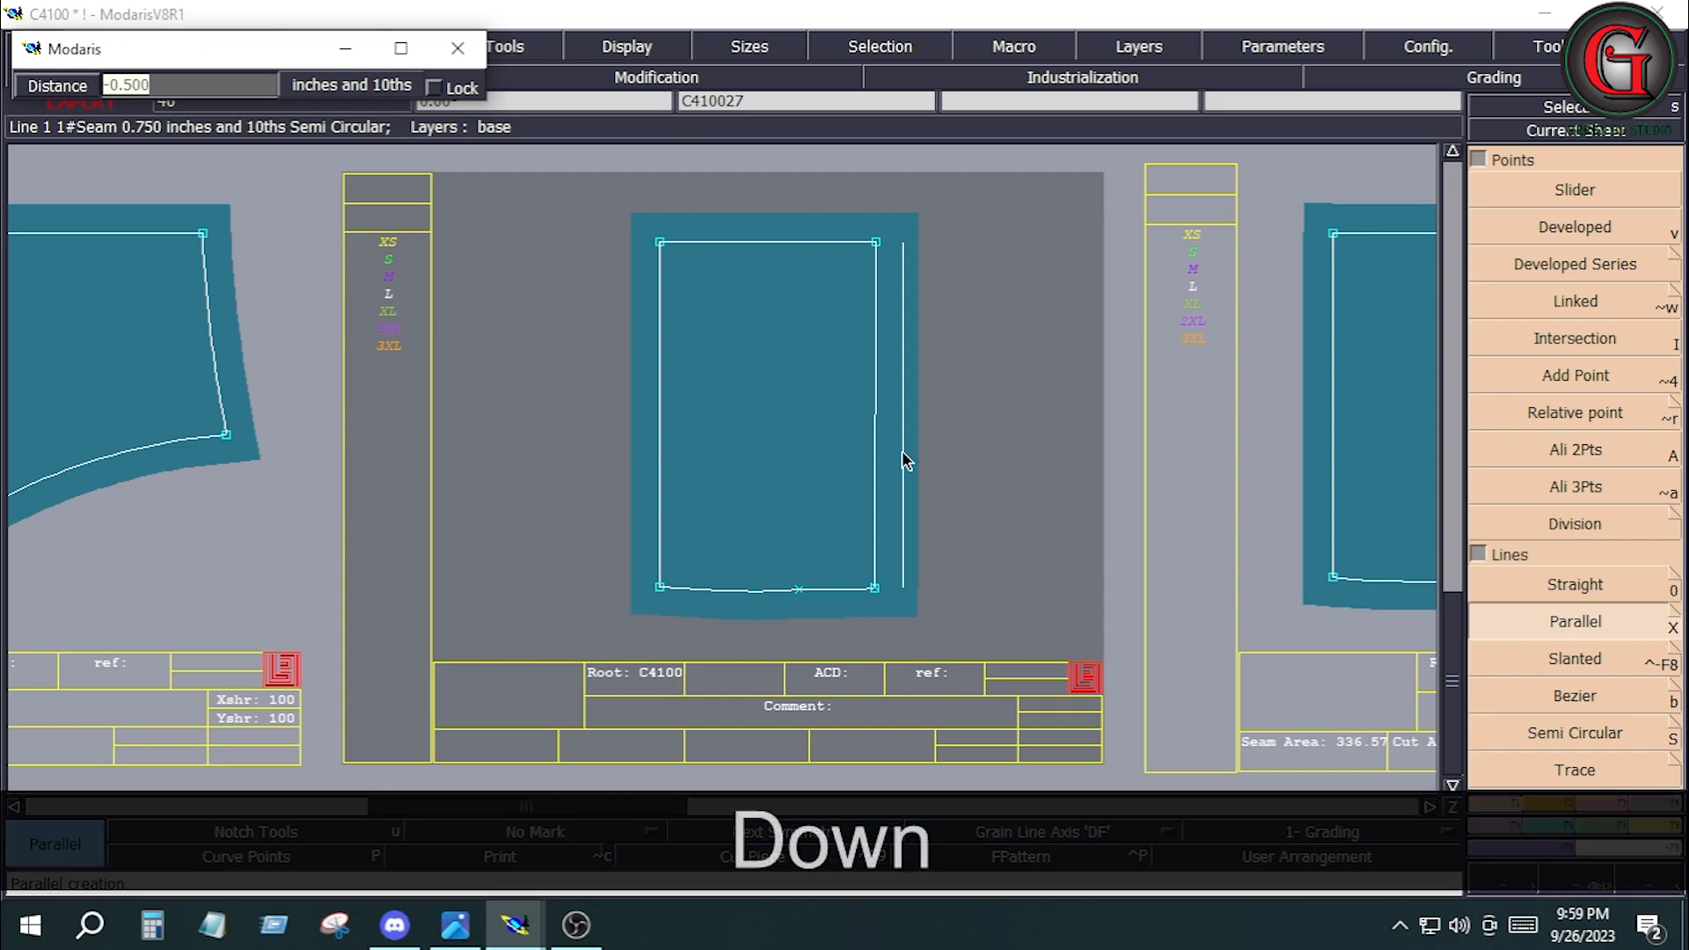
type(".37")
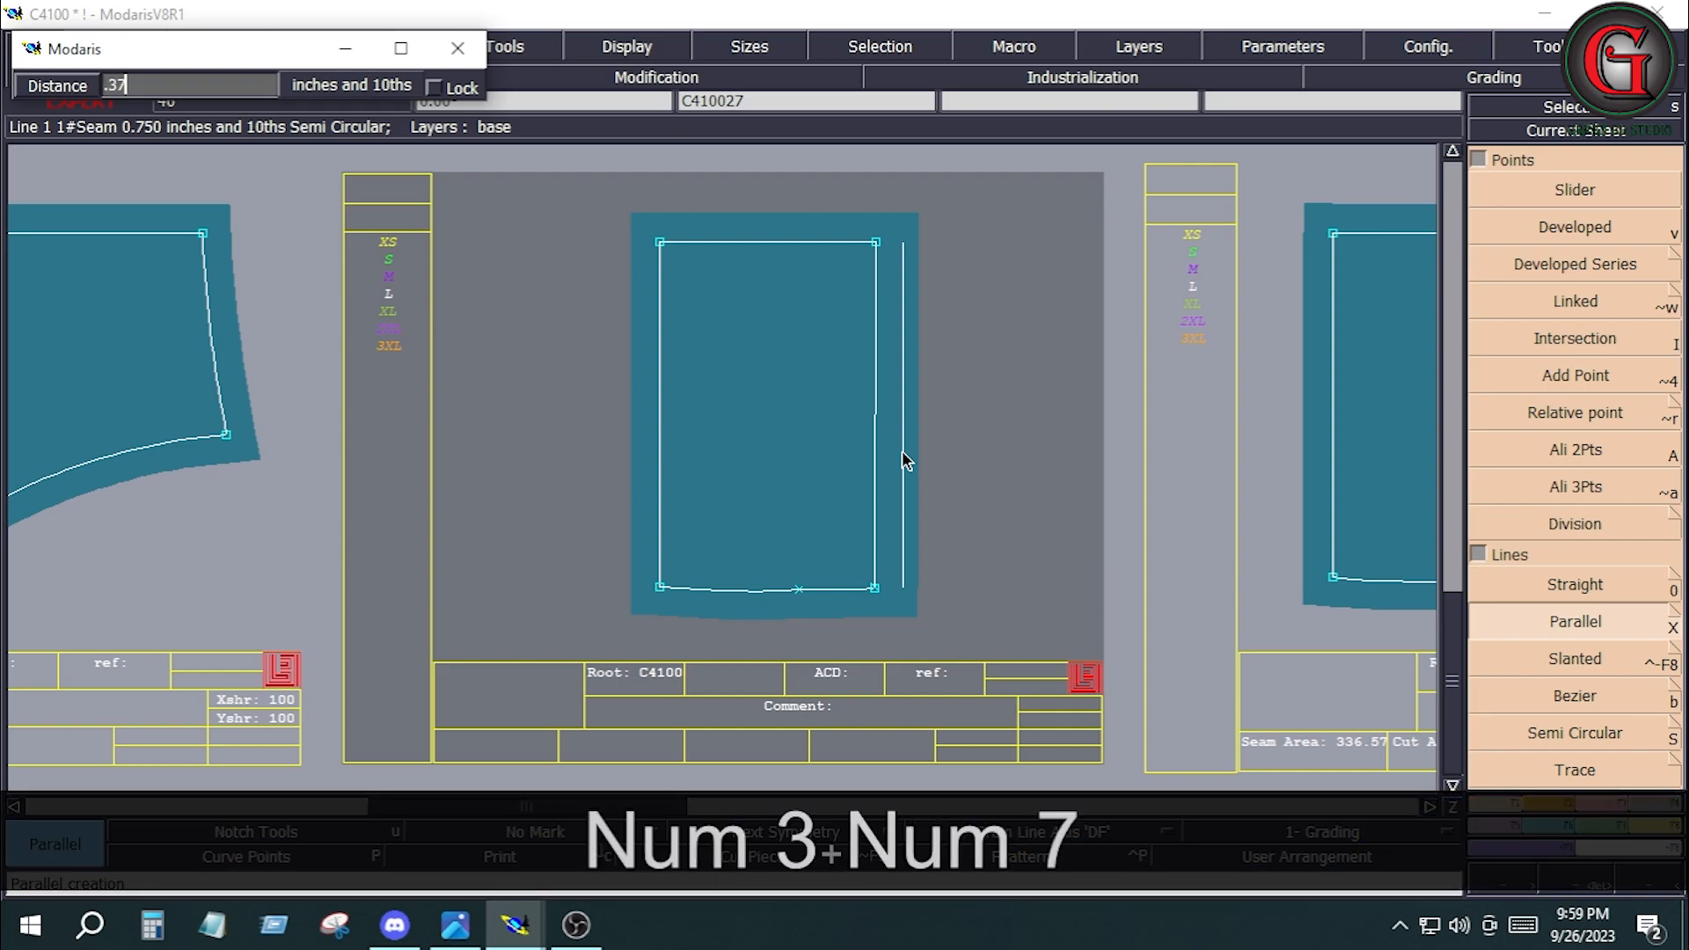
type("5")
key("Return")
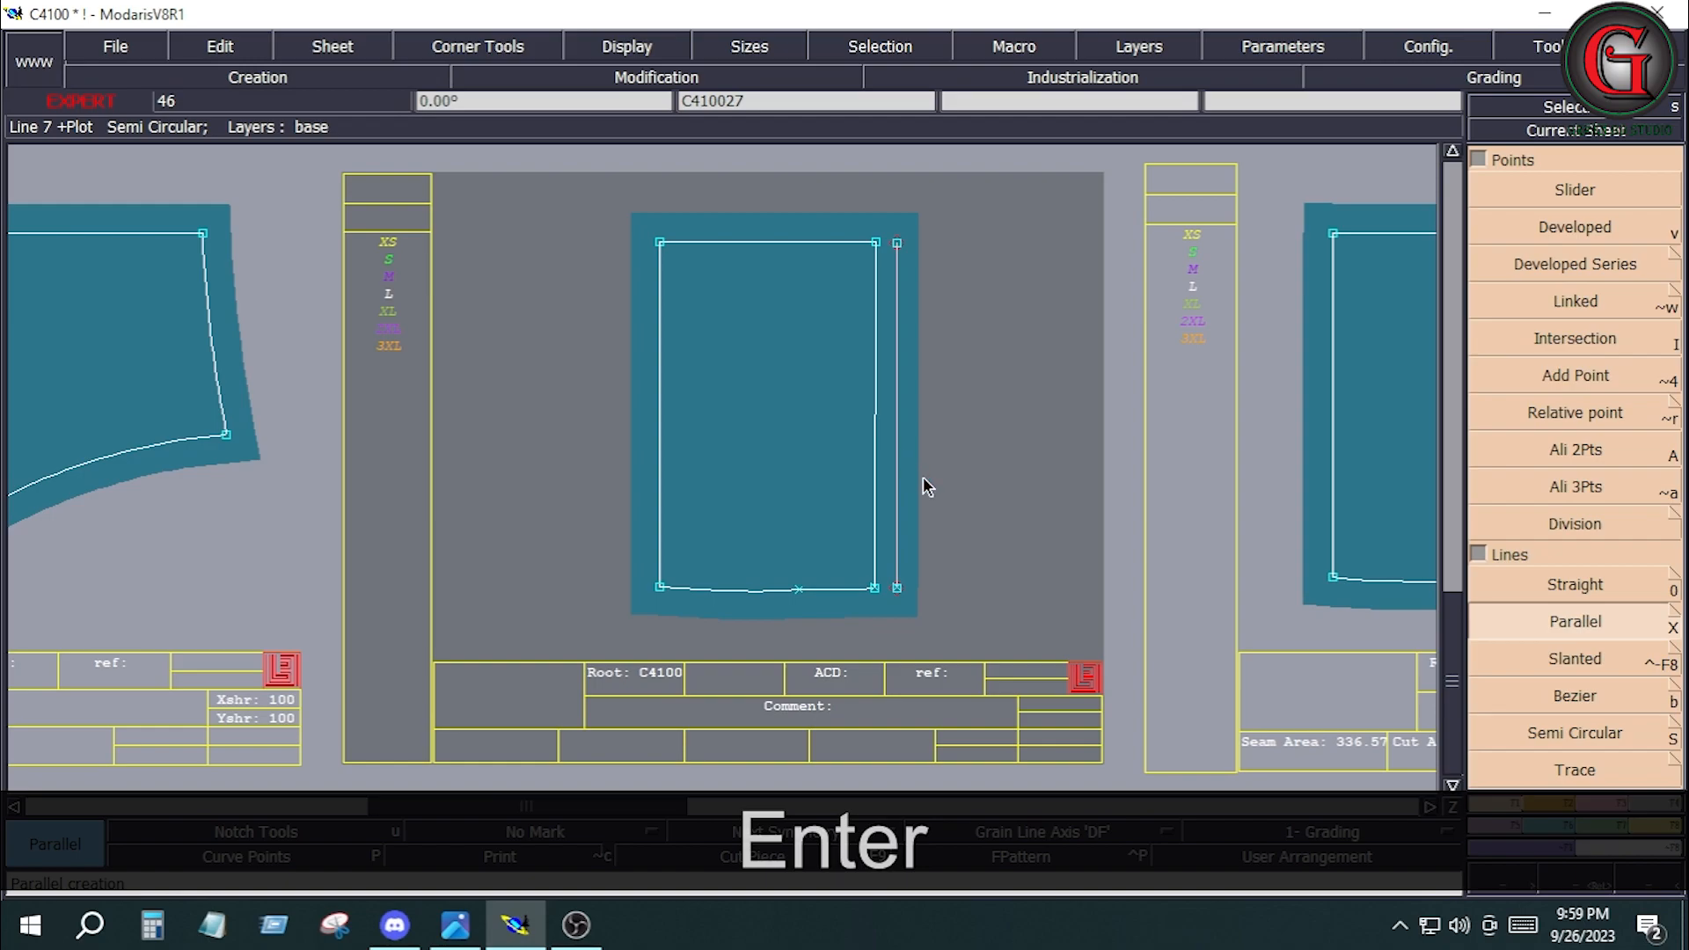
key("j")
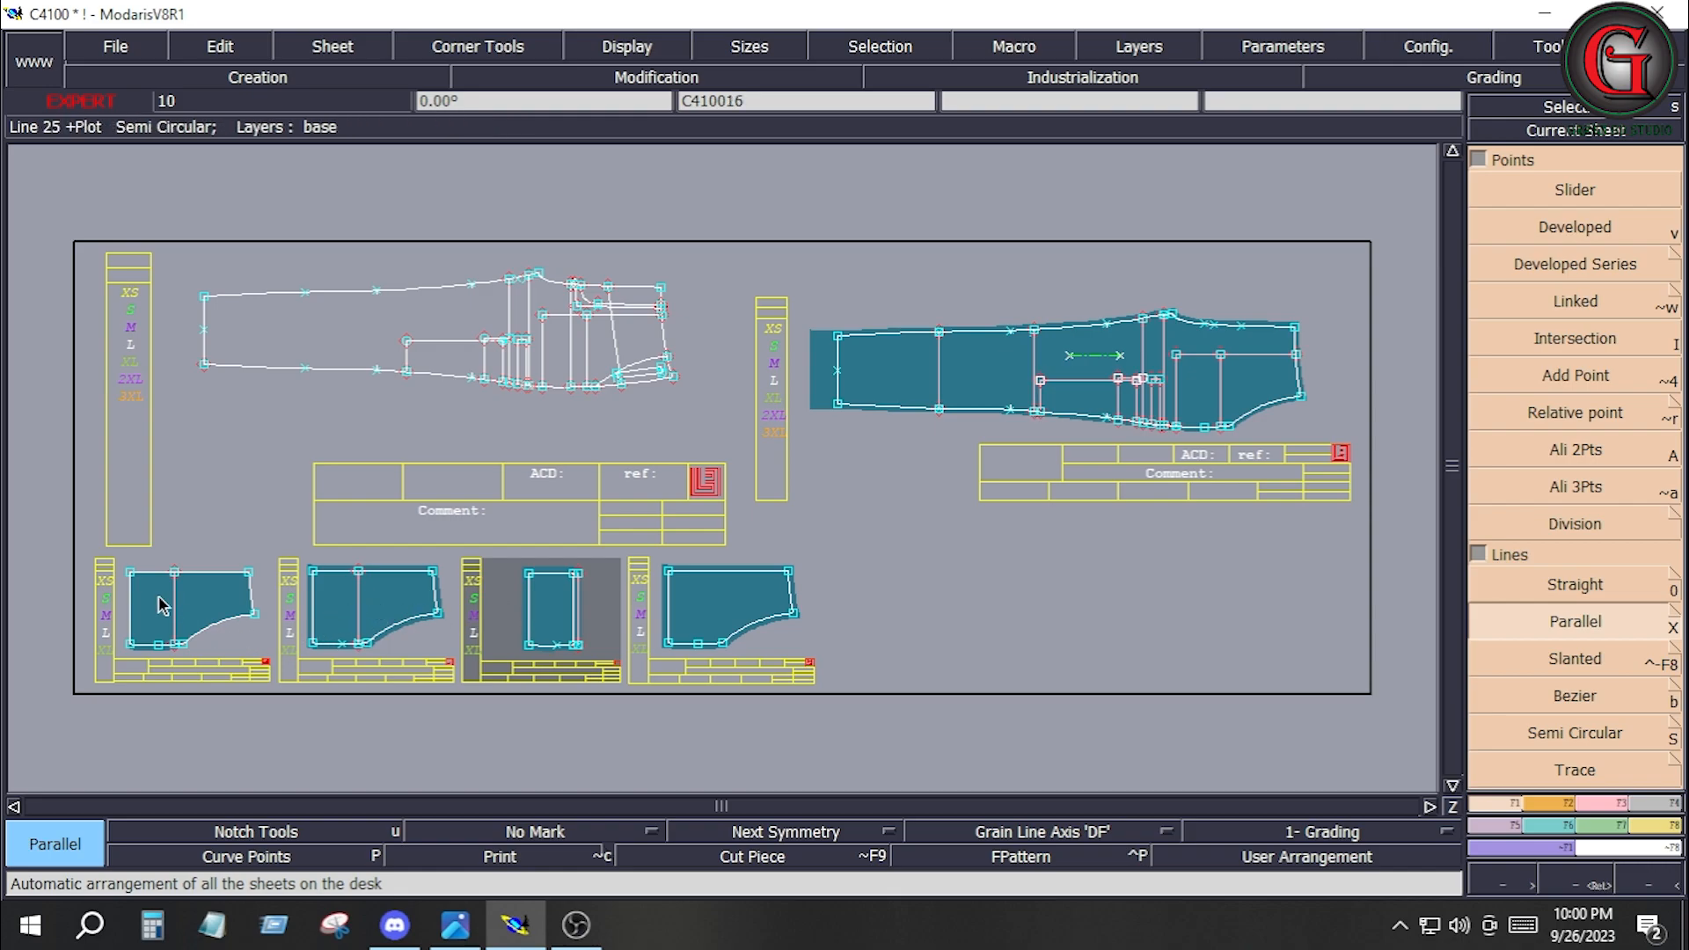
left_click(375, 602)
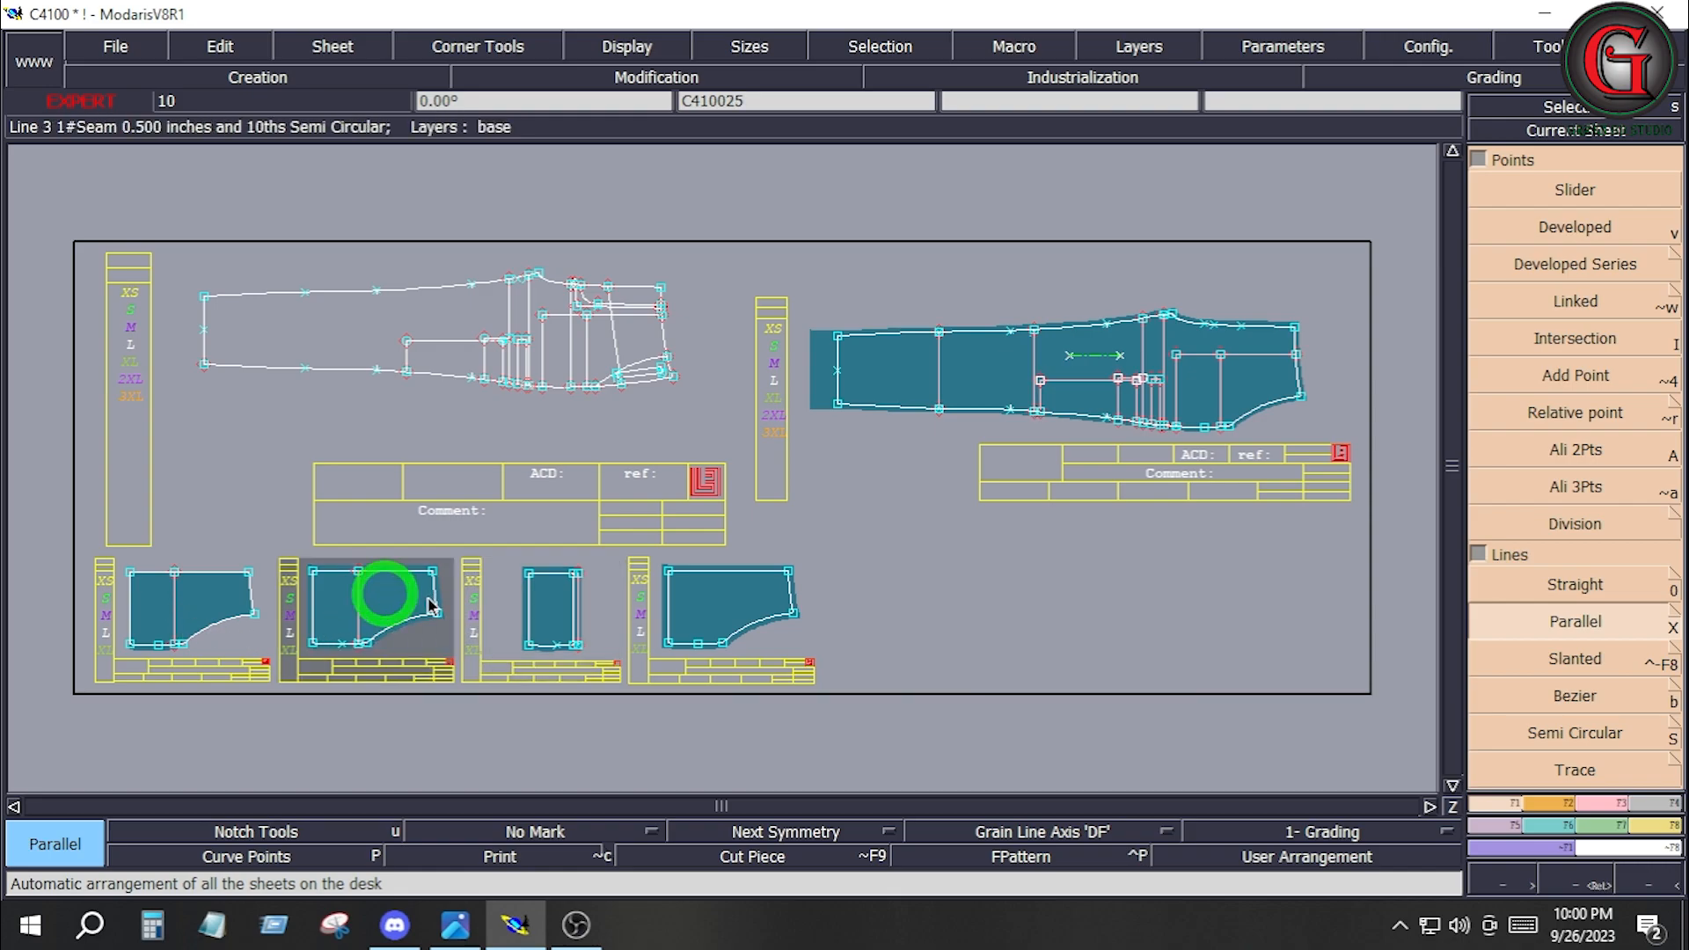
left_click(196, 596)
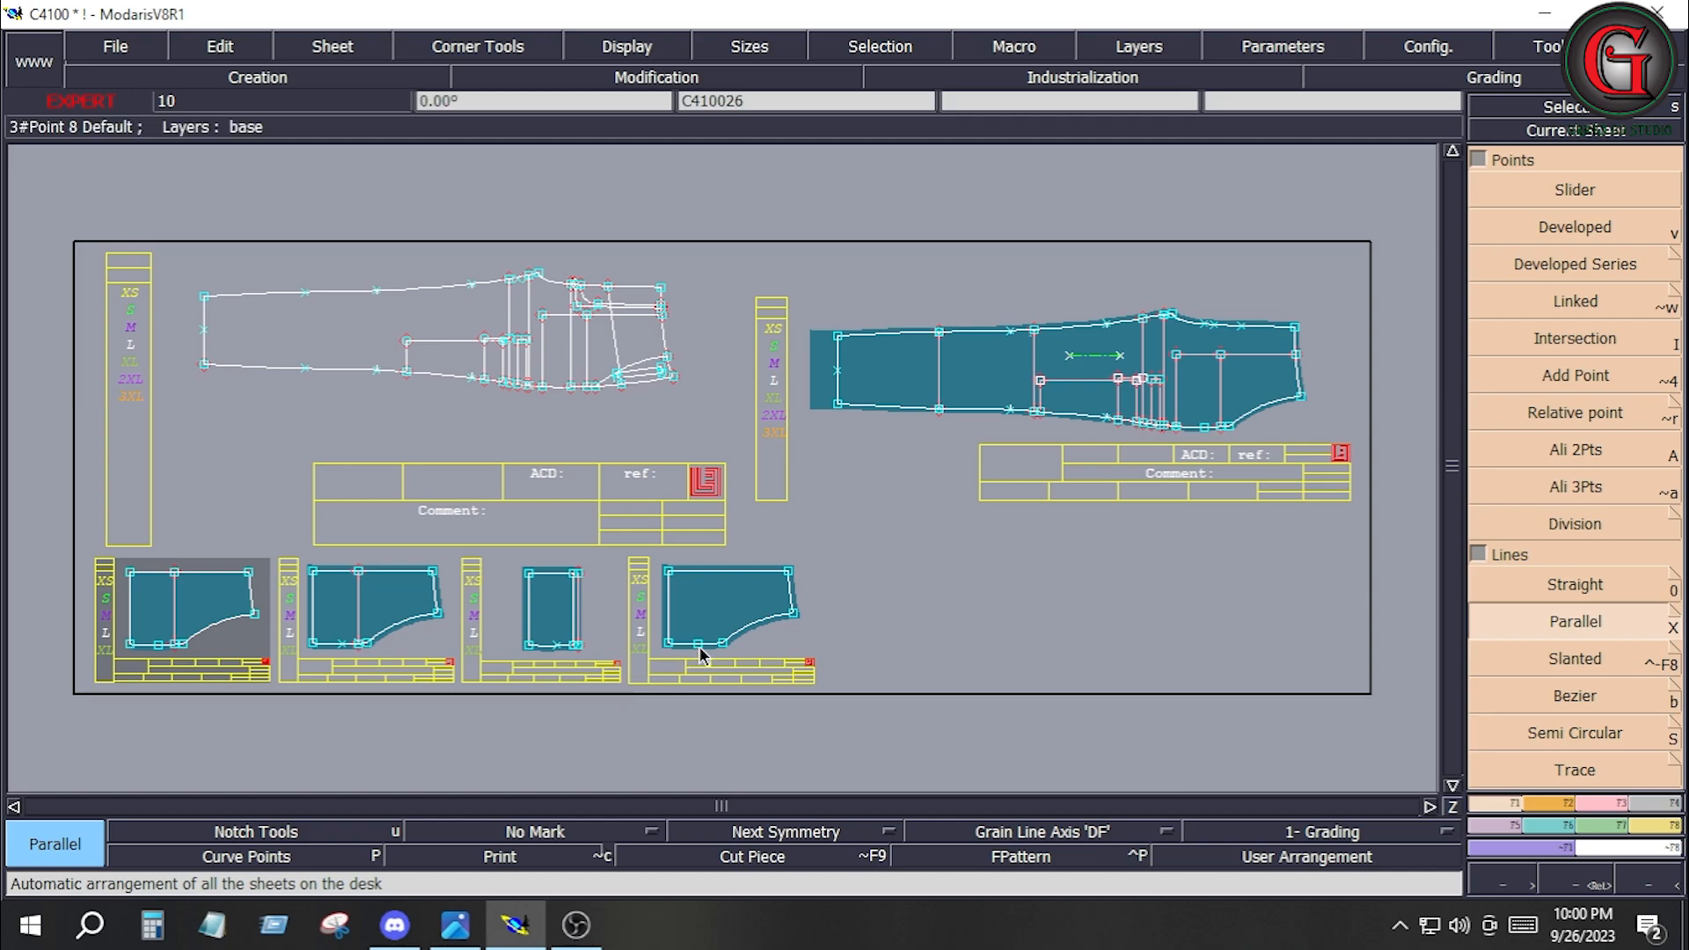
left_click_drag(82, 478, 469, 765)
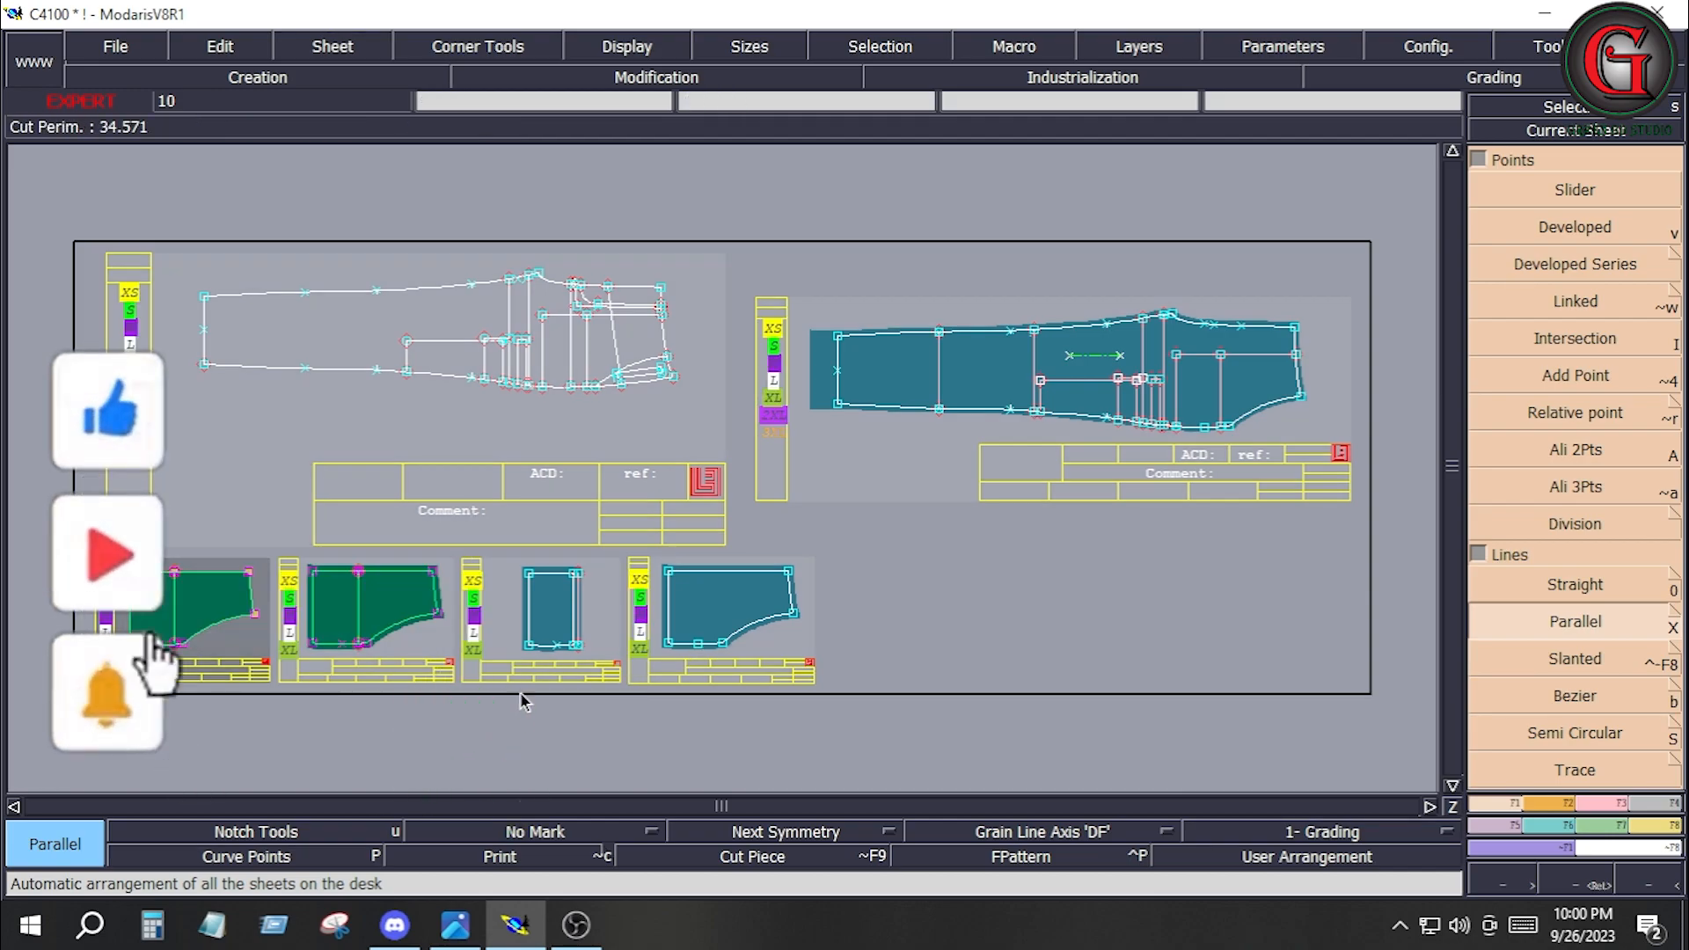
left_click(381, 607)
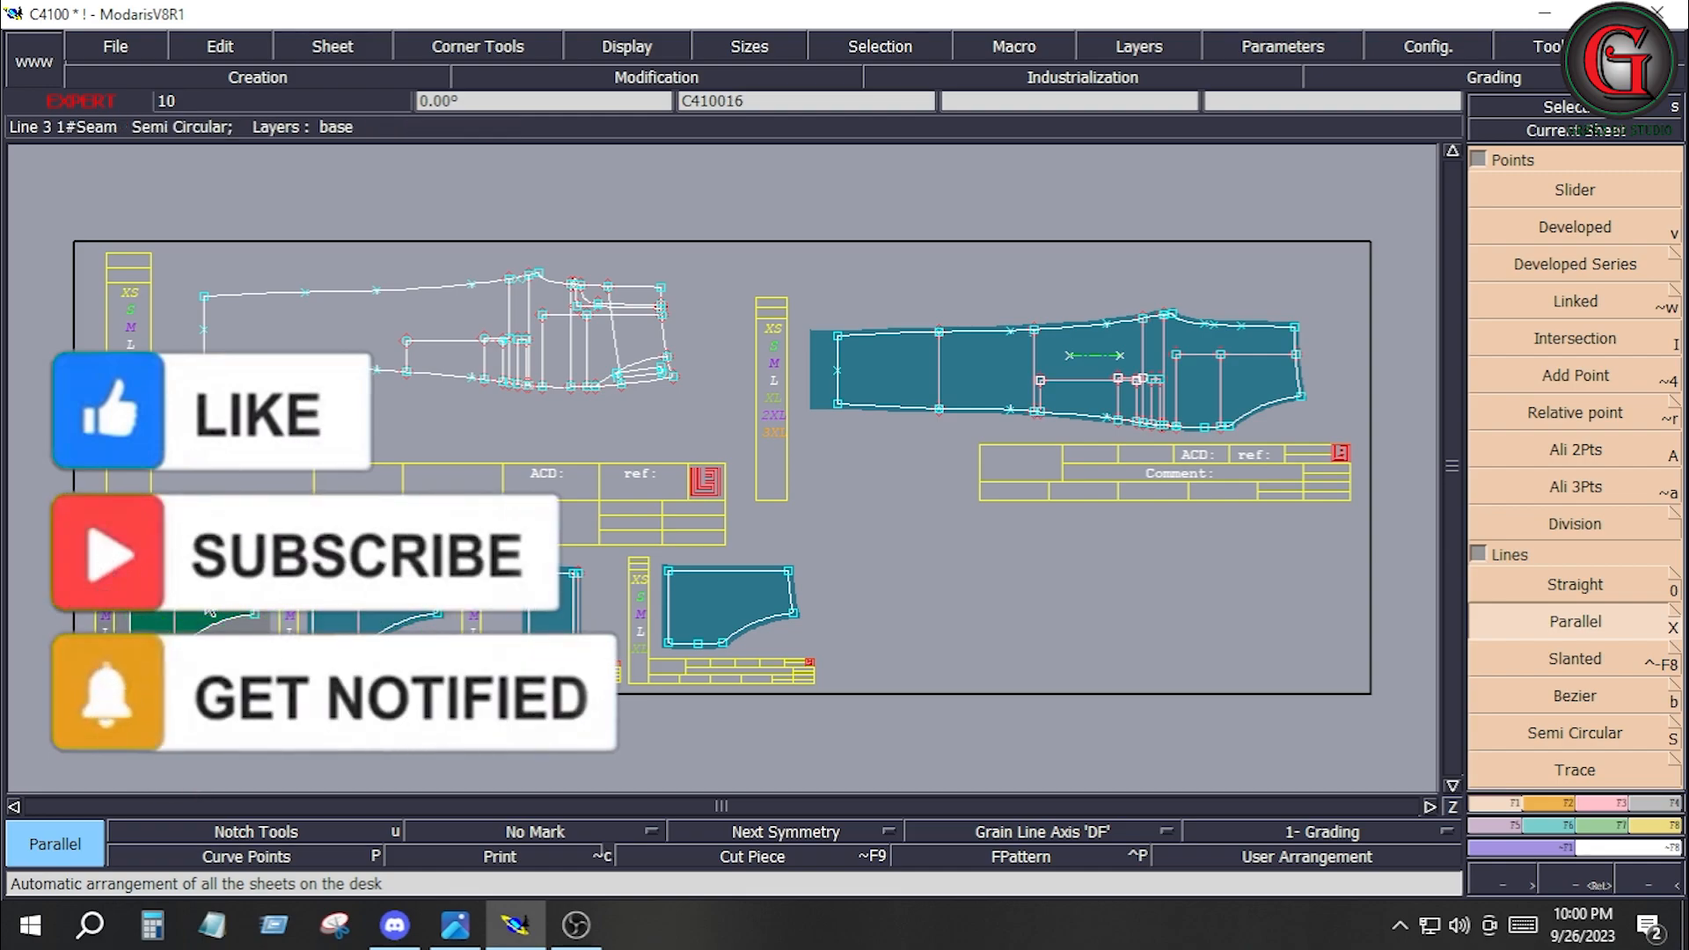
Copy rectangular piece C410027 to a new sheet, rearrange the desk, and undo the copy.
left_click(559, 633)
key("Home")
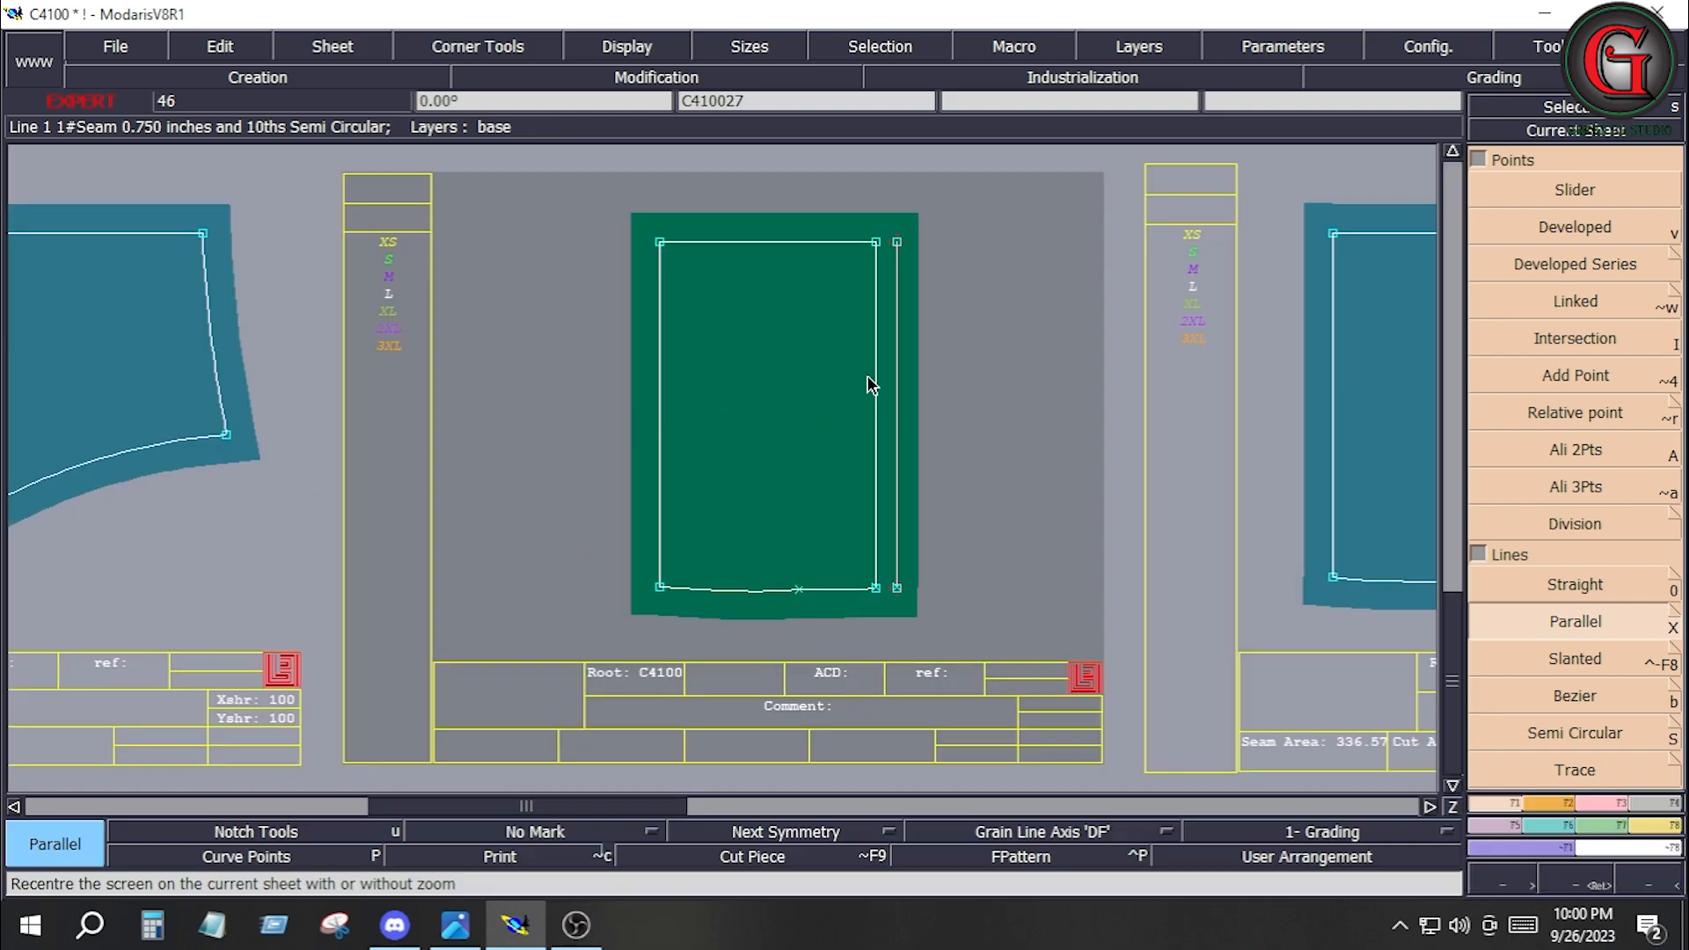
key("ctrl+c")
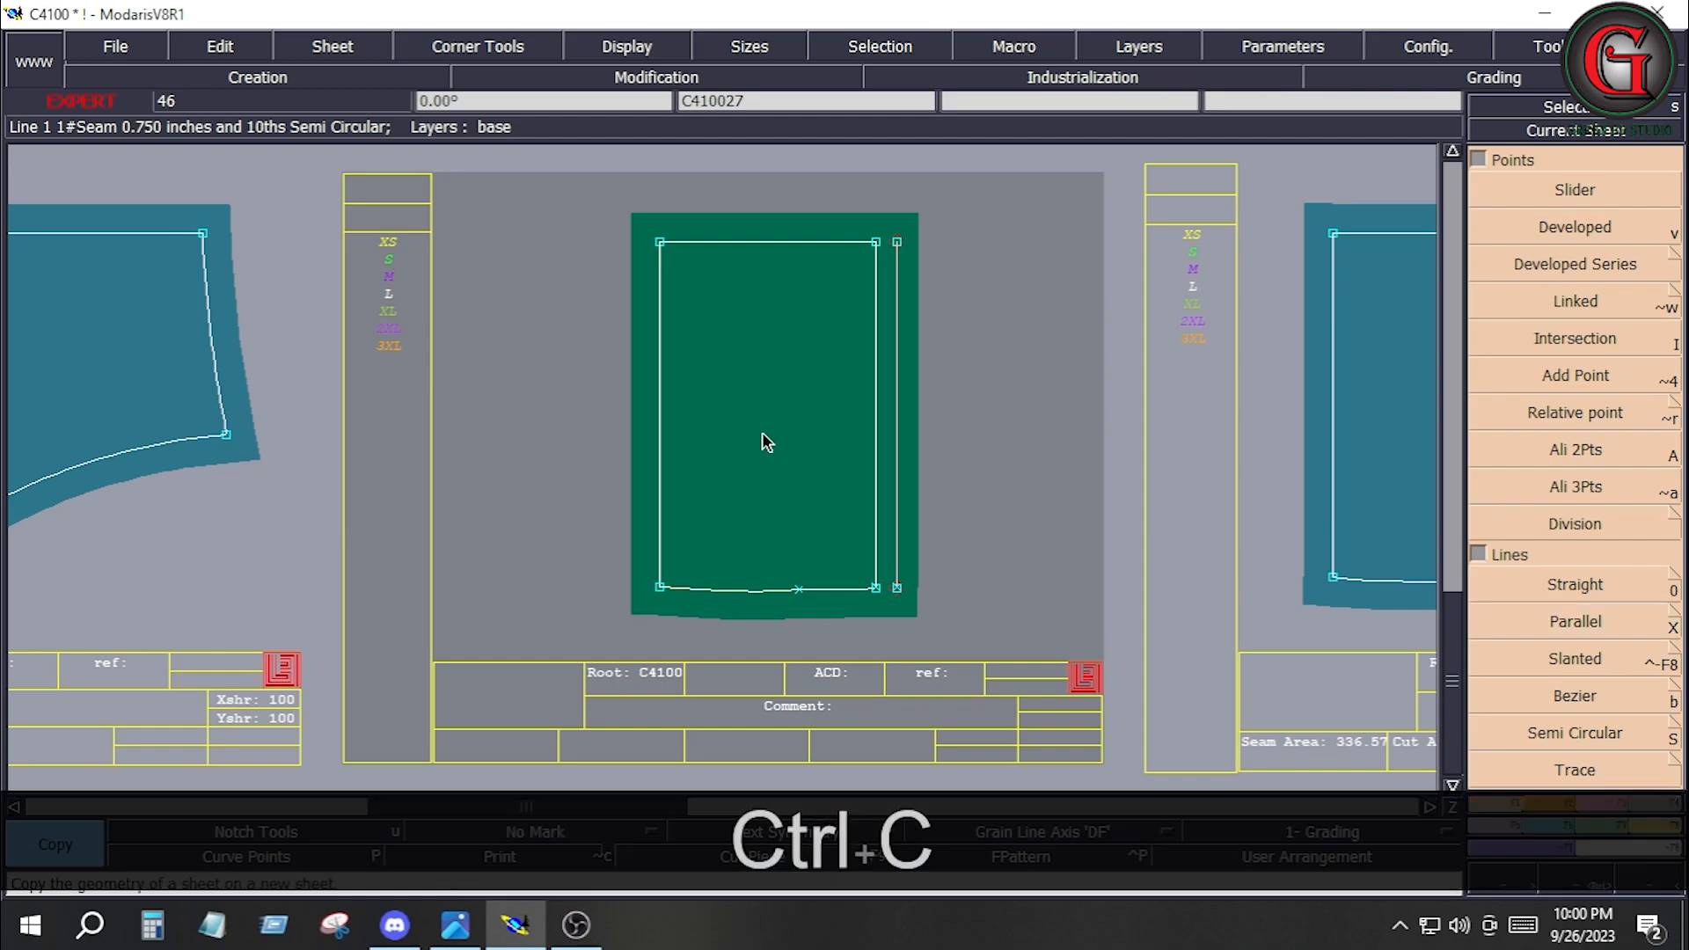
left_click(667, 463)
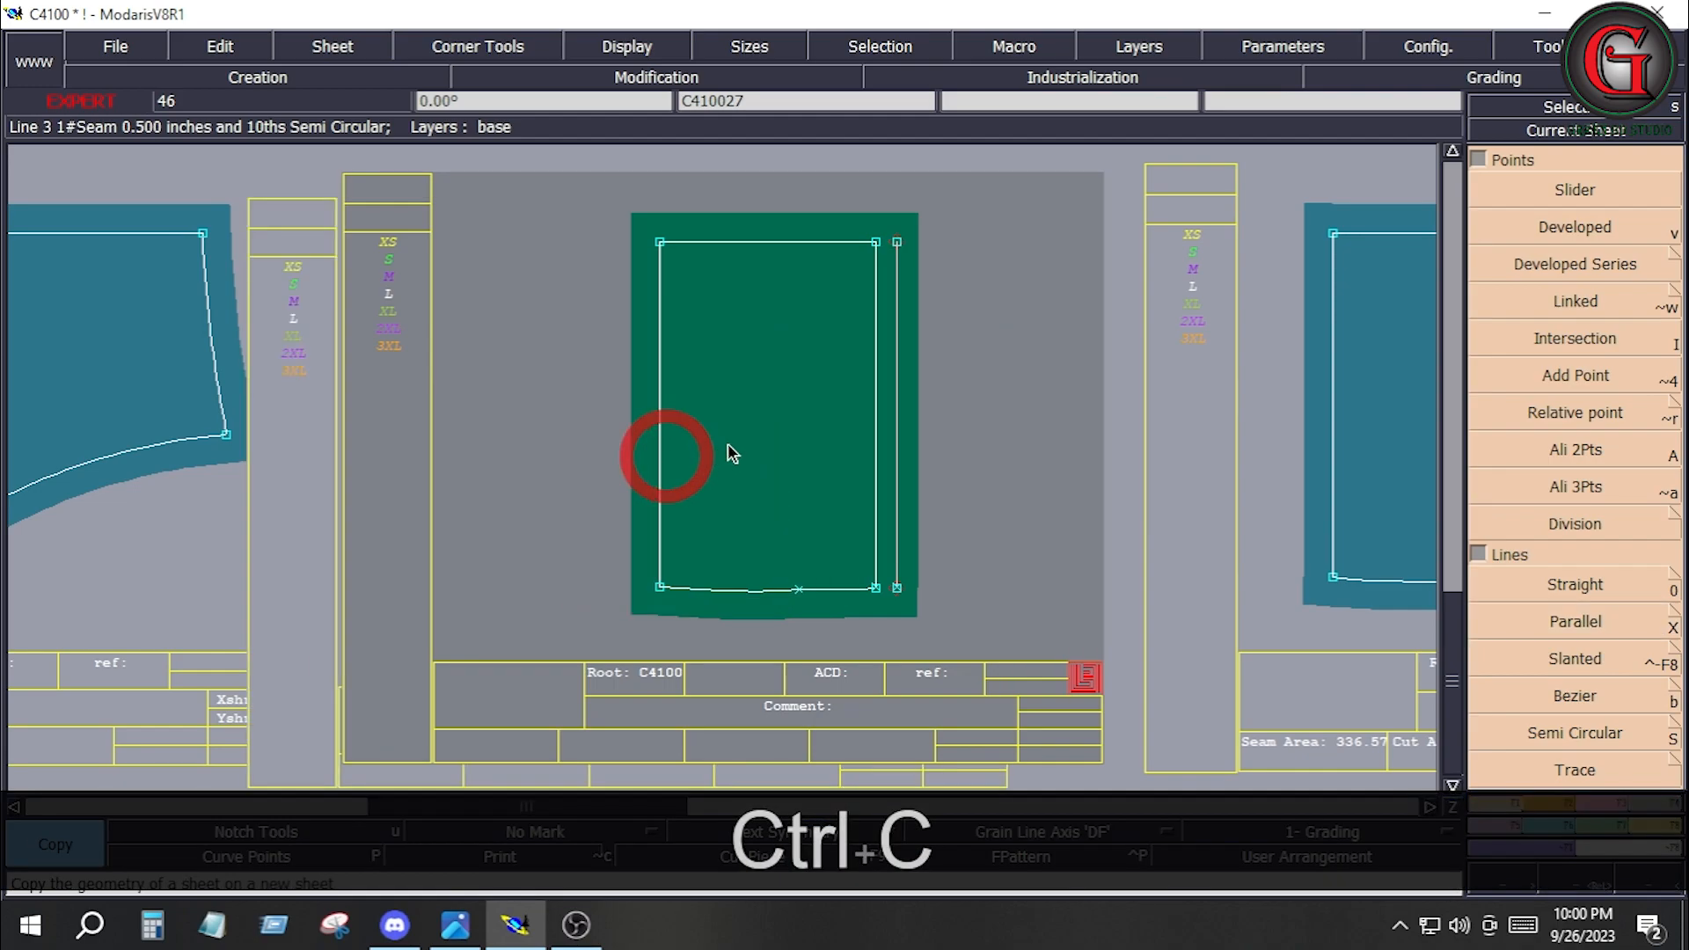
key("j")
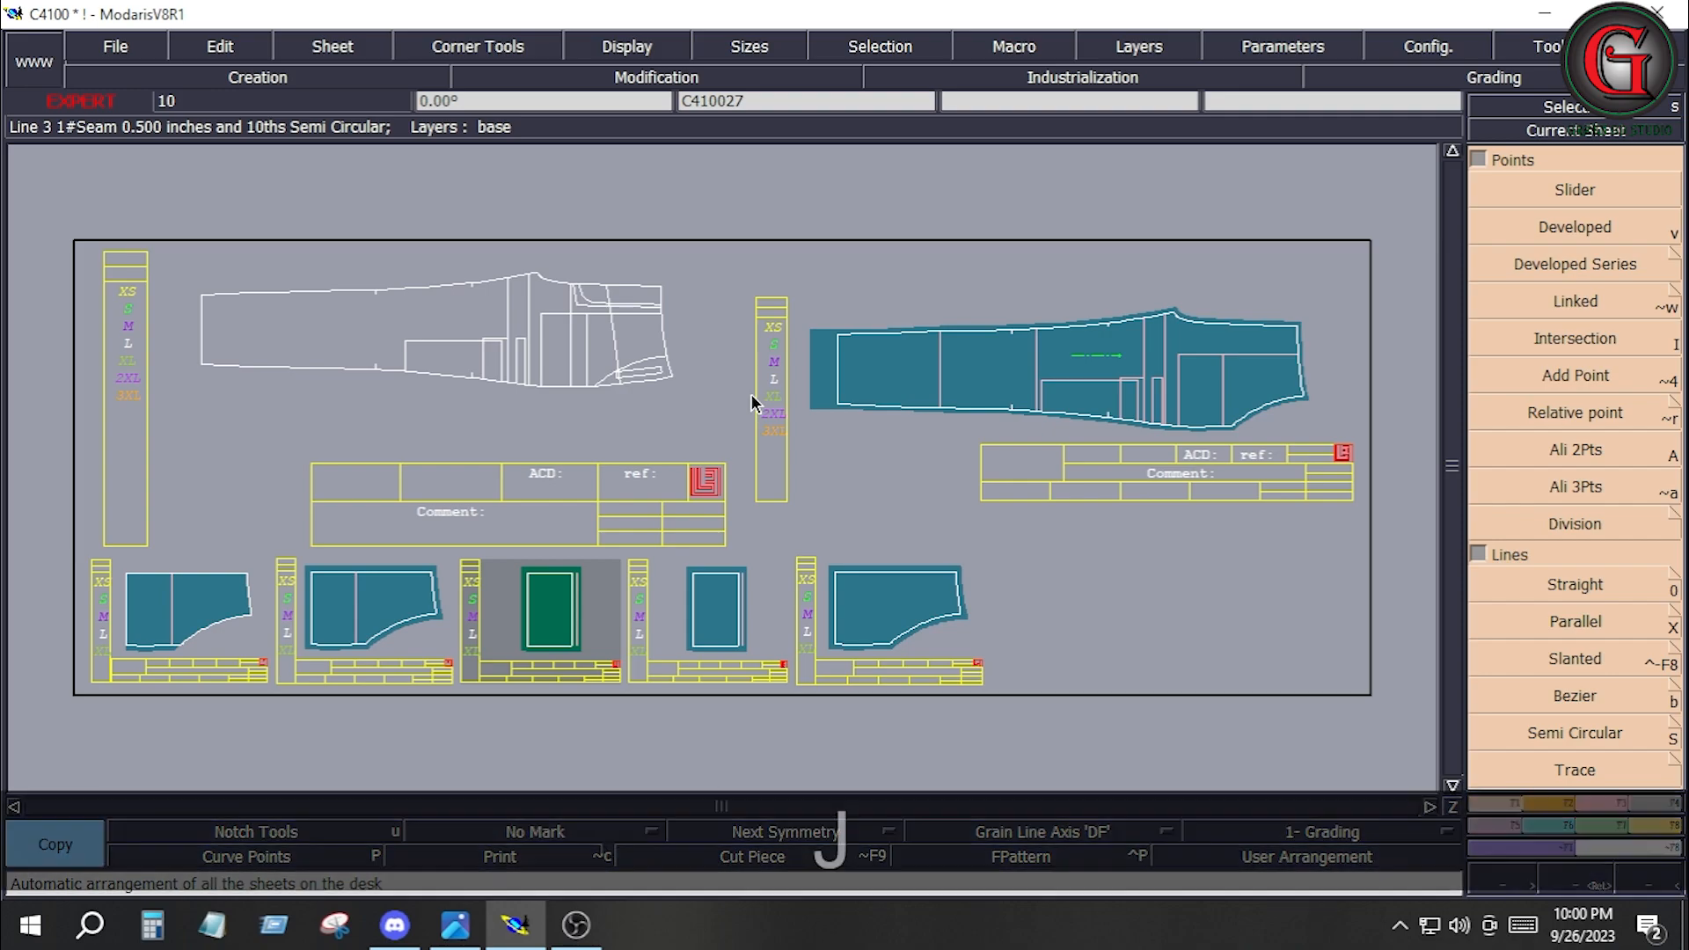
key("ctrl+z")
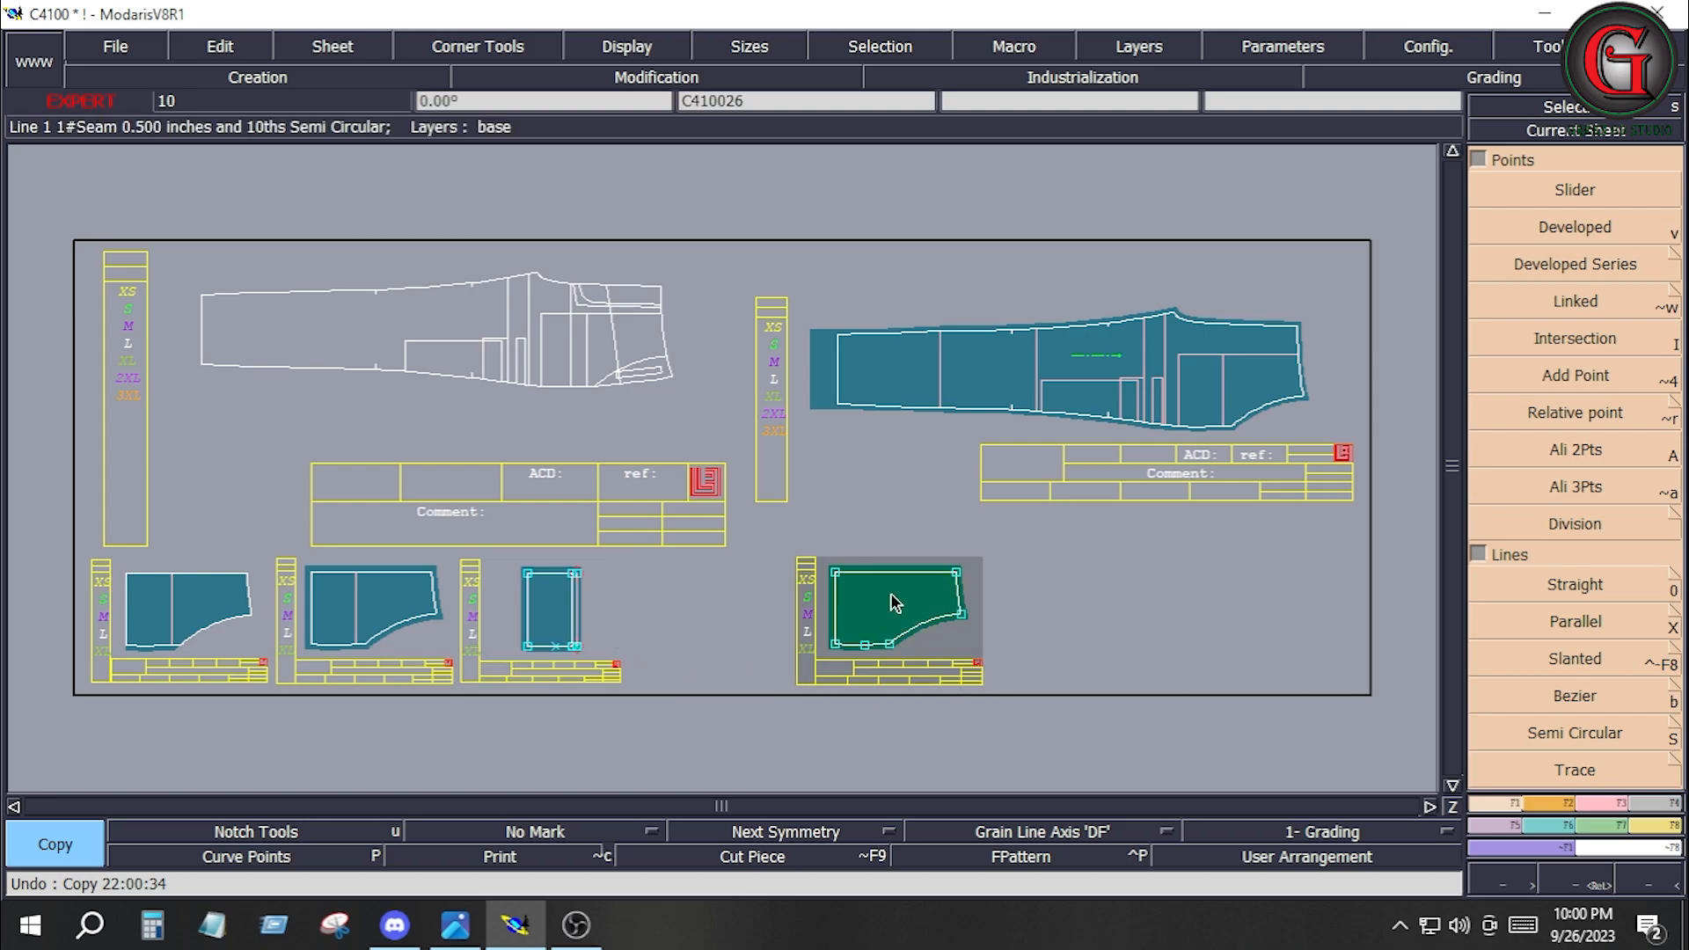
Delete the extracted full pocket bag piece C410026 and save the C4100 model.
key("shift+z")
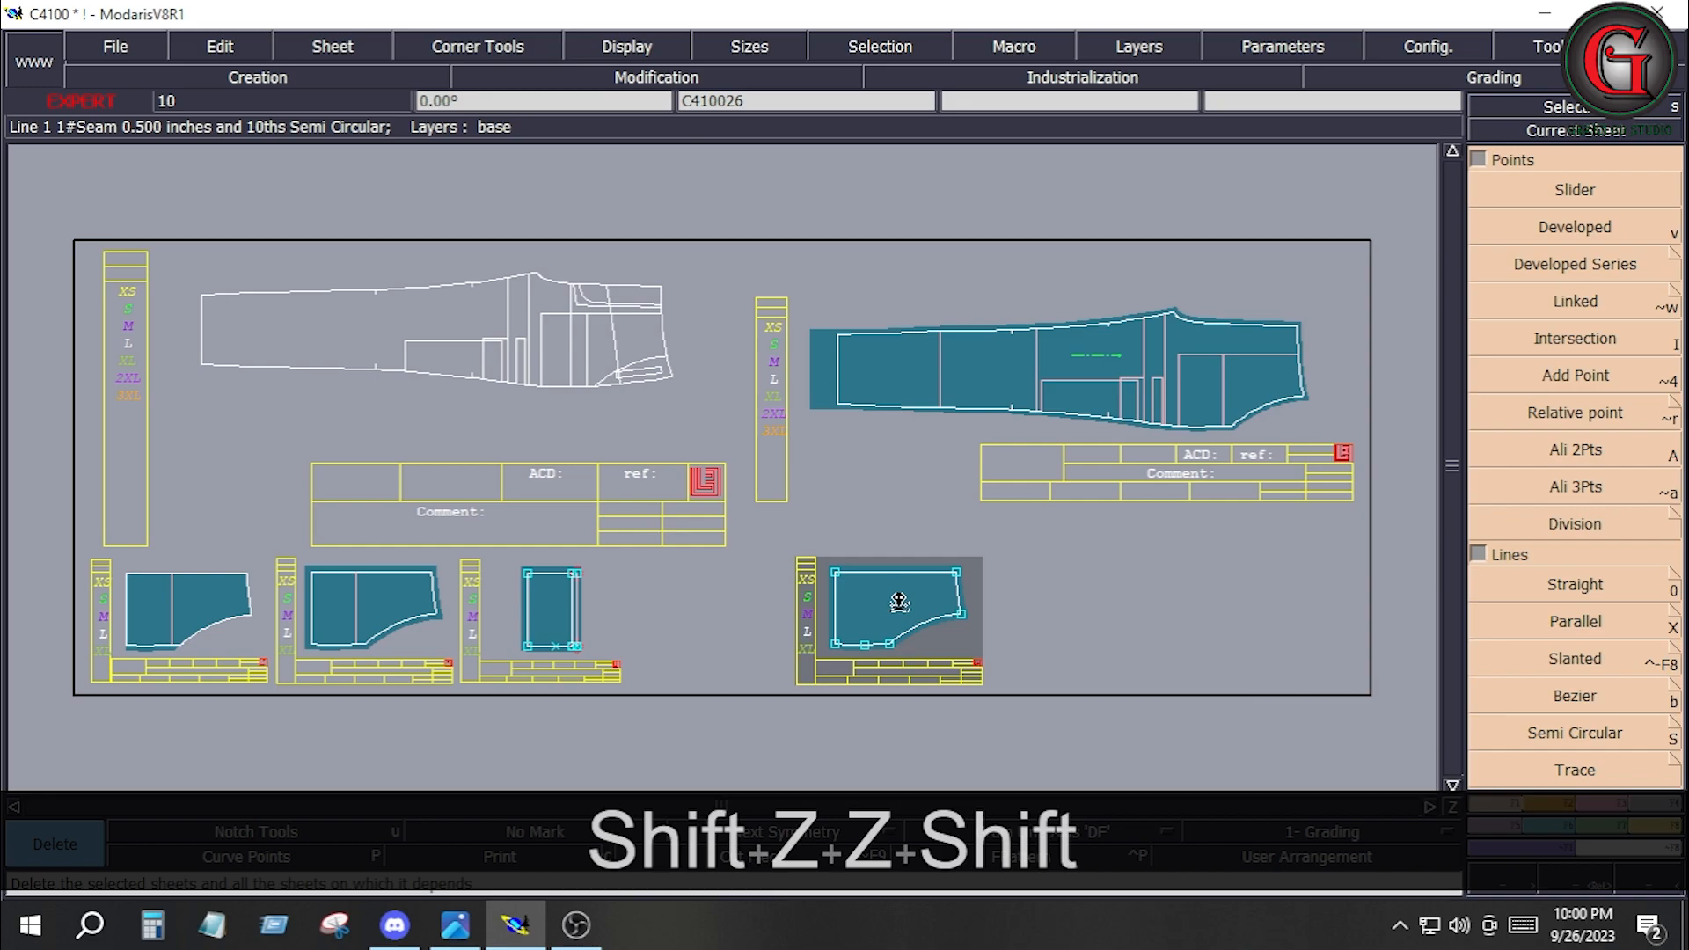
left_click(895, 604)
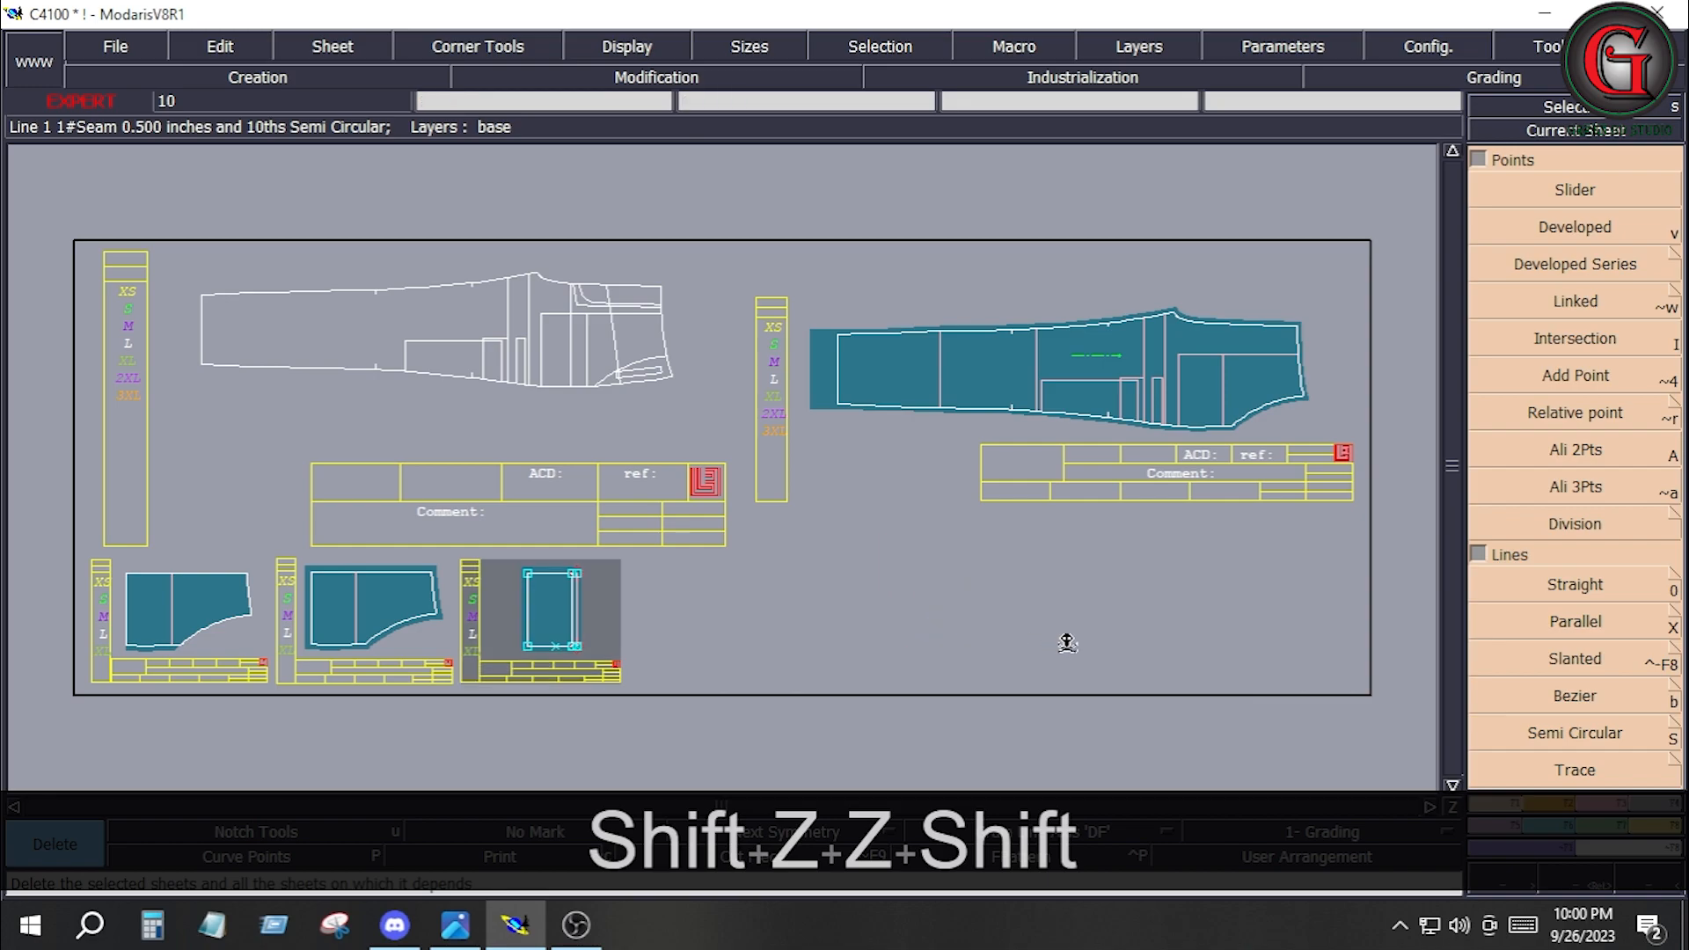
left_click(124, 46)
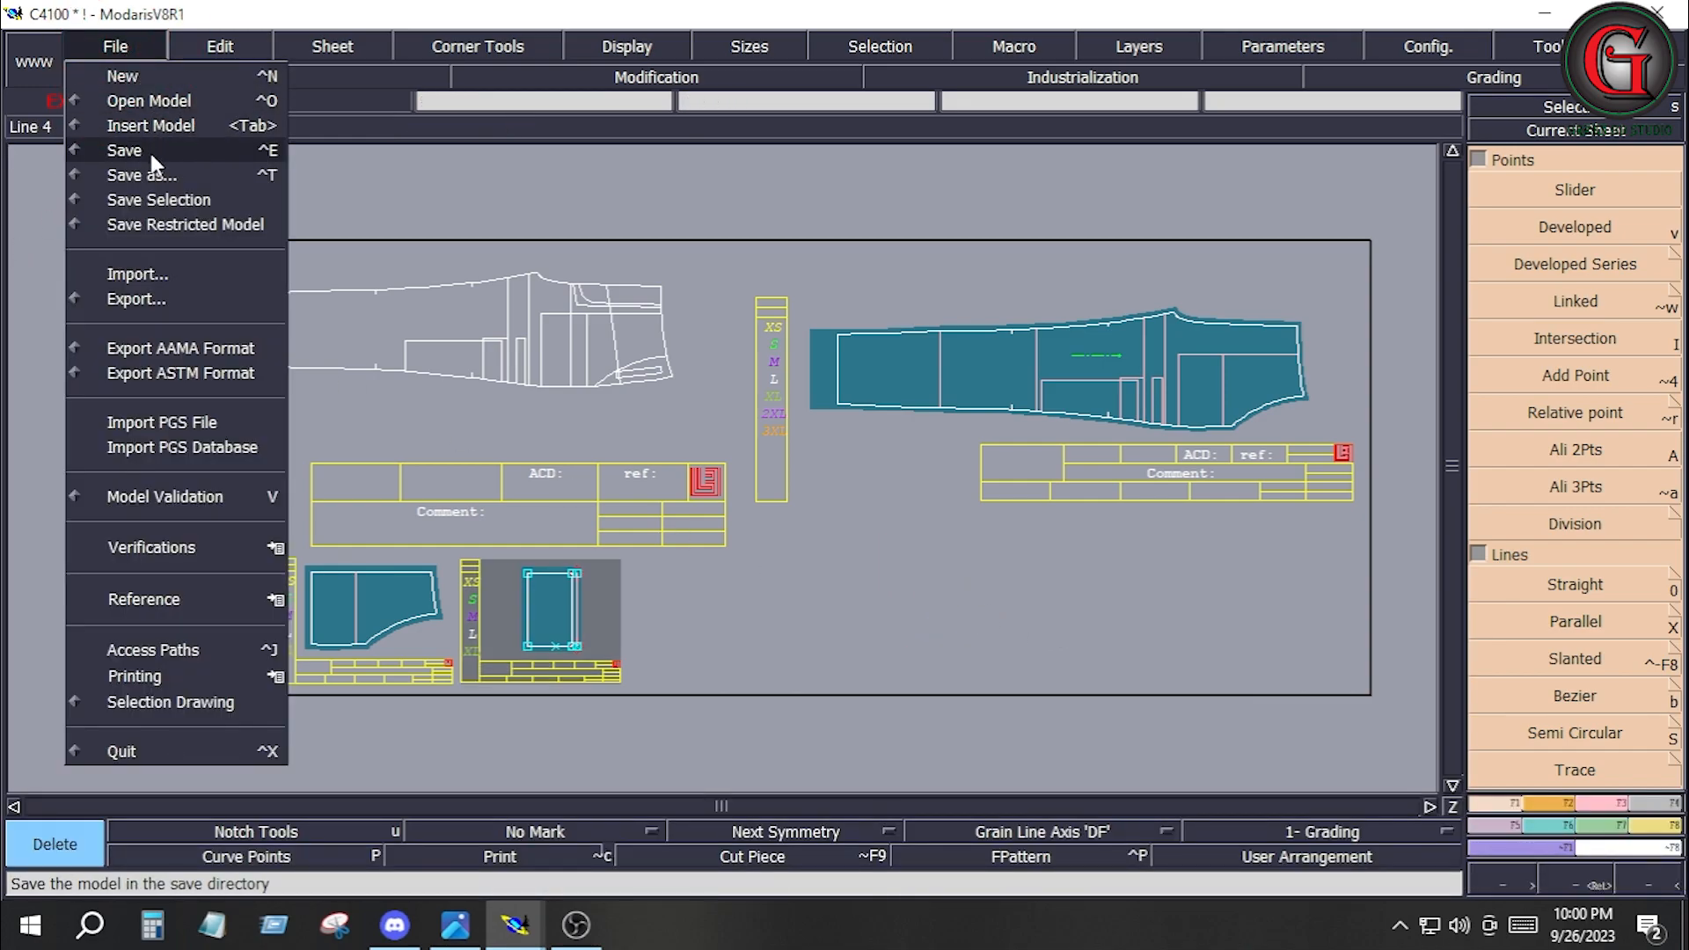
left_click(145, 152)
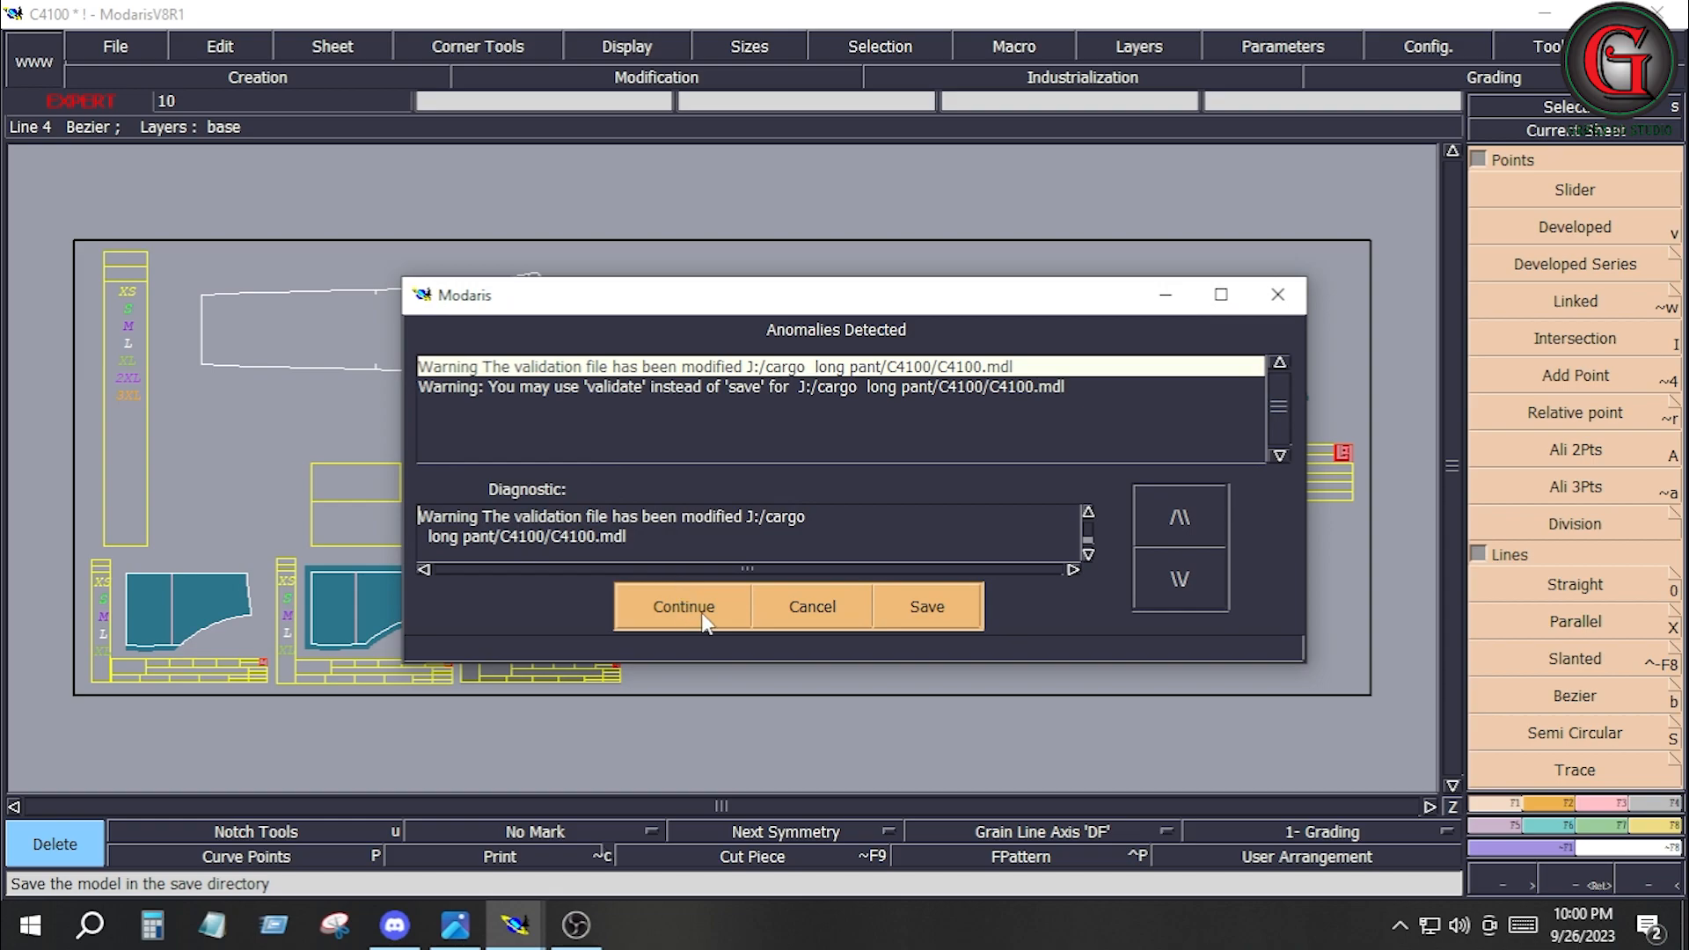
left_click(697, 607)
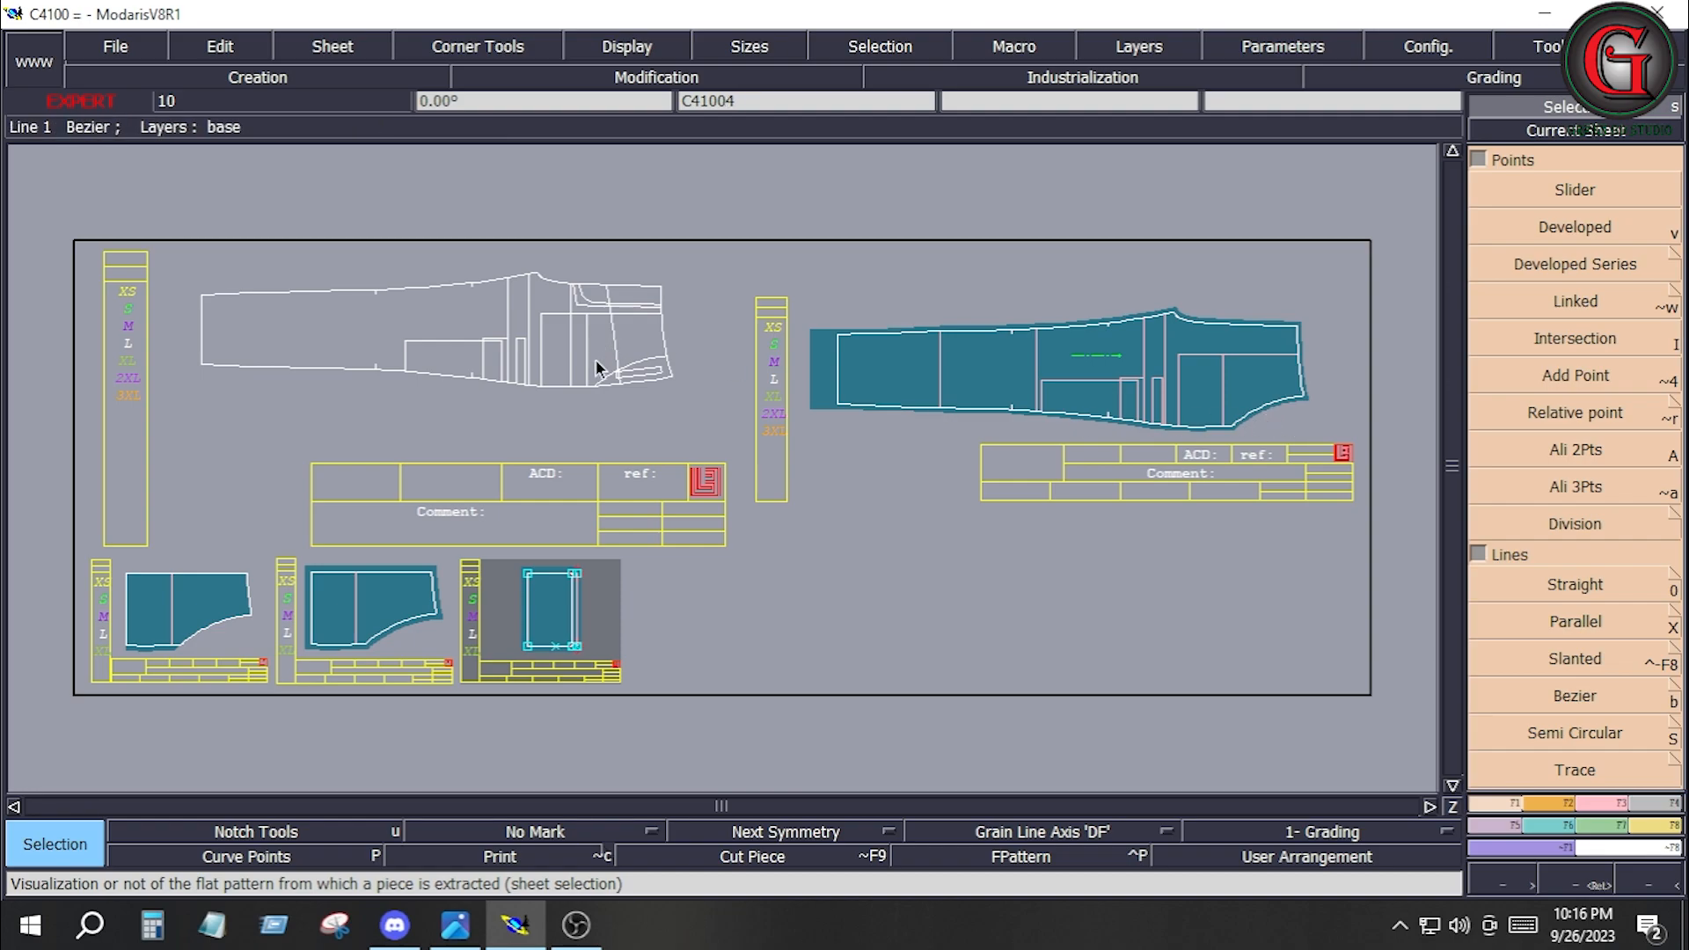
Extract the narrow slanted rectangle by the pocket curve of C41004 as a seam piece and rearrange the desk.
key("Return")
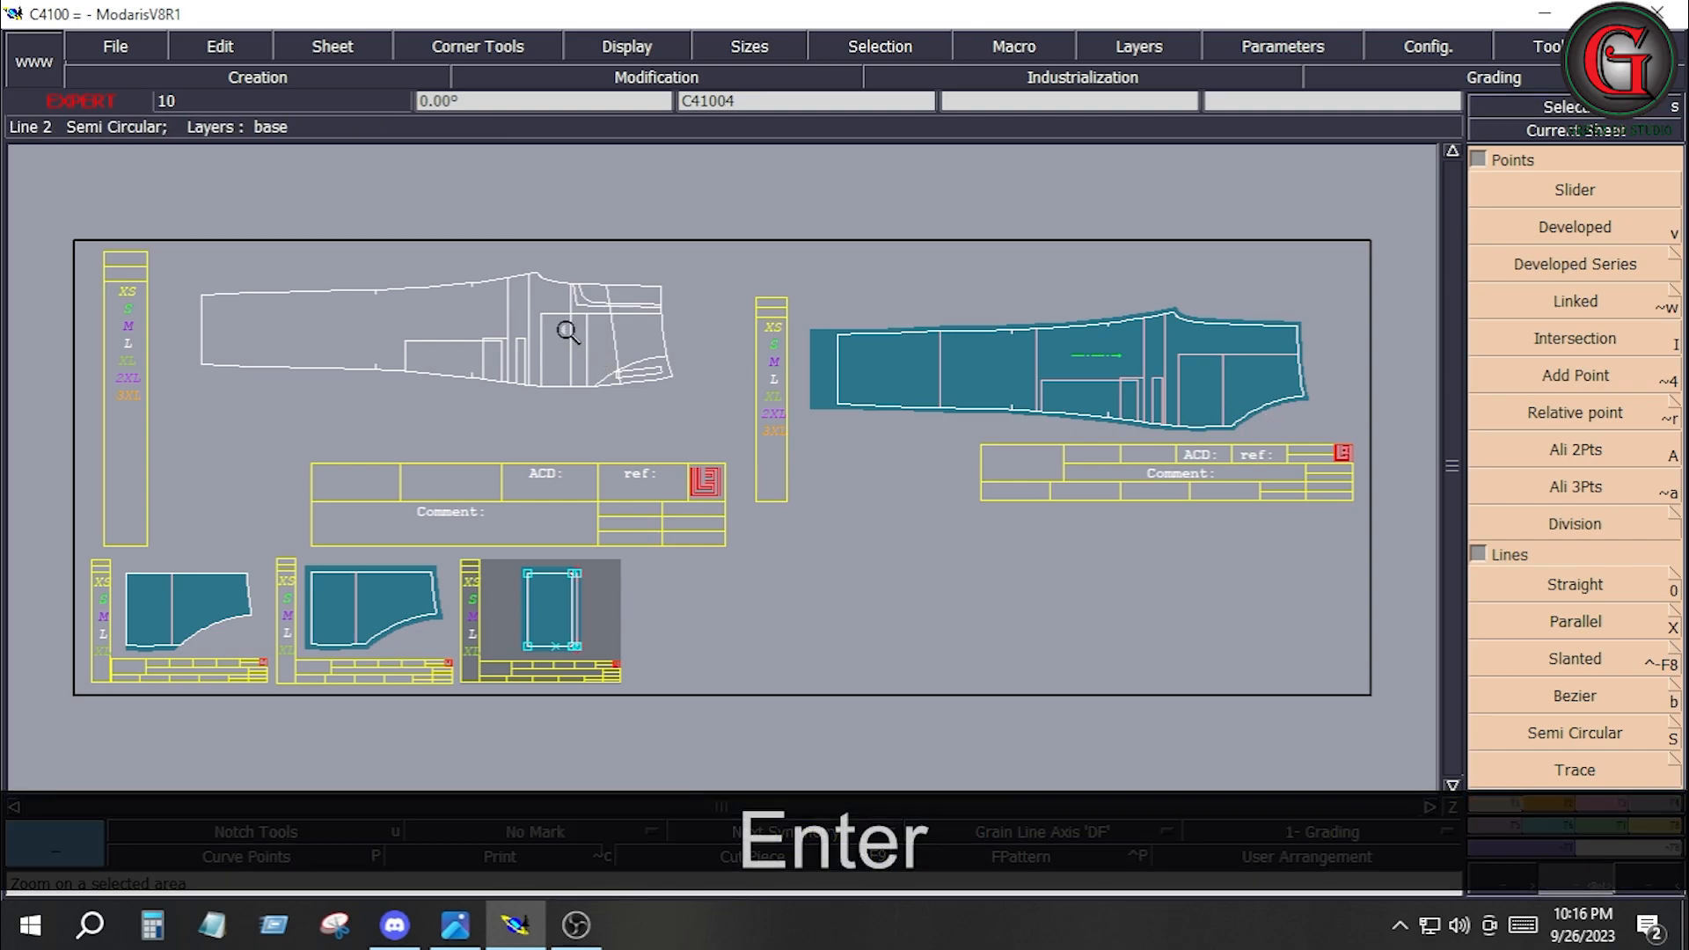
left_click_drag(568, 331, 699, 412)
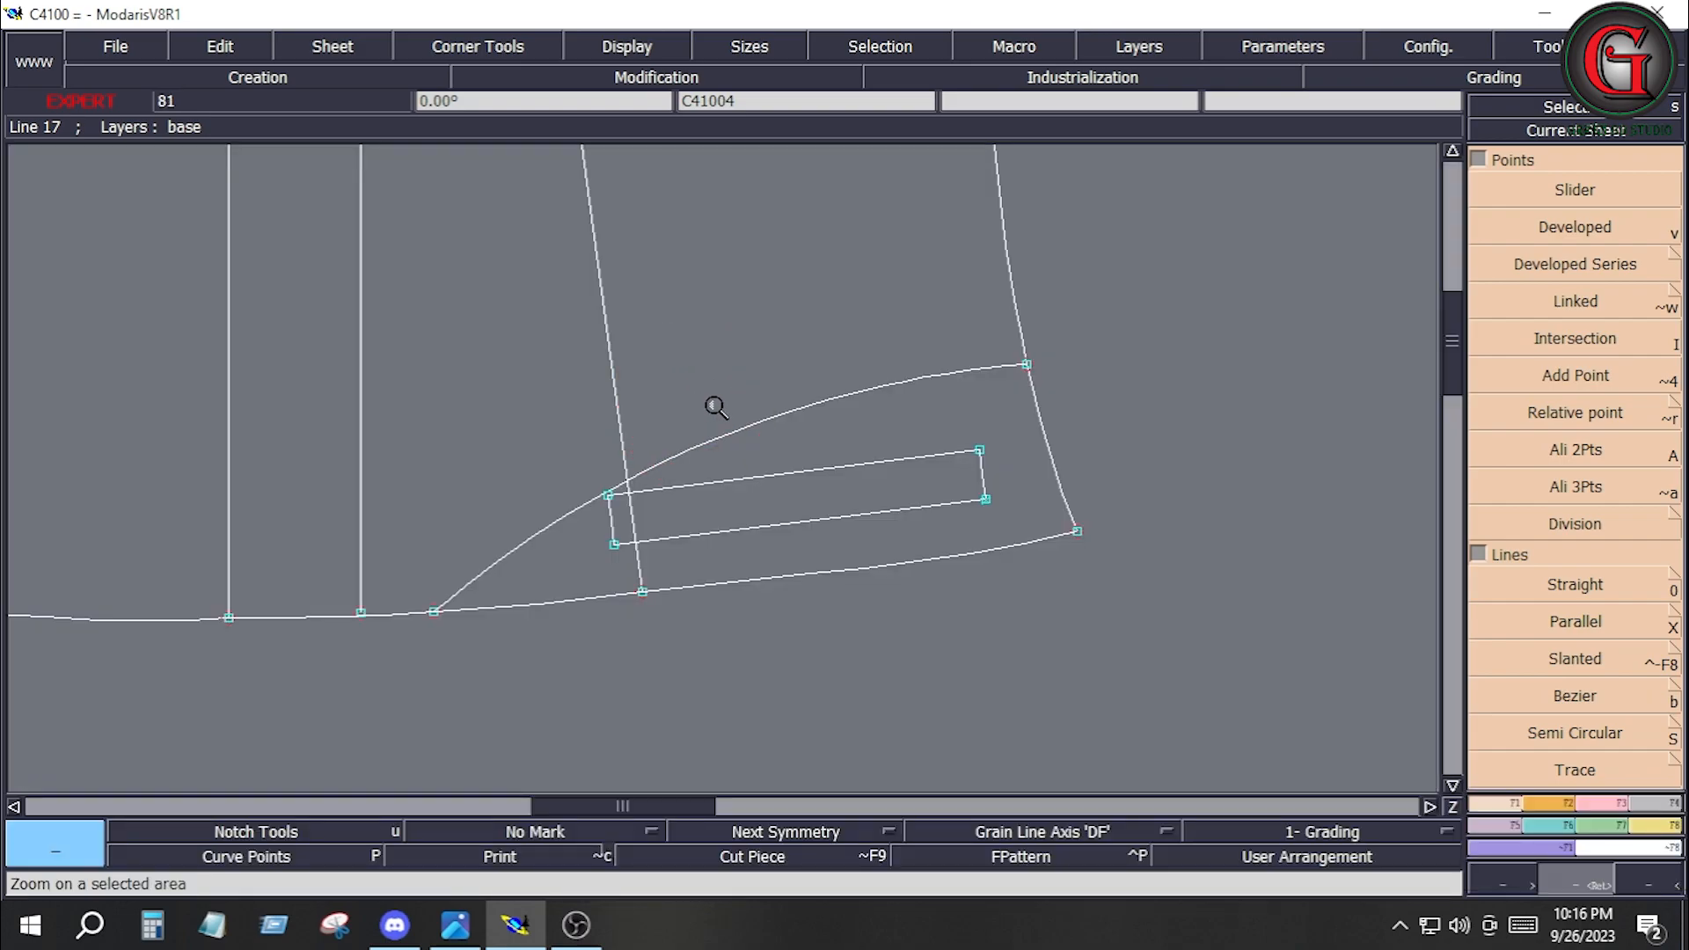
left_click(1652, 802)
left_click(1531, 734)
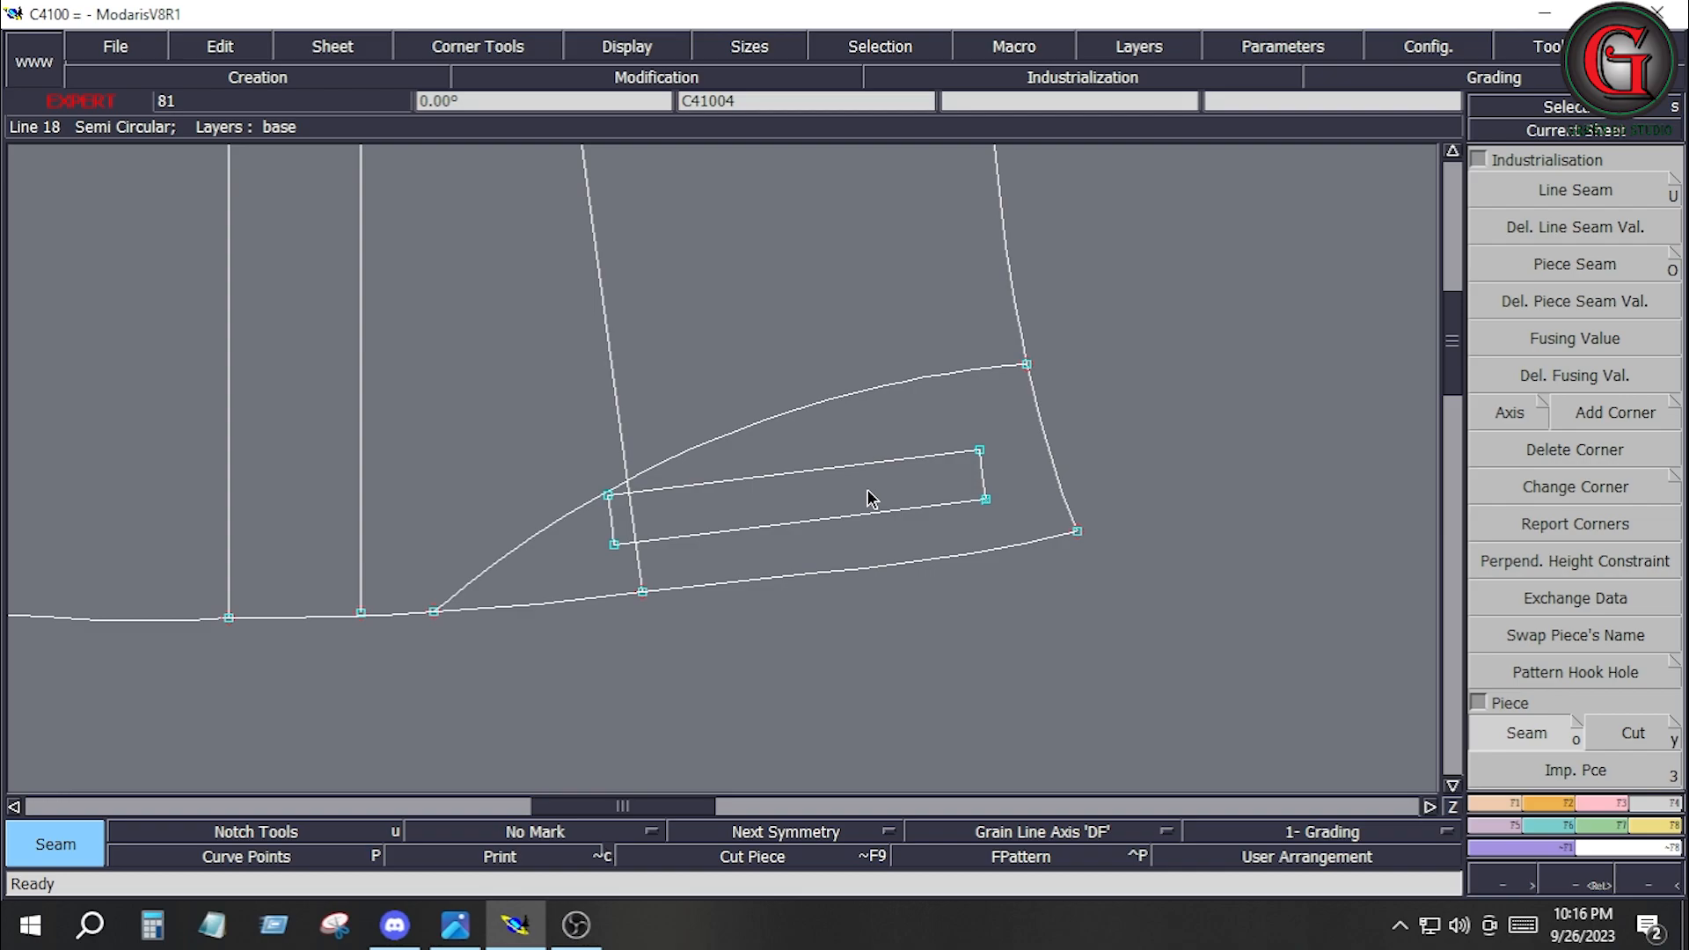
left_click(869, 498)
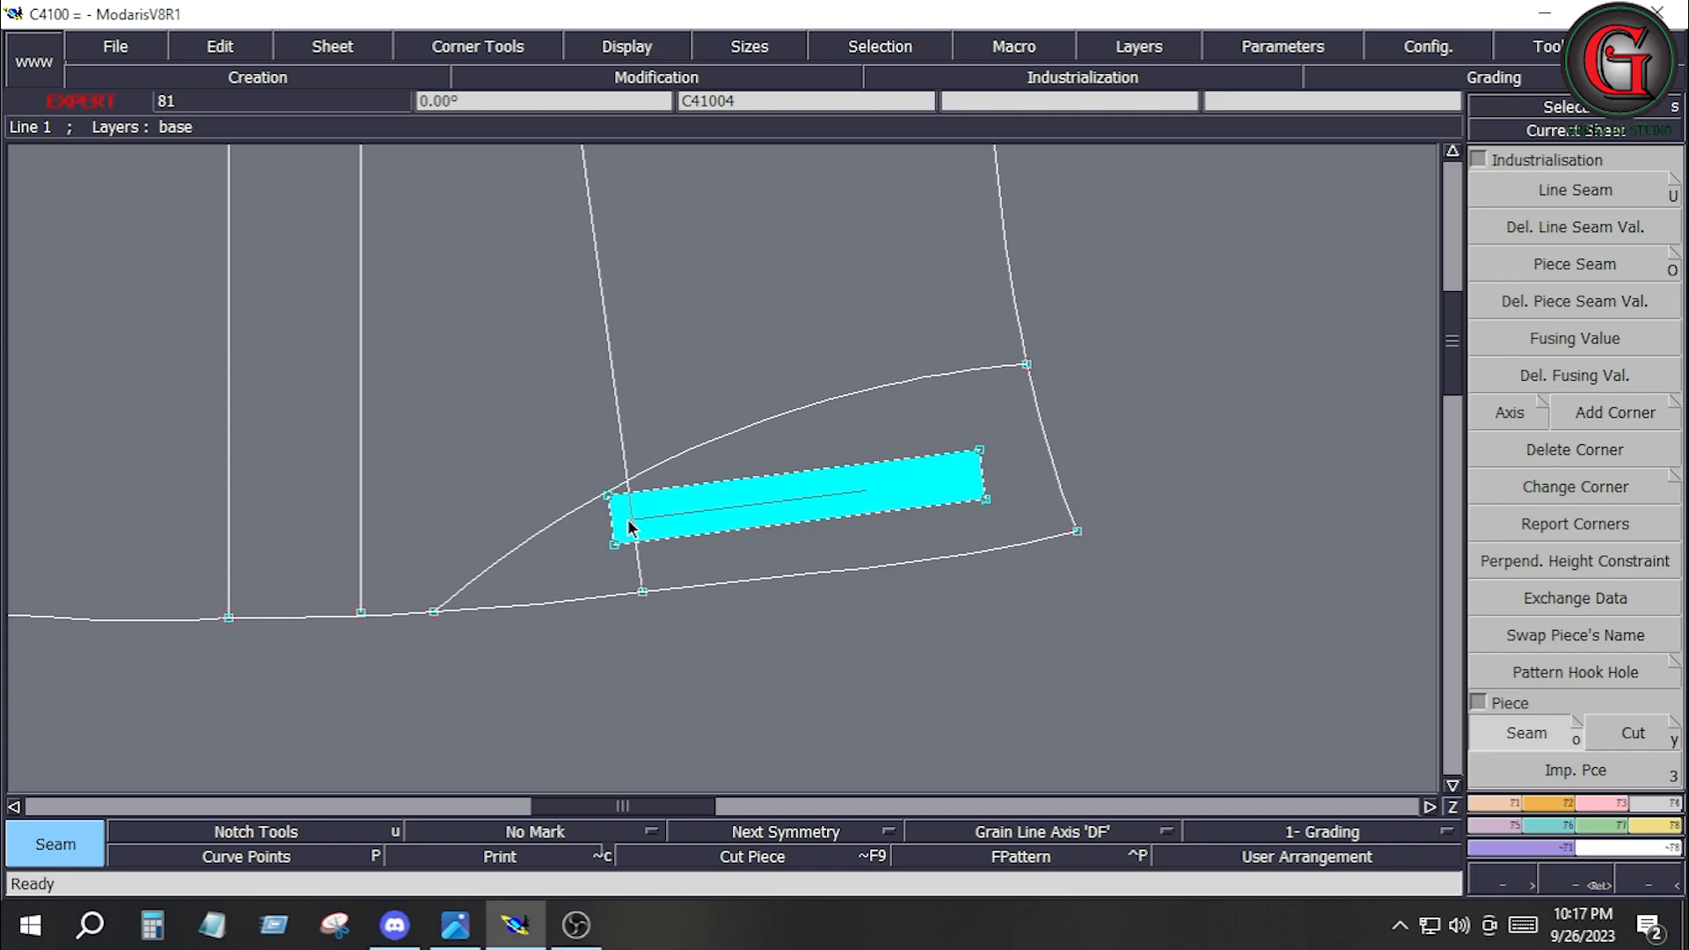
left_click(627, 524)
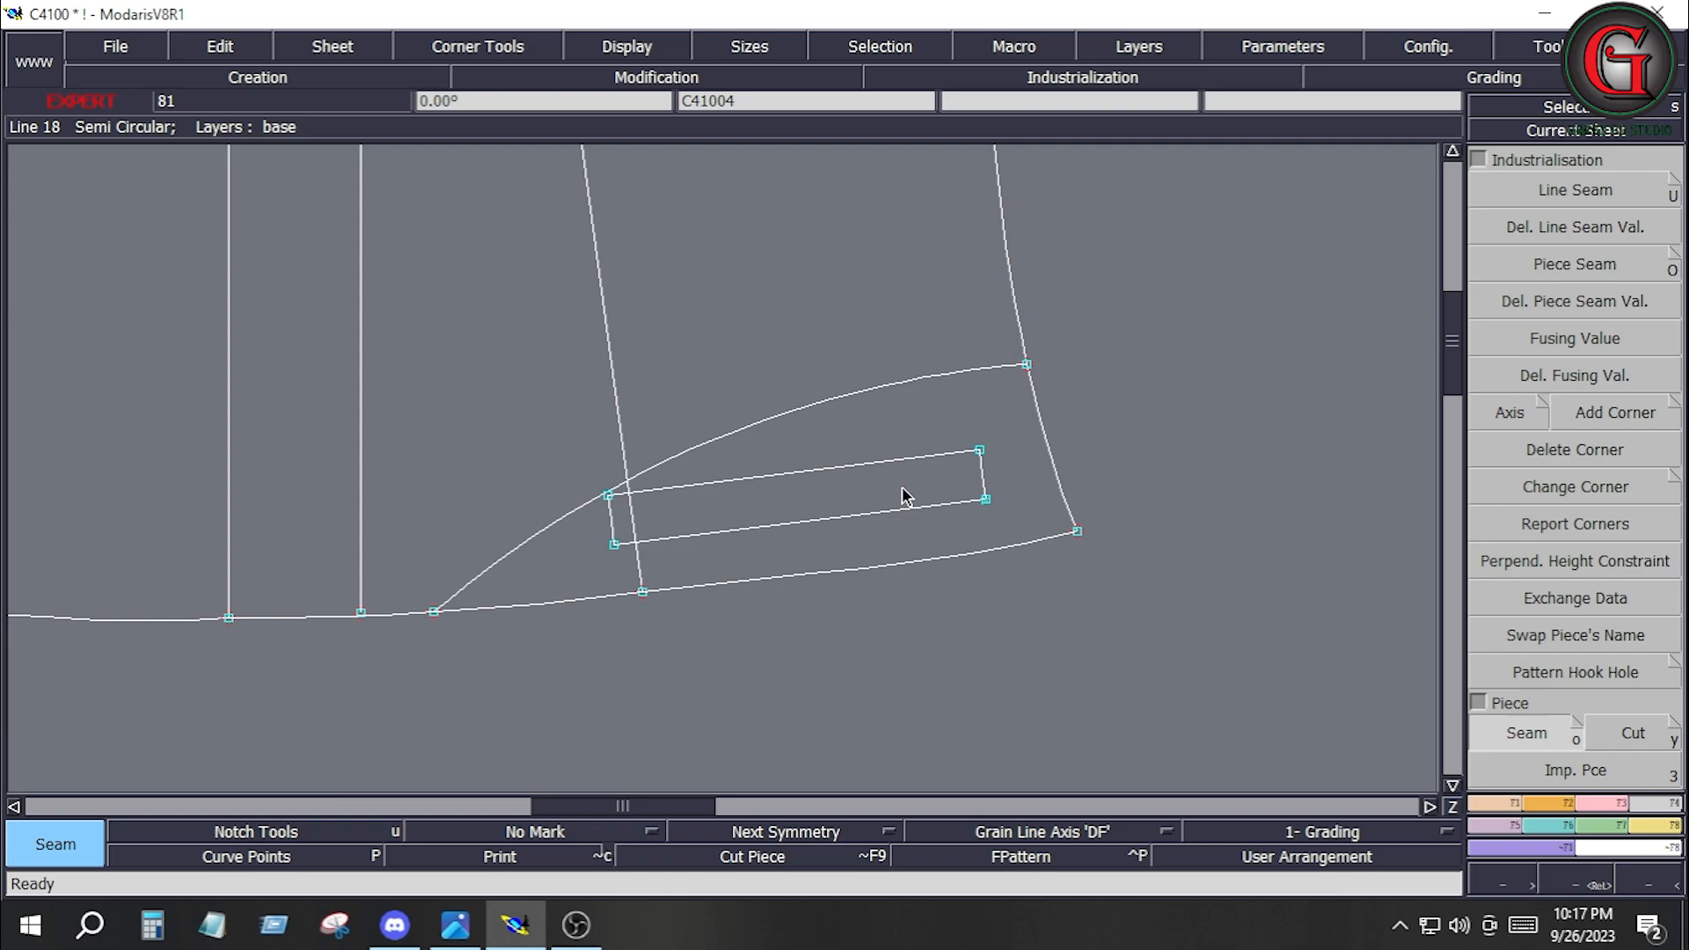
key("j")
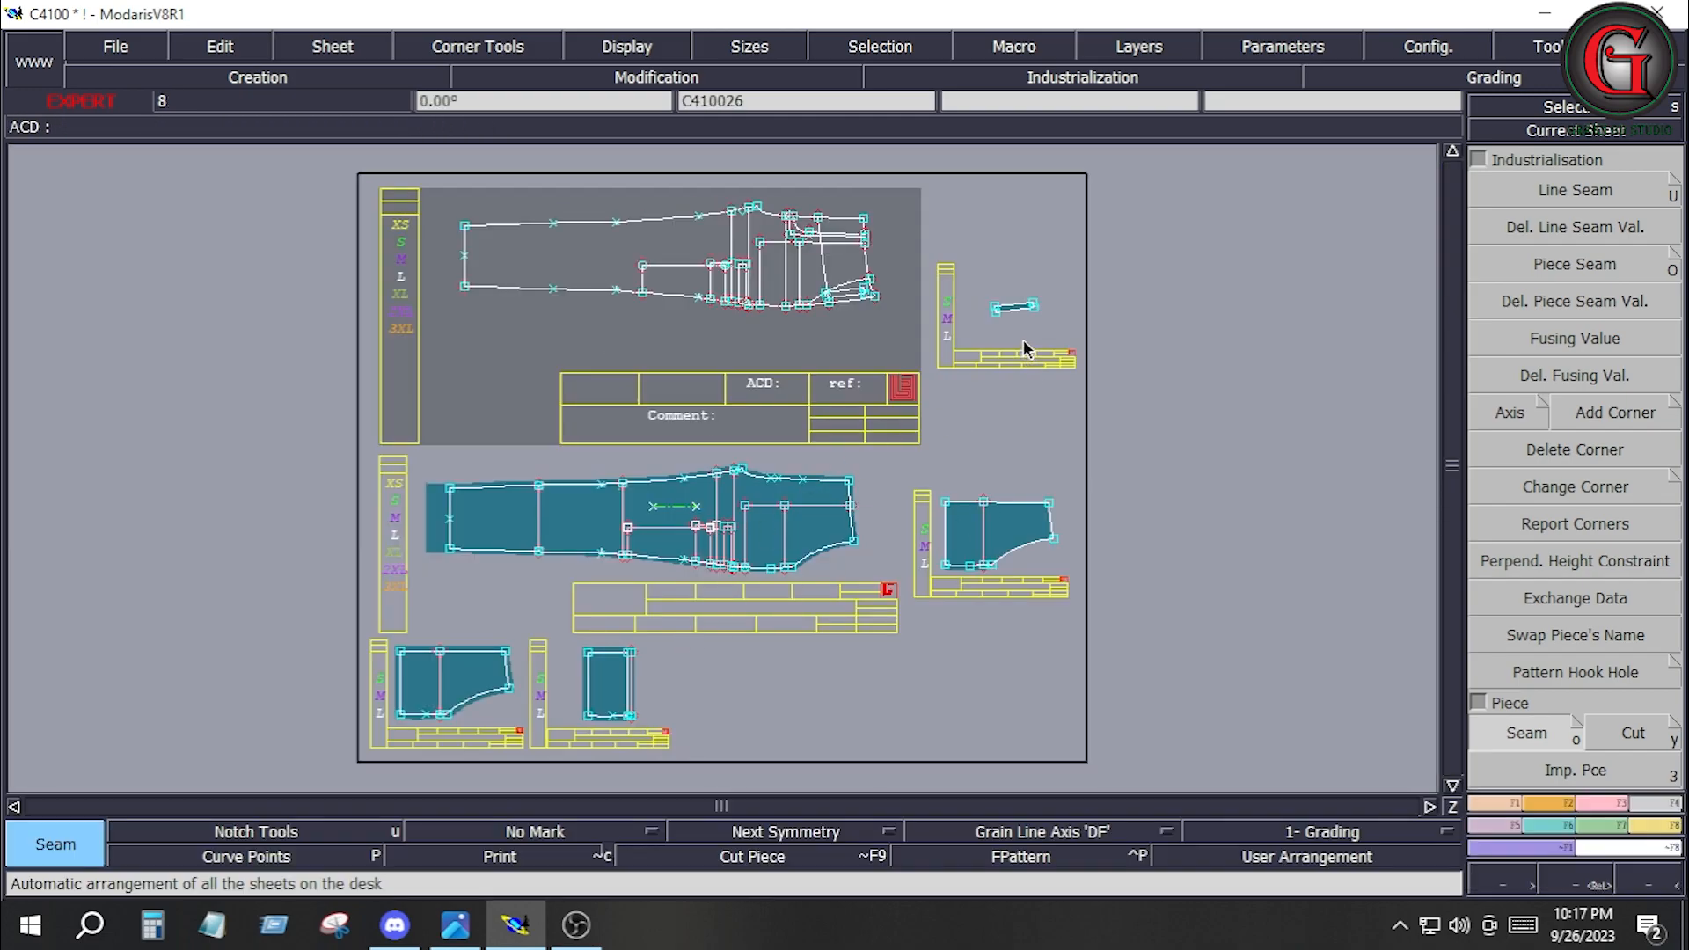
Rotate narrow strip piece C410026 by two points so that its lower long edge lies horizontal.
key("Home")
left_click(1554, 806)
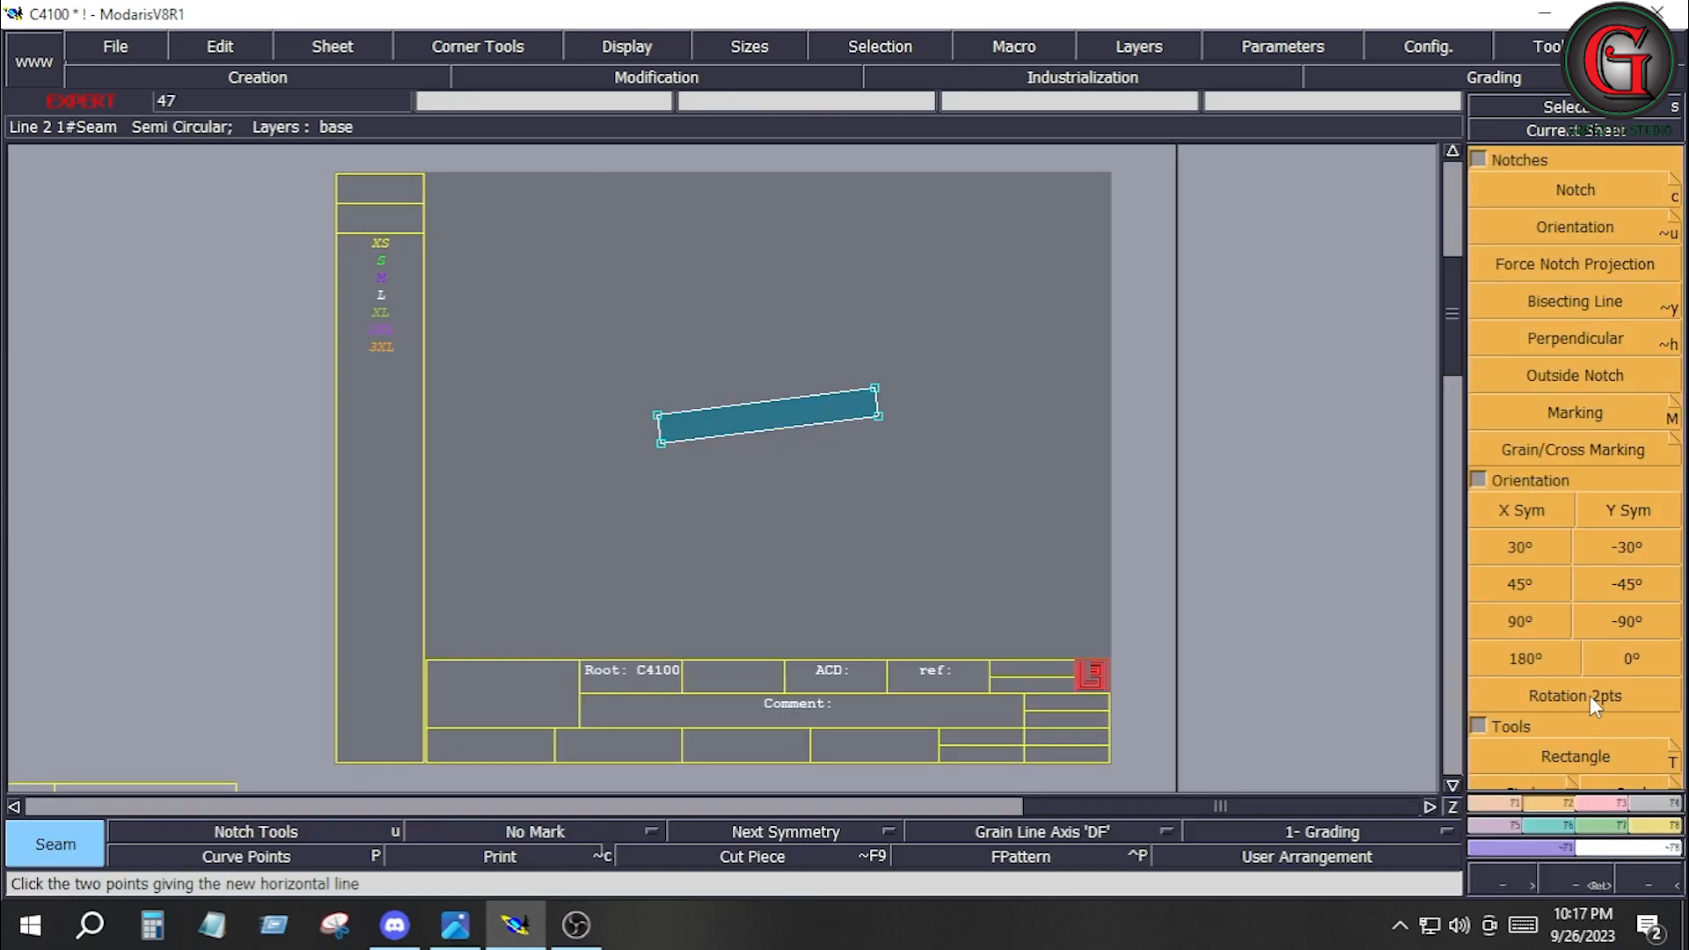
left_click(1590, 695)
left_click(657, 445)
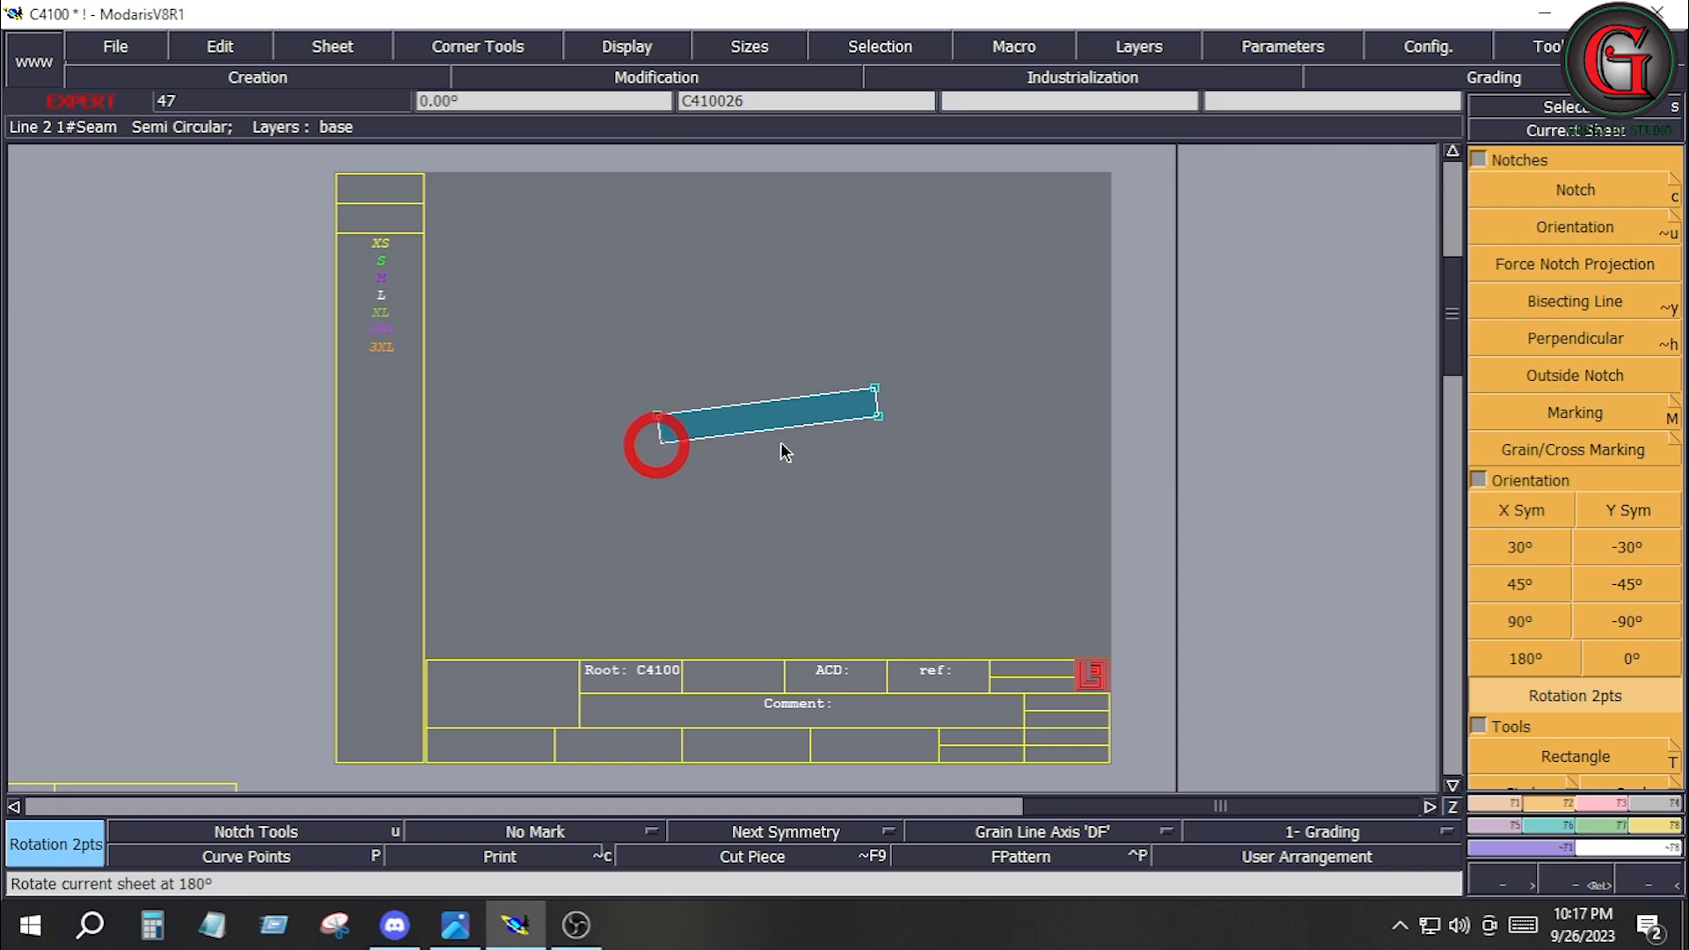
left_click(882, 422)
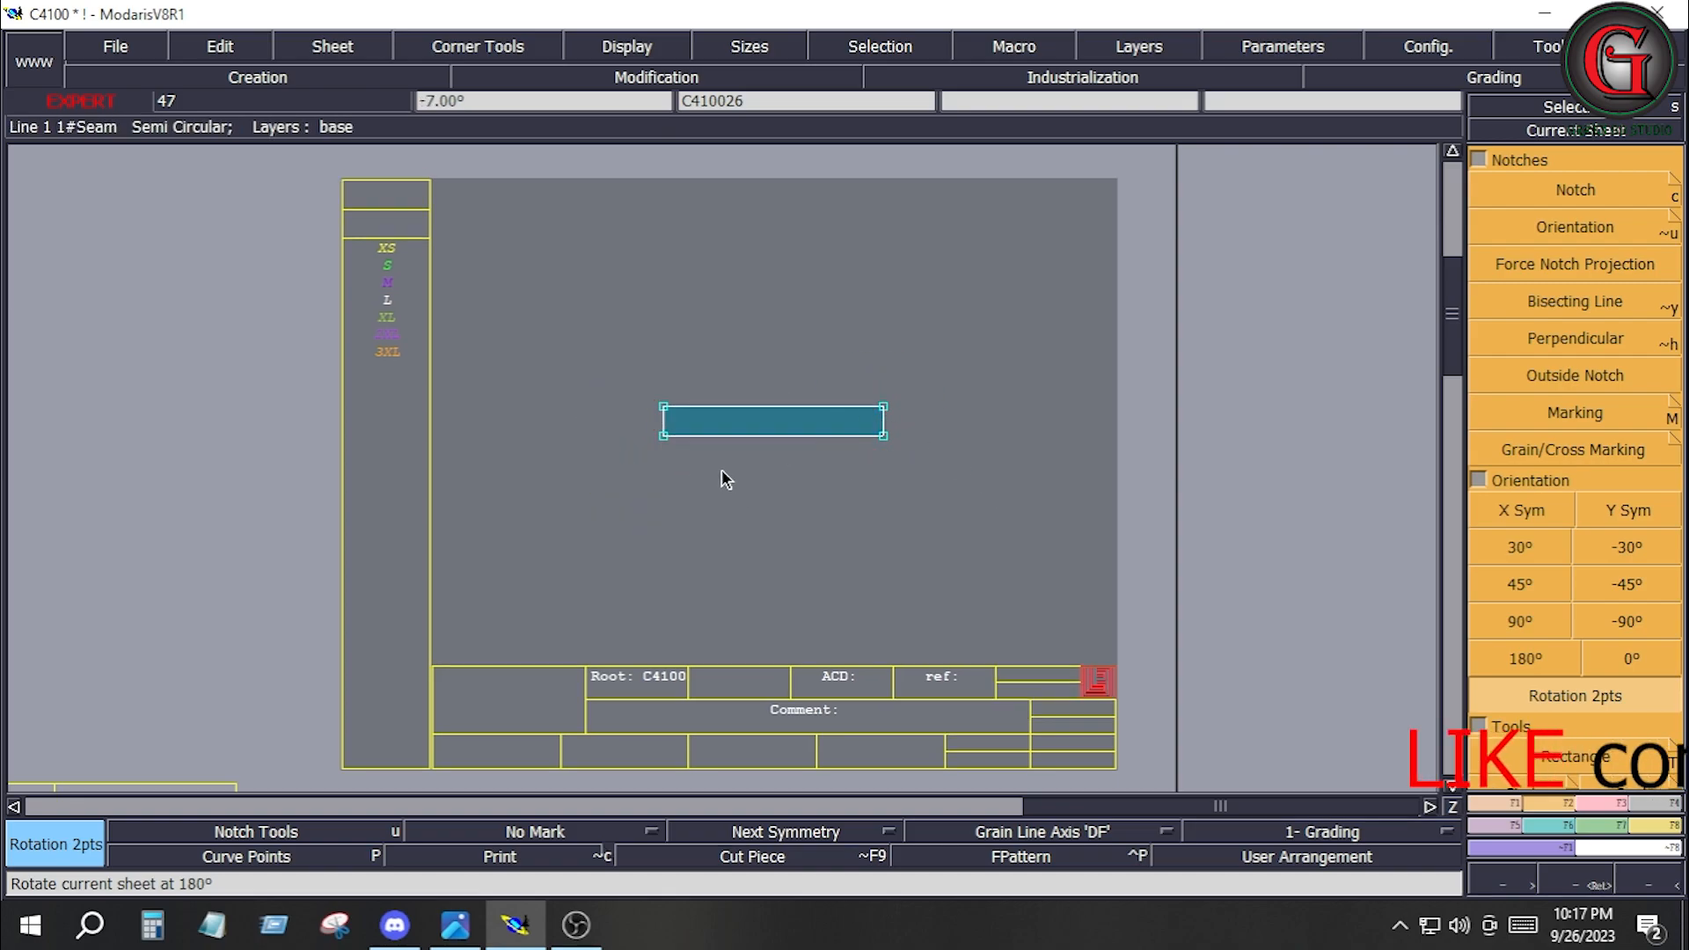
Create a symmetric full piece from strip C410026, mirrored about its lower long edge with Sym 2Pts.
left_click(1508, 825)
left_click(1574, 309)
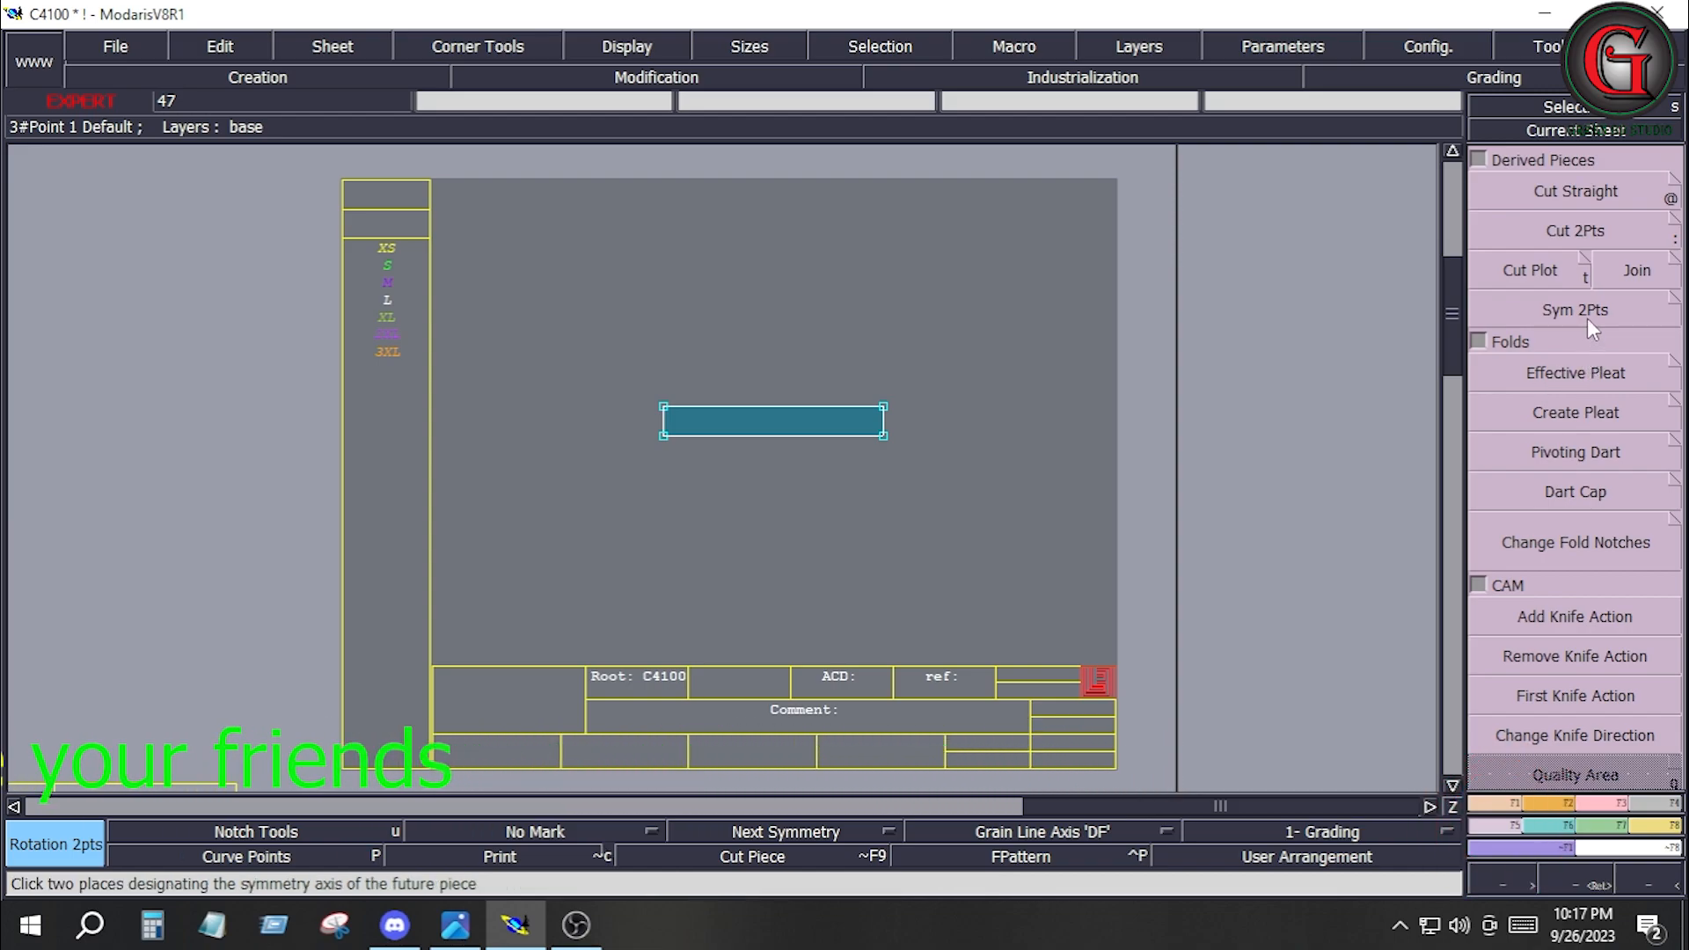
left_click(668, 435, "ctrl")
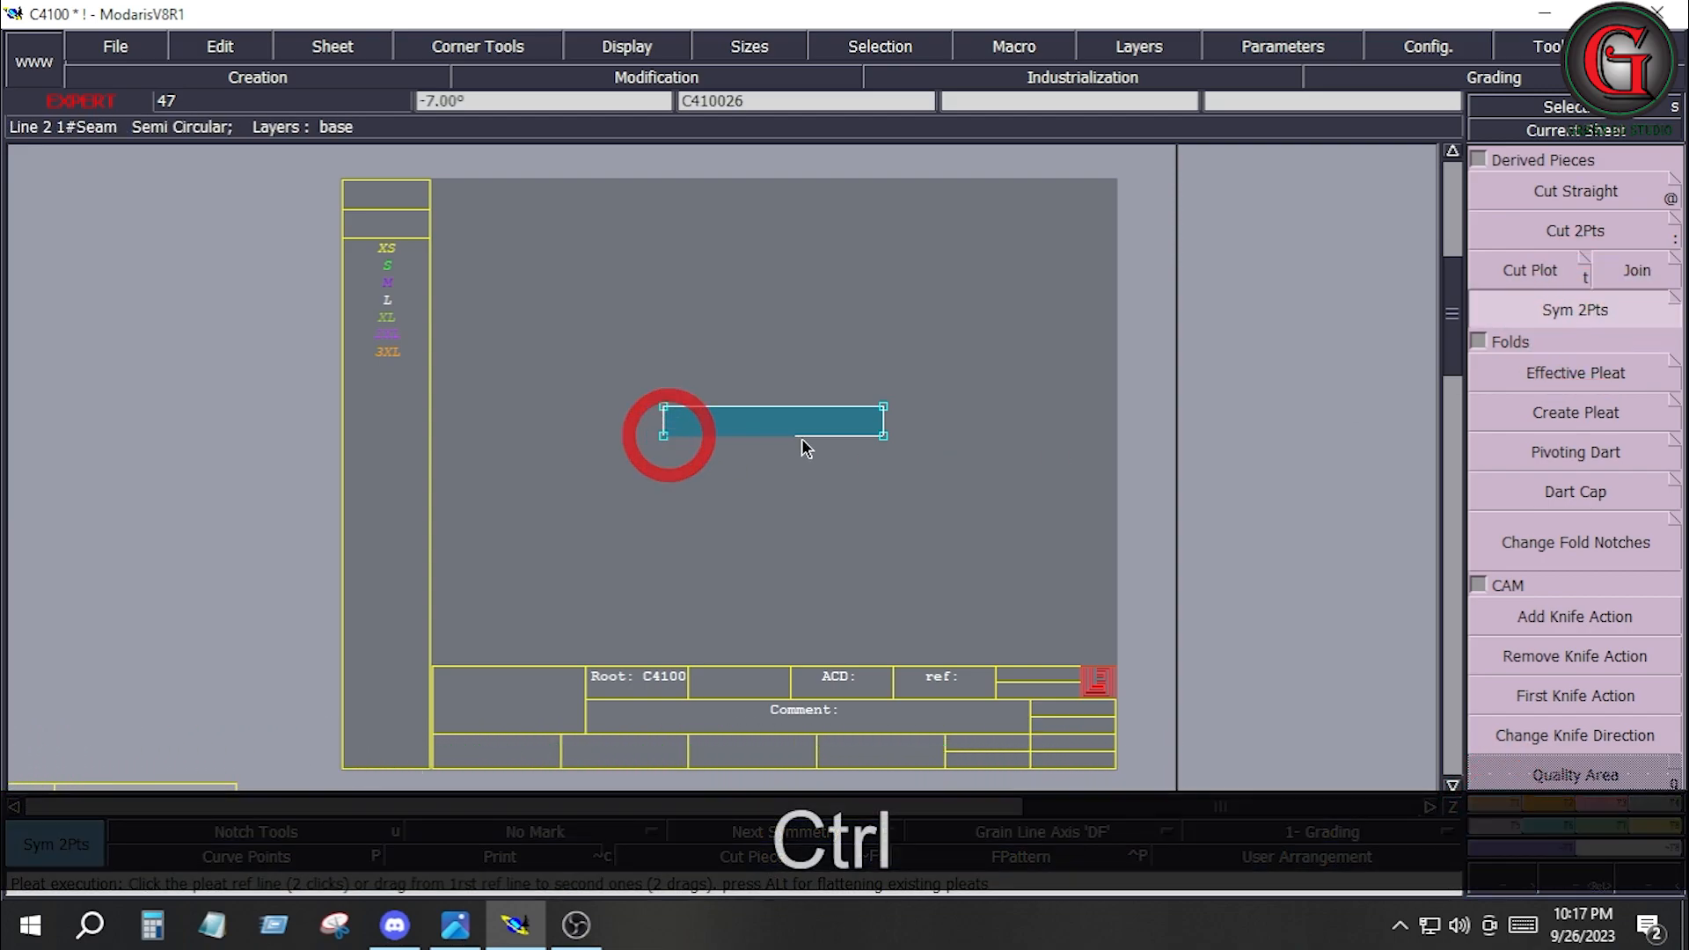
left_click(884, 437, "ctrl")
Set the line seam allowance on all edges of mirrored piece C410028 to 0.5 inches at beginning and end.
key("u")
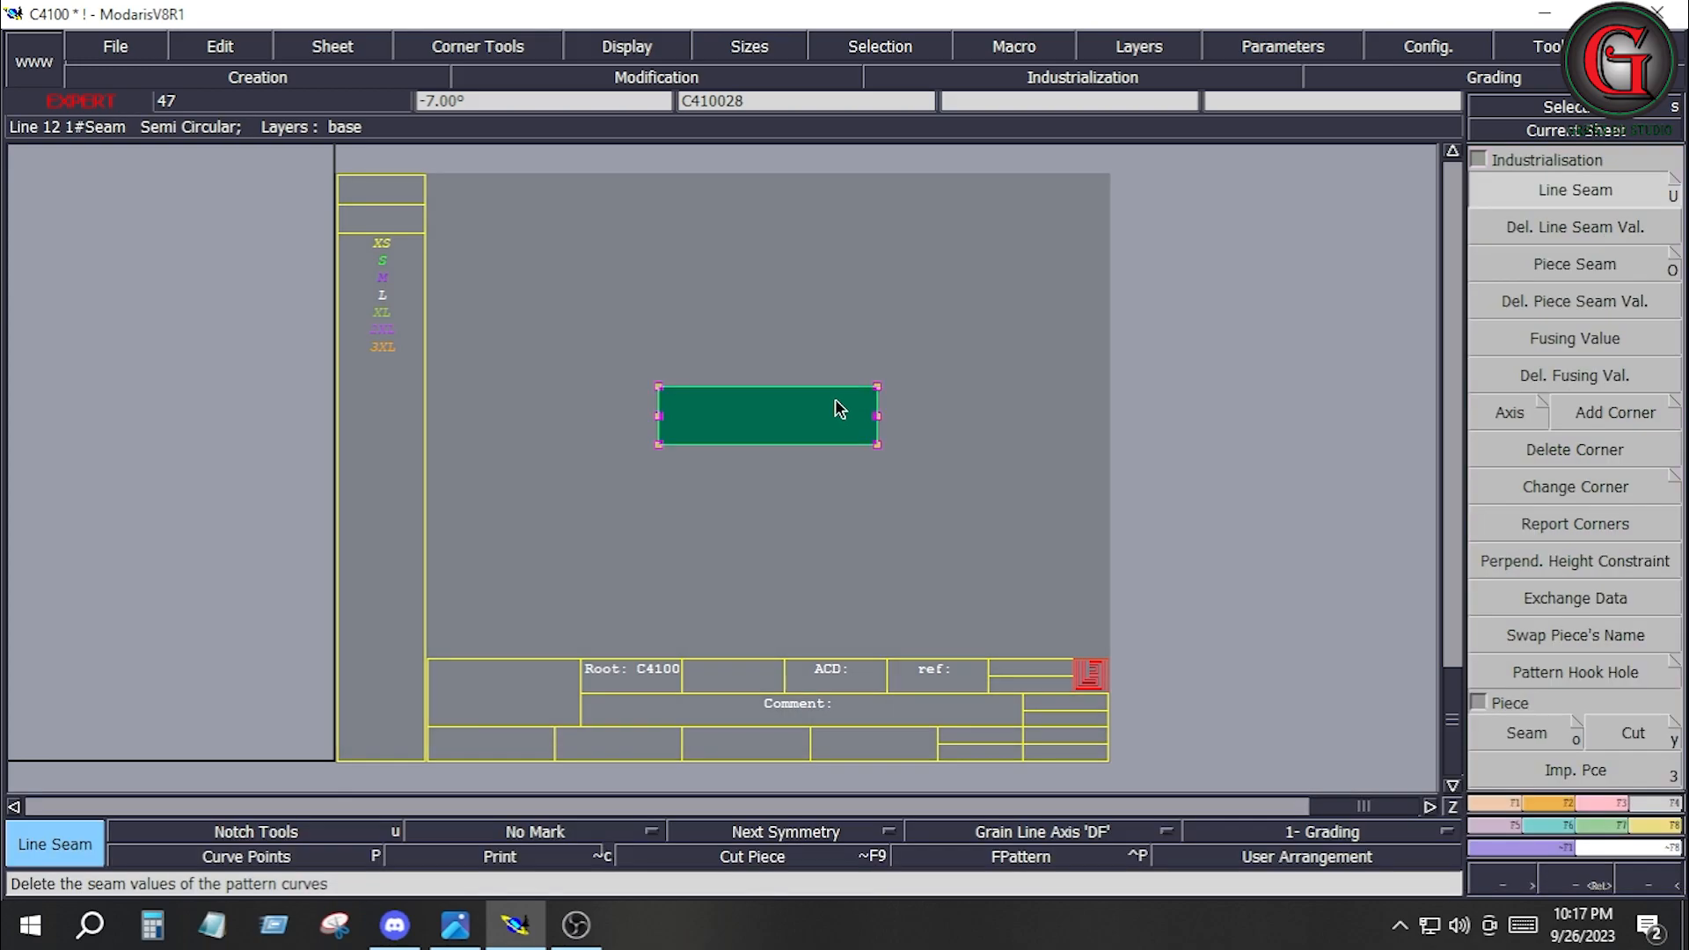
left_click(829, 386)
key("Down")
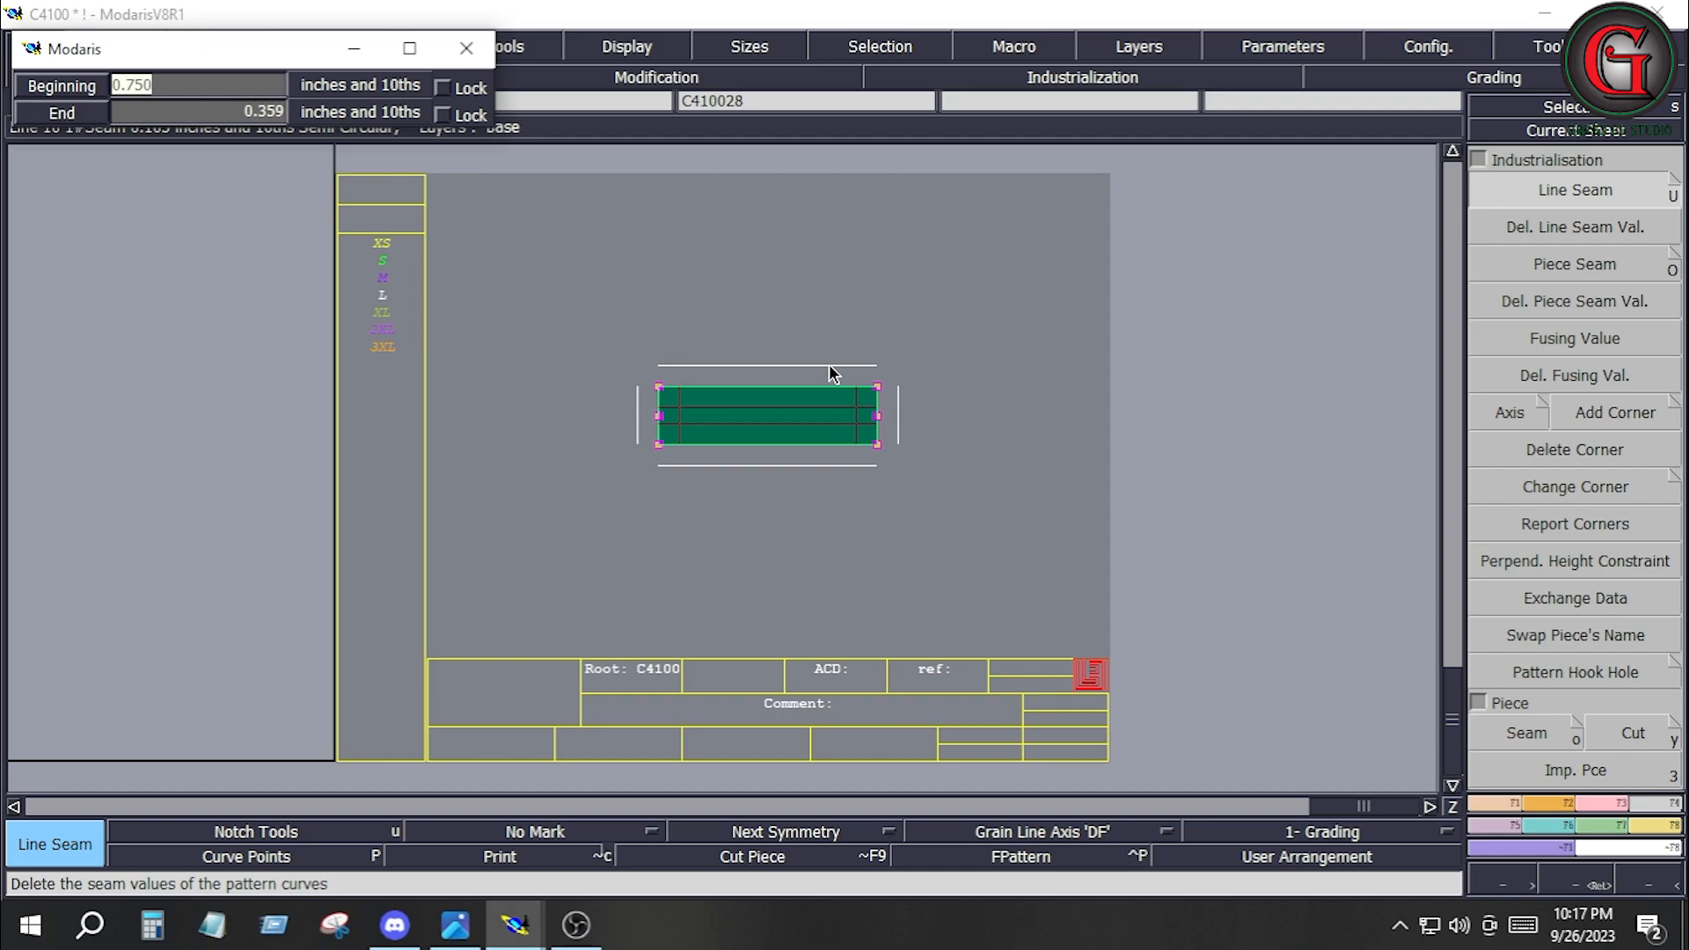
type(".5")
key("Down")
type(".5")
key("Down")
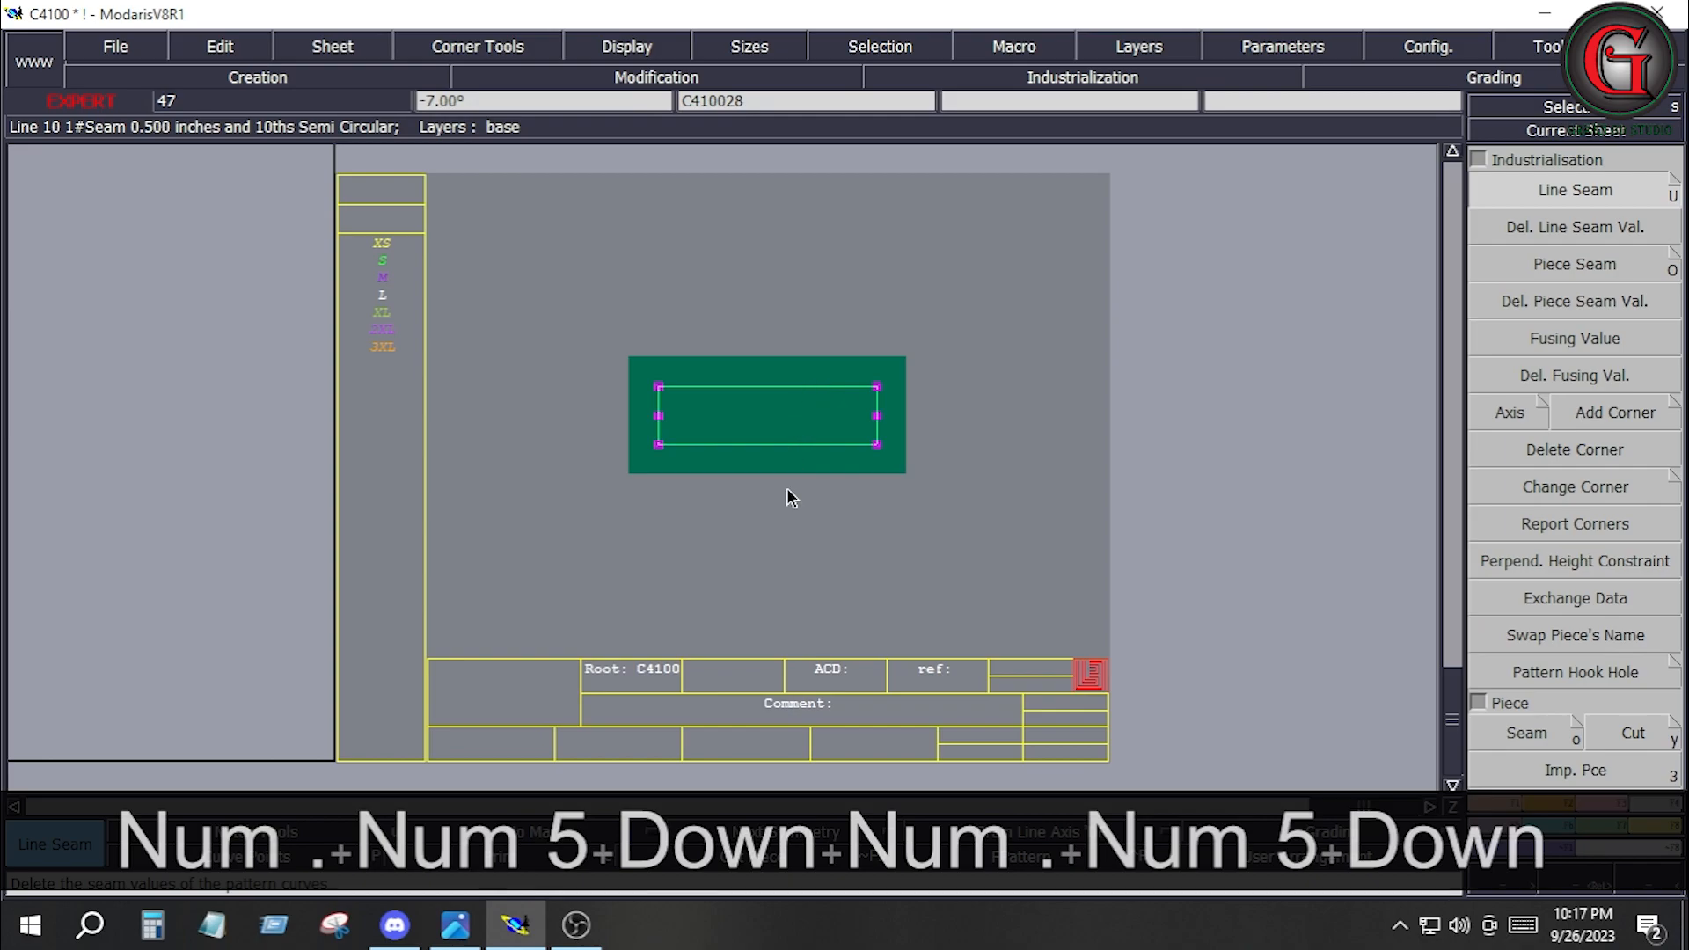
left_click(805, 572)
Place notches at the fold points on both short edges of C410028 and rearrange the desk.
key("F2")
left_click(1568, 190)
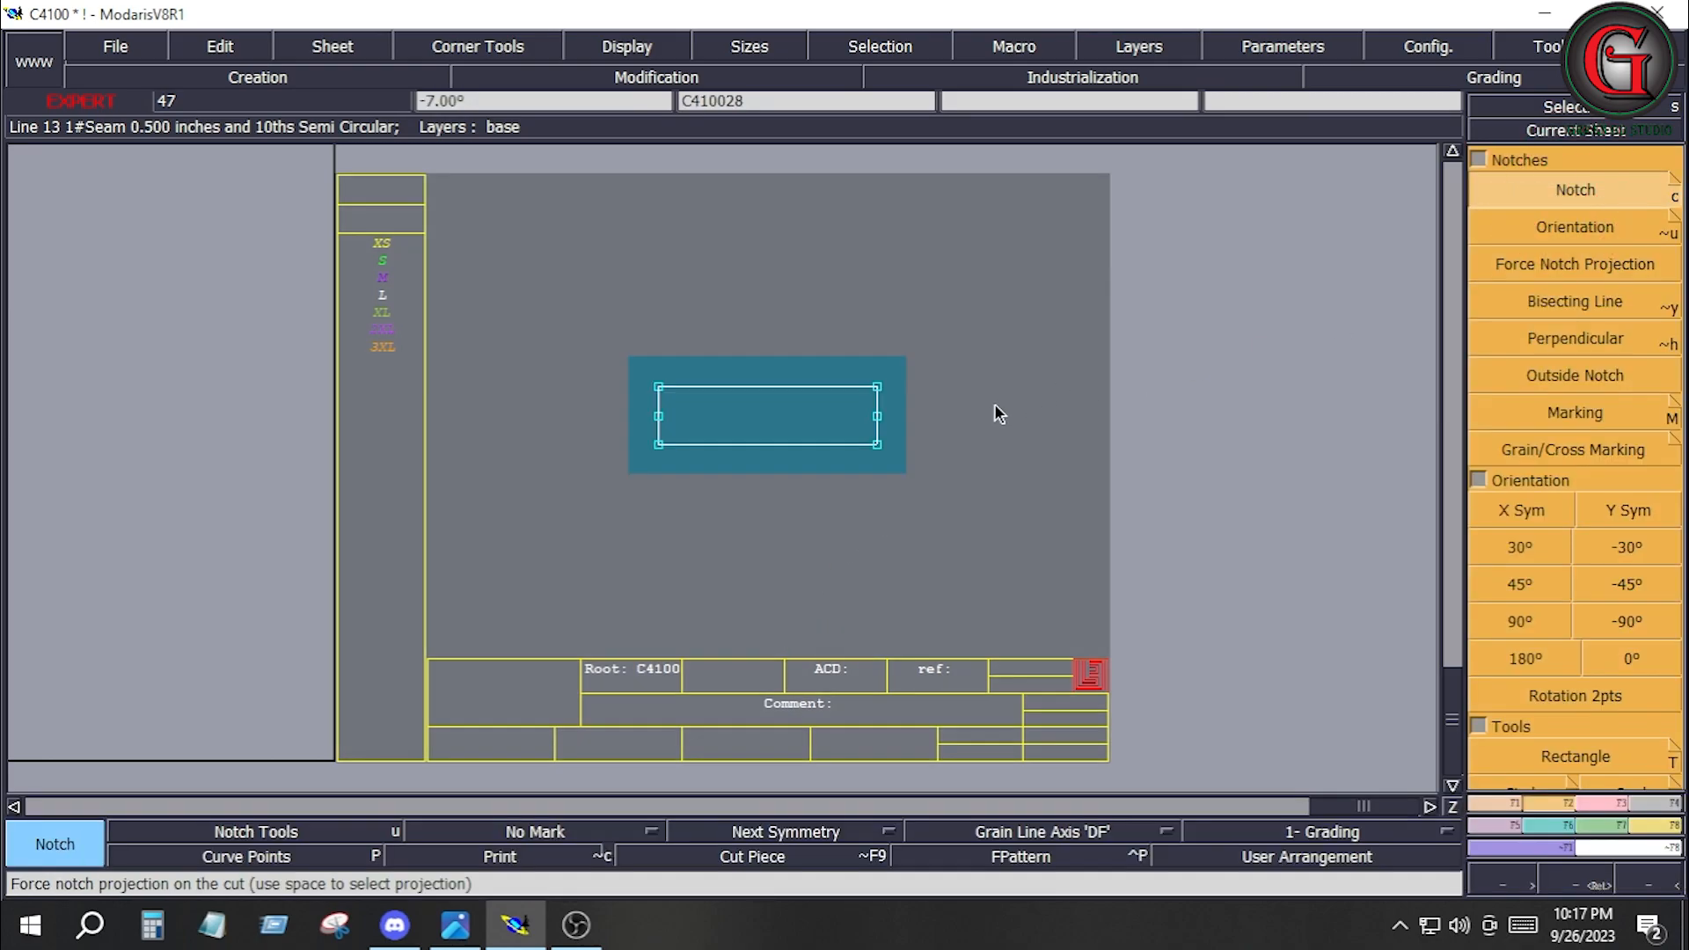
left_click(876, 416)
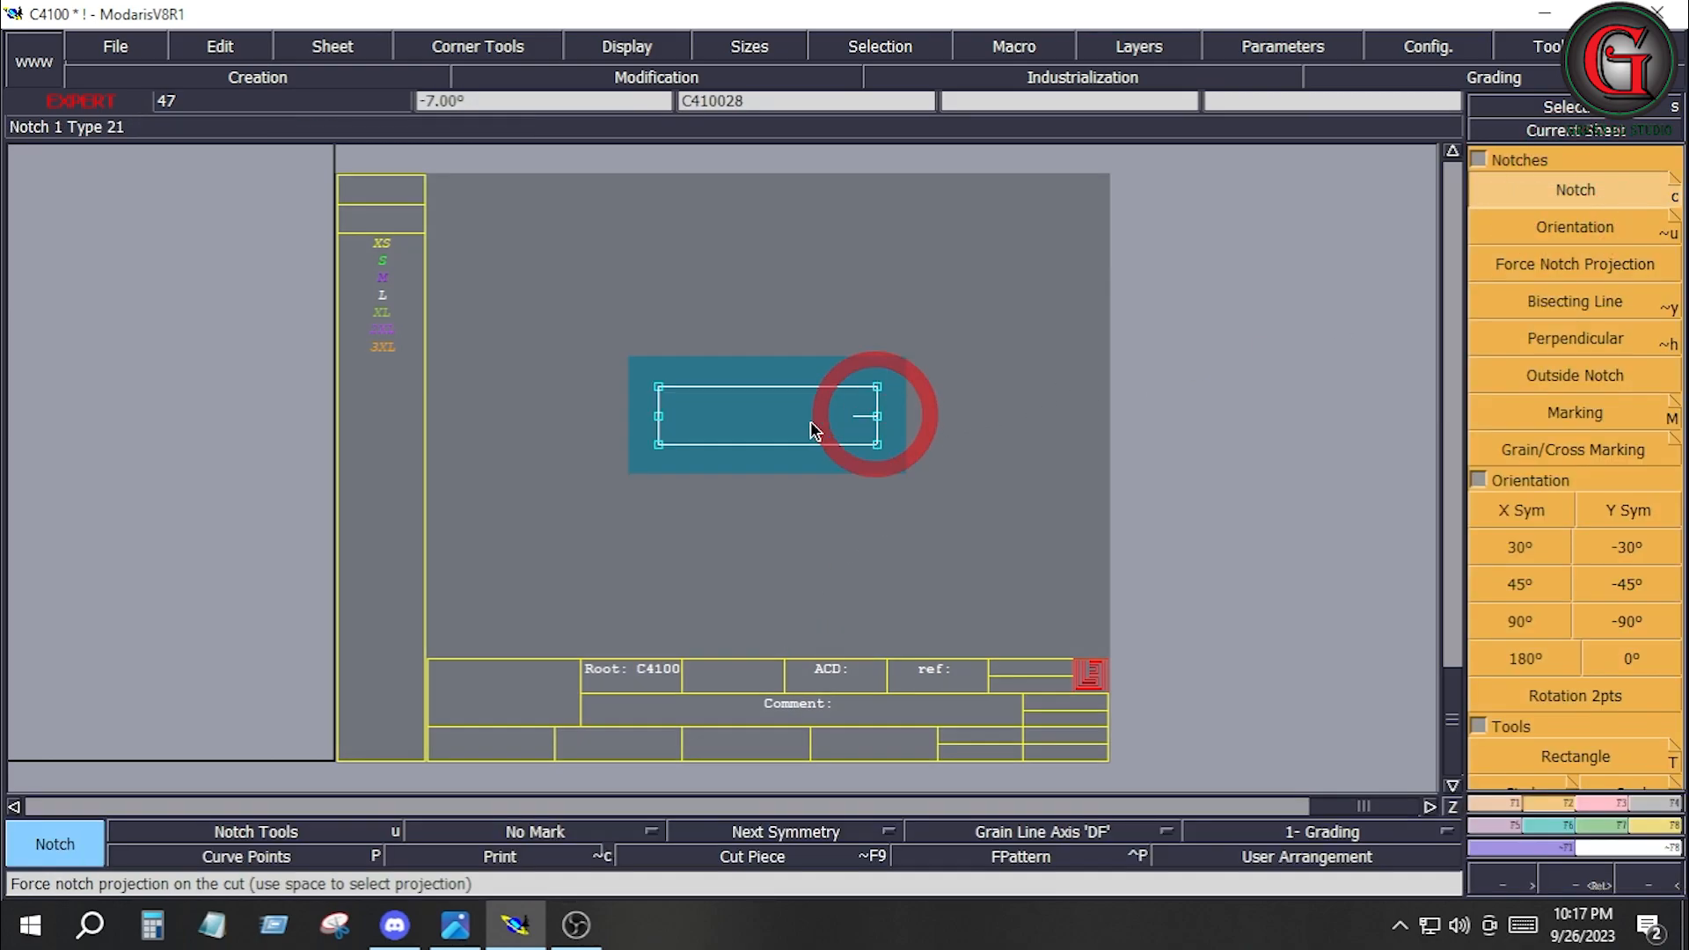
left_click(660, 416)
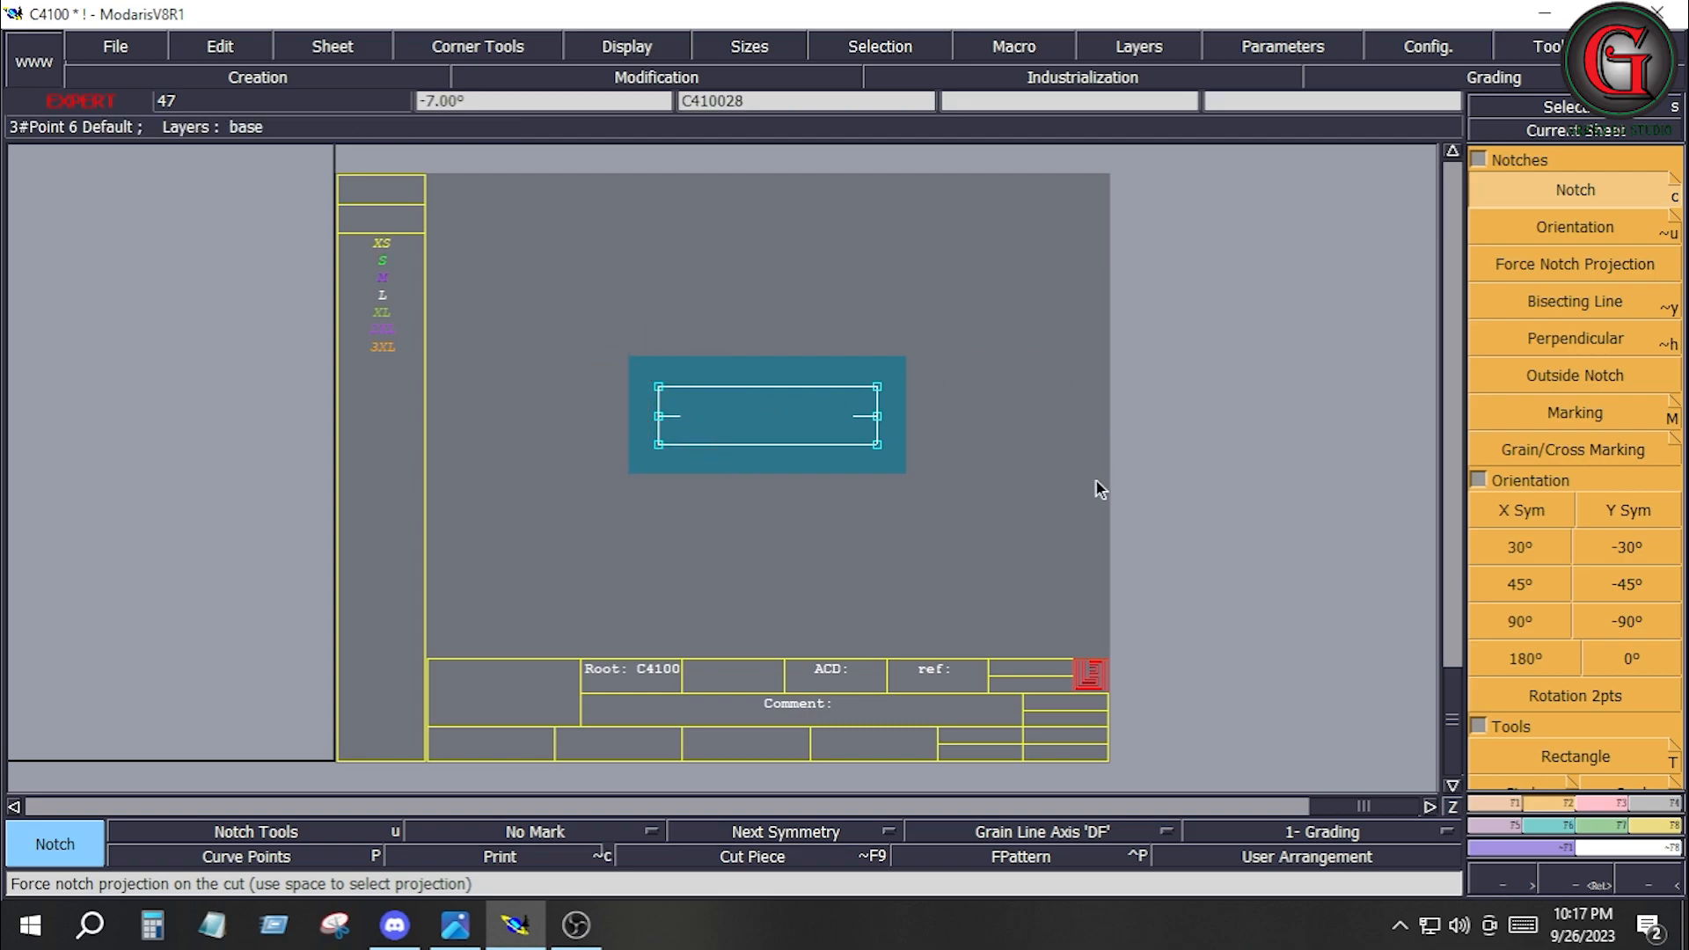
key("j")
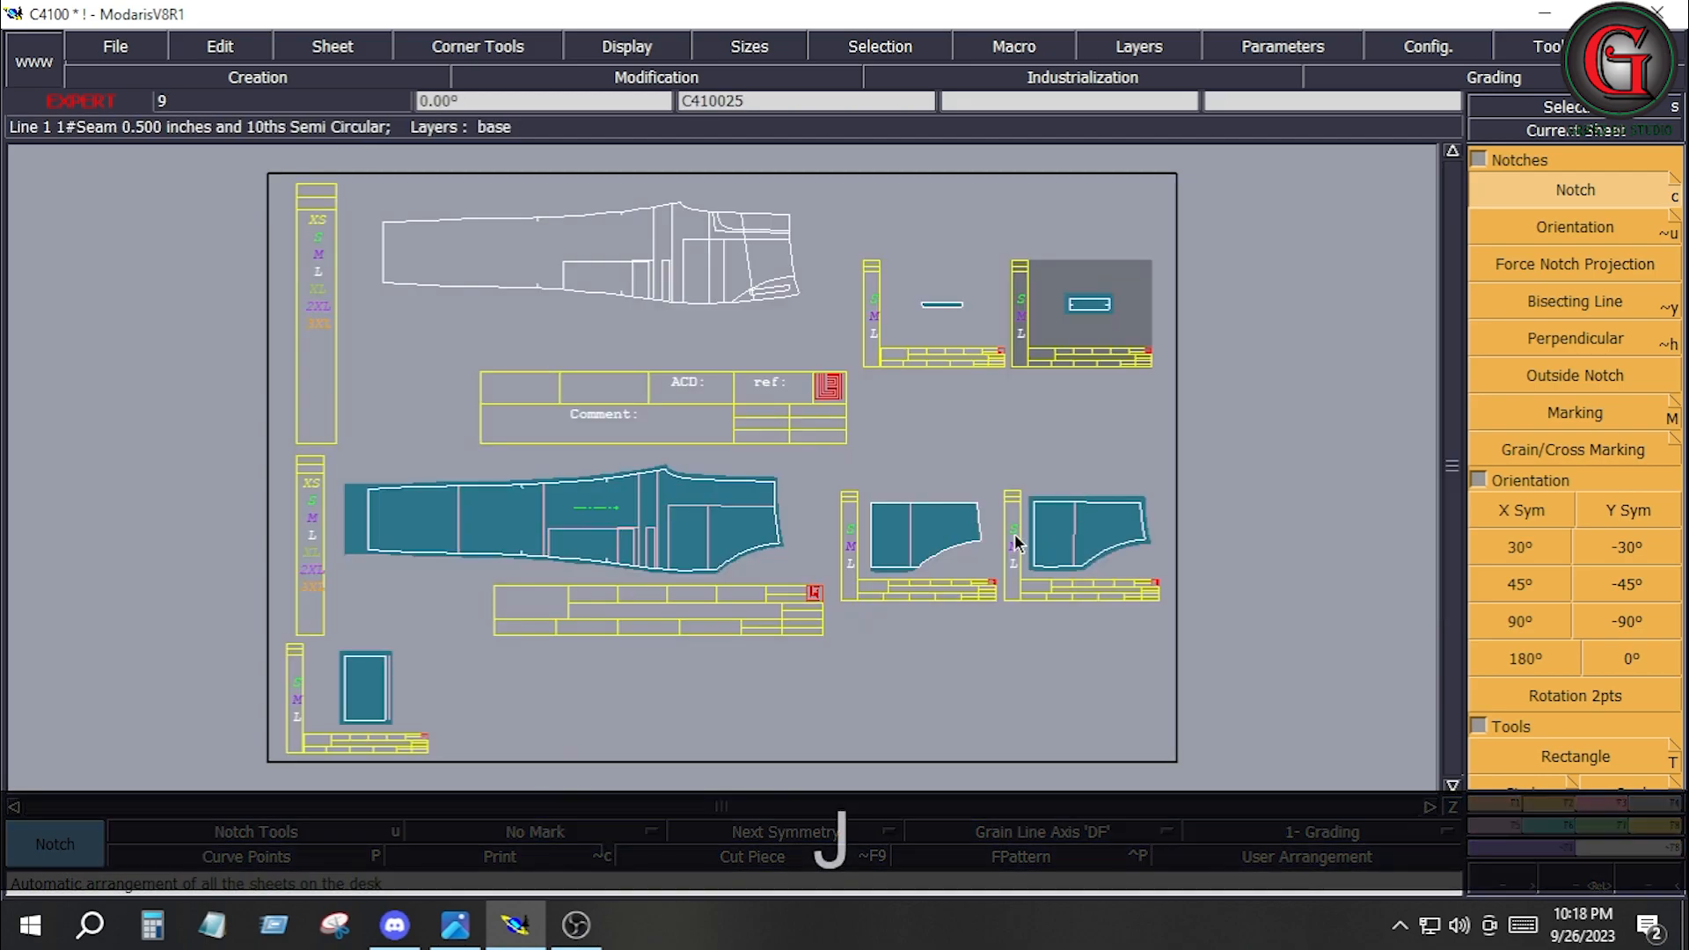
Apply the same 0.5 inch line seam allowance to all edges of narrow strip C410026 and rearrange the desk.
key("Home")
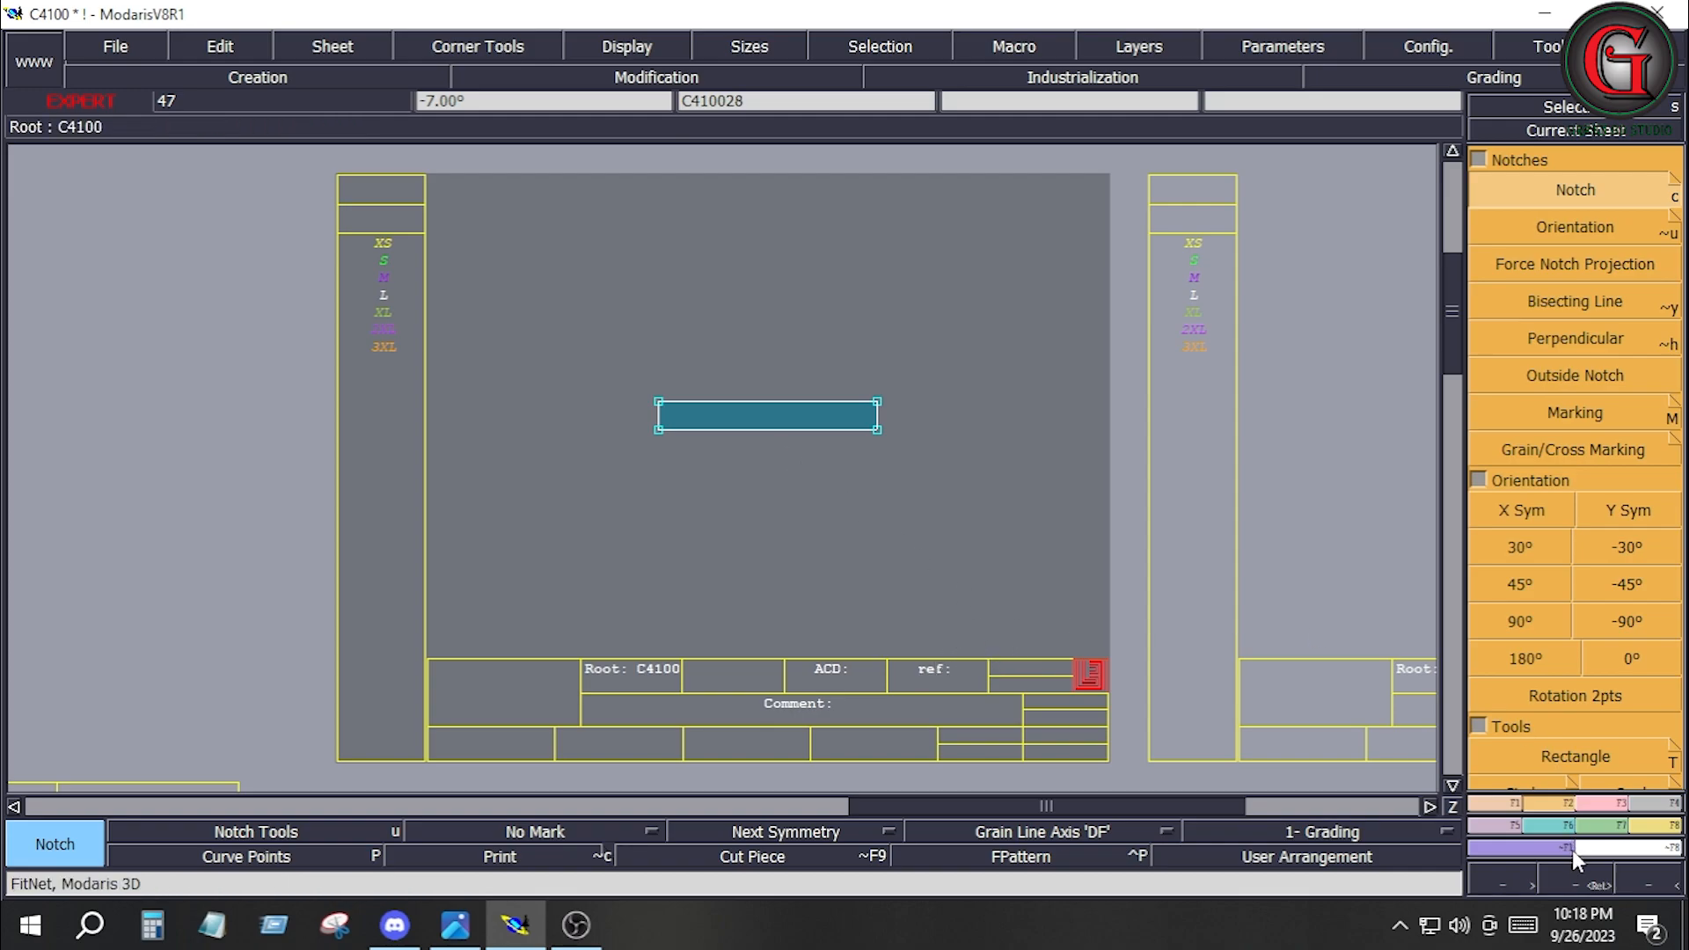
left_click(1664, 803)
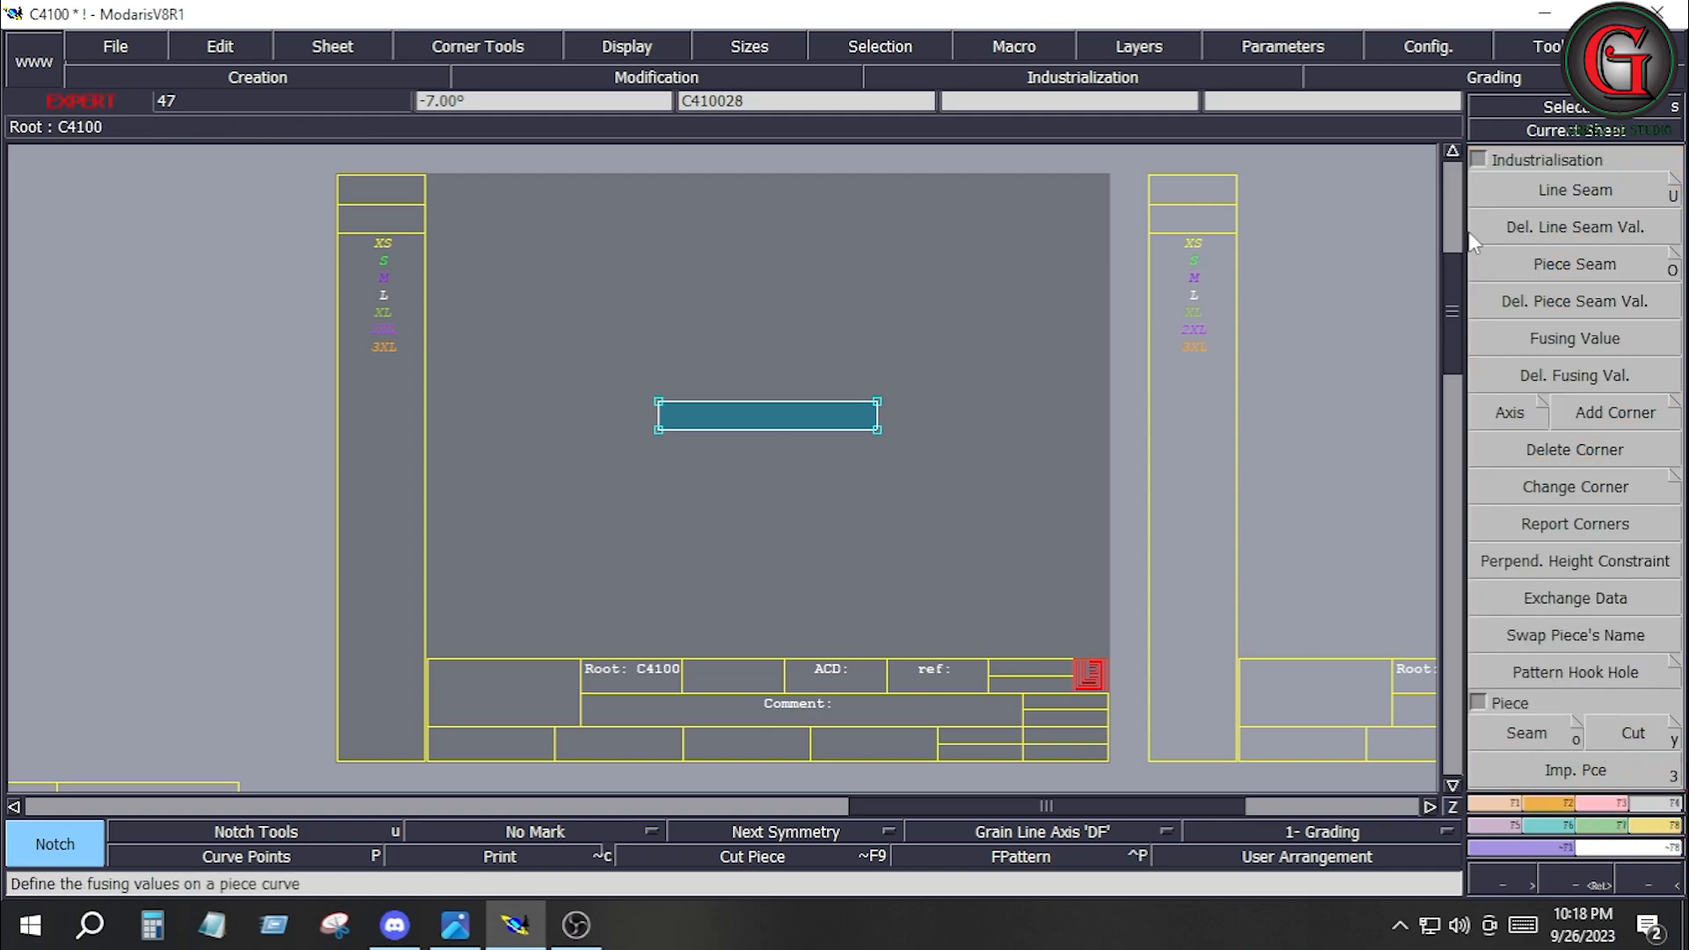
left_click(1570, 191)
left_click_drag(743, 427, 959, 517)
left_click(811, 403)
key("Down")
key("Down")
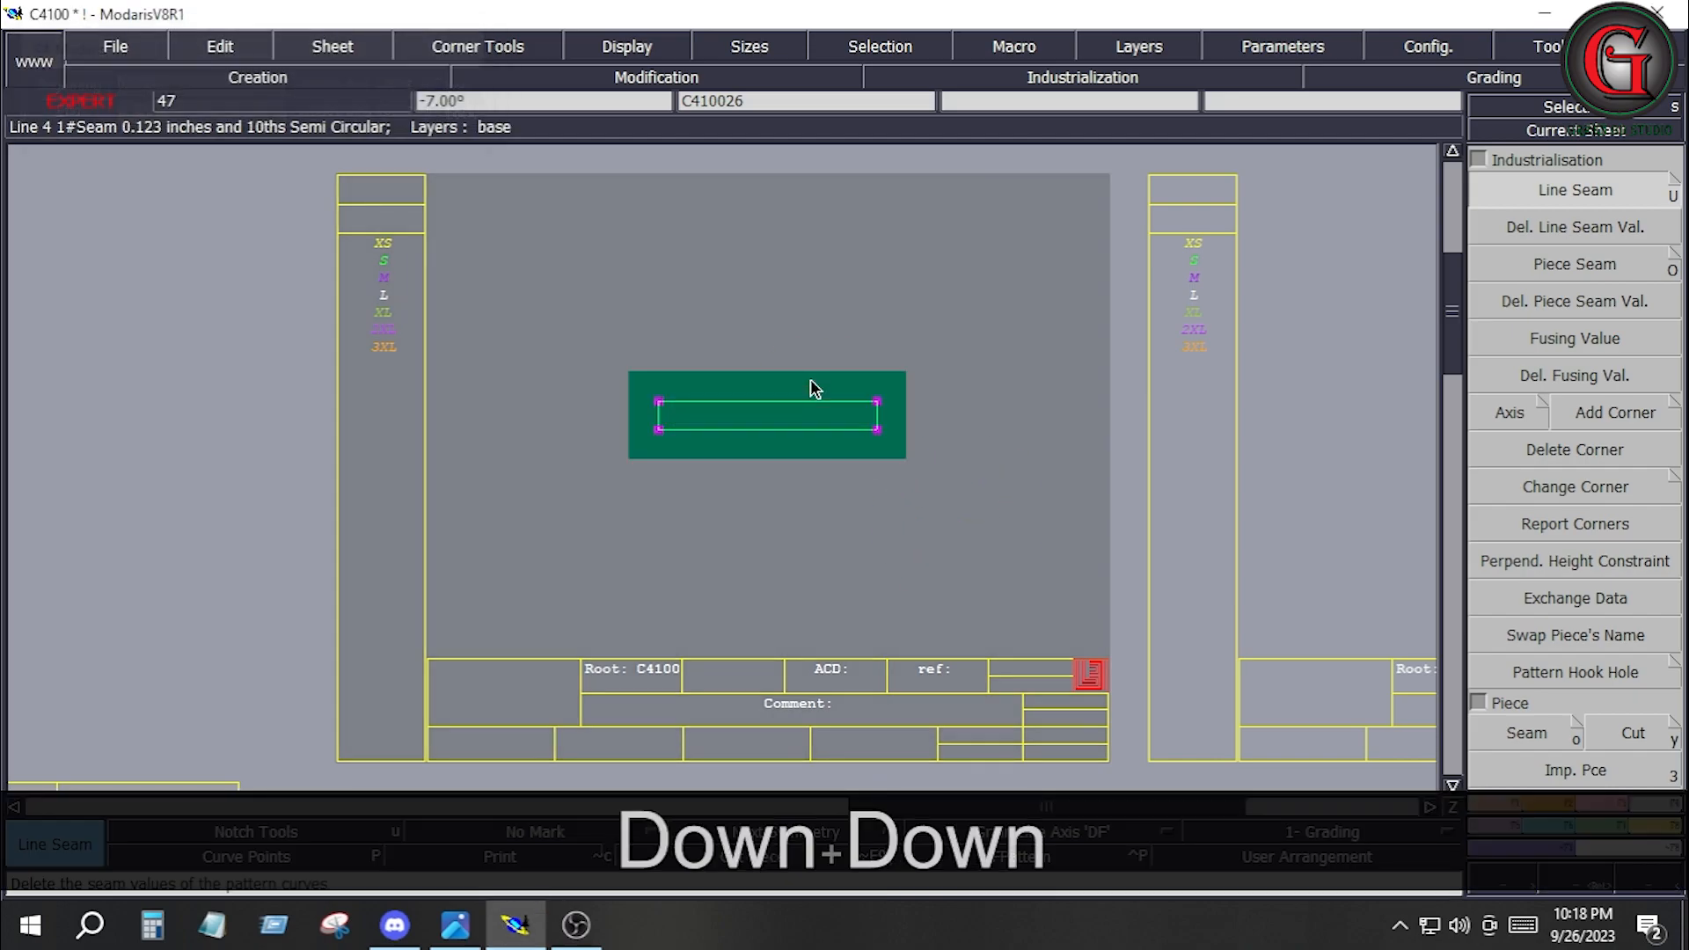
key("j")
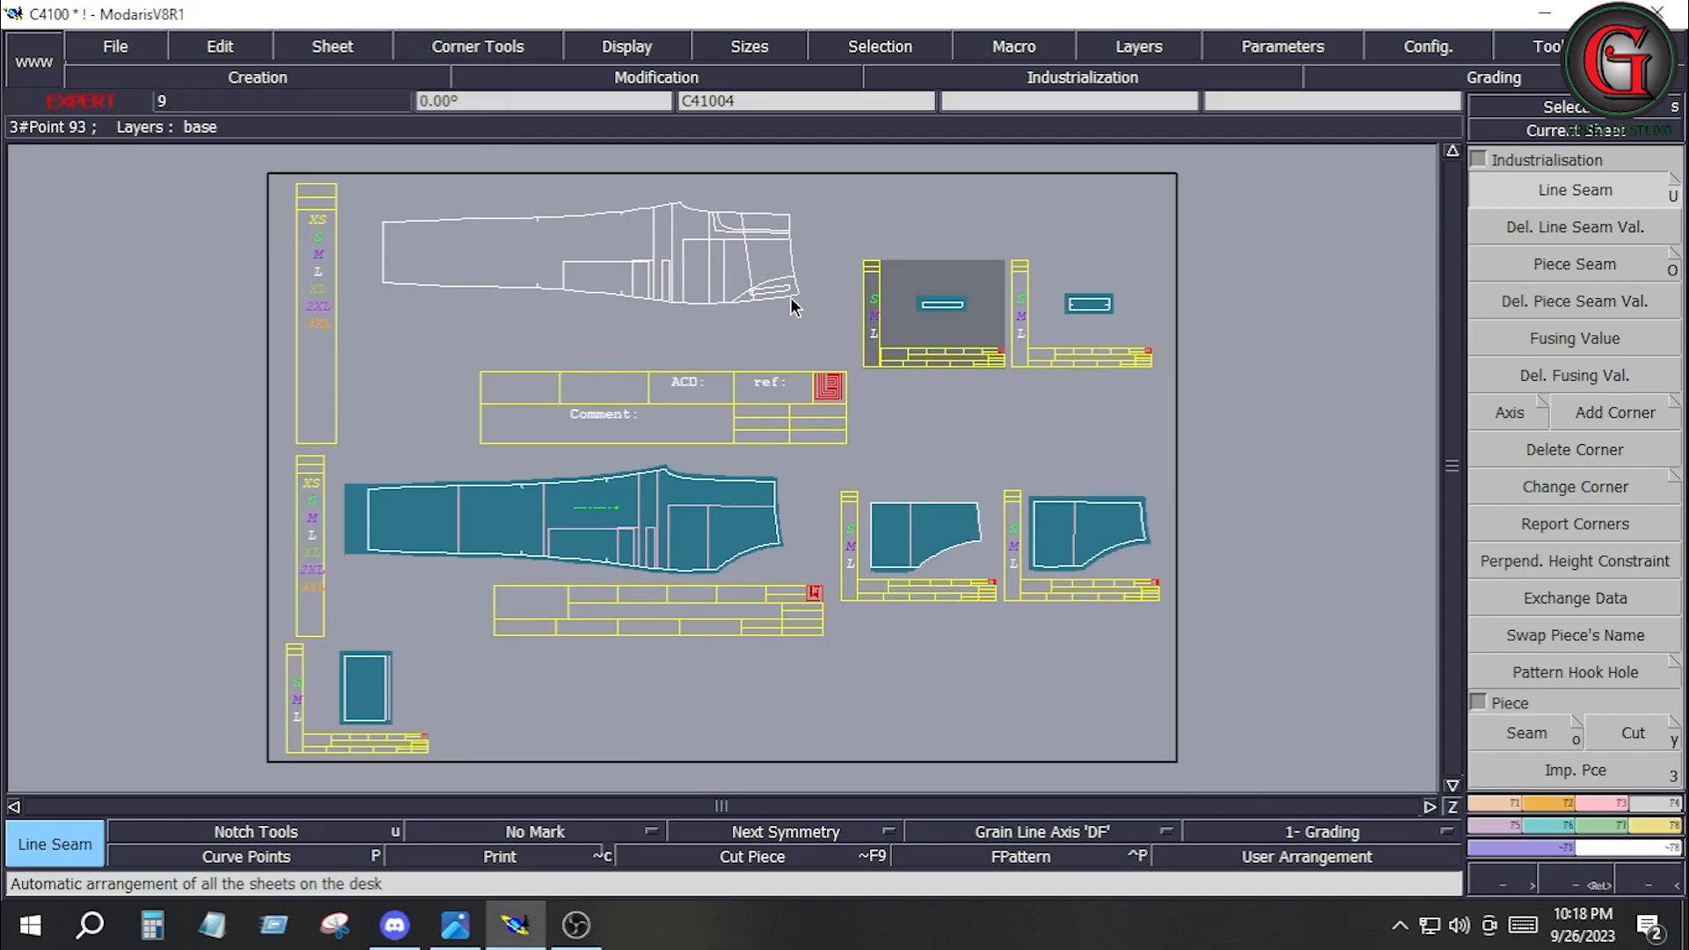
Examine the lower and upper long edges of the narrow slanted strip by the pocket curve in C41004.
key("Return")
left_click_drag(721, 259, 821, 352)
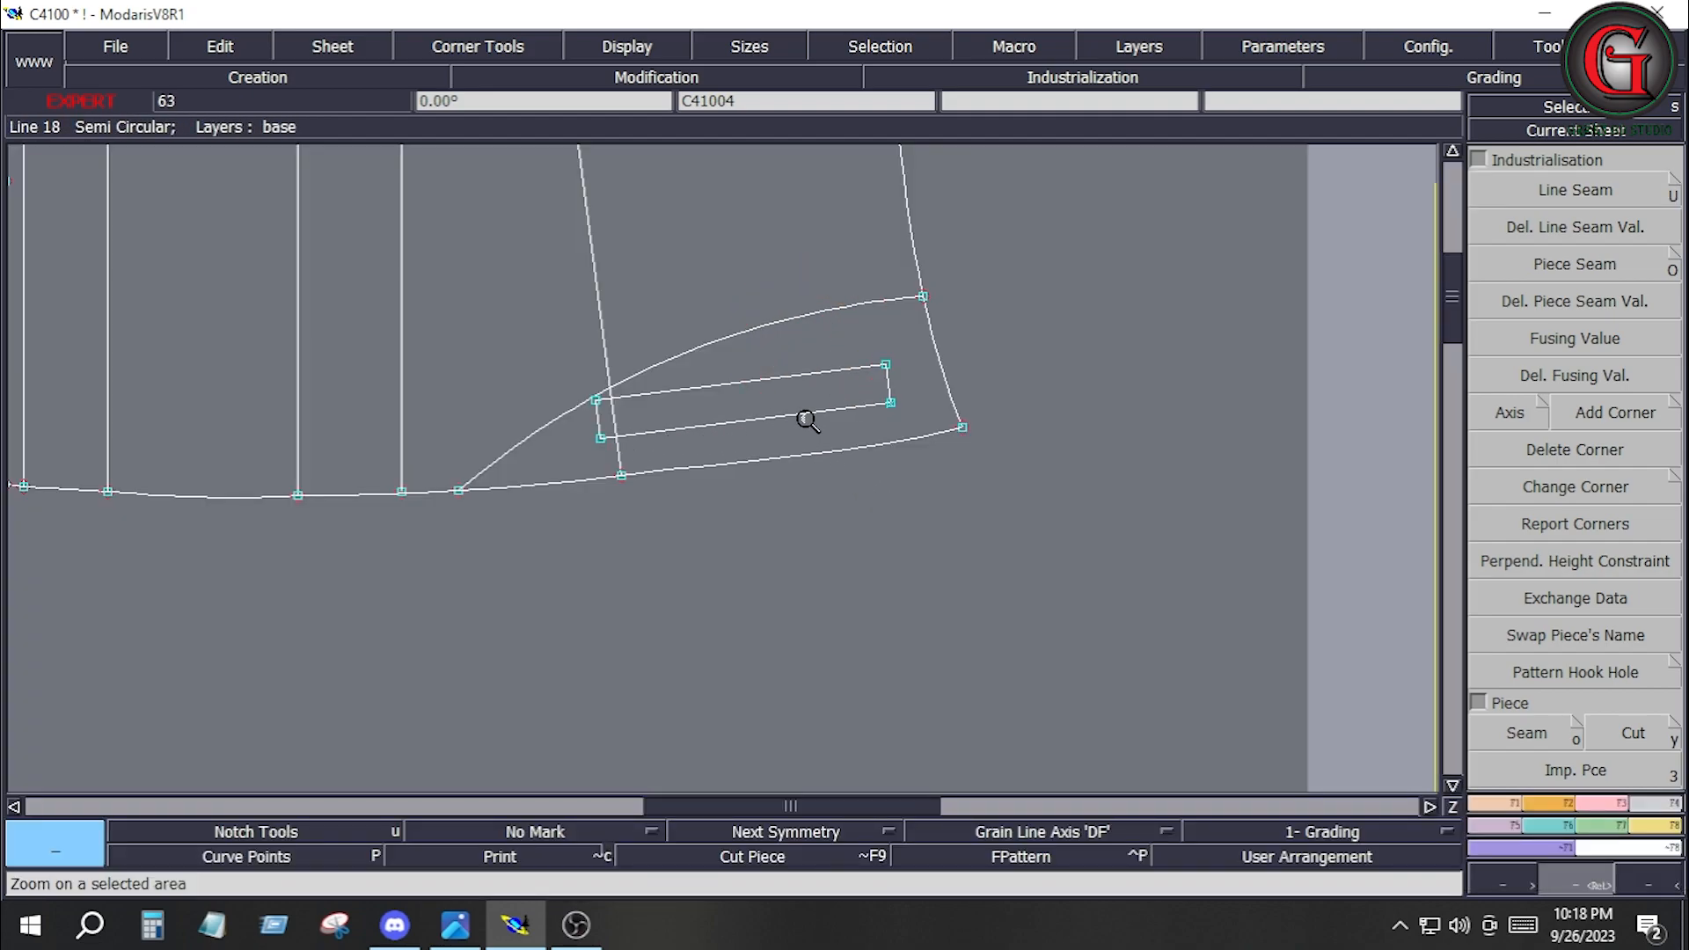
right_click(705, 423)
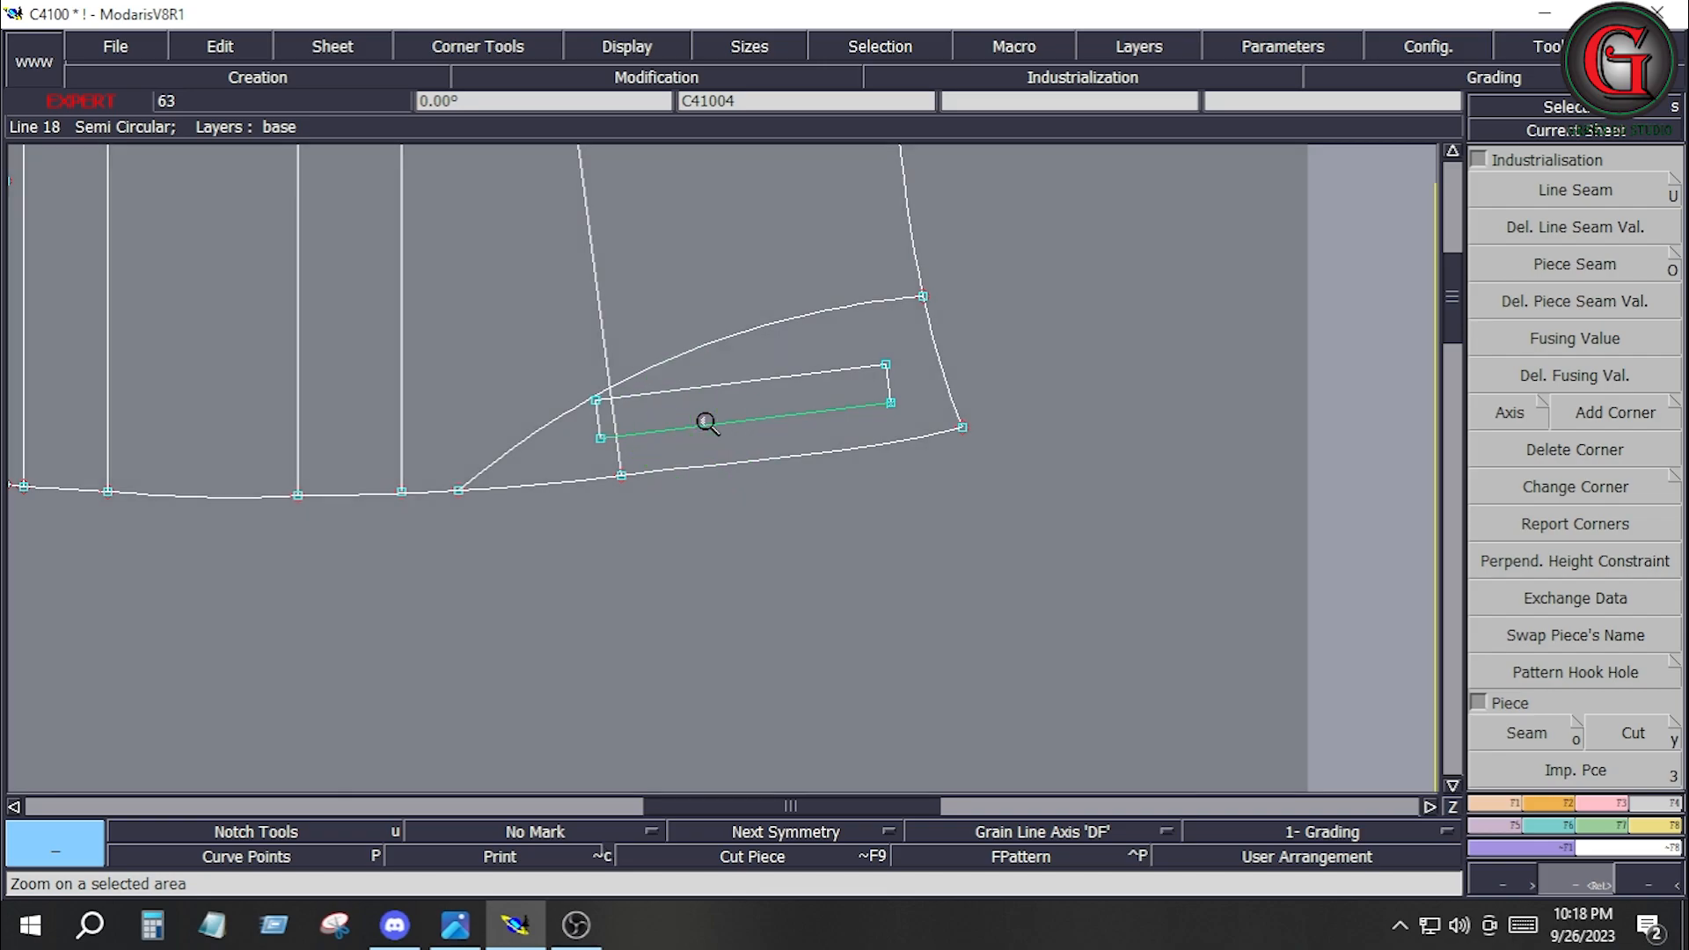
right_click(723, 388)
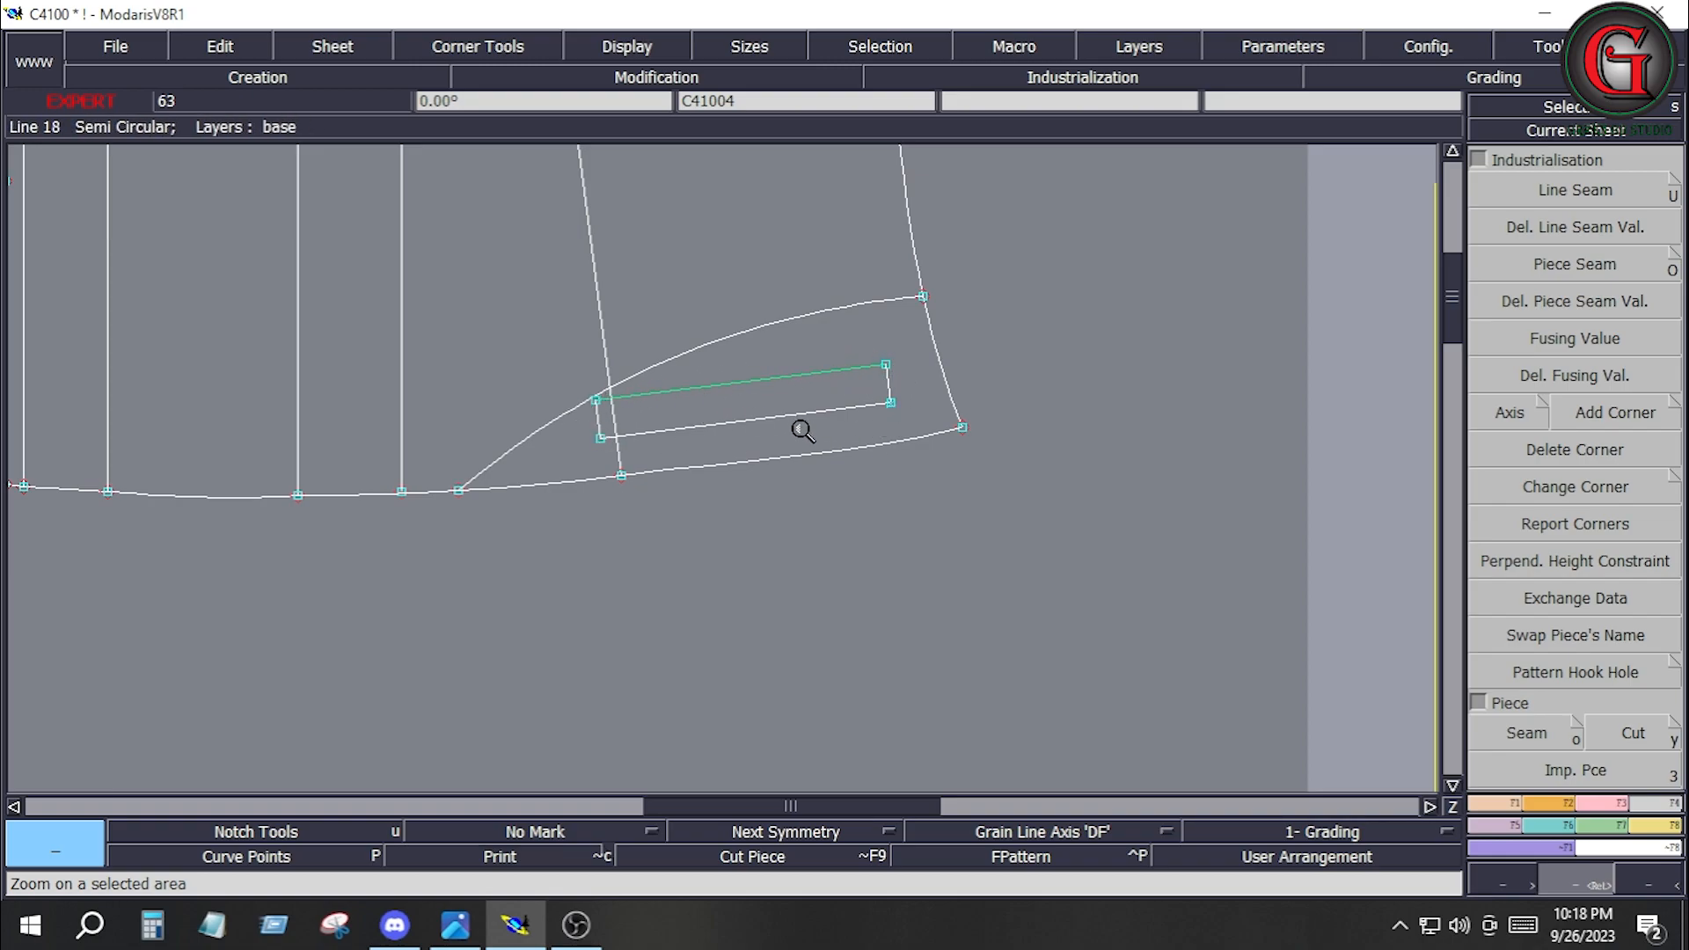
Extract the curved fly area at the front rise of C41004 as a seam piece.
key("j")
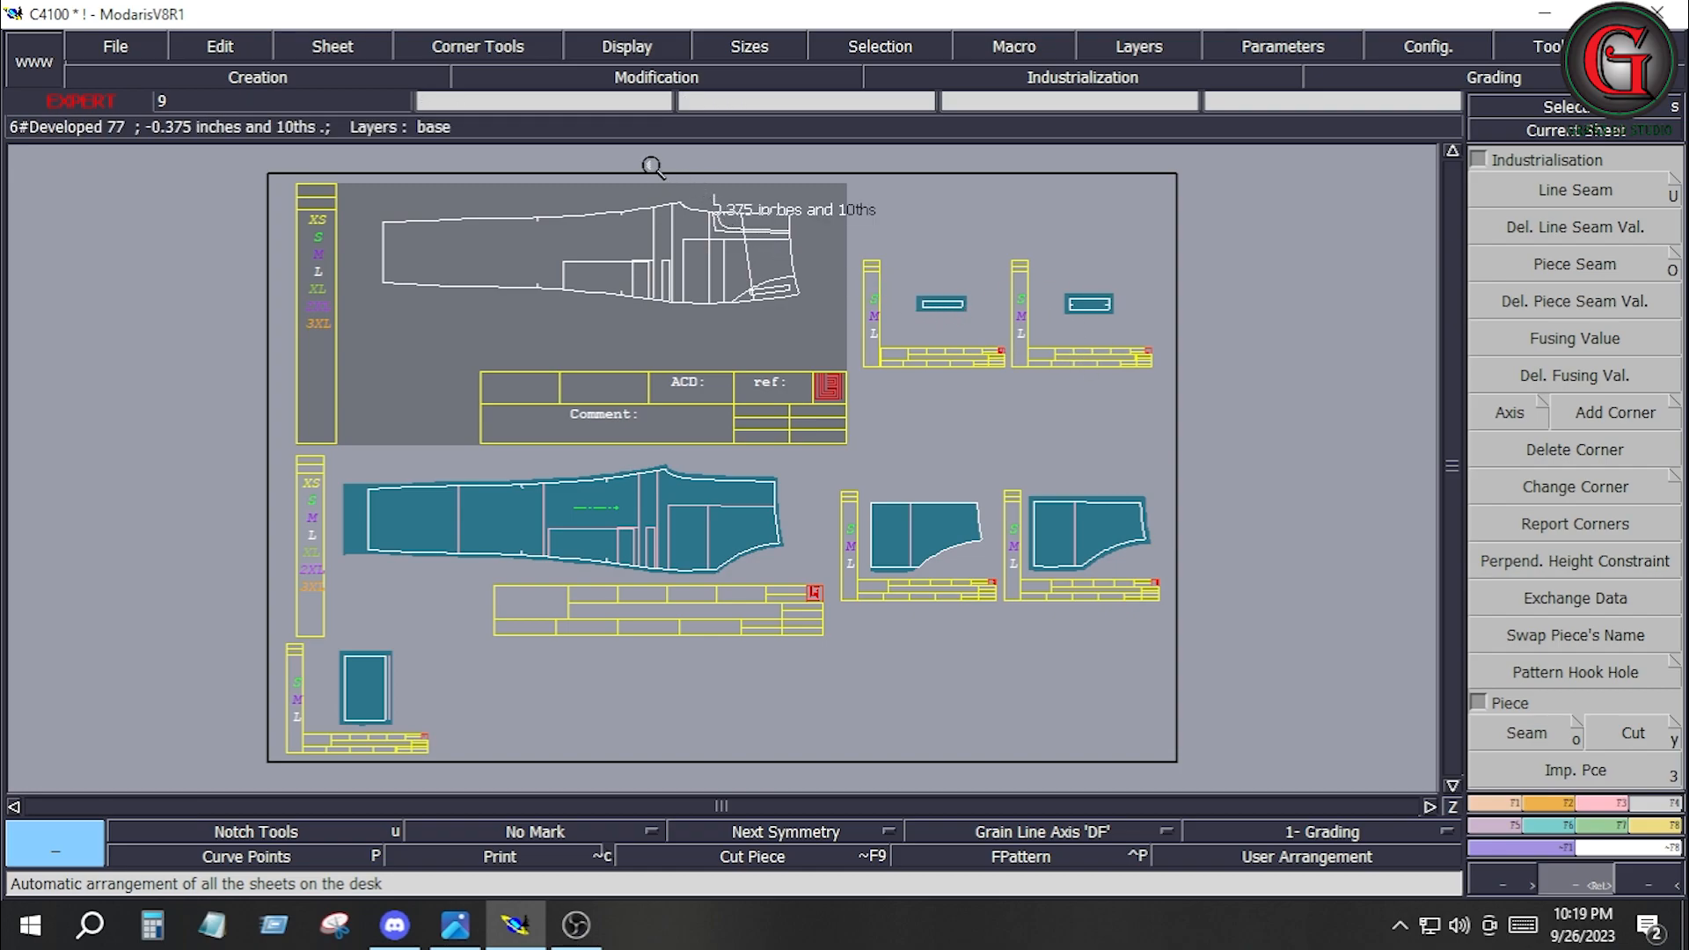
left_click(803, 264)
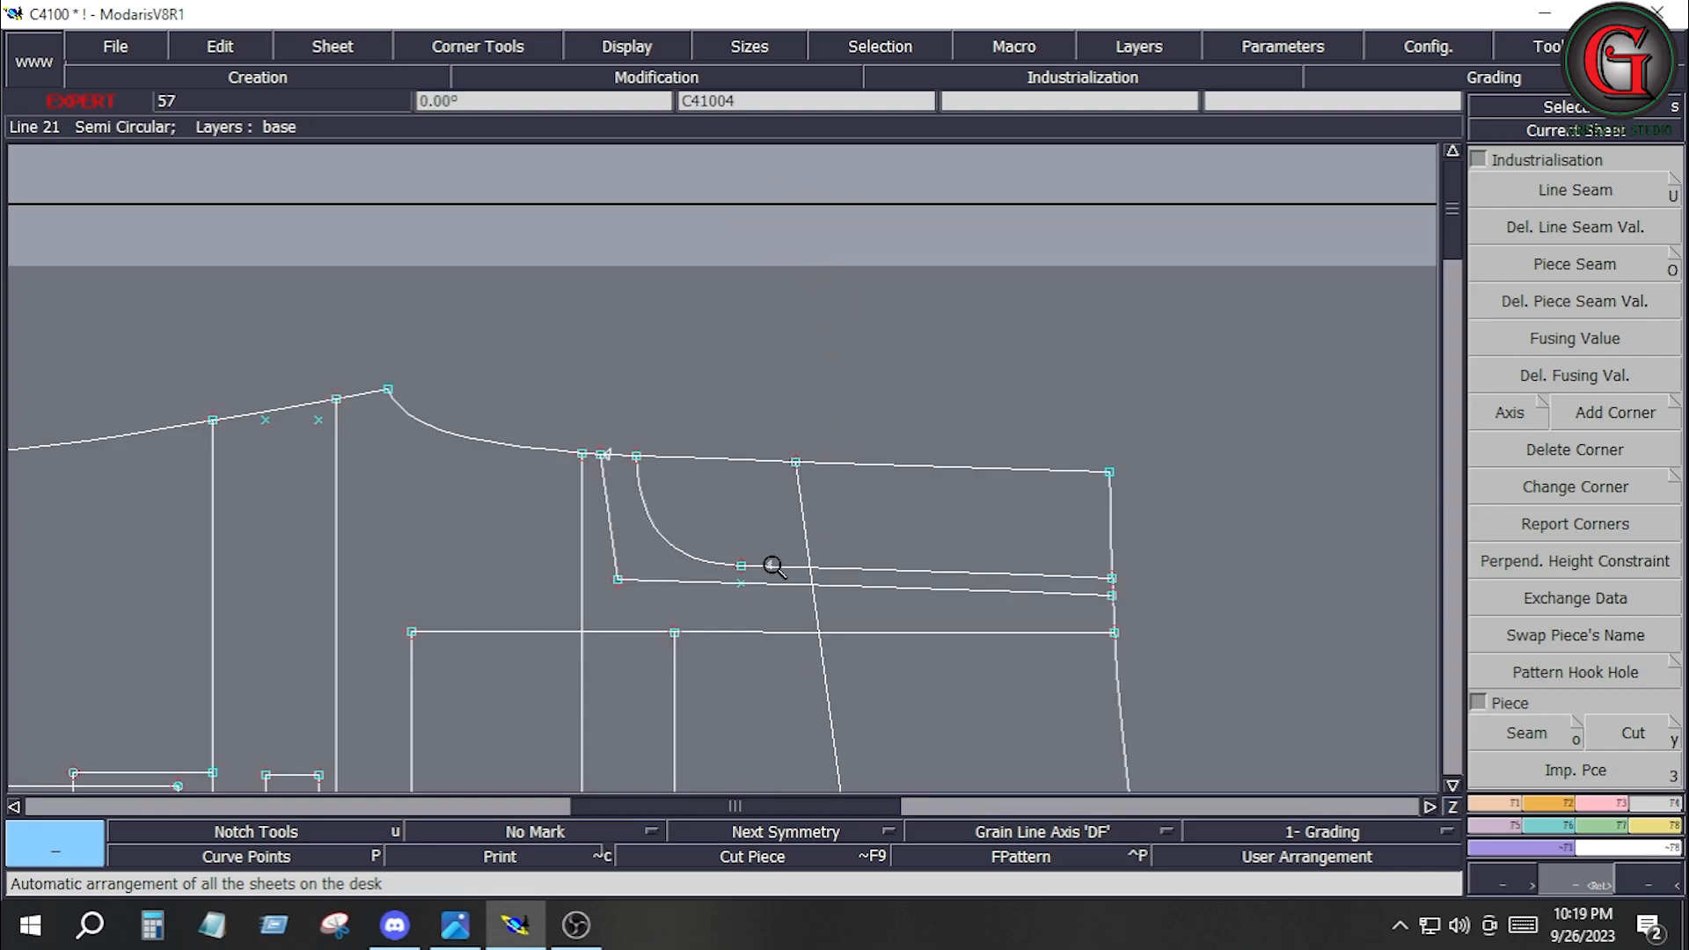
key("o")
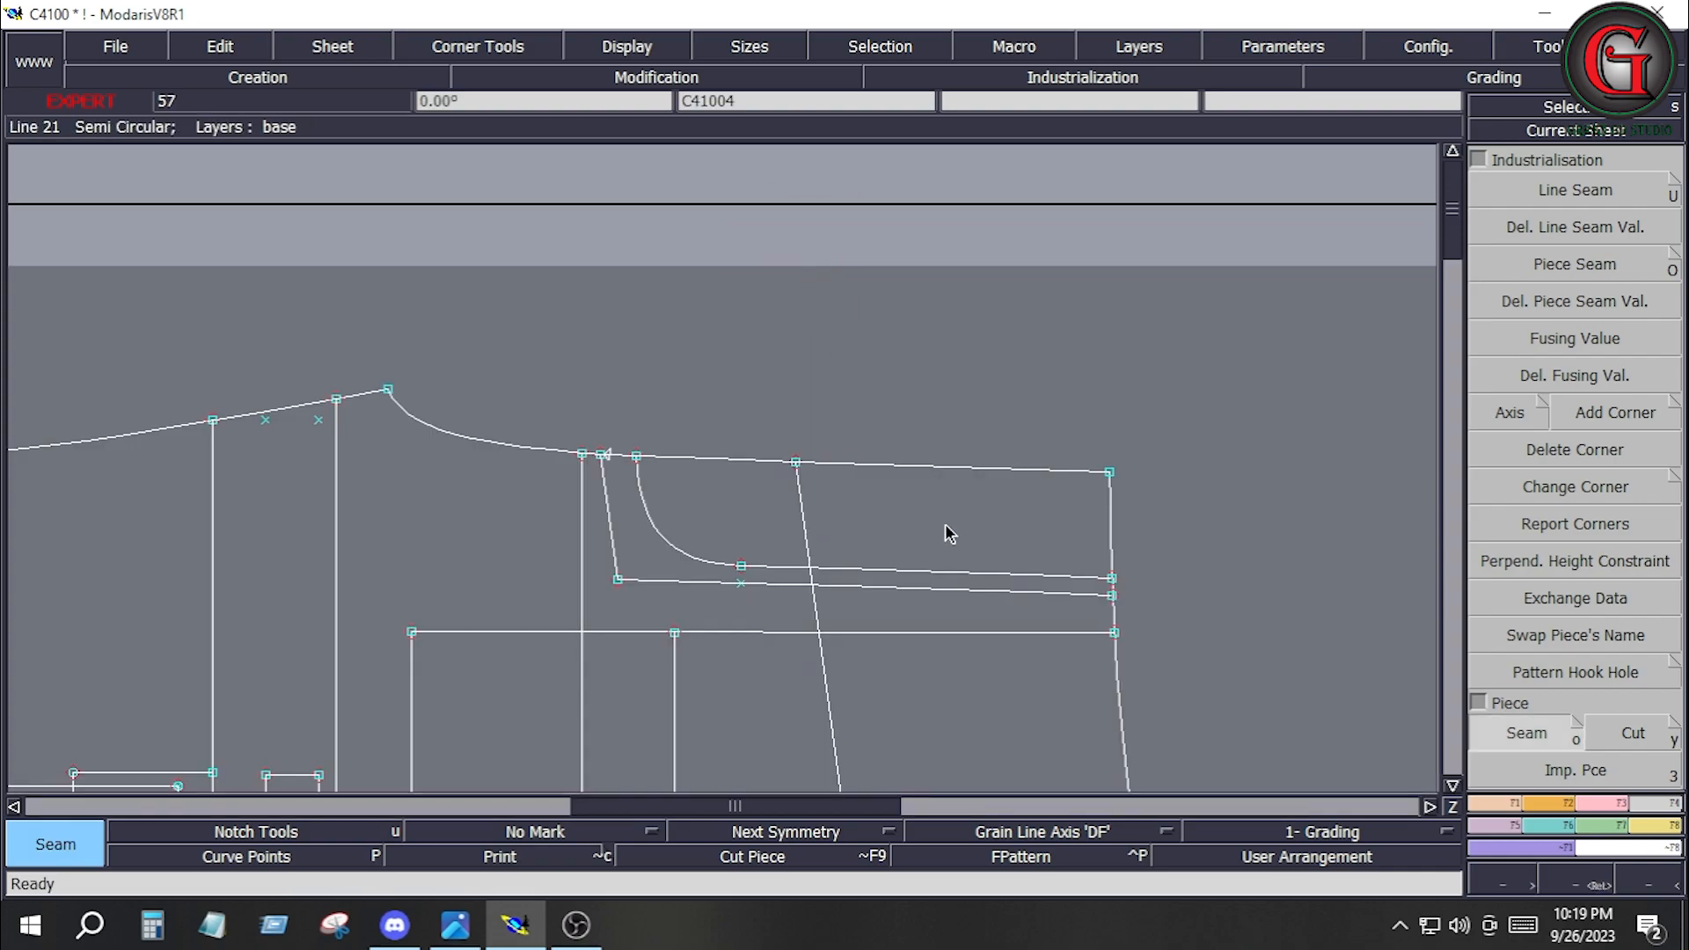
left_click(752, 525)
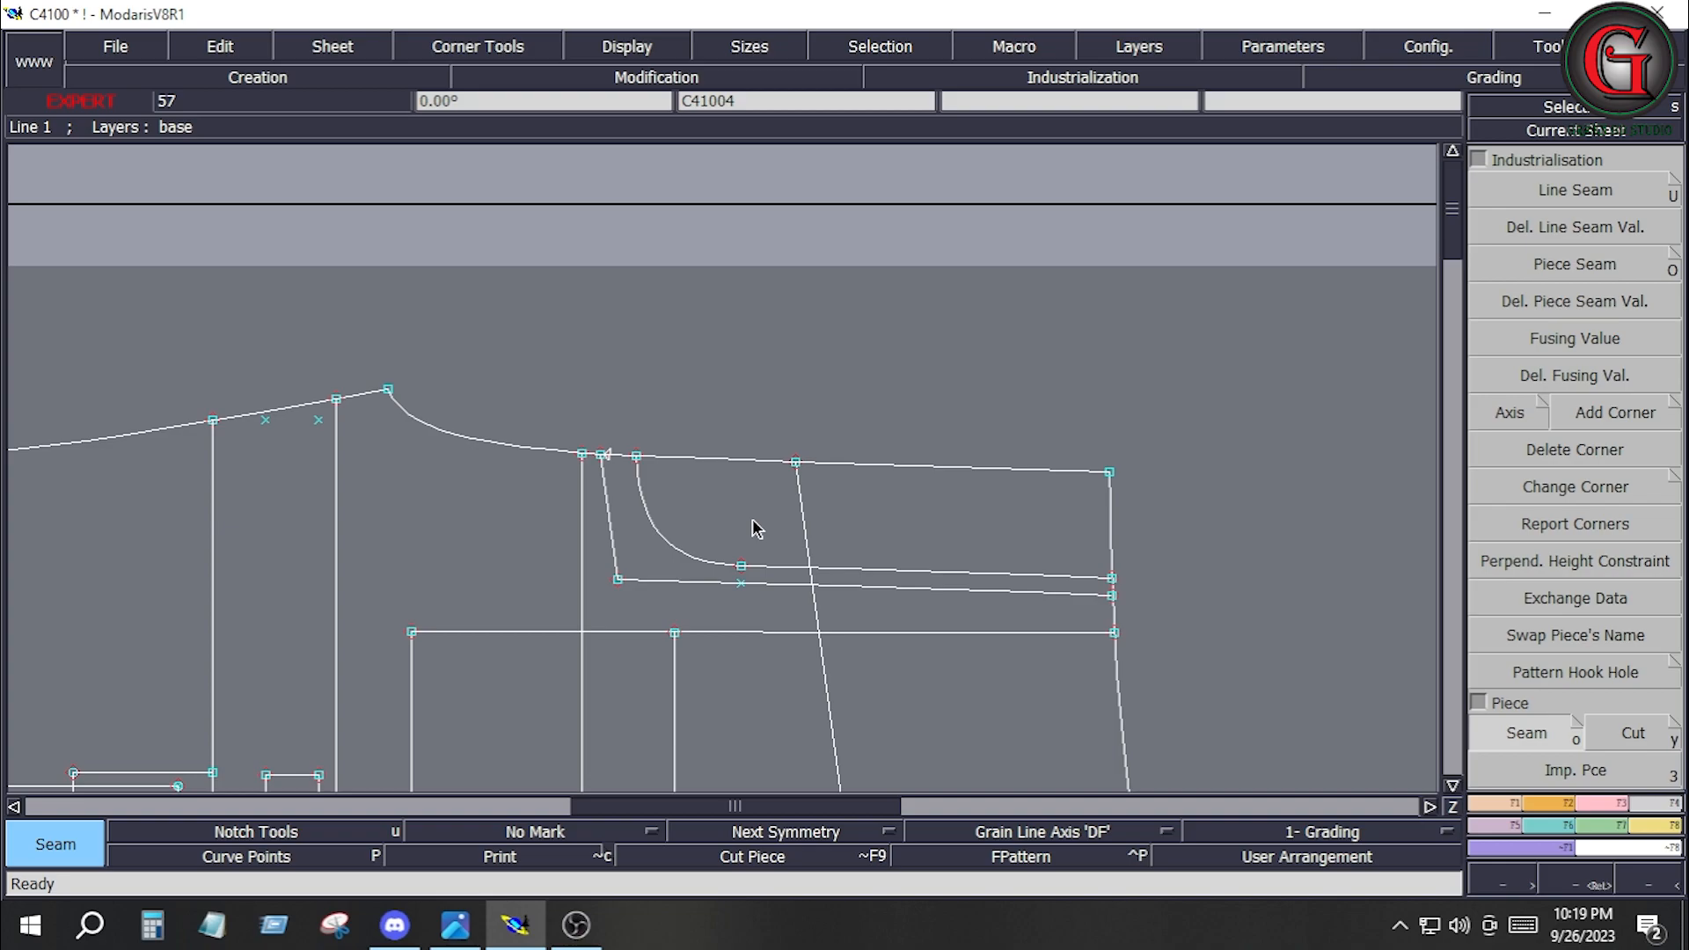
Try to extract the angular fly outline surrounding the curved fly in C41004 as a seam piece.
left_click(640, 552)
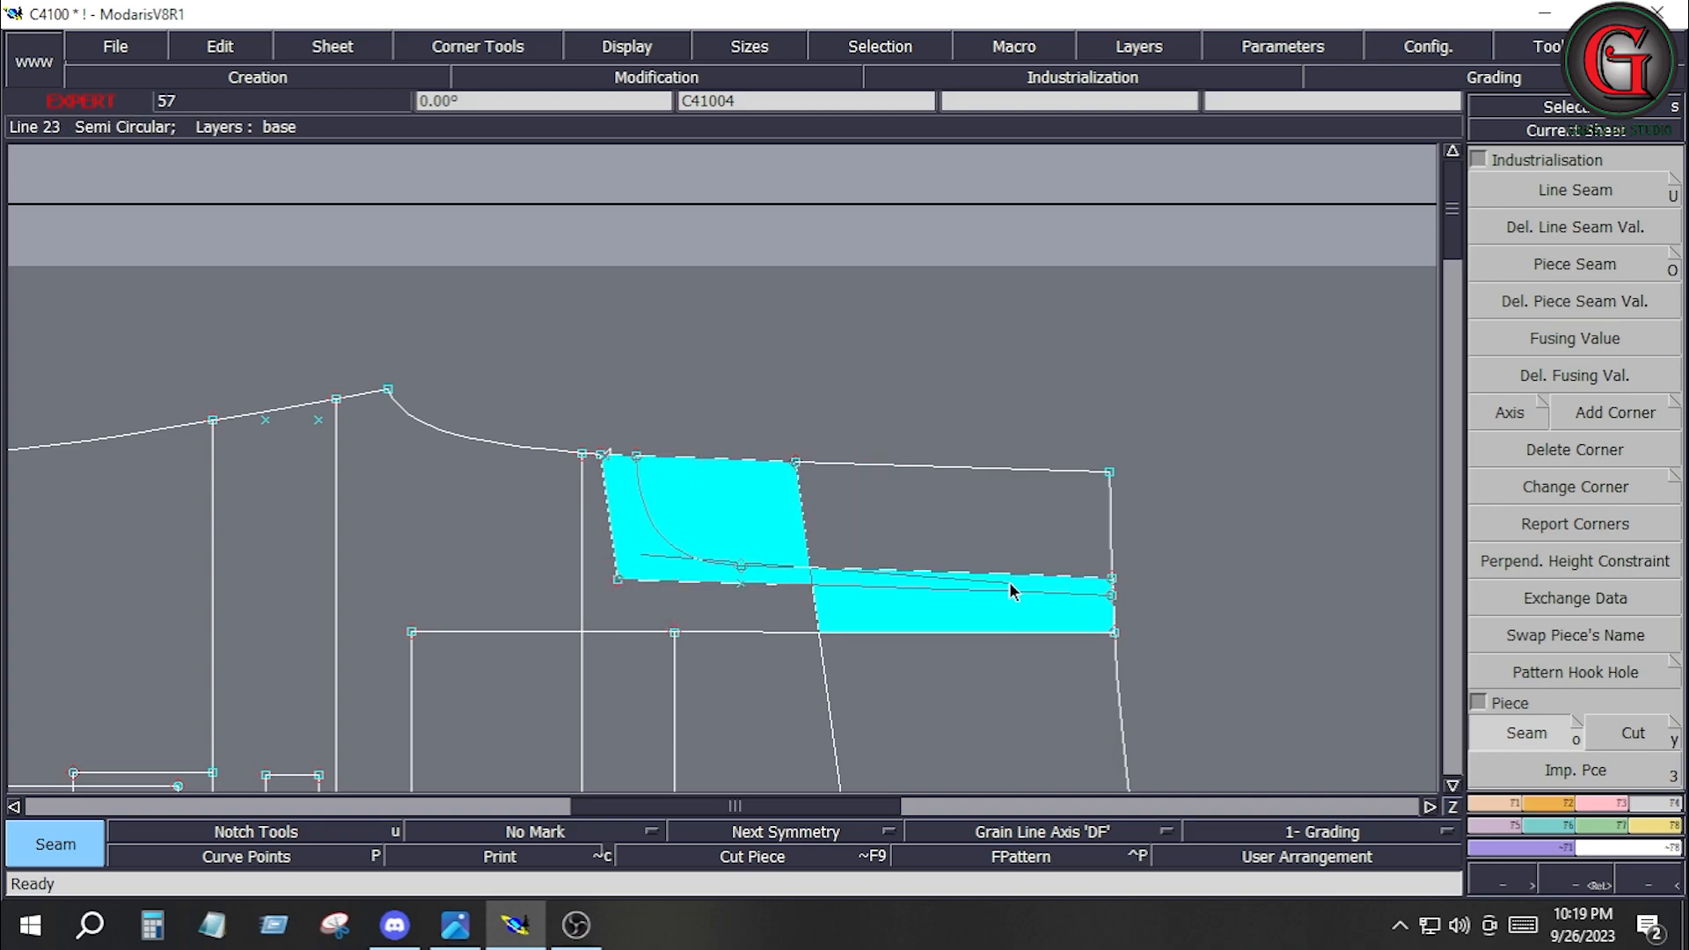
key("F3")
left_click(1570, 340)
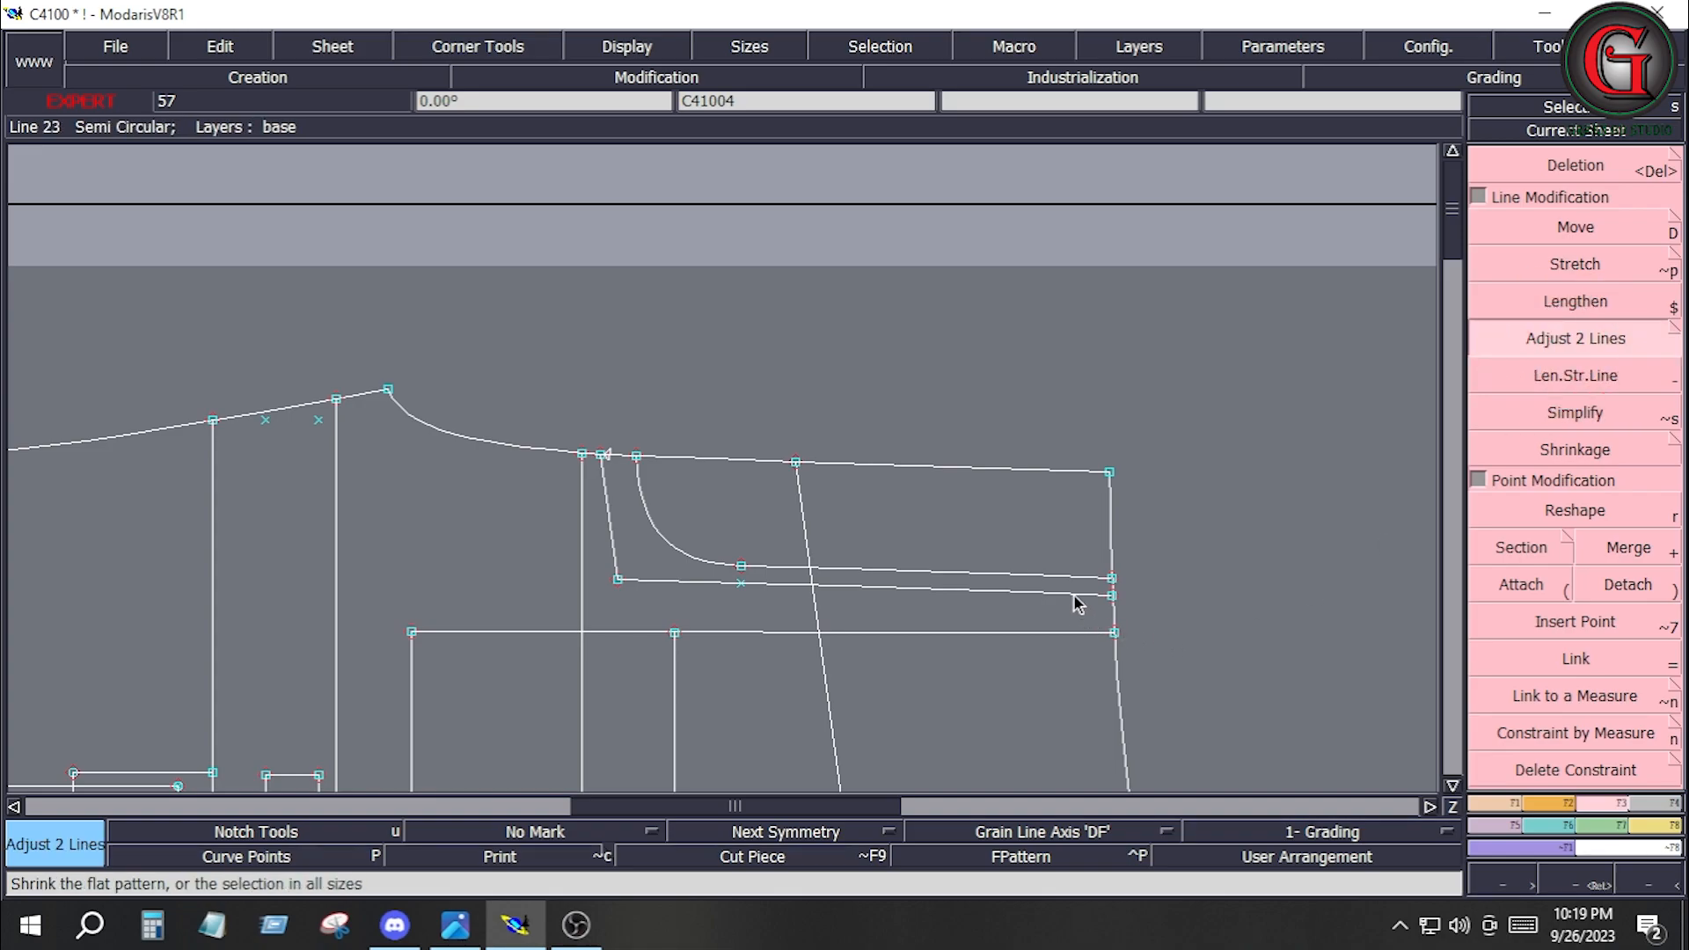
key("F4")
Extract the full angular fly area of C41004, including the curved fly region, as a seam piece.
left_click(1526, 733)
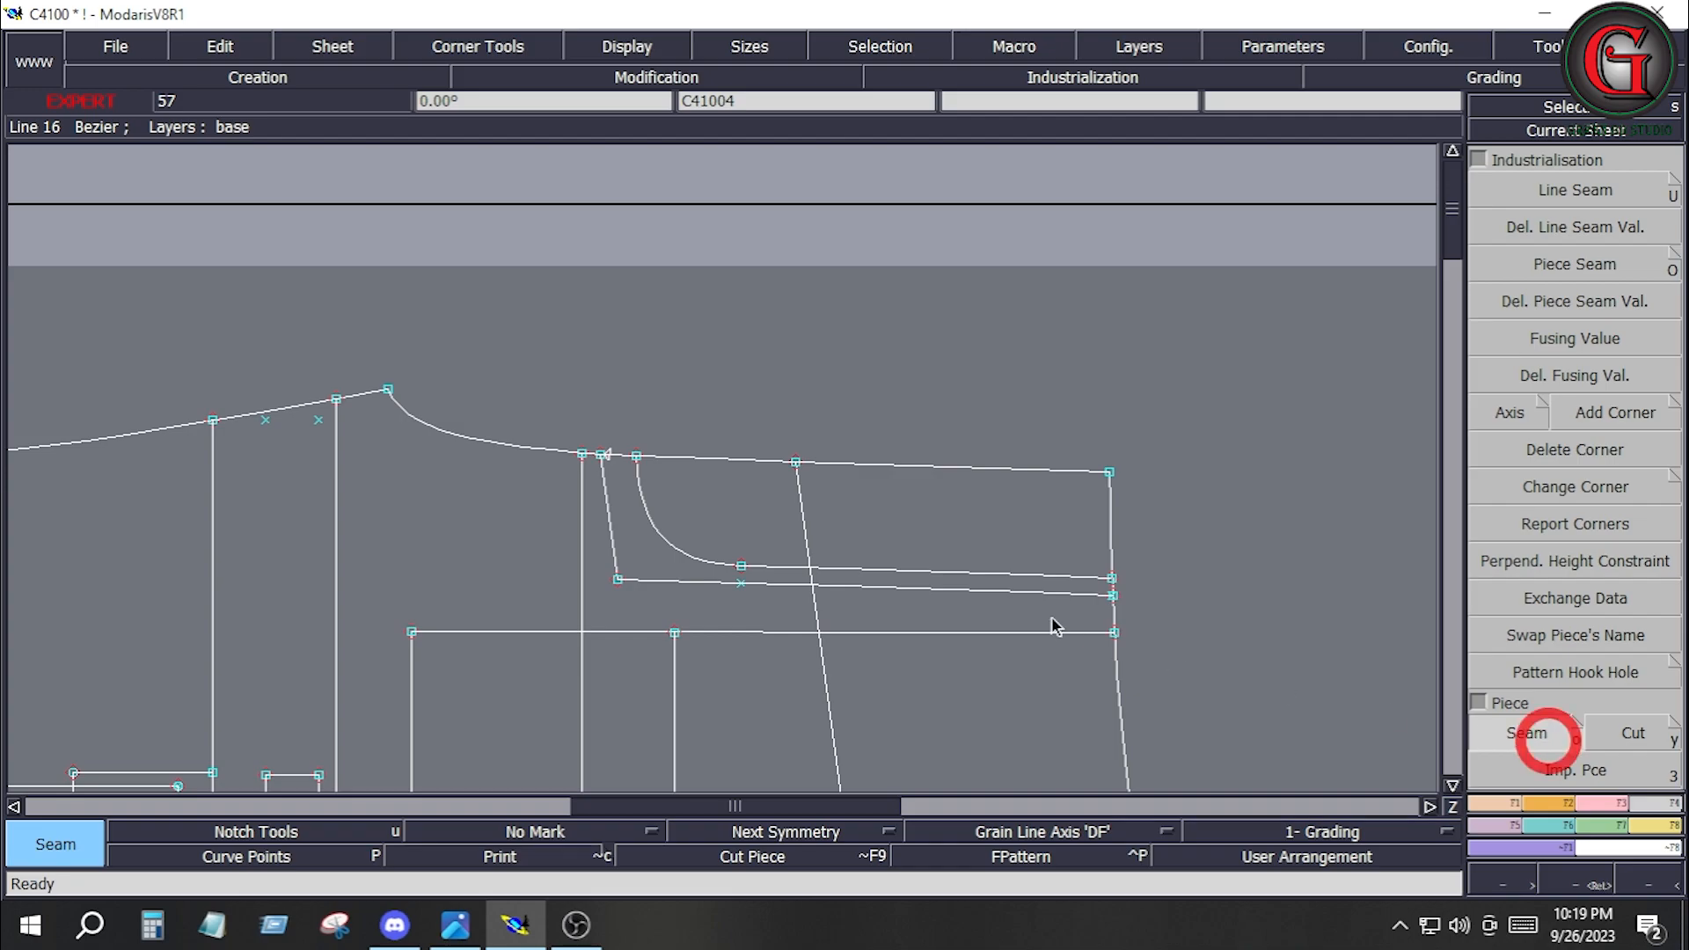
left_click(974, 529)
left_click(728, 503)
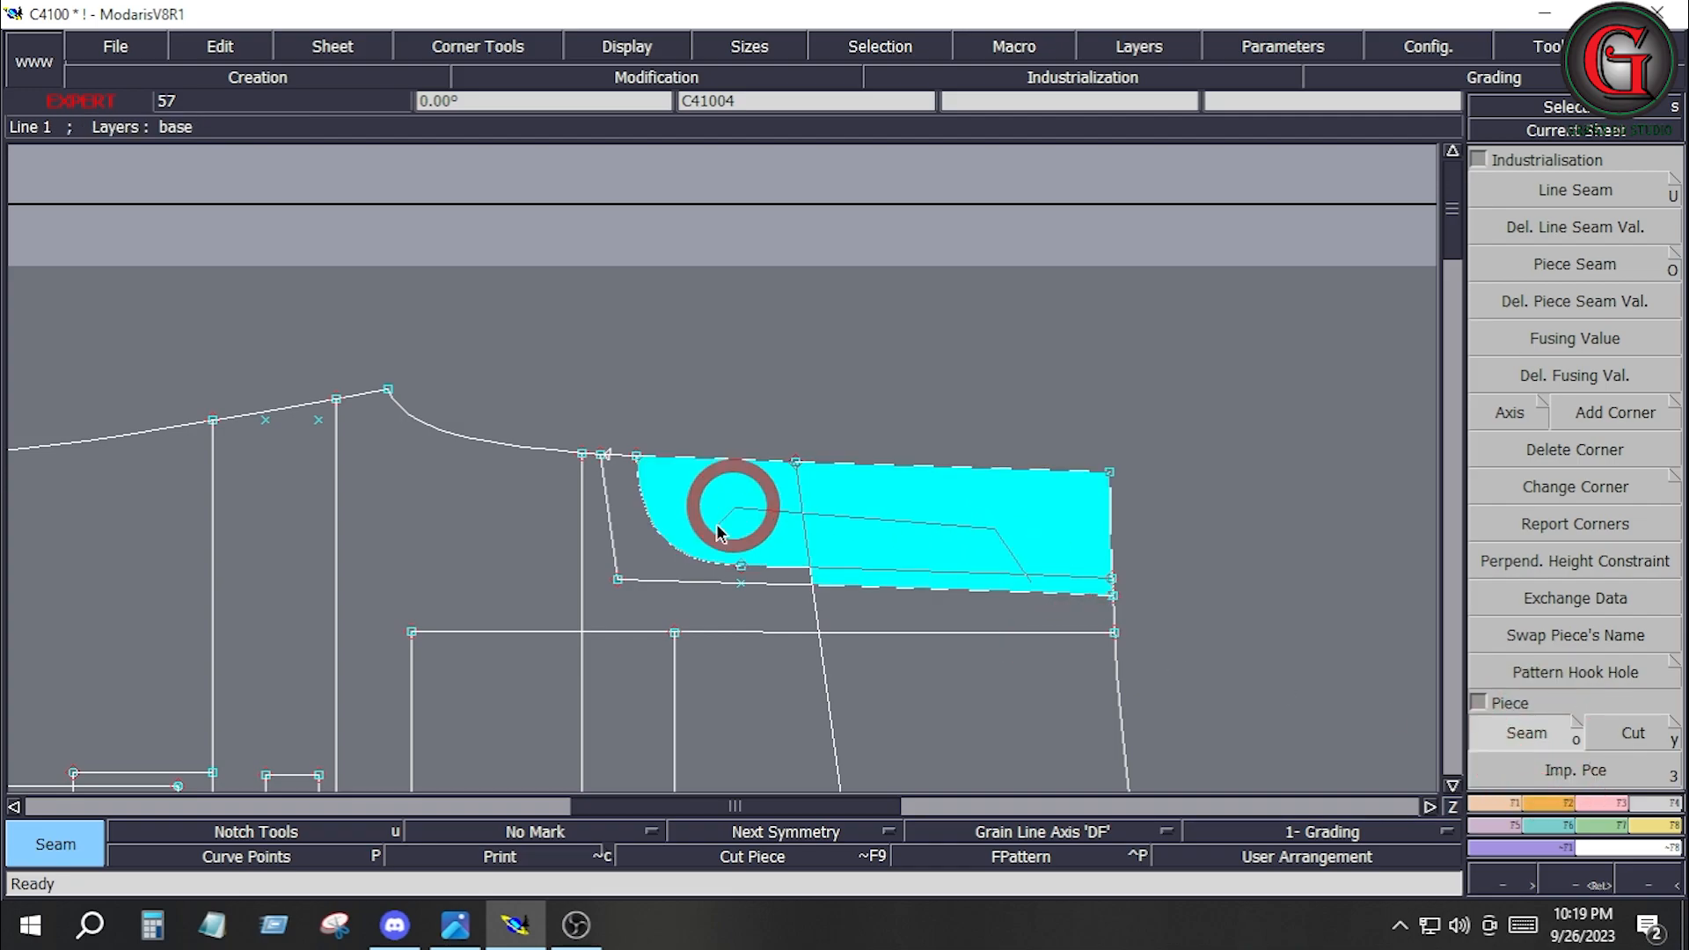
left_click(667, 553)
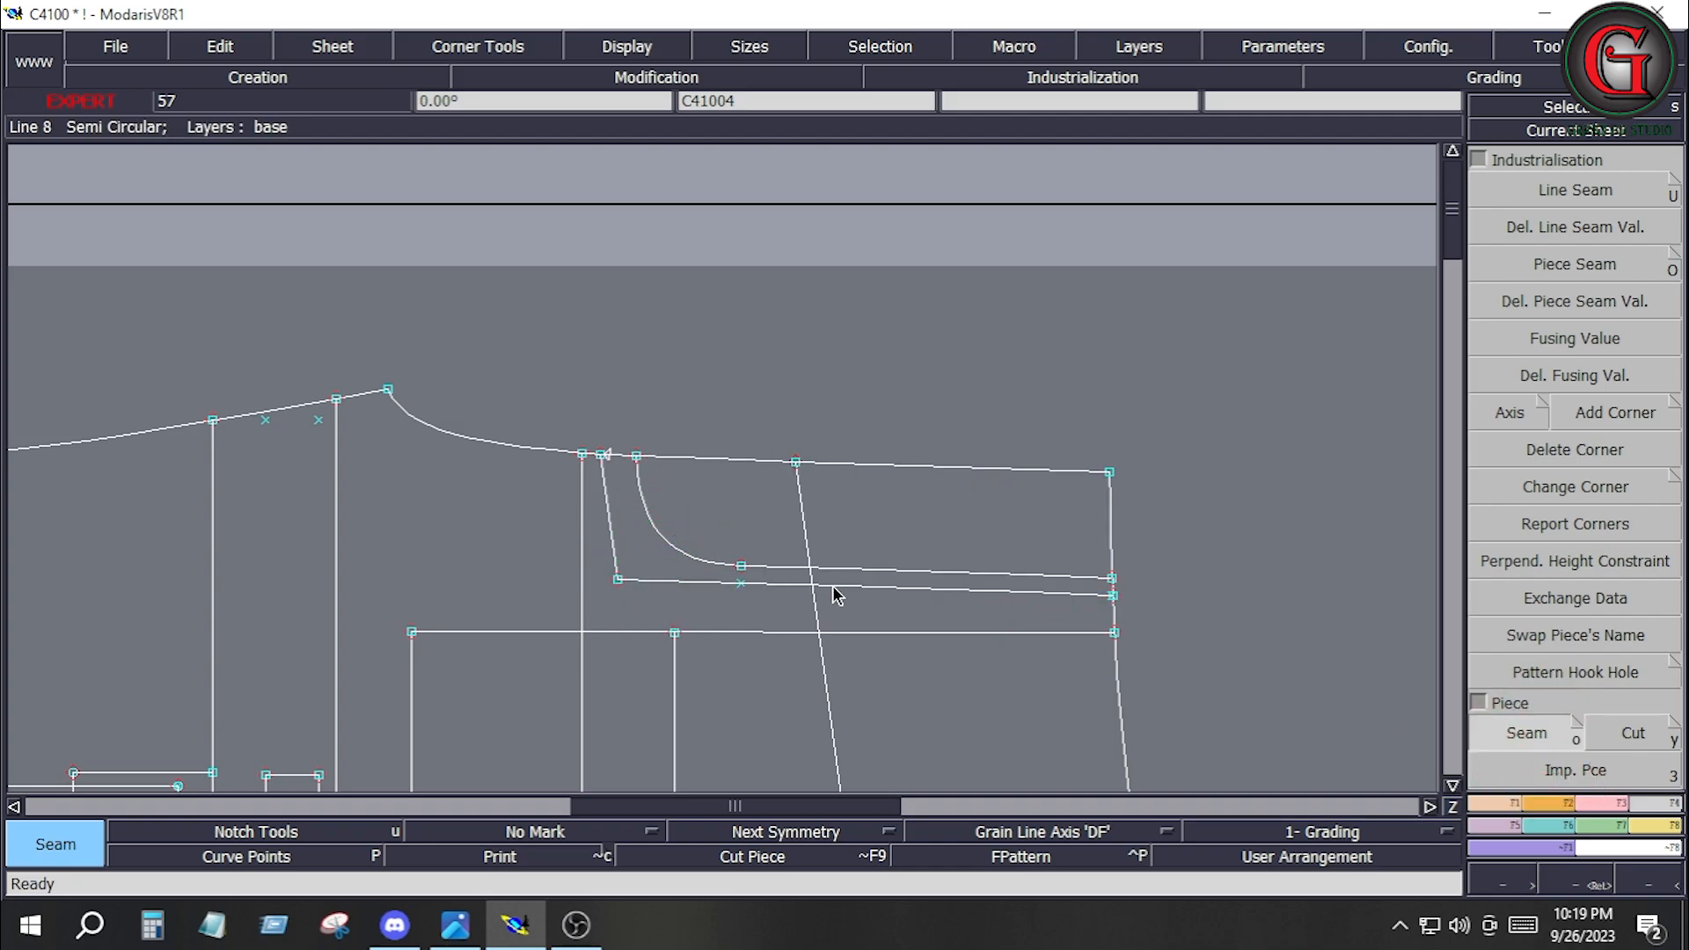
Delete the sheet of the incorrectly extracted angular fly piece, C410030, from the overview of all pieces.
key("j")
key("shift+z")
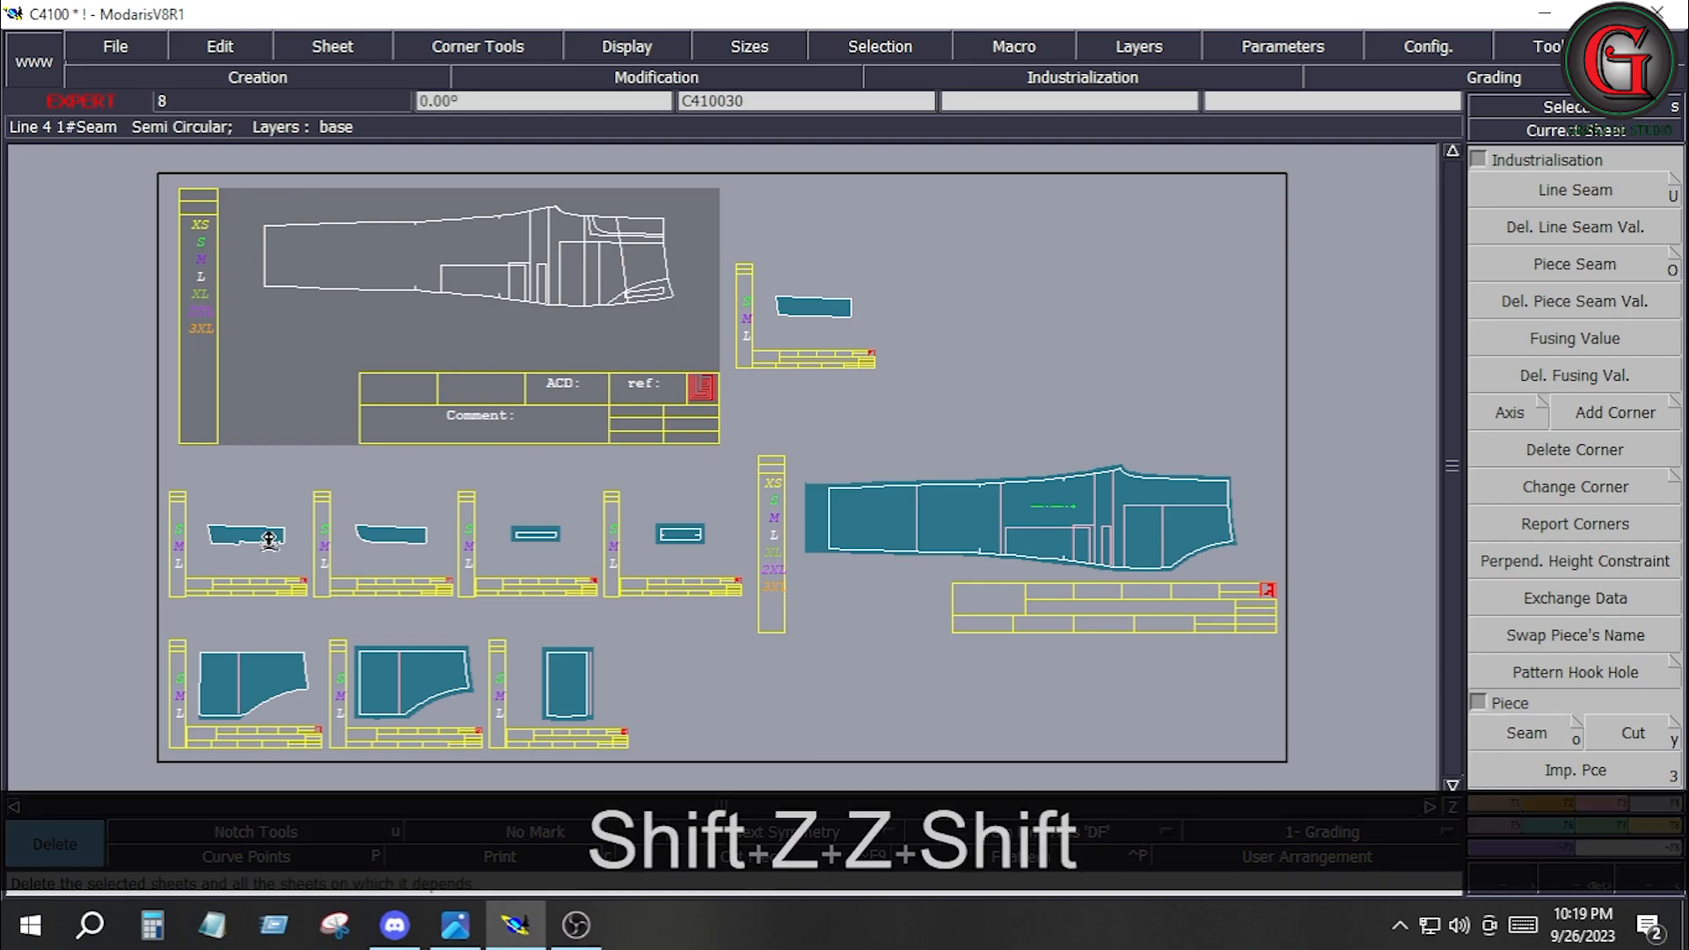
left_click(268, 543)
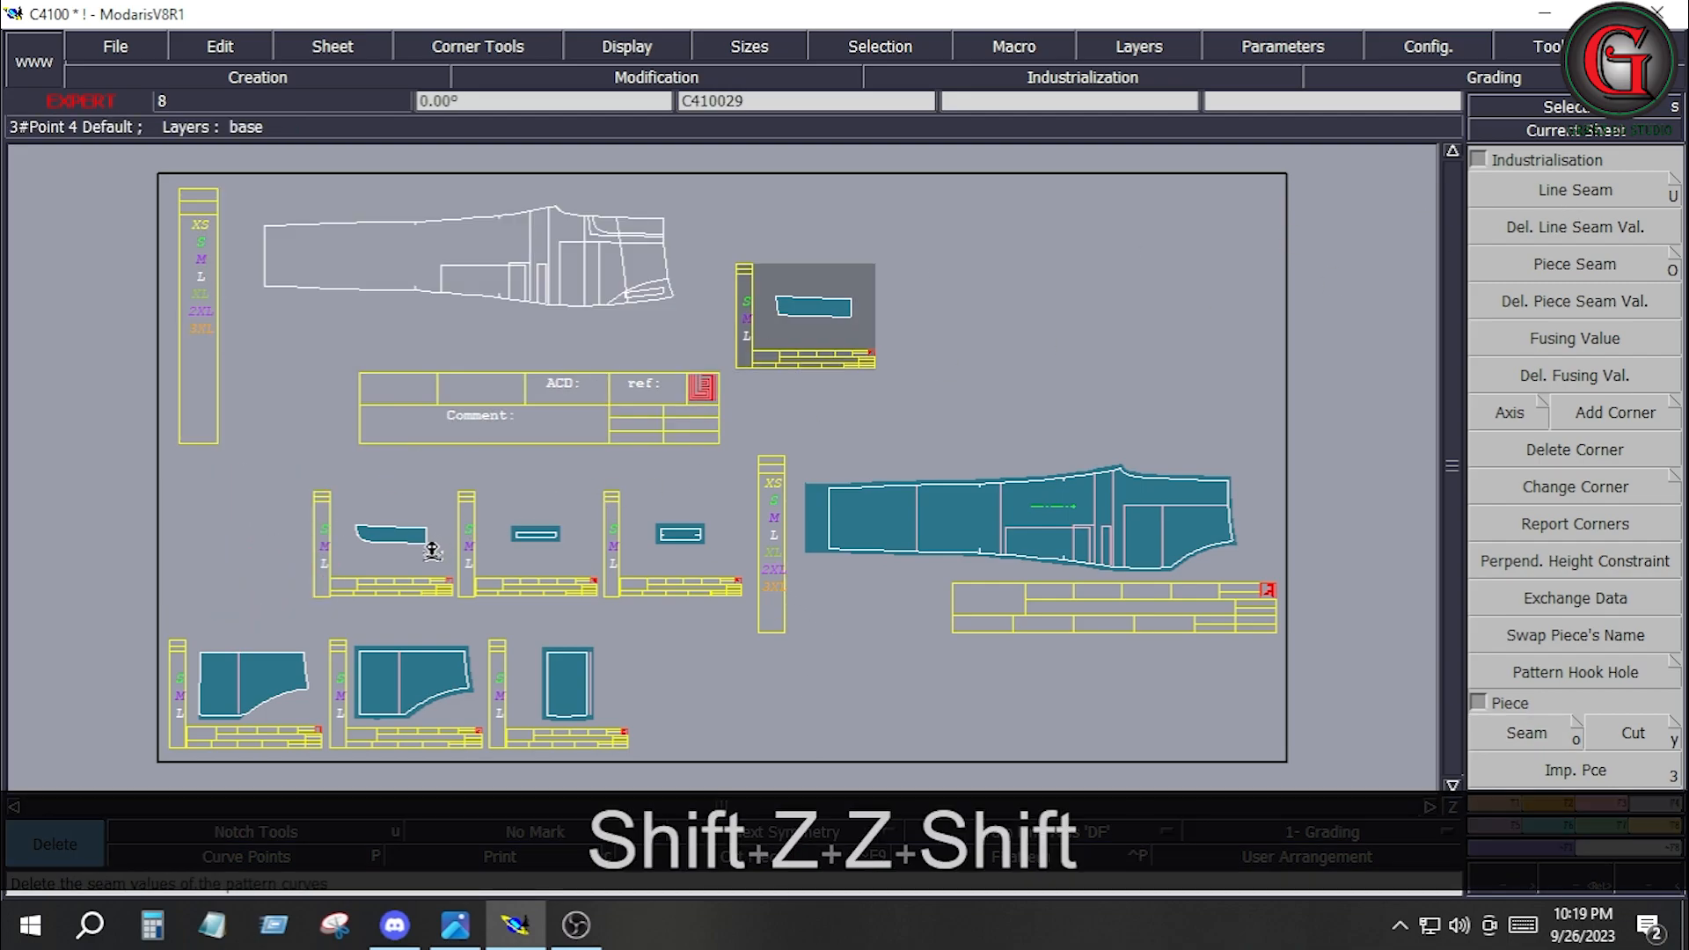
Rotate the curved fly piece C410029 so its upper long edge is horizontal and delete the extra point along that edge.
key("Home")
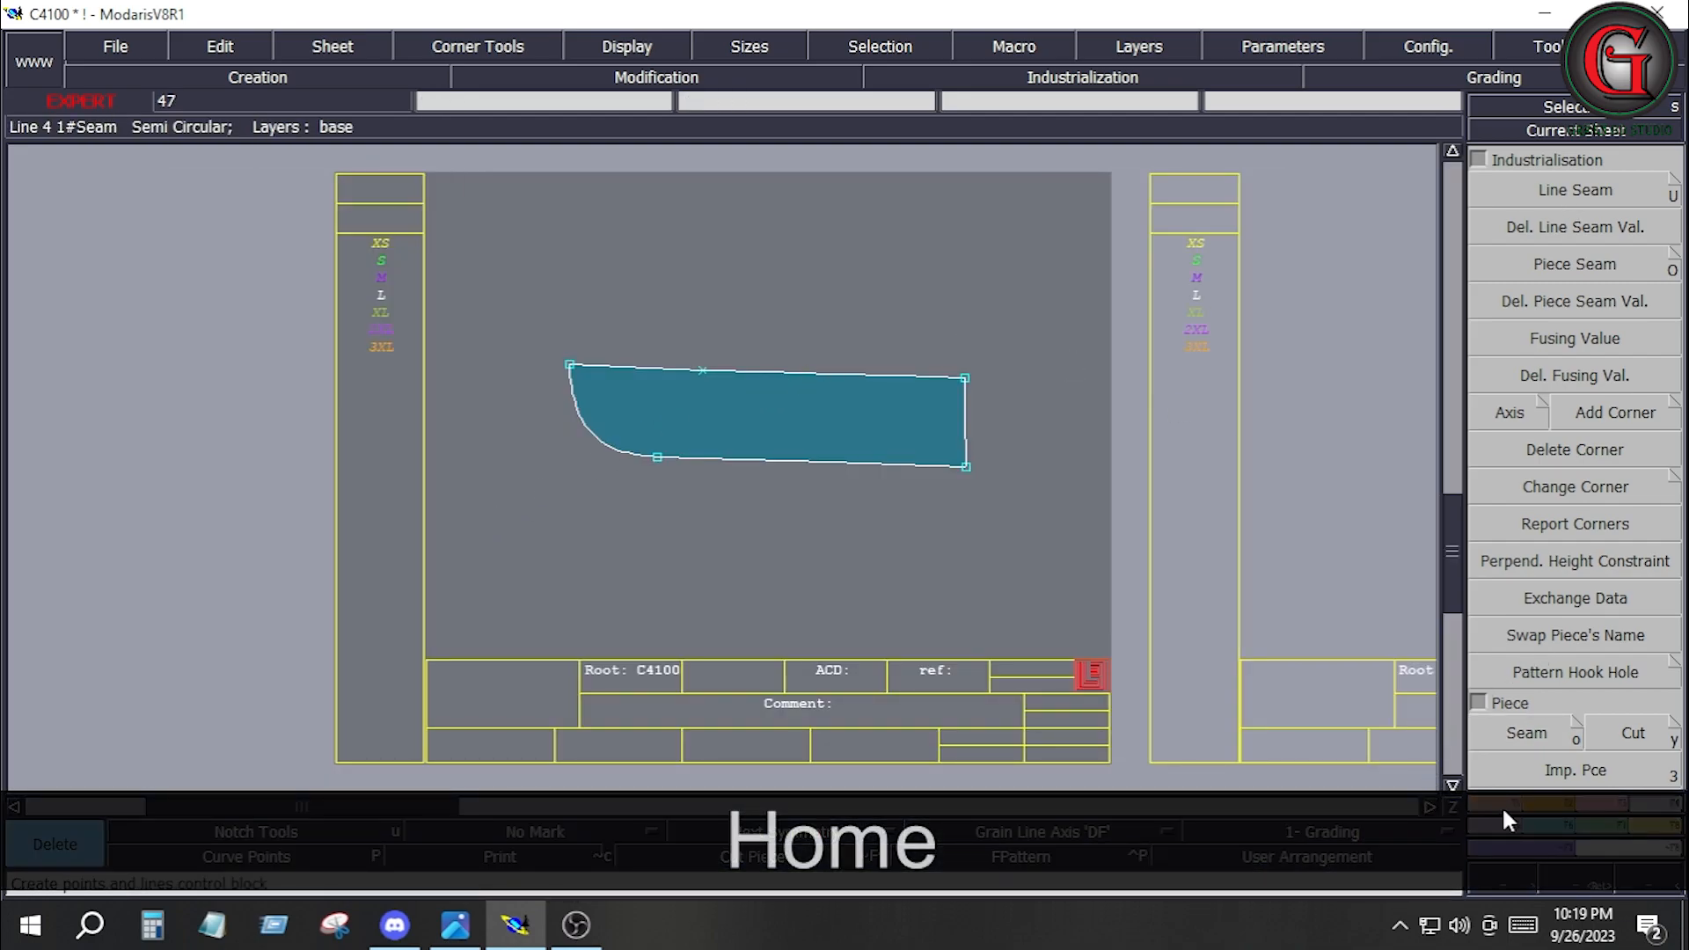
left_click(1546, 804)
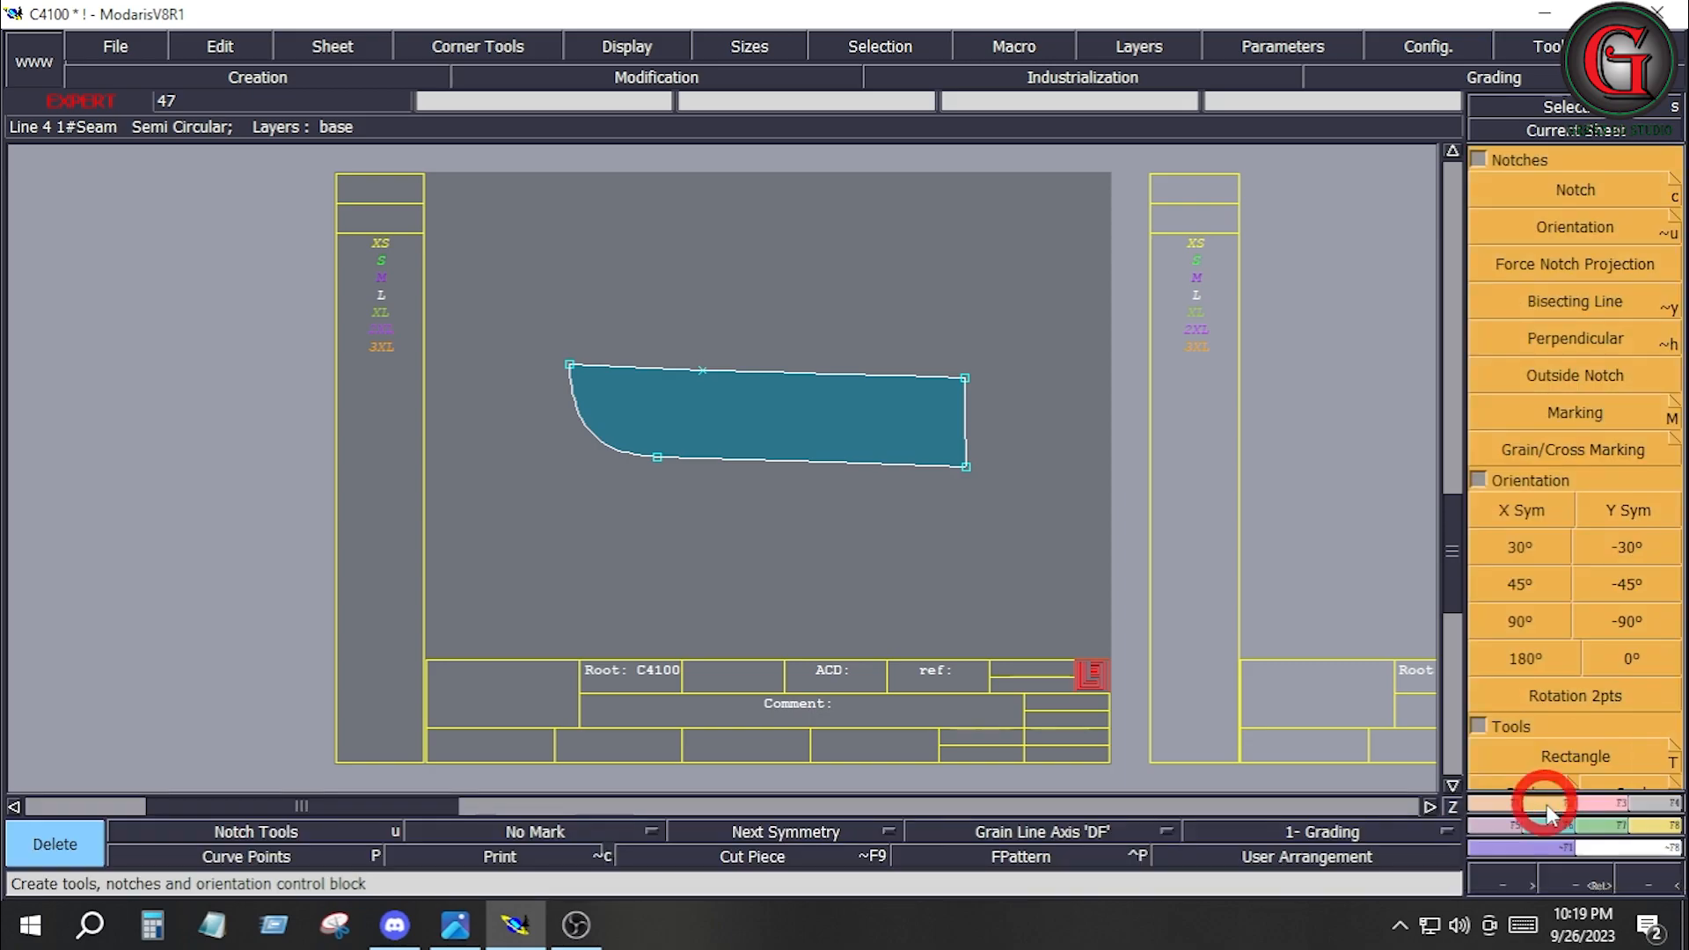
left_click(1606, 690)
left_click(571, 366)
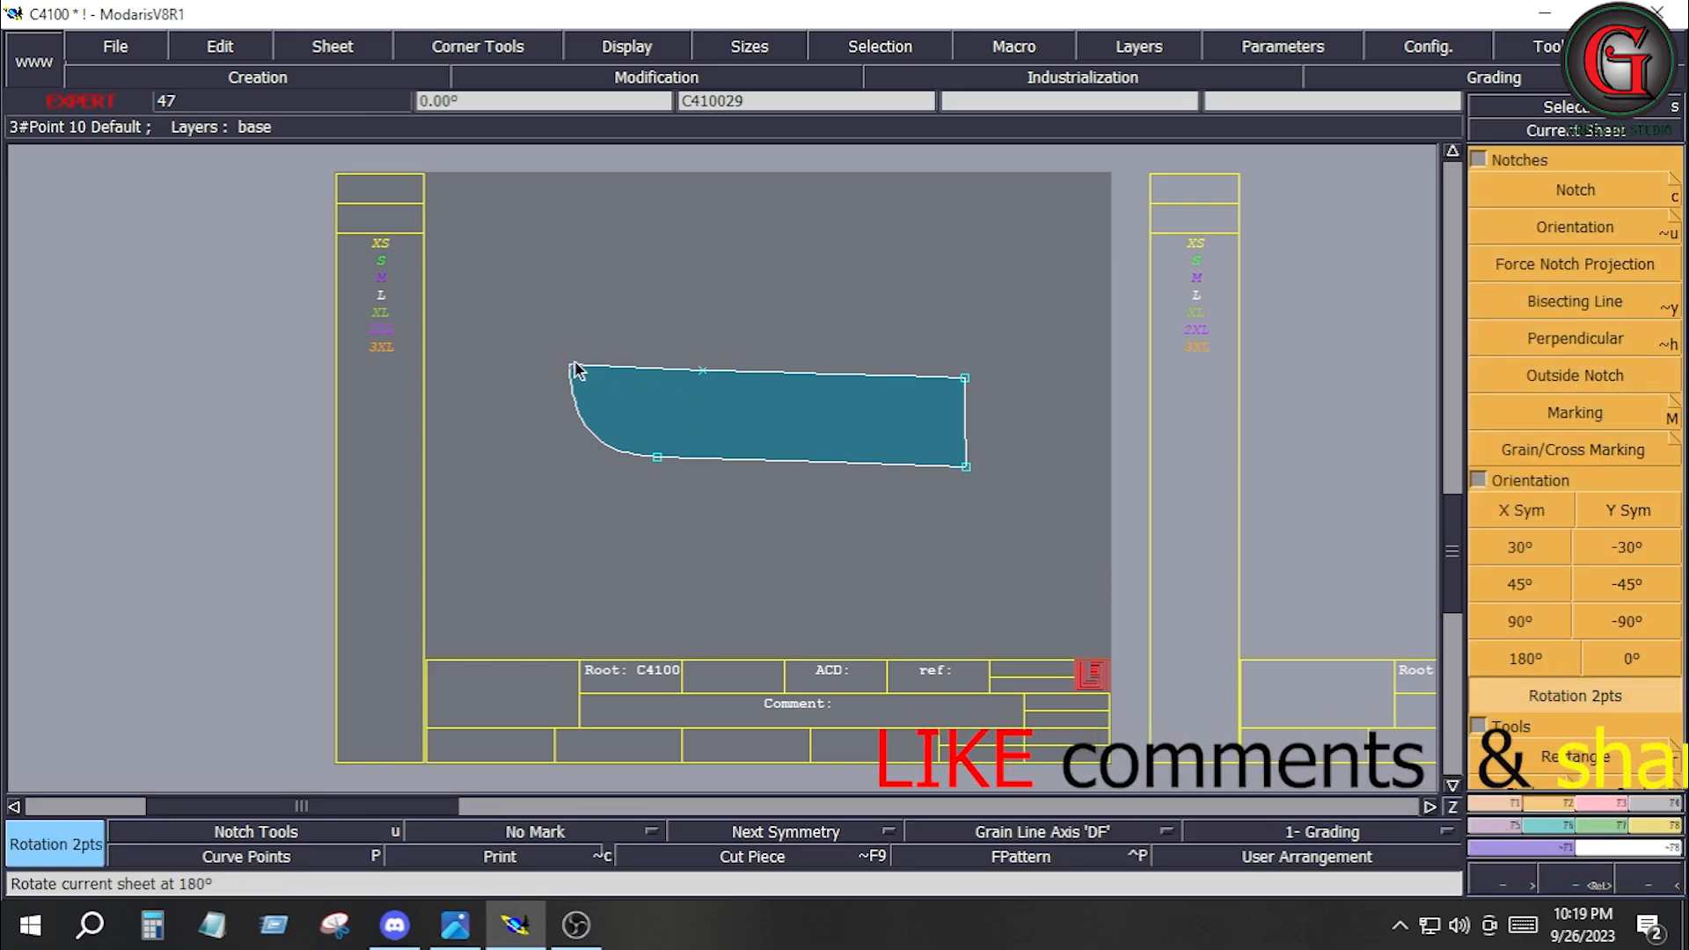
left_click(965, 379)
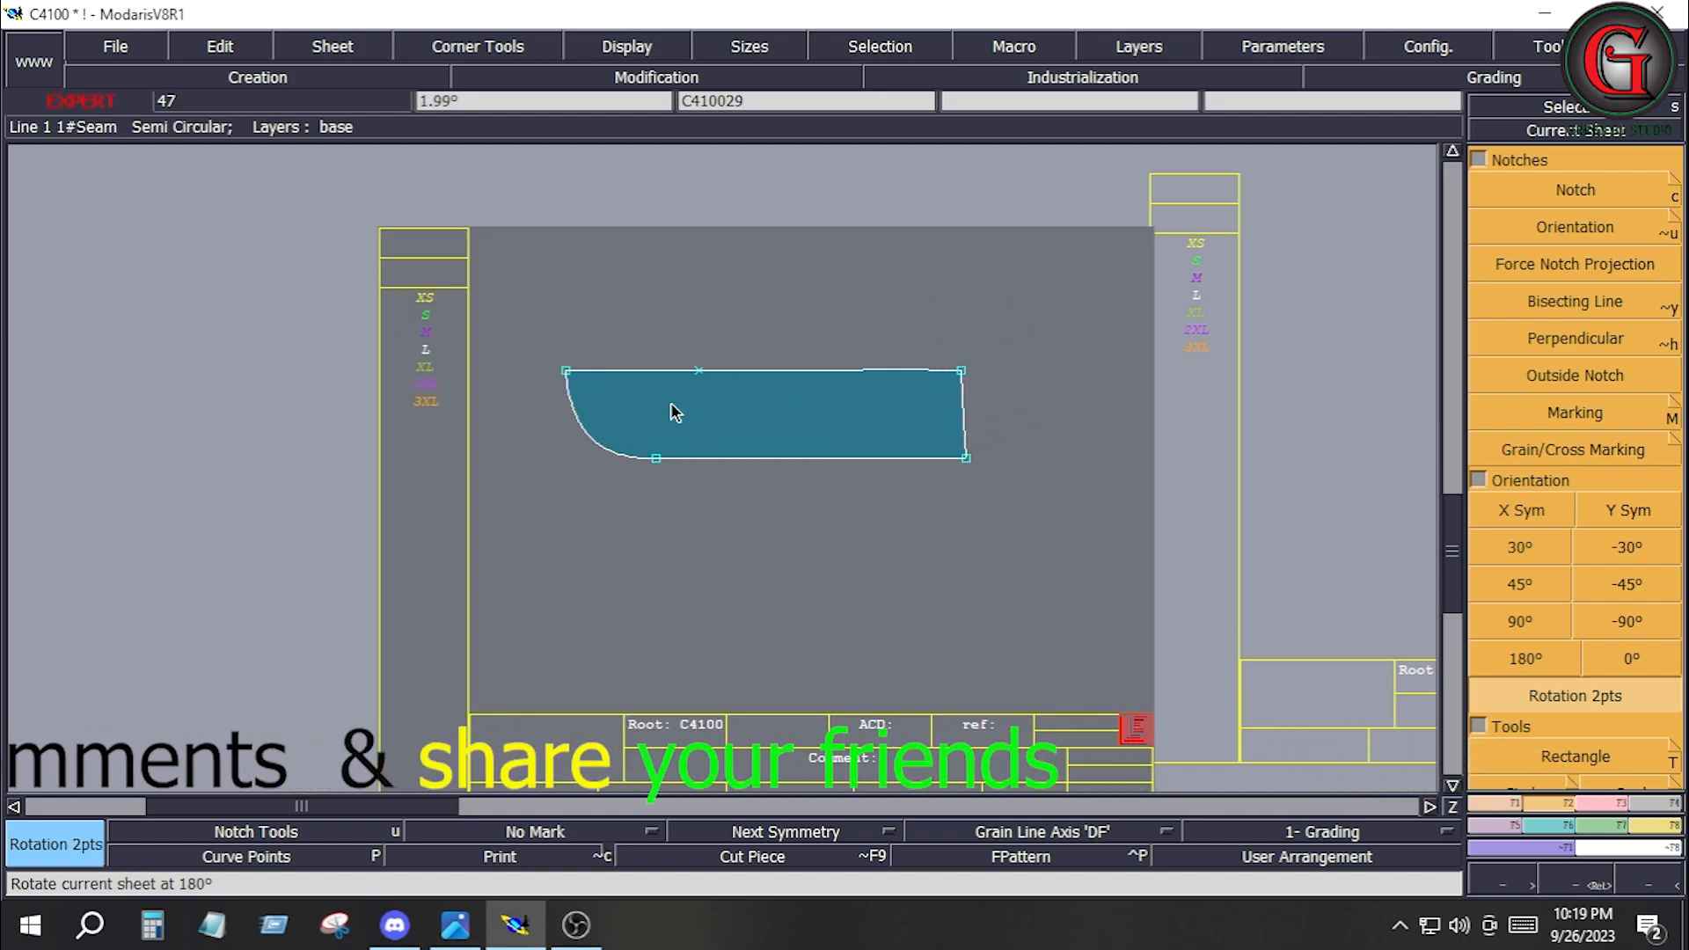
key("Delete")
left_click(698, 377)
Set a 0.5 inch line seam, beginning and end, on the short straight end of the curved fly piece.
left_click(1658, 807)
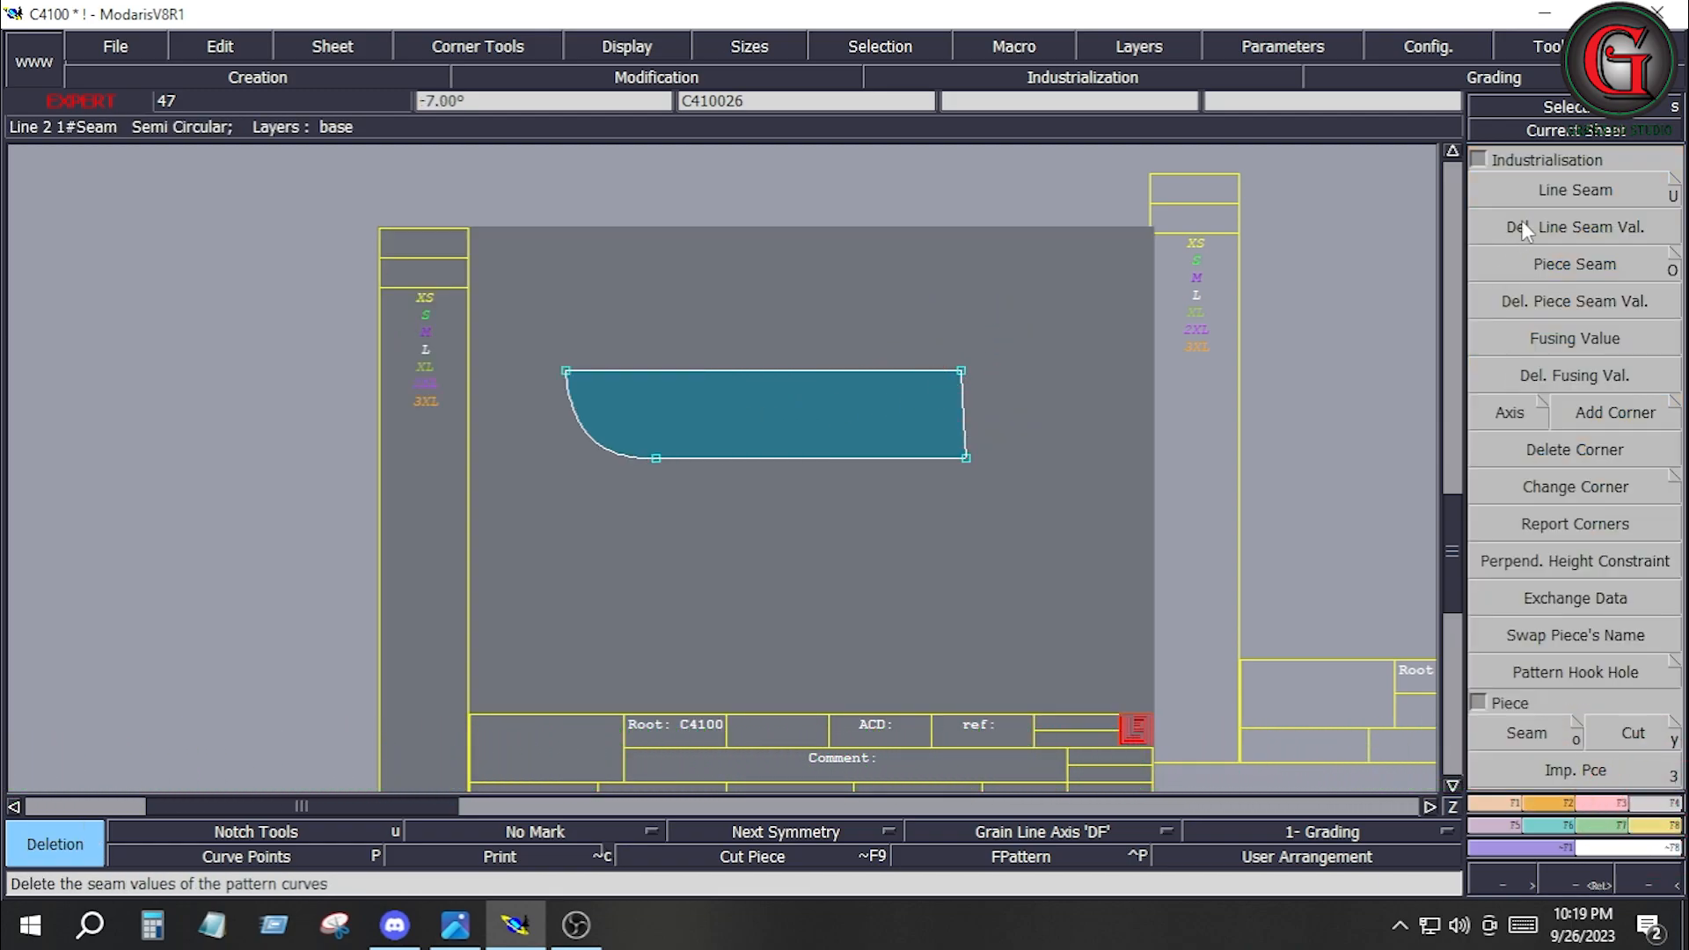
left_click(1575, 190)
left_click(967, 408)
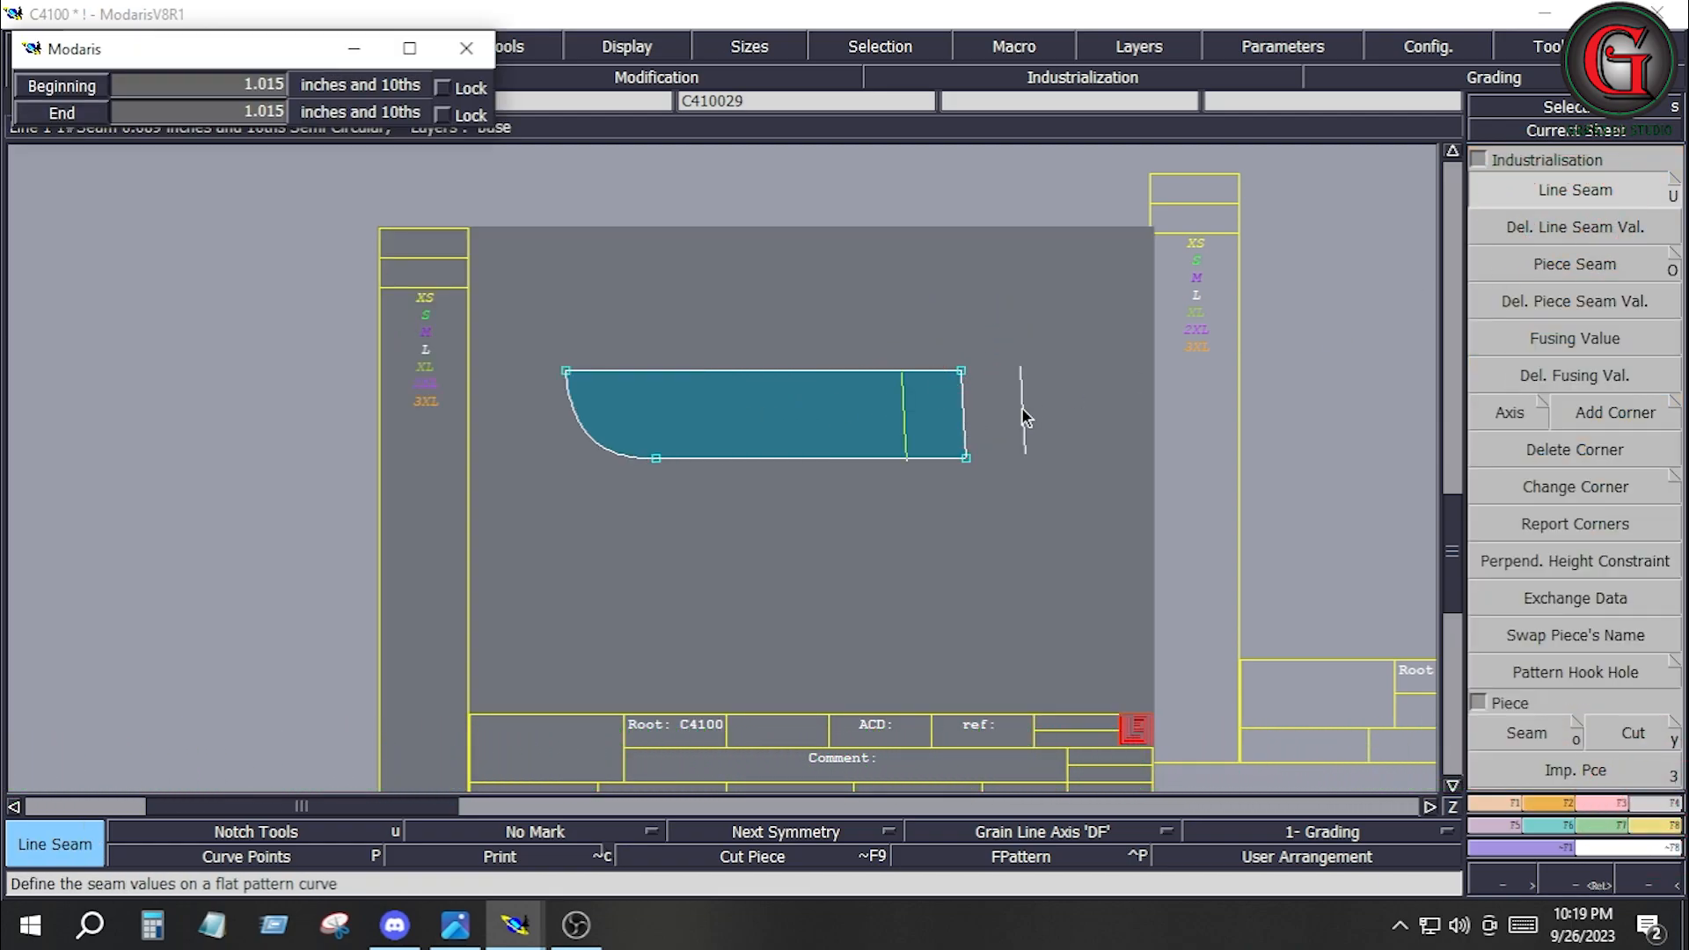
key("Down")
type(".5")
key("Down")
type(".5")
key("Down")
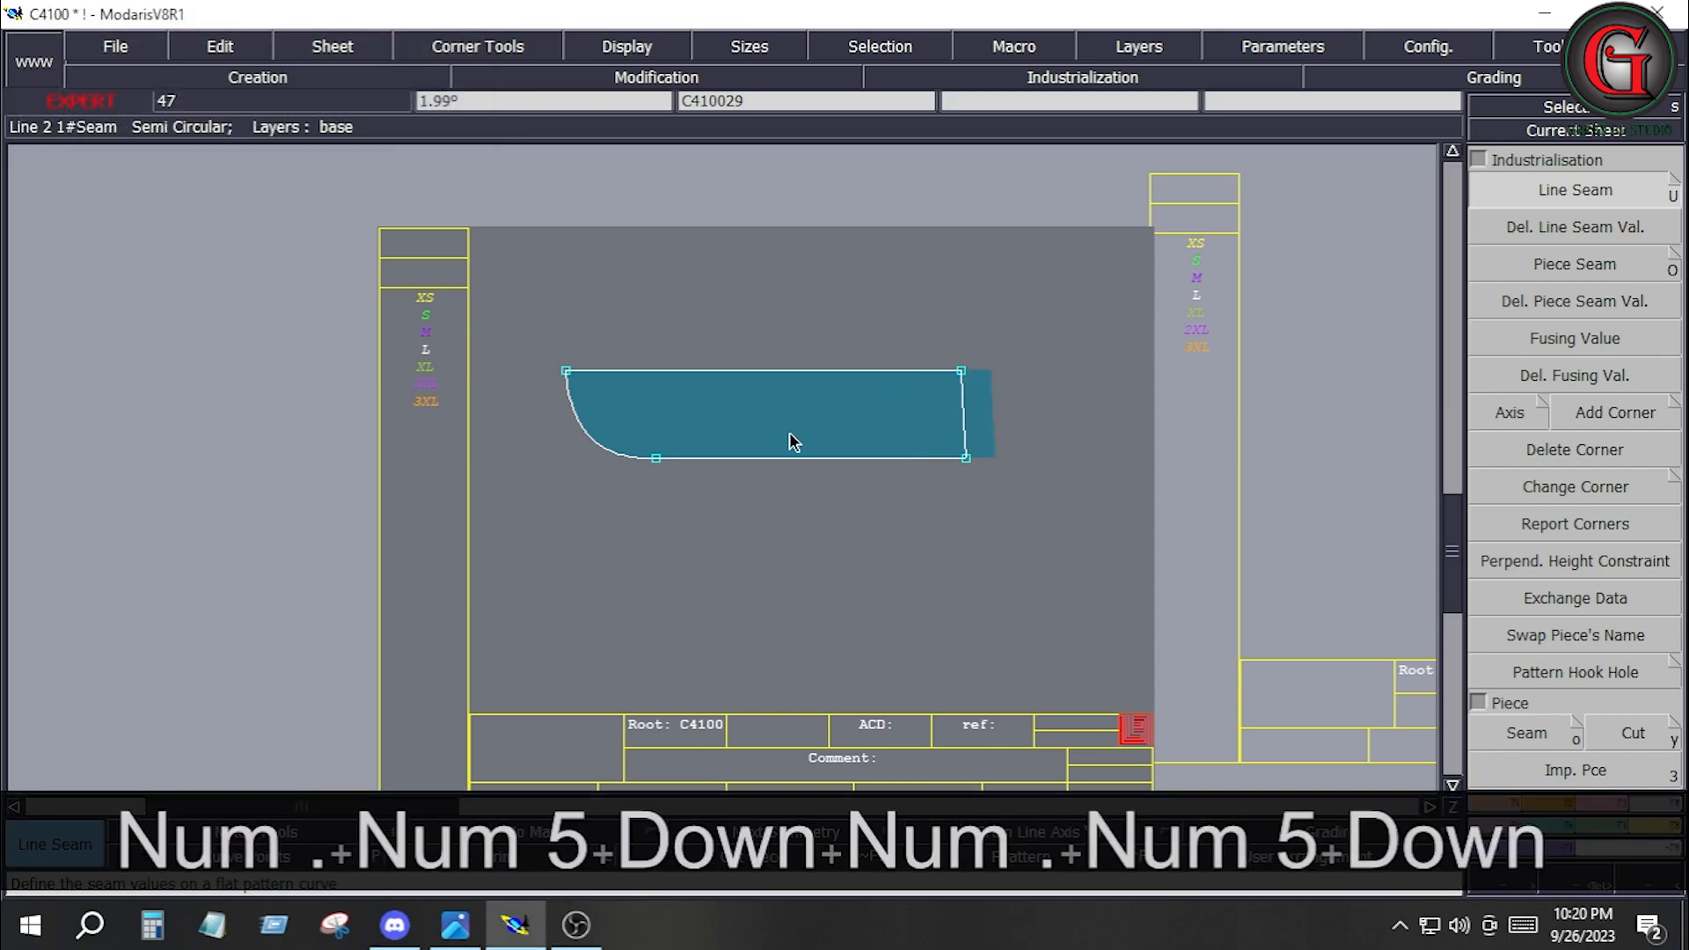
Copy the curved fly piece and set a 0.4 inch seam allowance, beginning and end, on all edges of the copy.
key("ctrl+j")
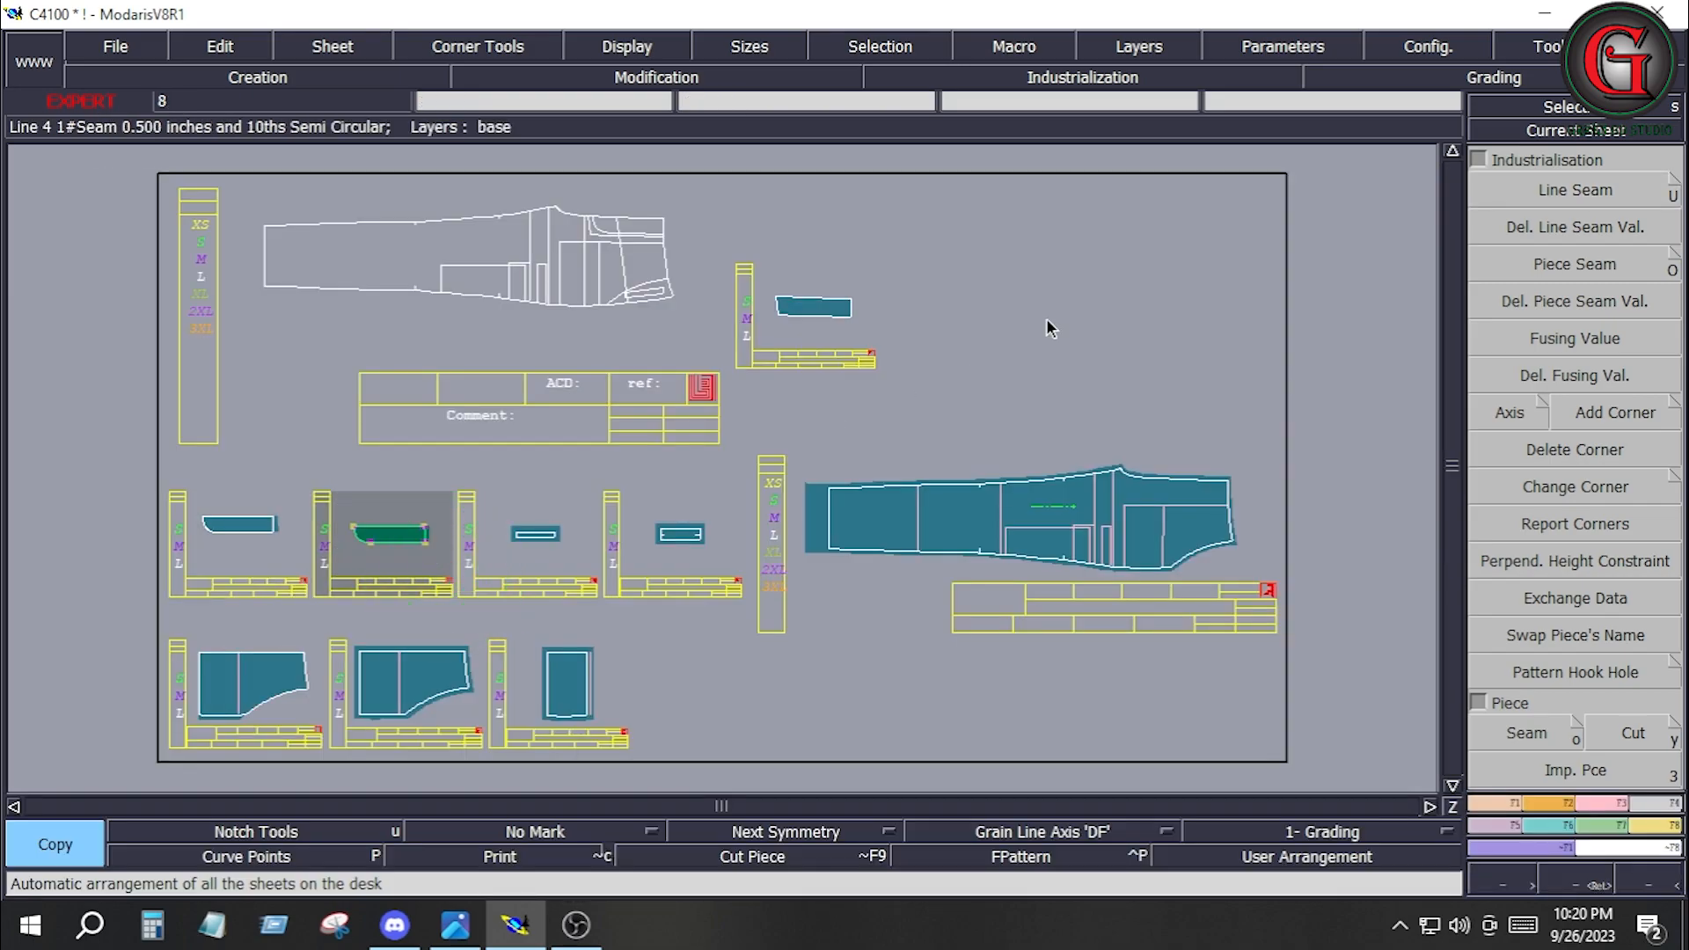
left_click(1548, 190)
left_click(392, 533)
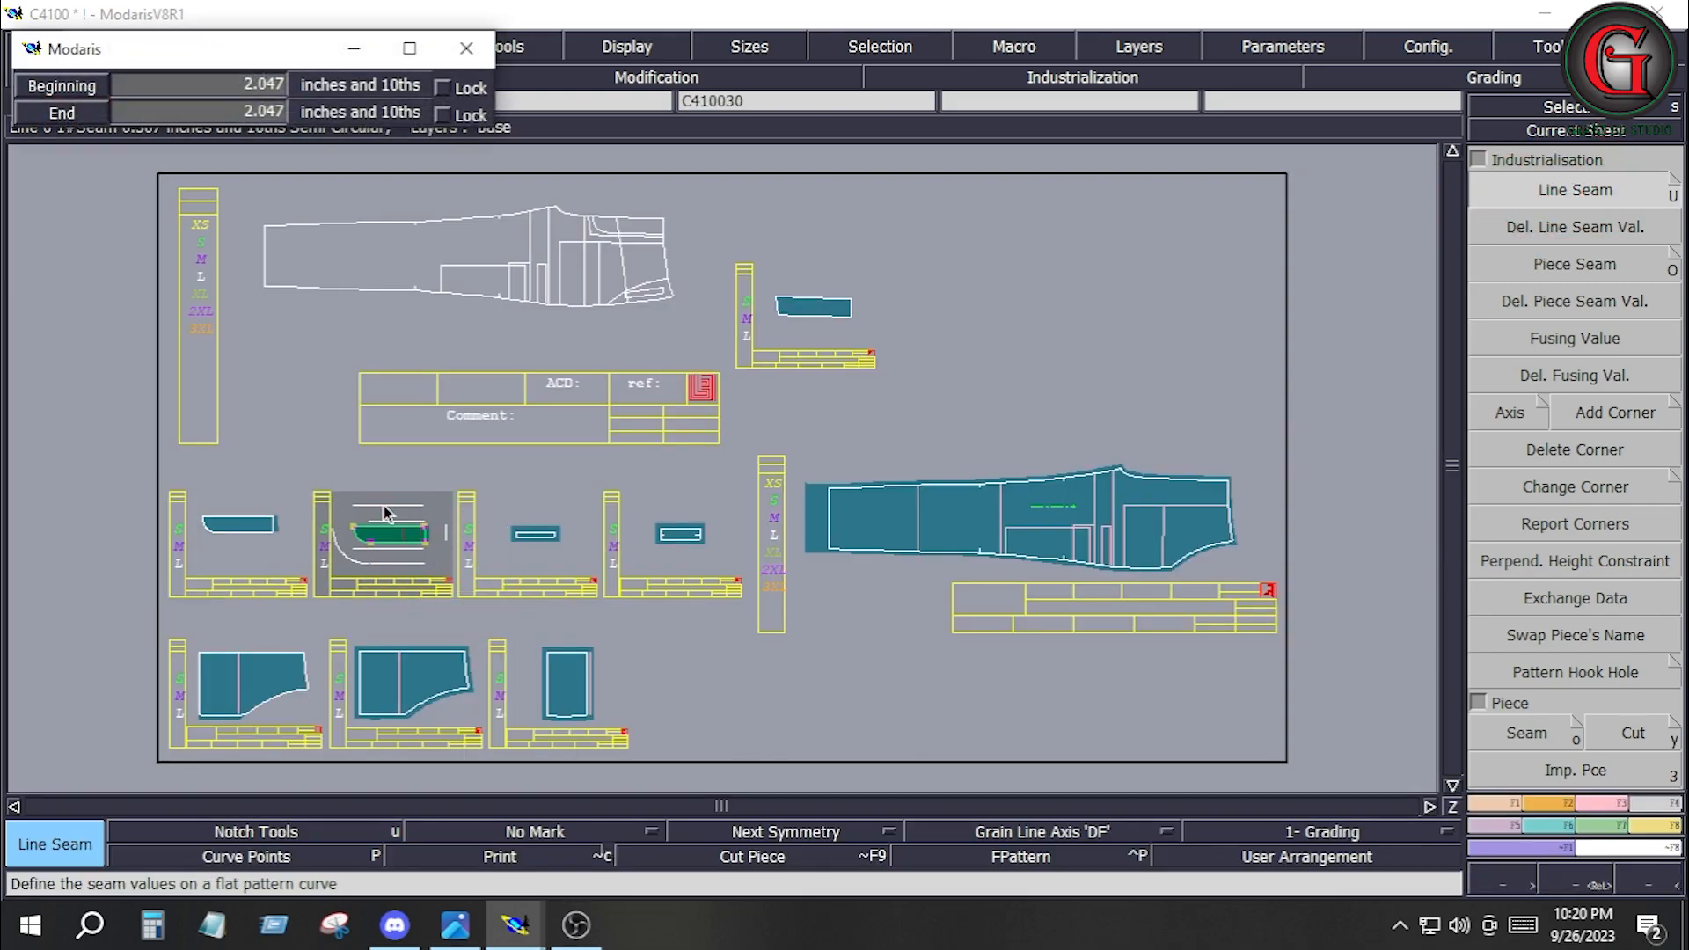
key("Down")
type(".4")
key("Down")
type(".4")
key("Down")
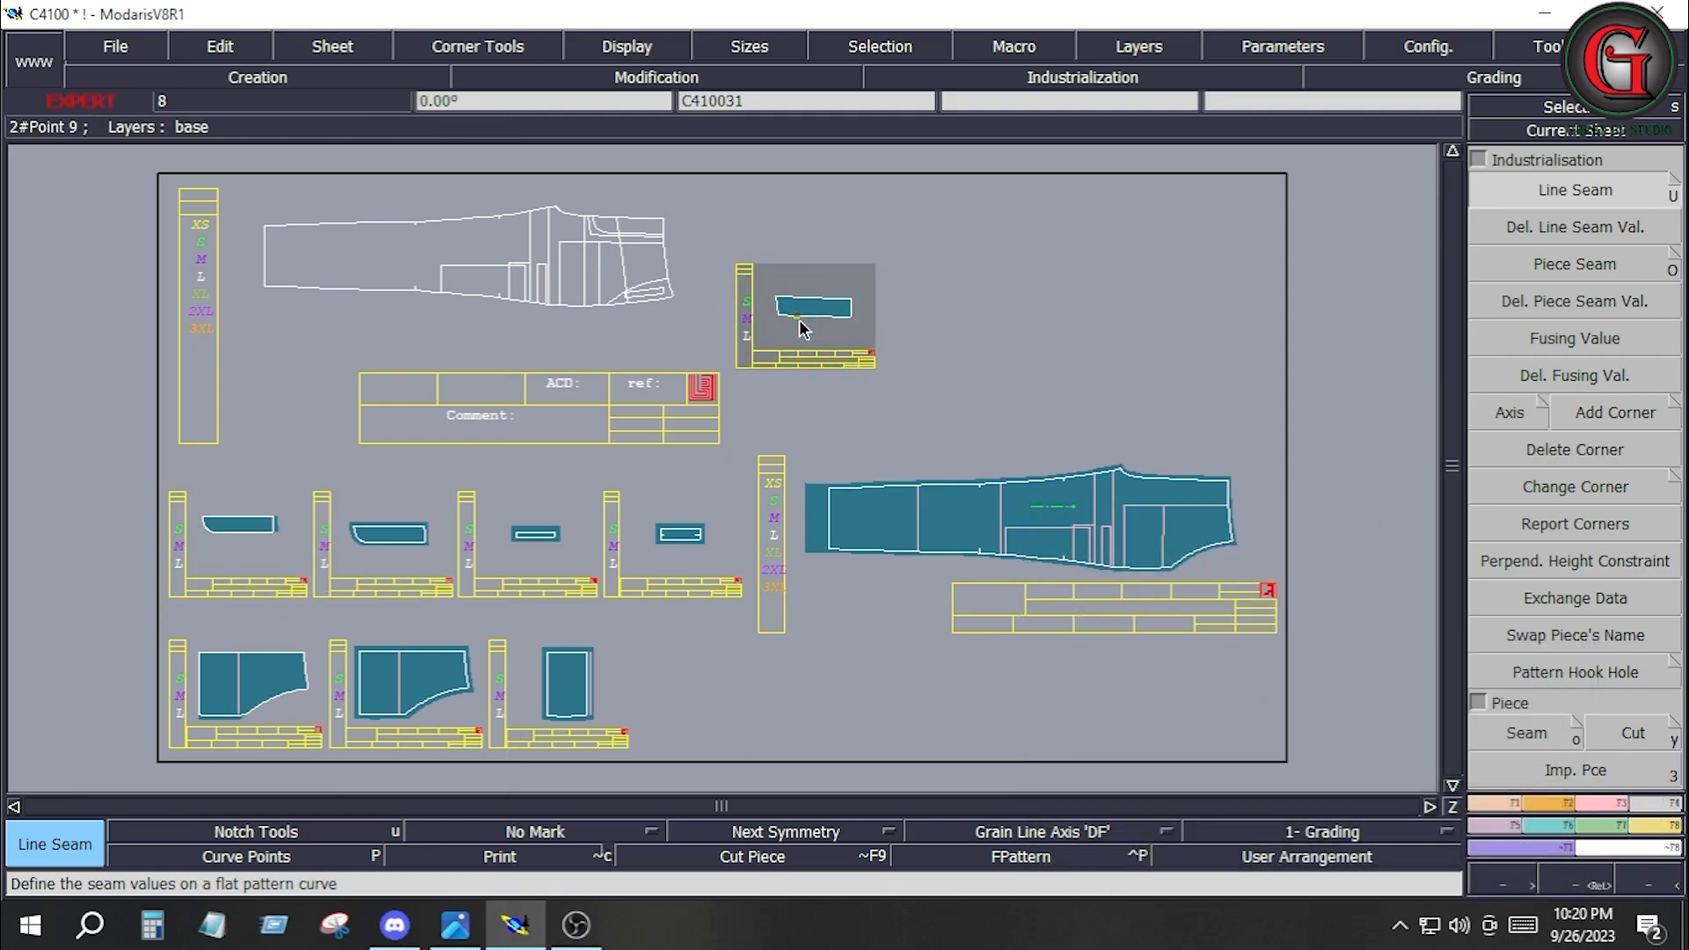
key("Home")
left_click(1564, 825)
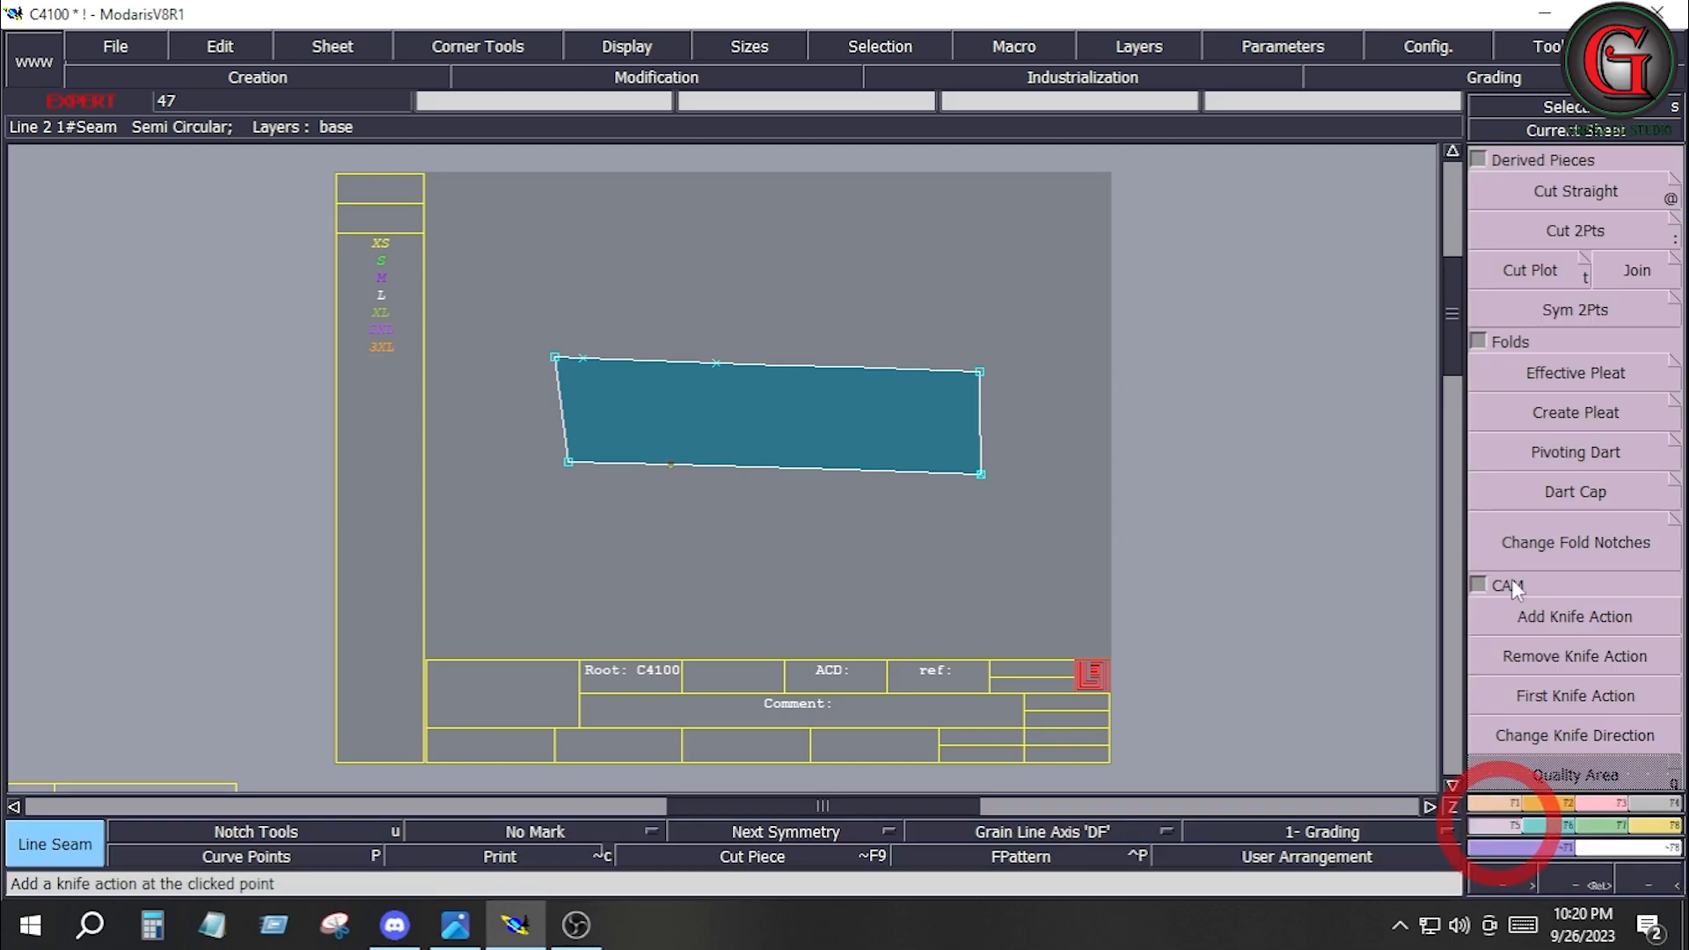
left_click(1601, 315)
left_click(568, 461)
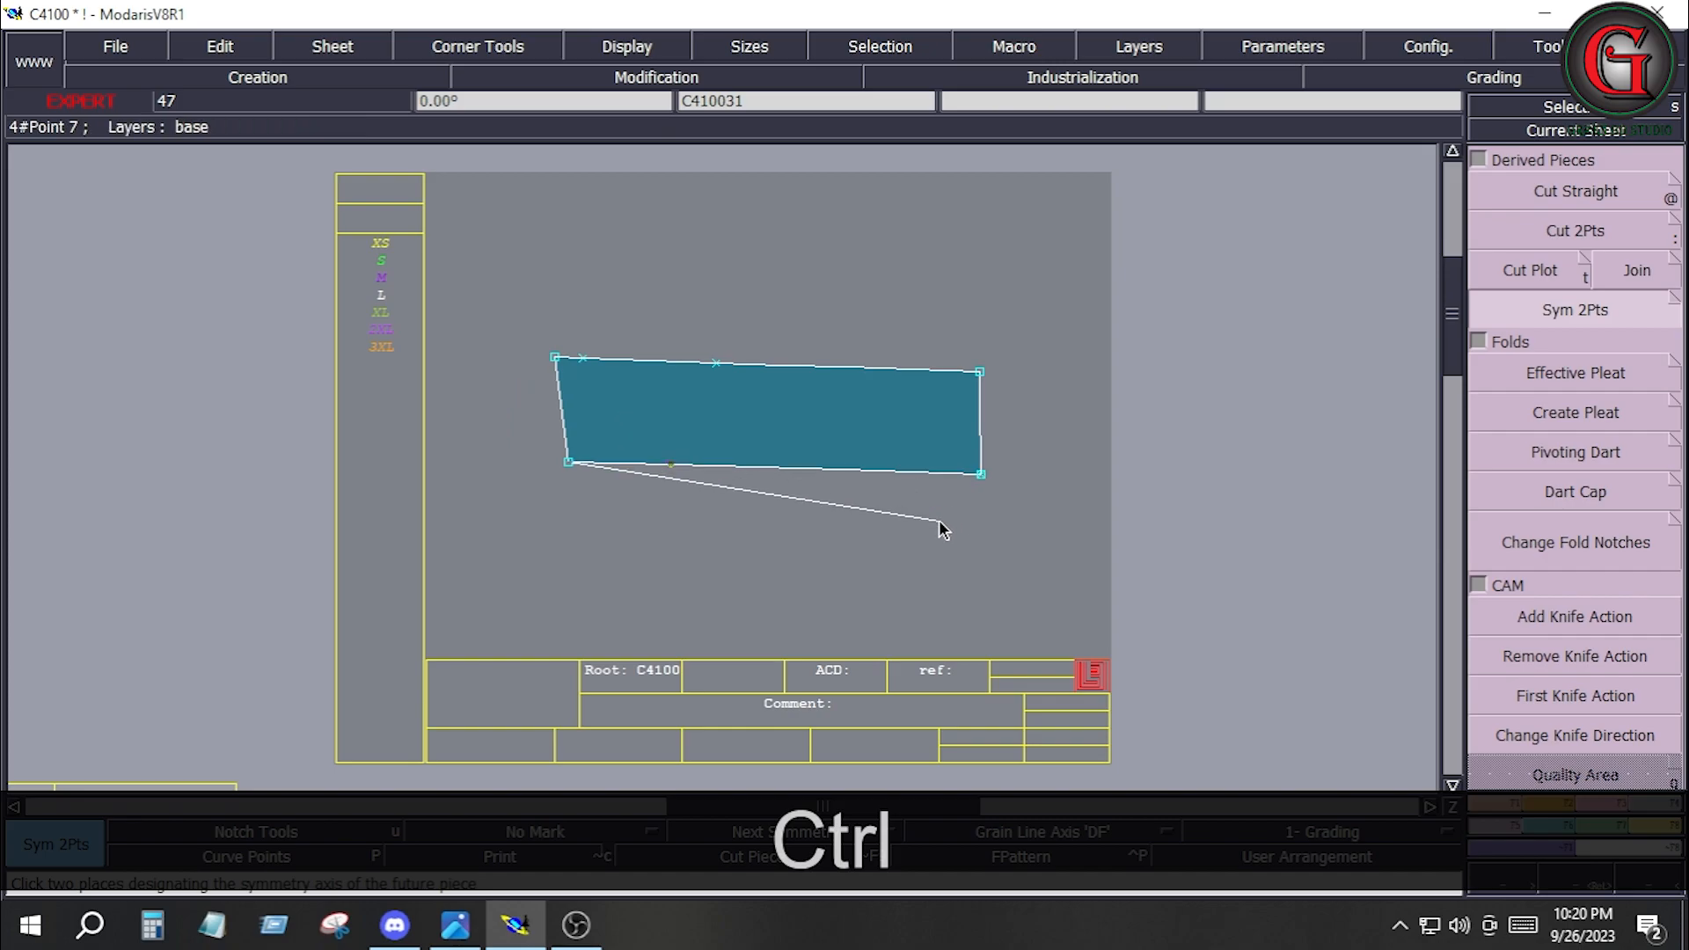
Rotate the angular fly piece C410031 by two points so its lower long edge lies horizontal.
left_click(1544, 799)
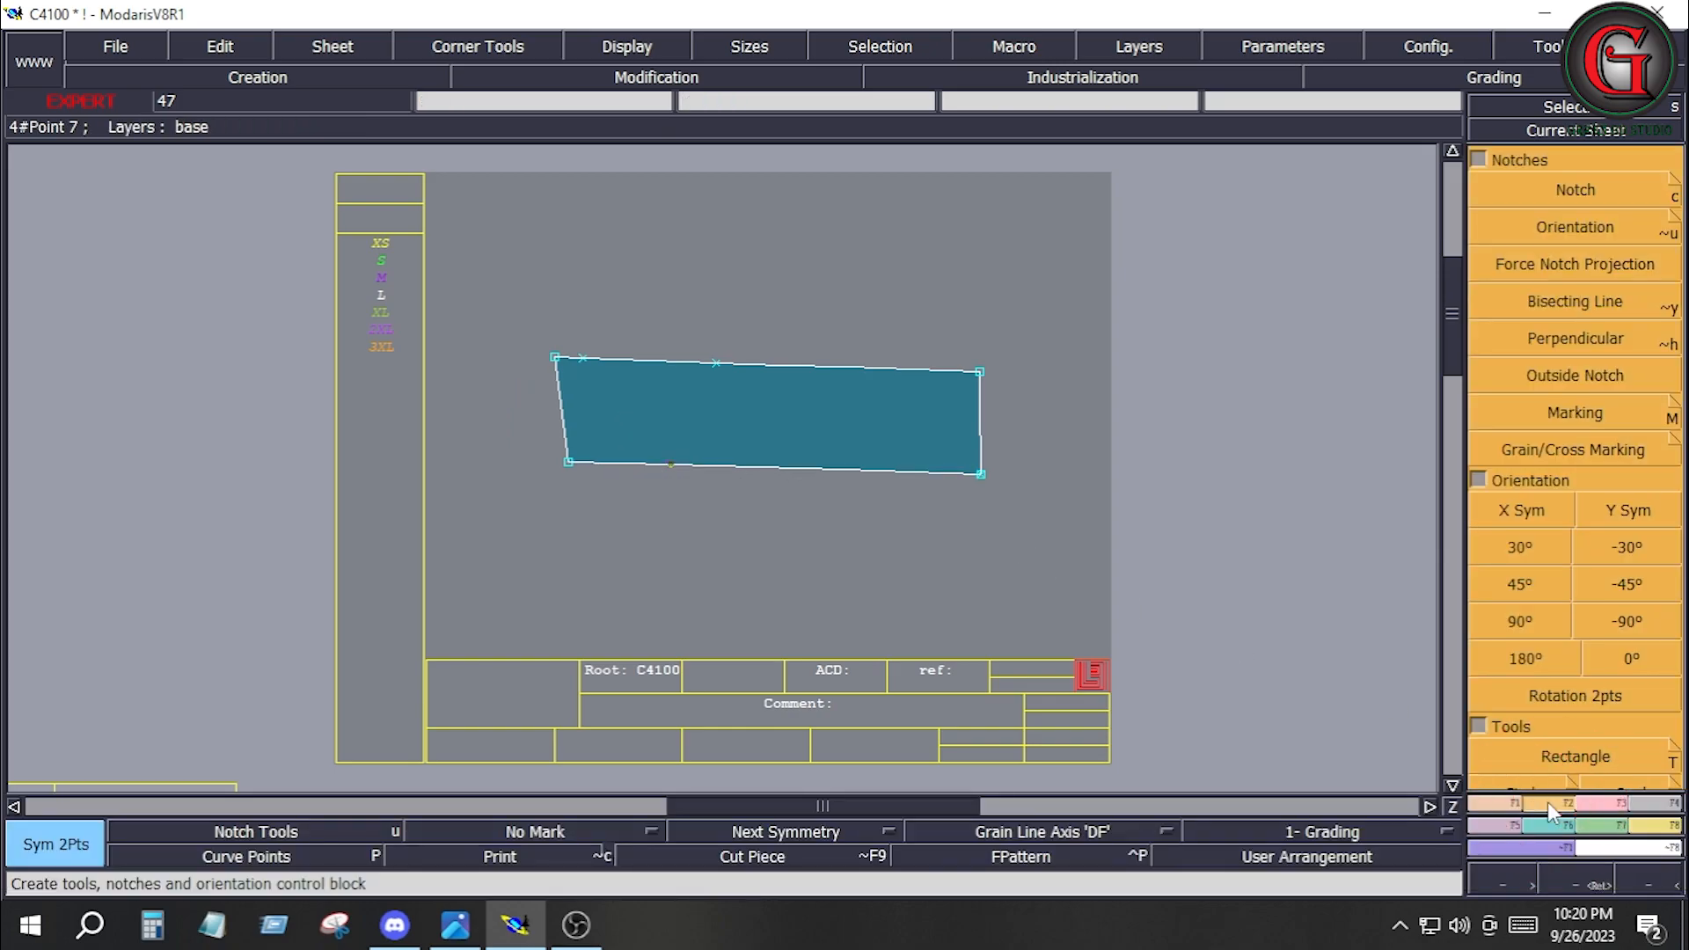
left_click(1618, 691)
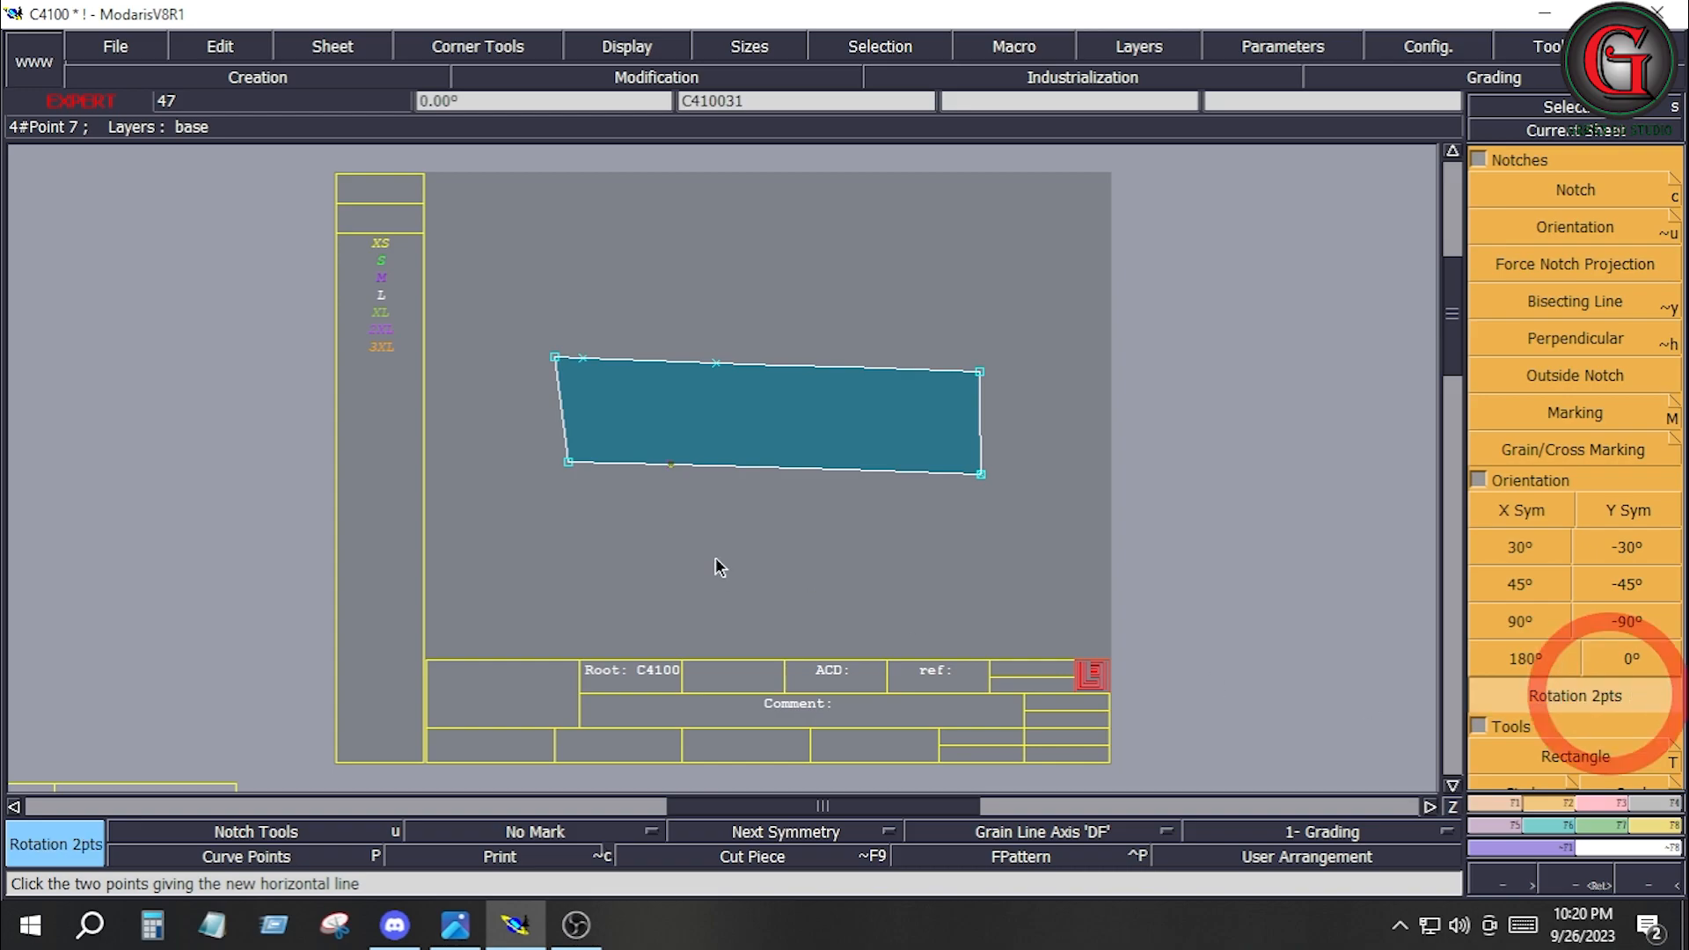
left_click(568, 466)
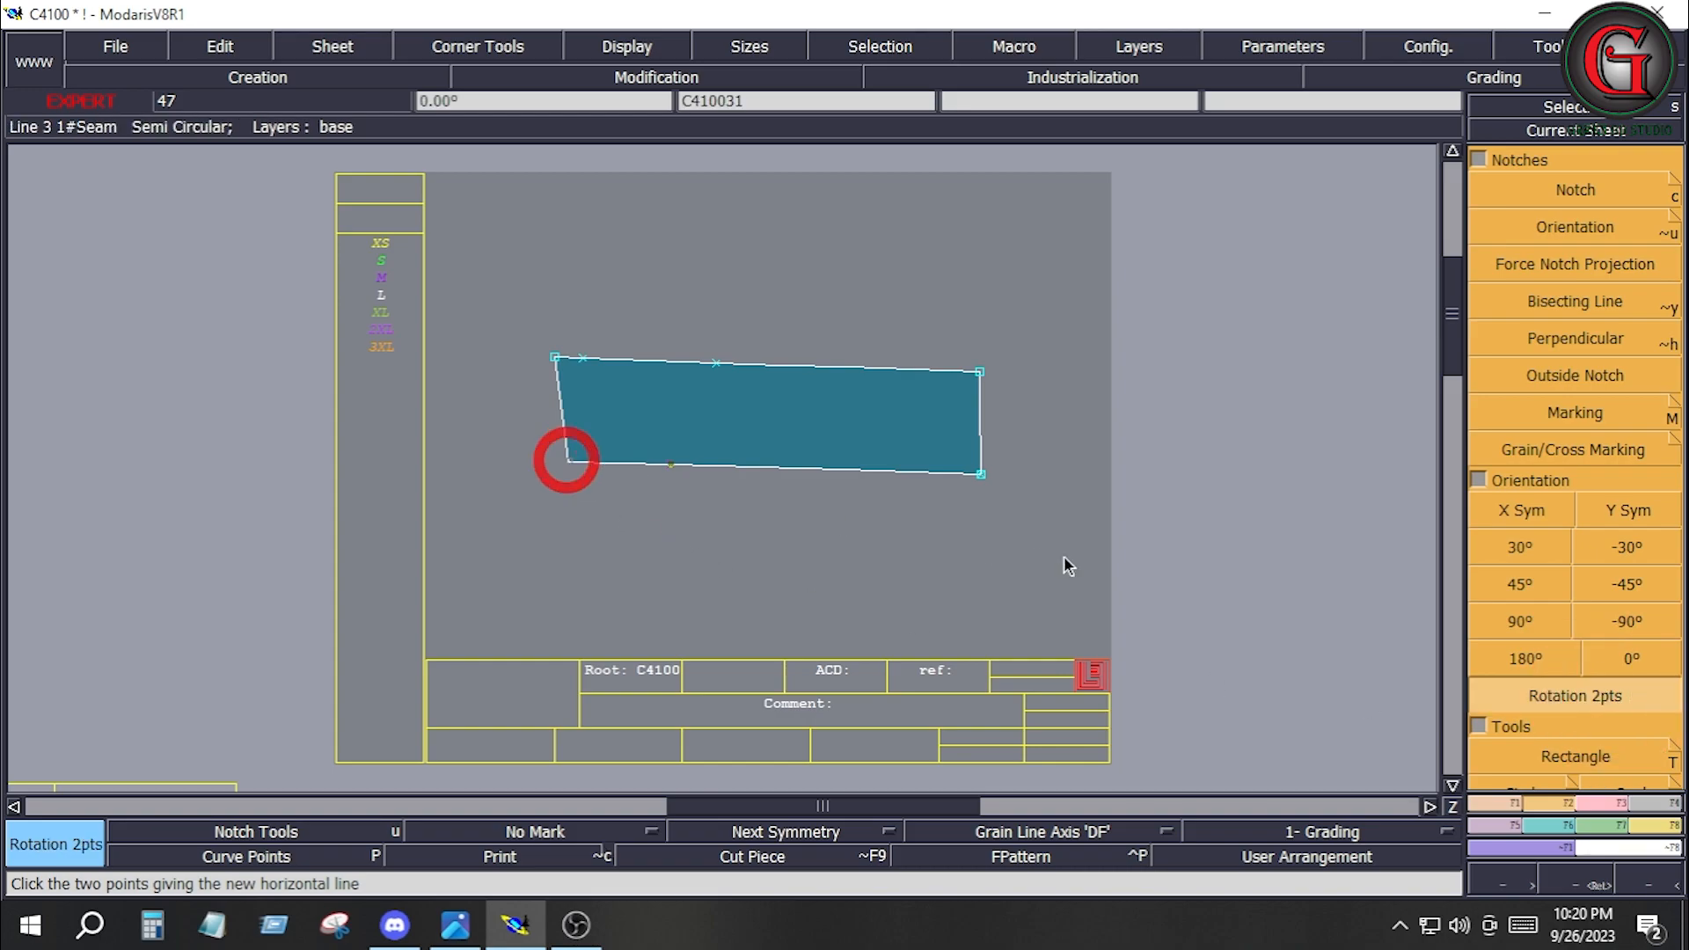
left_click(981, 474)
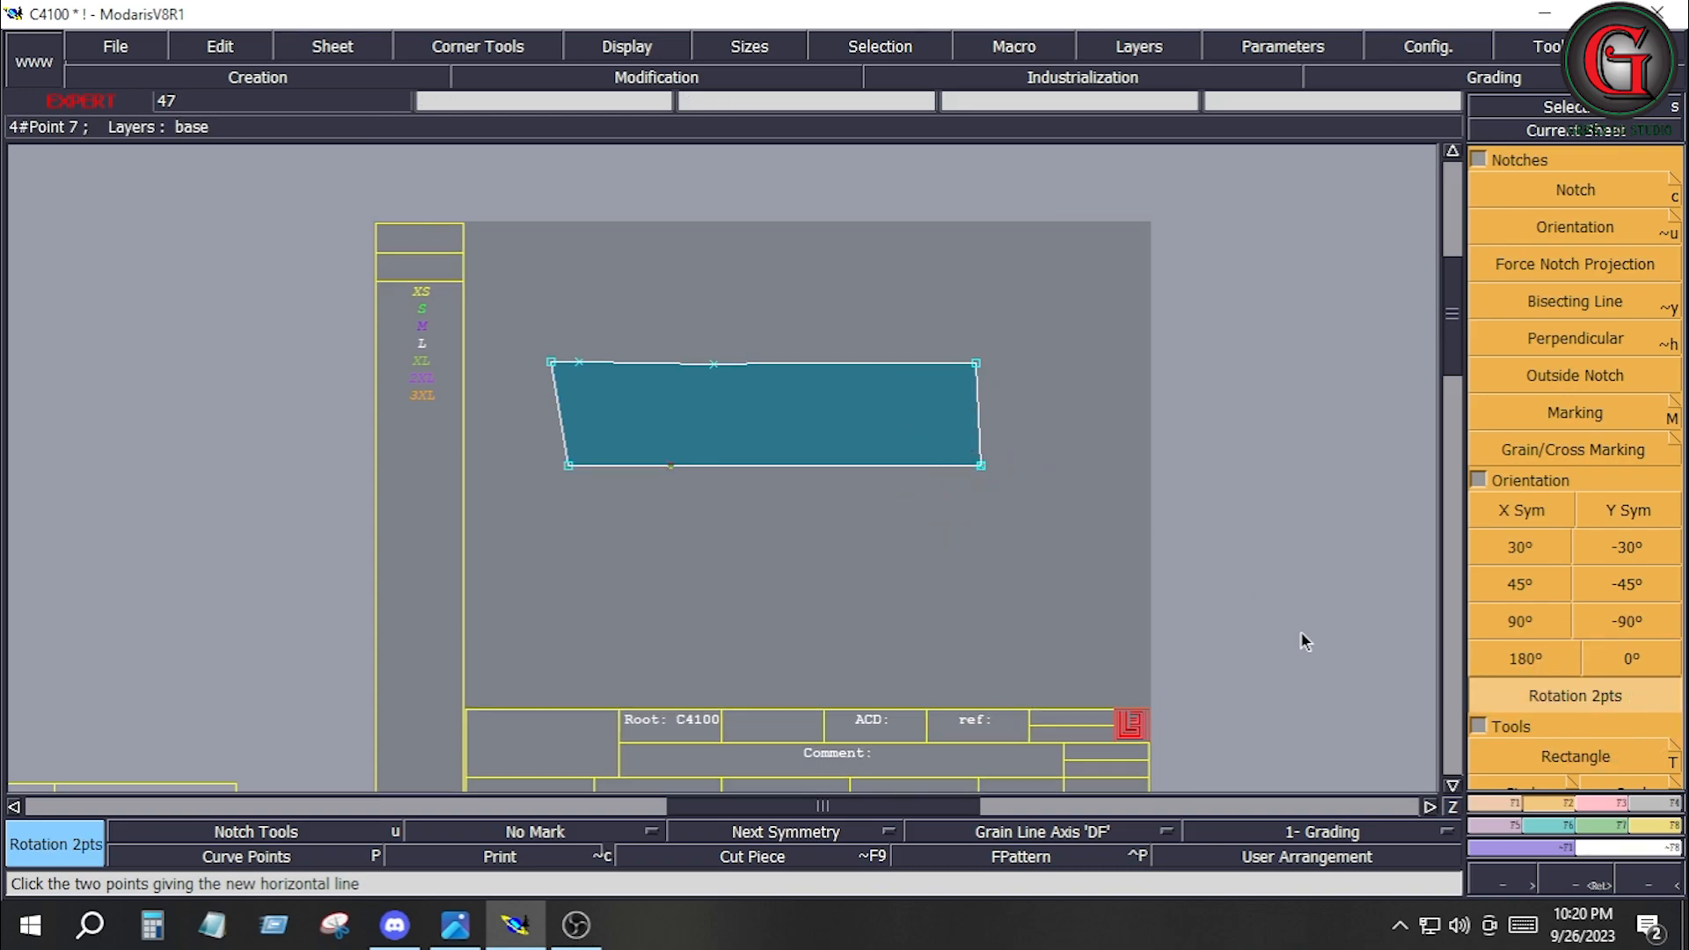
Create a symmetrical double fly piece from C410031 with Sym 2Pts, using its lower long edge as the axis.
key("F4")
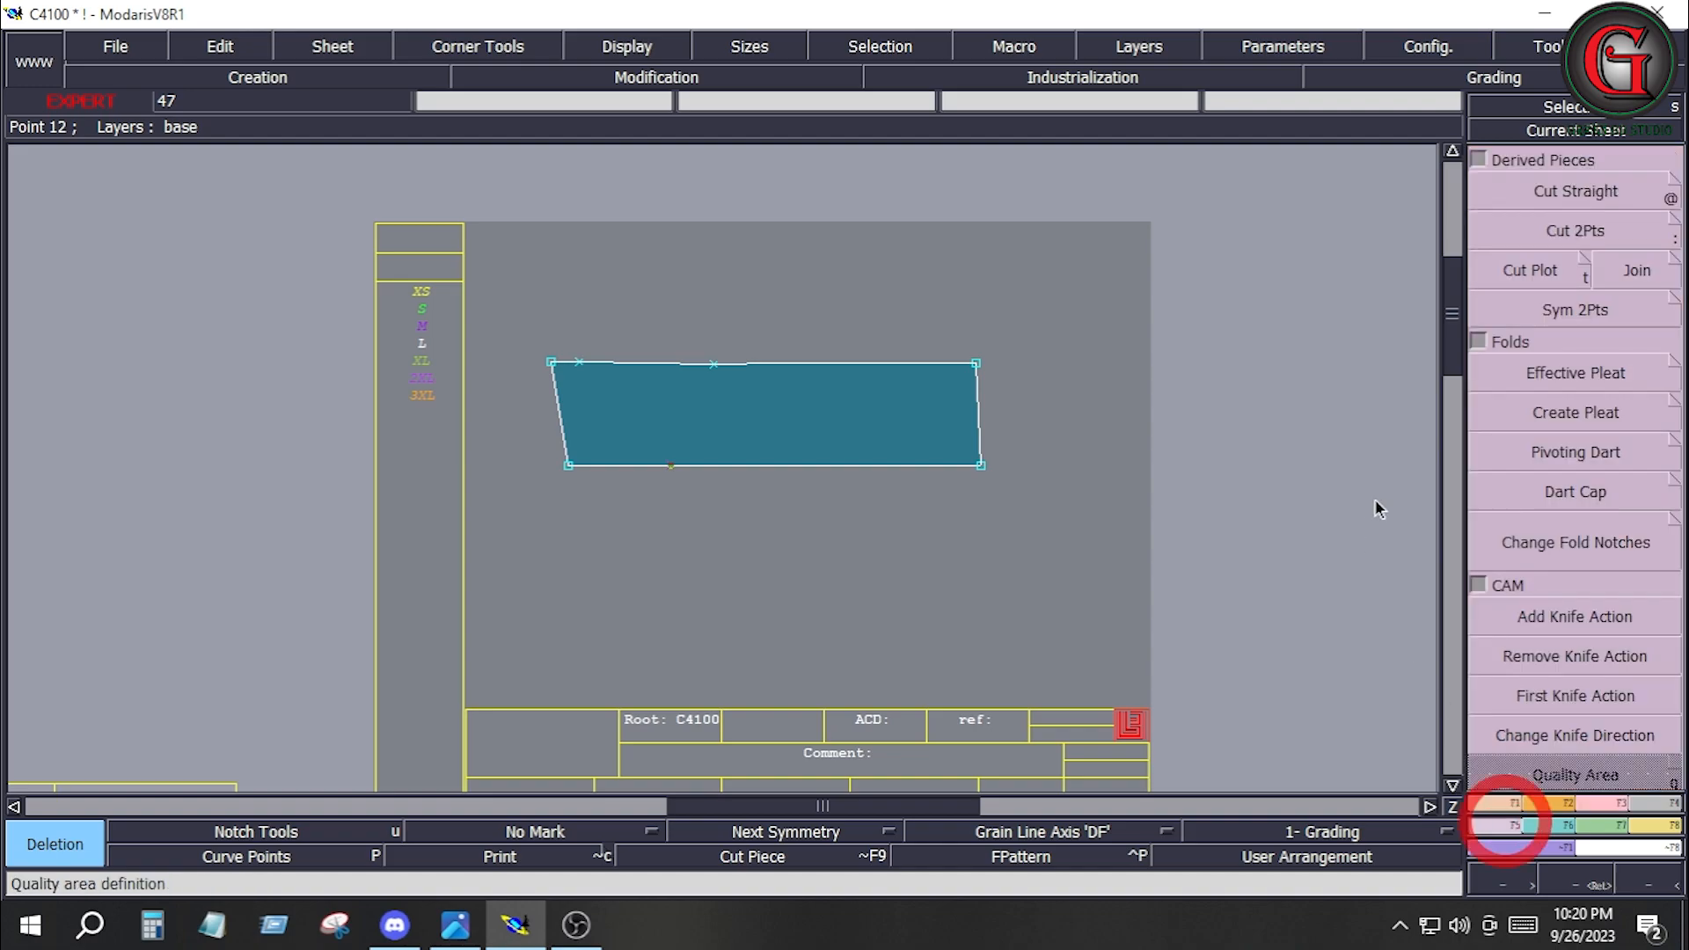
left_click(1576, 309)
left_click(570, 468, "ctrl")
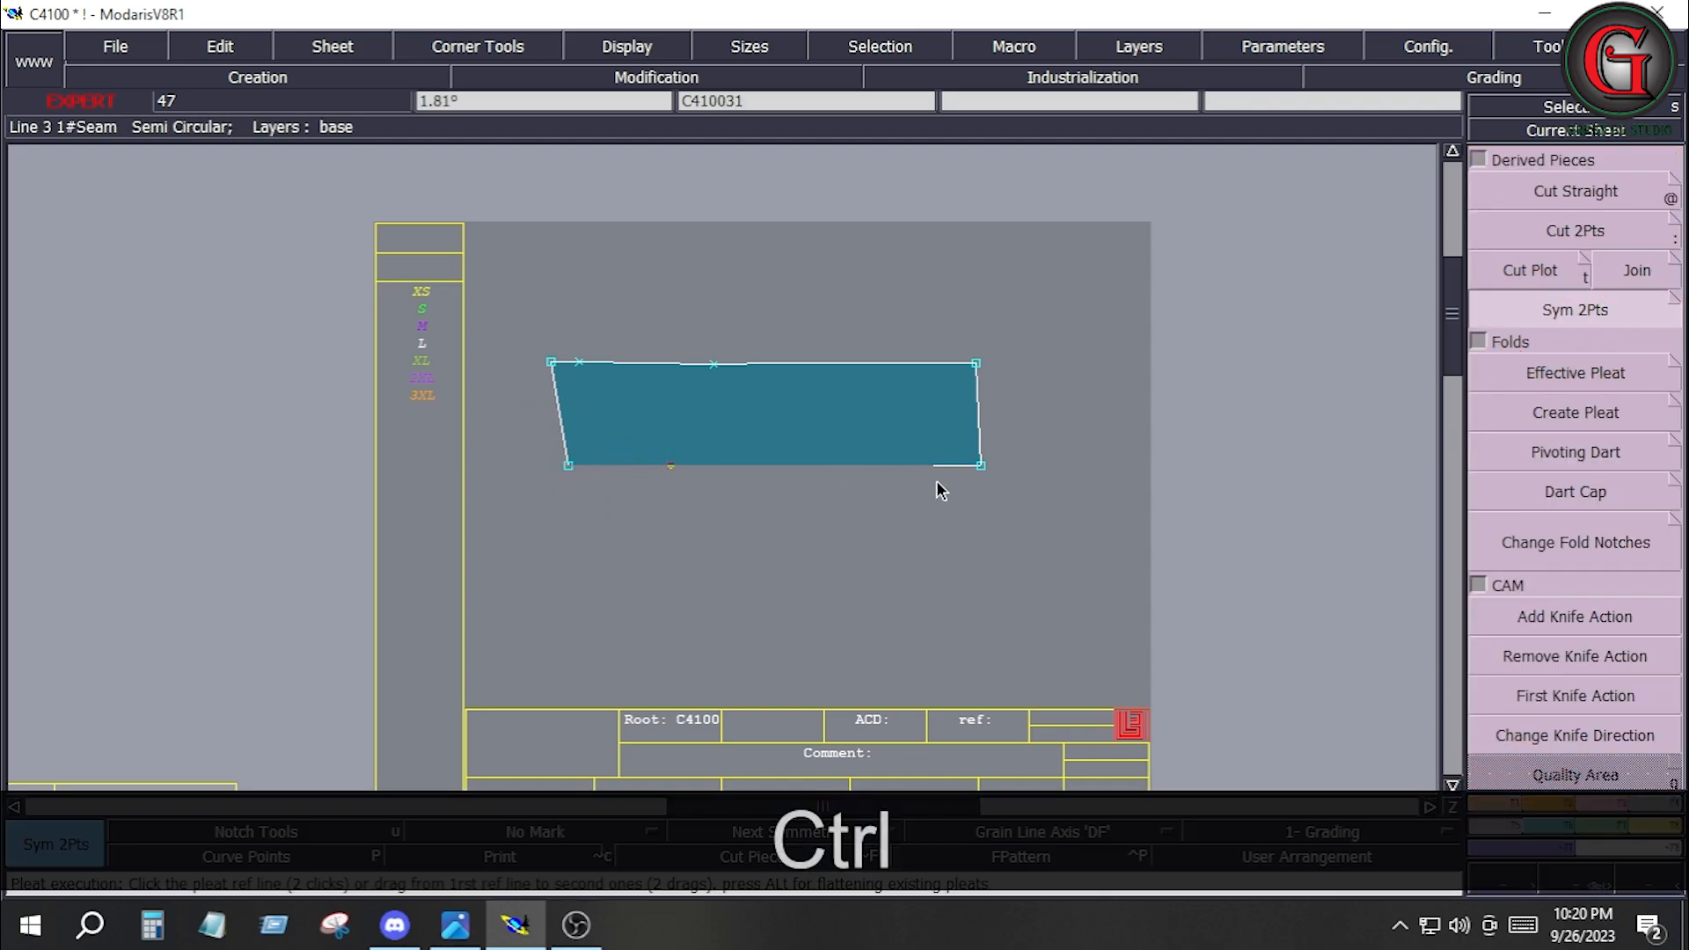
left_click(979, 468, "ctrl")
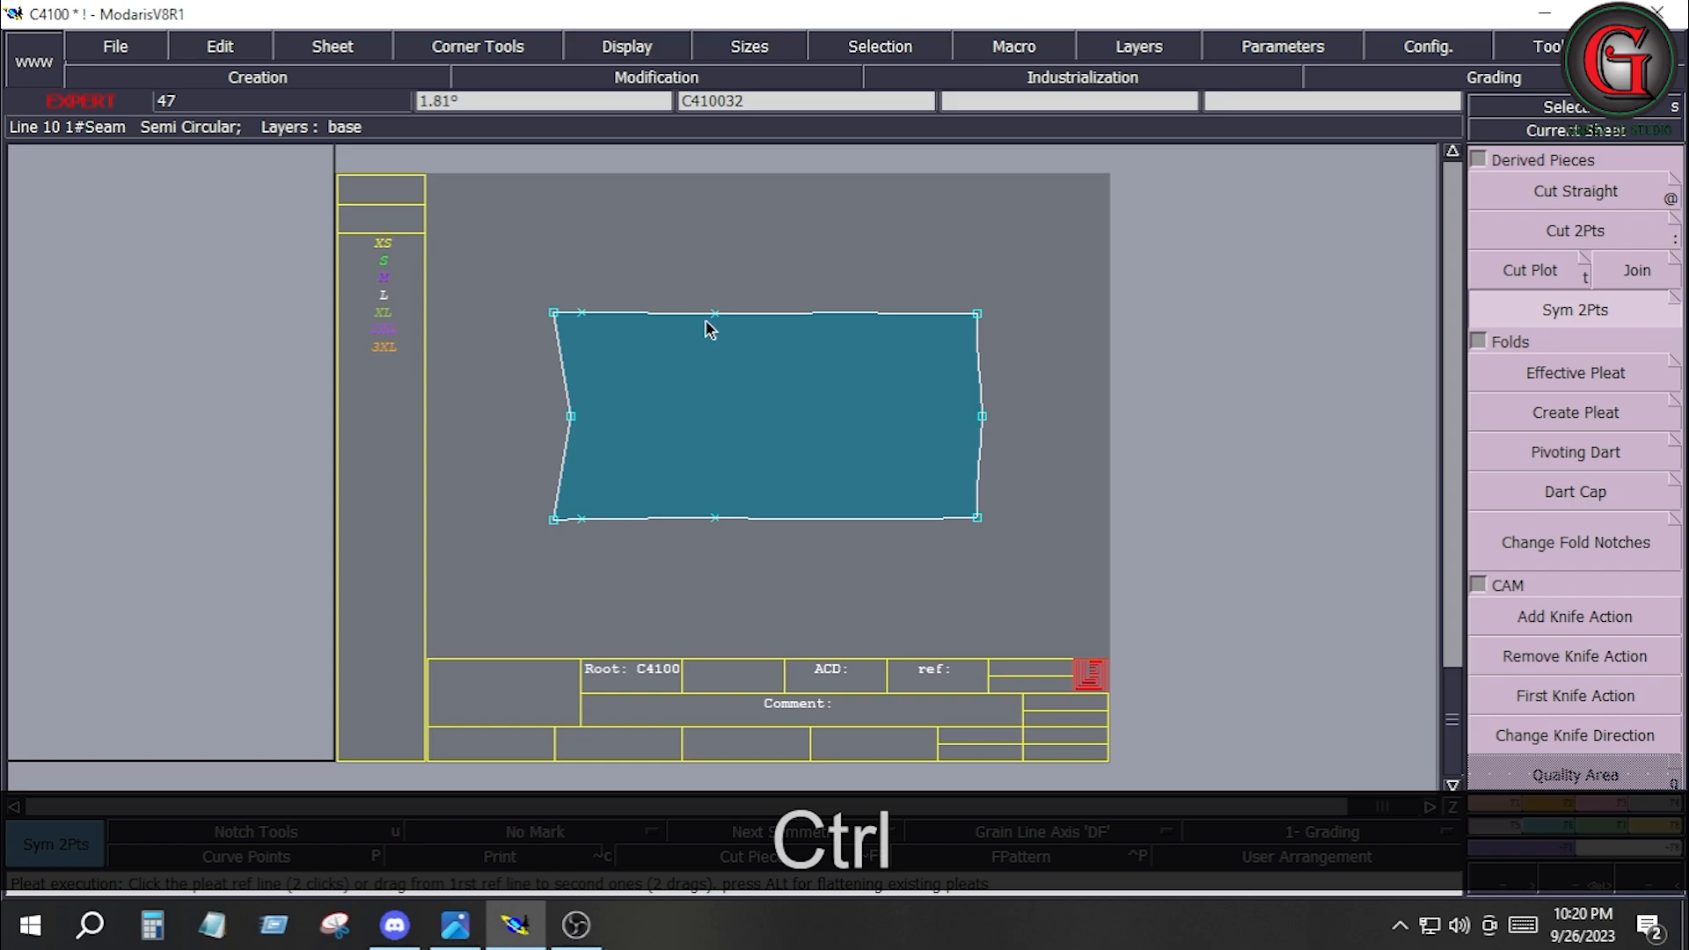
Delete the extra points along the two outer long edges of the mirrored fly piece C410032.
key("Delete")
left_click(715, 310)
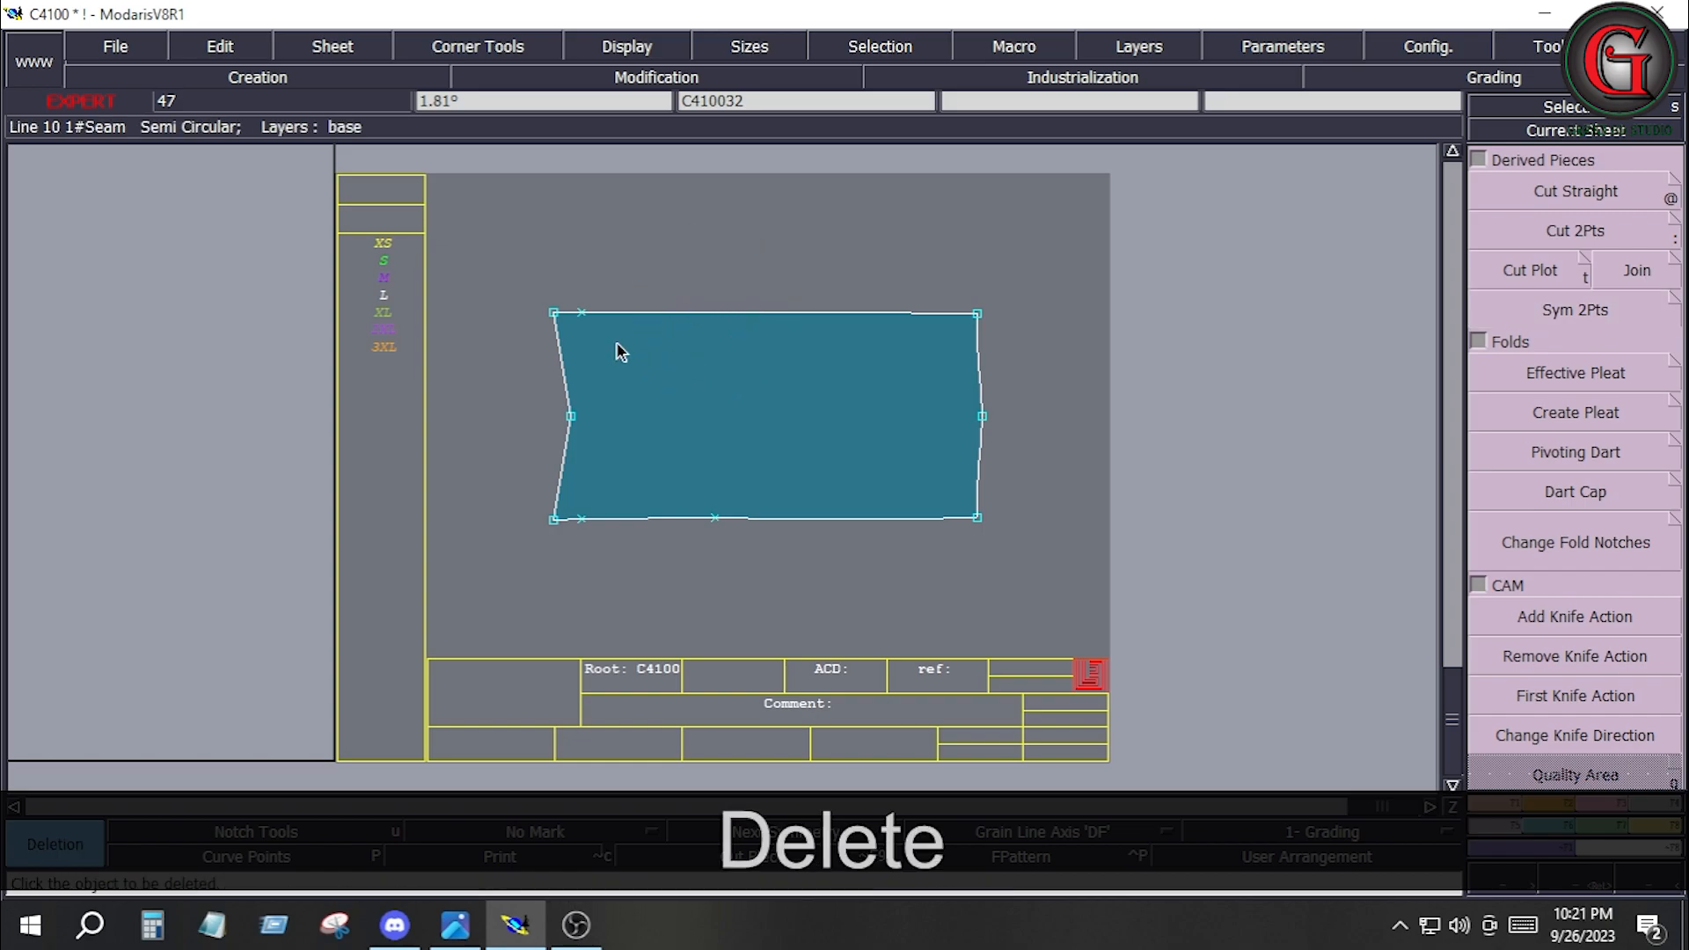
left_click(582, 312)
left_click(581, 518)
left_click(713, 518)
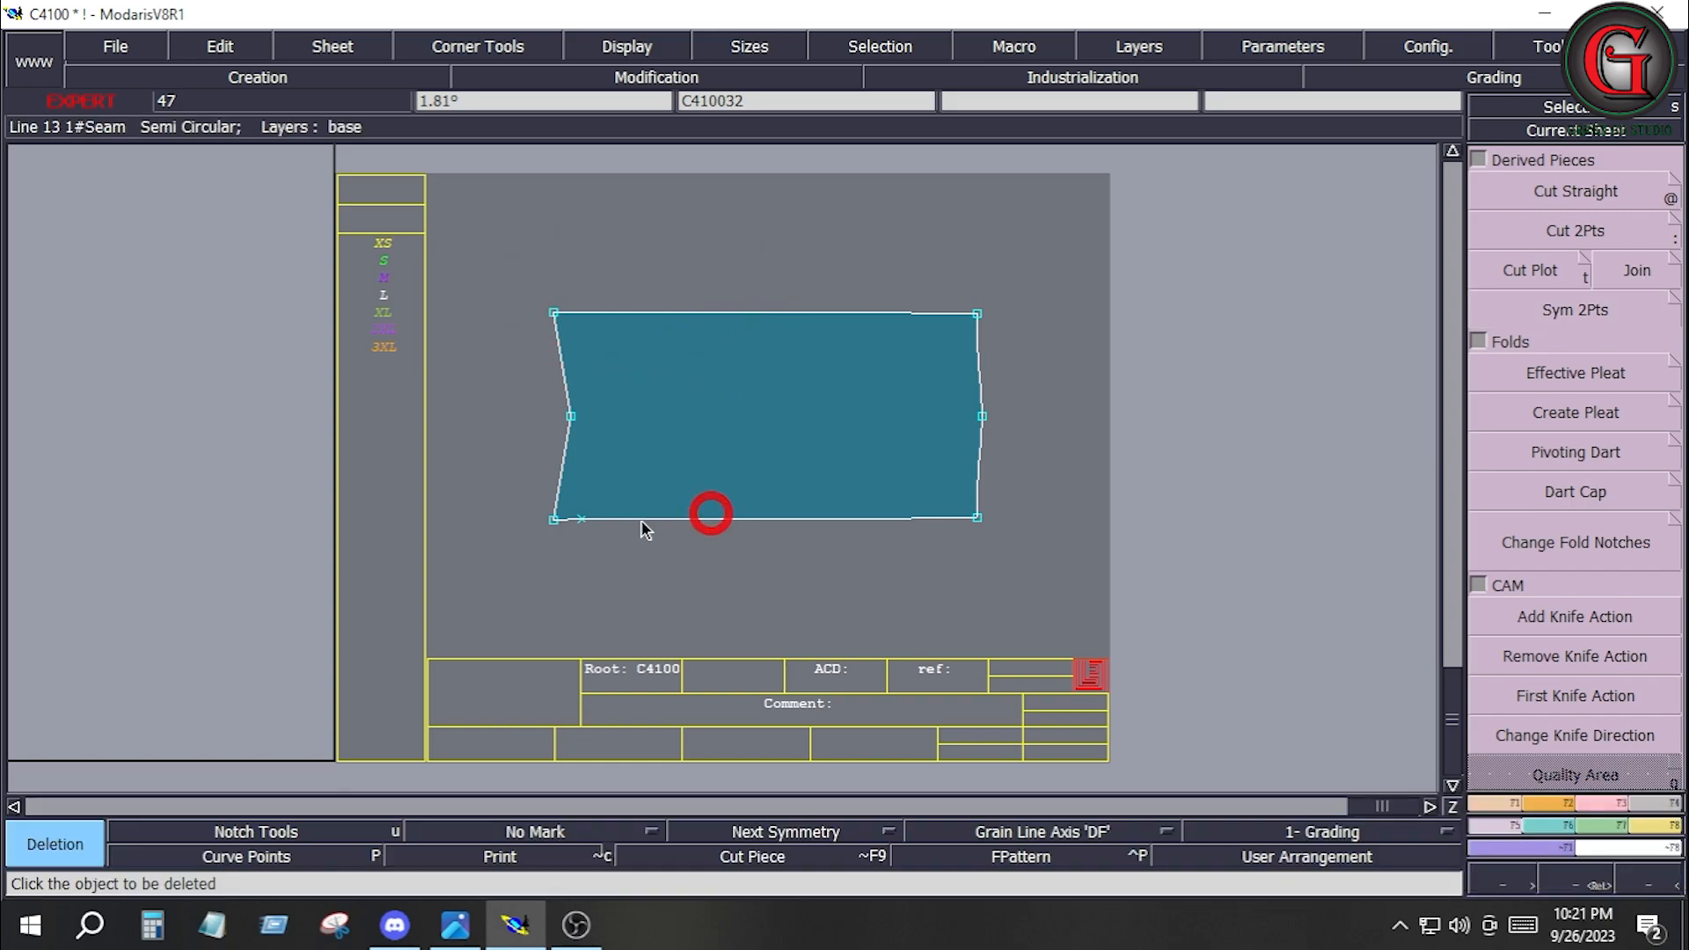
Align both corners of the mirrored fly's straighter short end vertically with that end's midpoint.
key("shift+a")
left_click(982, 417)
left_click(978, 315)
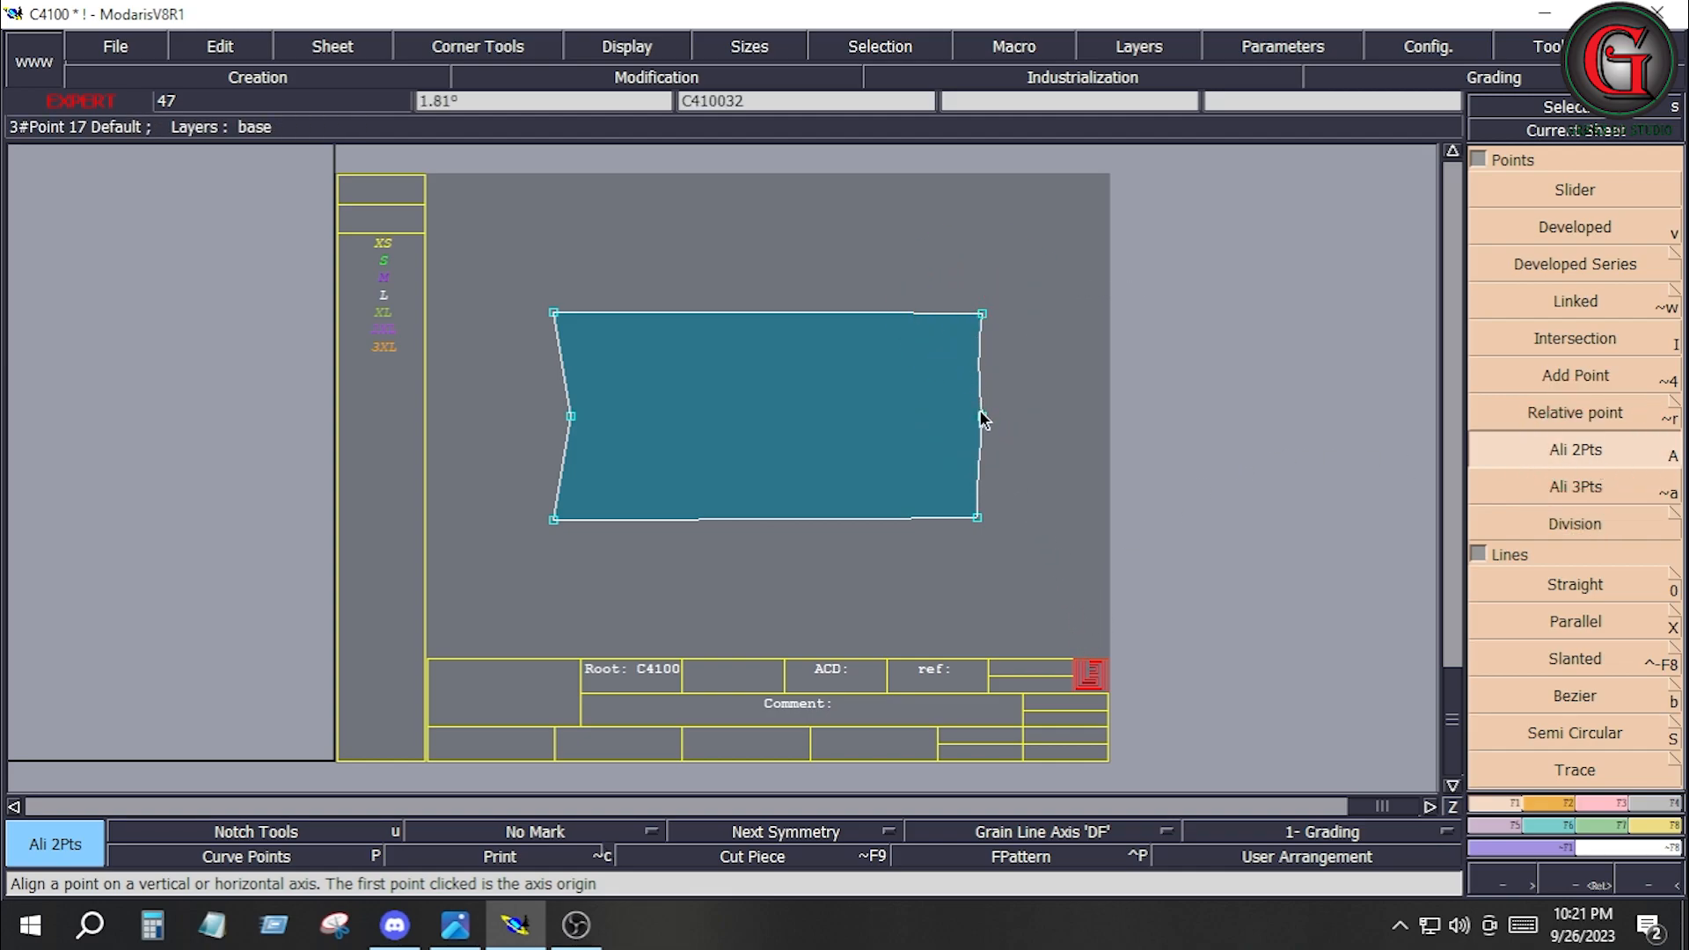
left_click(979, 517)
Delete the remaining curve points on the mirrored fly's long edges and straighter short end, and align that end's upper corner.
left_click(246, 855)
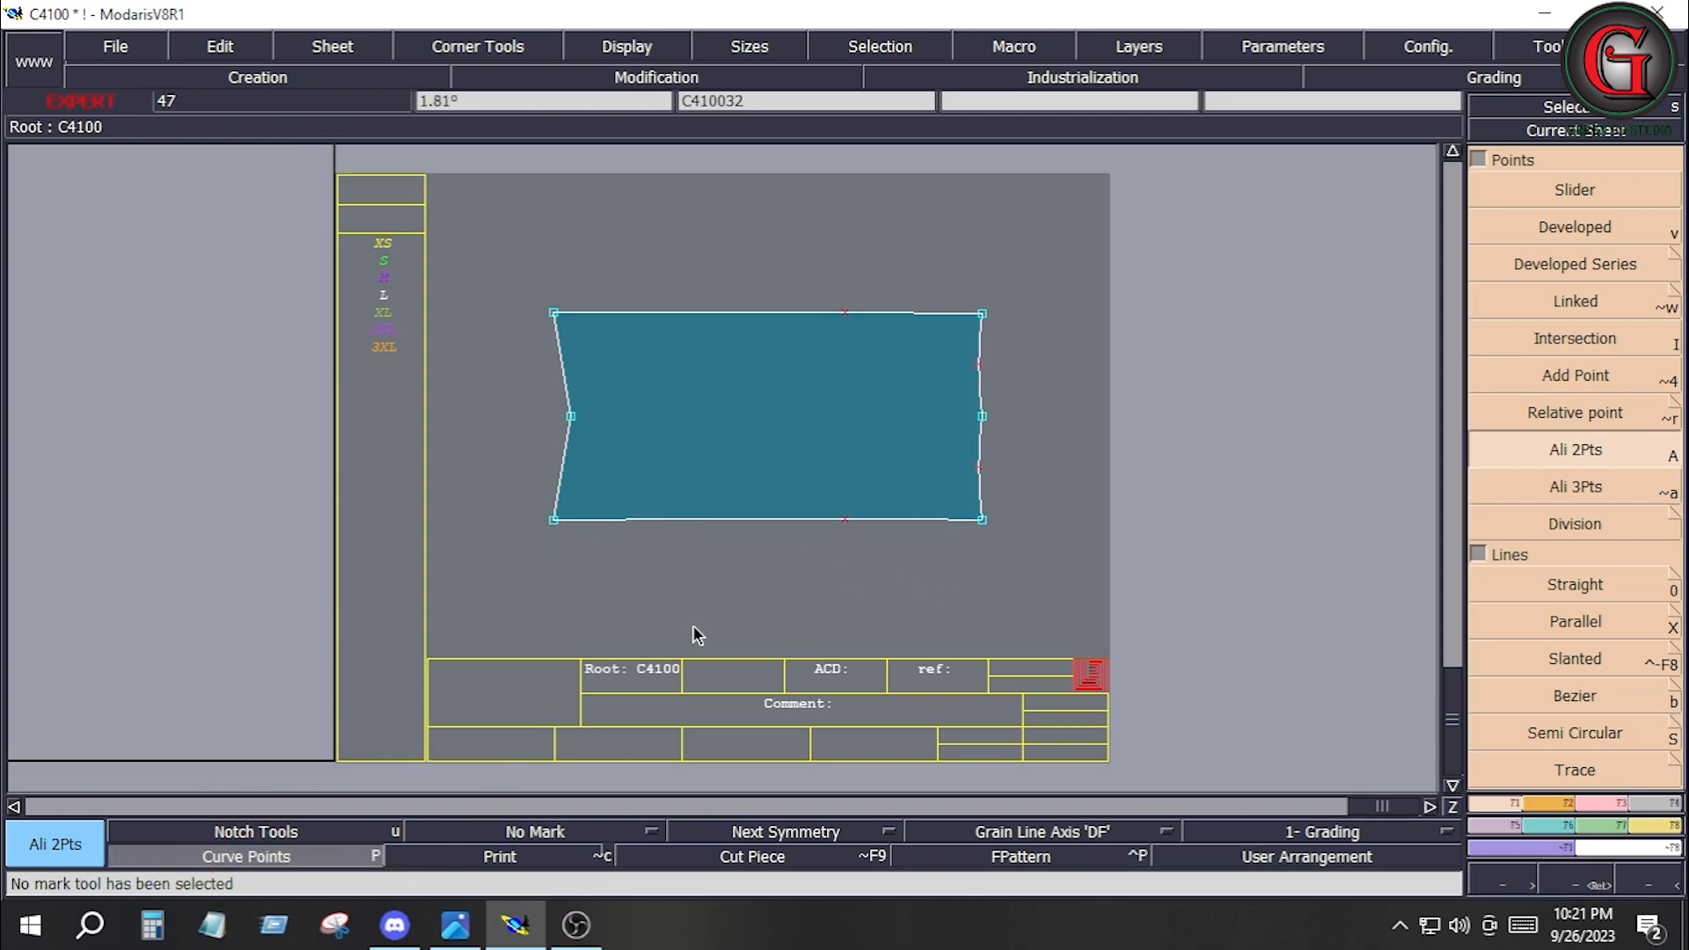
key("Delete")
left_click(842, 520)
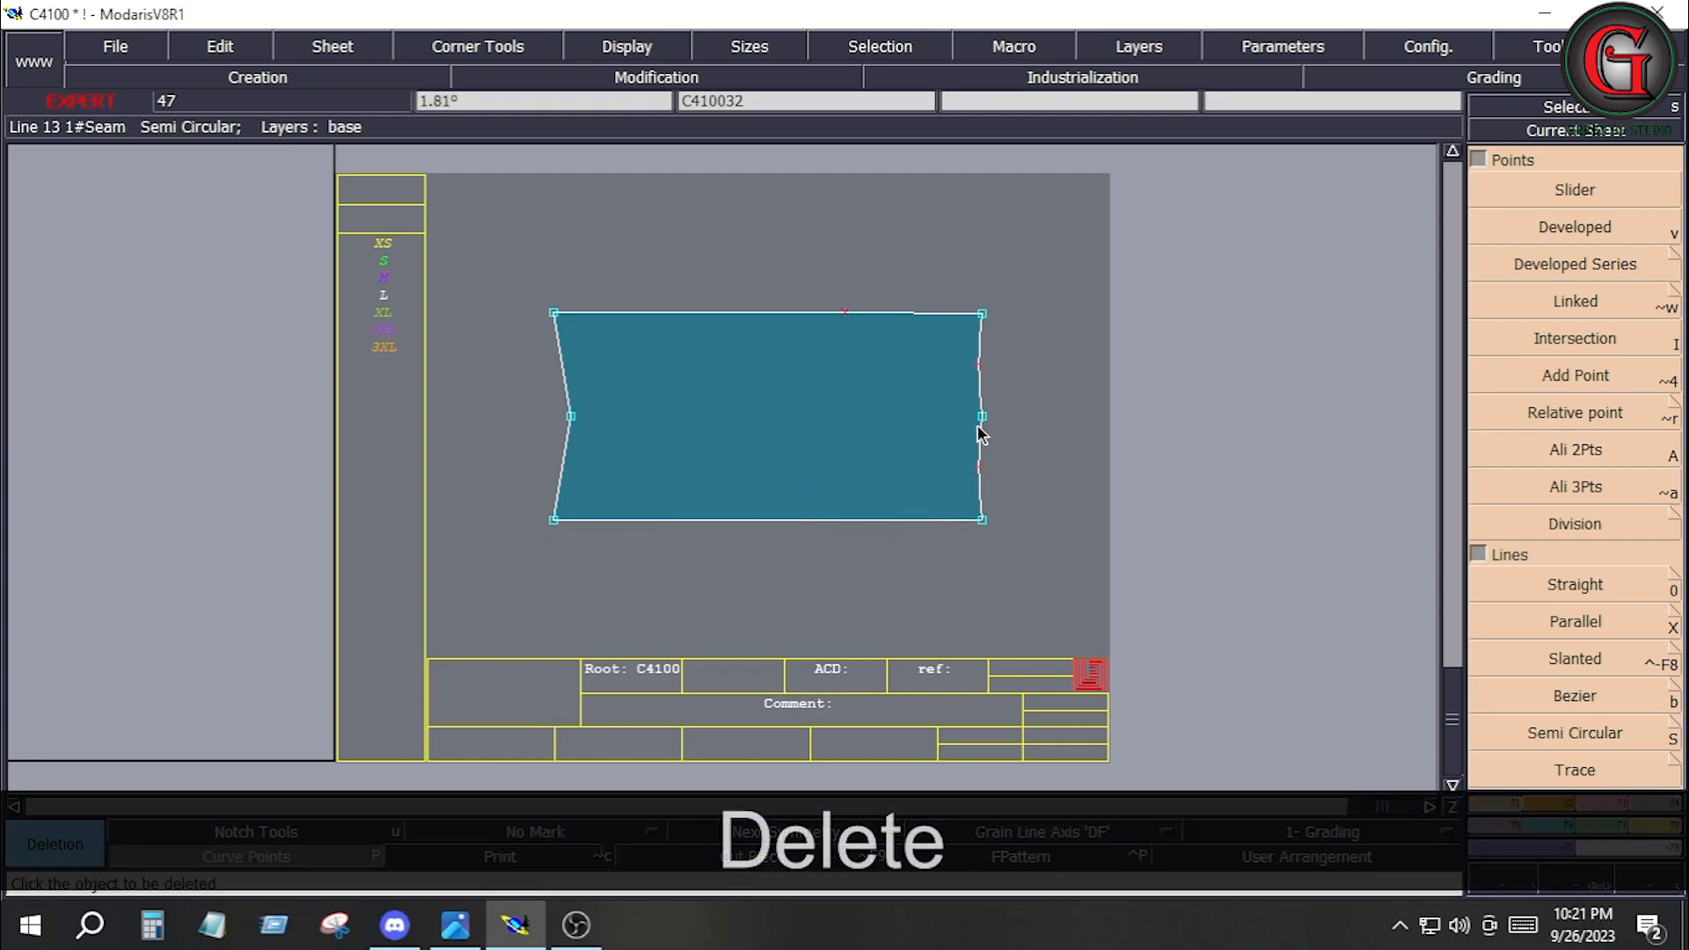
left_click(979, 363)
key("shift+a")
left_click(983, 314)
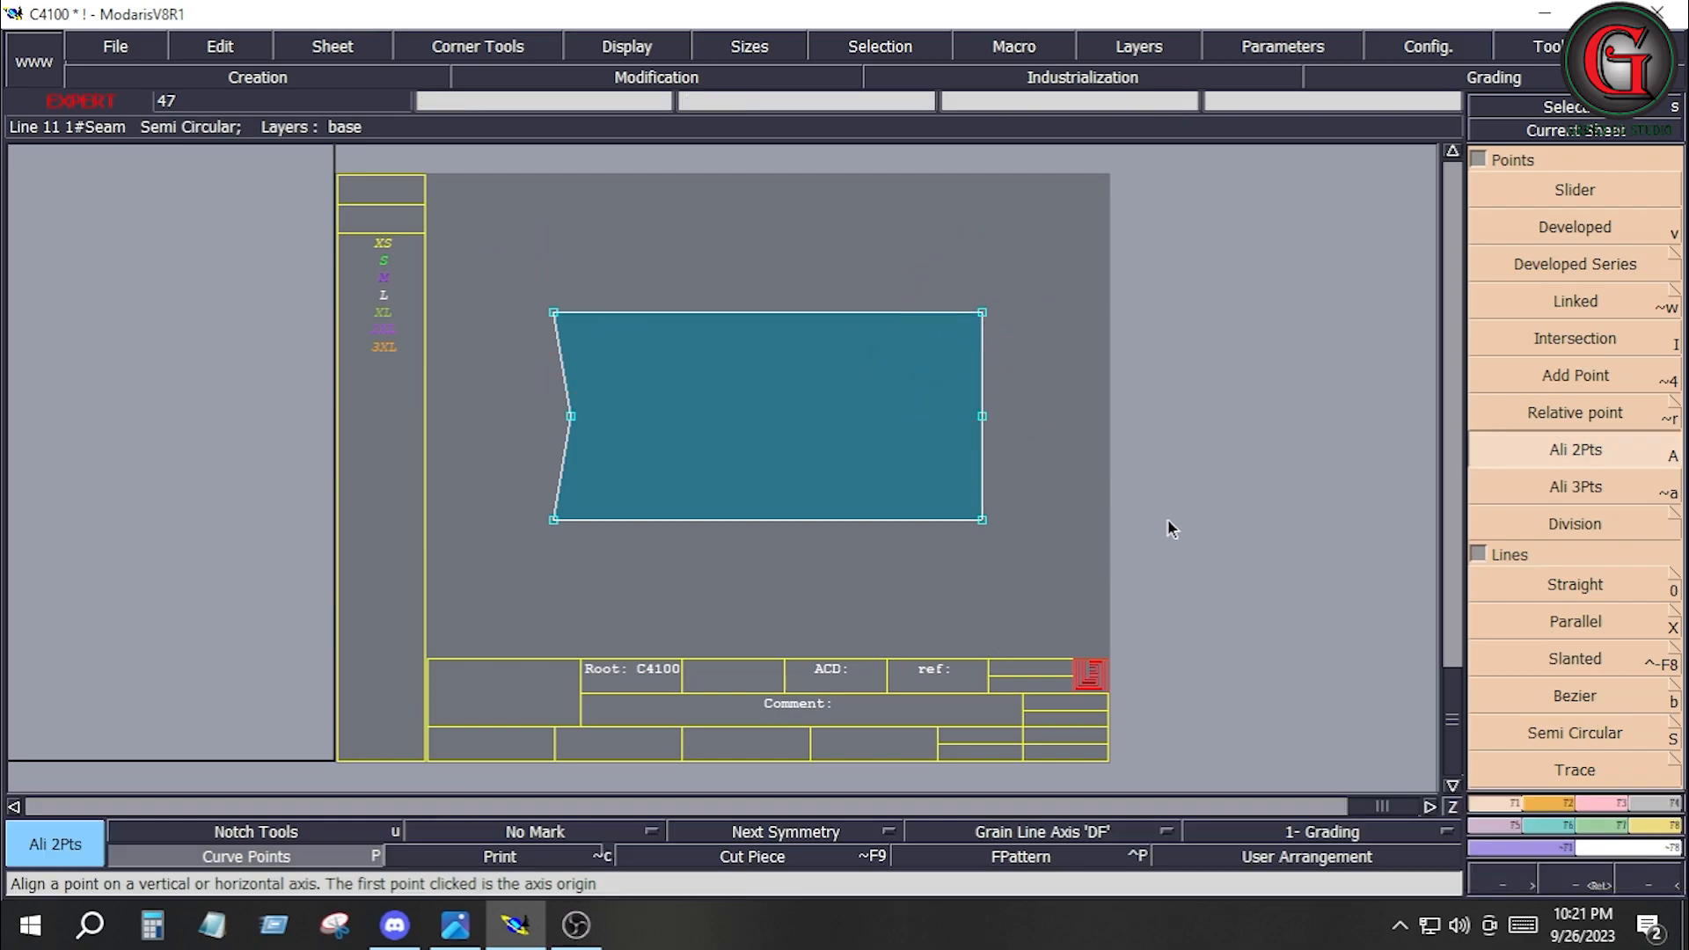
Set a 0.4 inch line seam on all edges of the mirrored fly piece C410032.
left_click_drag(518, 275, 1016, 572)
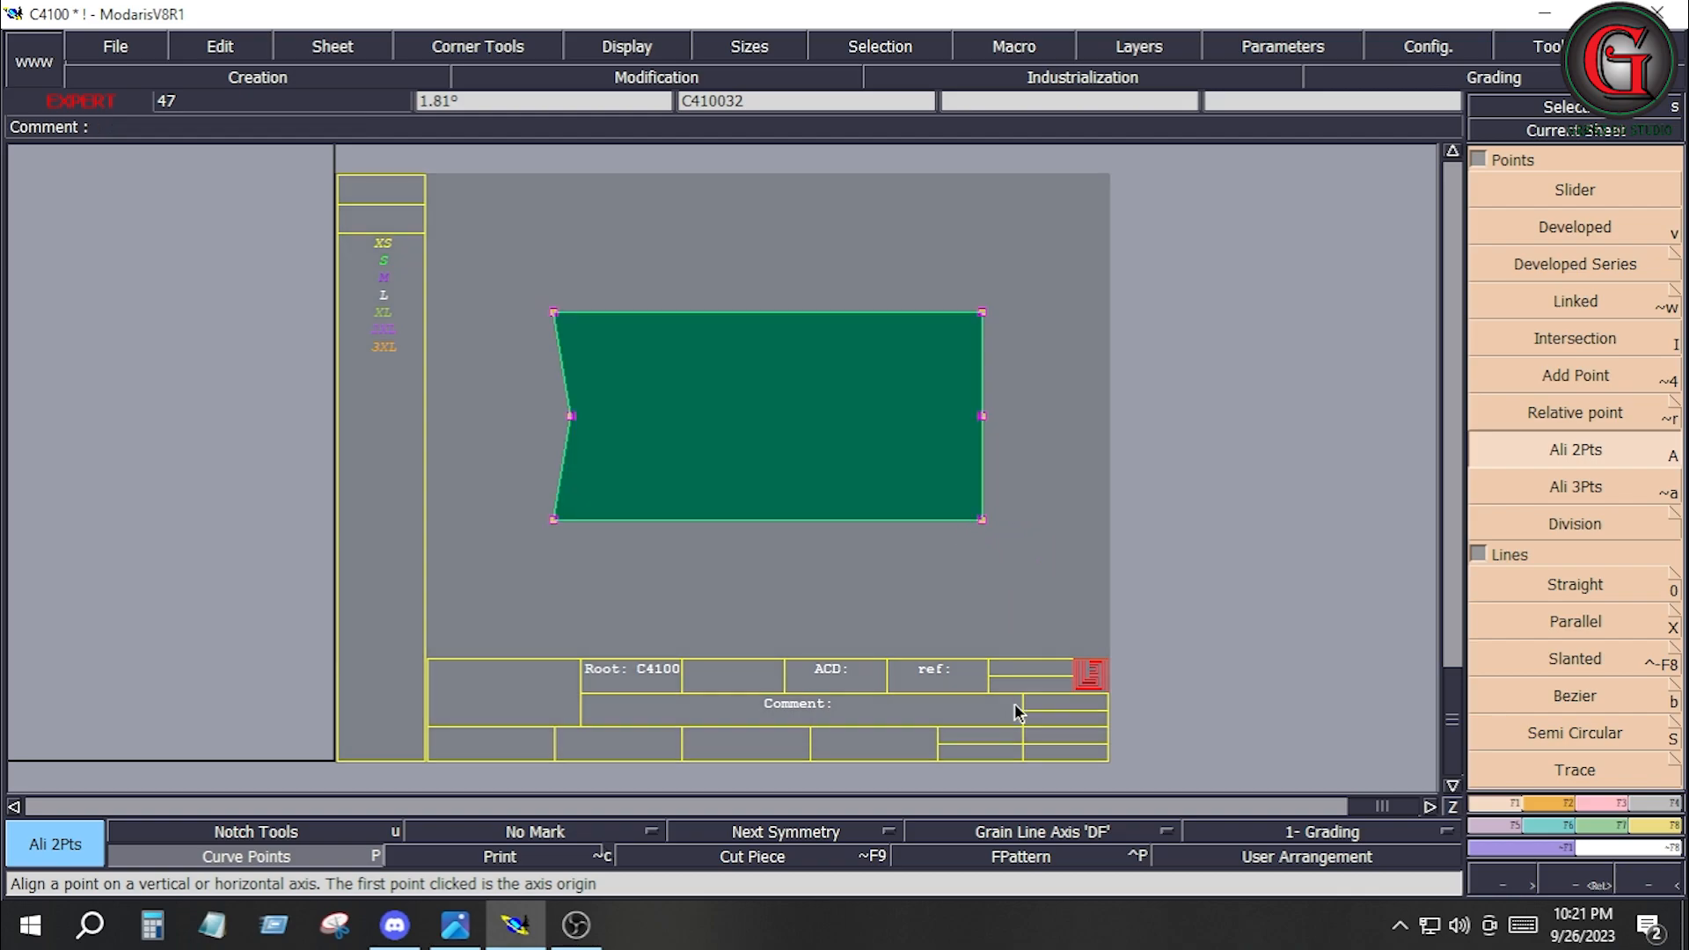
left_click(1653, 805)
left_click(1572, 194)
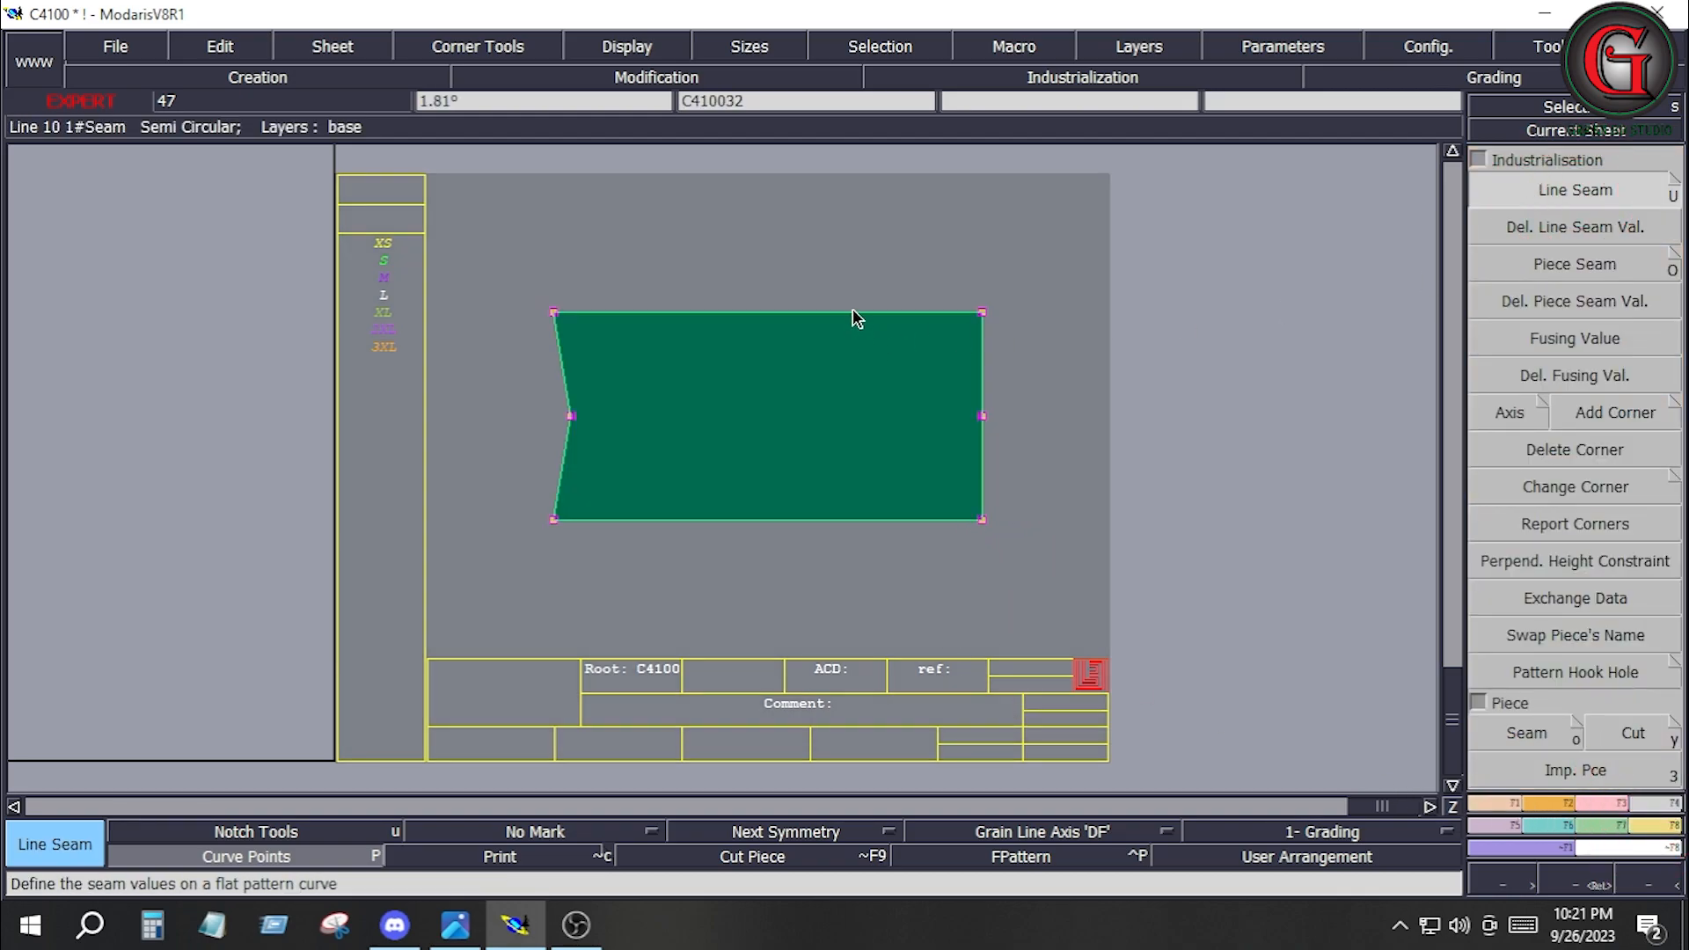
left_click(852, 310)
key("Down")
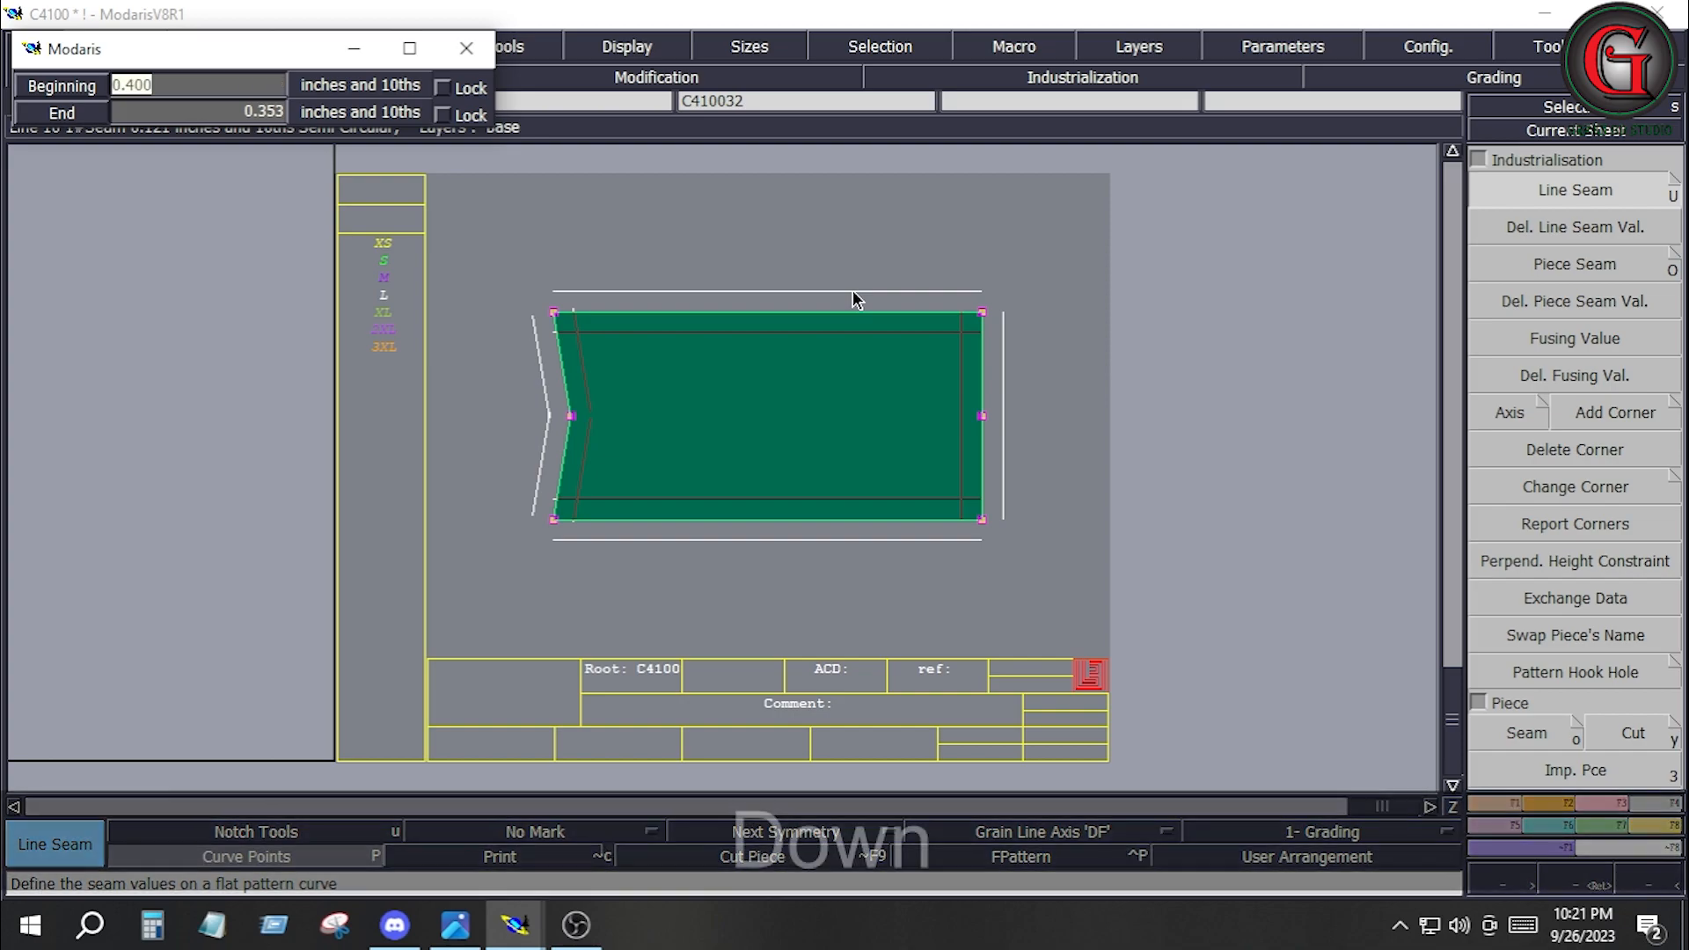
key("Down")
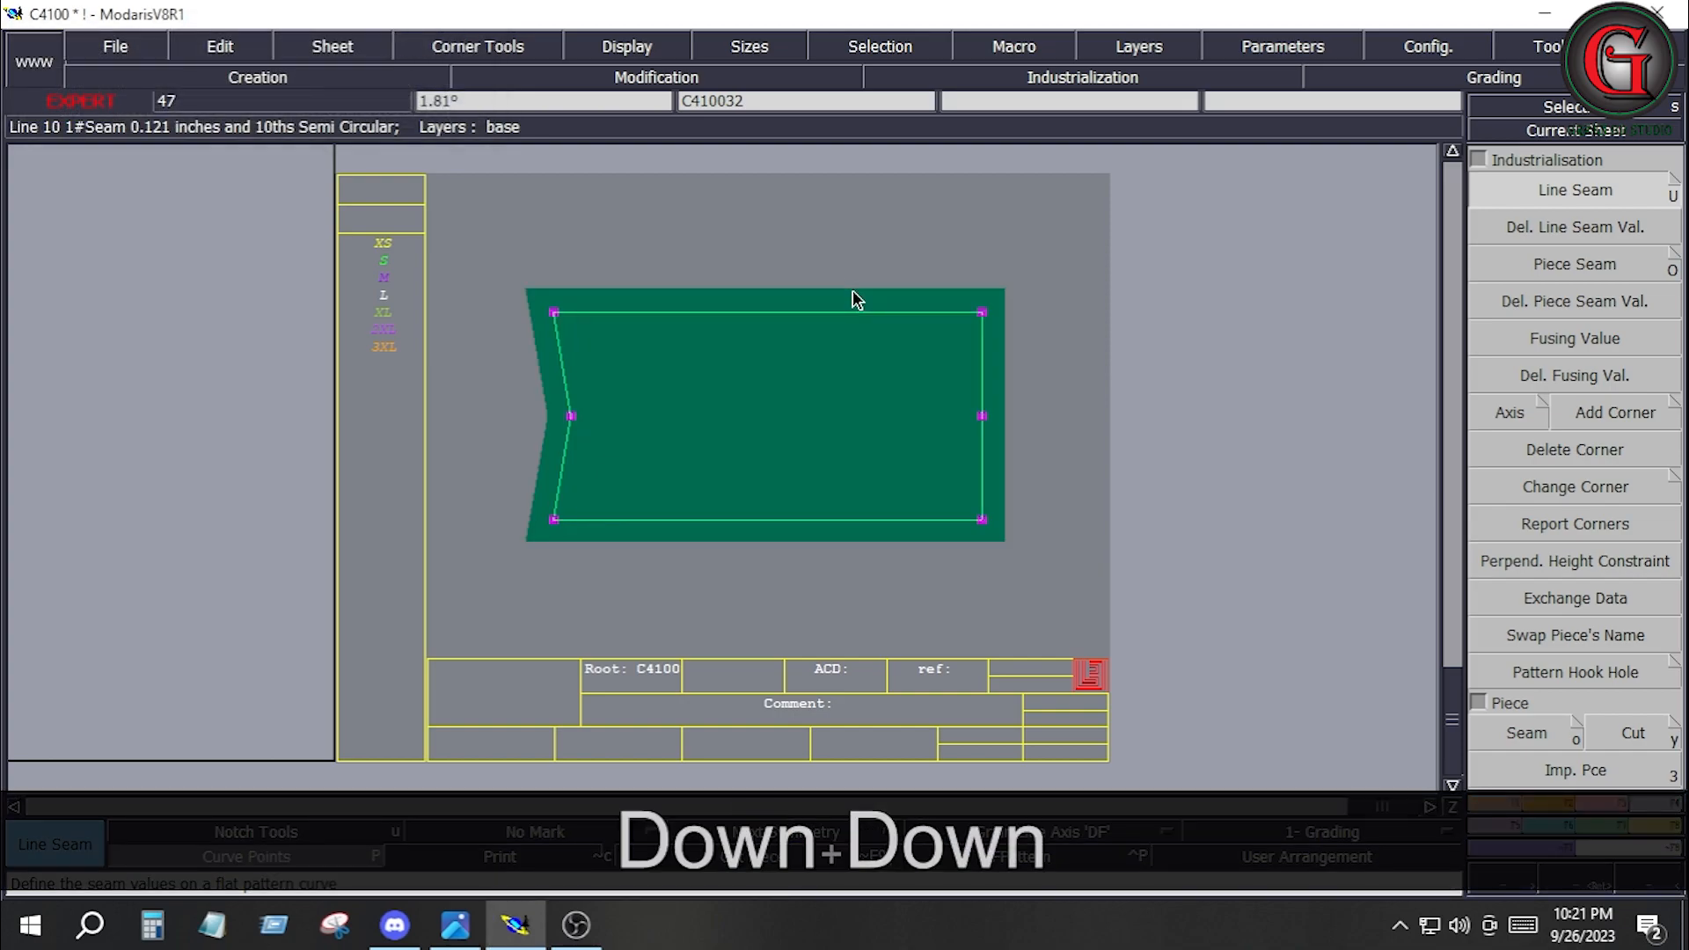
left_click_drag(947, 282, 1073, 576)
left_click(982, 477)
left_click(1010, 475)
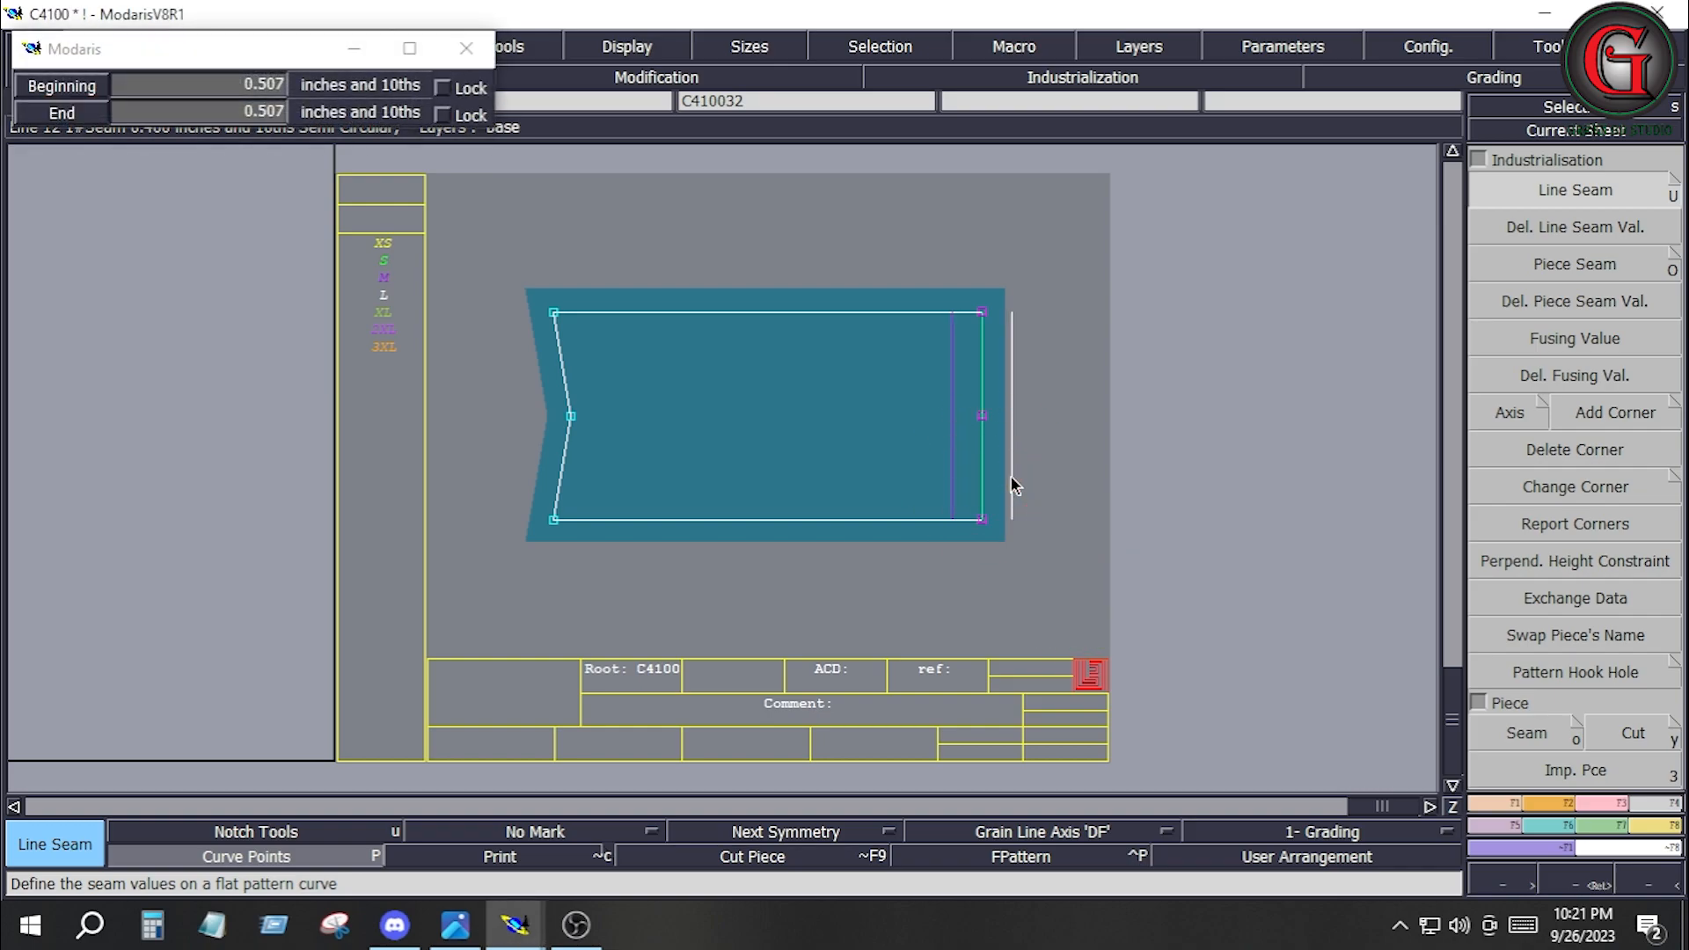
key("ctrl+z")
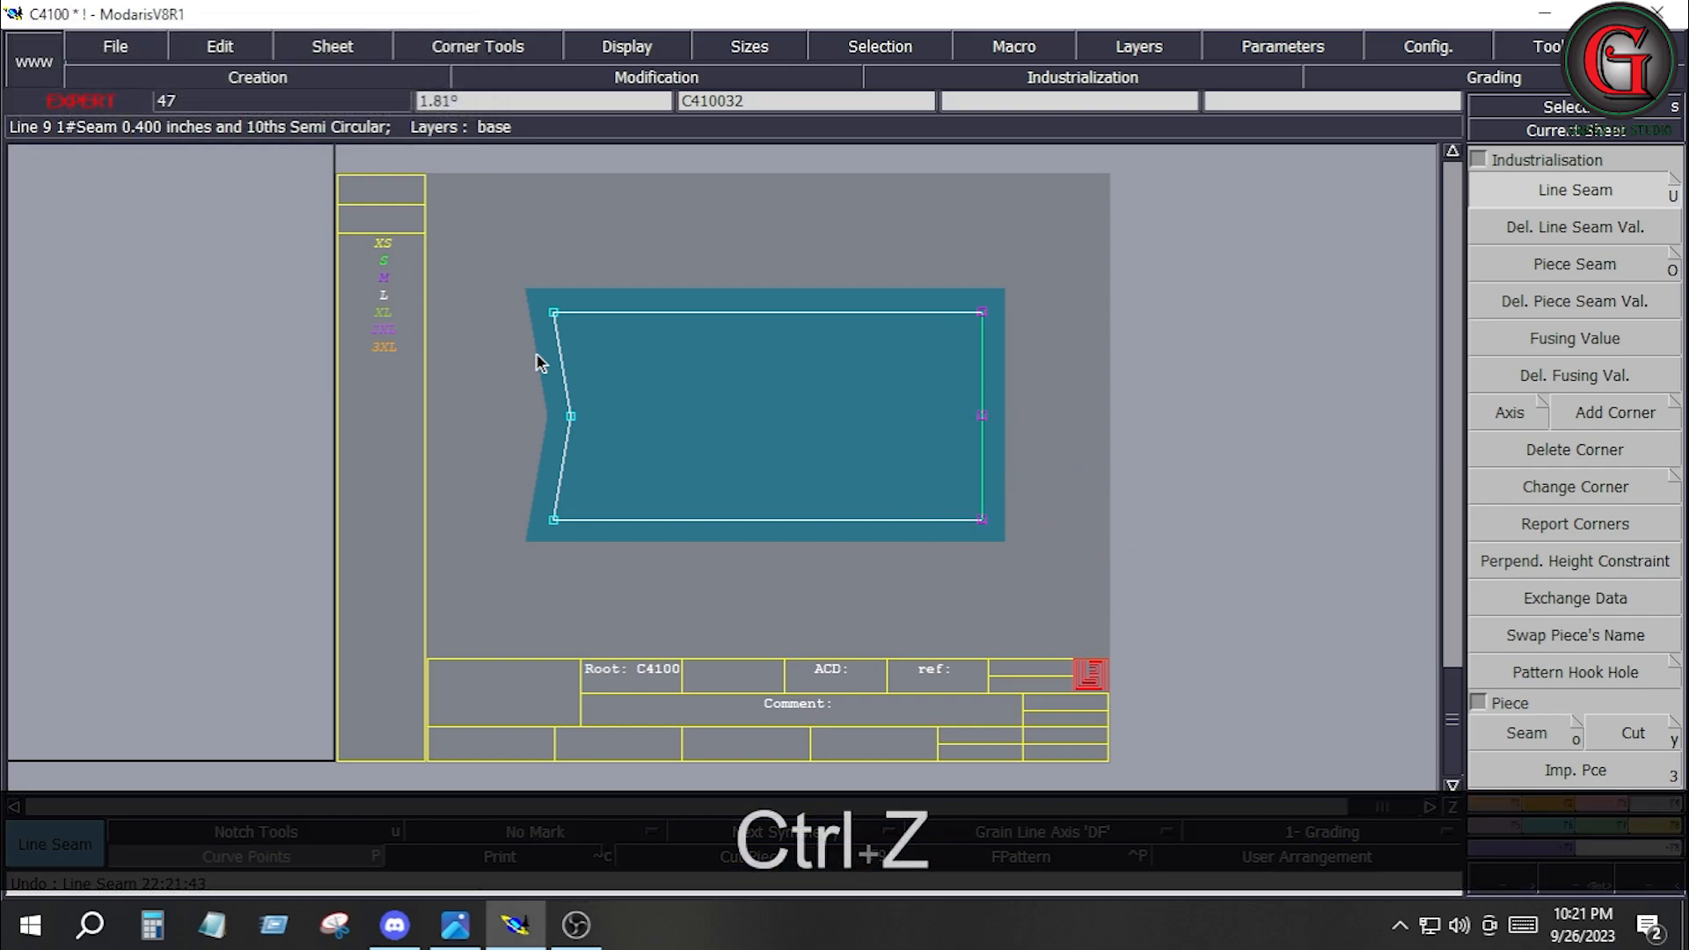
Set the line seam on both lines of the mirrored fly's notched short end to 1 inch.
left_click_drag(499, 250, 613, 598)
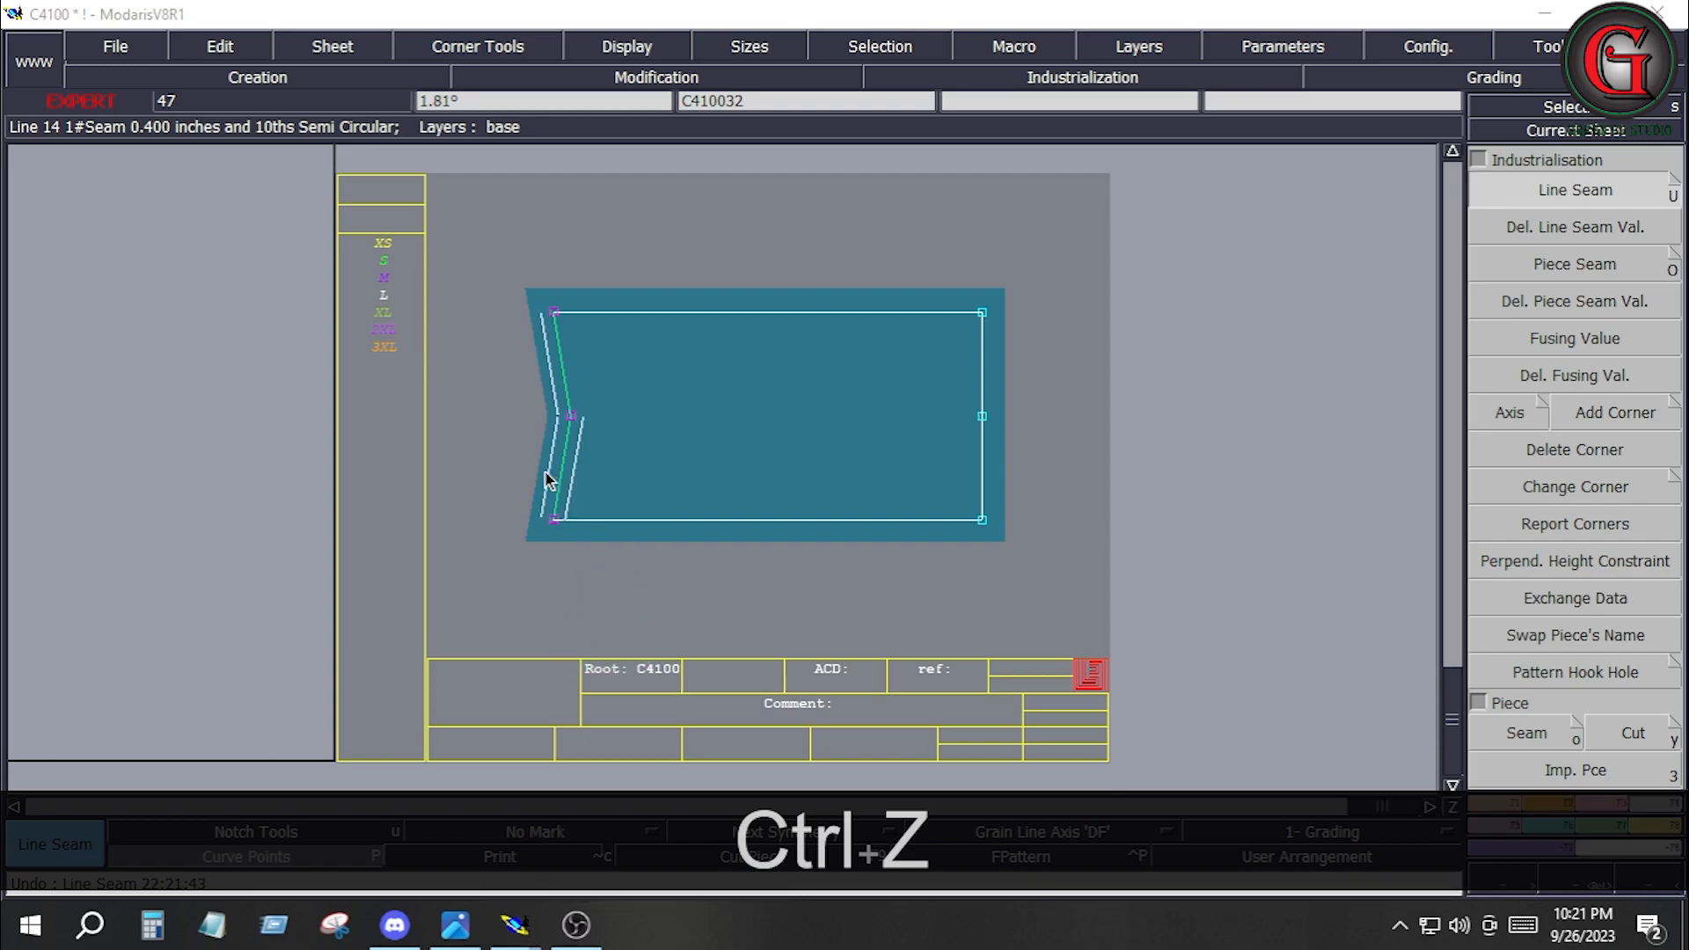
left_click(553, 475)
key("Down")
type("1")
key("Down")
type("1")
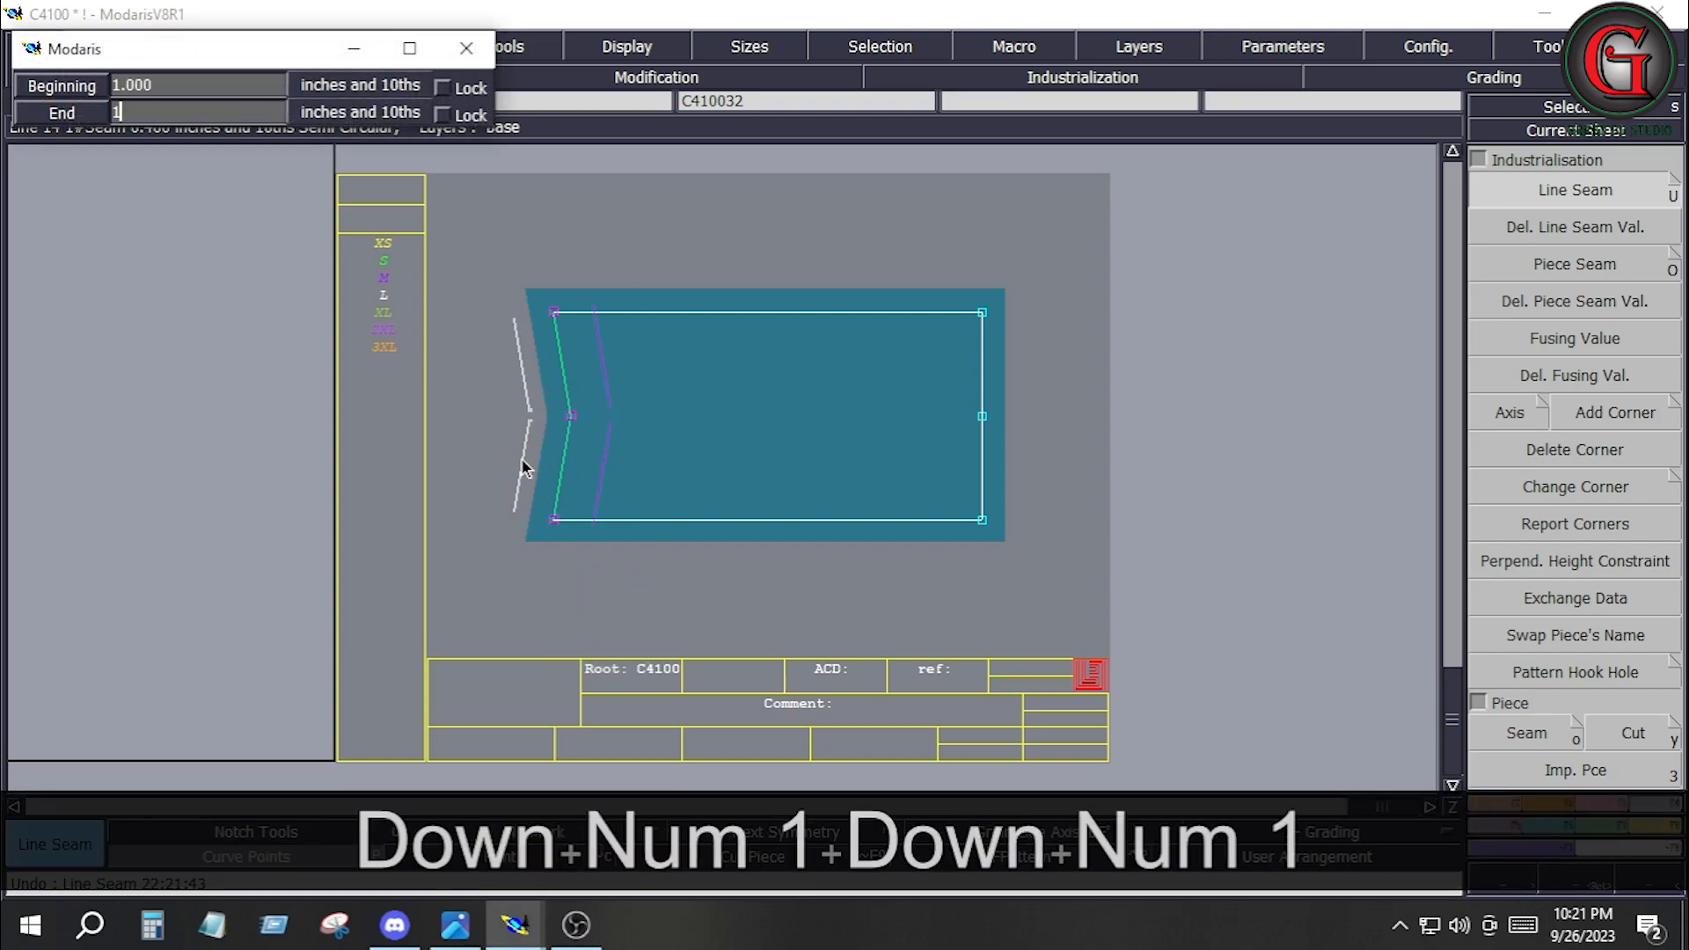
key("Down")
left_click(1134, 534)
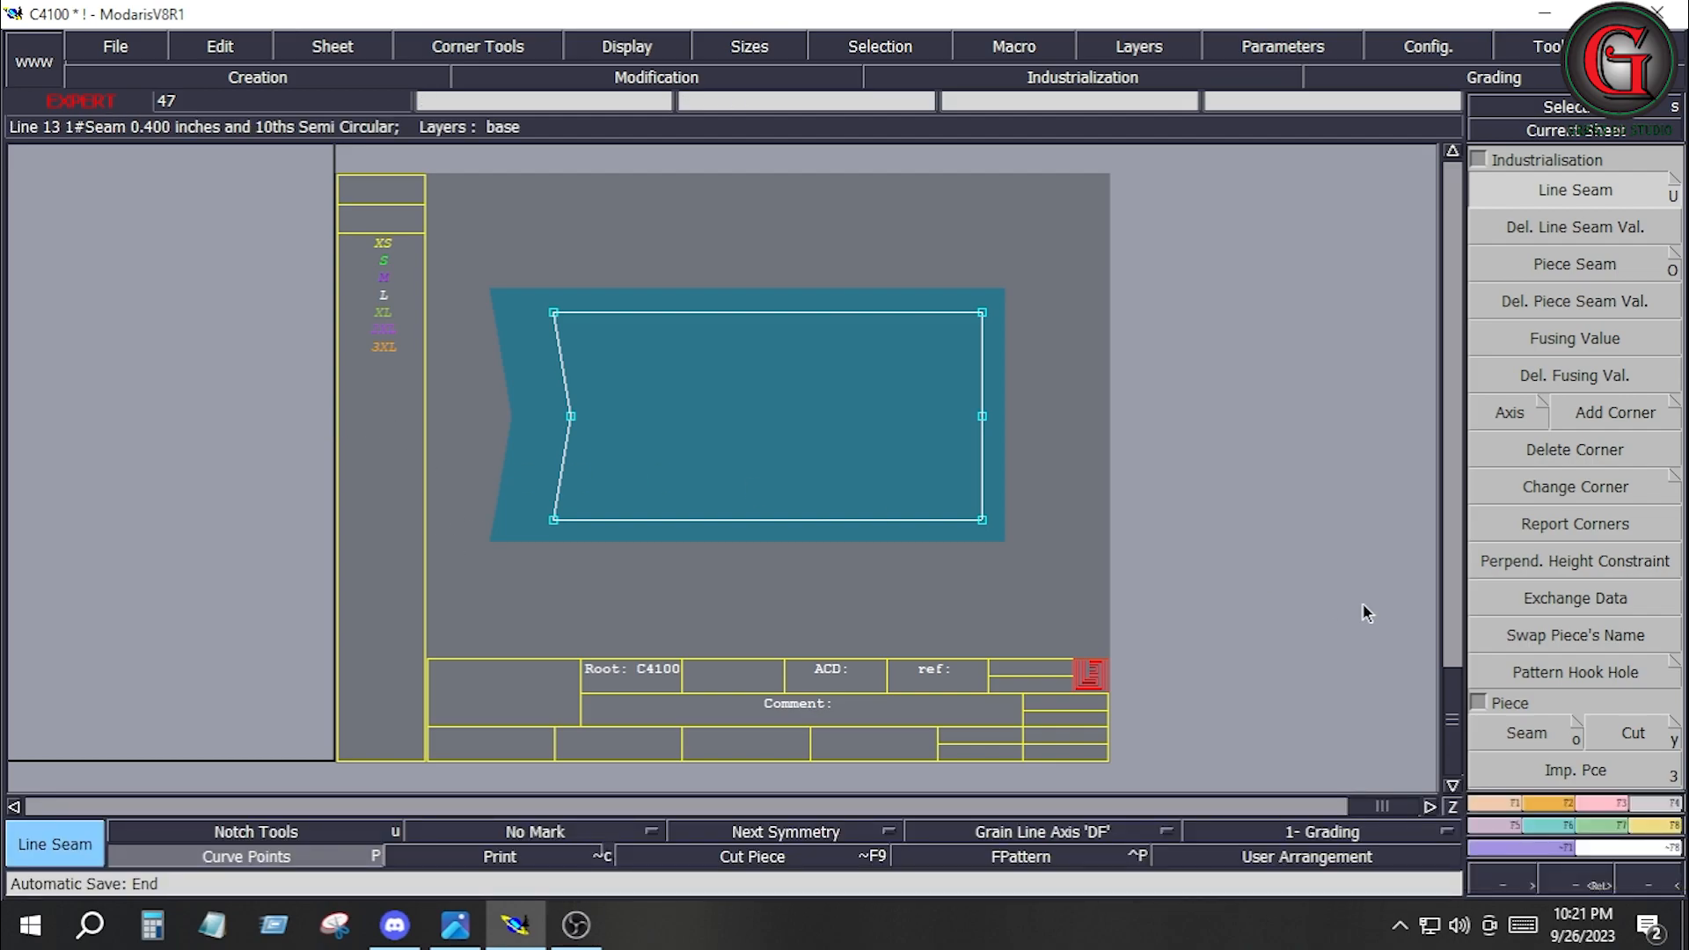
Show all the desk's sheets and delete the leftover sheet beside the finished fly piece C410032.
key("8")
key("shift+z")
key("shift+z")
key("shift")
left_click(811, 292)
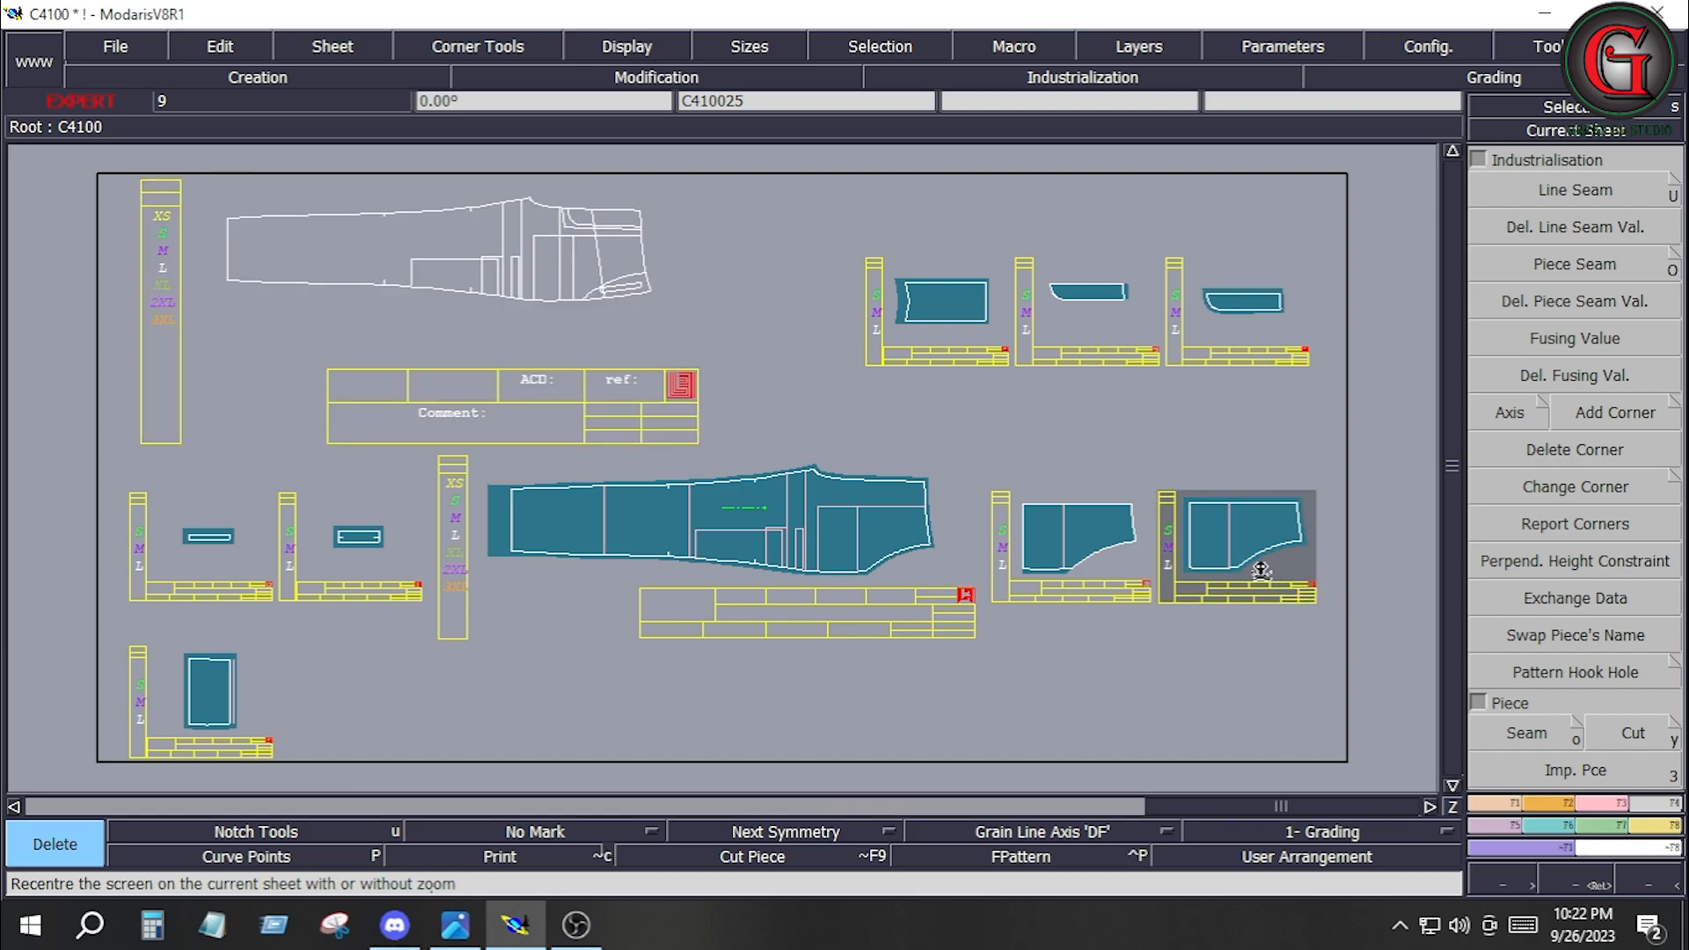
Create a line parallel to the curved edge of pocket piece C410025 at a distance of -0.625 inches, inside the piece.
key("Home")
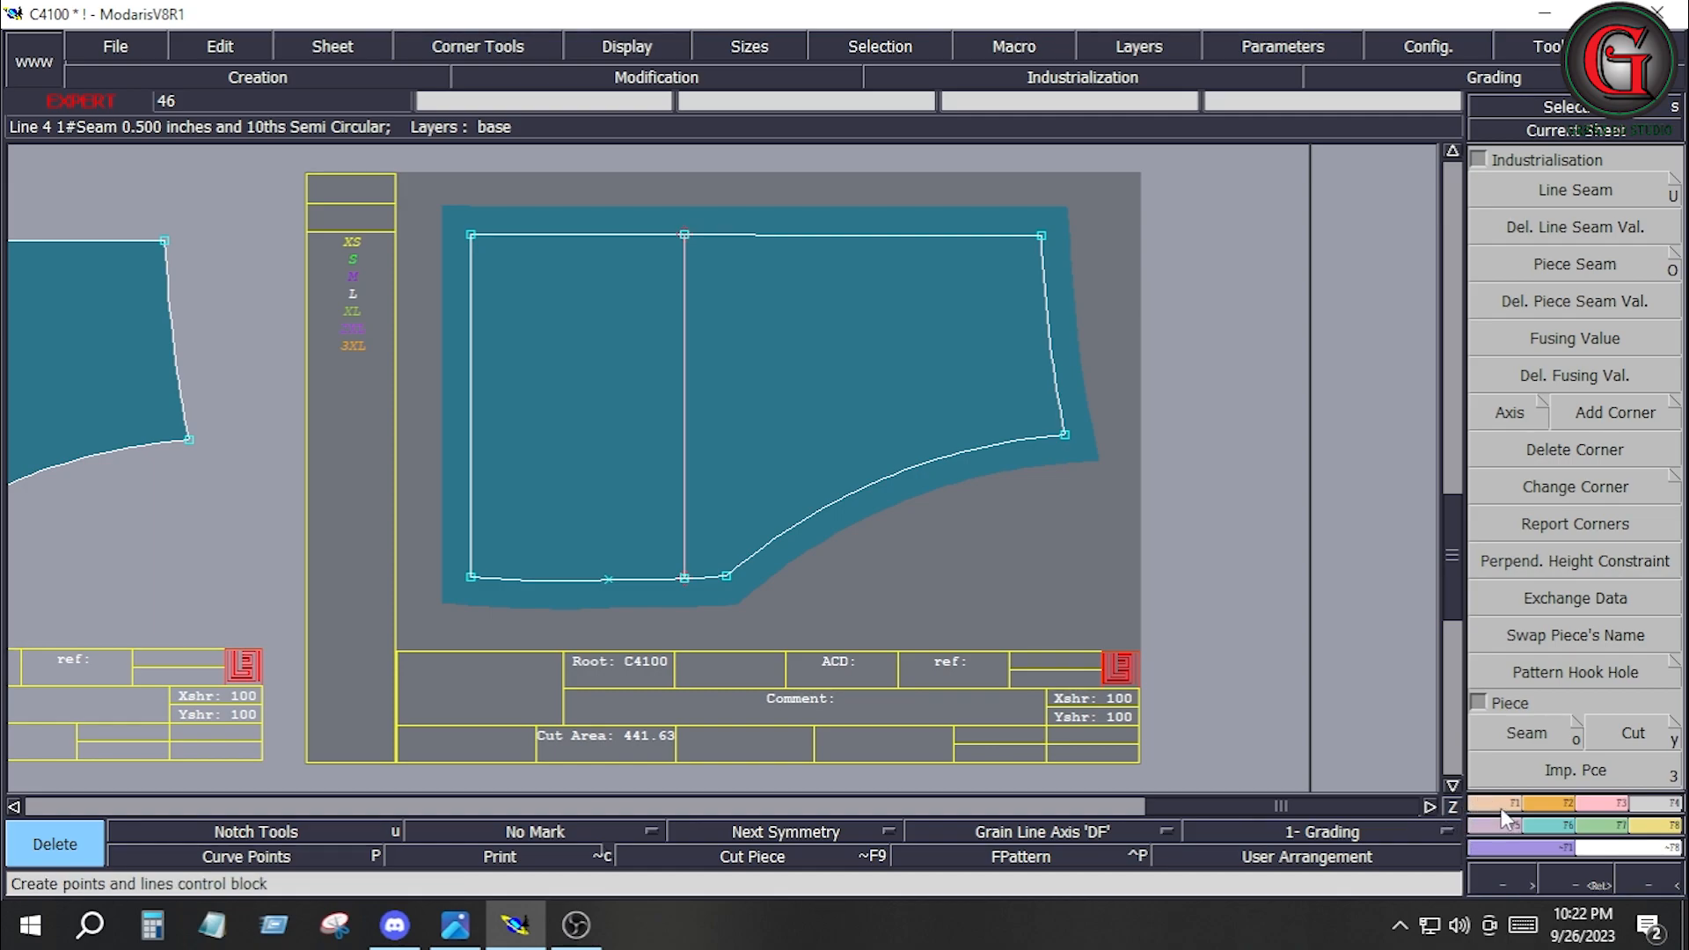
left_click(1505, 812)
left_click(1576, 623)
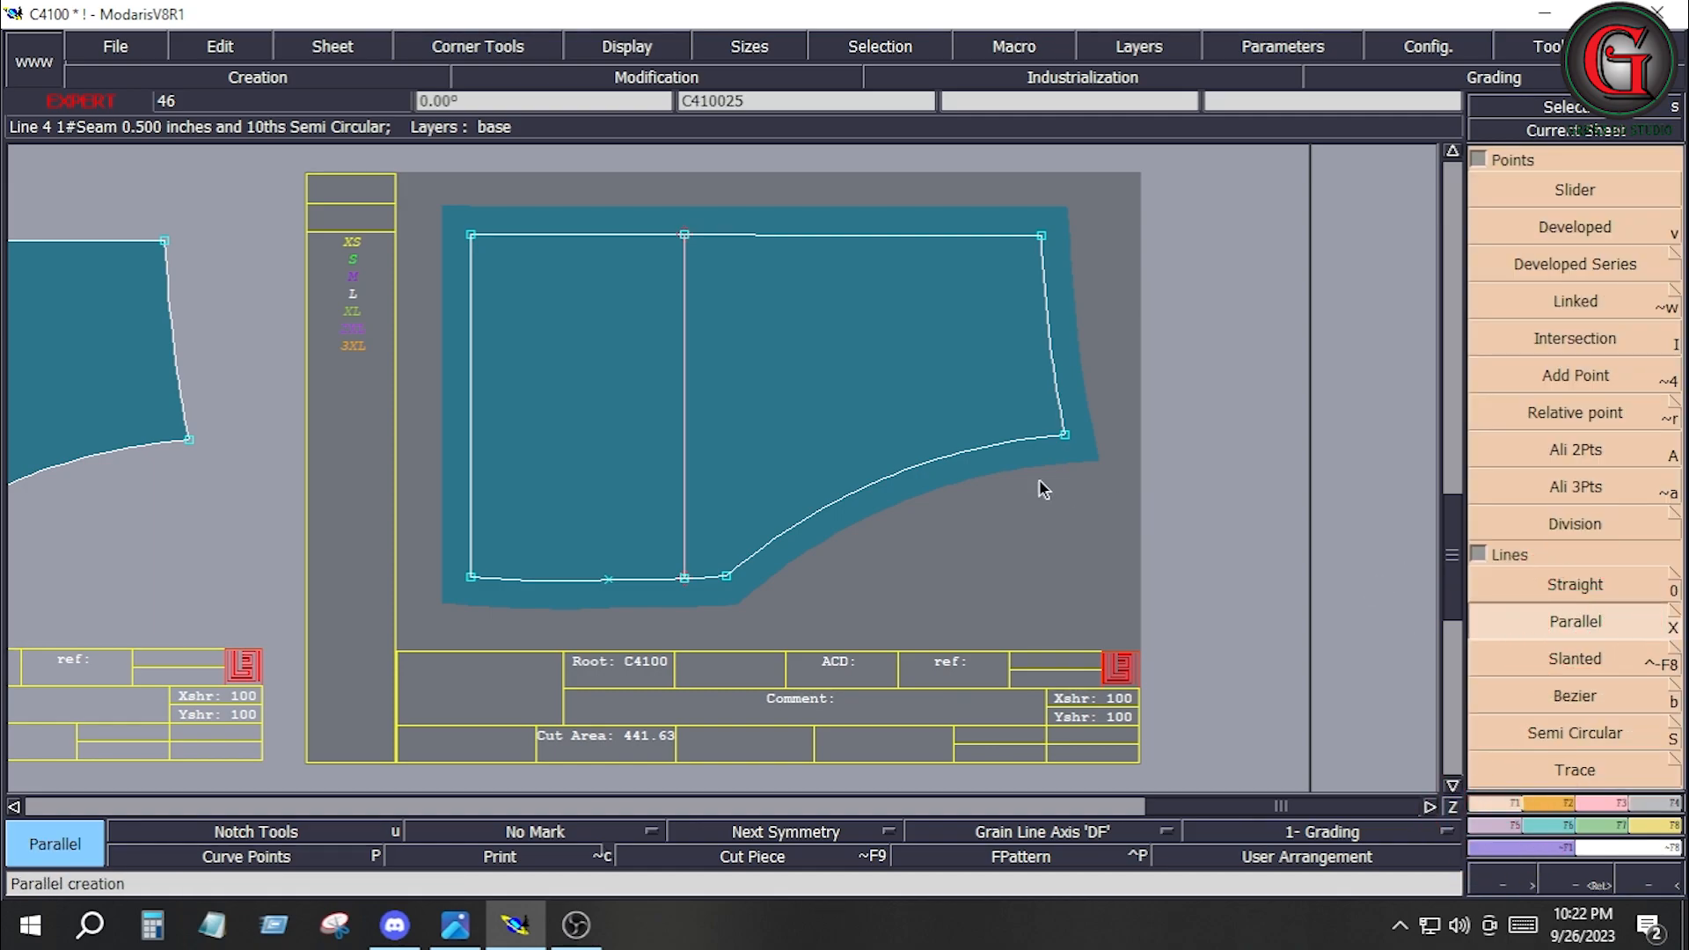
left_click(945, 458)
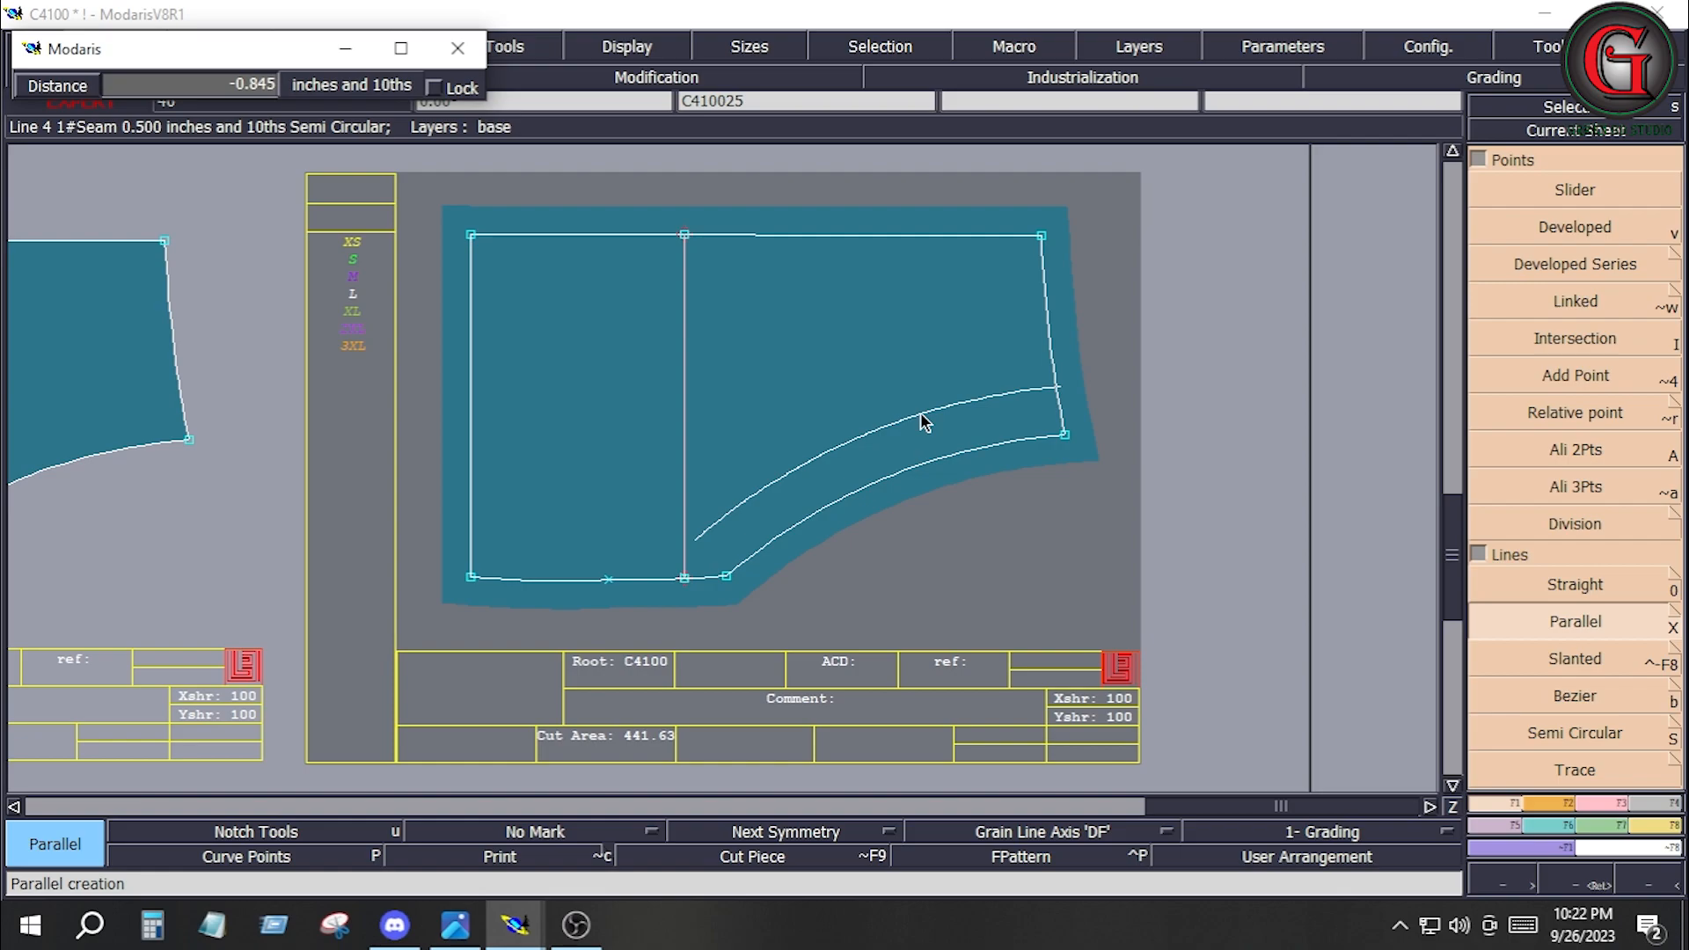
key("Down")
type("-.625")
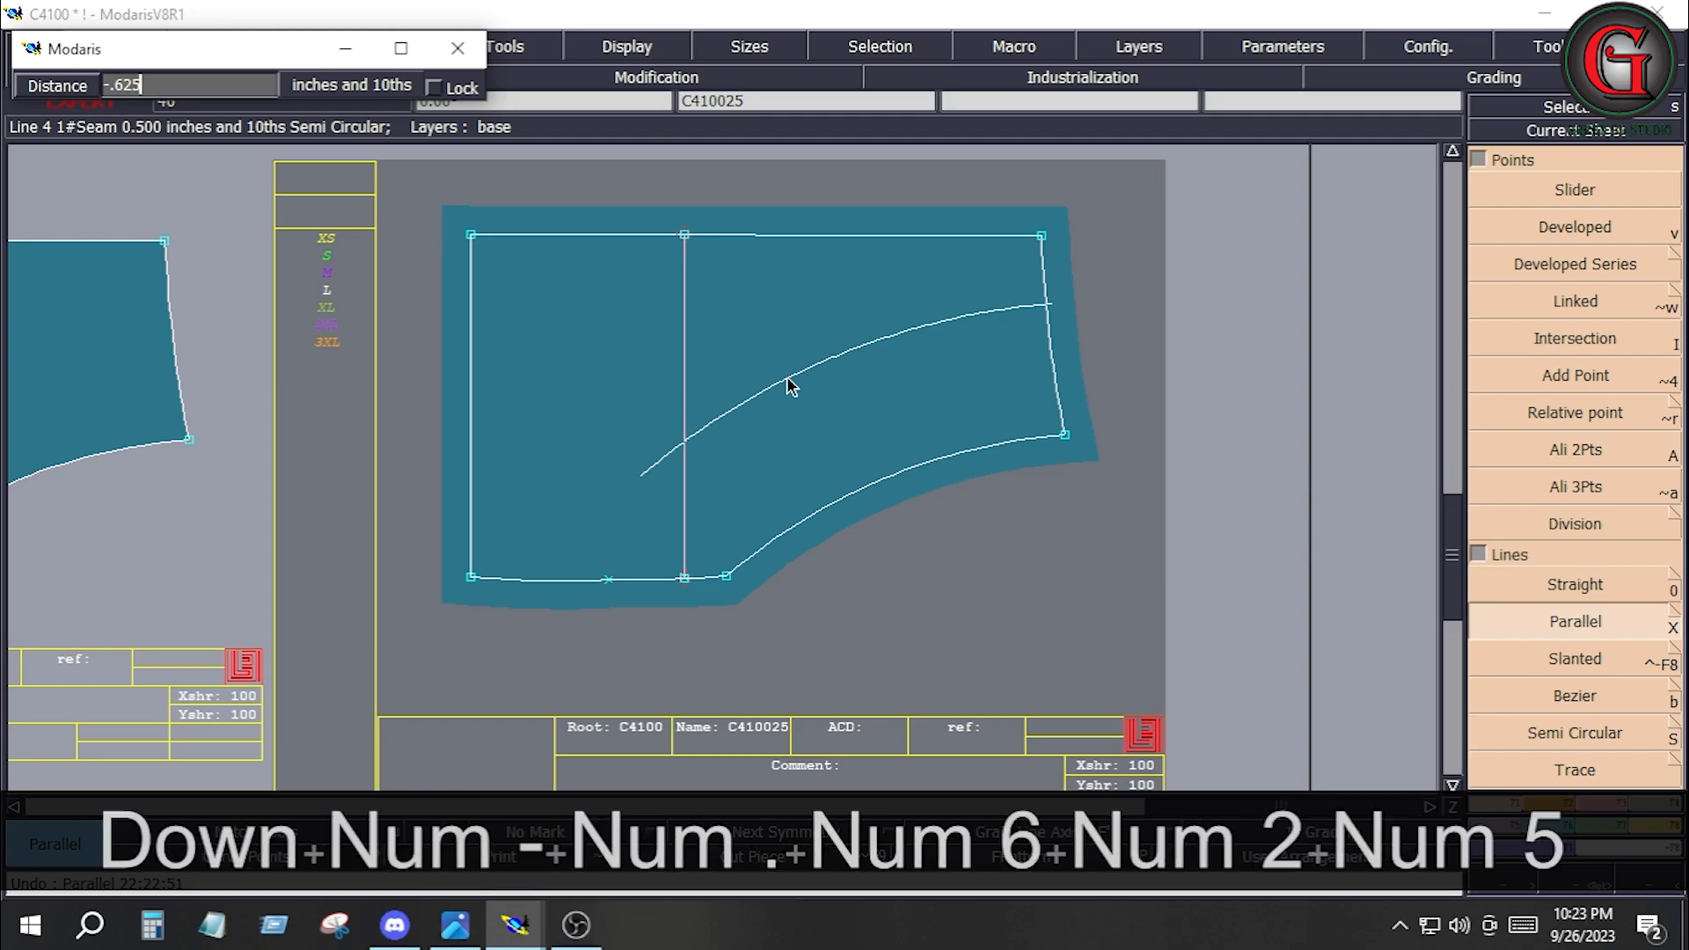
key("Return")
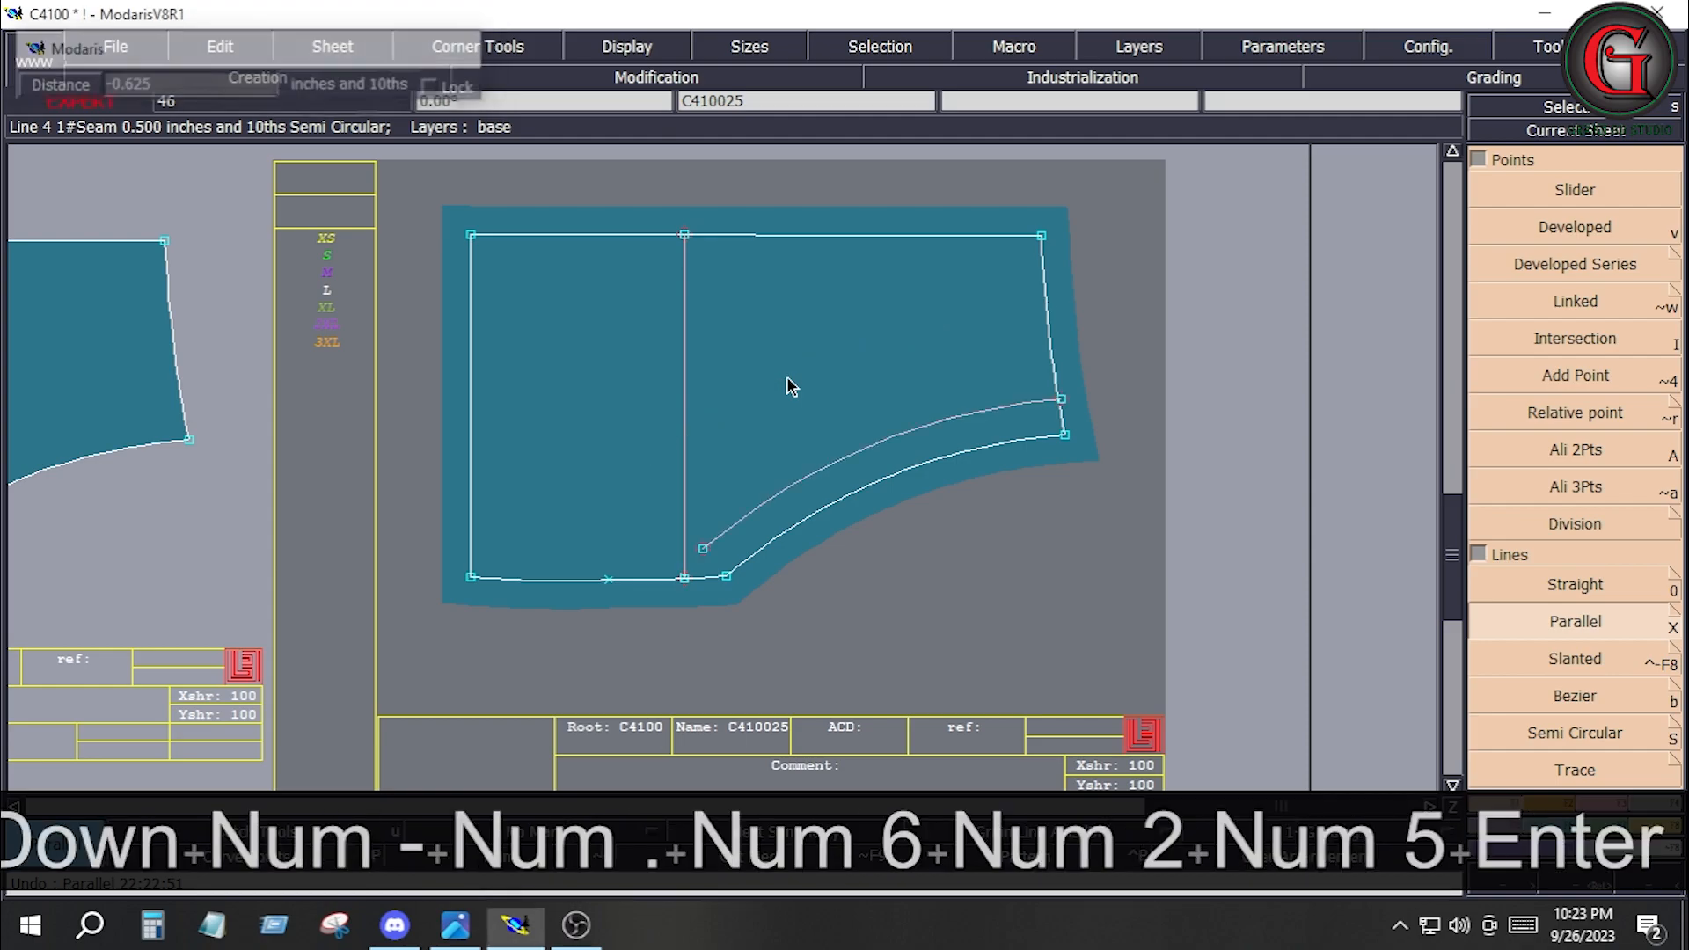
Extend the new parallel curve to the pocket's lower edge with Adjust 2 Lines.
left_click(1587, 800)
left_click(1574, 341)
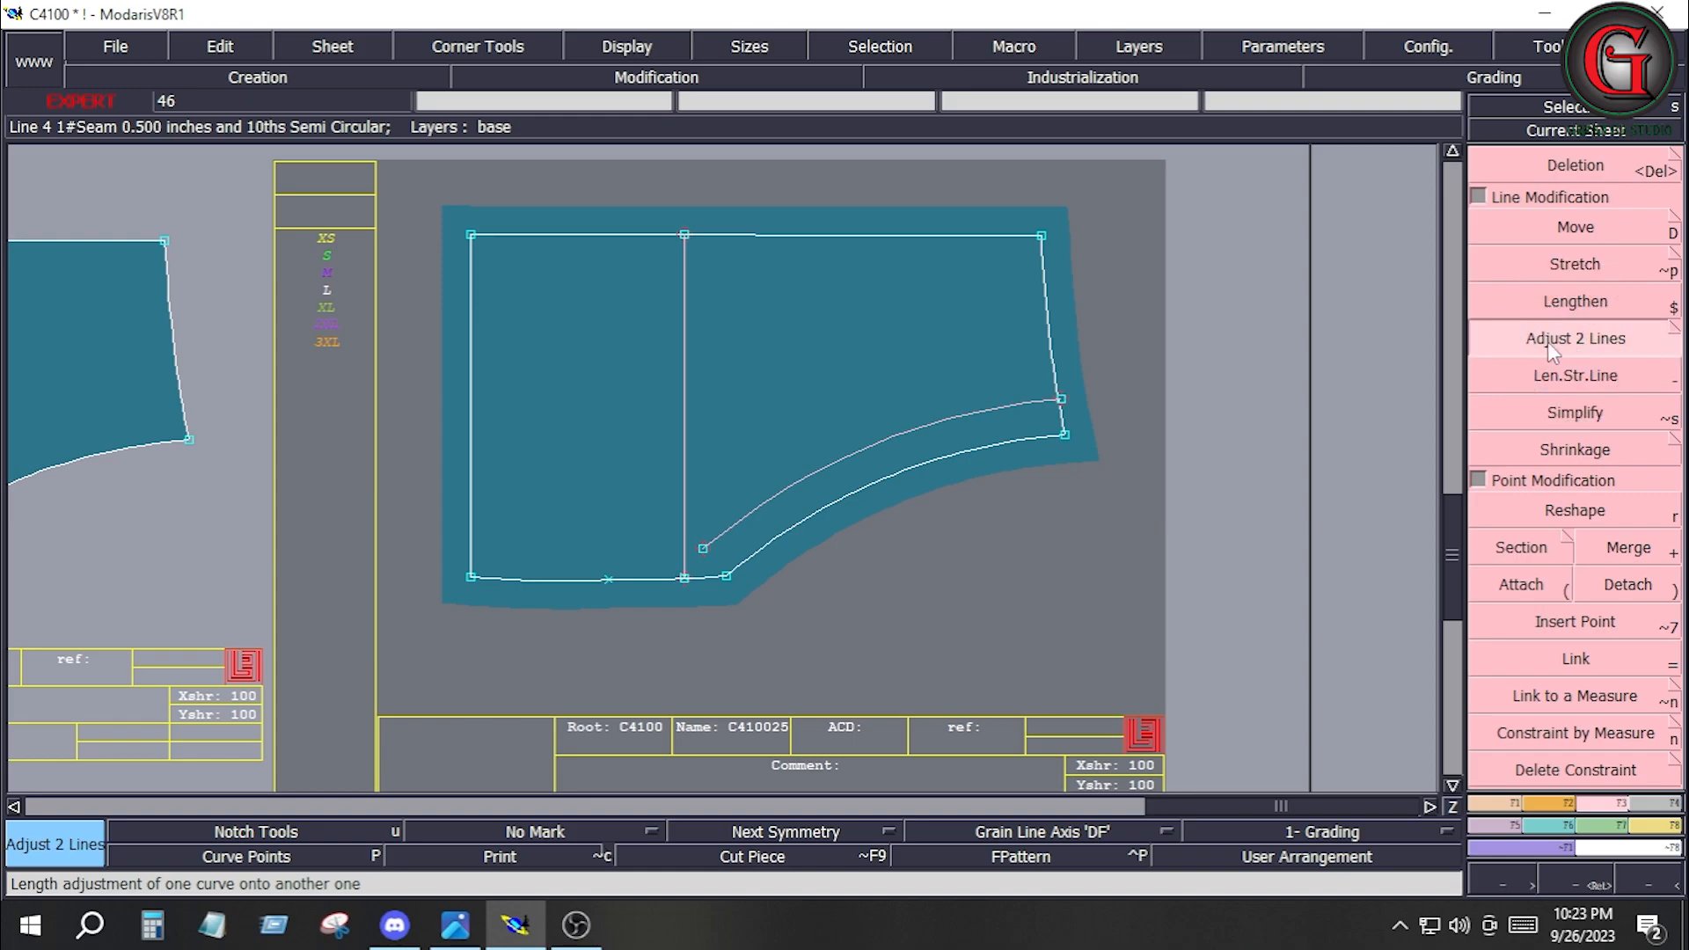
left_click(664, 588)
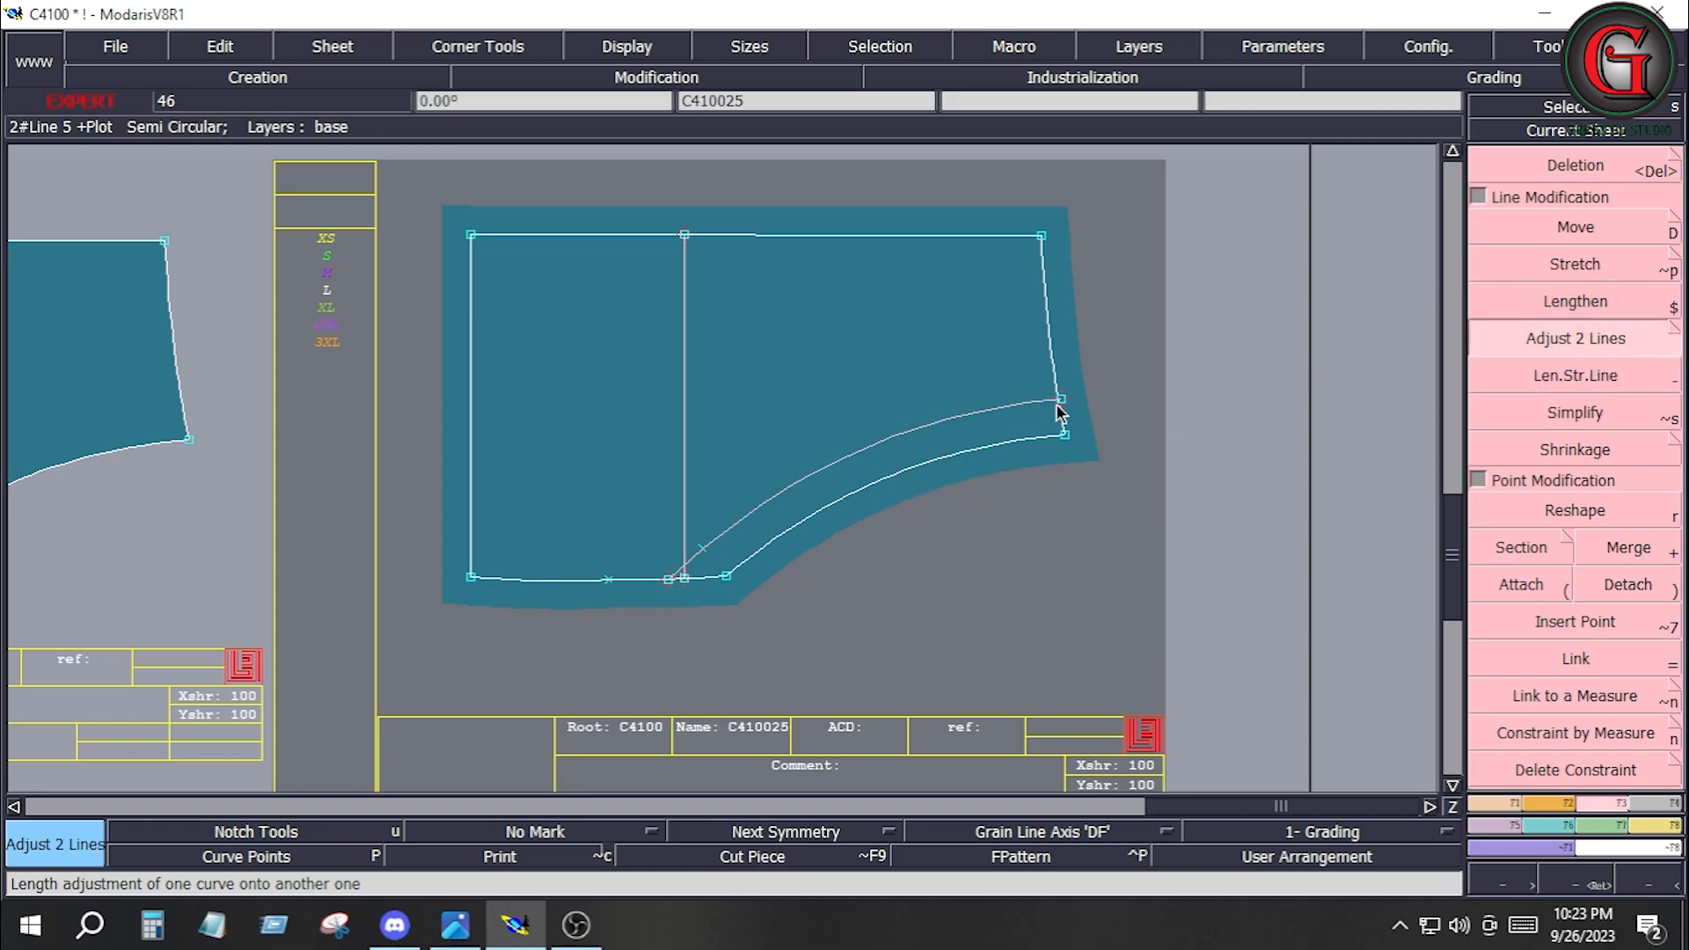
Extract the narrow curved band between the pocket edge and its parallel line as a seam piece, and arrange the sheets.
left_click(1654, 804)
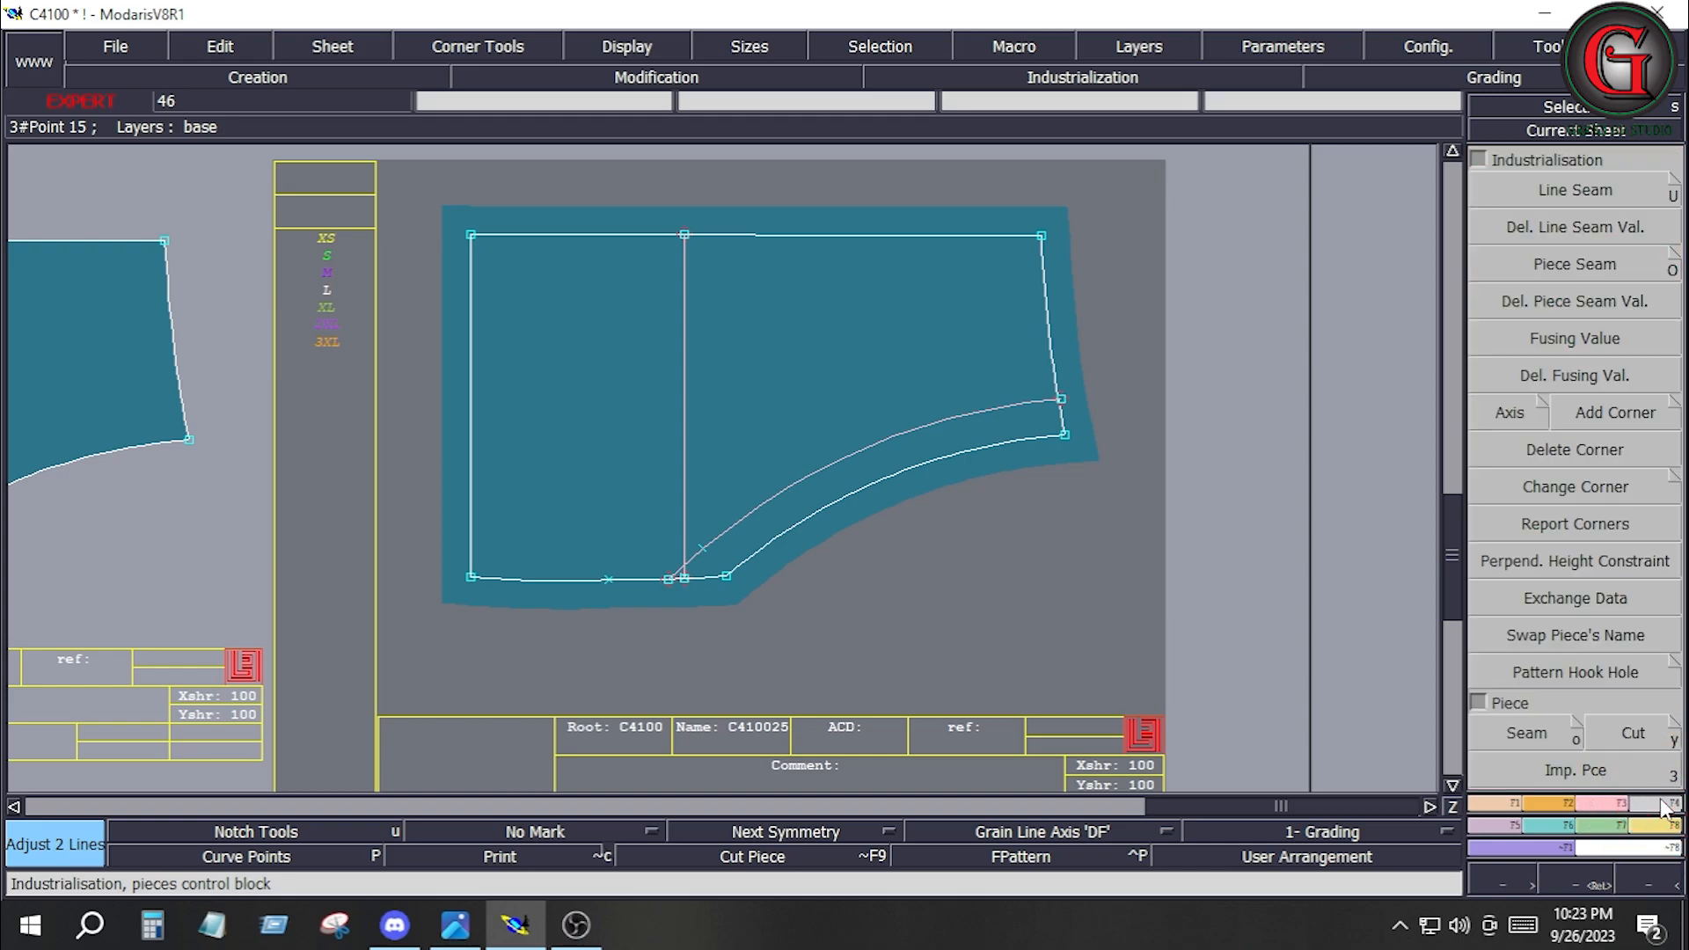
left_click(1538, 726)
left_click(904, 454)
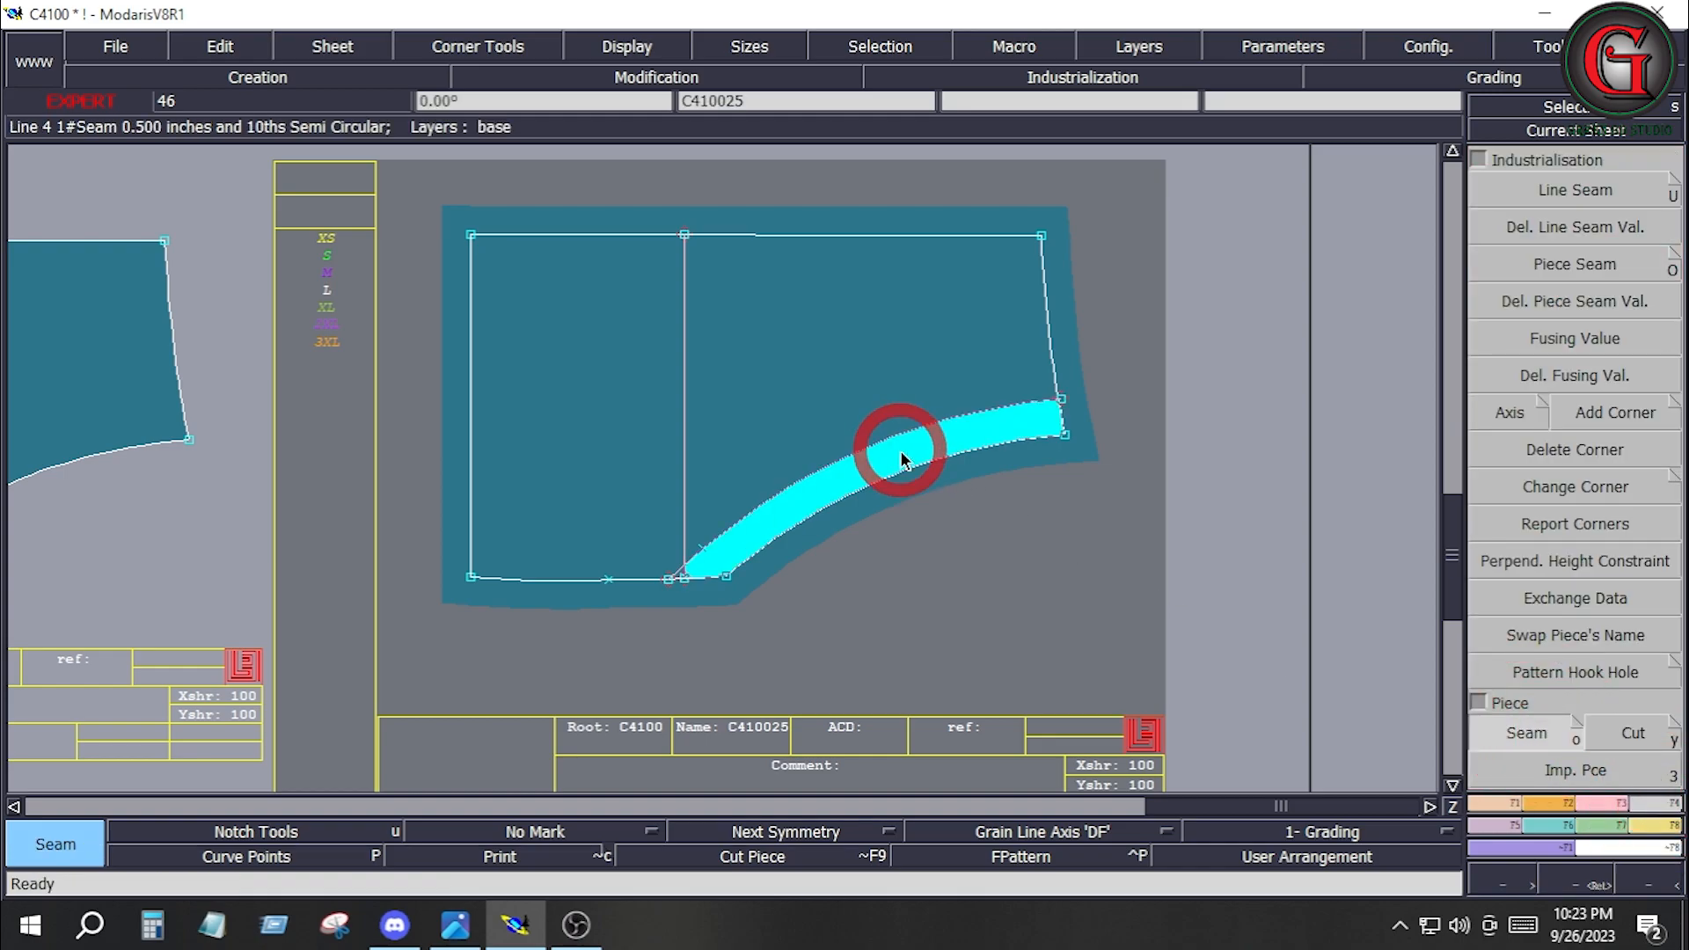
left_click_drag(904, 458, 678, 573)
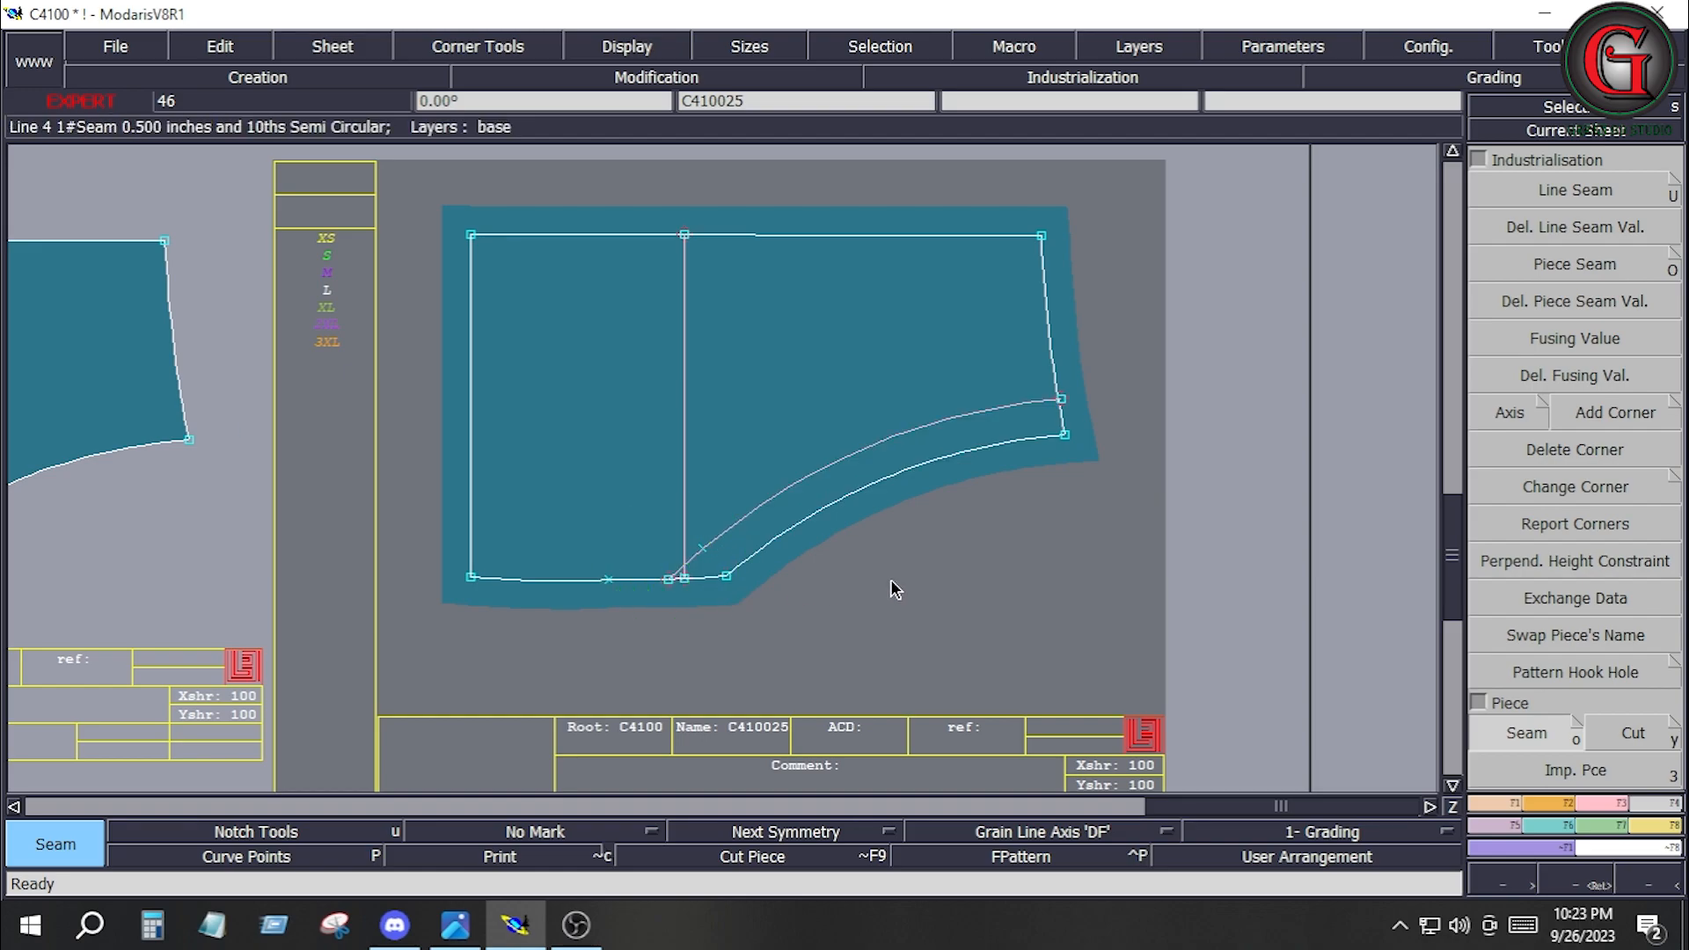
key("j")
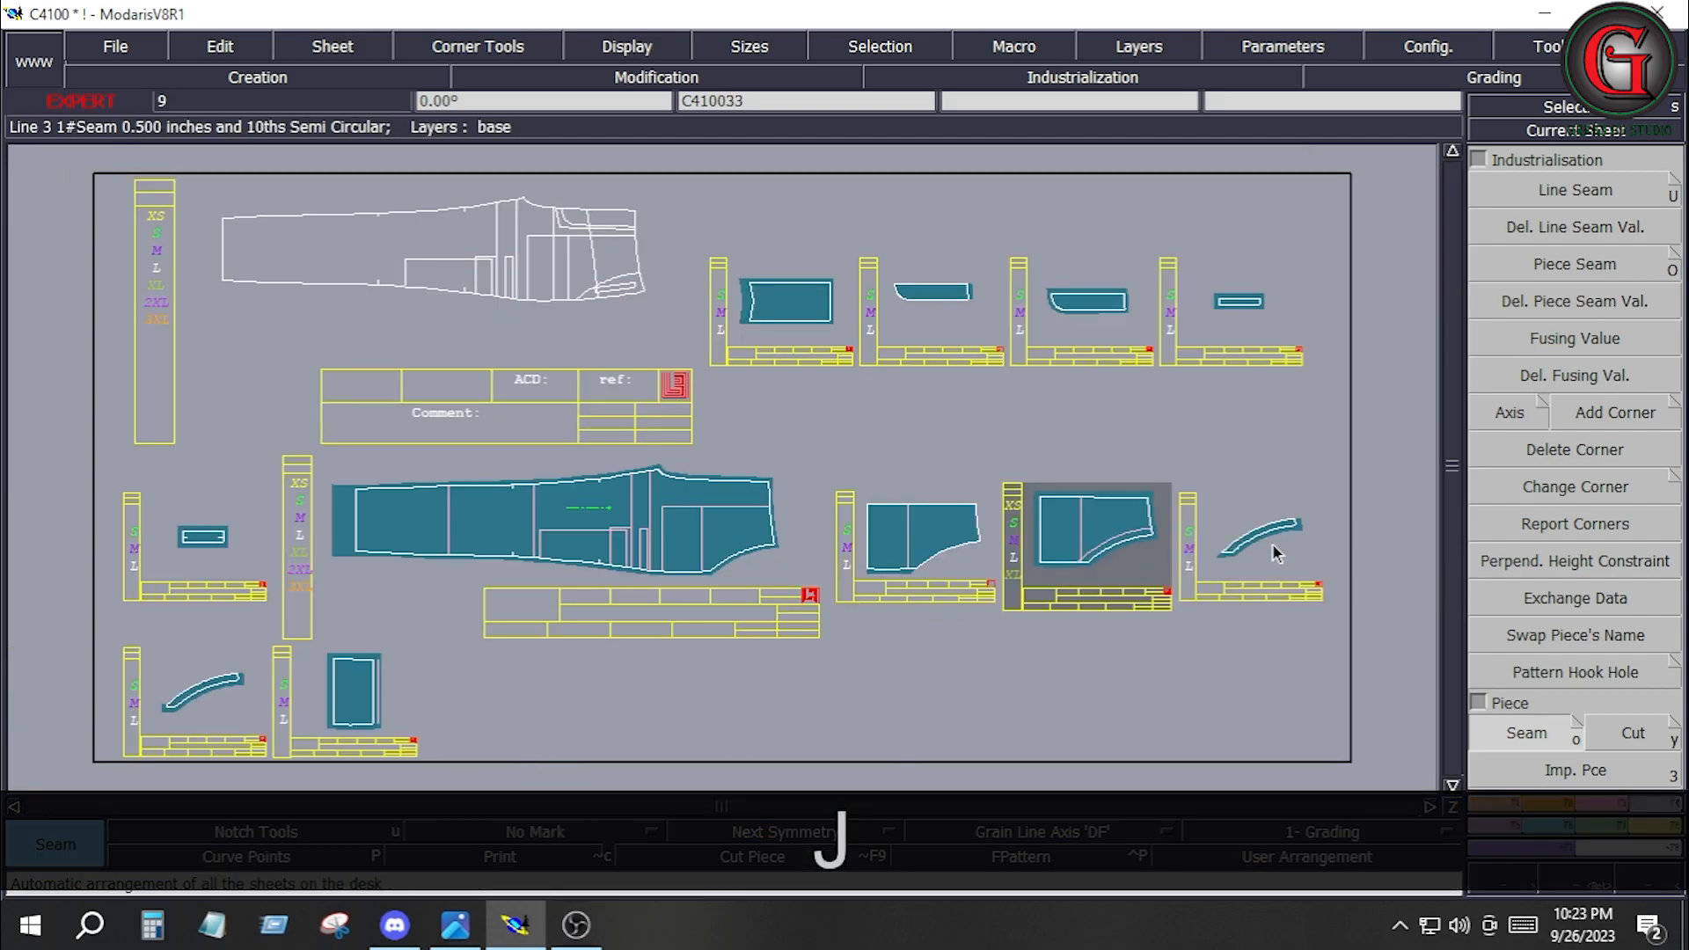
Delete the sheet of the older curved band piece C410031.
key("shift+z")
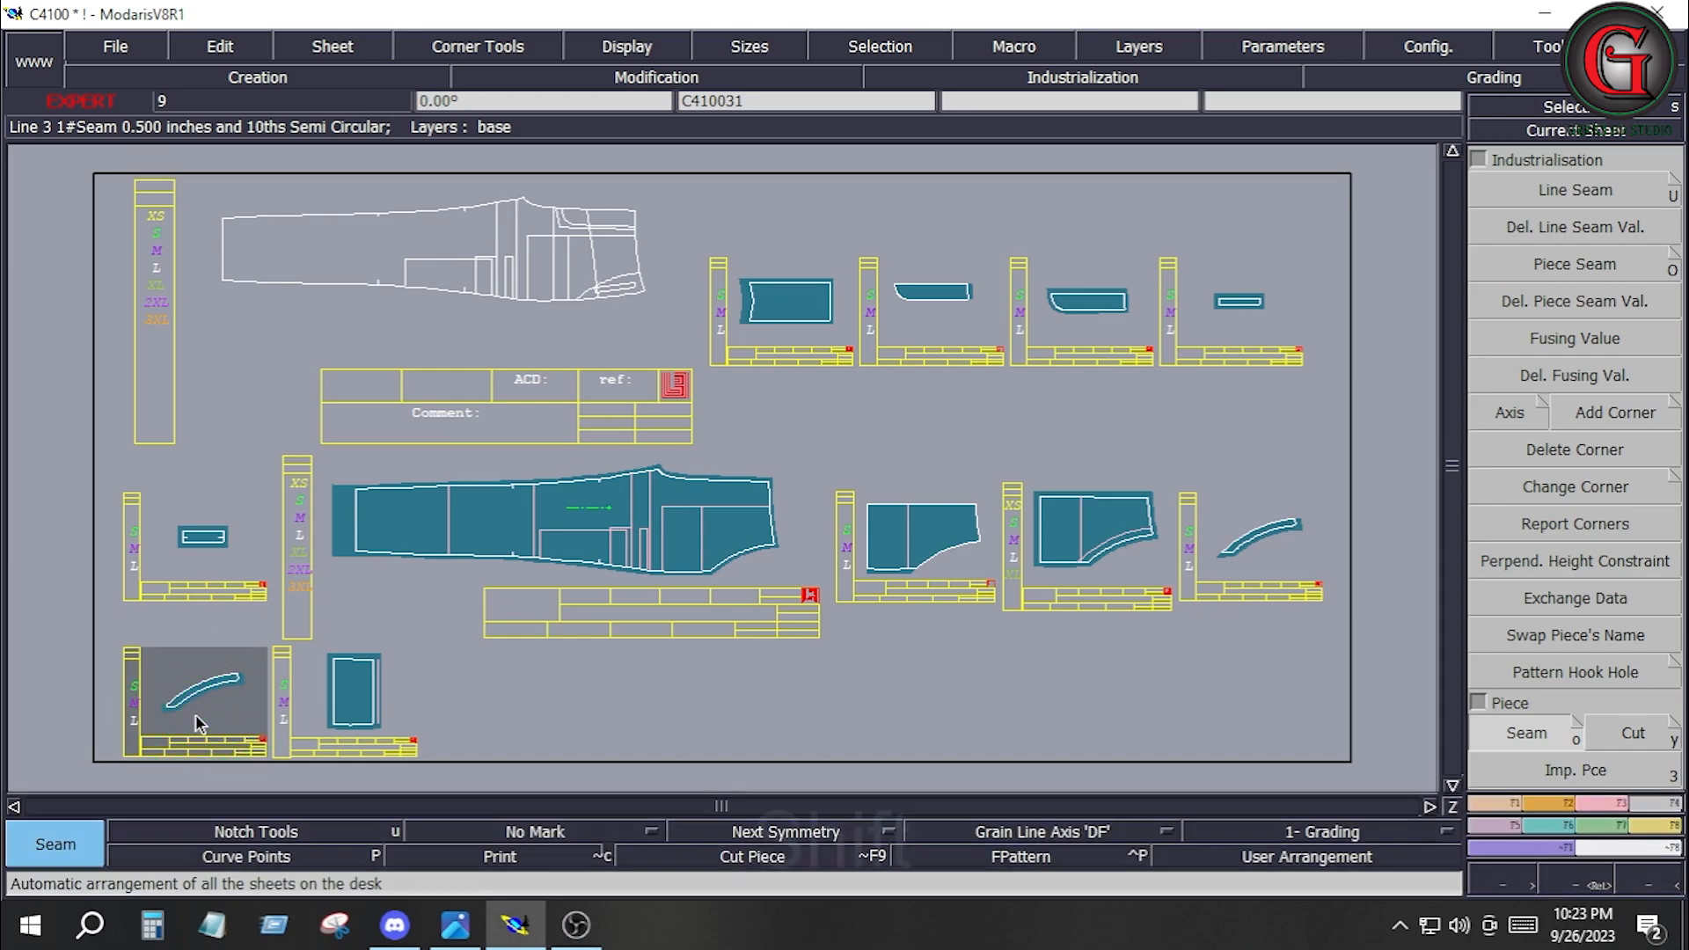
key("shift+z")
left_click(195, 714)
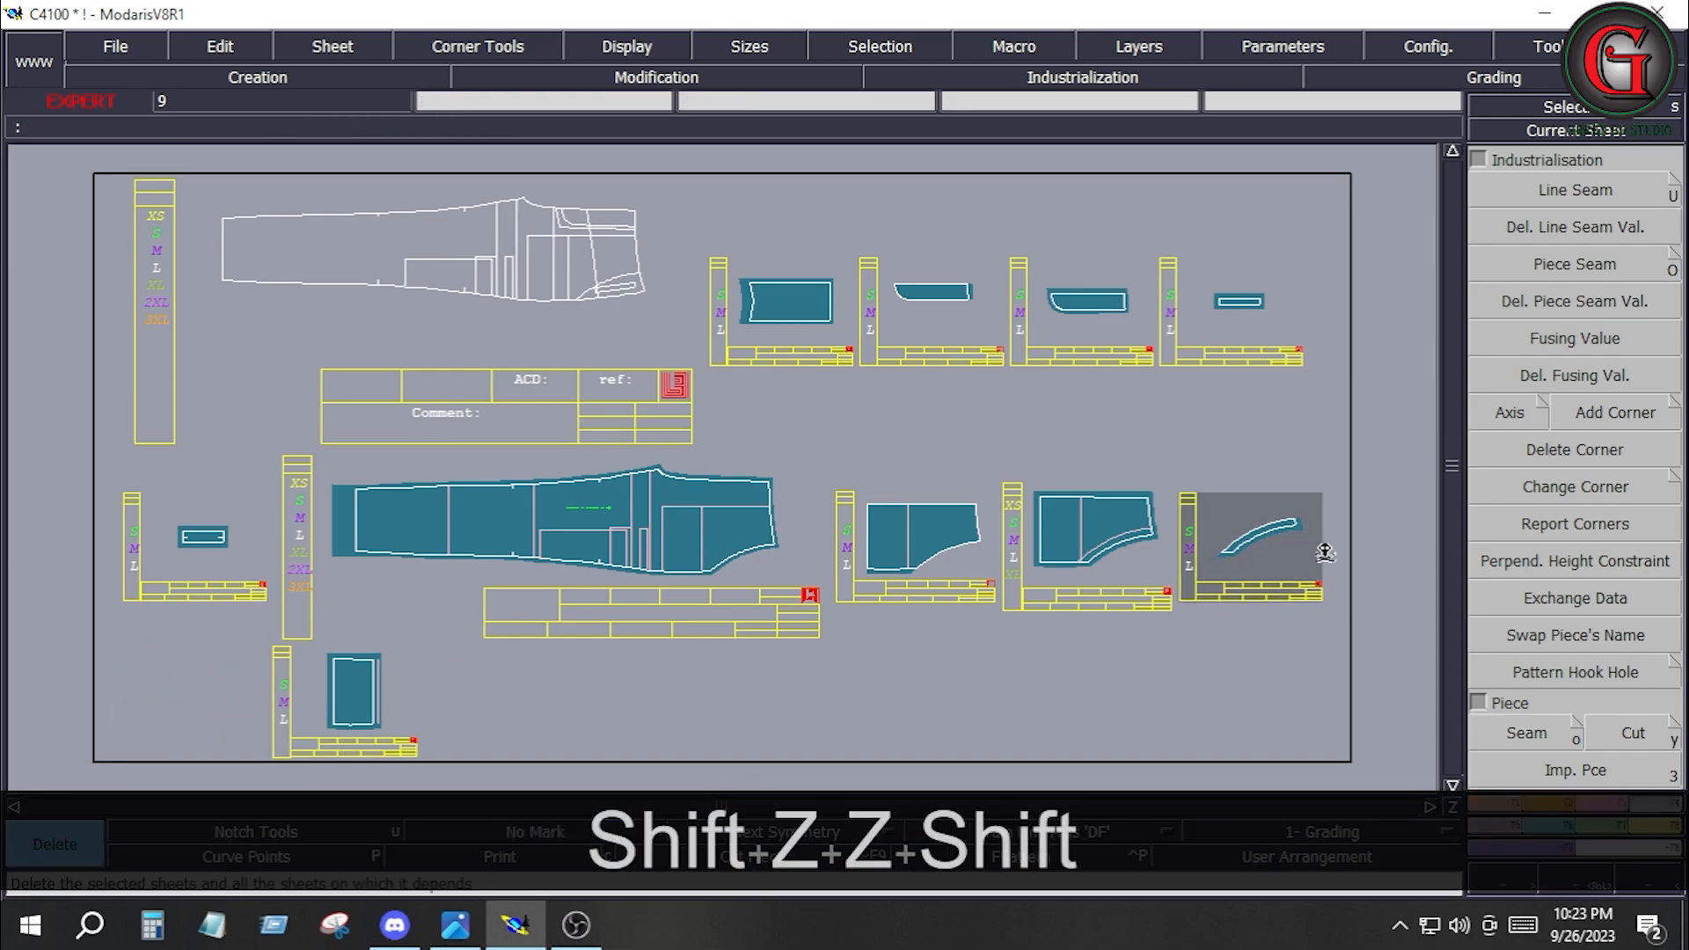
Set a 0.5 inch line seam on the upper curved edge of band piece C410033, and arrange all sheets in view.
key("Home")
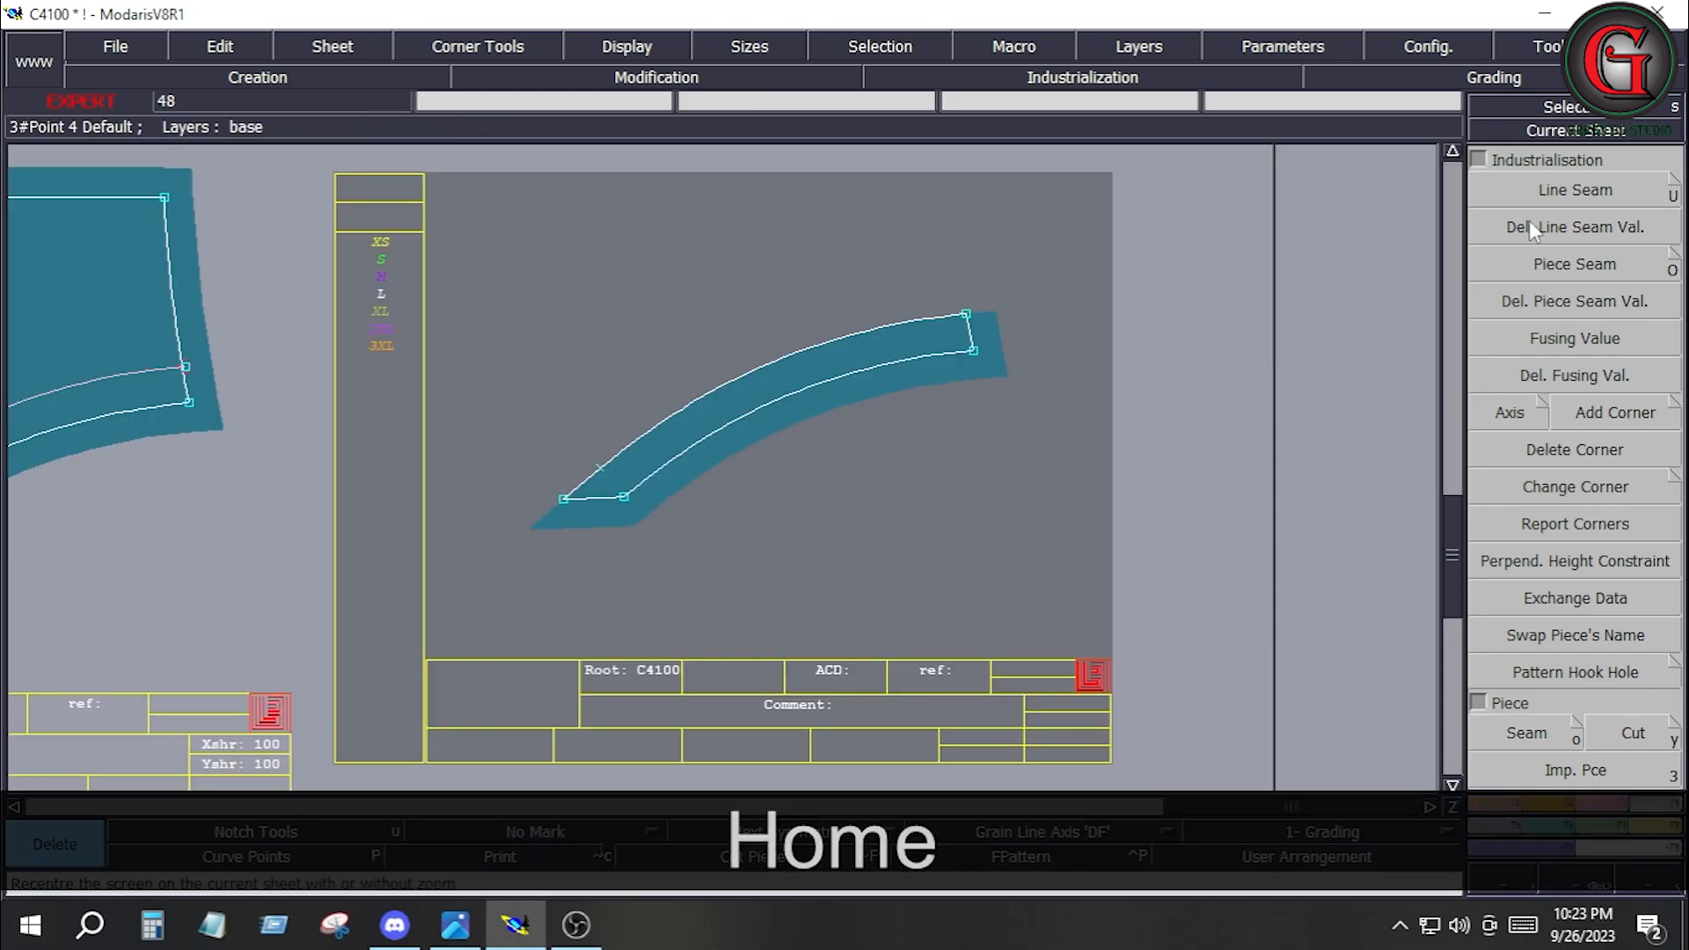
left_click(1590, 188)
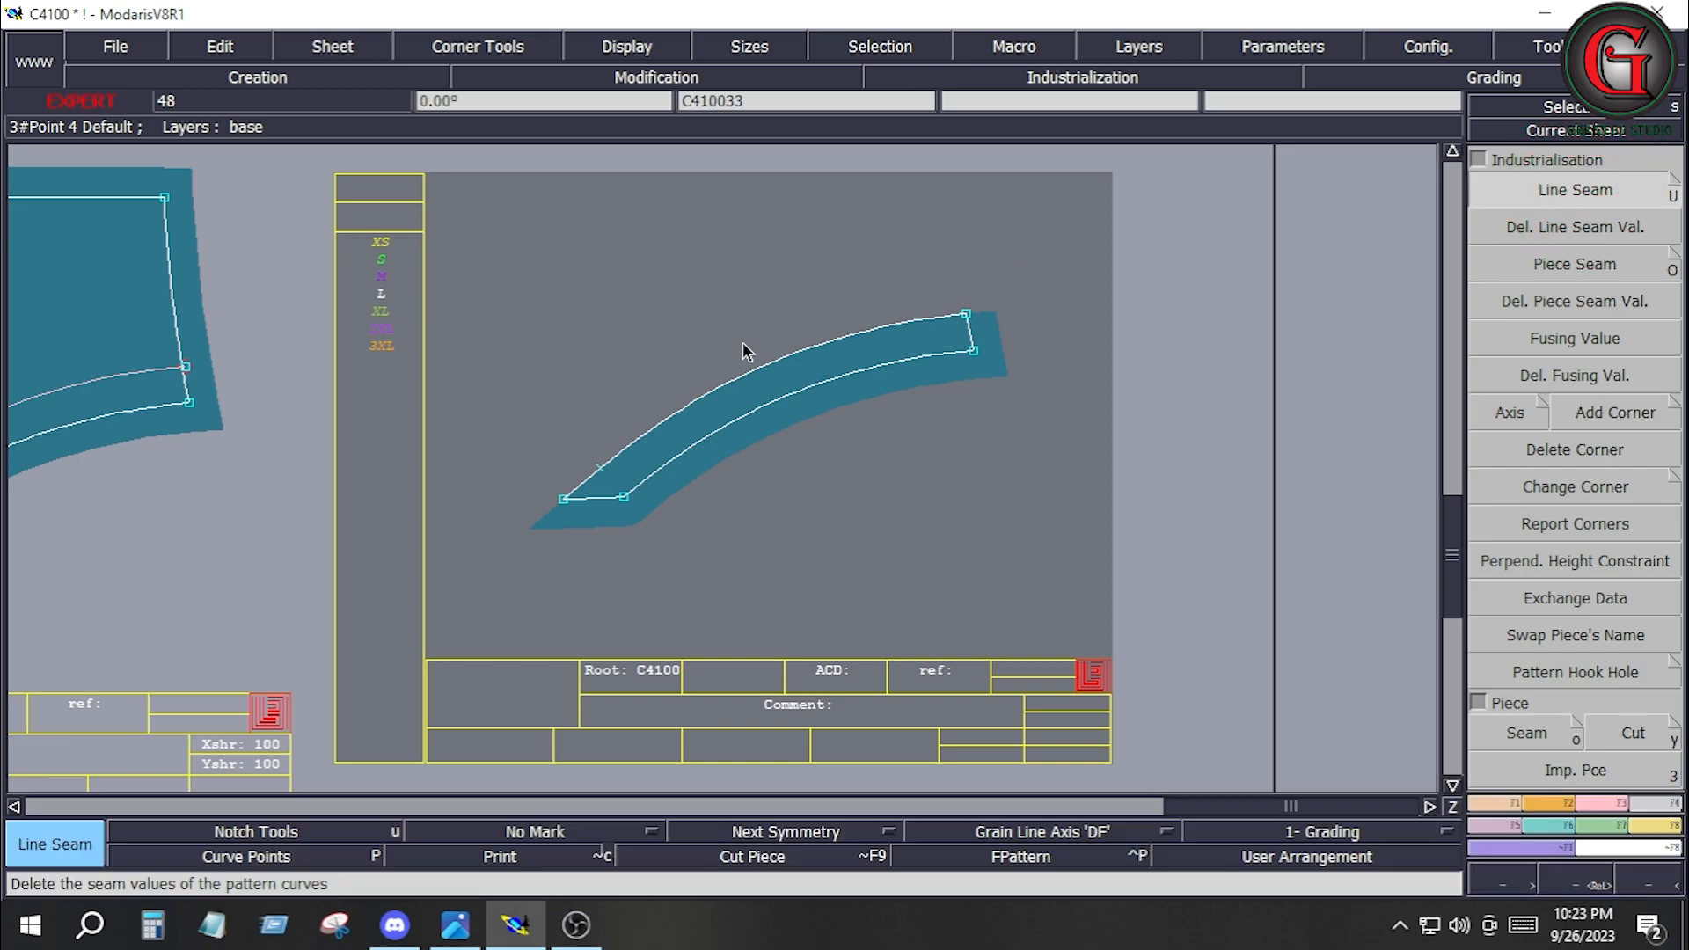
left_click(747, 366)
key("Down")
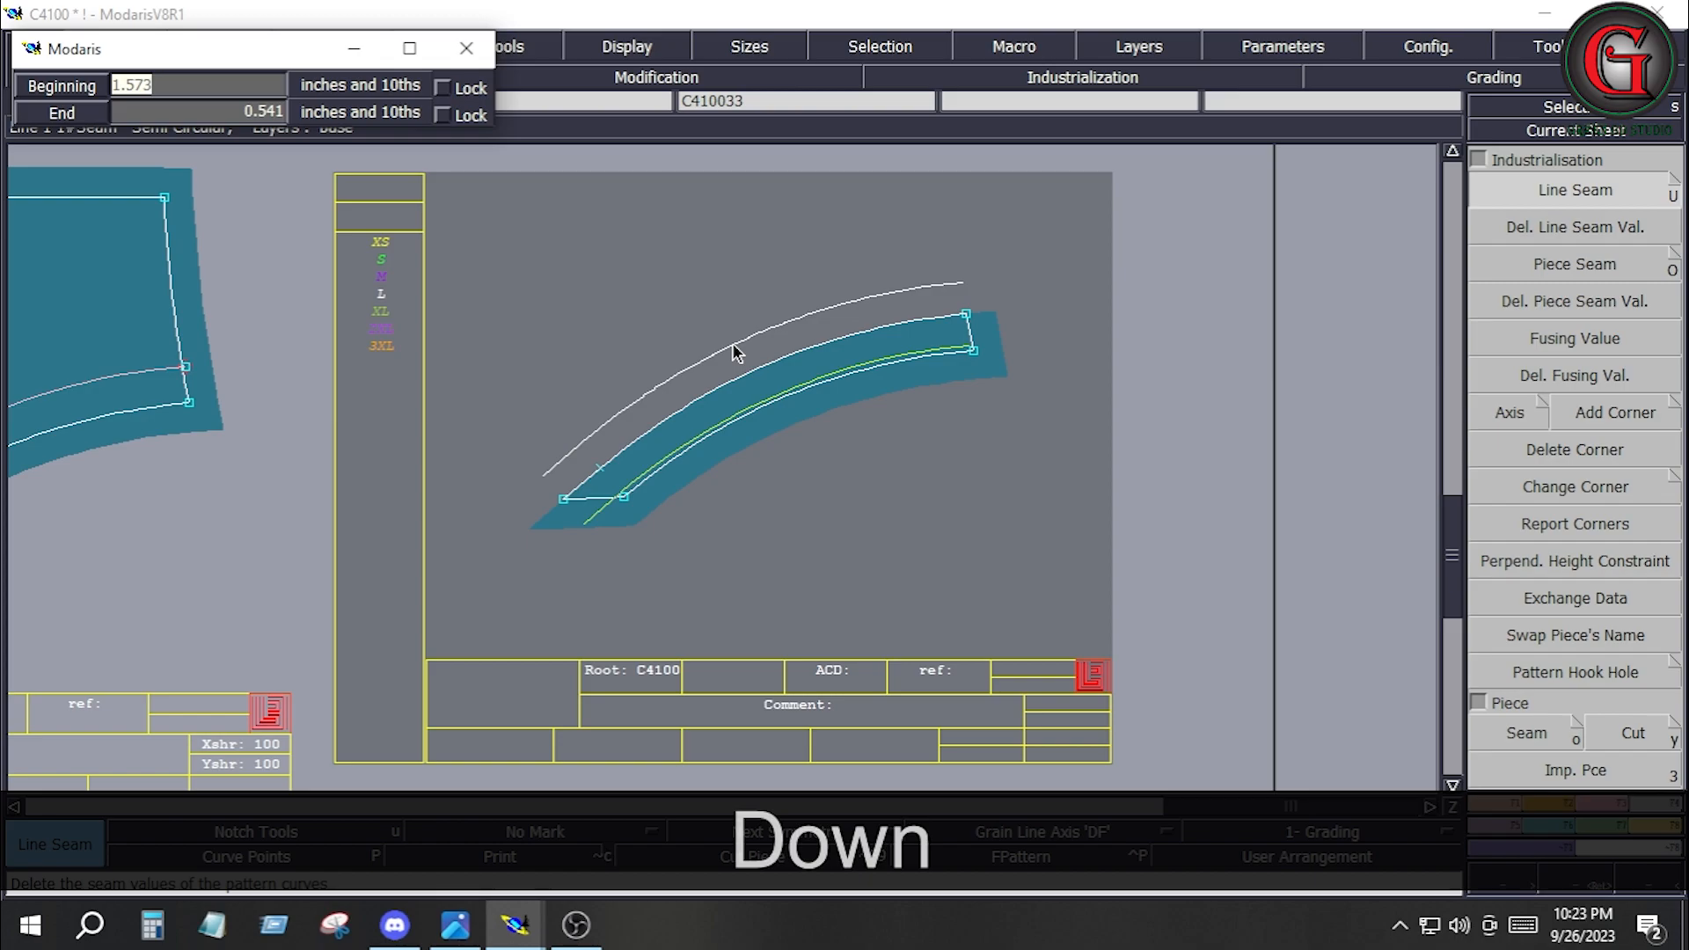
type(".5")
key("Down")
type(".5")
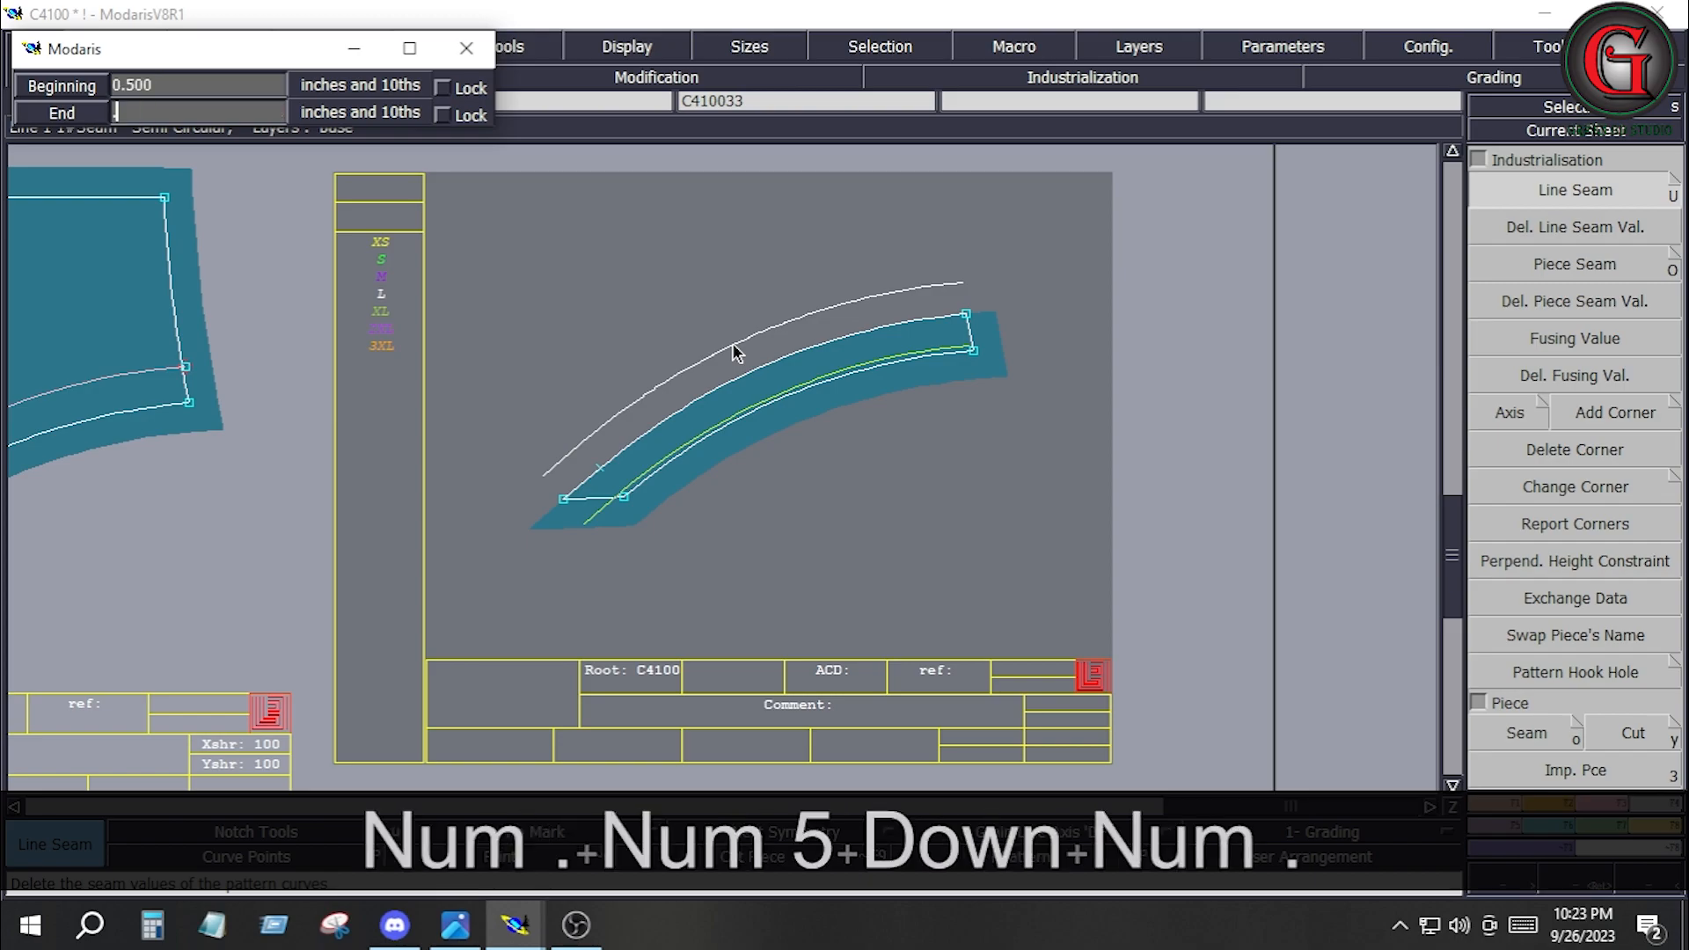
key("Down")
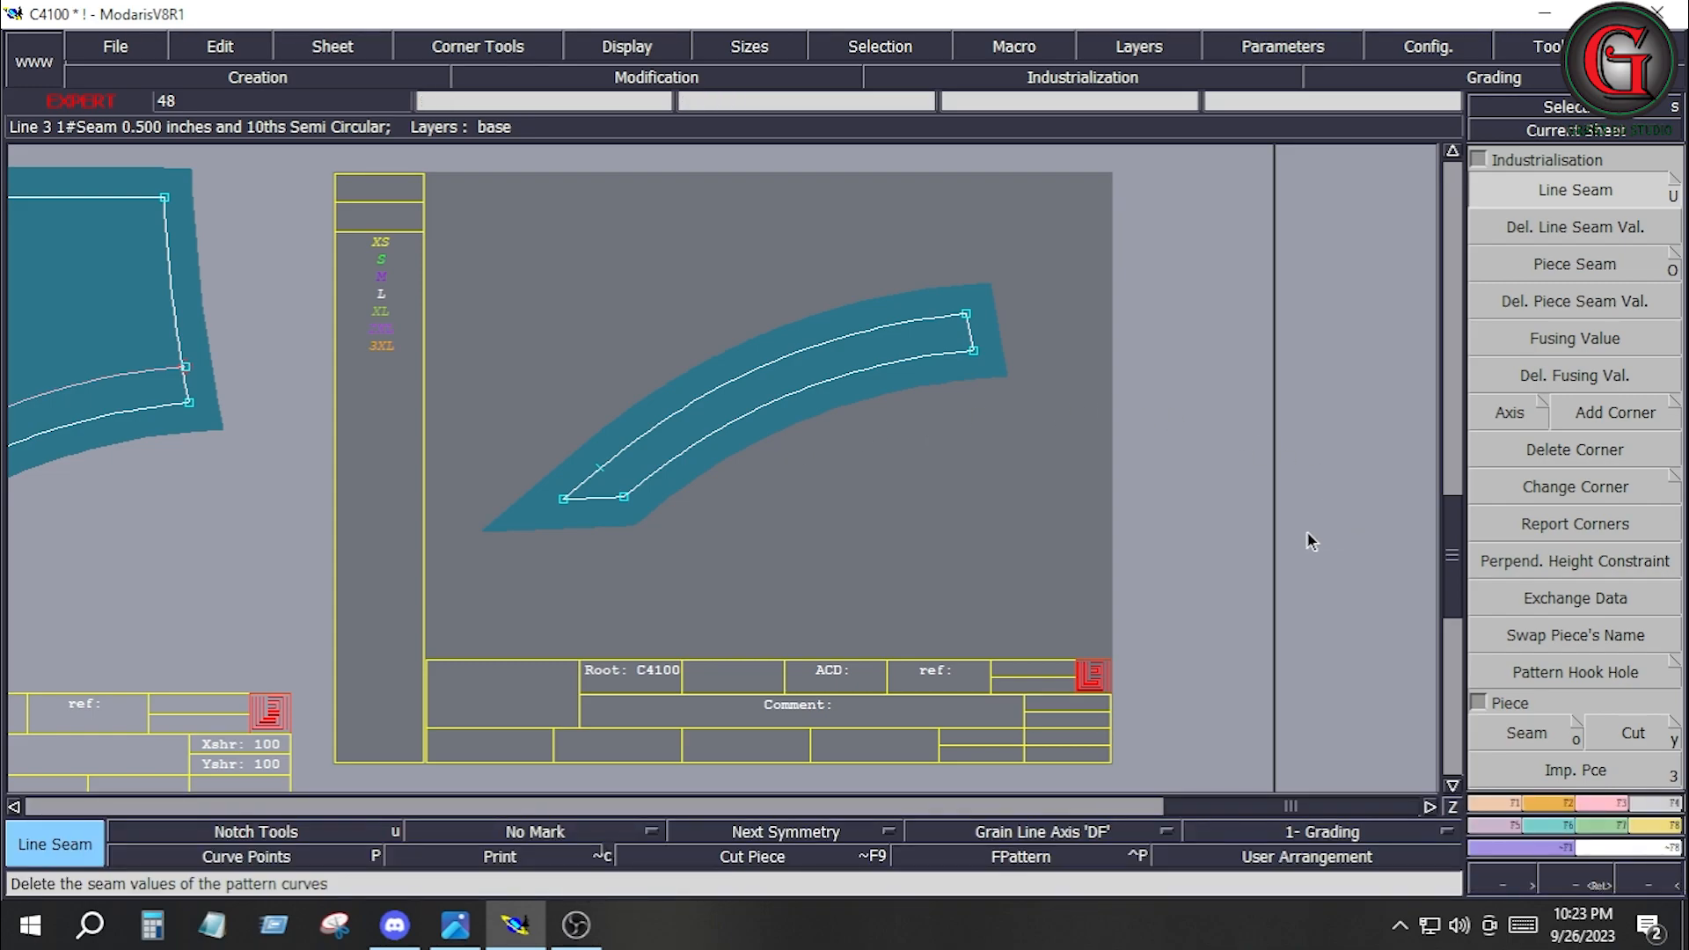
key("j")
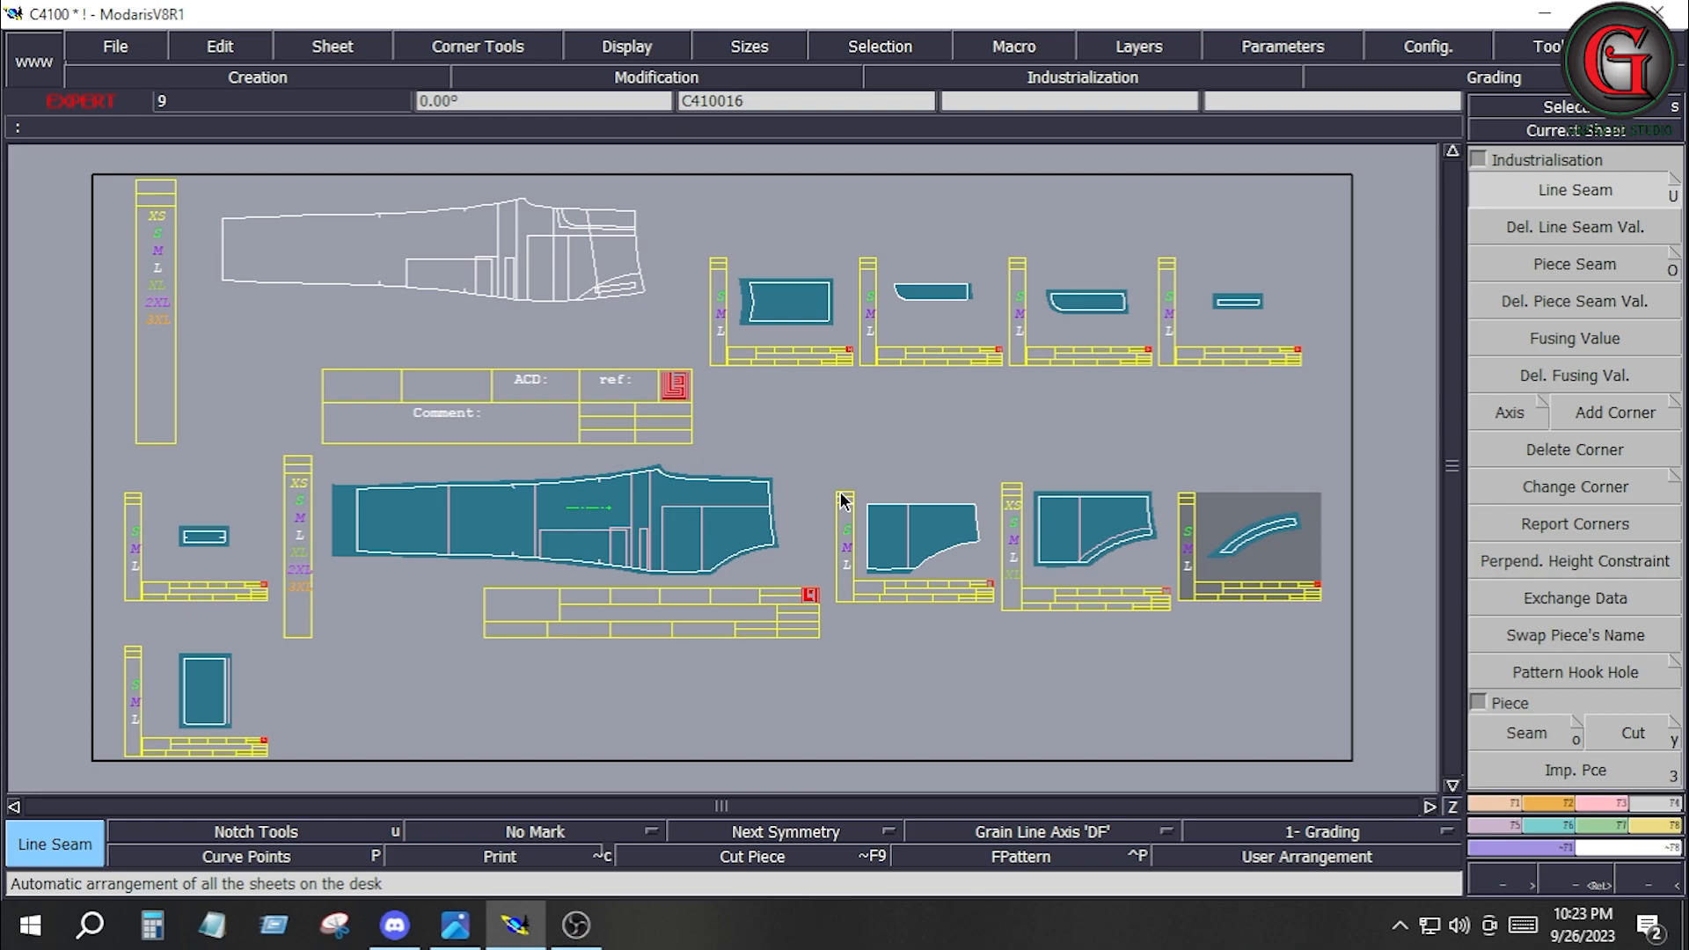
key("KP_8")
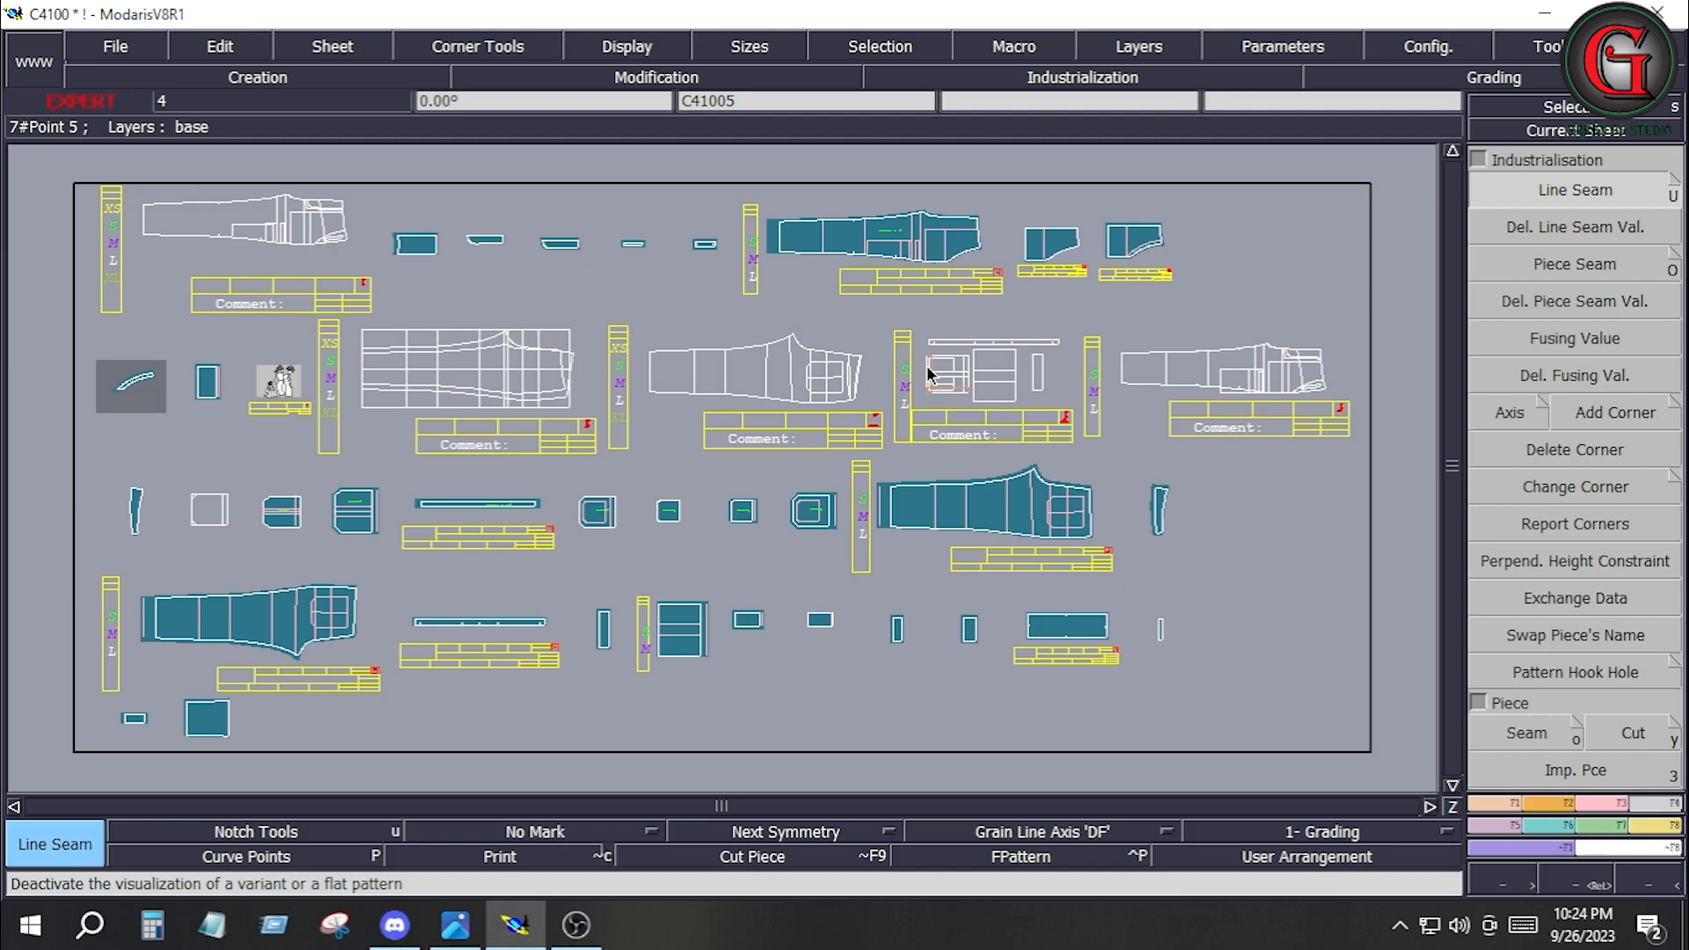
Switch to the image viewer to review the C4100 size chart against the base draft, and open the front and back measuring-point drawing.
key("alt+Tab")
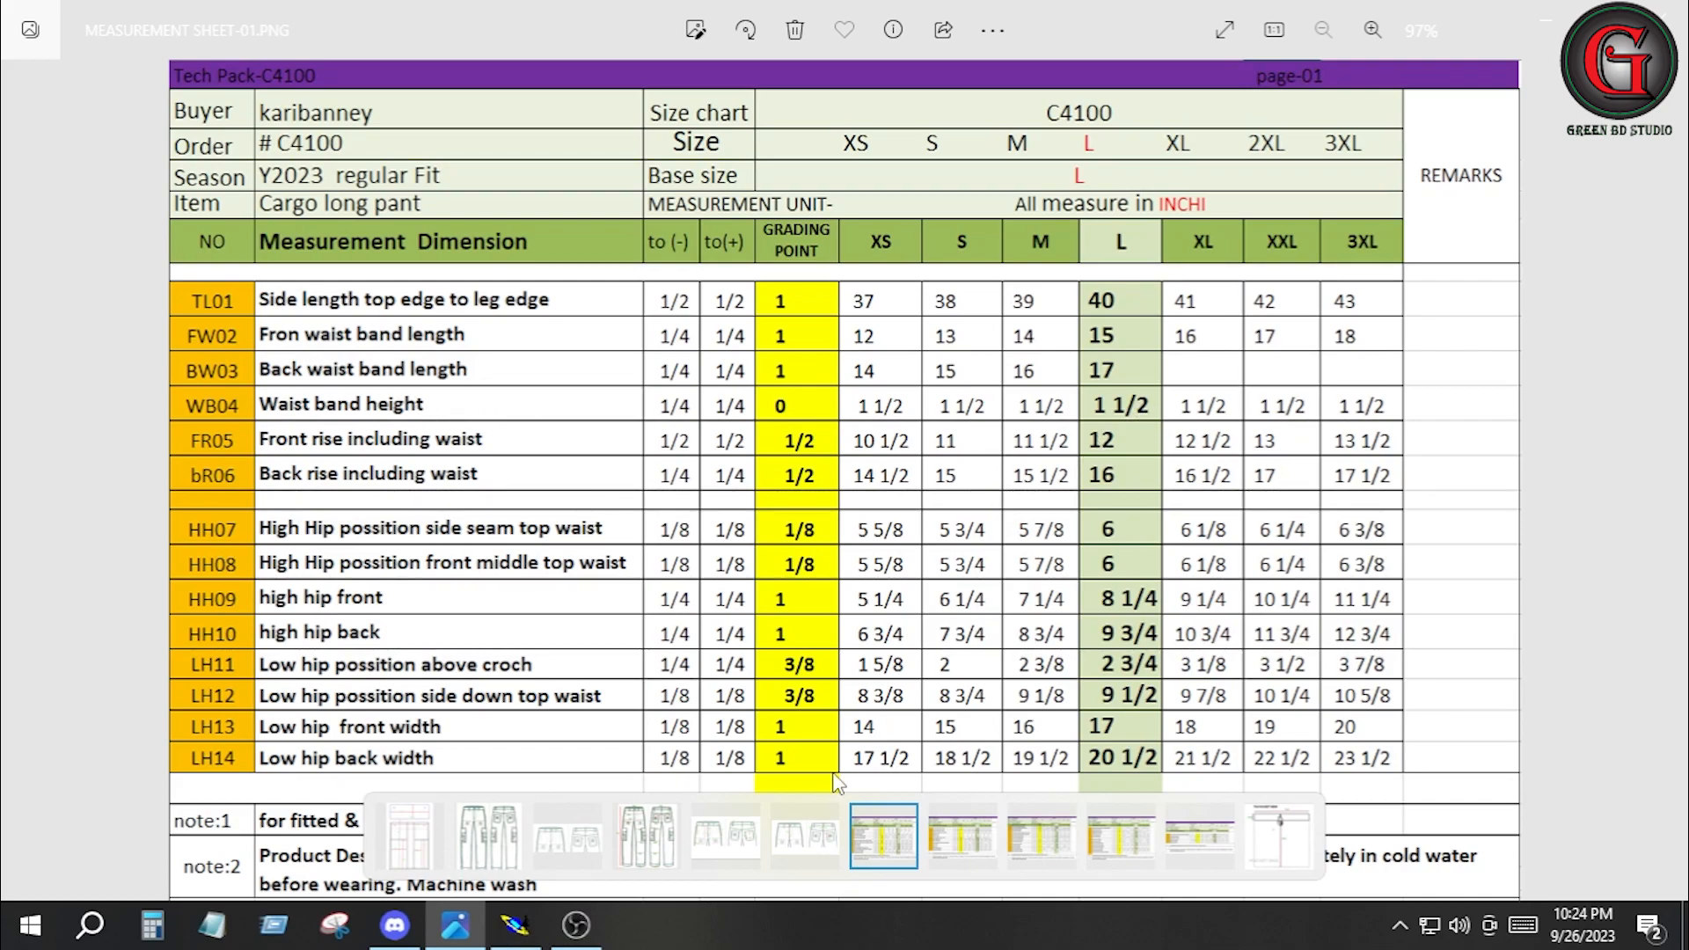
key("alt+Tab")
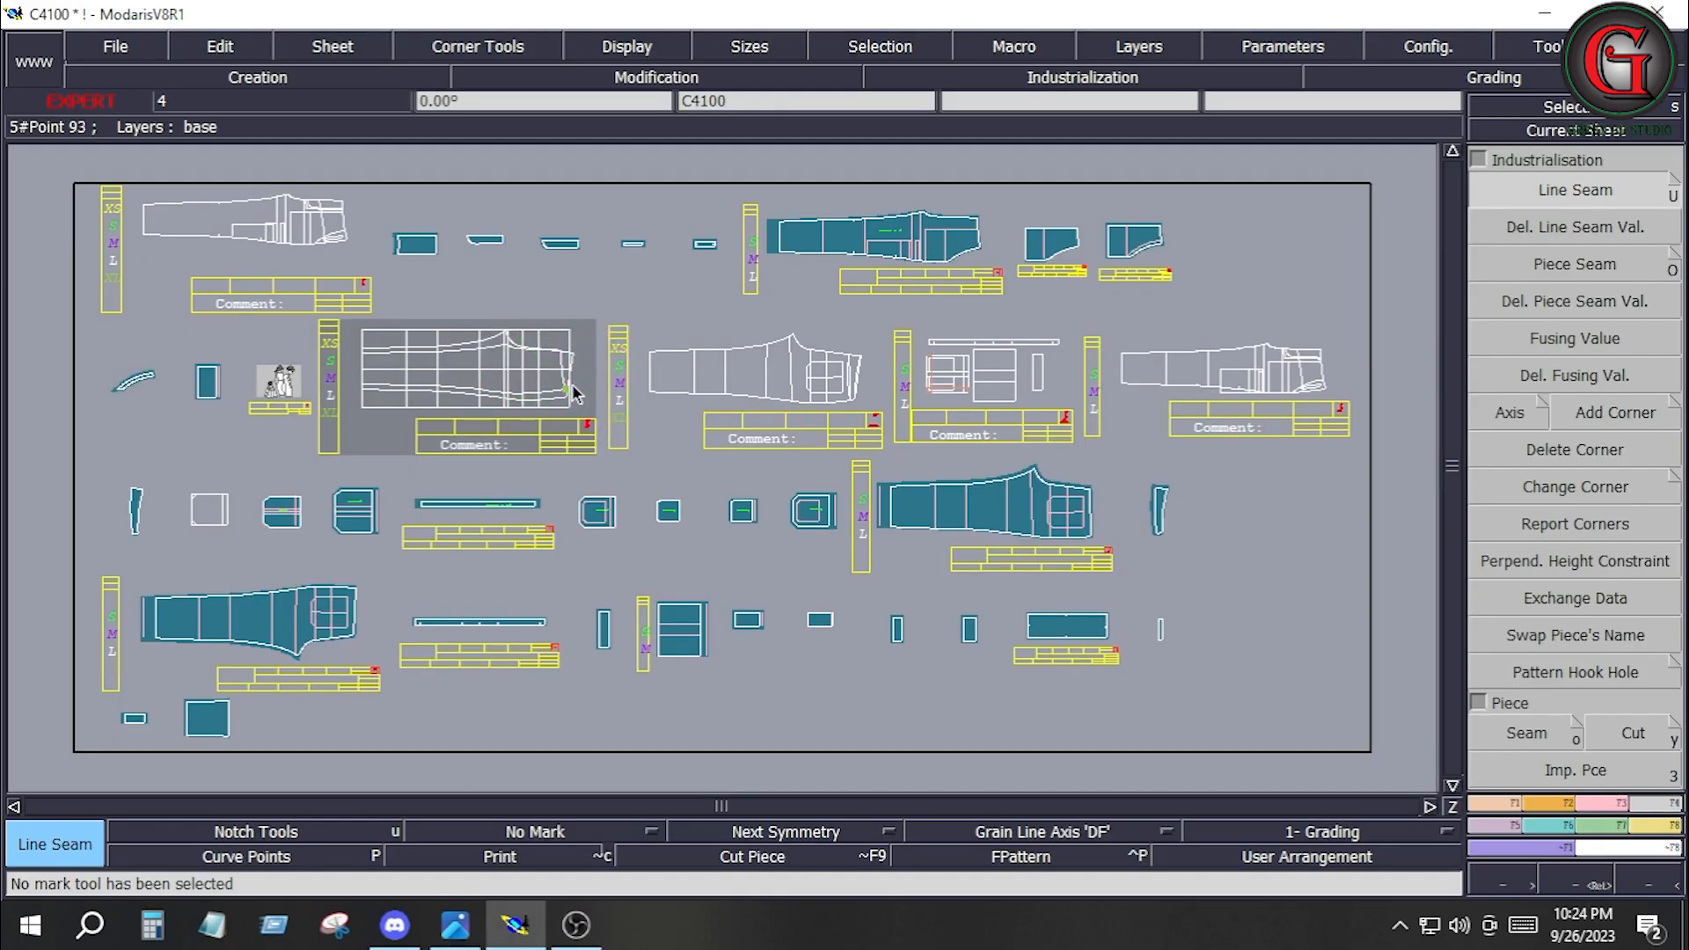
key("Home")
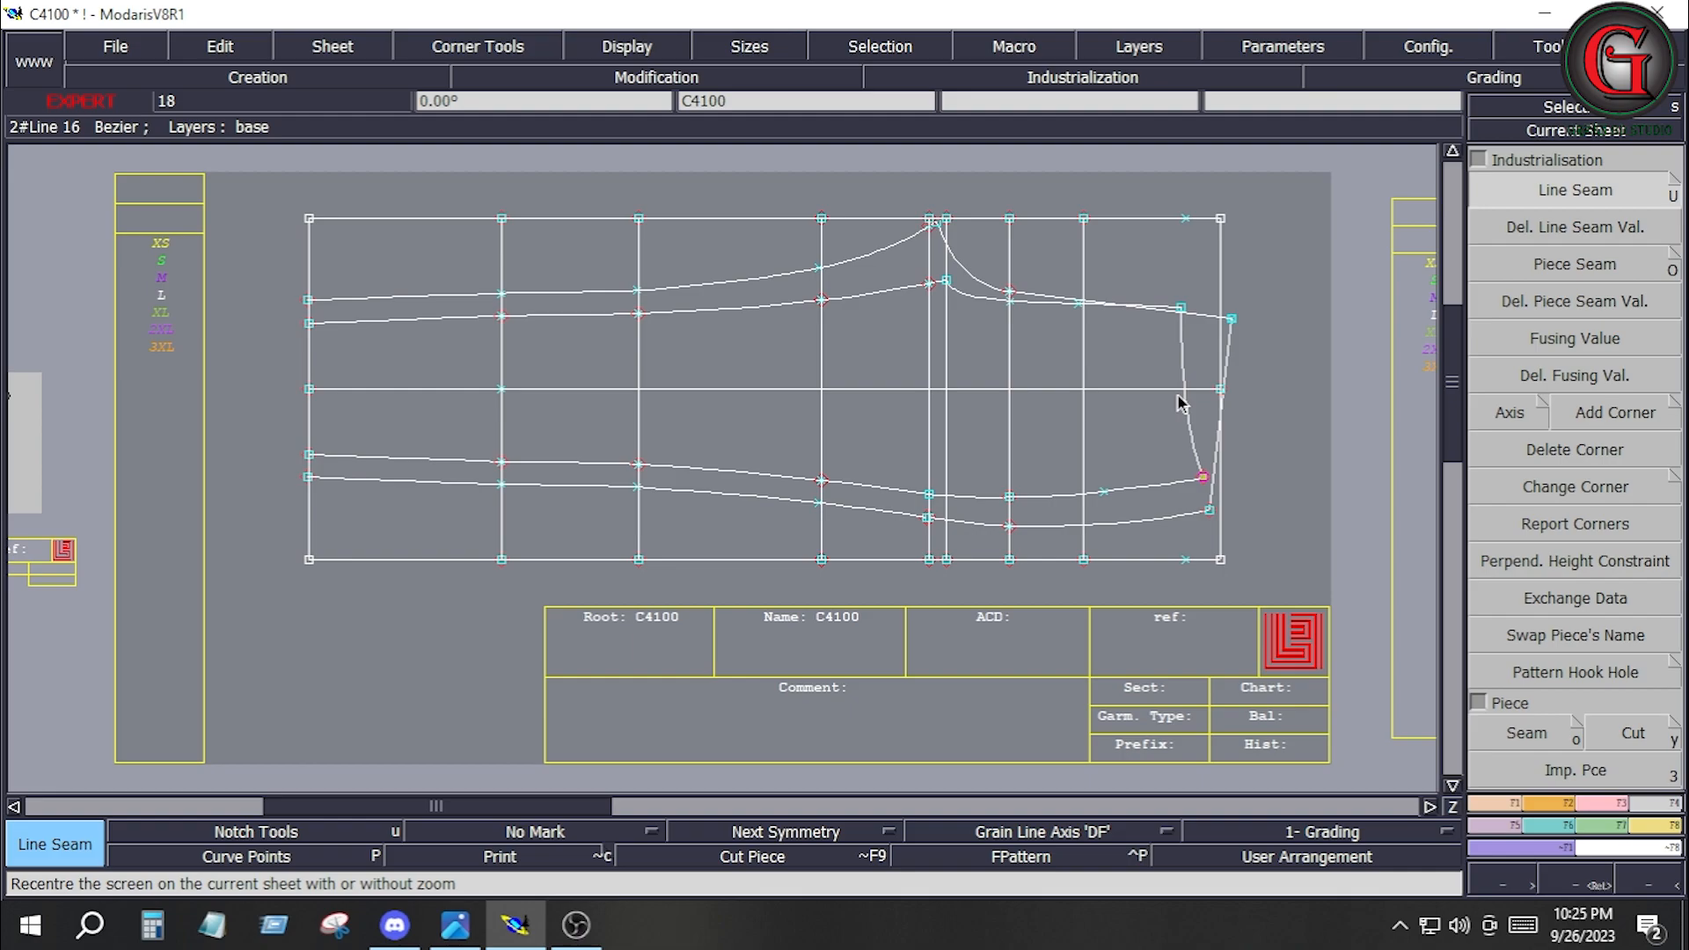
left_click(444, 930)
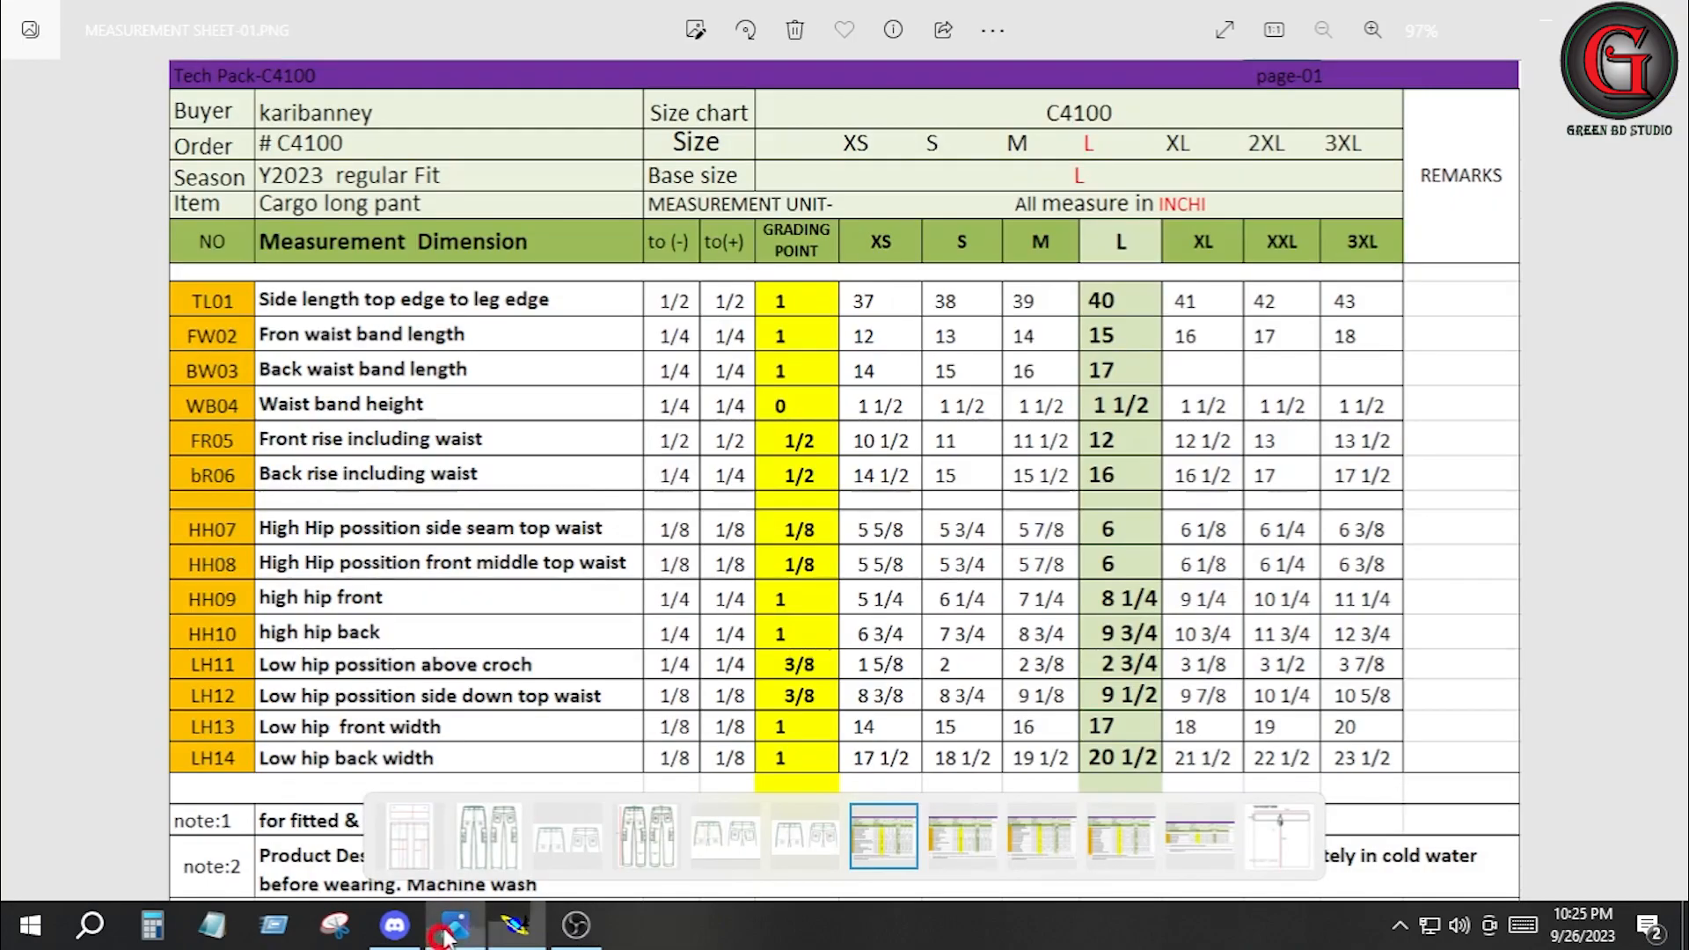
left_click(24, 484)
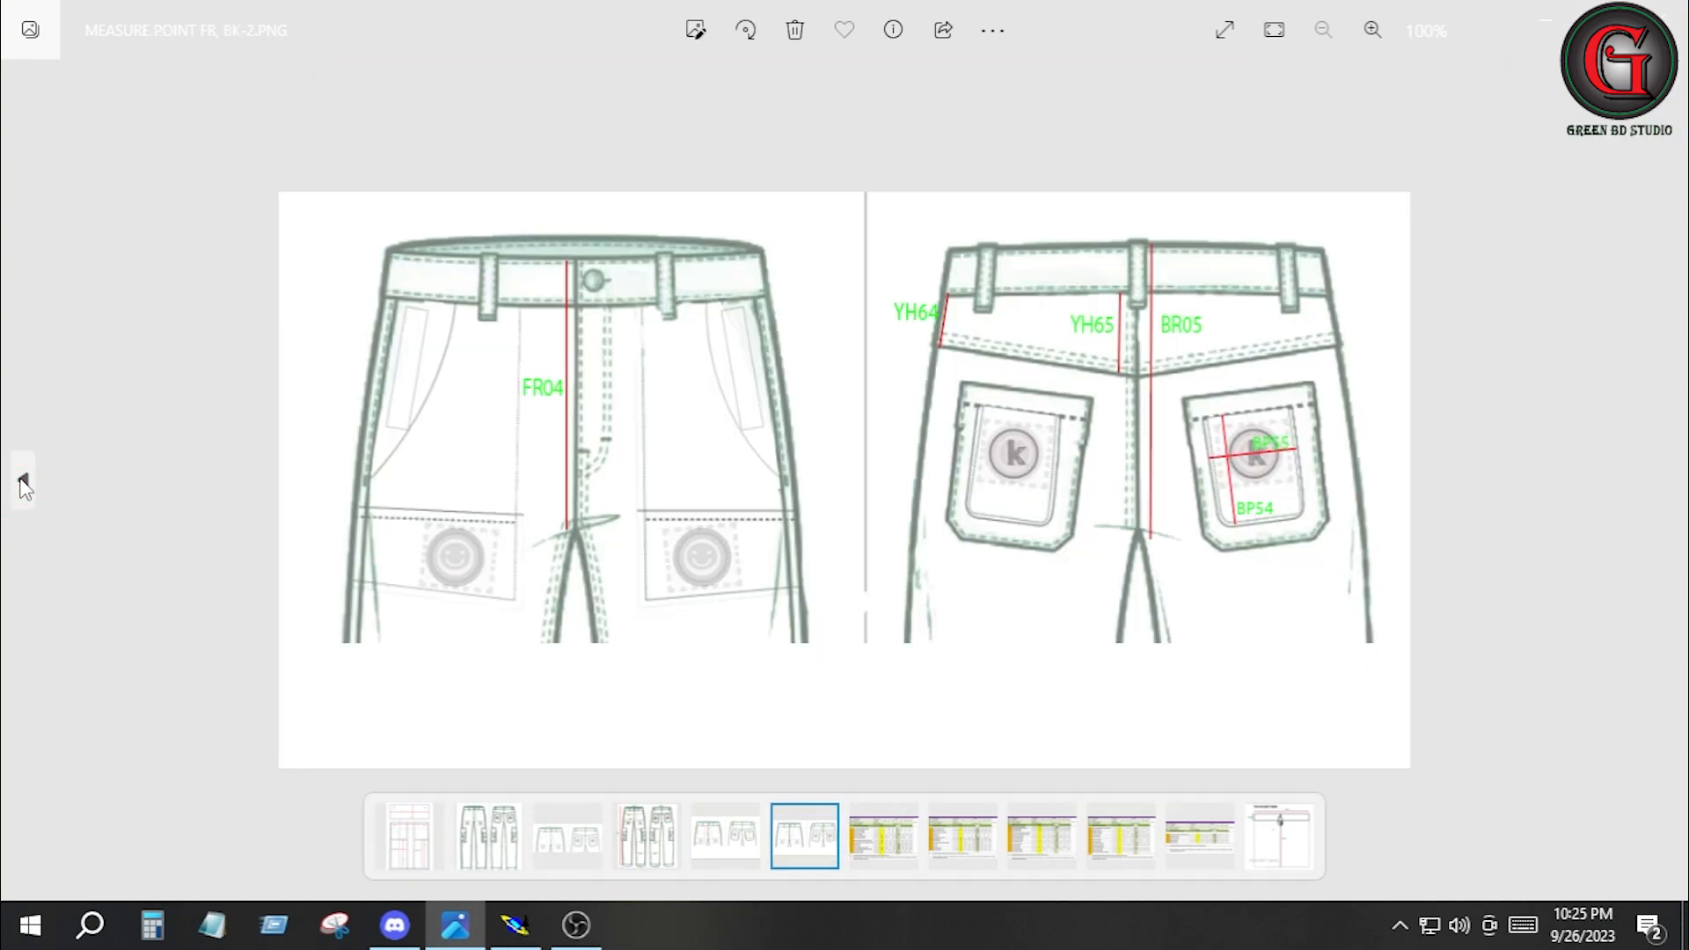